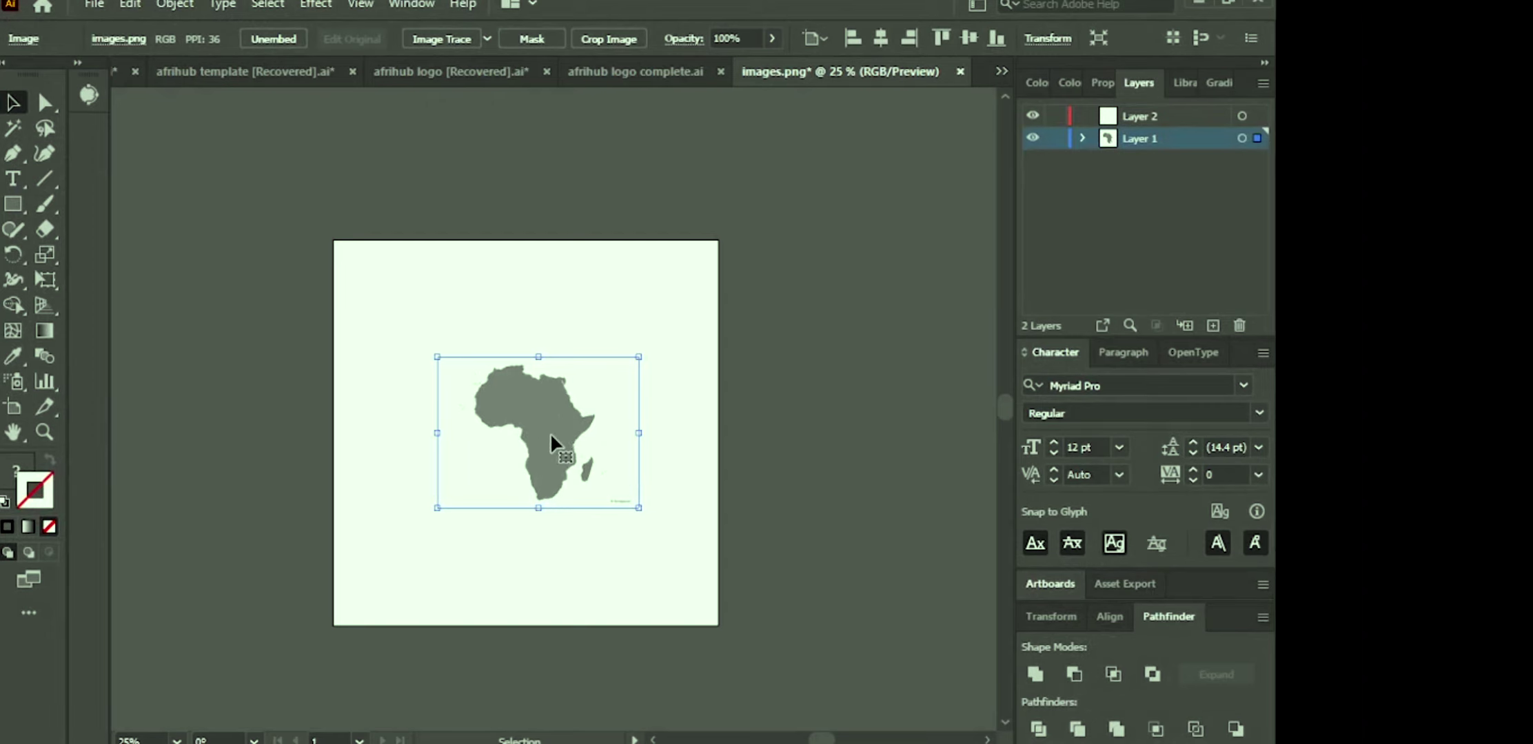
Step: Move the Africa map image around the middle of the artboard
{"action": "mouse_move", "coordinate": [550, 432]}
{"action": "left_mouse_down"}
{"action": "mouse_move", "coordinate": [510, 413]}
{"action": "mouse_move", "coordinate": [542, 416]}
{"action": "mouse_move", "coordinate": [555, 437]}
{"action": "mouse_move", "coordinate": [540, 420]}
{"action": "left_mouse_up"}
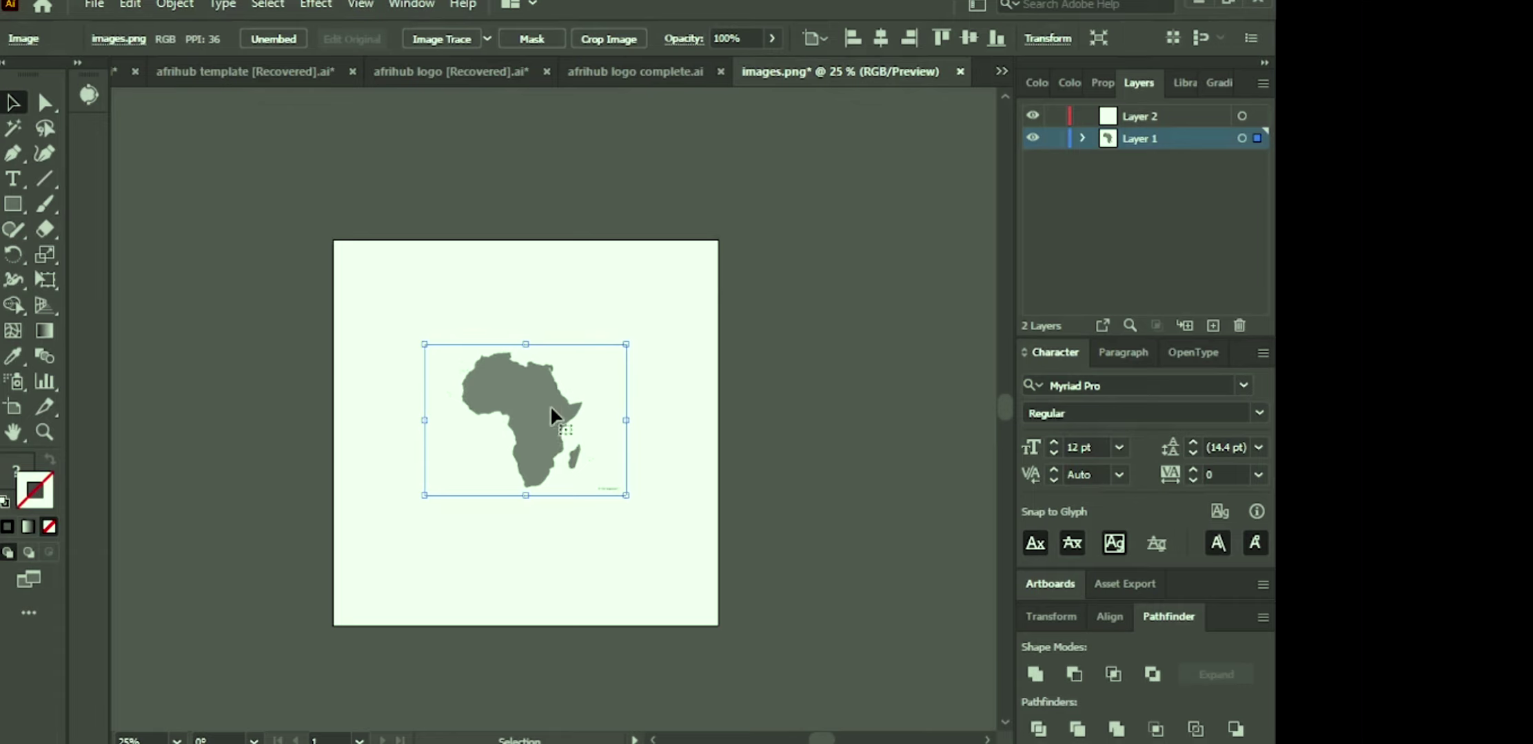
{"action": "left_click_drag", "start_coordinate": [514, 401], "coordinate": [513, 360]}
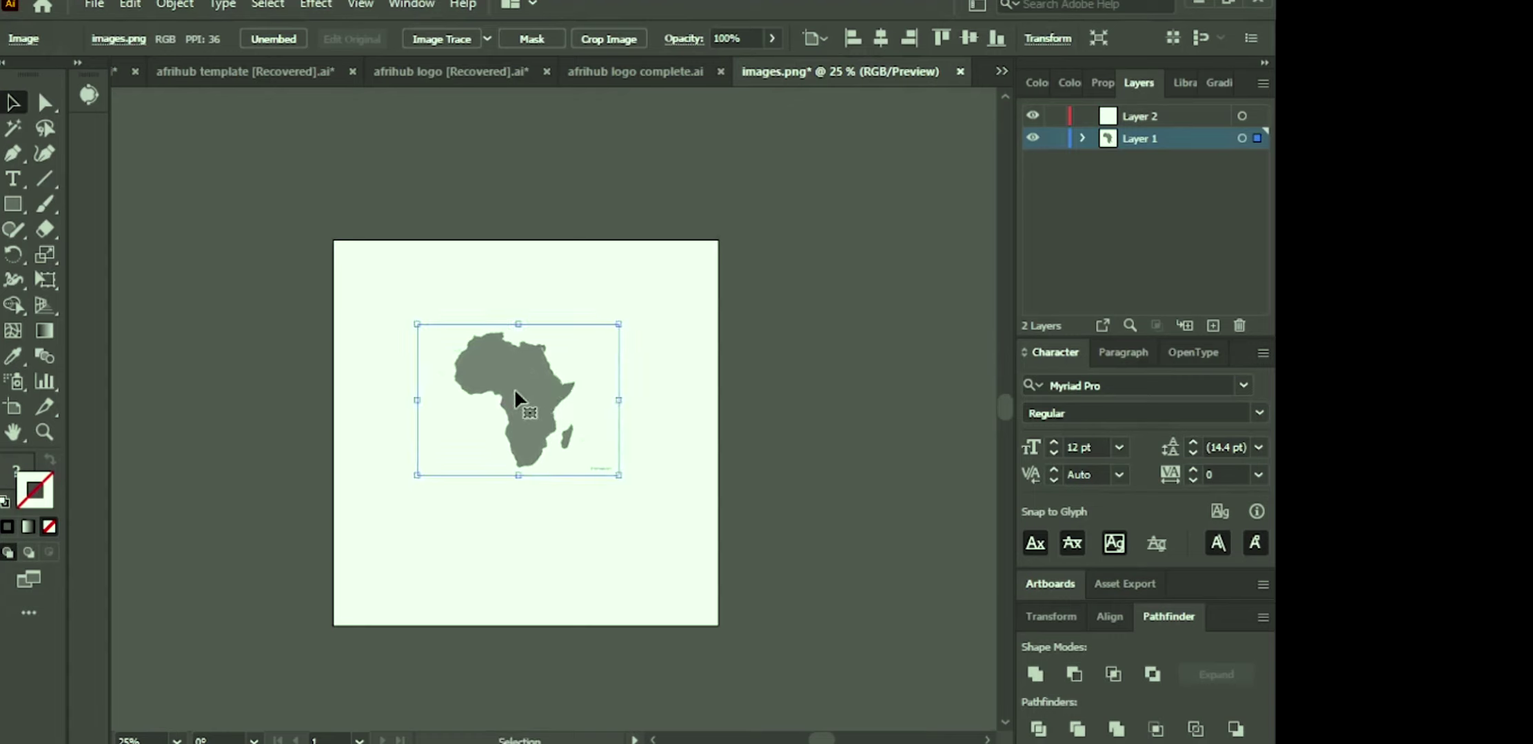
{"action": "left_click_drag", "start_coordinate": [522, 385], "coordinate": [527, 414]}
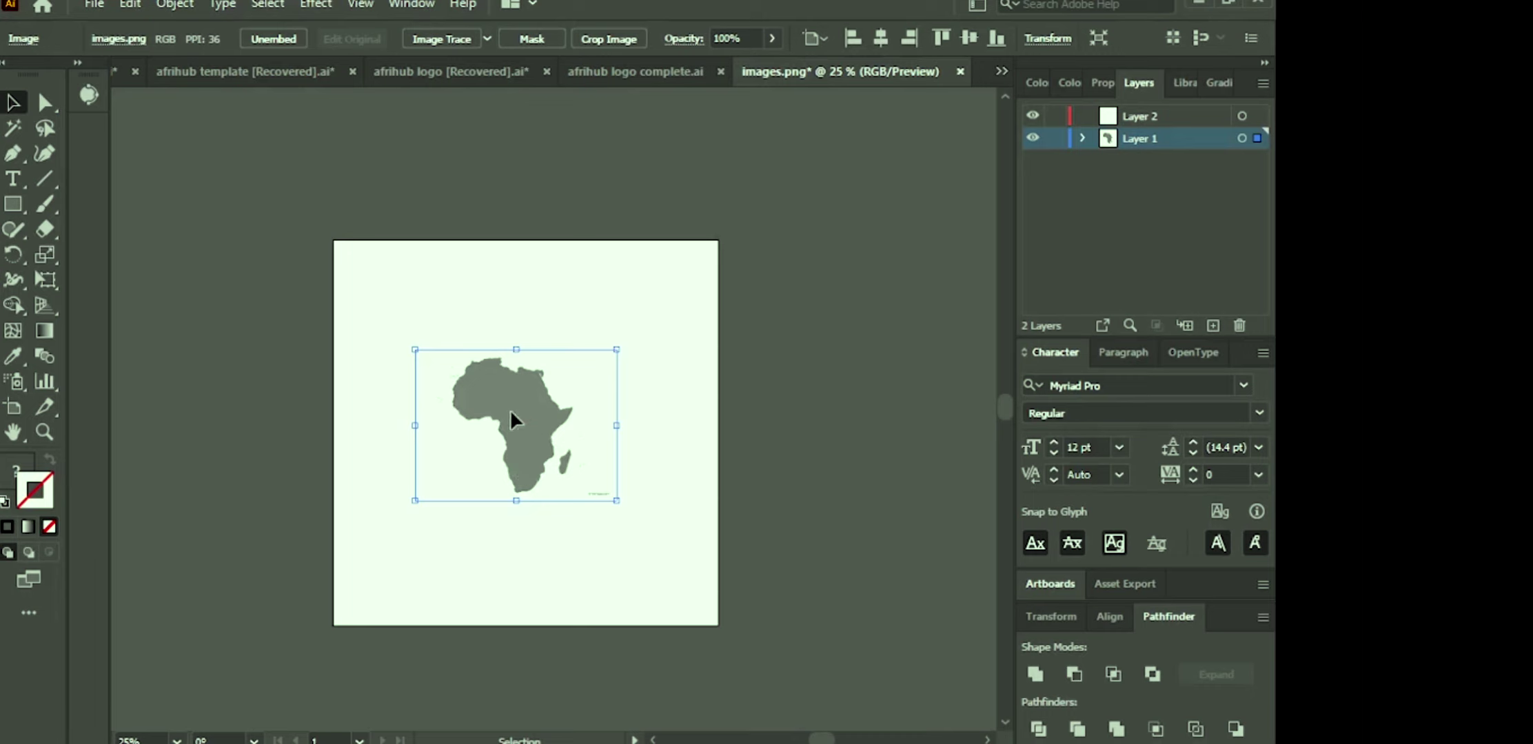
{"action": "left_click_drag", "start_coordinate": [511, 414], "coordinate": [511, 377]}
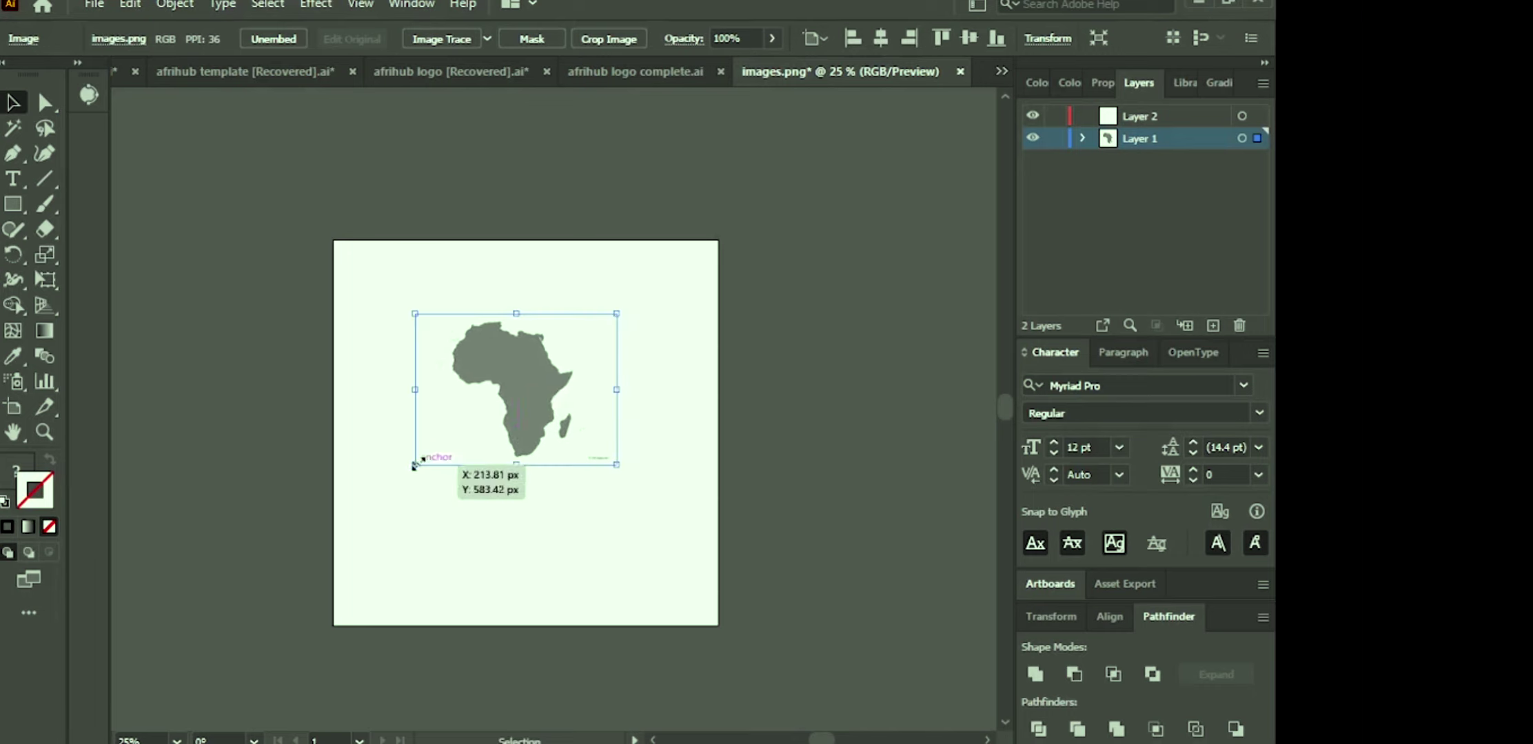
{"action": "left_click_drag", "start_coordinate": [502, 383], "coordinate": [550, 413]}
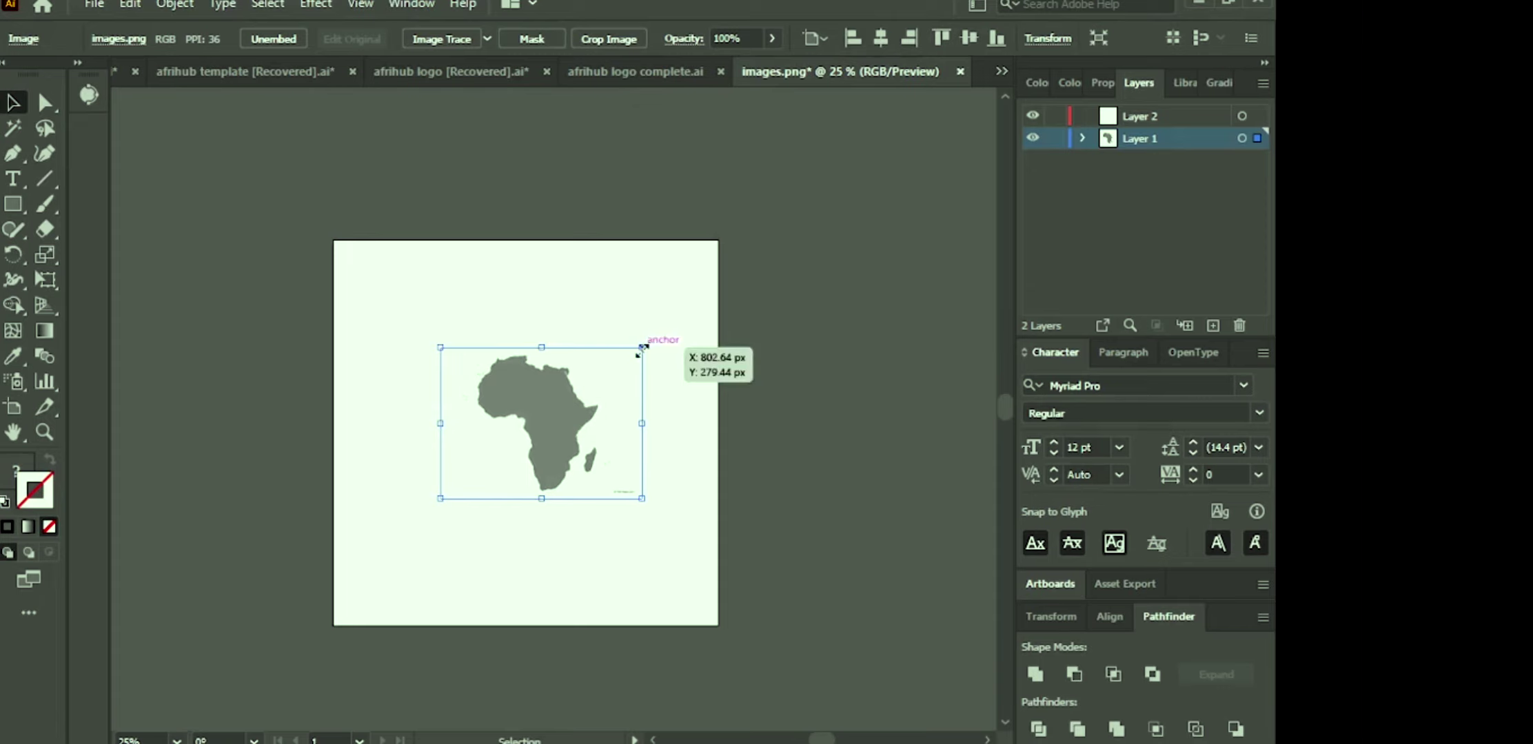
Step: Enlarge the Africa map image proportionally to nearly the artboard's width and position it near the artboard's centre
{"action": "left_click_drag", "start_coordinate": [642, 348], "coordinate": [720, 289]}
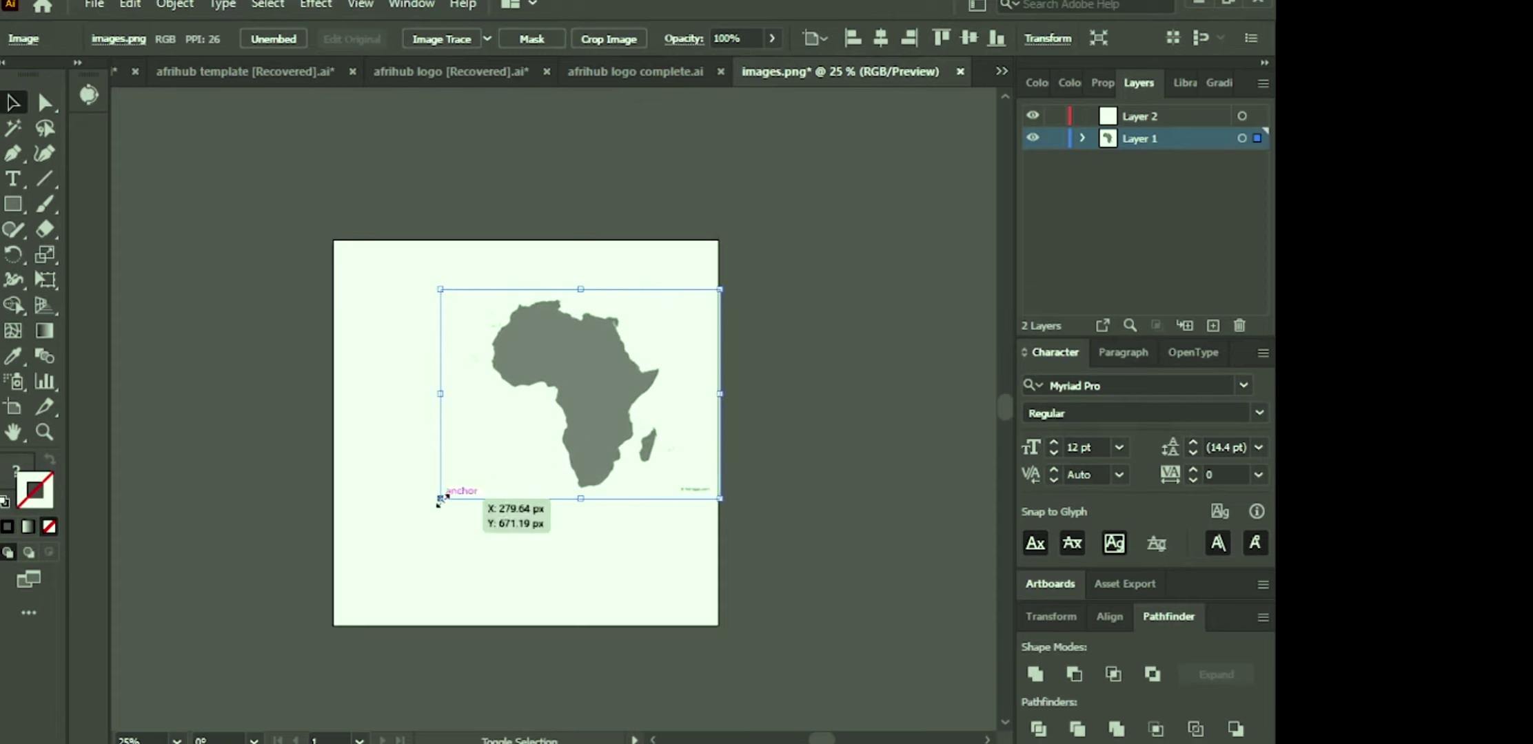
{"action": "left_click_drag", "start_coordinate": [440, 497], "coordinate": [330, 586]}
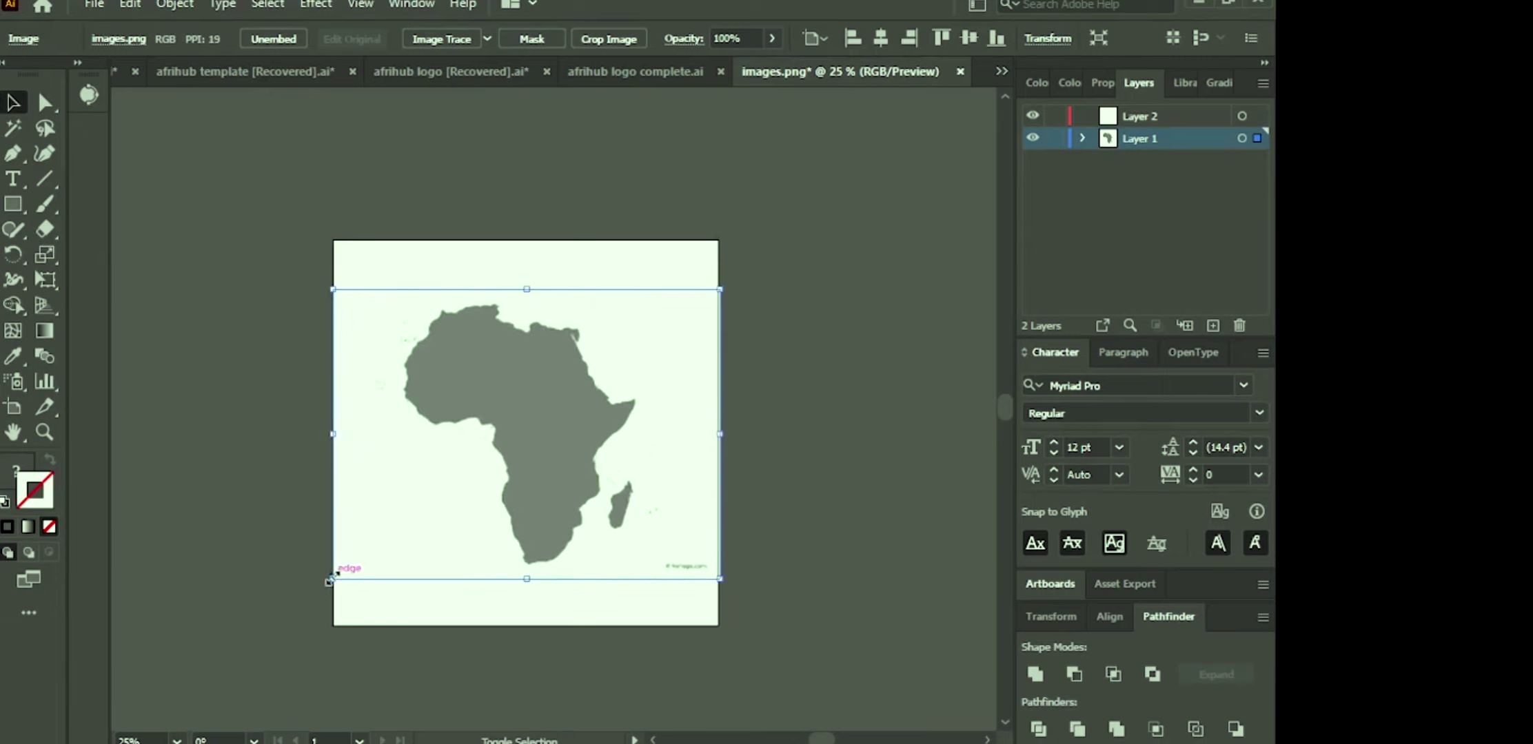
{"action": "left_click_drag", "start_coordinate": [333, 579], "coordinate": [369, 540]}
{"action": "left_click_drag", "start_coordinate": [574, 461], "coordinate": [532, 402]}
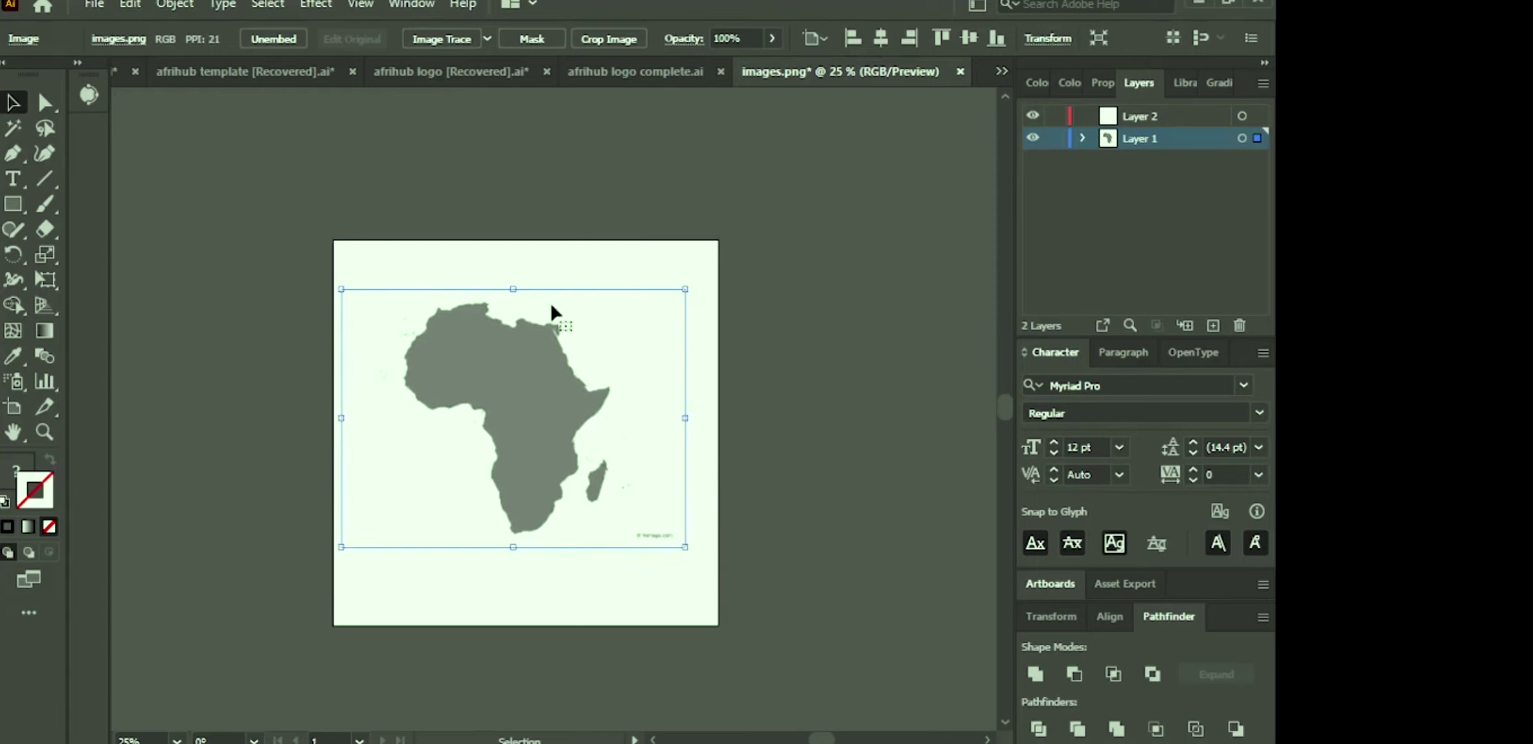
Step: Start a new document with the 1000 x 1000 px preset and name it "afrihub logo"
{"action": "left_click", "coordinate": [94, 12]}
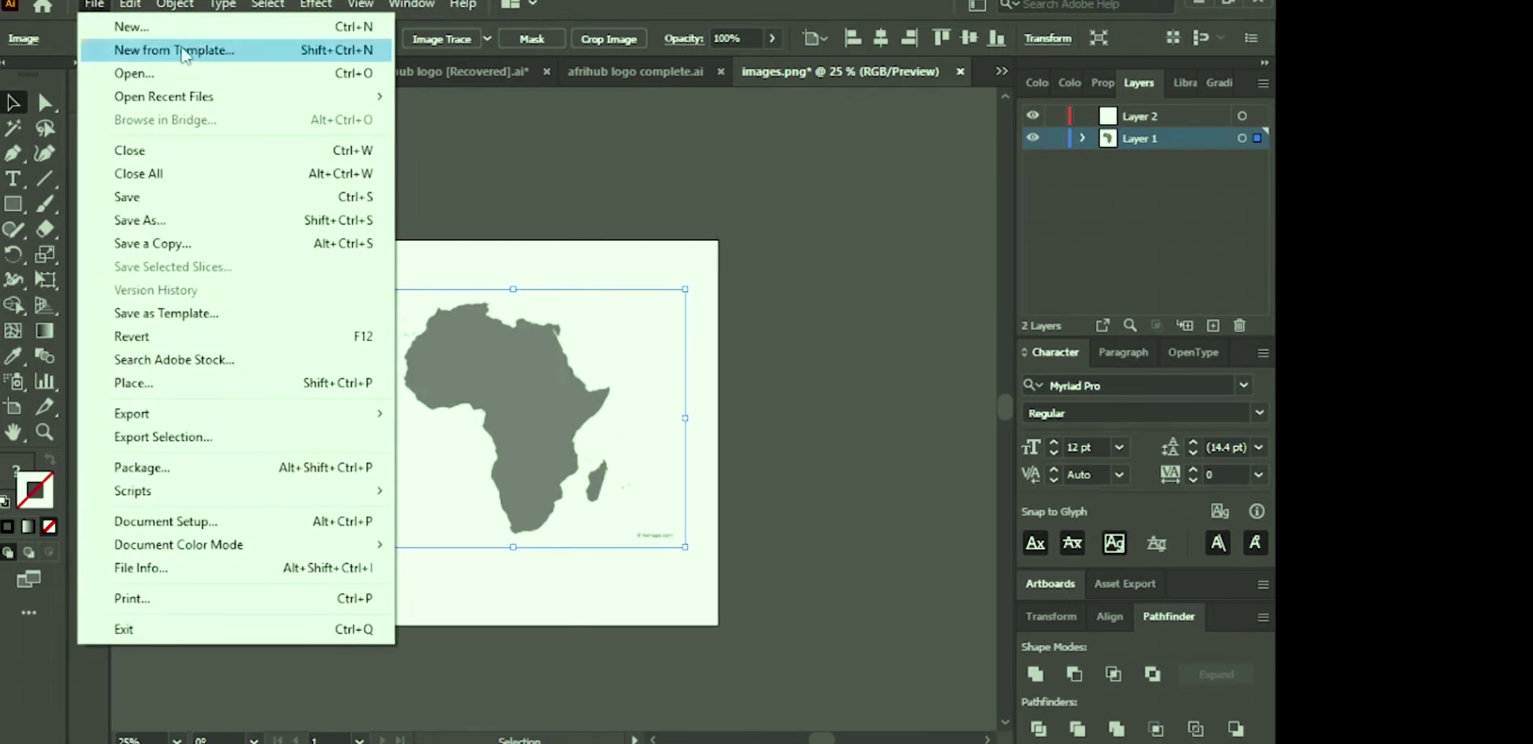
{"action": "left_click", "coordinate": [206, 53]}
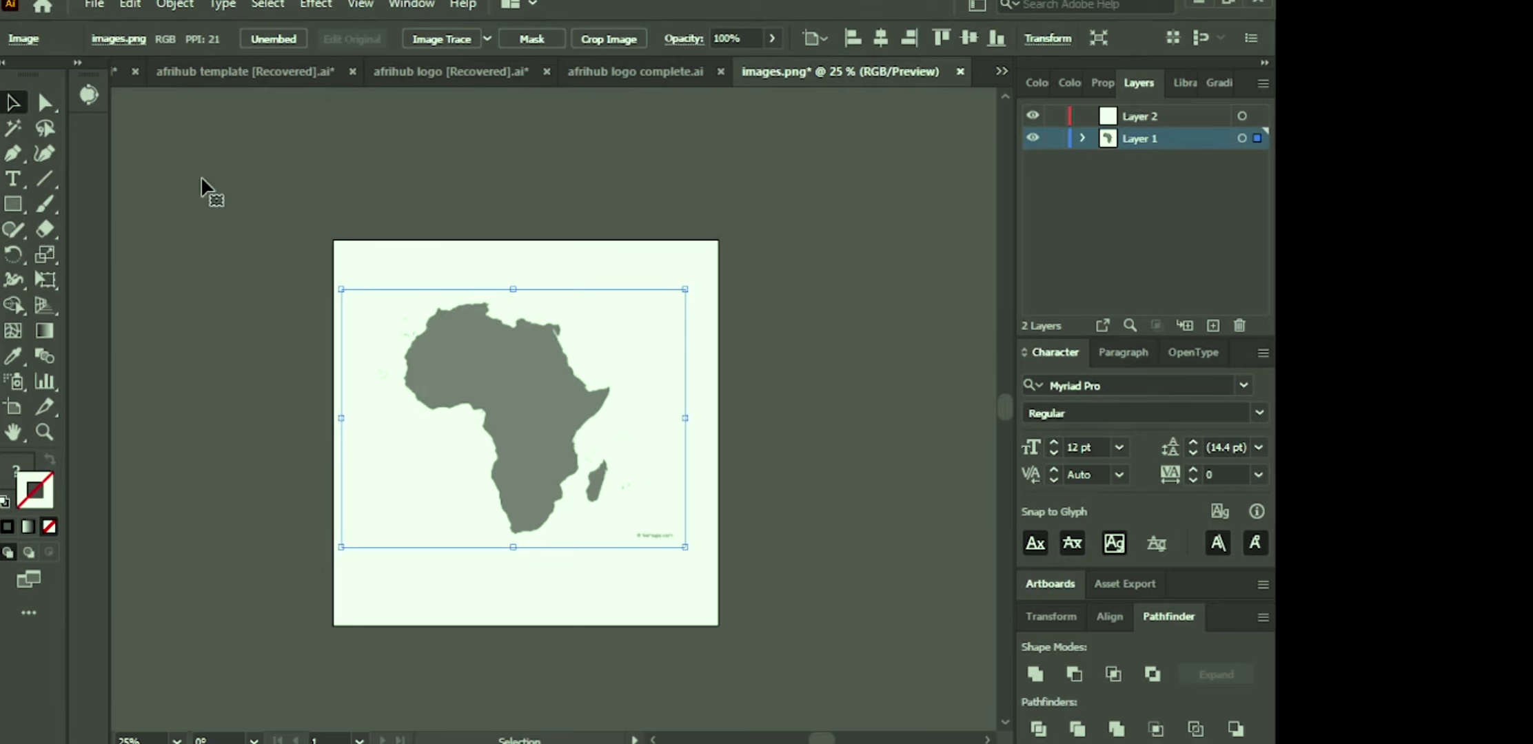
{"action": "key", "text": "ctrl+n"}
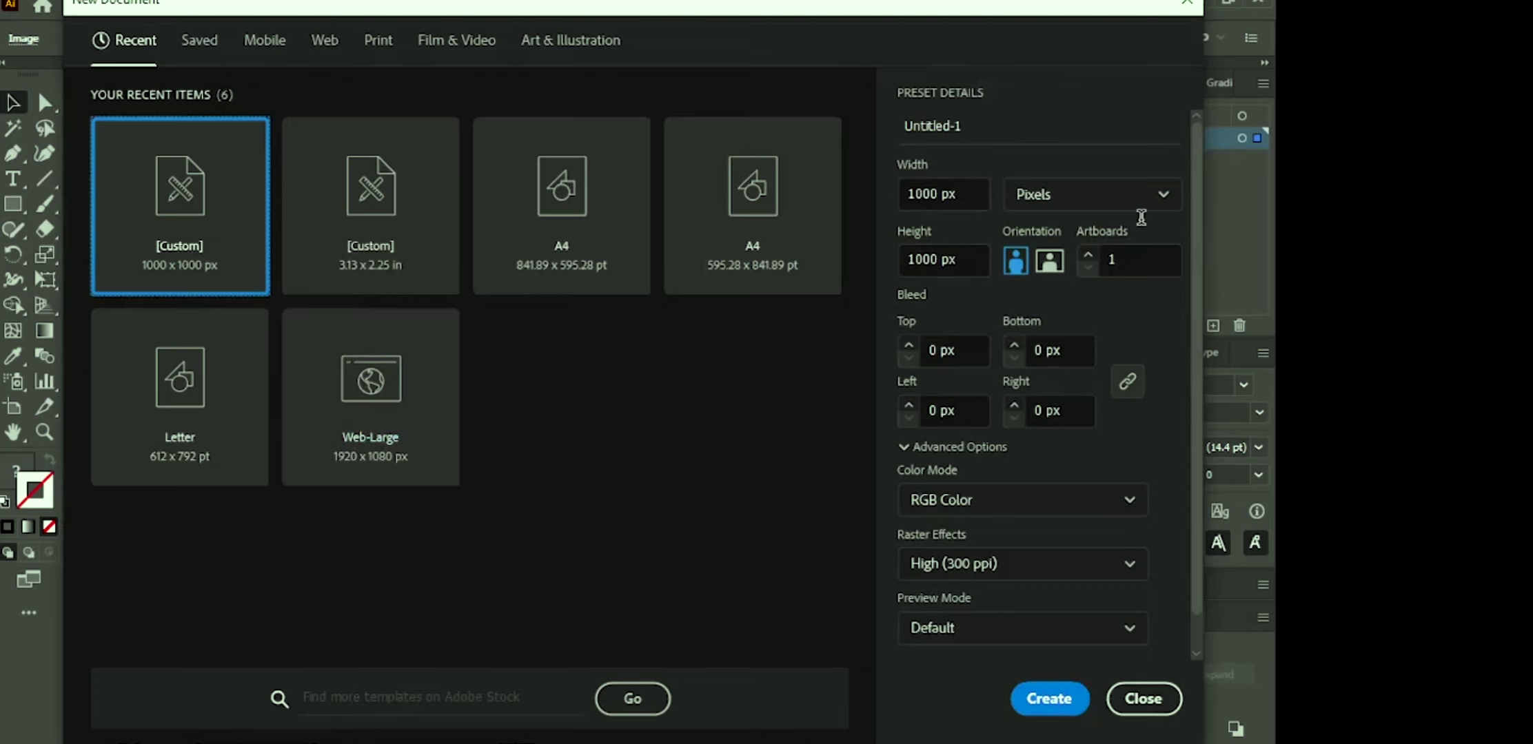
{"action": "left_click", "coordinate": [957, 126]}
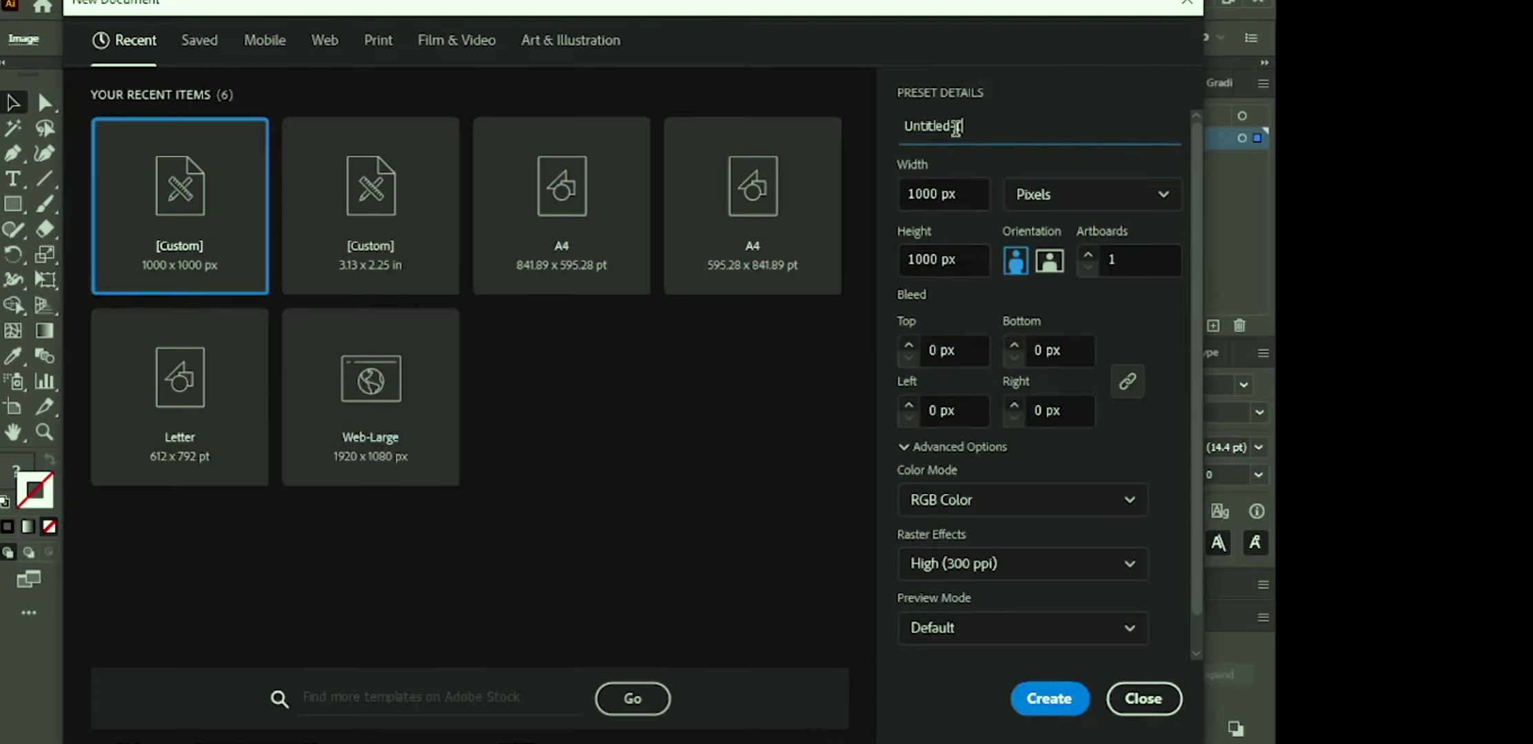
{"action": "double_click", "coordinate": [955, 127]}
{"action": "key", "text": "BackSpace"}
{"action": "key", "text": "BackSpace"}
{"action": "key", "text": "BackSpace"}
{"action": "key", "text": "BackSpace"}
{"action": "key", "text": "BackSpace"}
{"action": "key", "text": "BackSpace"}
{"action": "key", "text": "BackSpace"}
{"action": "key", "text": "BackSpace"}
{"action": "key", "text": "BackSpace"}
{"action": "key", "text": "BackSpace"}
{"action": "type", "text": "afrihub logo"}
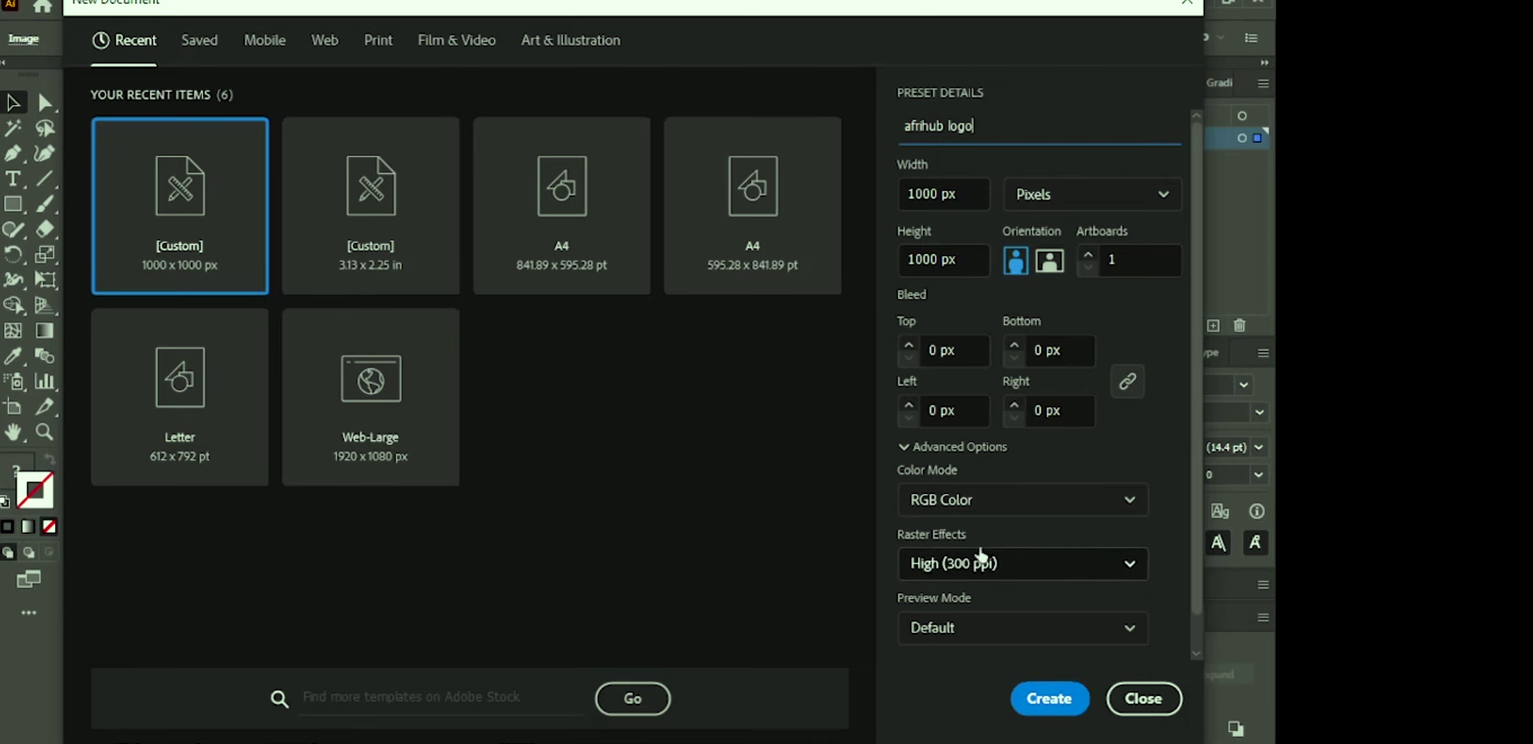
Step: Keep the RGB Color mode and create the new document
{"action": "left_click", "coordinate": [1131, 503]}
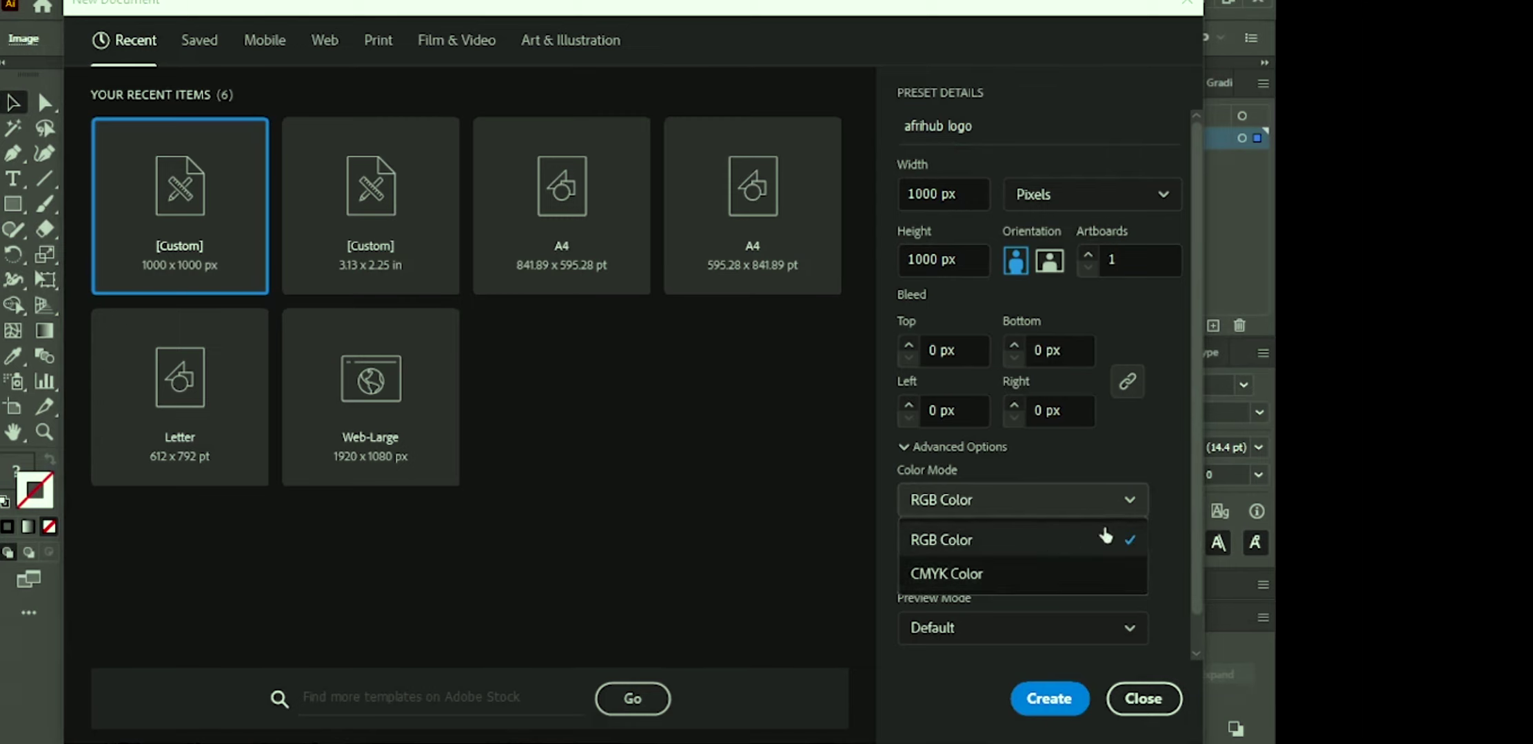
{"action": "left_click", "coordinate": [1127, 504]}
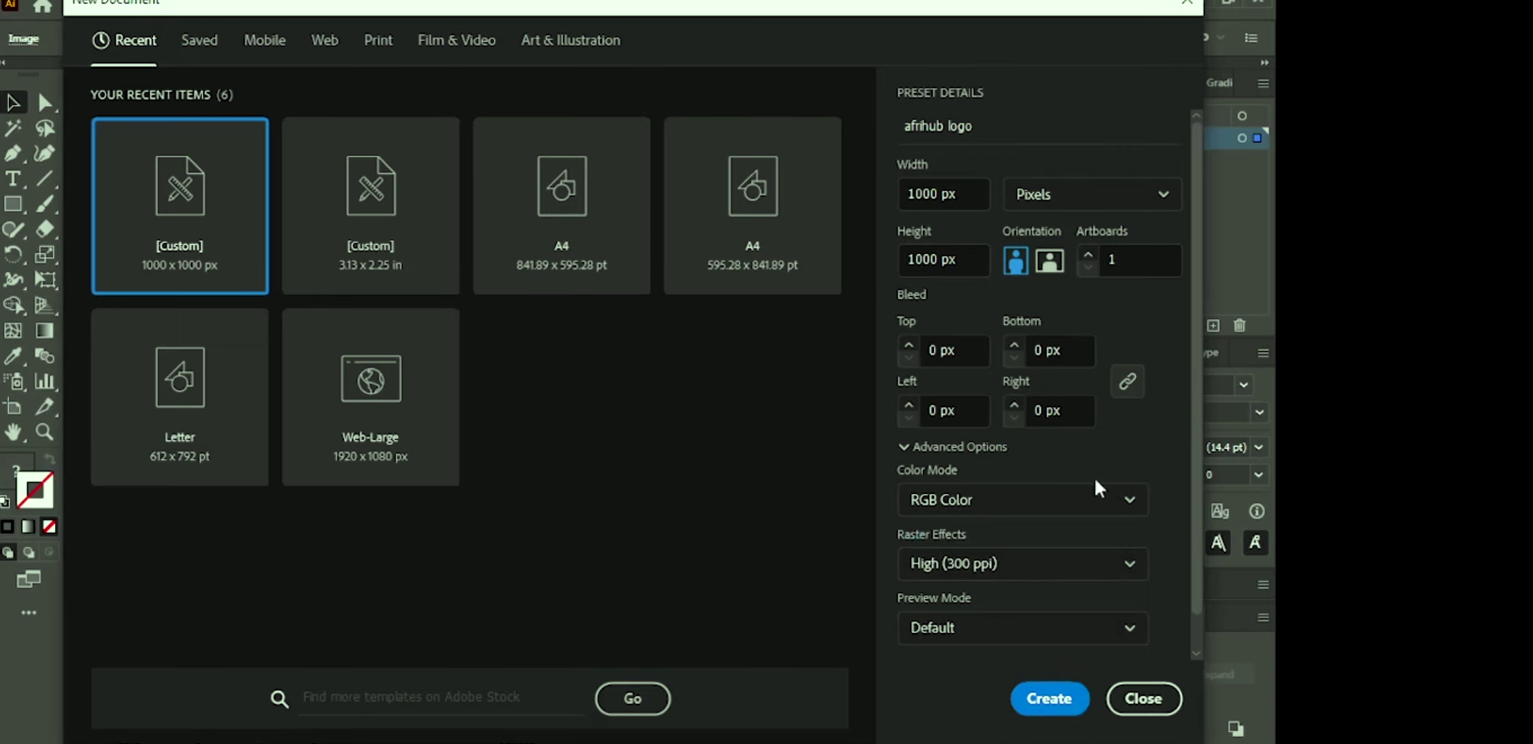
{"action": "left_click", "coordinate": [1065, 683]}
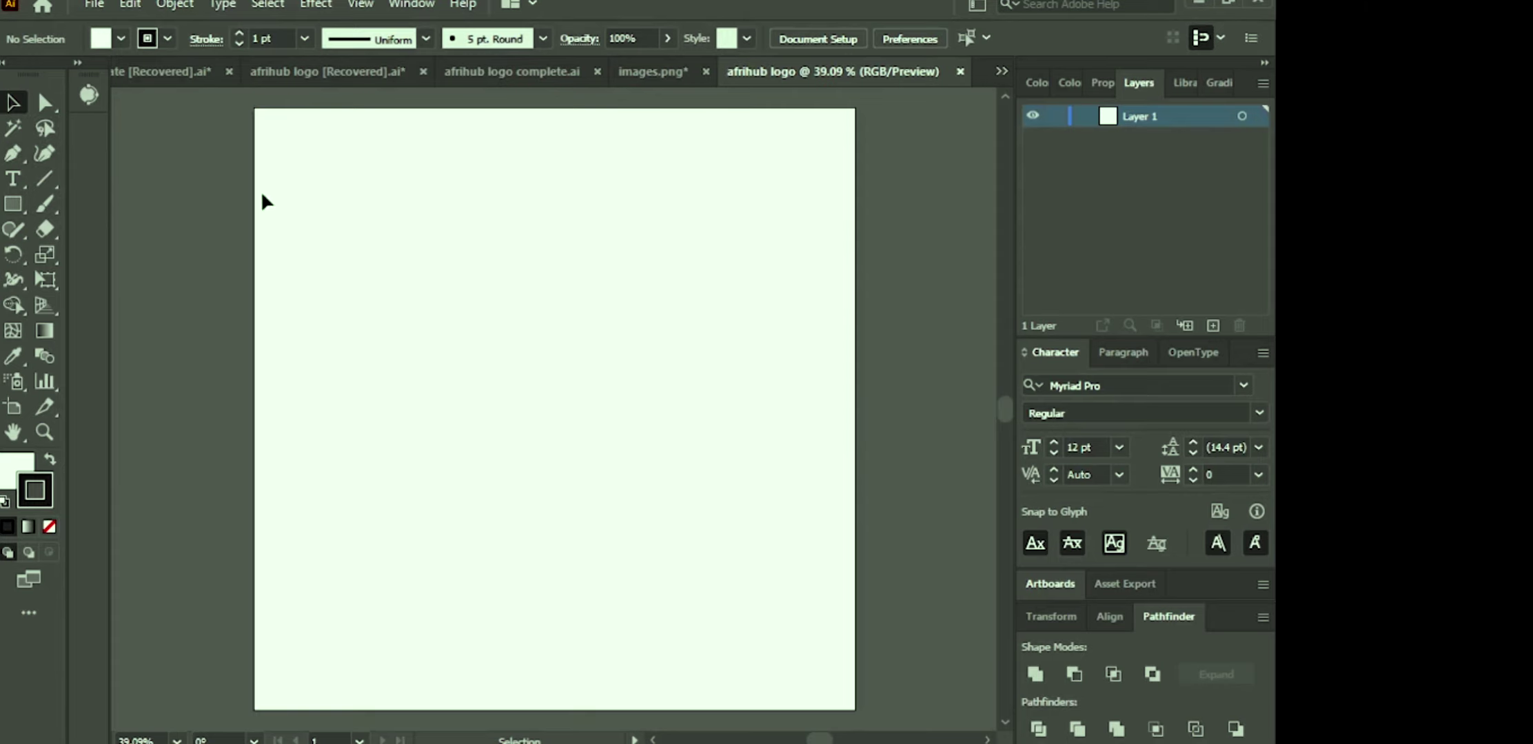
Step: Place images.png as a linked file, continuing past the unsaved-changes prompt, and centre it horizontally near the artboard's middle
{"action": "left_click", "coordinate": [95, 6]}
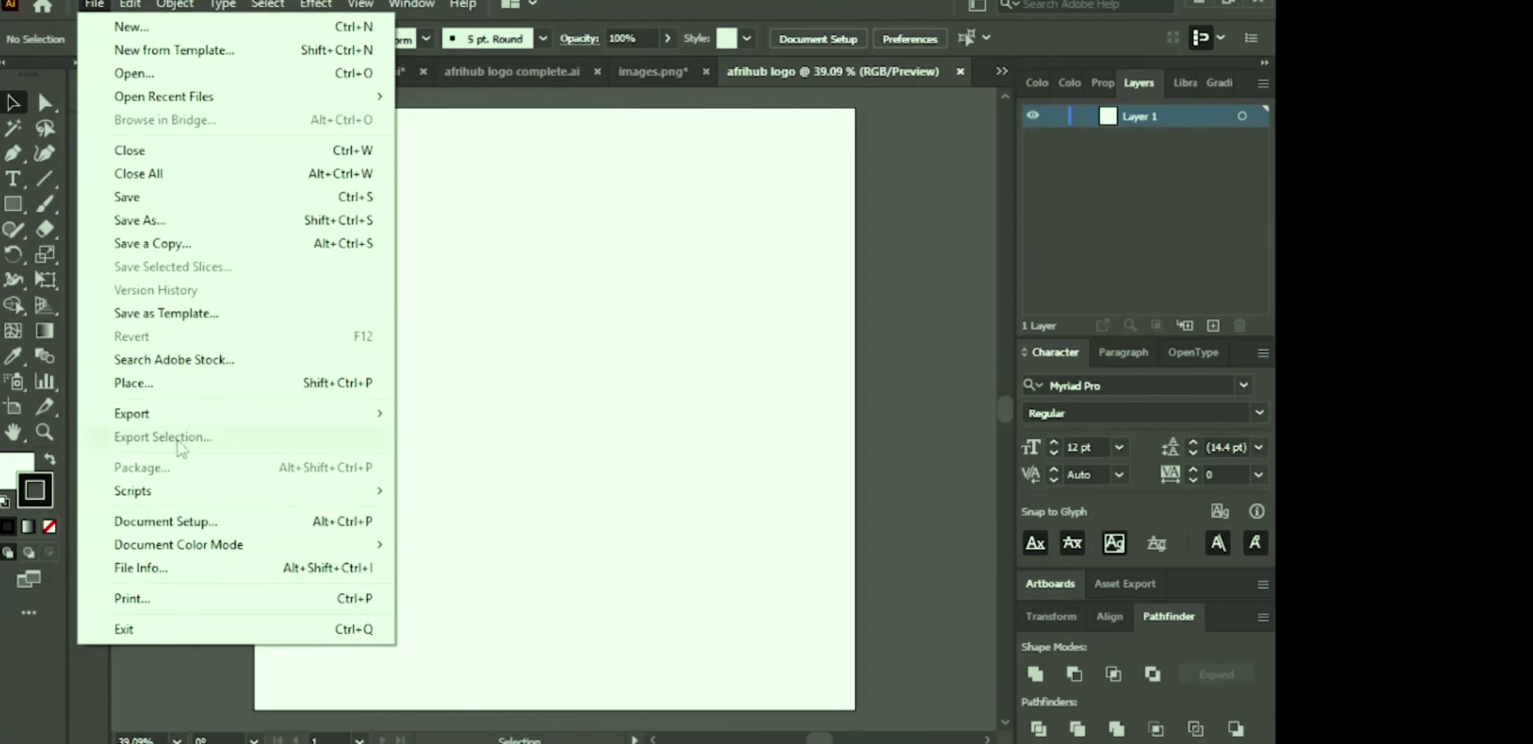
{"action": "left_click", "coordinate": [183, 386]}
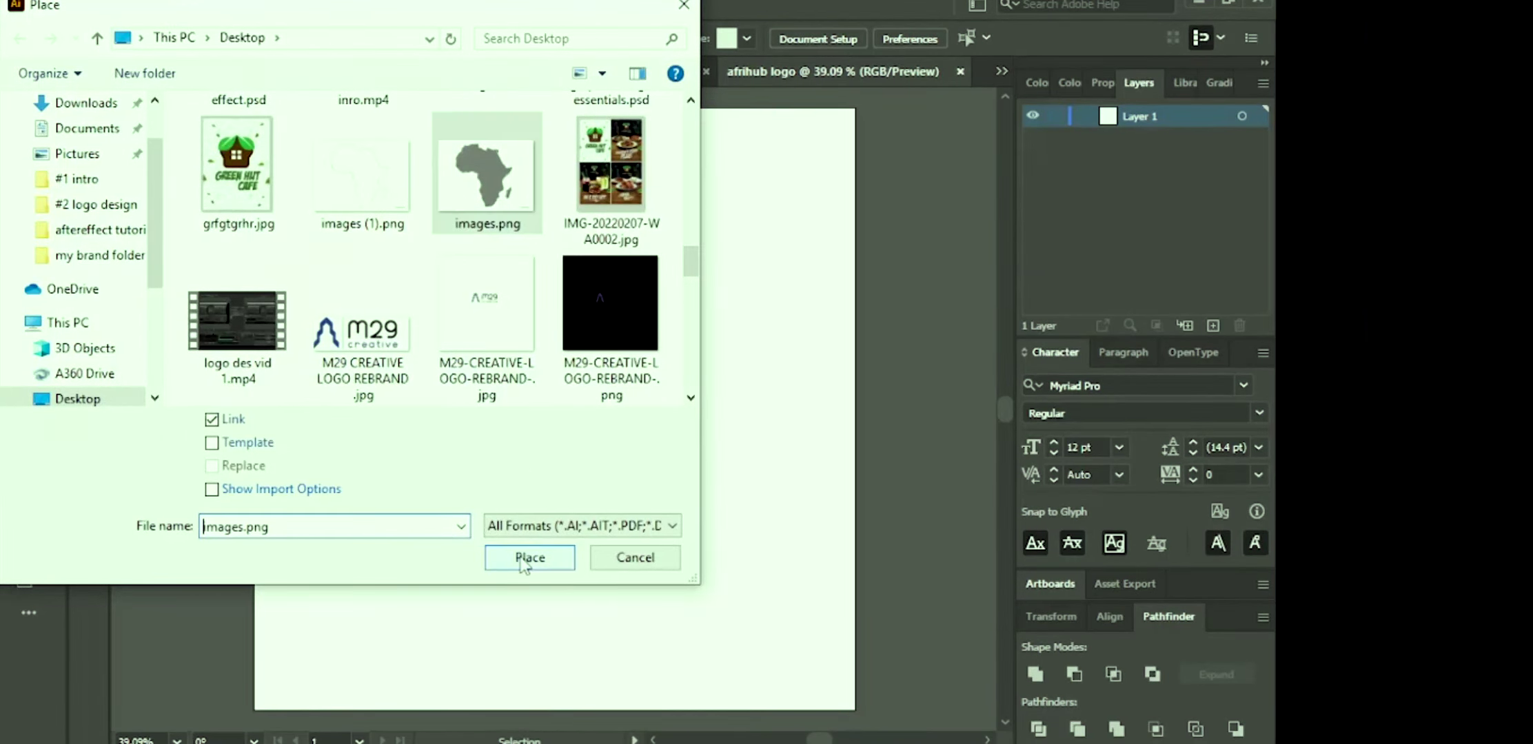
{"action": "left_click", "coordinate": [527, 557]}
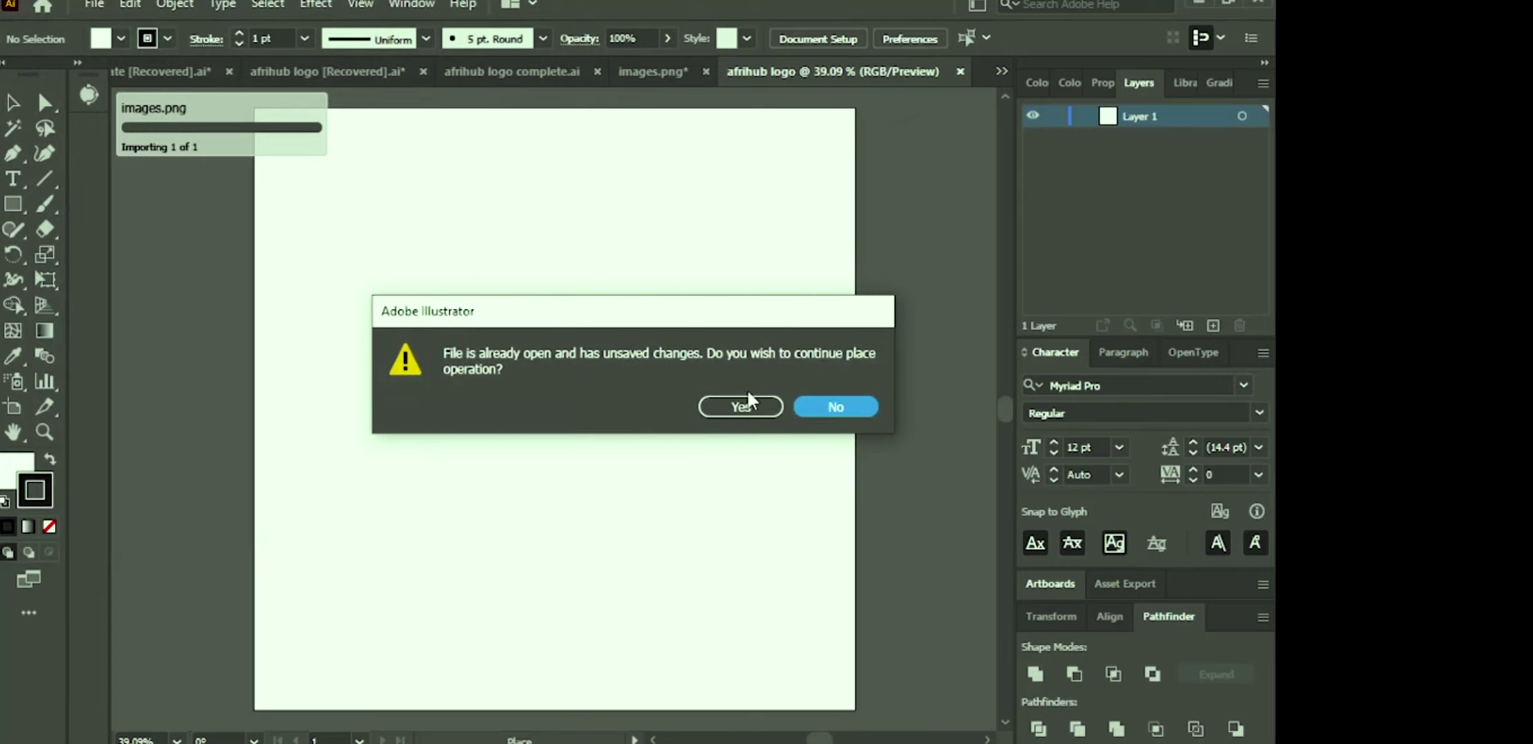
{"action": "left_click", "coordinate": [748, 410]}
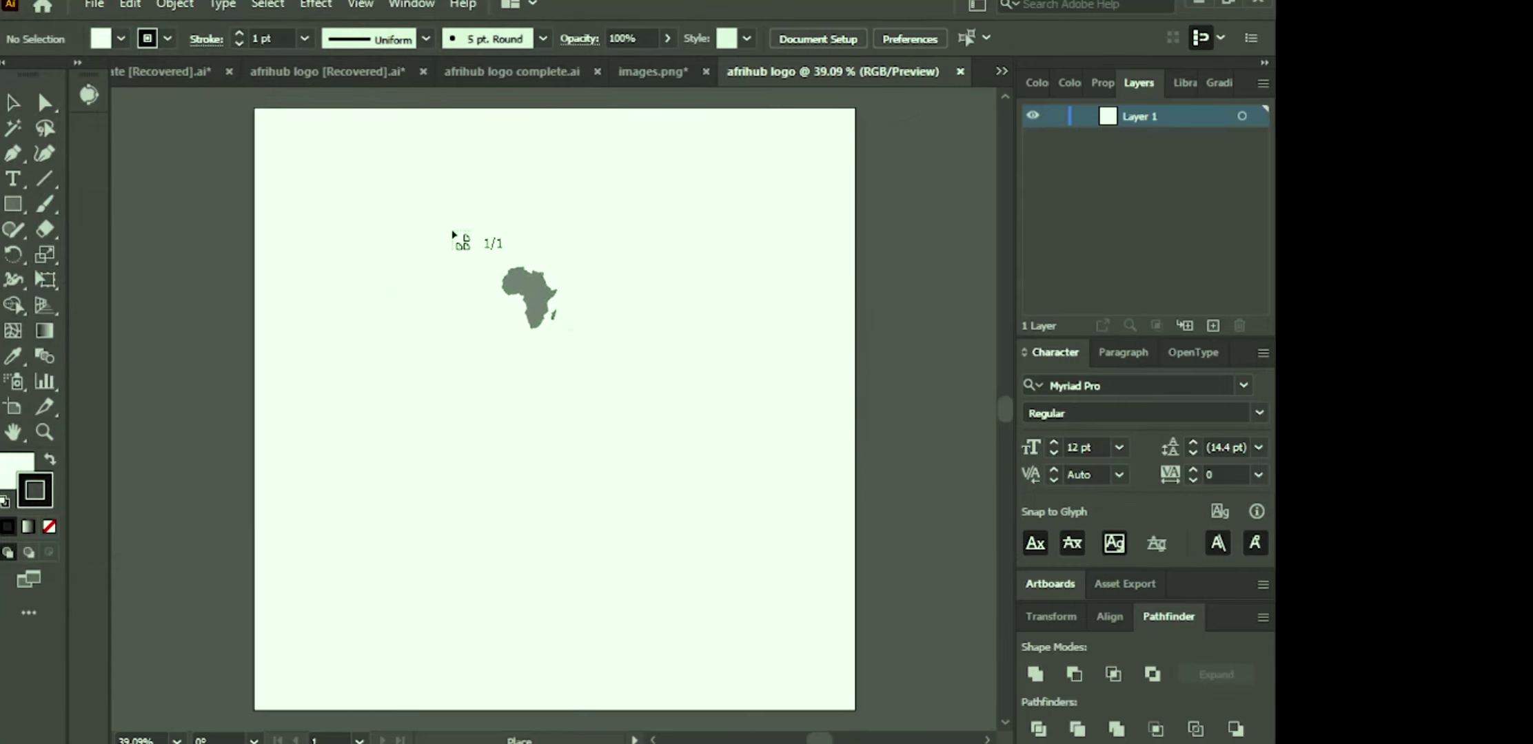
{"action": "left_click", "coordinate": [258, 112]}
{"action": "left_click_drag", "start_coordinate": [346, 168], "coordinate": [551, 387]}
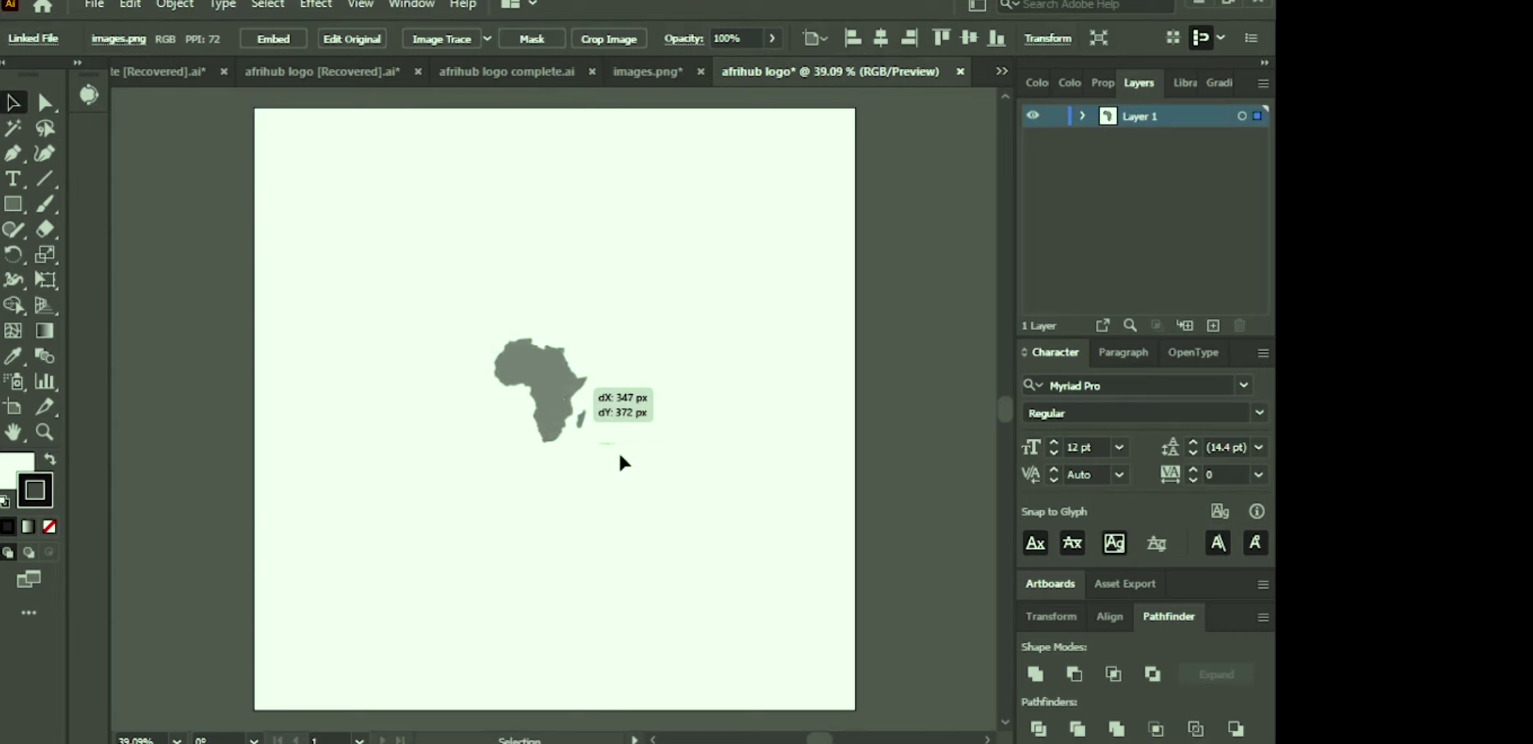
{"action": "left_click", "coordinate": [883, 38]}
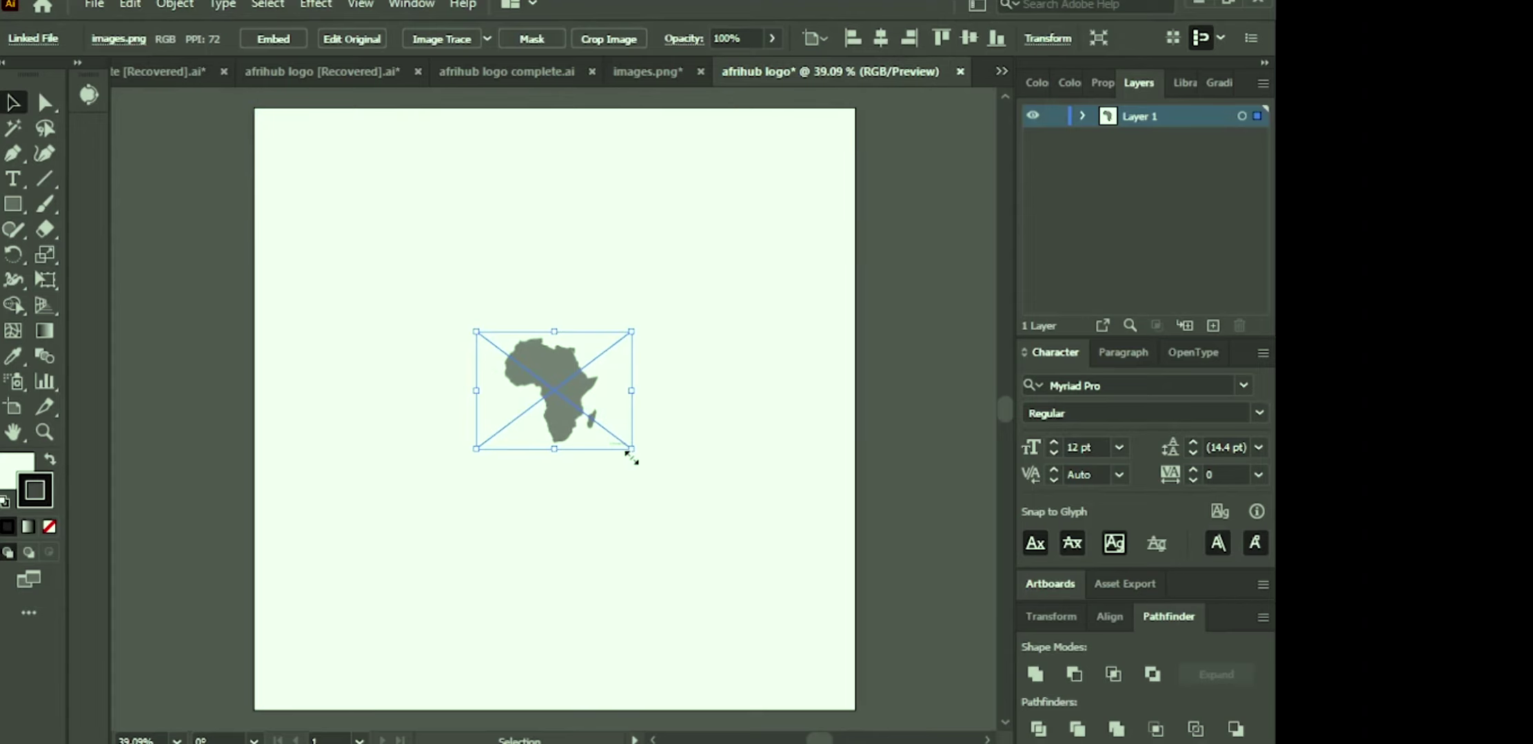
Step: Enlarge the placed Africa map proportionally to about three quarters of the artboard's width and centre it horizontally
{"action": "left_click_drag", "start_coordinate": [629, 455], "coordinate": [751, 596]}
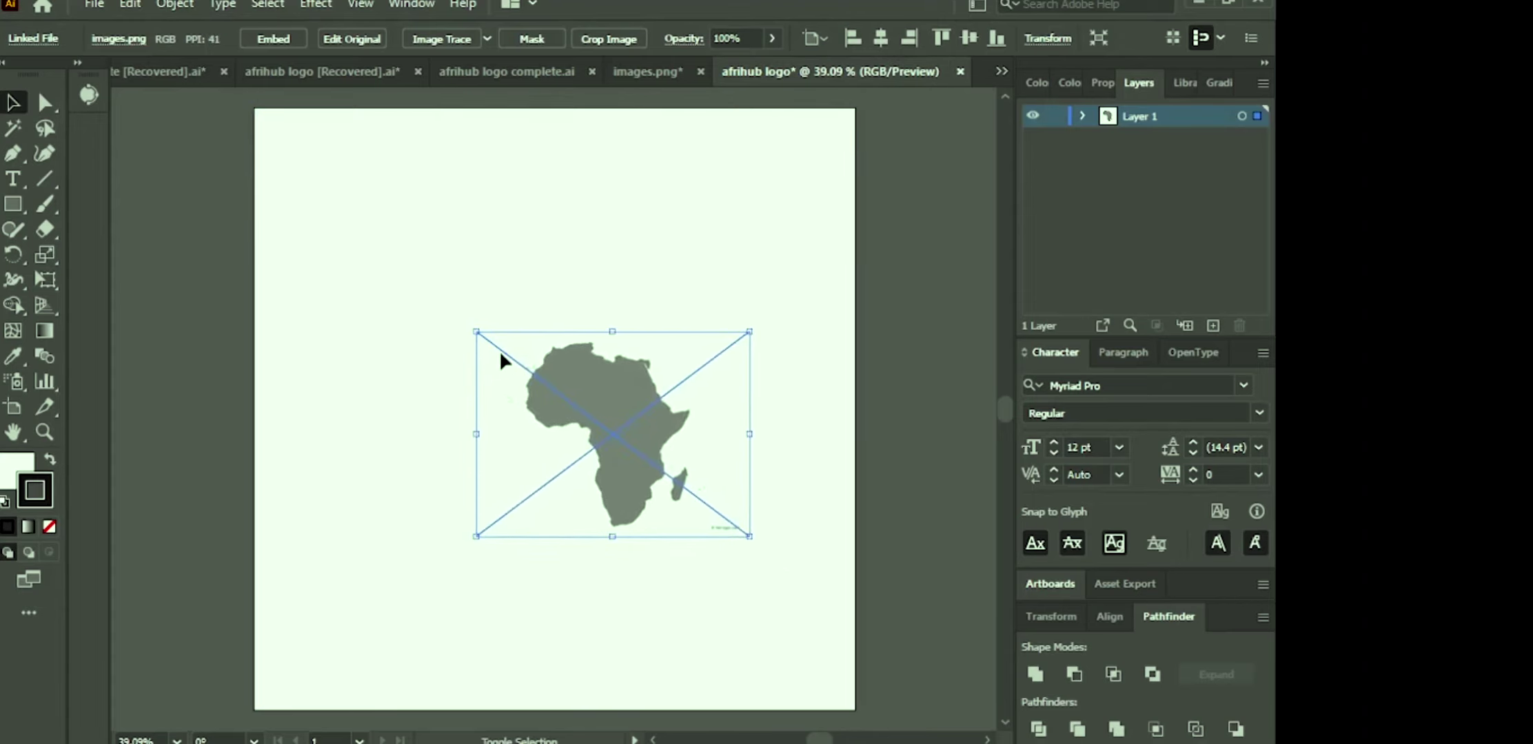
{"action": "left_click_drag", "start_coordinate": [476, 332], "coordinate": [295, 246]}
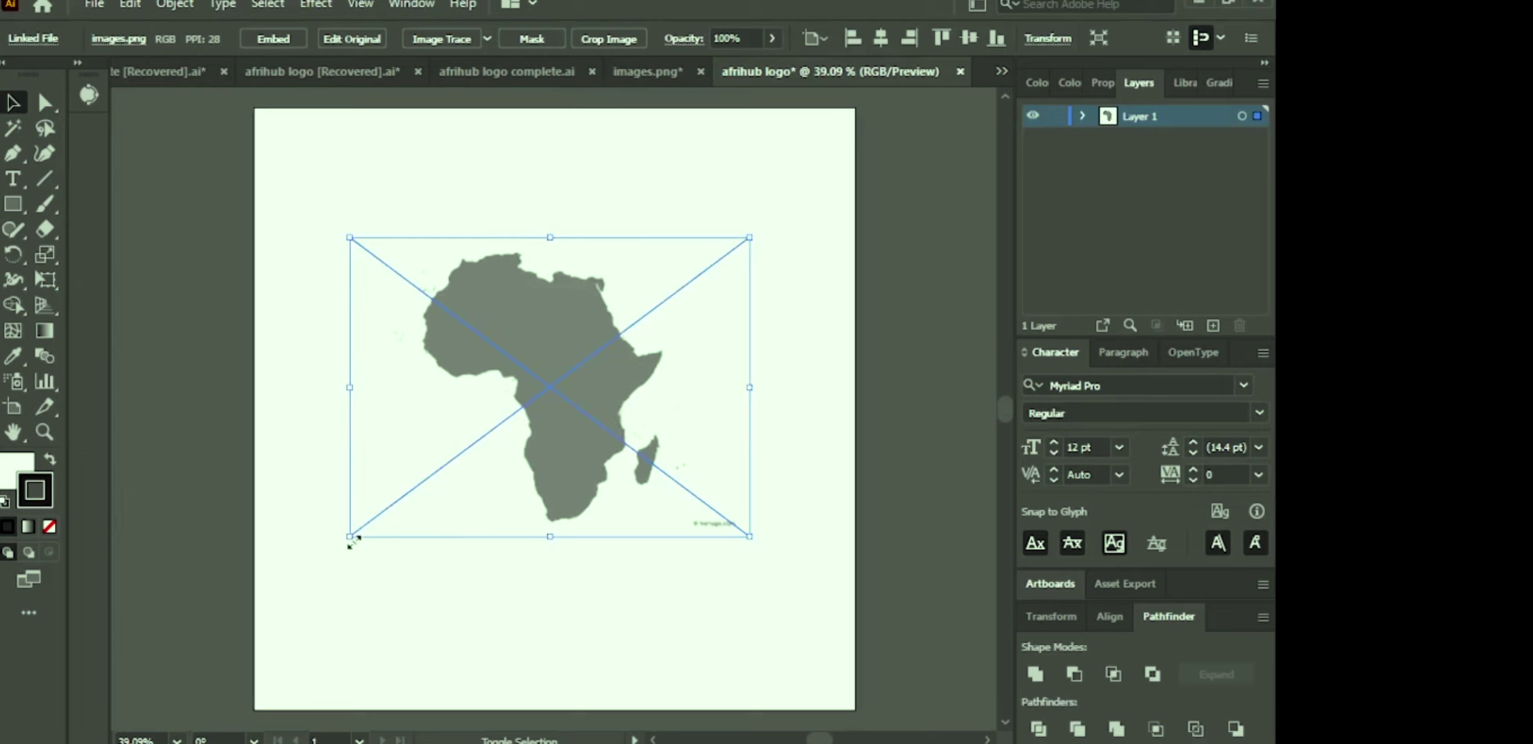
{"action": "left_click_drag", "start_coordinate": [350, 538], "coordinate": [312, 565]}
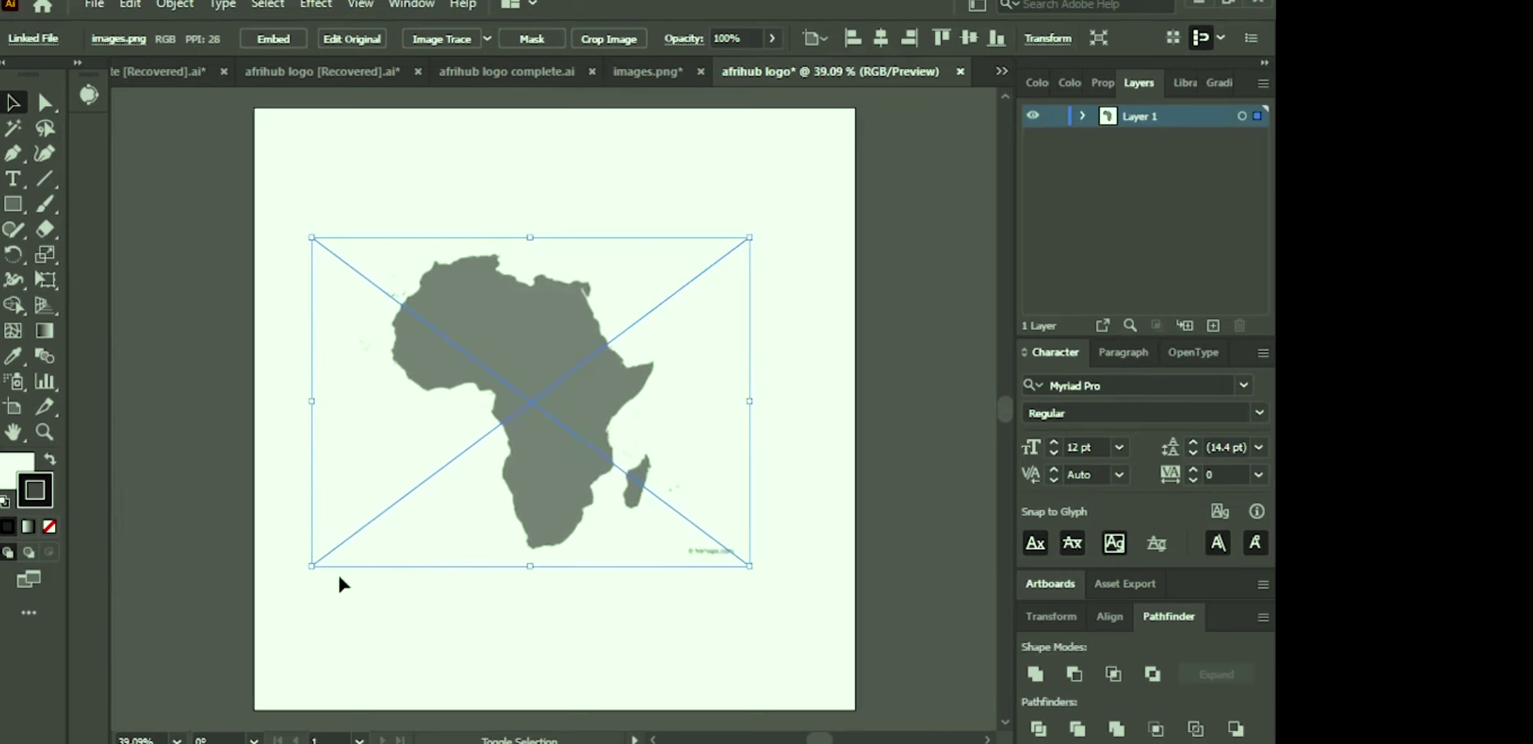
{"action": "left_click_drag", "start_coordinate": [749, 237], "coordinate": [777, 219]}
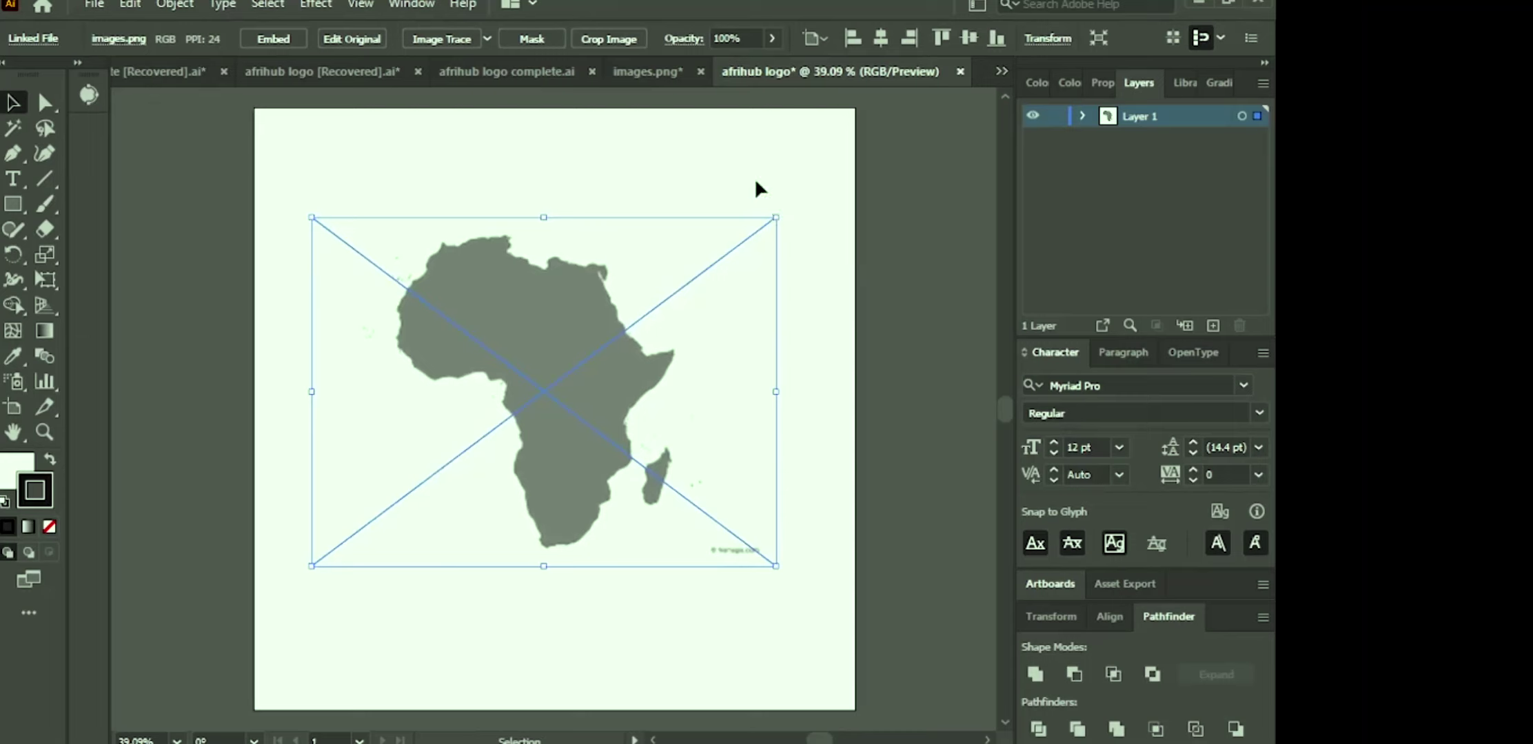
{"action": "left_click", "coordinate": [880, 40]}
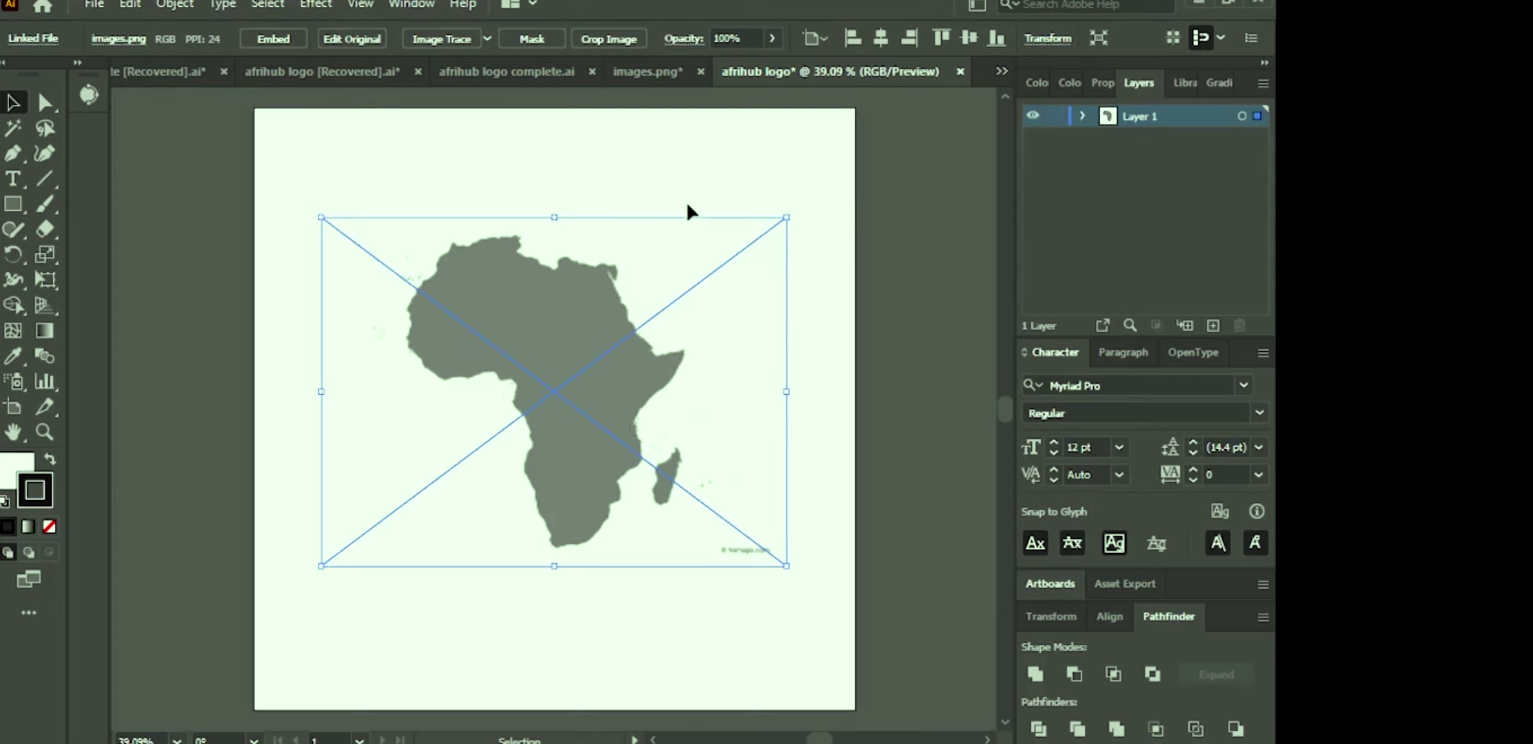
Step: Set the Africa map's opacity to 46% and lock its layer
{"action": "left_click", "coordinate": [1056, 119]}
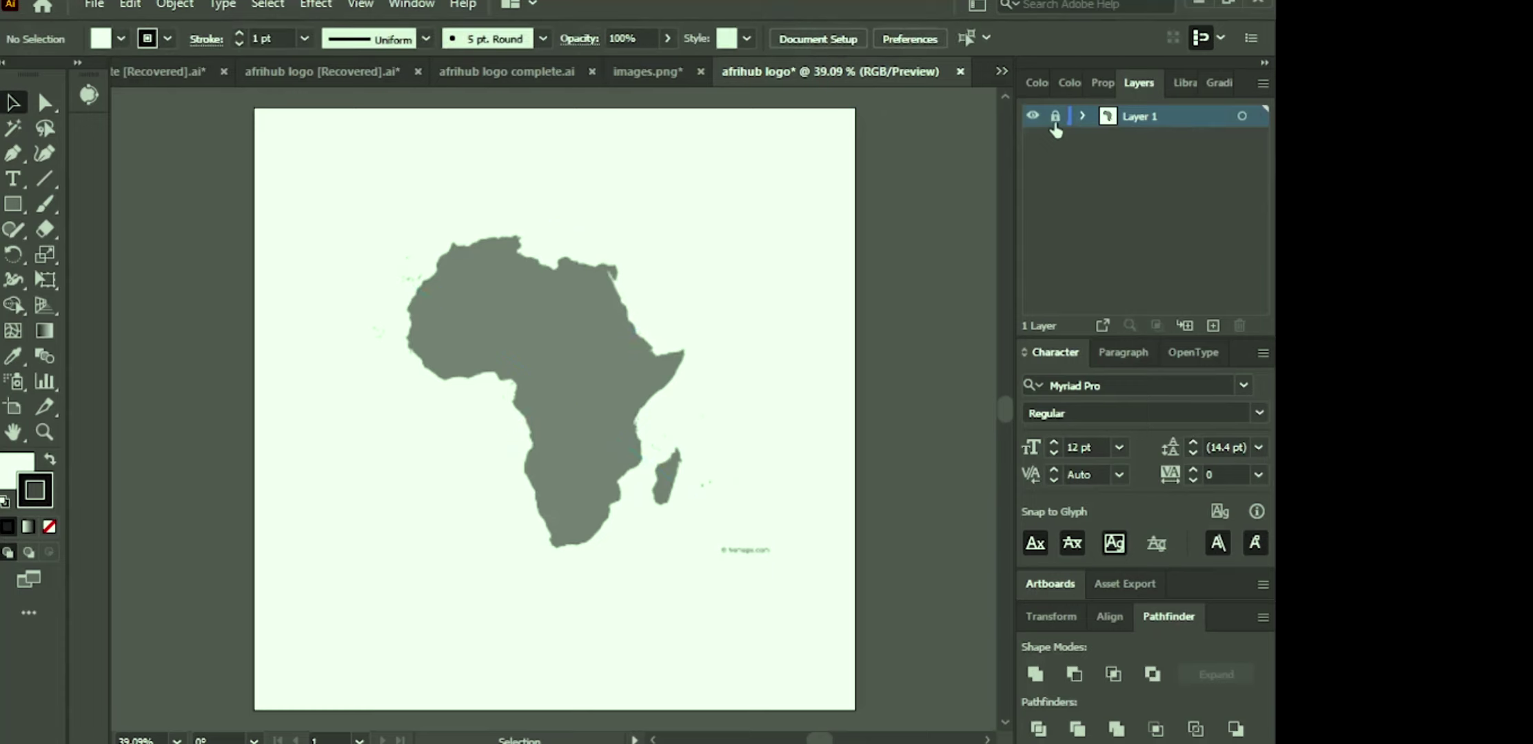
{"action": "left_click", "coordinate": [1055, 123]}
{"action": "left_click", "coordinate": [644, 336]}
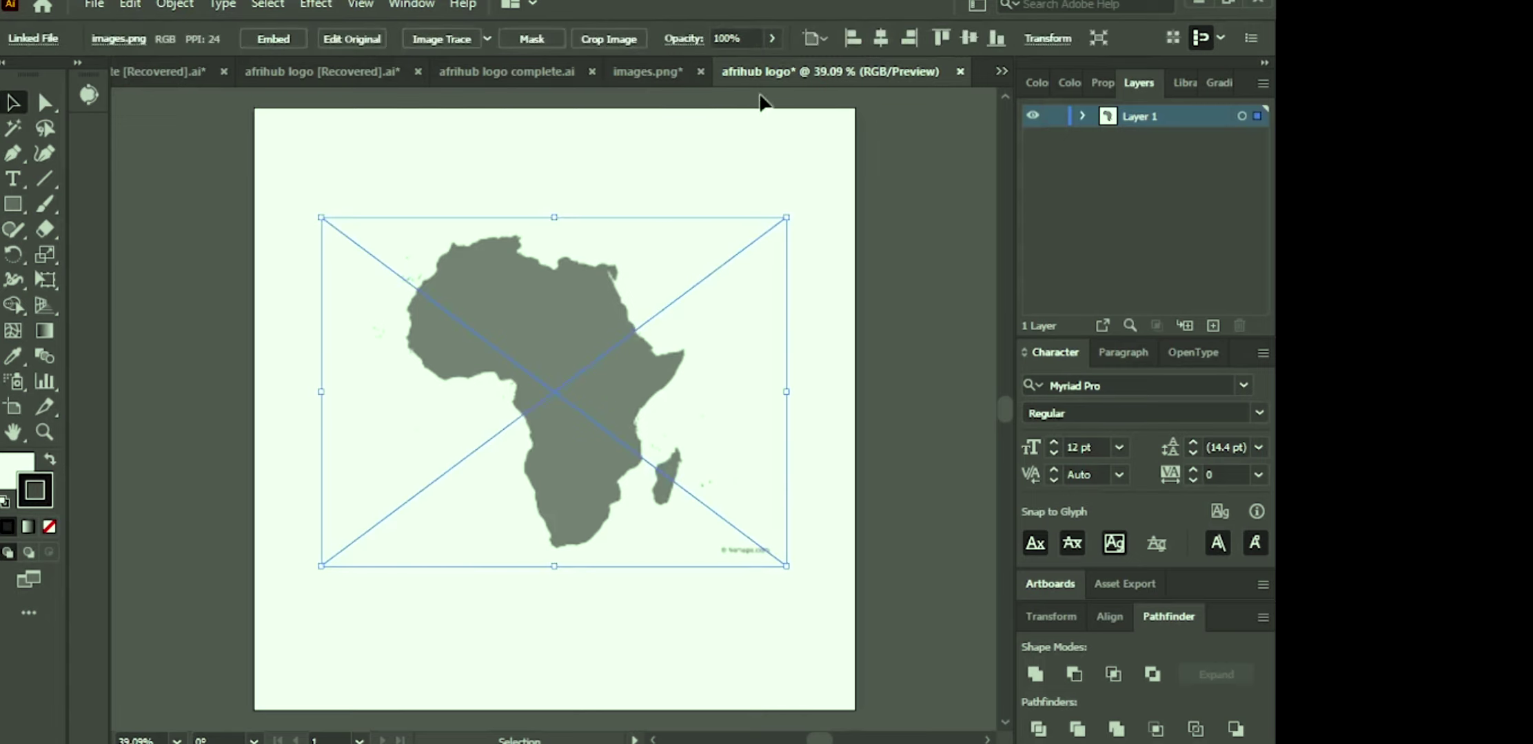
{"action": "left_click", "coordinate": [766, 38]}
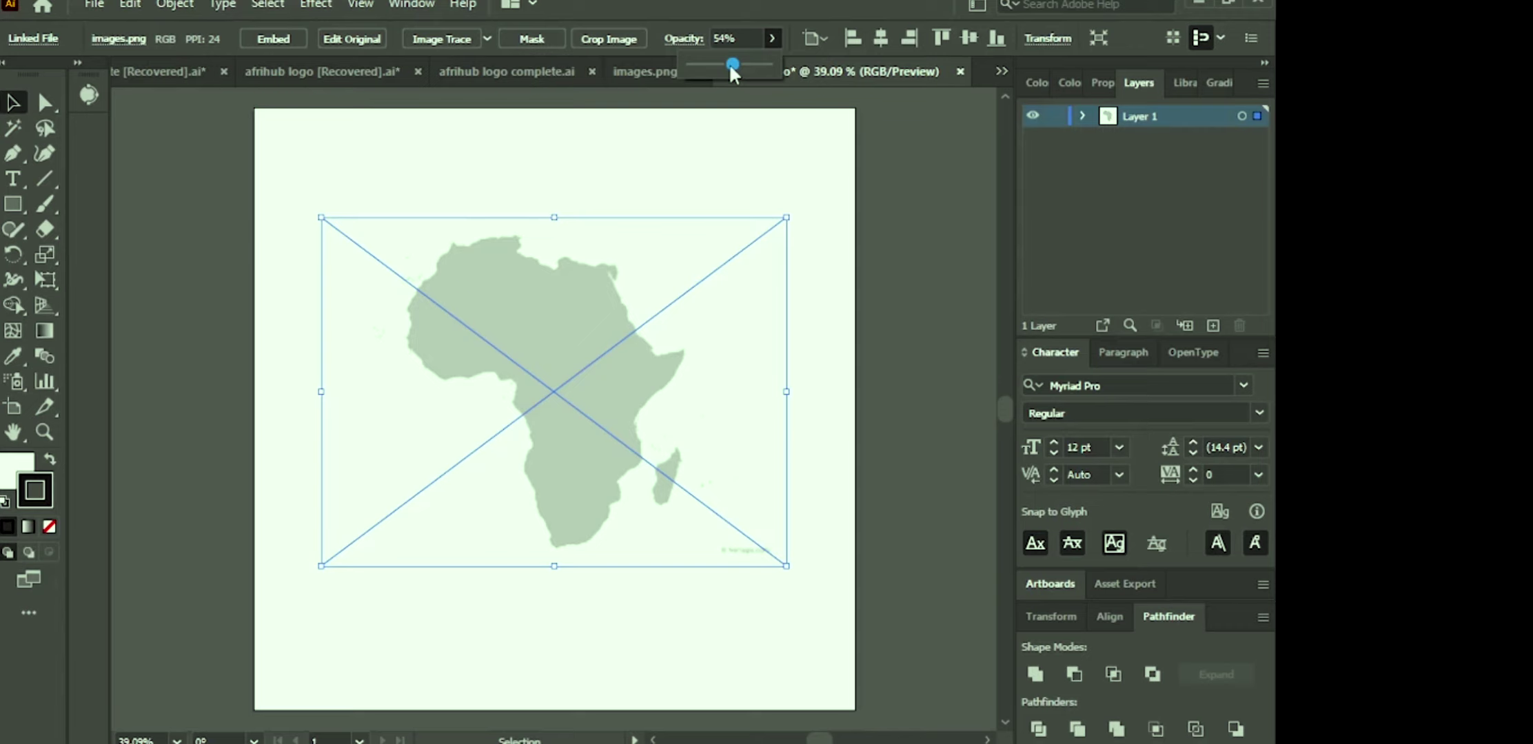
{"action": "left_click_drag", "start_coordinate": [730, 68], "coordinate": [724, 69]}
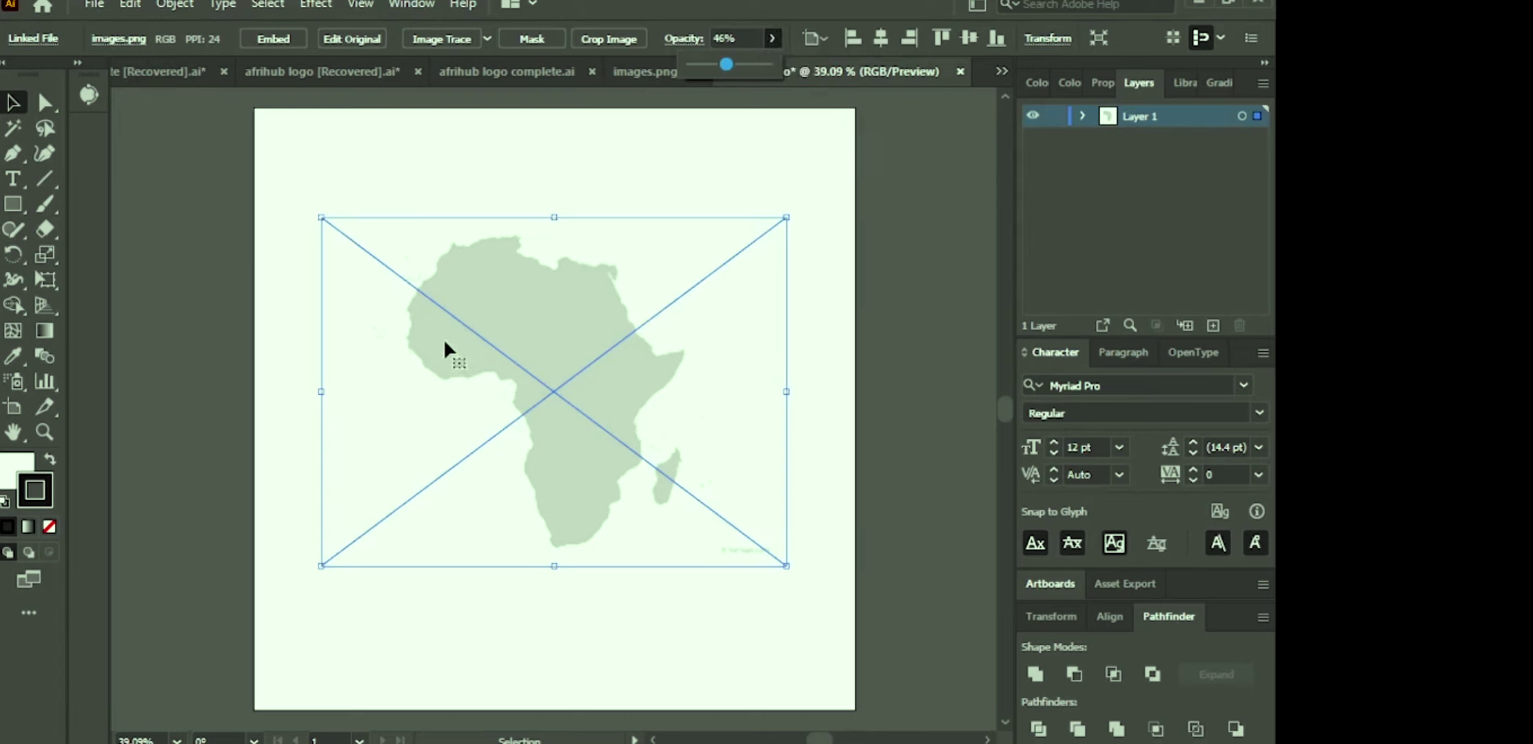
{"action": "left_click", "coordinate": [1055, 116]}
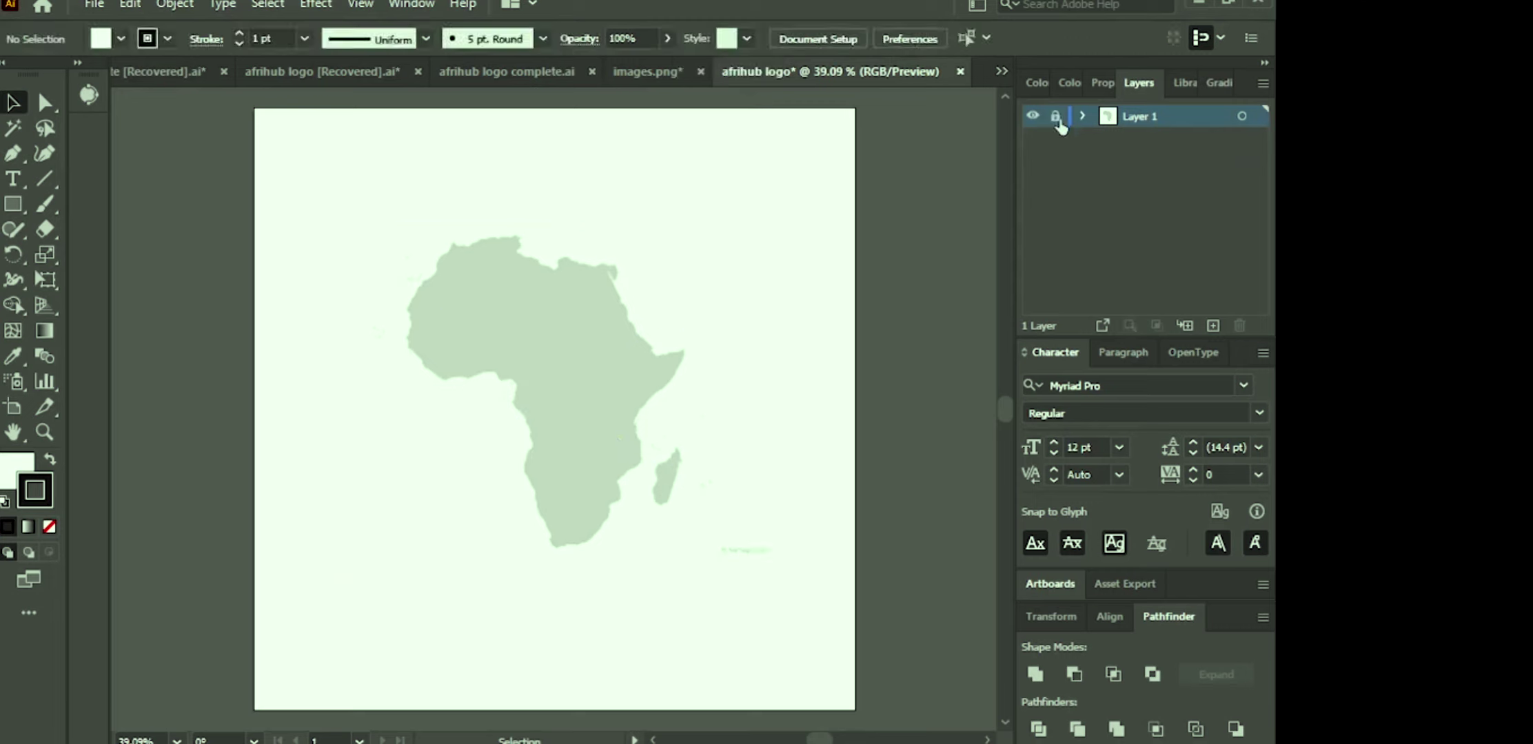
Step: Add a layer above the locked map and start a Pen path up the edge of Africa's western bulge
{"action": "left_click", "coordinate": [1213, 325]}
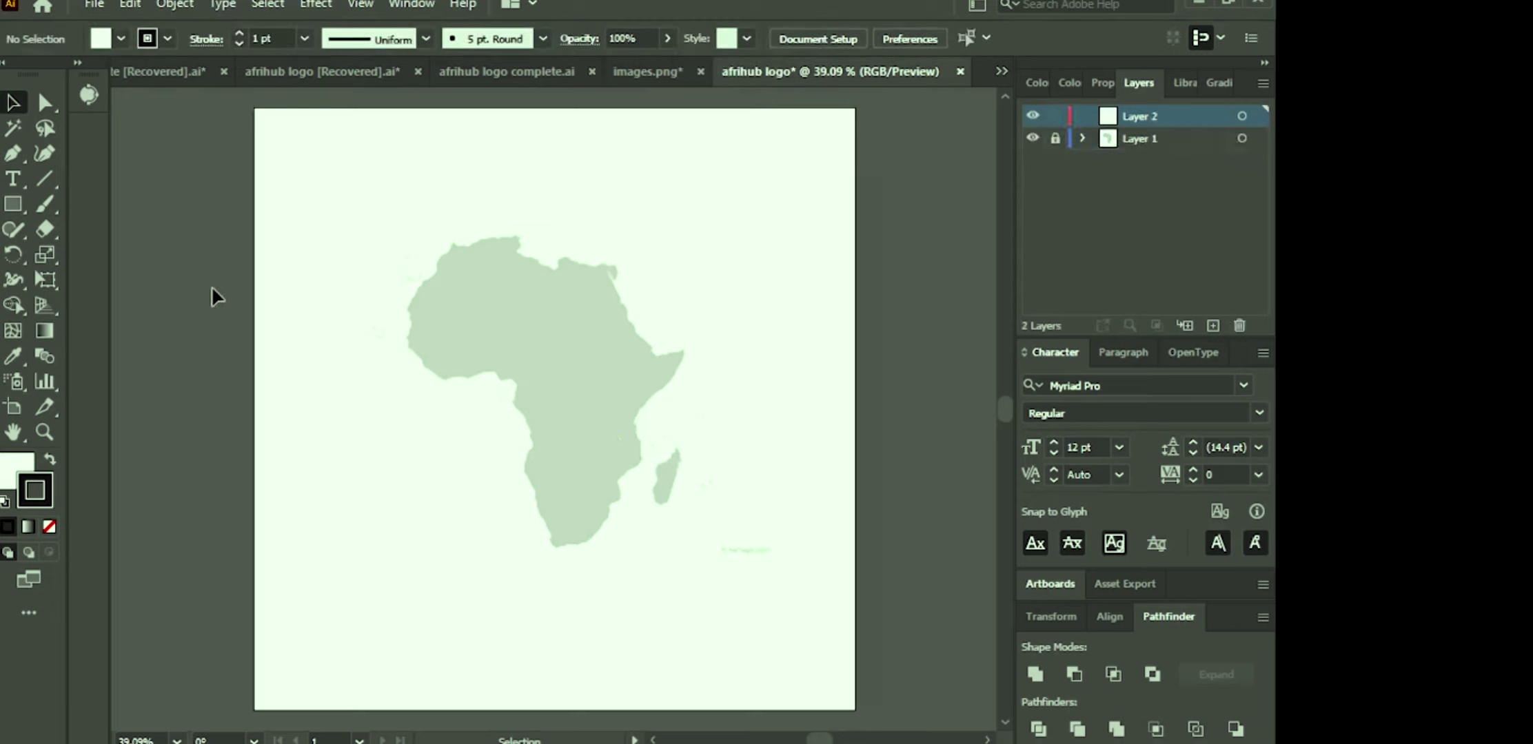
{"action": "left_click", "coordinate": [21, 156]}
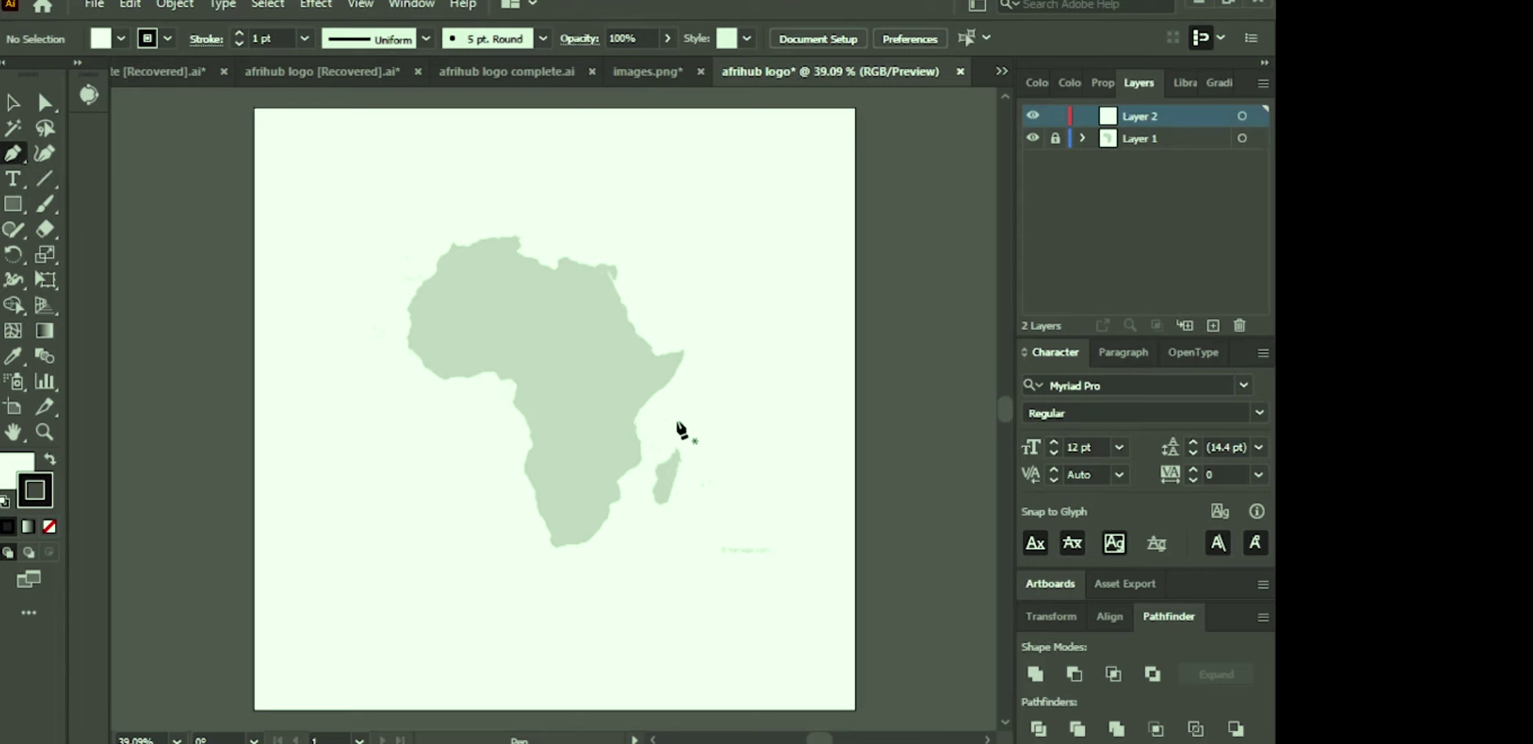
{"action": "key", "text": "ctrl+1"}
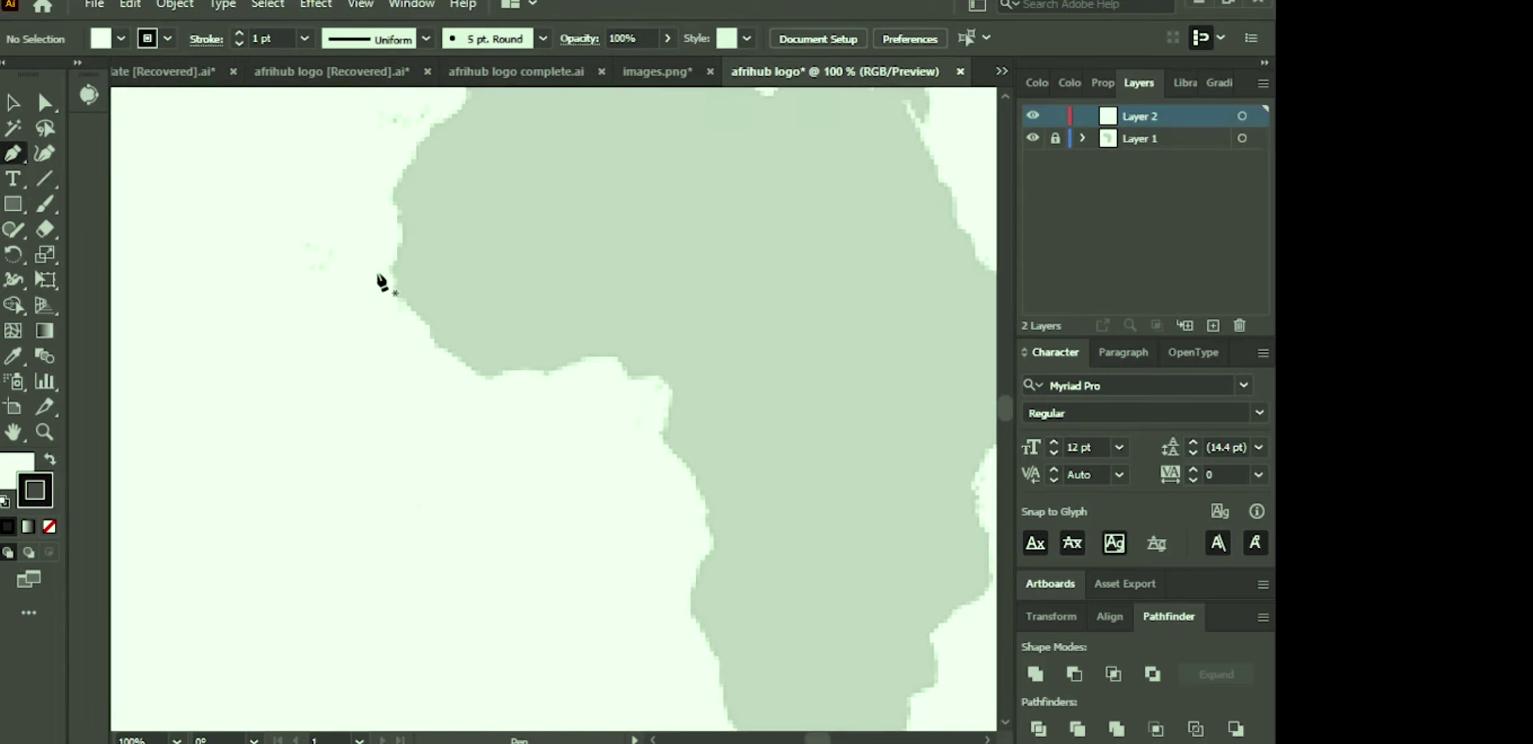
{"action": "left_click", "coordinate": [388, 266]}
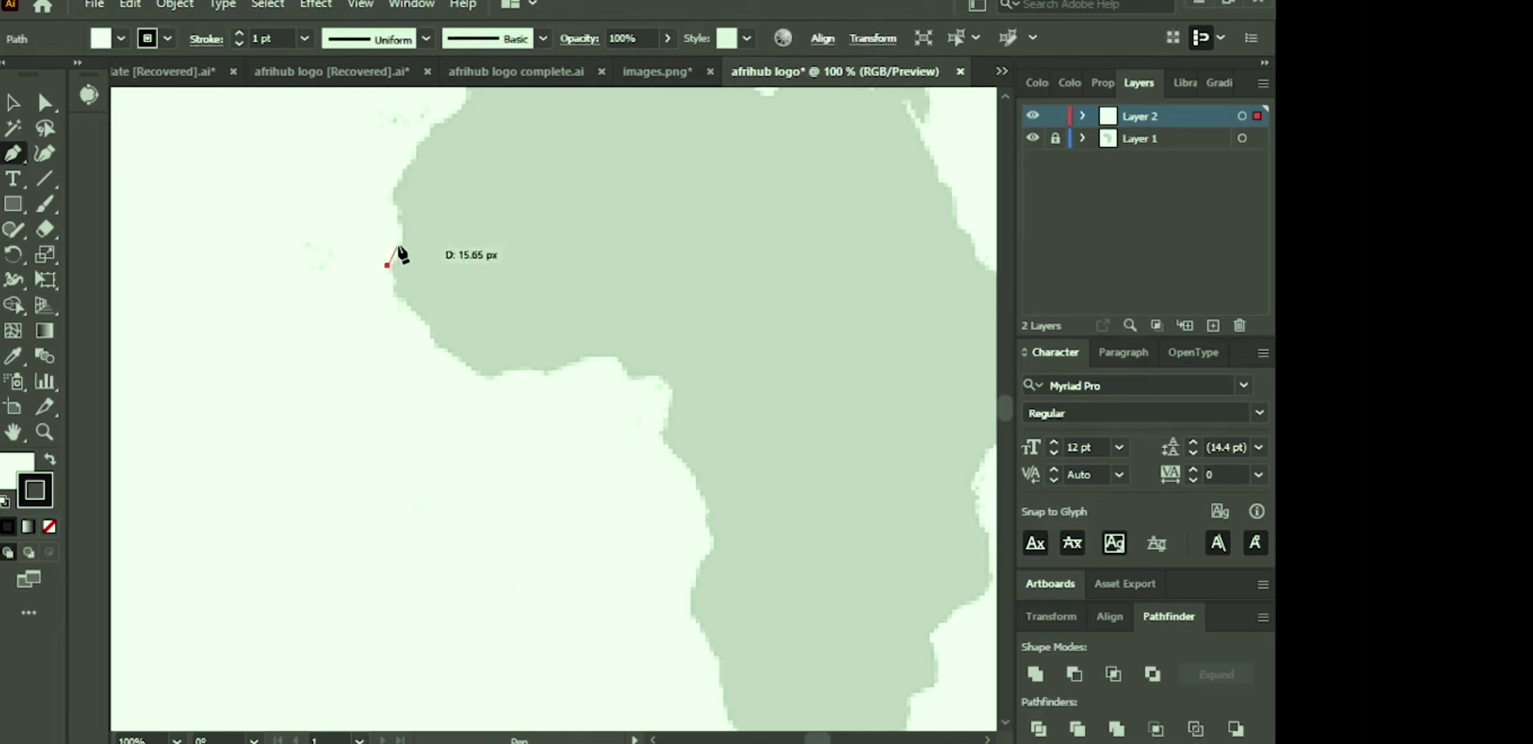
{"action": "left_click_drag", "start_coordinate": [397, 232], "coordinate": [402, 236]}
{"action": "left_click", "coordinate": [399, 216]}
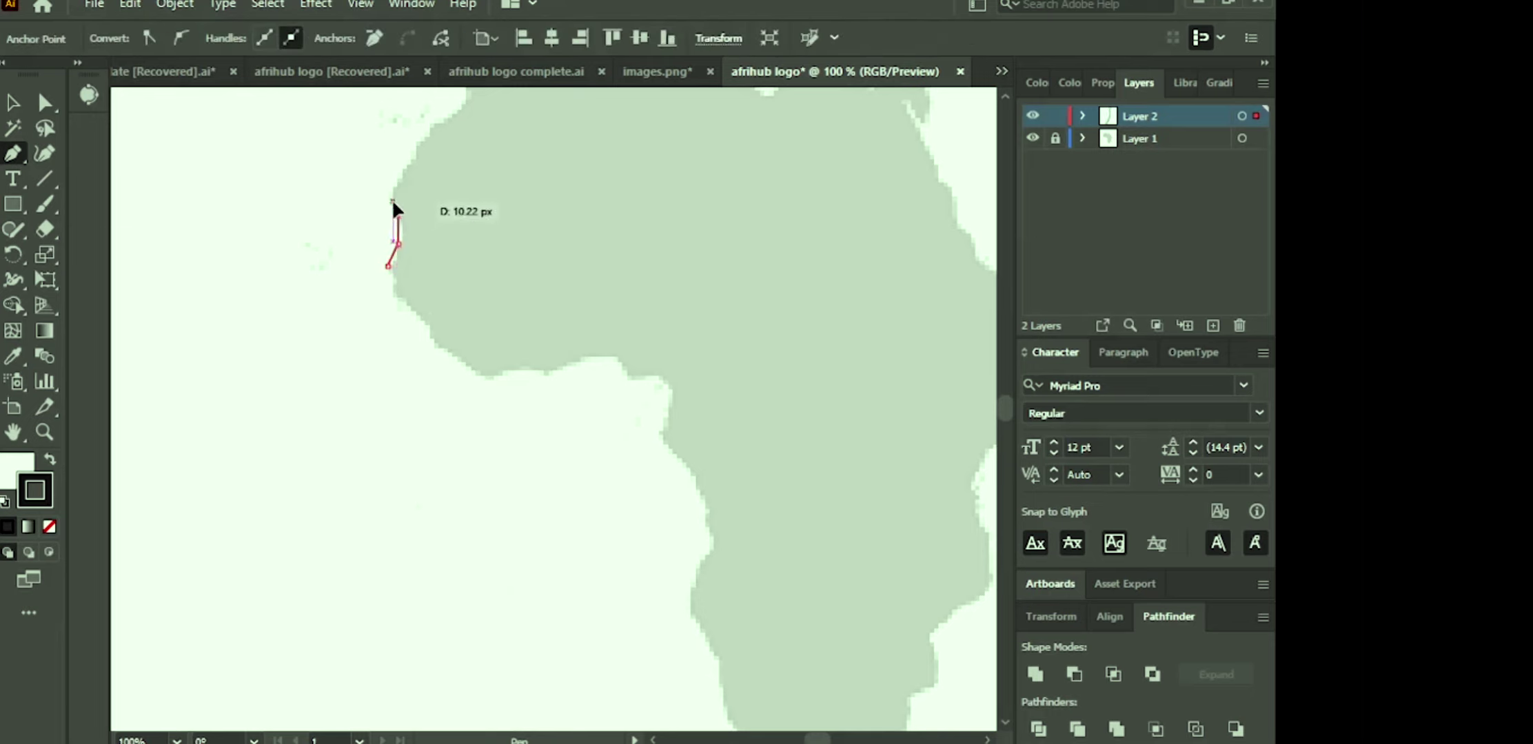
{"action": "left_click_drag", "start_coordinate": [392, 201], "coordinate": [422, 143]}
{"action": "left_click", "coordinate": [419, 138]}
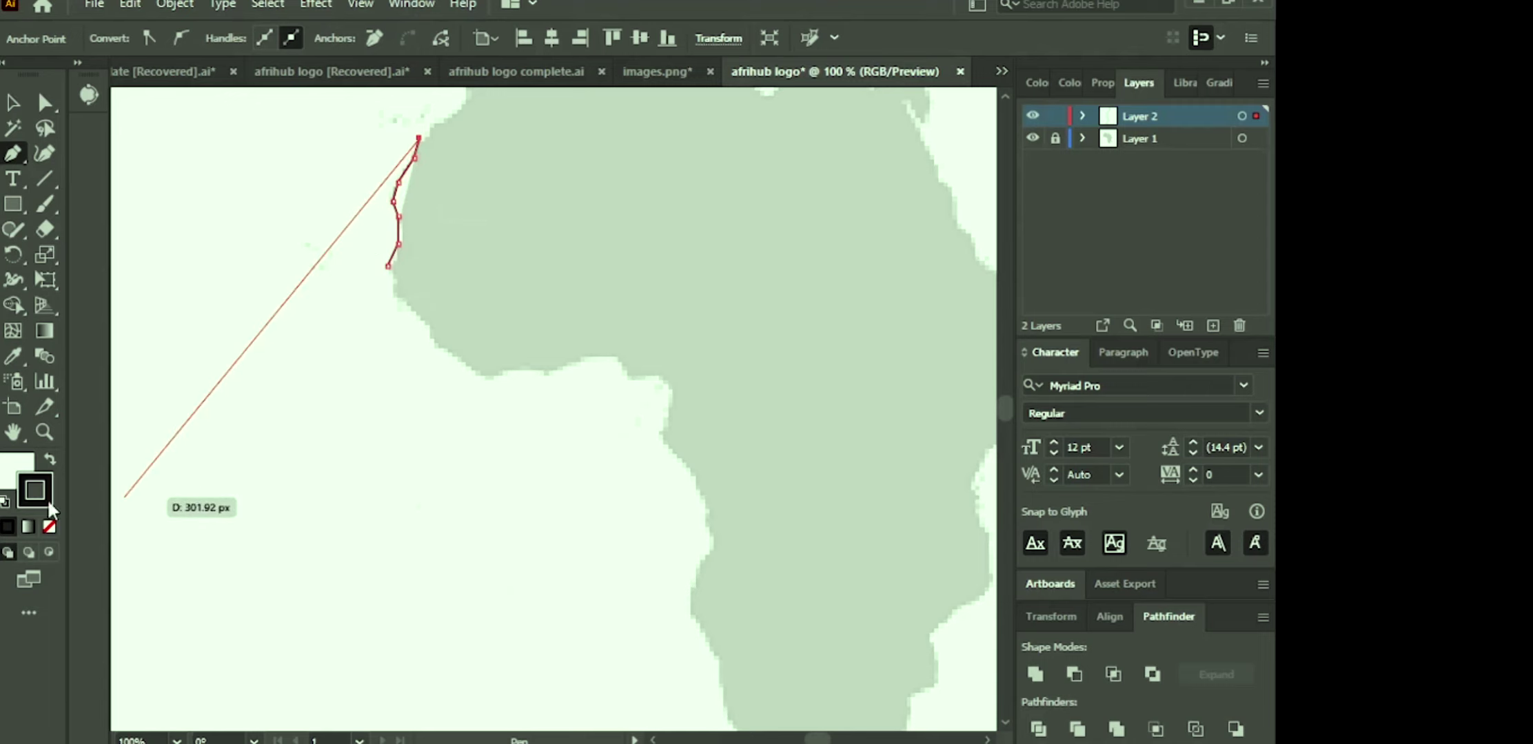
Step: Remove the path's fill and make its dark stroke the active colour
{"action": "left_click", "coordinate": [15, 467]}
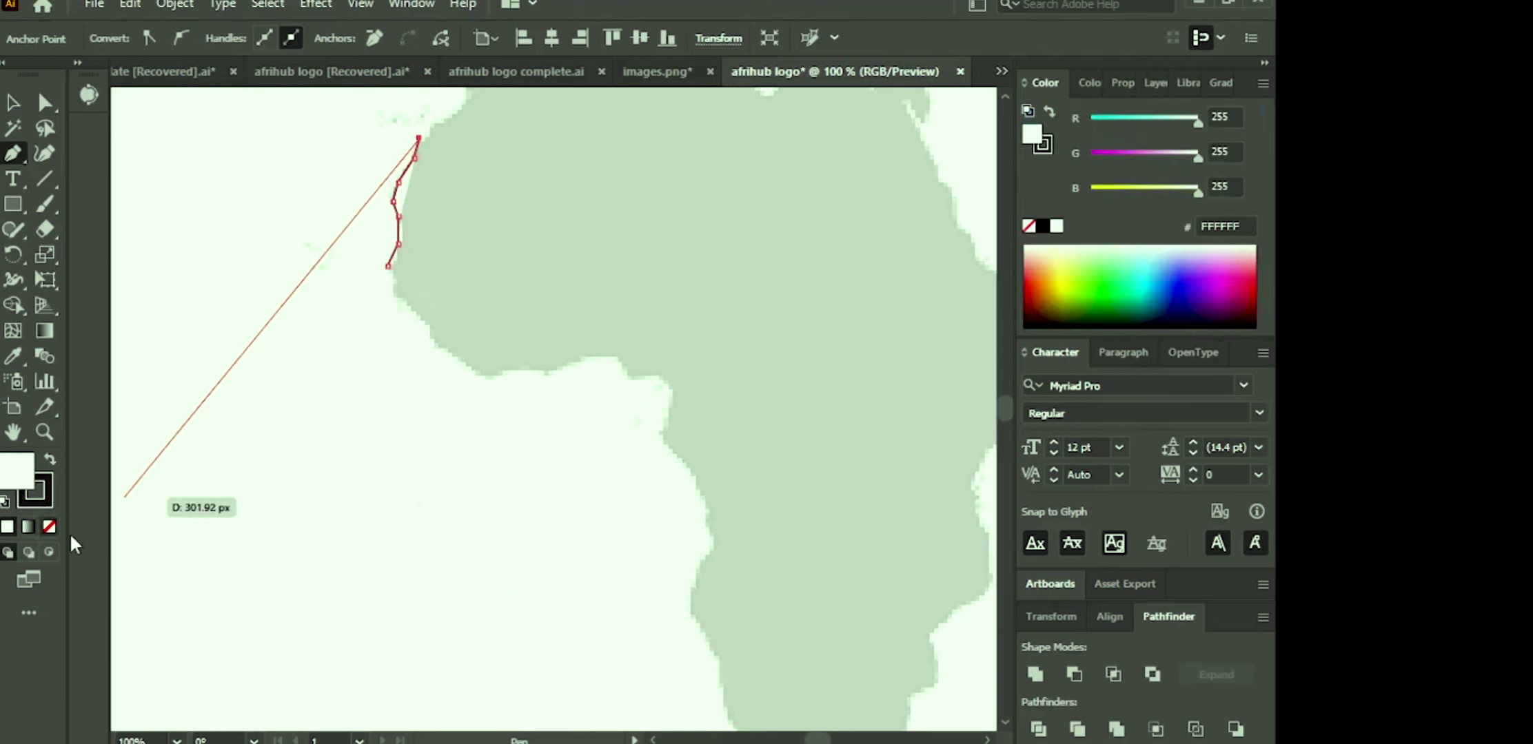
{"action": "left_click", "coordinate": [49, 527]}
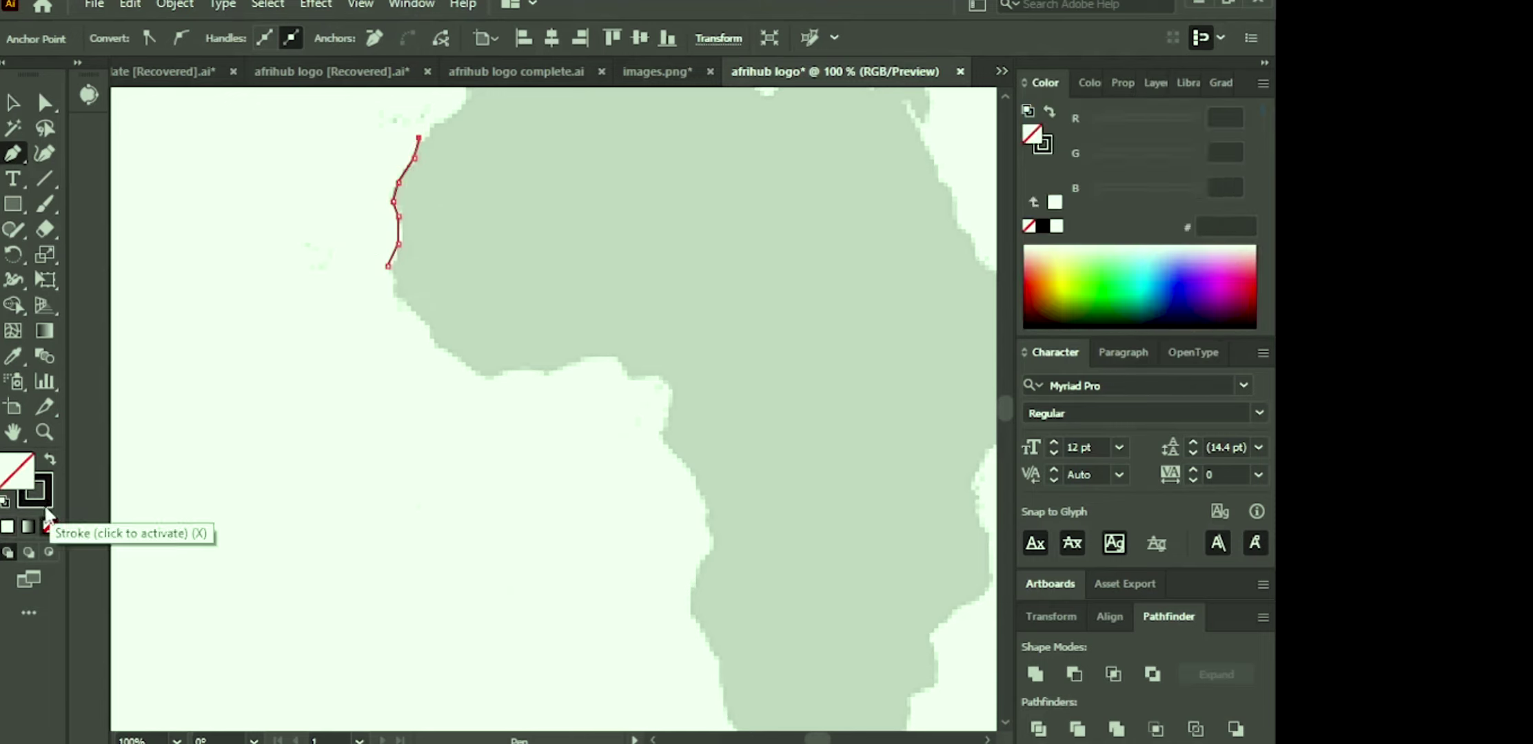
{"action": "left_click", "coordinate": [43, 484]}
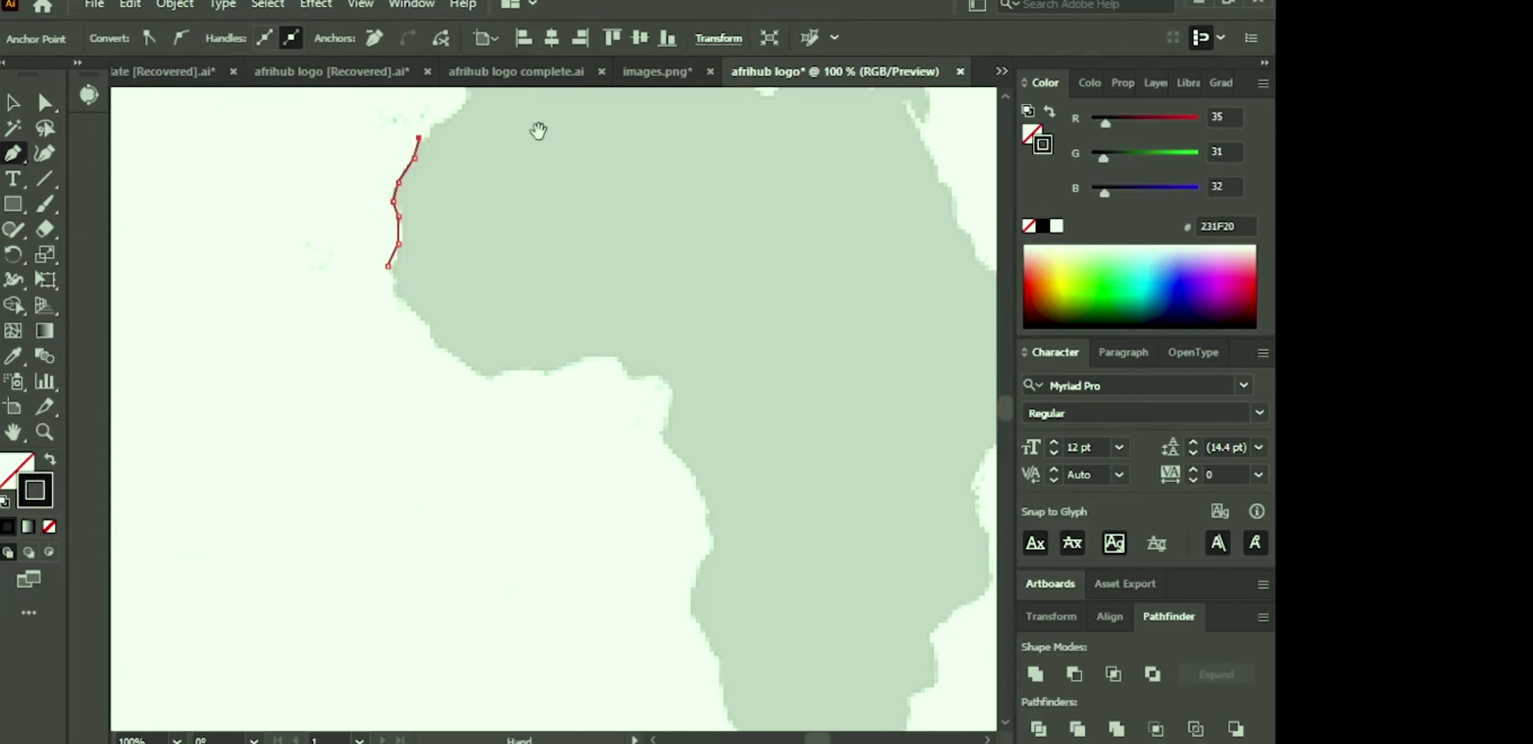
Step: Continue the Pen outline with closely spaced corner points up Africa's northwest Atlantic coast
{"action": "left_click_drag", "start_coordinate": [537, 130], "coordinate": [514, 340]}
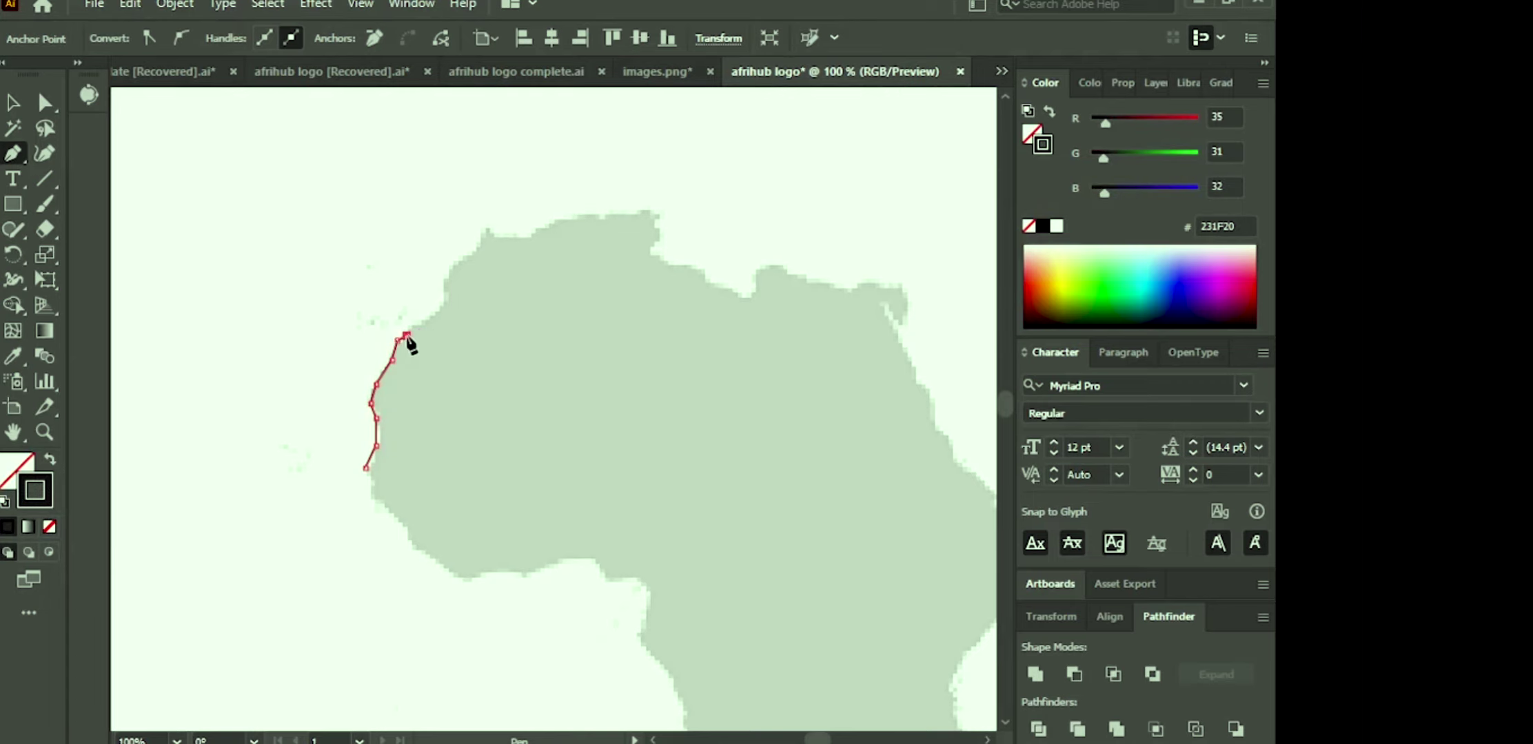
{"action": "scroll", "coordinate": [408, 334], "scroll_direction": "up", "scroll_amount": 3, "text": "alt"}
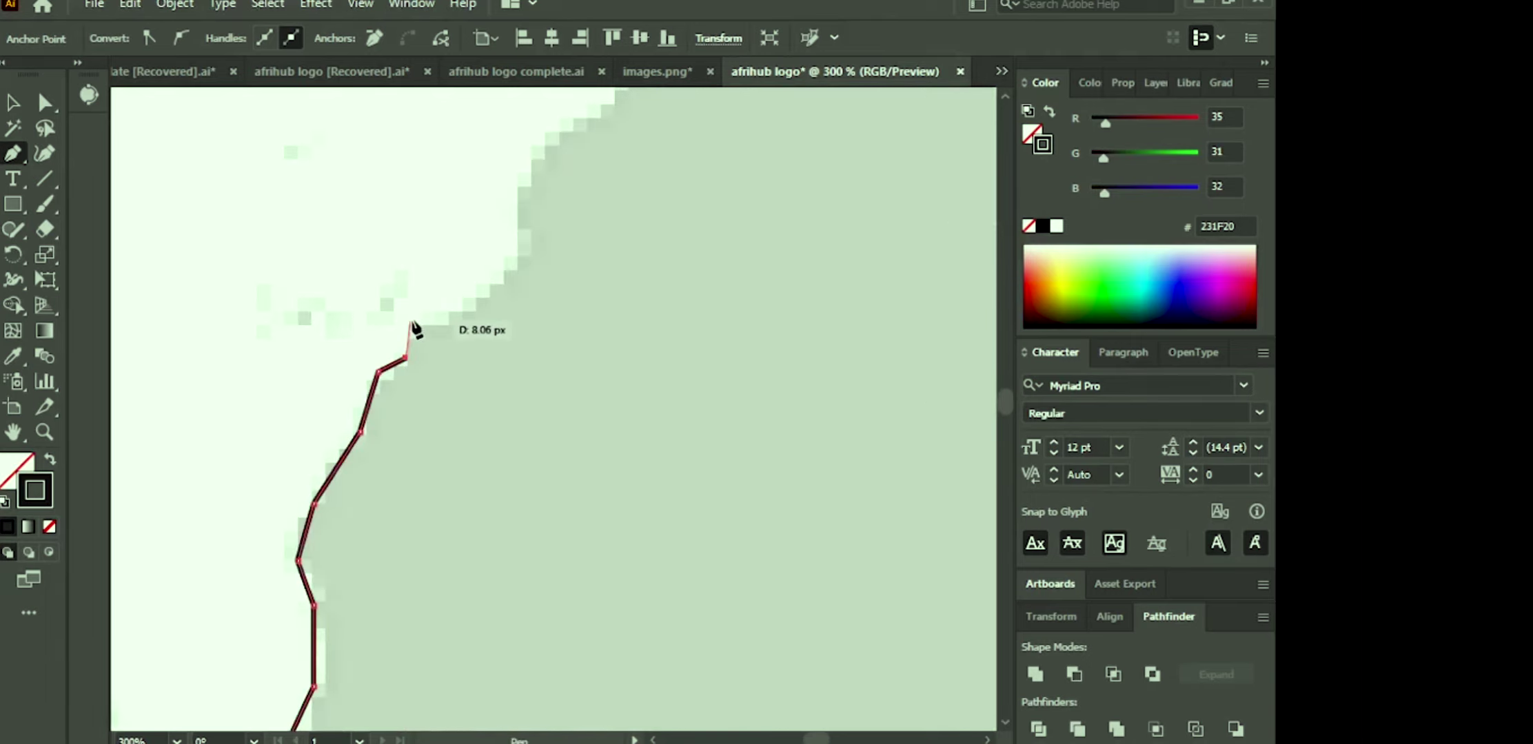
{"action": "left_click", "coordinate": [411, 322]}
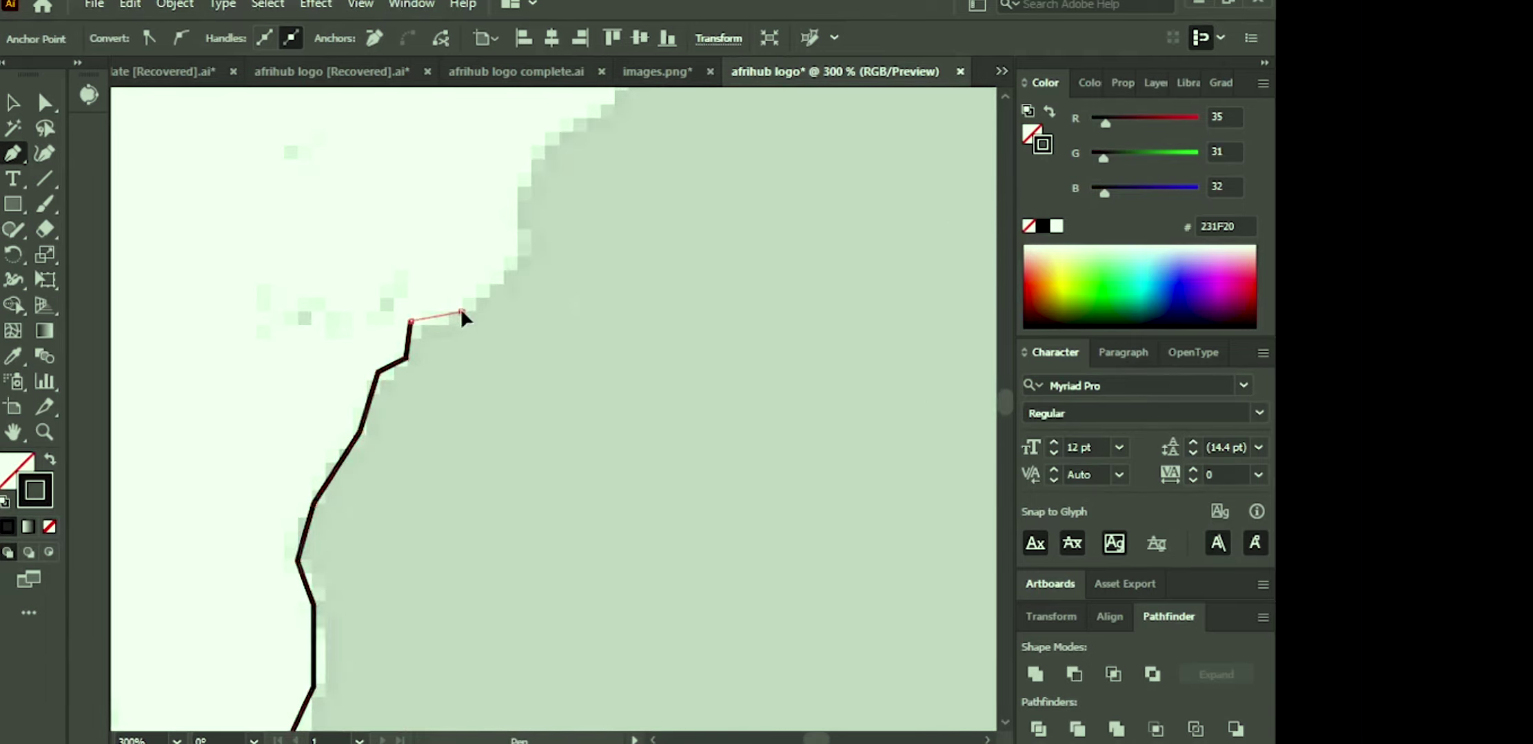
{"action": "left_click", "coordinate": [461, 313]}
{"action": "left_click", "coordinate": [478, 294]}
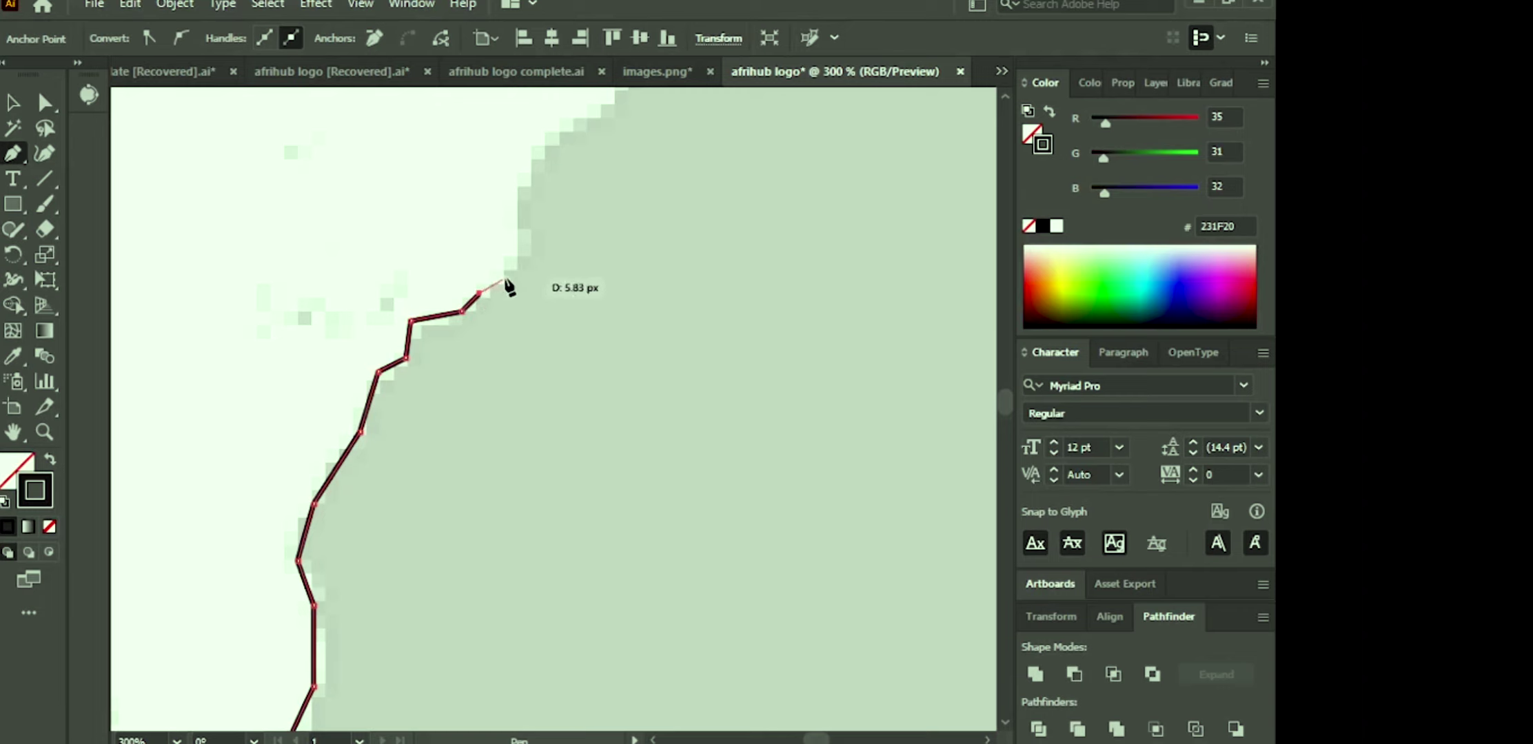
{"action": "left_click", "coordinate": [502, 279]}
{"action": "left_click", "coordinate": [508, 256]}
{"action": "left_click", "coordinate": [521, 241]}
{"action": "left_click", "coordinate": [521, 178]}
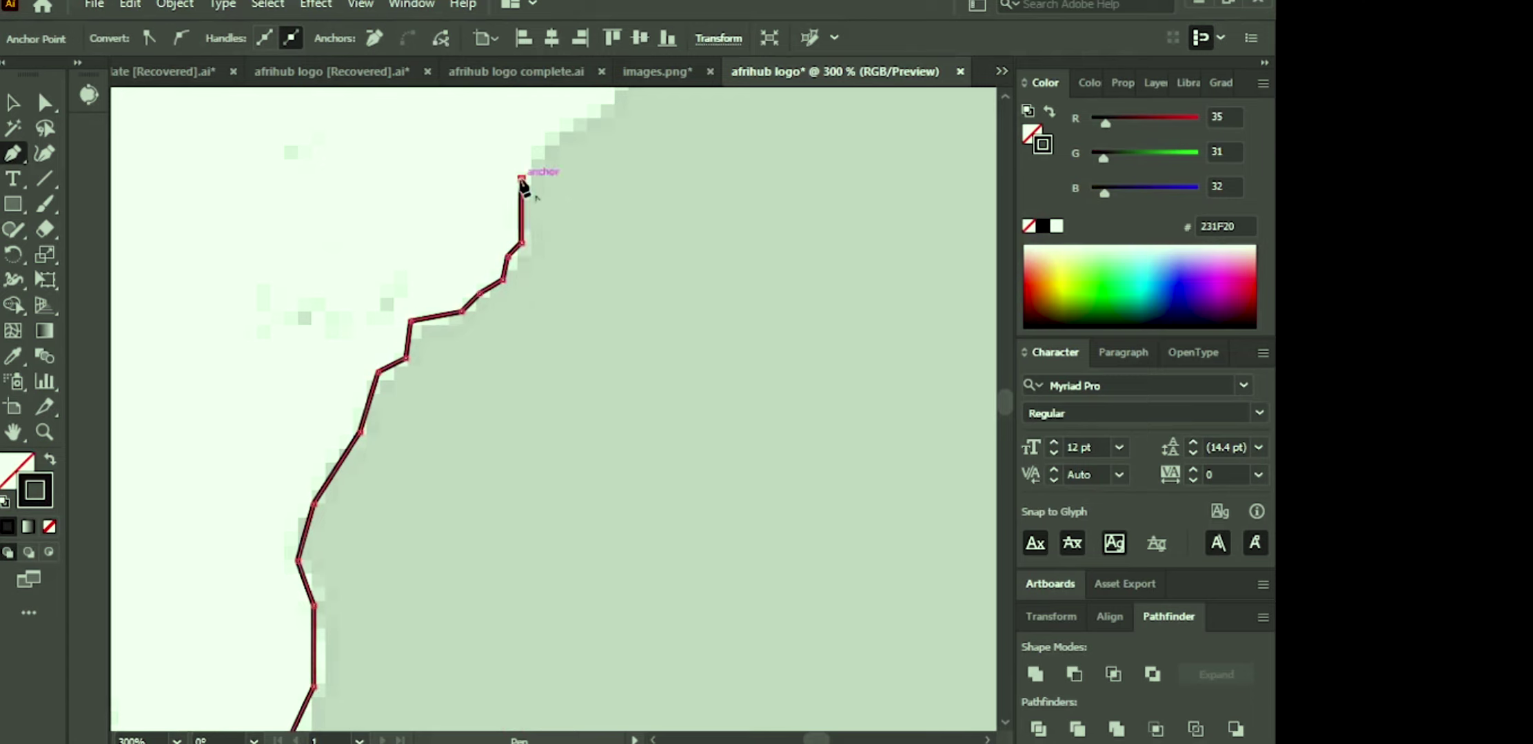
{"action": "left_click", "coordinate": [539, 135]}
{"action": "left_click", "coordinate": [566, 122]}
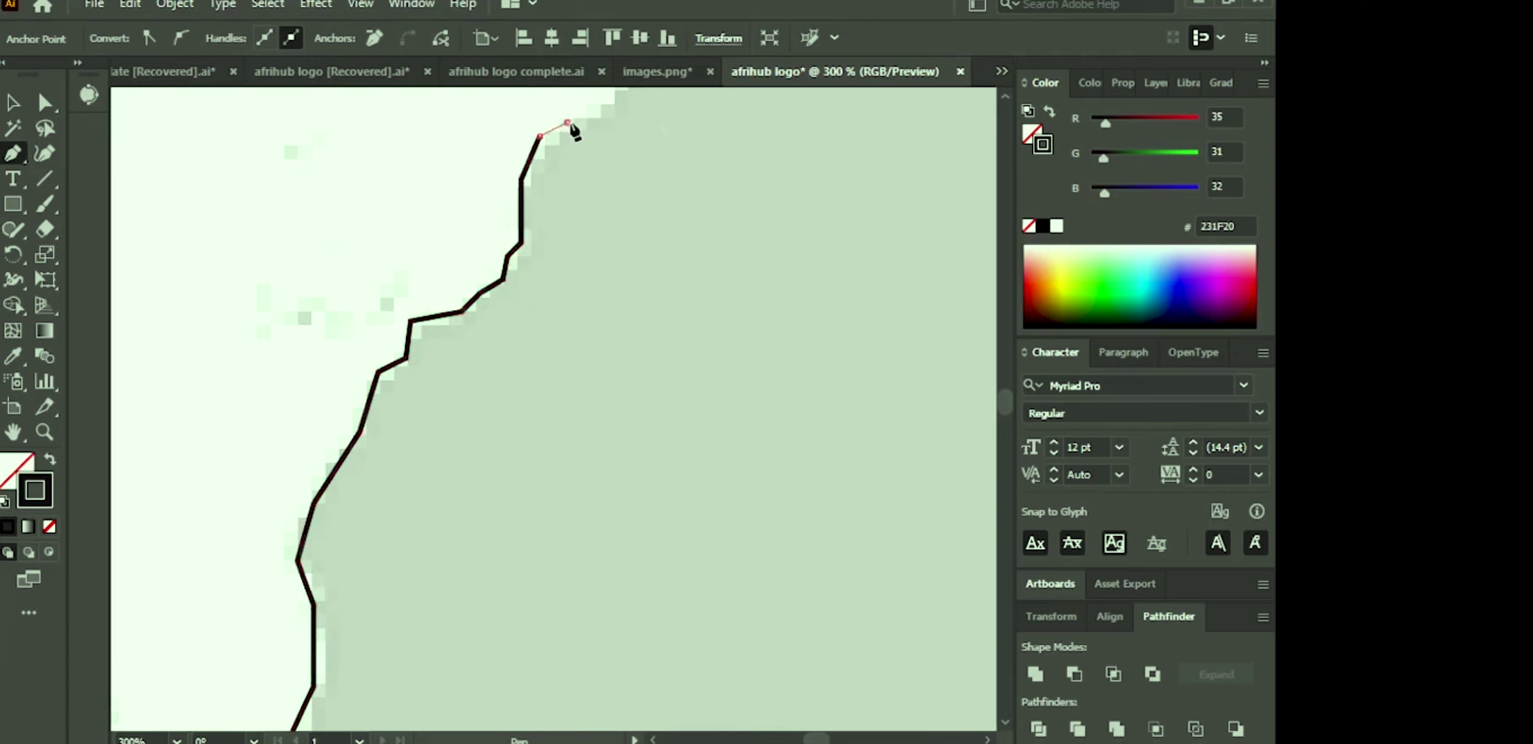
Step: Trace Africa's northern coast eastward from the small northwest peak to the Tunisian corner
{"action": "key", "text": "space"}
{"action": "left_click_drag", "start_coordinate": [632, 237], "coordinate": [454, 471]}
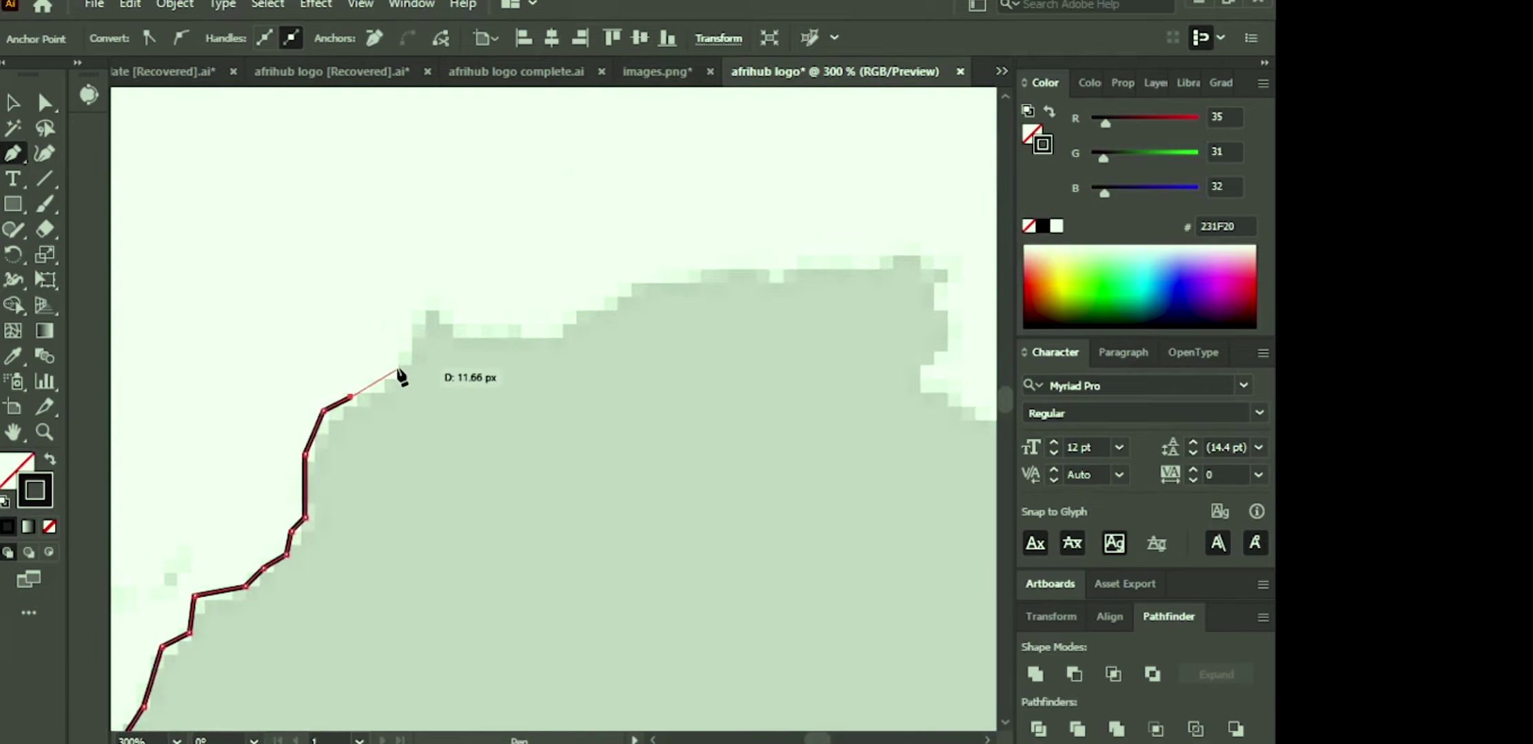
{"action": "left_click", "coordinate": [407, 358]}
{"action": "left_click", "coordinate": [416, 308]}
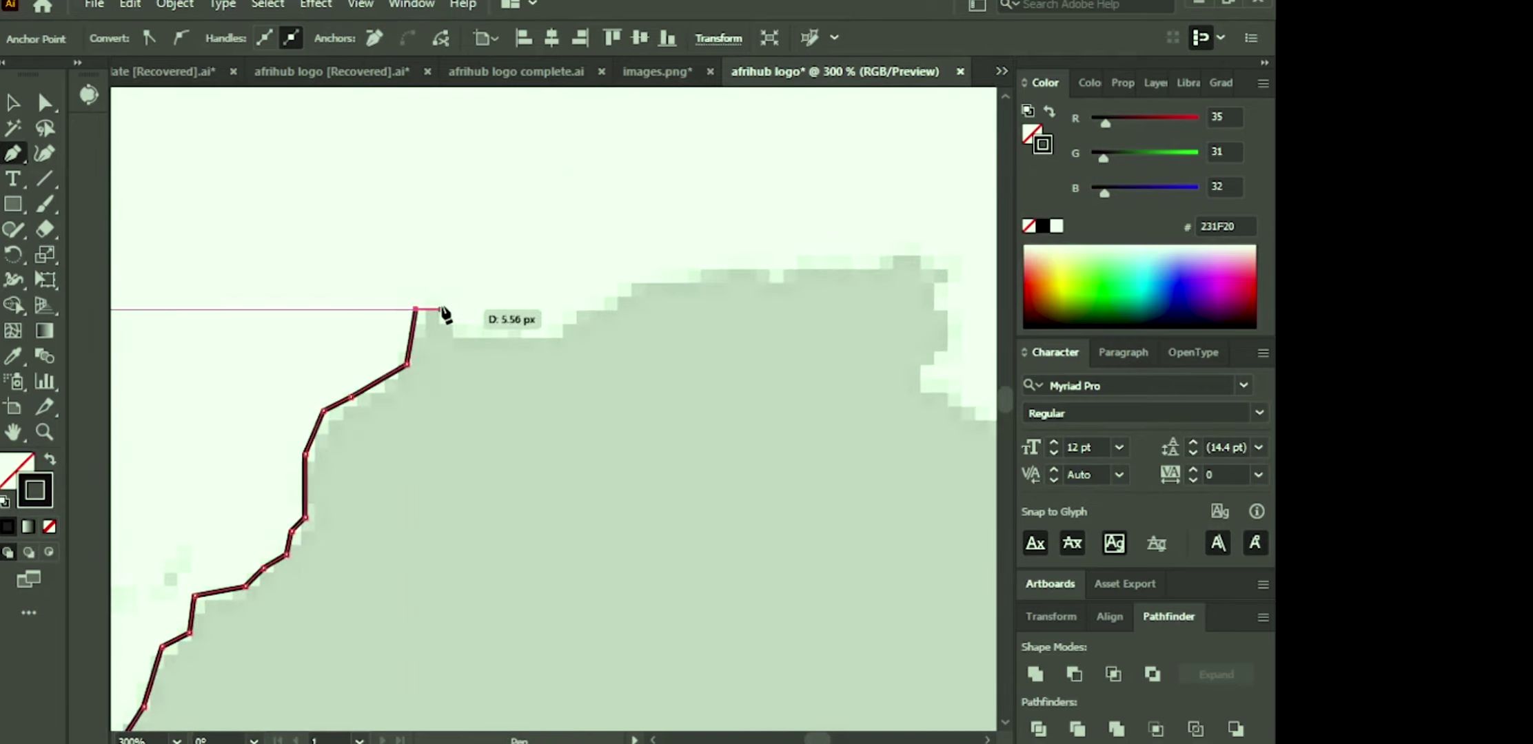
{"action": "left_click", "coordinate": [441, 309]}
{"action": "left_click", "coordinate": [458, 333]}
{"action": "left_click", "coordinate": [550, 332]}
{"action": "left_click", "coordinate": [624, 284]}
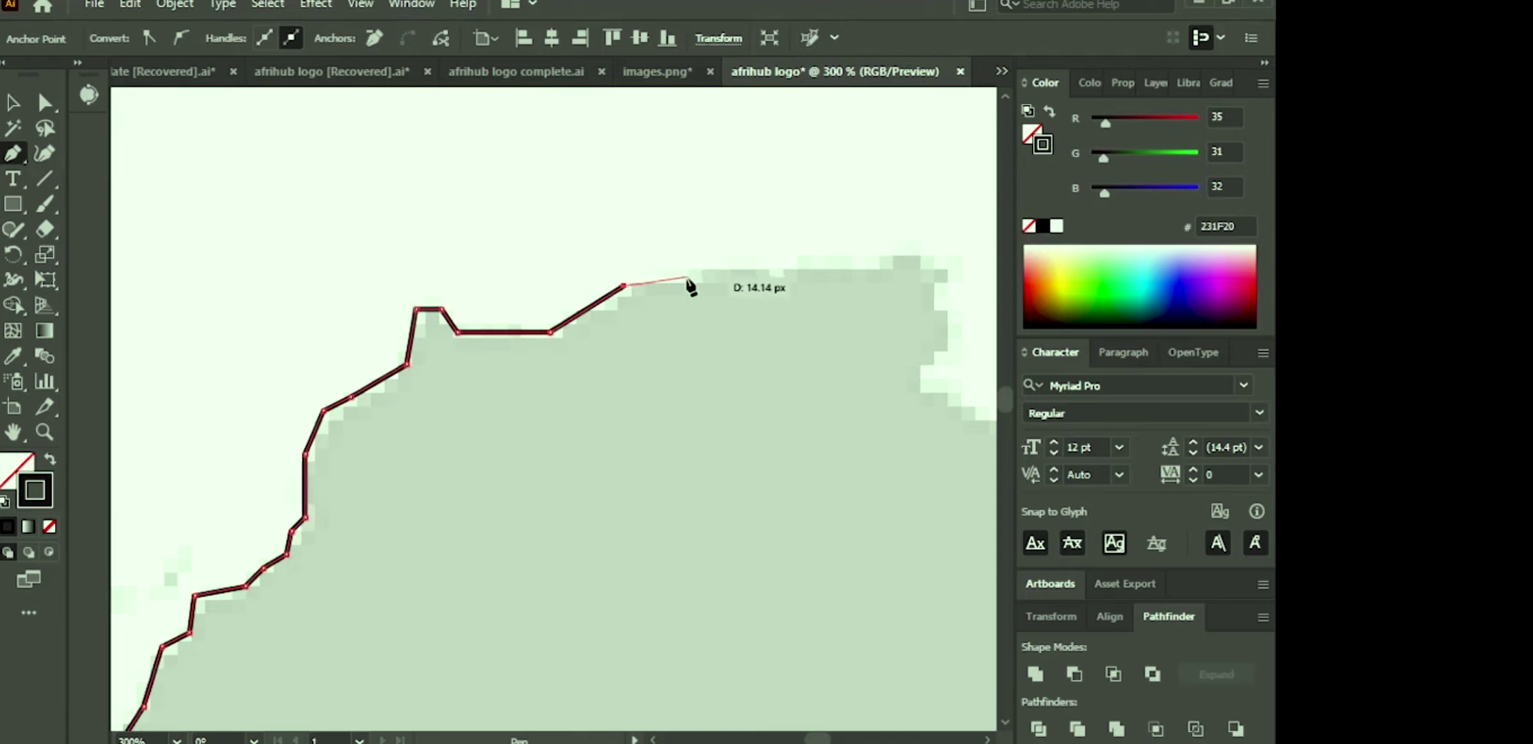
{"action": "left_click", "coordinate": [689, 276]}
{"action": "left_click", "coordinate": [803, 259]}
{"action": "left_click", "coordinate": [932, 259]}
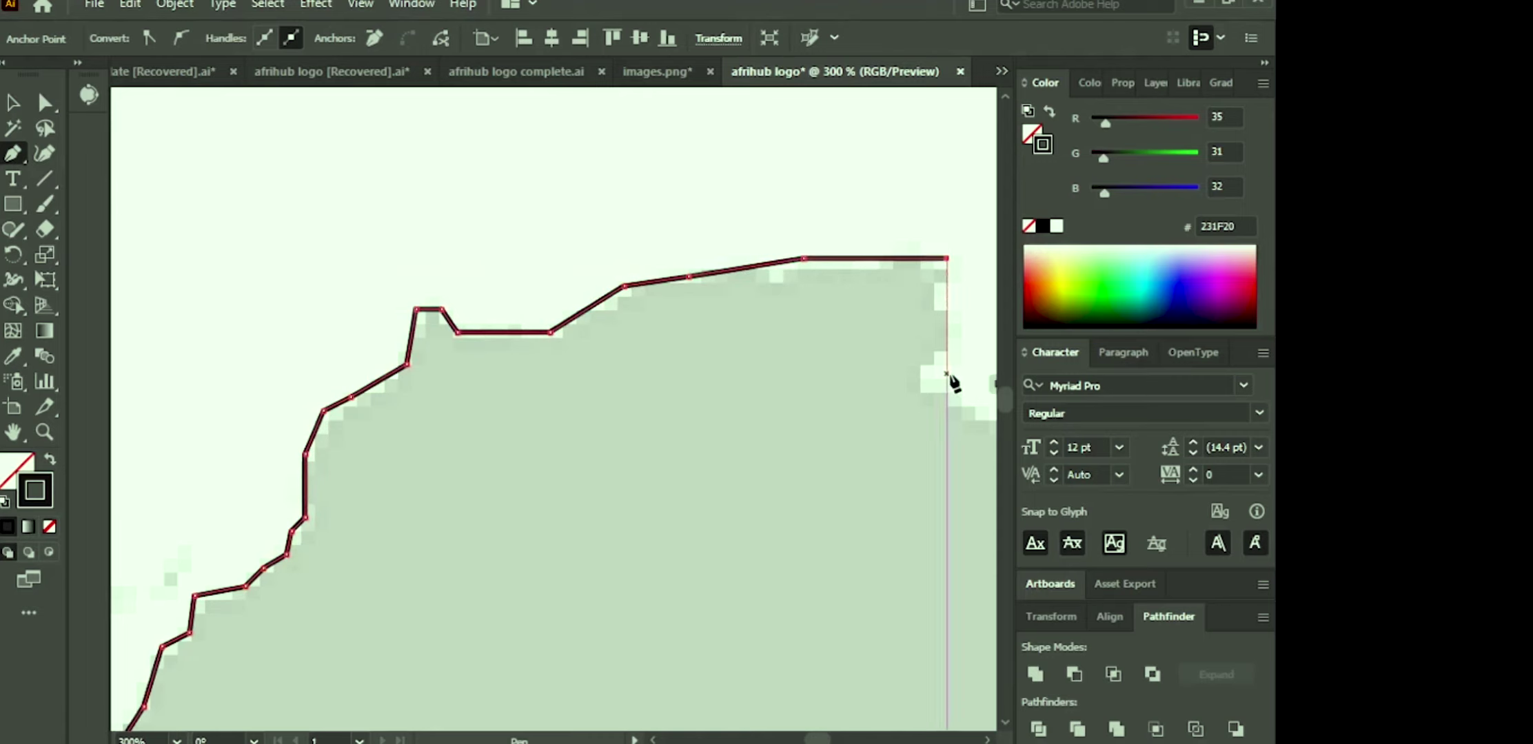
Step: Round the Tunisian corner and trace its jagged east side down into the small notch
{"action": "scroll", "coordinate": [937, 308], "scroll_direction": "down", "scroll_amount": 3}
{"action": "scroll", "coordinate": [922, 403], "scroll_direction": "right", "scroll_amount": 5}
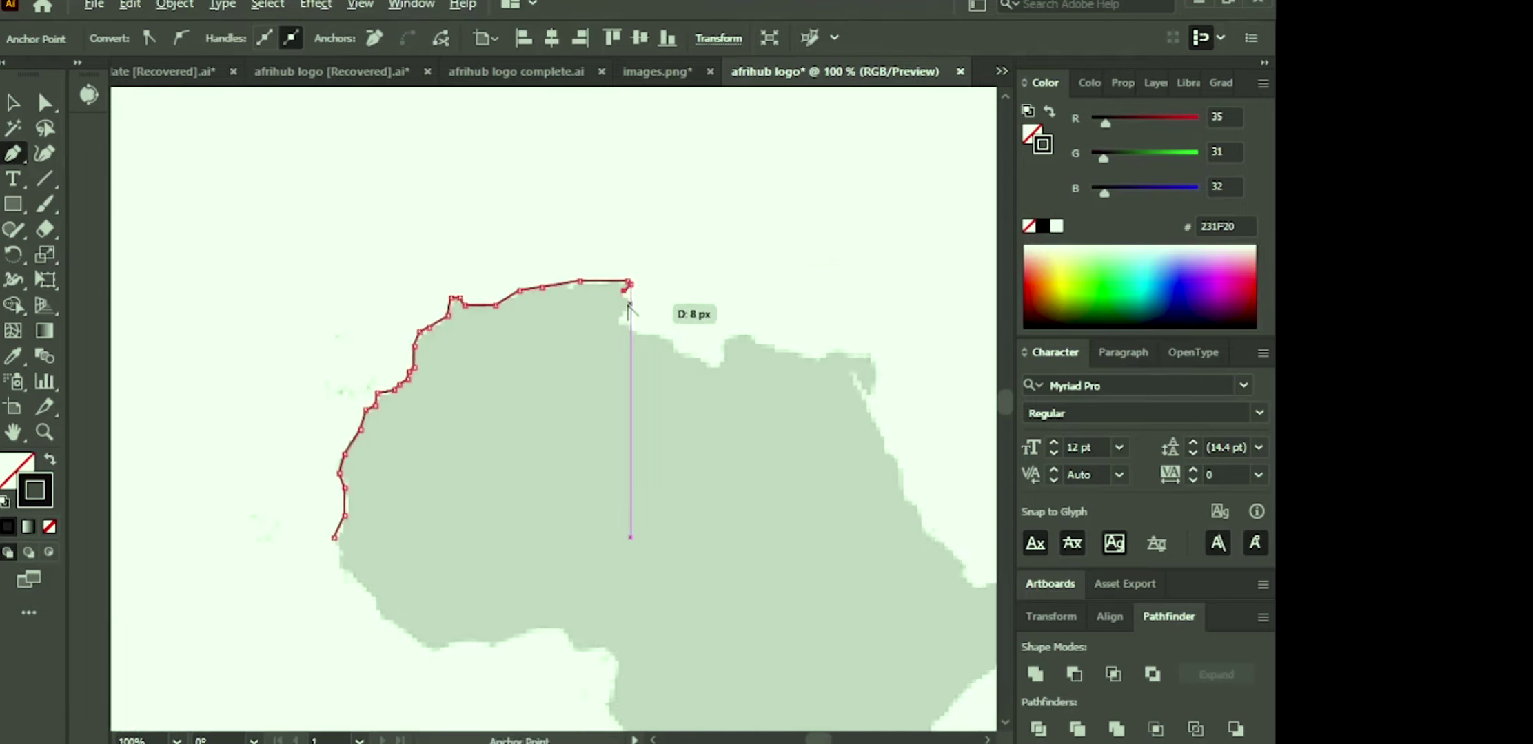
{"action": "scroll", "coordinate": [625, 302], "scroll_direction": "up", "scroll_amount": 3}
{"action": "left_click", "coordinate": [617, 269]}
{"action": "left_click", "coordinate": [617, 288]}
{"action": "left_click", "coordinate": [631, 293]}
{"action": "left_click", "coordinate": [637, 328]}
{"action": "left_click", "coordinate": [618, 342]}
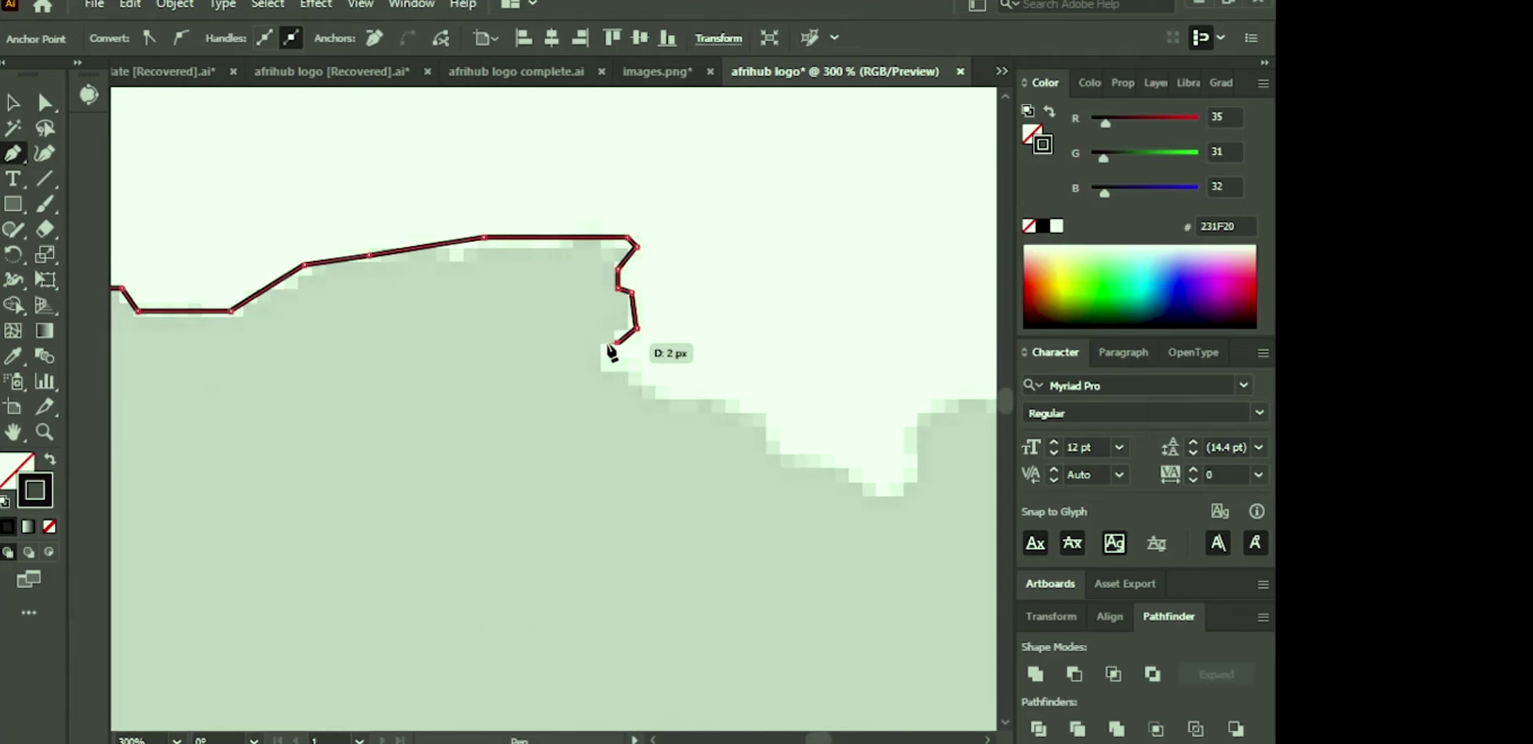
{"action": "left_click", "coordinate": [604, 349]}
{"action": "left_click", "coordinate": [604, 372]}
Step: Trace the stepped Libyan coast from the notch southeast towards the deep gulf on the north coast
{"action": "left_click", "coordinate": [636, 374]}
{"action": "left_click", "coordinate": [637, 382]}
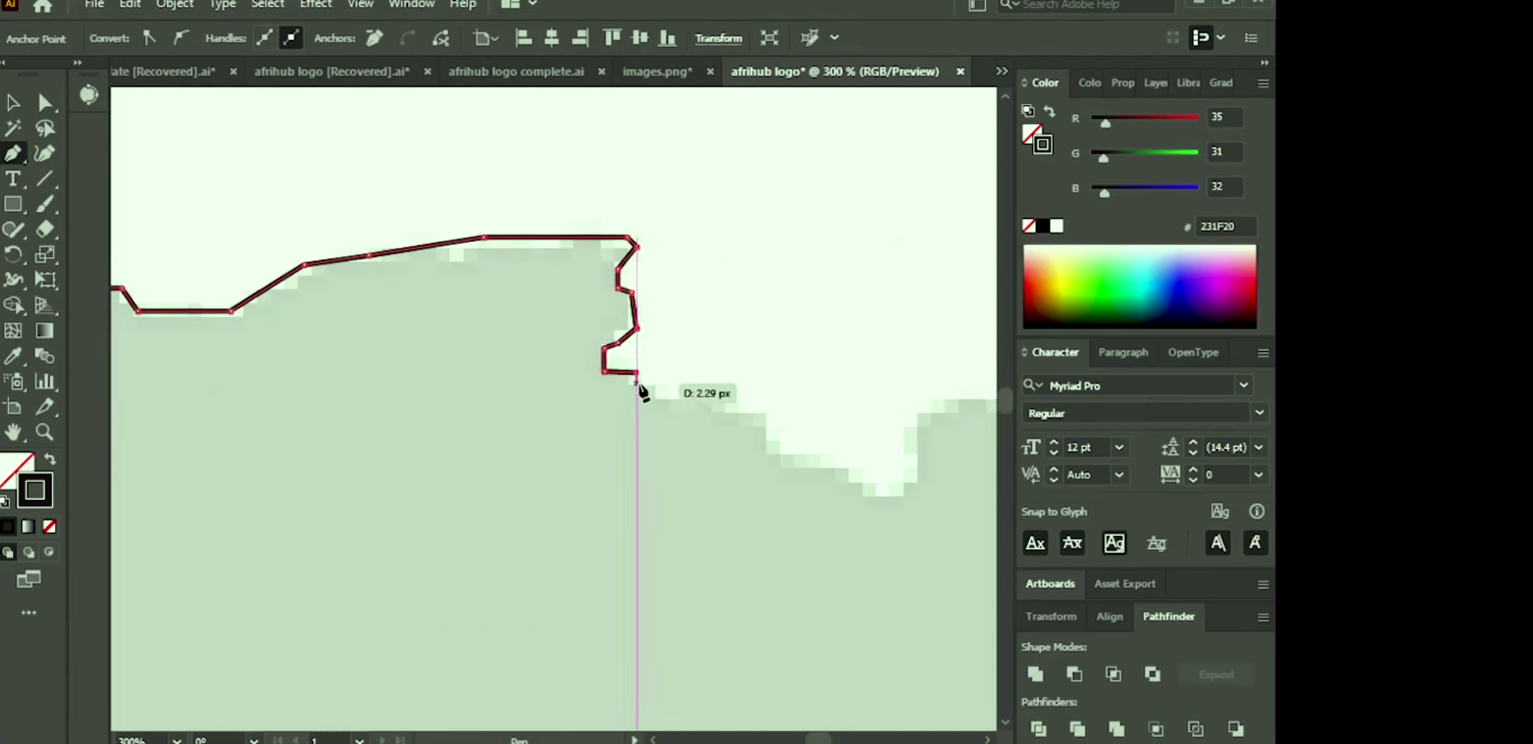
{"action": "left_click", "coordinate": [660, 385]}
{"action": "left_click", "coordinate": [664, 398]}
{"action": "left_click", "coordinate": [733, 398]}
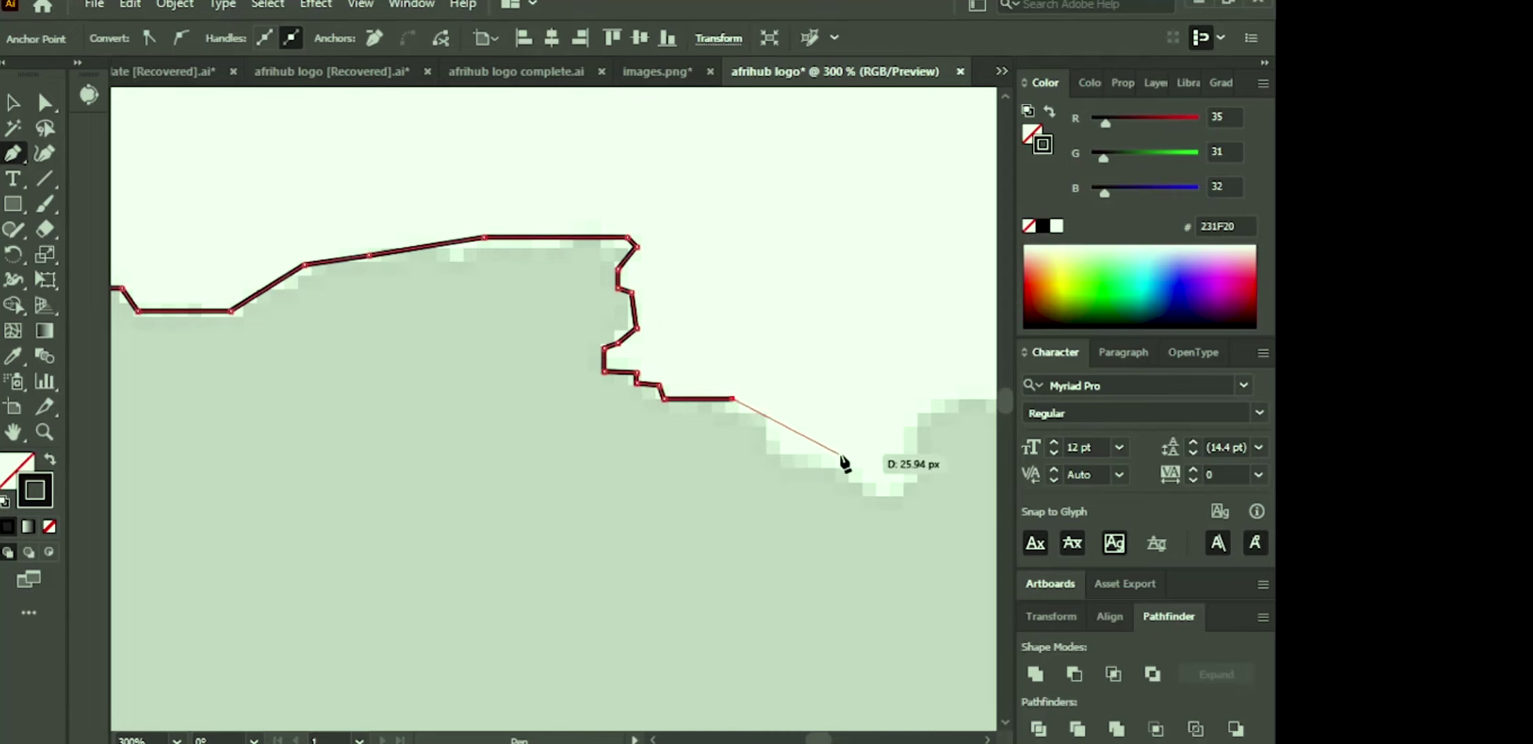
{"action": "left_click_drag", "start_coordinate": [760, 438], "coordinate": [609, 340]}
{"action": "left_click", "coordinate": [592, 316]}
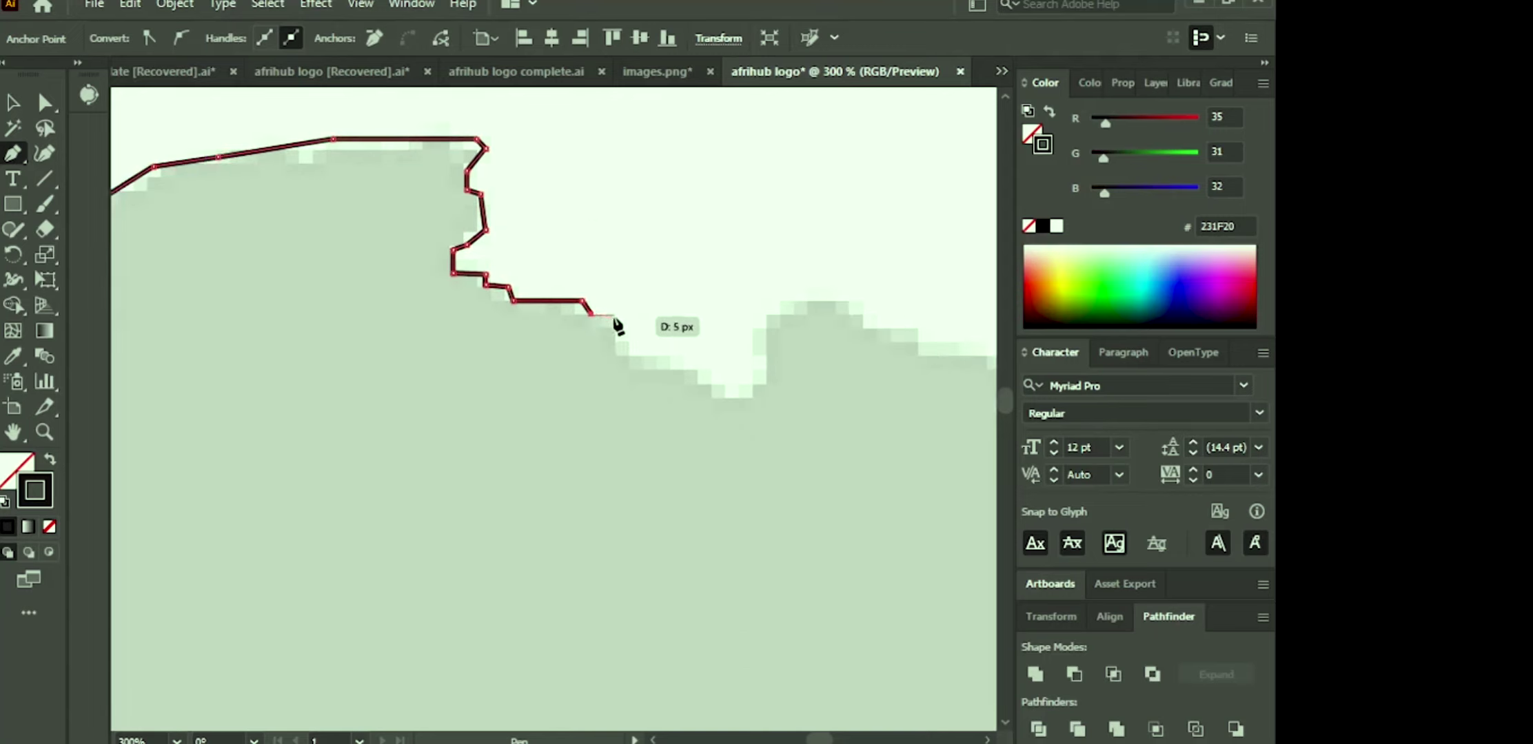
{"action": "left_click", "coordinate": [611, 314]}
{"action": "left_click", "coordinate": [628, 347]}
{"action": "left_click", "coordinate": [674, 356]}
{"action": "left_click", "coordinate": [690, 365]}
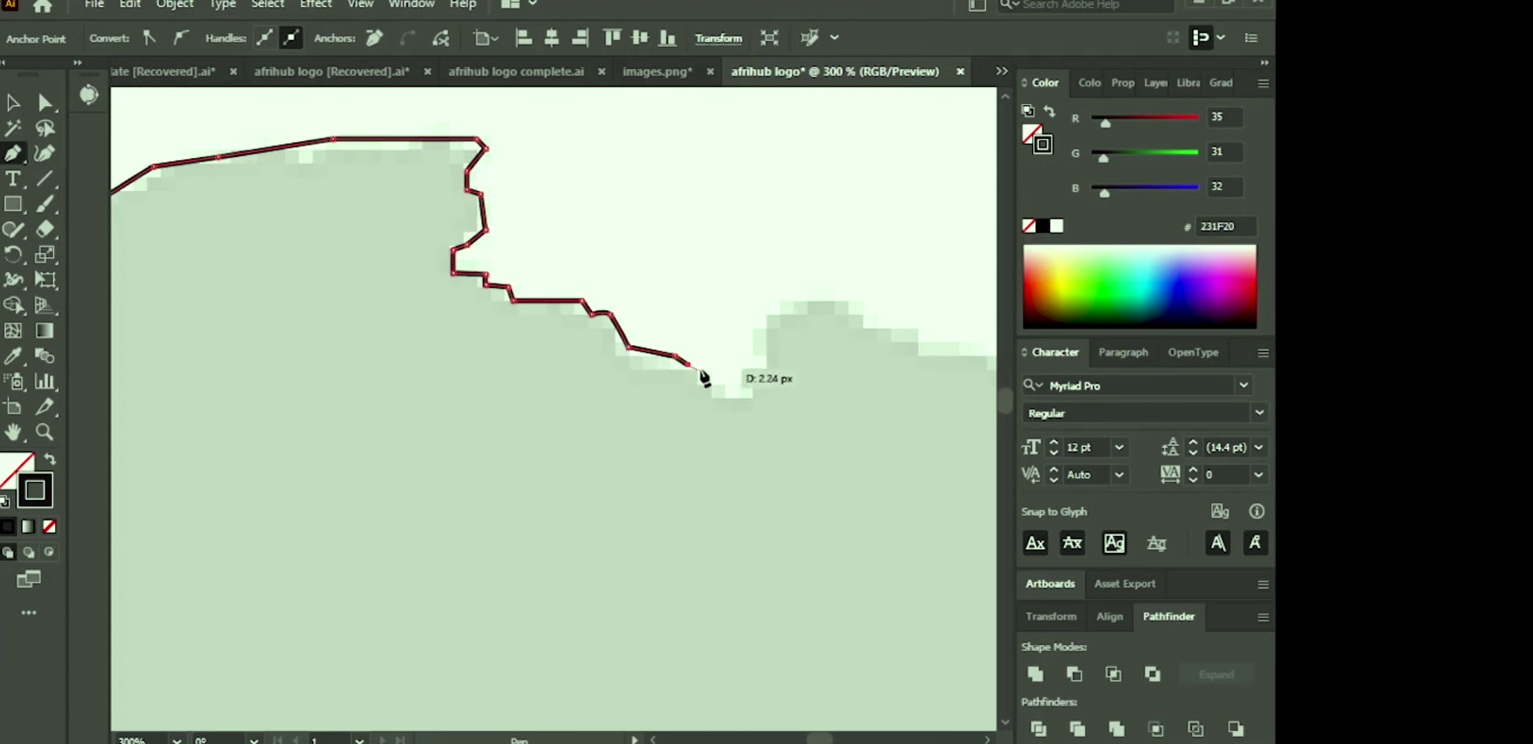
Step: Trace around the bottom of the Libyan gulf and up its eastern side onto the raised headland
{"action": "left_click", "coordinate": [708, 365]}
{"action": "left_click", "coordinate": [717, 389]}
{"action": "left_click", "coordinate": [745, 389]}
{"action": "left_click", "coordinate": [765, 373]}
{"action": "left_click", "coordinate": [767, 355]}
{"action": "left_click", "coordinate": [748, 352]}
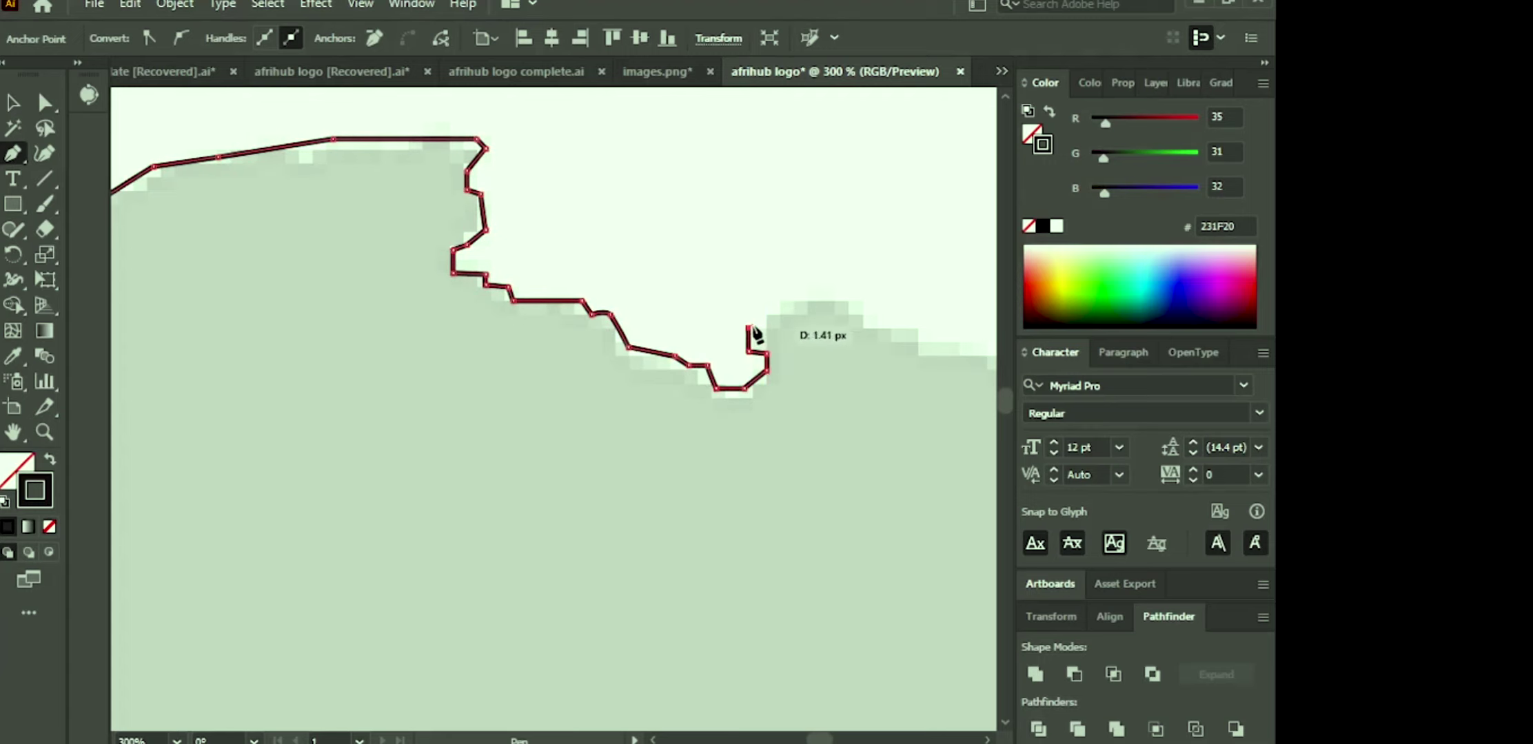
{"action": "left_click", "coordinate": [748, 328]}
{"action": "left_click", "coordinate": [766, 322]}
{"action": "left_click", "coordinate": [781, 304]}
Step: Trace the Mediterranean coast east from the Libyan headland to the map's northeast corner above Egypt
{"action": "left_click_drag", "start_coordinate": [896, 321], "coordinate": [626, 339]}
{"action": "left_click", "coordinate": [587, 318]}
{"action": "left_click", "coordinate": [609, 339]}
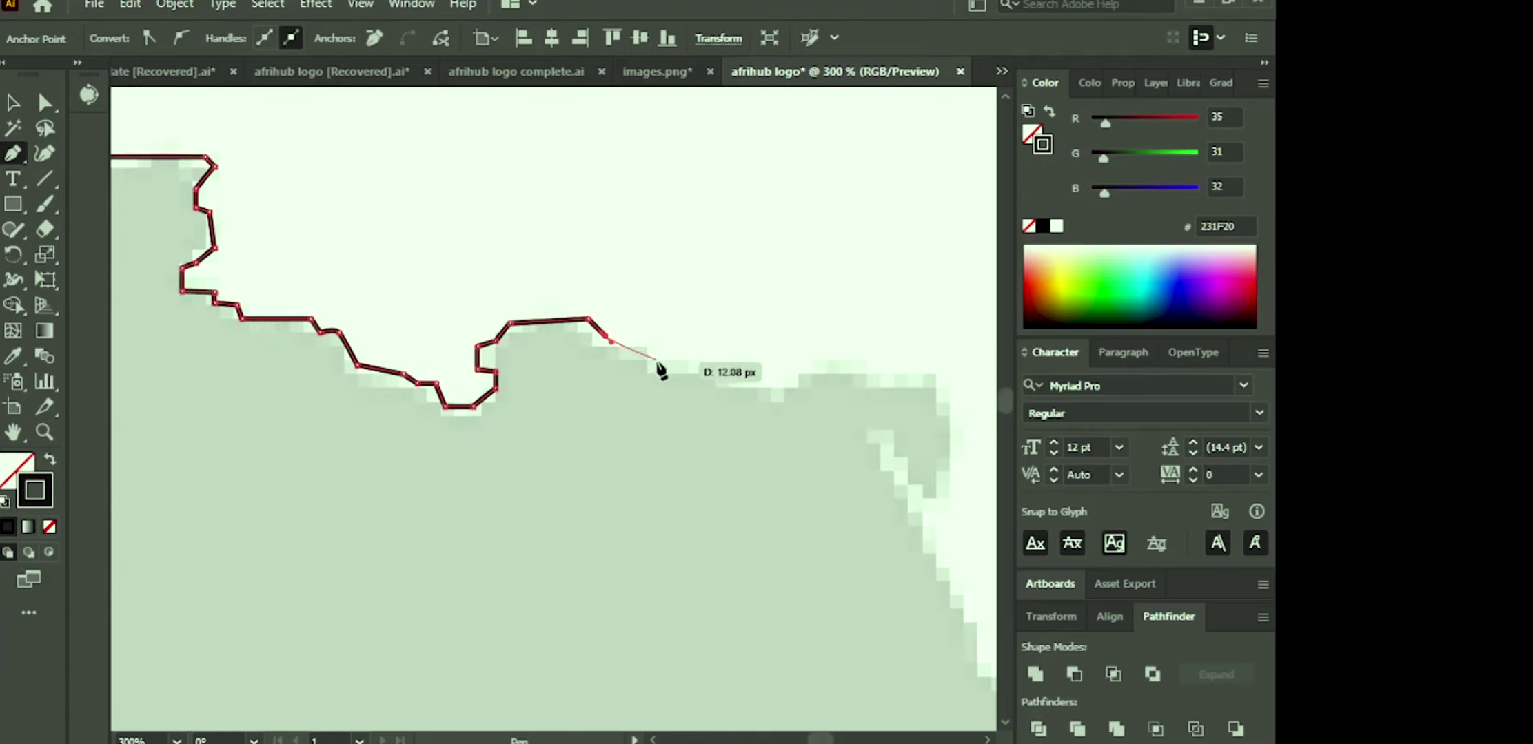
{"action": "left_click", "coordinate": [648, 347]}
{"action": "left_click", "coordinate": [710, 363]}
{"action": "left_click", "coordinate": [756, 379]}
{"action": "left_click", "coordinate": [792, 384]}
{"action": "left_click", "coordinate": [814, 370]}
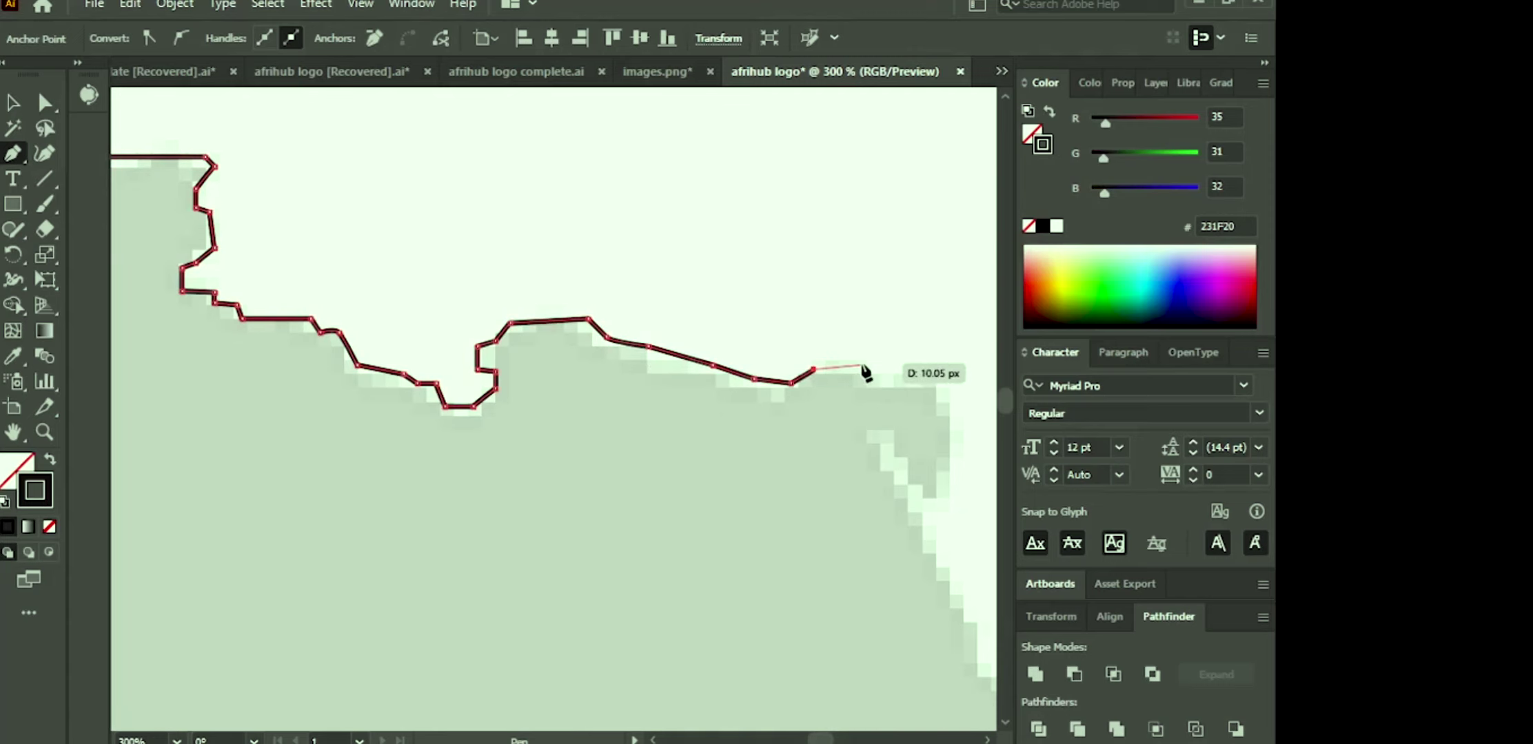
{"action": "left_click", "coordinate": [871, 365]}
{"action": "left_click", "coordinate": [924, 365]}
{"action": "left_click", "coordinate": [933, 373]}
Step: Trace down from the northeast corner, bridging the narrow pale gap, and along the upper Red Sea coast
{"action": "left_click", "coordinate": [953, 494]}
{"action": "left_click", "coordinate": [929, 513]}
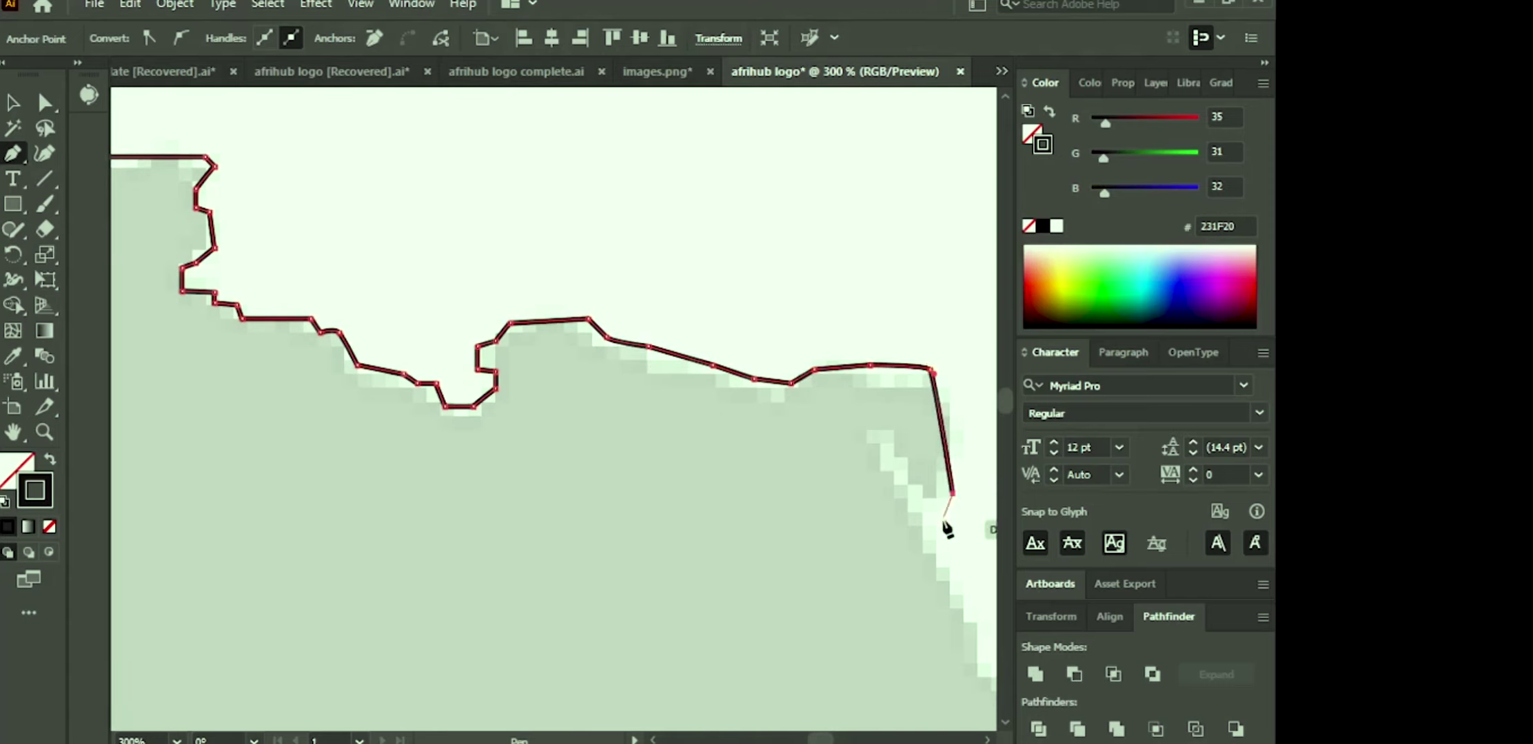
{"action": "left_click", "coordinate": [930, 536]}
{"action": "left_click", "coordinate": [938, 568]}
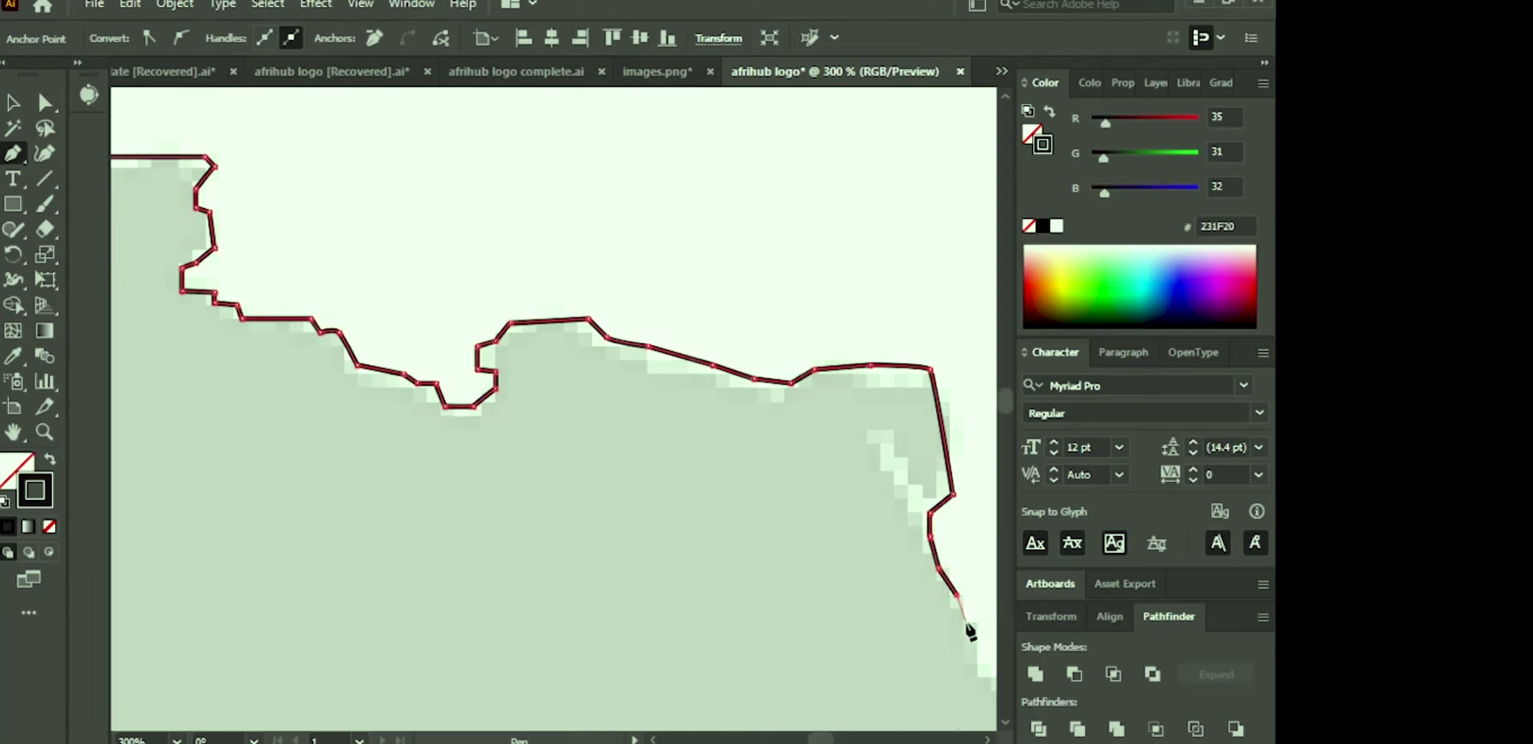
{"action": "left_click", "coordinate": [970, 625]}
{"action": "left_click_drag", "start_coordinate": [970, 625], "coordinate": [697, 331]}
{"action": "left_click", "coordinate": [711, 376]}
{"action": "left_click", "coordinate": [739, 390]}
{"action": "left_click", "coordinate": [758, 421]}
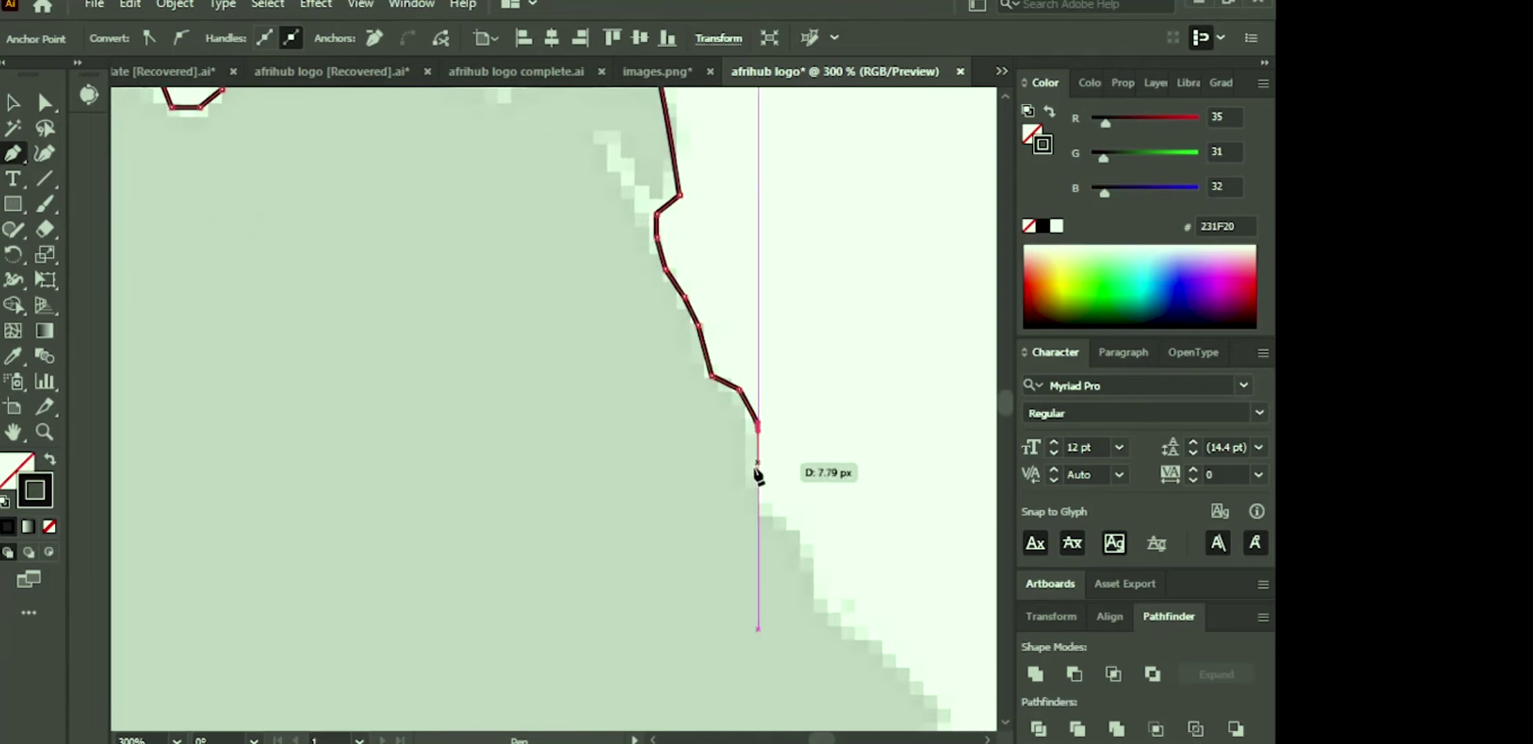
Step: Extend the outline down the lower Red Sea coast to the inner corner of the Horn of Africa
{"action": "left_click", "coordinate": [757, 482]}
{"action": "left_click", "coordinate": [774, 505]}
{"action": "left_click", "coordinate": [805, 523]}
{"action": "left_click", "coordinate": [815, 584]}
{"action": "scroll", "coordinate": [854, 615], "scroll_direction": "down", "scroll_amount": 1}
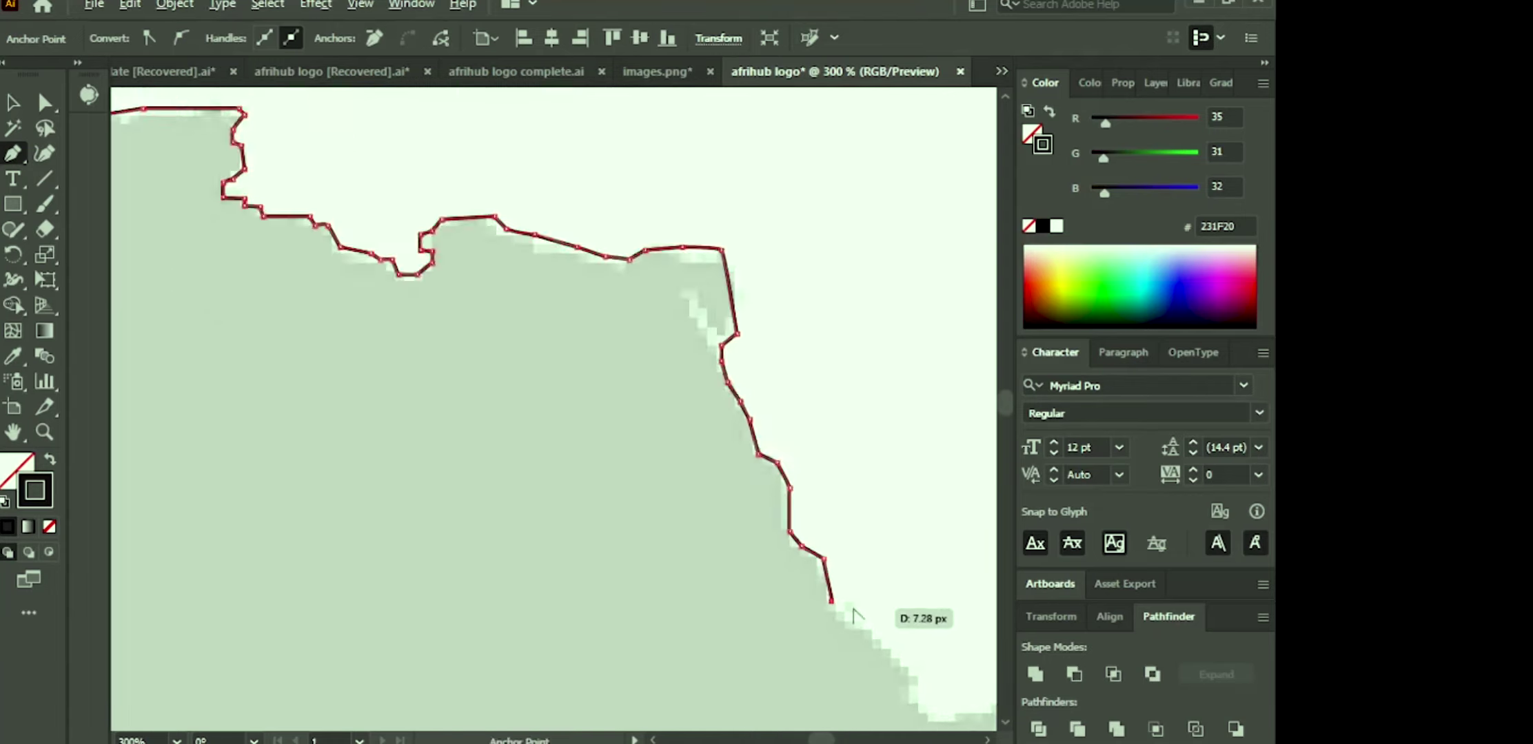
{"action": "scroll", "coordinate": [854, 615], "scroll_direction": "down", "scroll_amount": 2}
{"action": "left_click_drag", "start_coordinate": [854, 616], "coordinate": [820, 362]}
{"action": "left_click", "coordinate": [861, 401]}
{"action": "left_click", "coordinate": [862, 416]}
{"action": "left_click", "coordinate": [874, 427]}
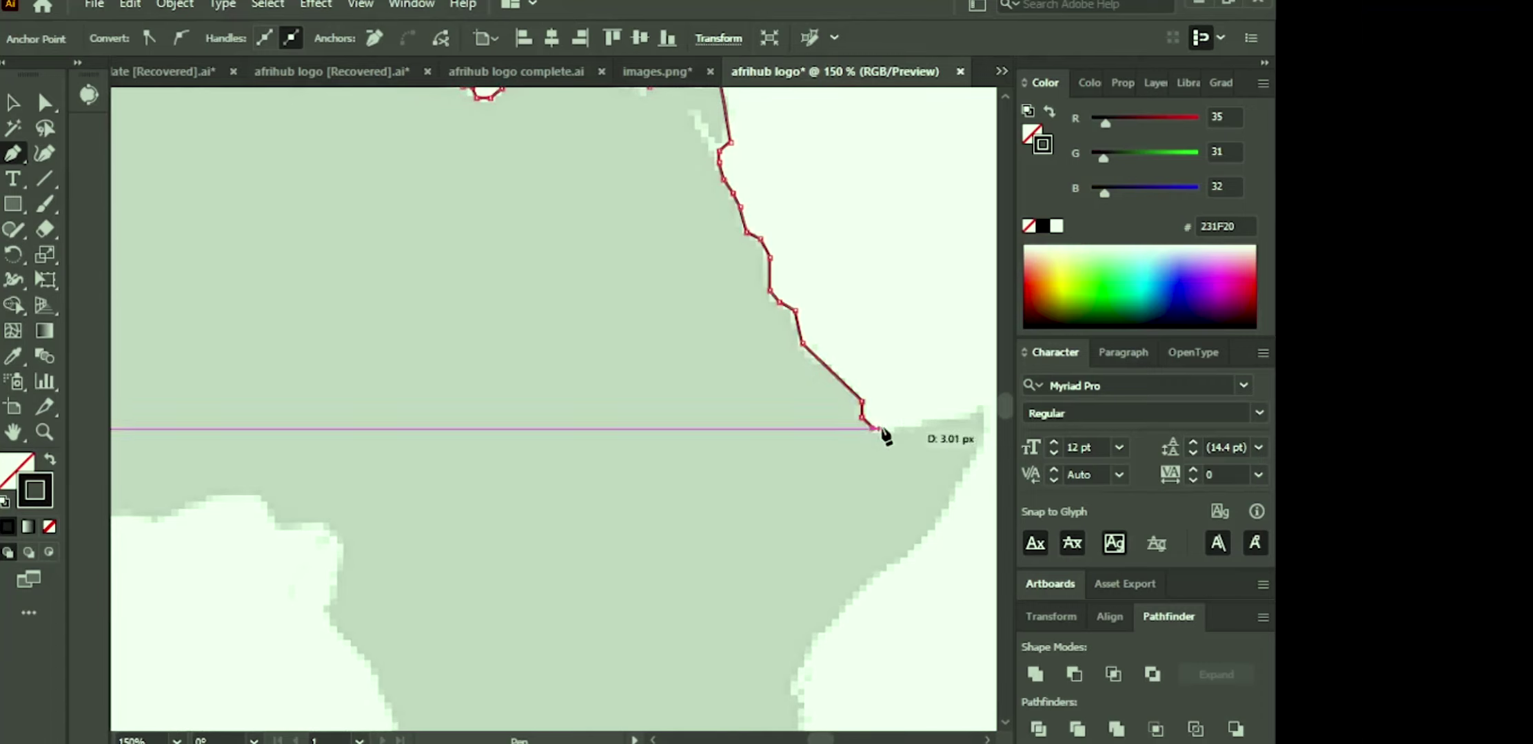
Step: Trace the Horn of Africa's northern edge and carry the outline around its eastern tip
{"action": "left_click", "coordinate": [895, 433]}
{"action": "left_click", "coordinate": [917, 426]}
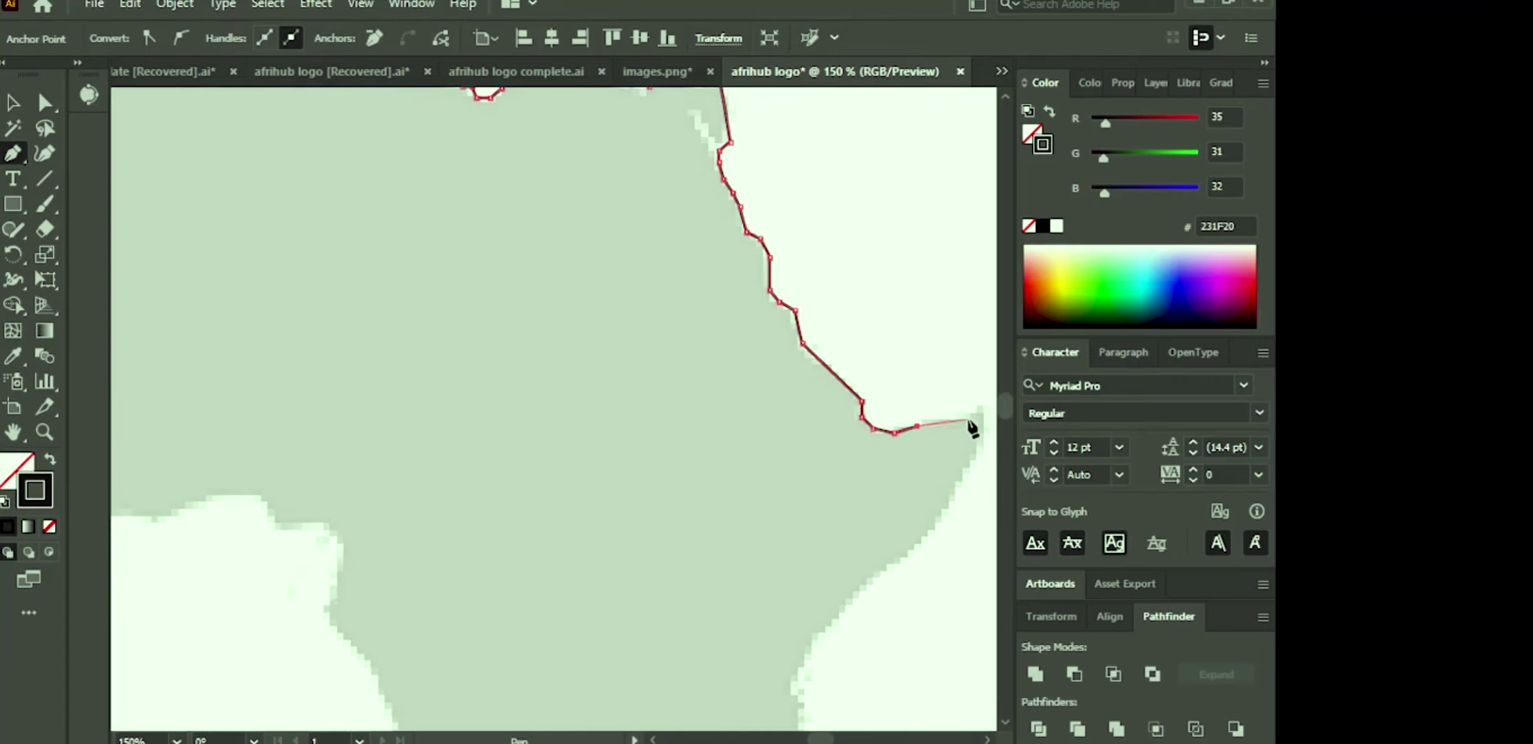
{"action": "left_click", "coordinate": [968, 419]}
{"action": "left_click", "coordinate": [980, 406]}
{"action": "left_click", "coordinate": [989, 406]}
{"action": "left_click", "coordinate": [989, 449]}
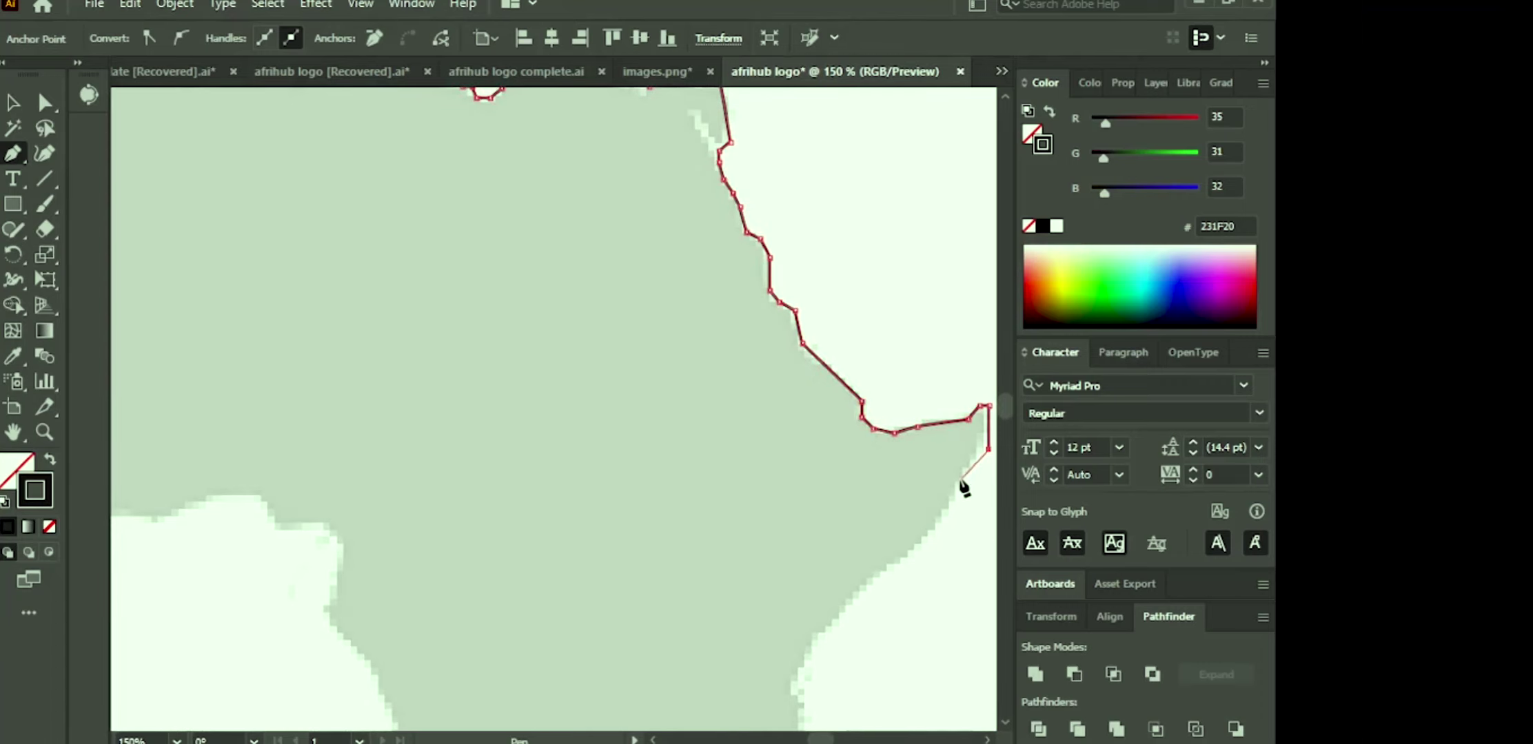
Step: Continue the outline southwest from the Horn of Africa's tip along the Somali coast
{"action": "left_click", "coordinate": [955, 491]}
{"action": "left_click", "coordinate": [932, 533]}
{"action": "left_click", "coordinate": [896, 565]}
{"action": "left_click", "coordinate": [847, 598]}
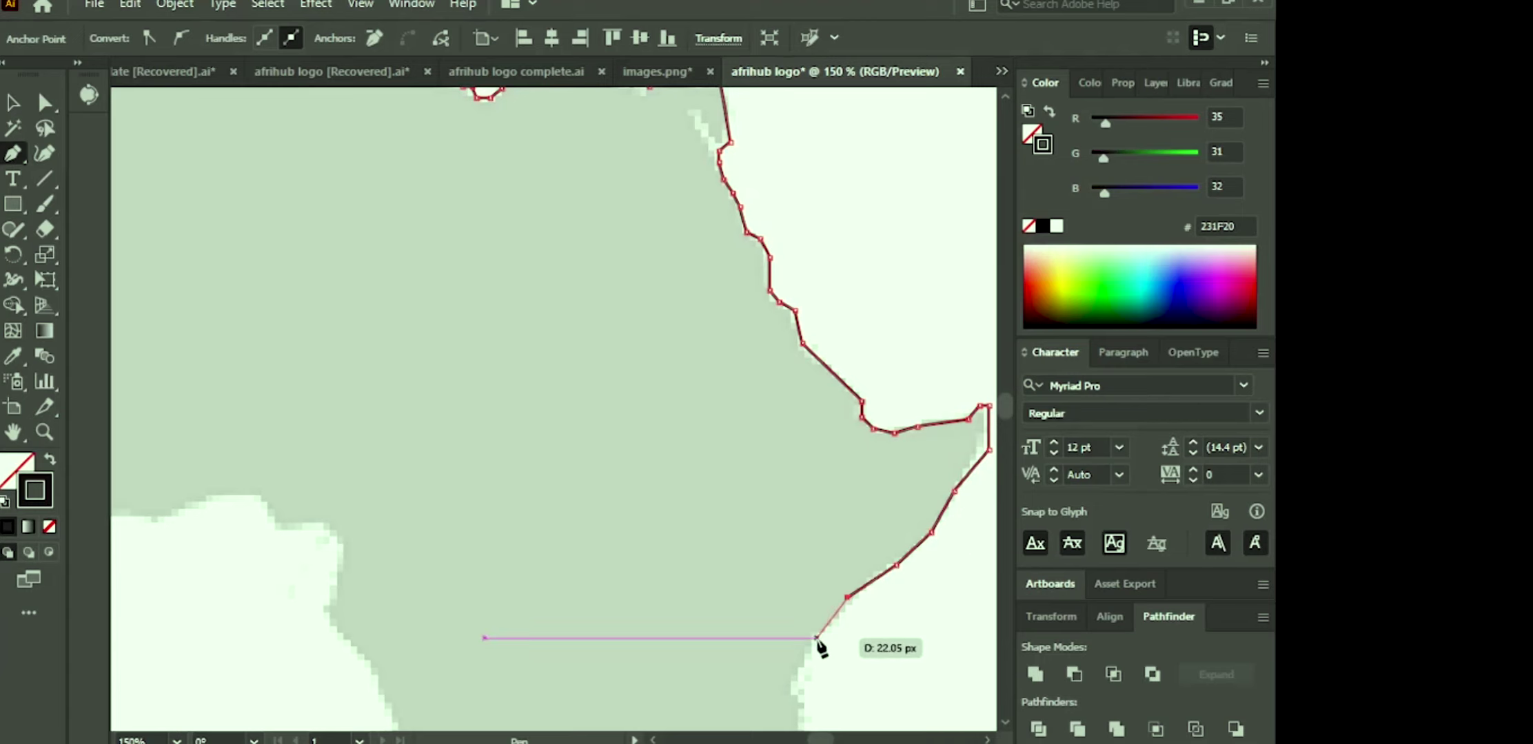
{"action": "left_click", "coordinate": [816, 638]}
Step: Trace the East African coast south from Somalia to the inward notch on the Mozambique coast opposite Madagascar
{"action": "scroll", "coordinate": [811, 658], "scroll_direction": "down", "scroll_amount": 3}
{"action": "key", "text": "ctrl+minus"}
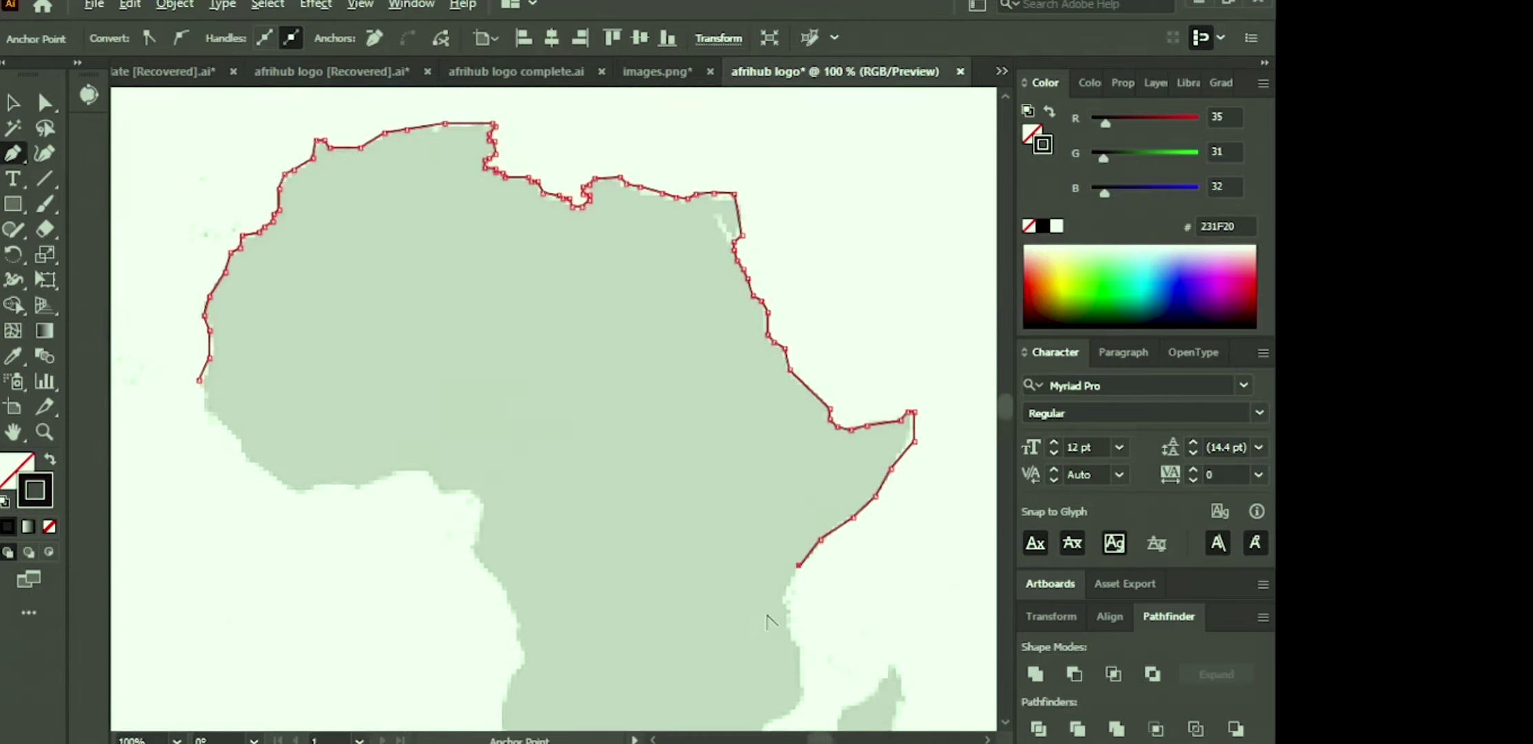
{"action": "key", "text": "ctrl+minus"}
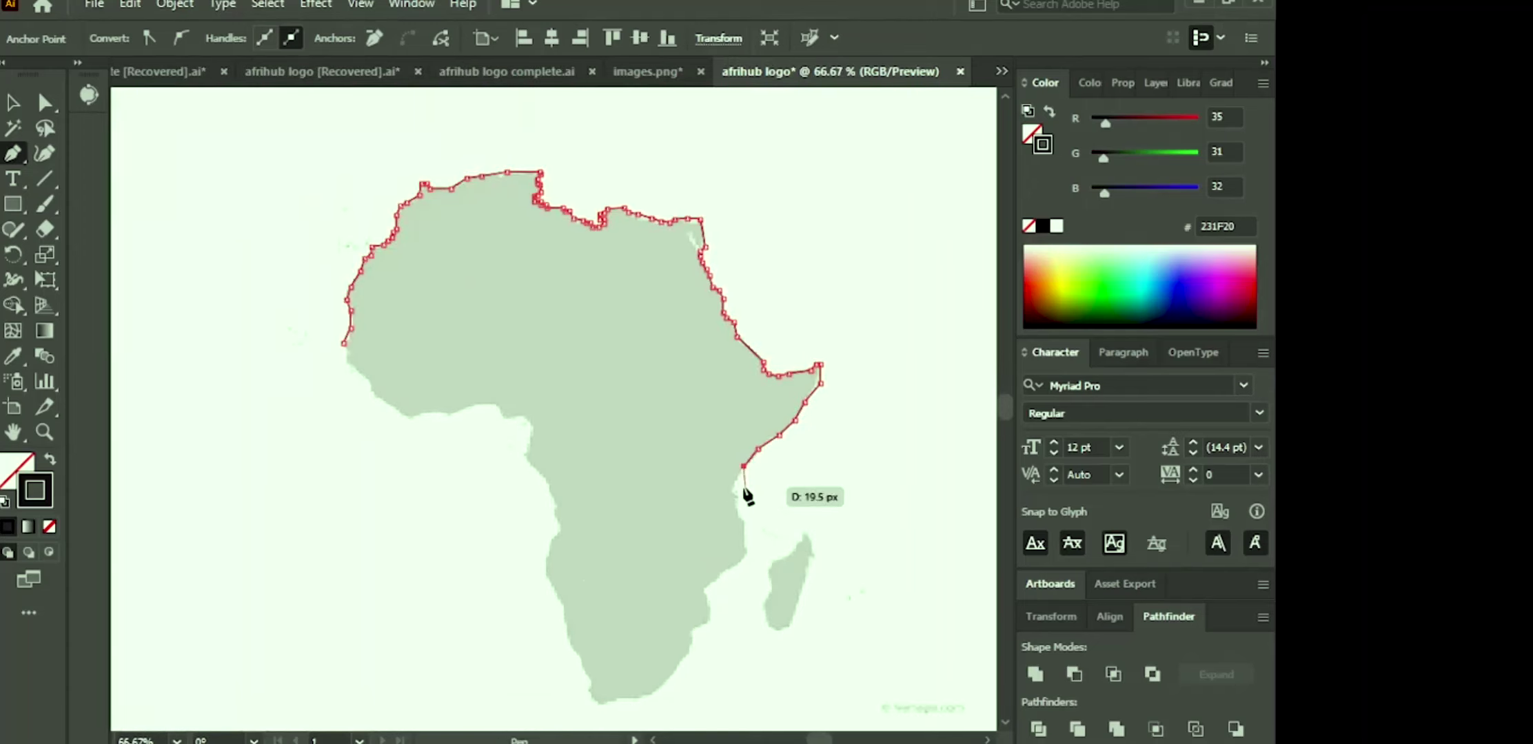
{"action": "left_click", "coordinate": [732, 488]}
{"action": "left_click", "coordinate": [738, 510]}
{"action": "left_click", "coordinate": [742, 522]}
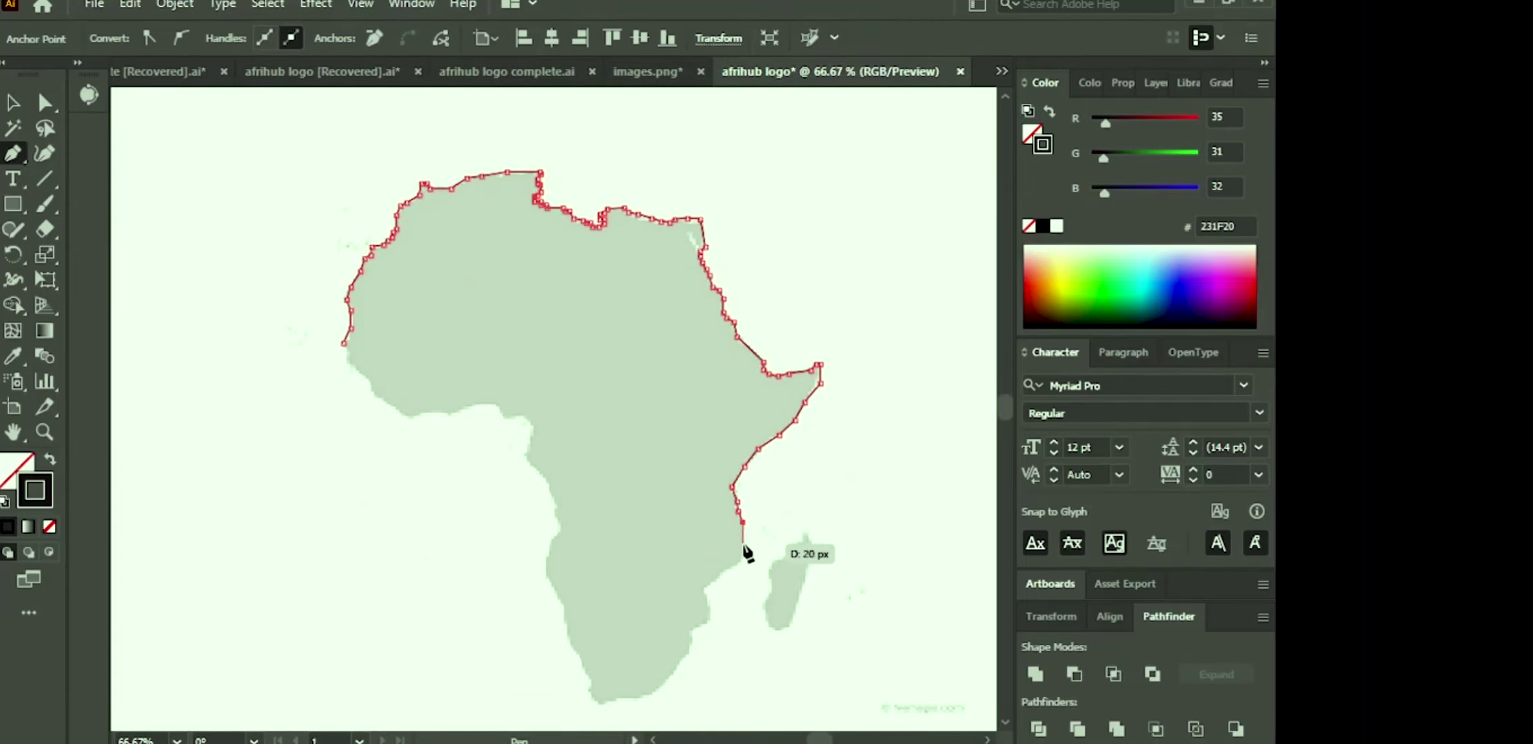
{"action": "left_click", "coordinate": [746, 545]}
{"action": "left_click", "coordinate": [741, 562]}
{"action": "left_click", "coordinate": [714, 581]}
{"action": "left_click", "coordinate": [704, 588]}
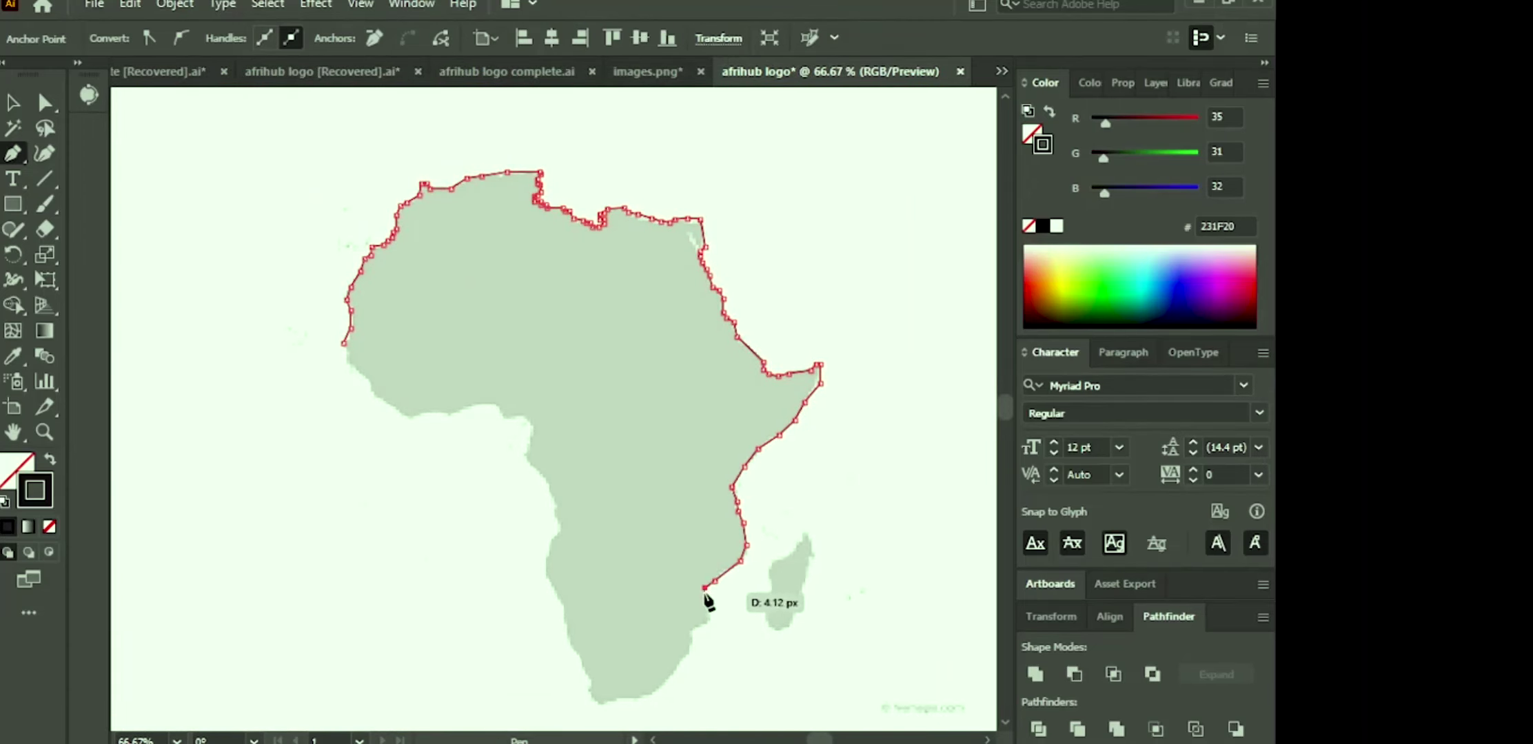
Step: Extend the outline from the Mozambique notch down the southeast coast and along South Africa's southern shore
{"action": "left_click", "coordinate": [710, 623]}
{"action": "left_click", "coordinate": [694, 627]}
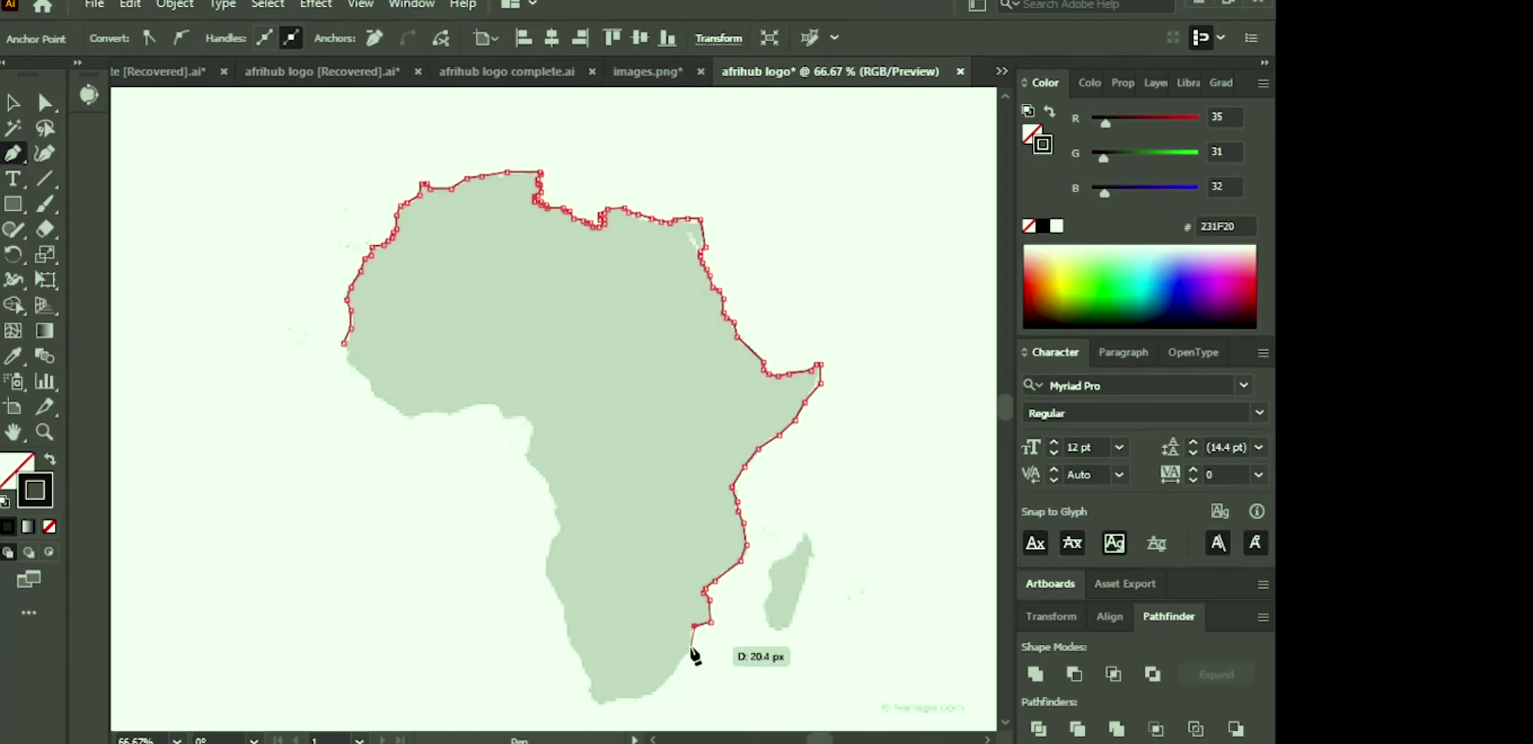
{"action": "left_click", "coordinate": [690, 649]}
{"action": "left_click", "coordinate": [680, 664]}
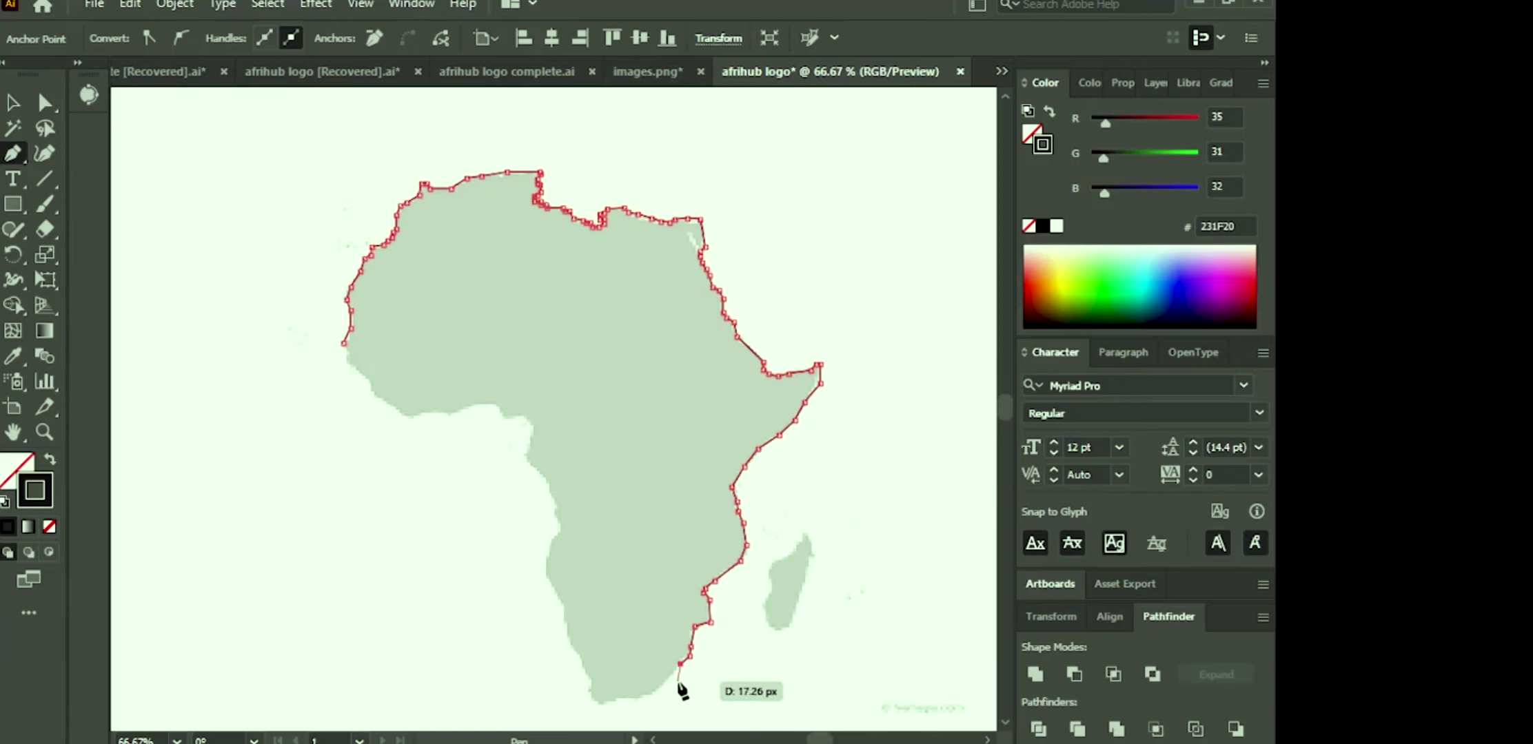
{"action": "left_click", "coordinate": [656, 690]}
{"action": "left_click", "coordinate": [640, 700]}
{"action": "left_click", "coordinate": [621, 699]}
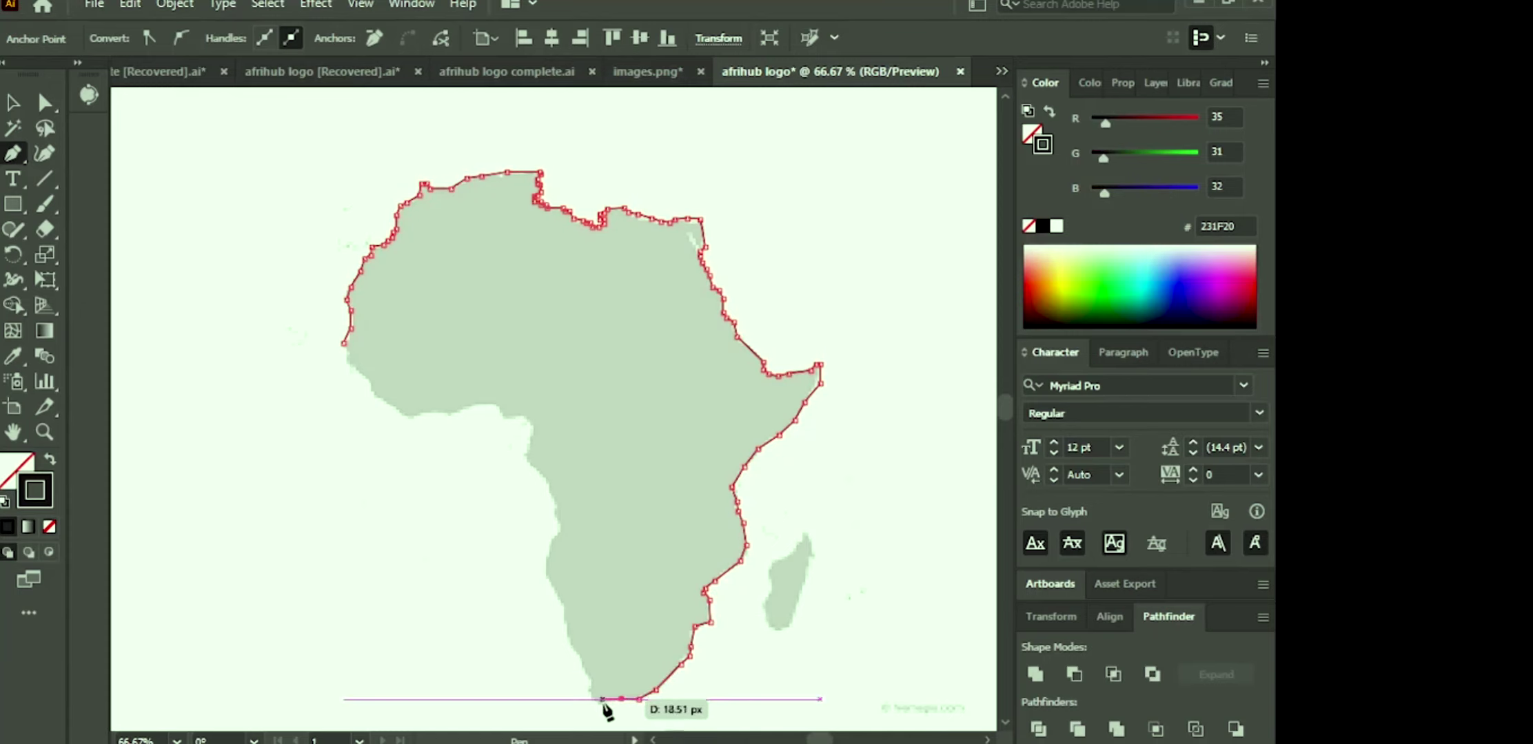
Step: Carry the outline around the continent's southern tip and start up the southwest coast
{"action": "left_click", "coordinate": [602, 705]}
{"action": "left_click", "coordinate": [591, 692]}
{"action": "left_click", "coordinate": [585, 675]}
{"action": "left_click", "coordinate": [581, 660]}
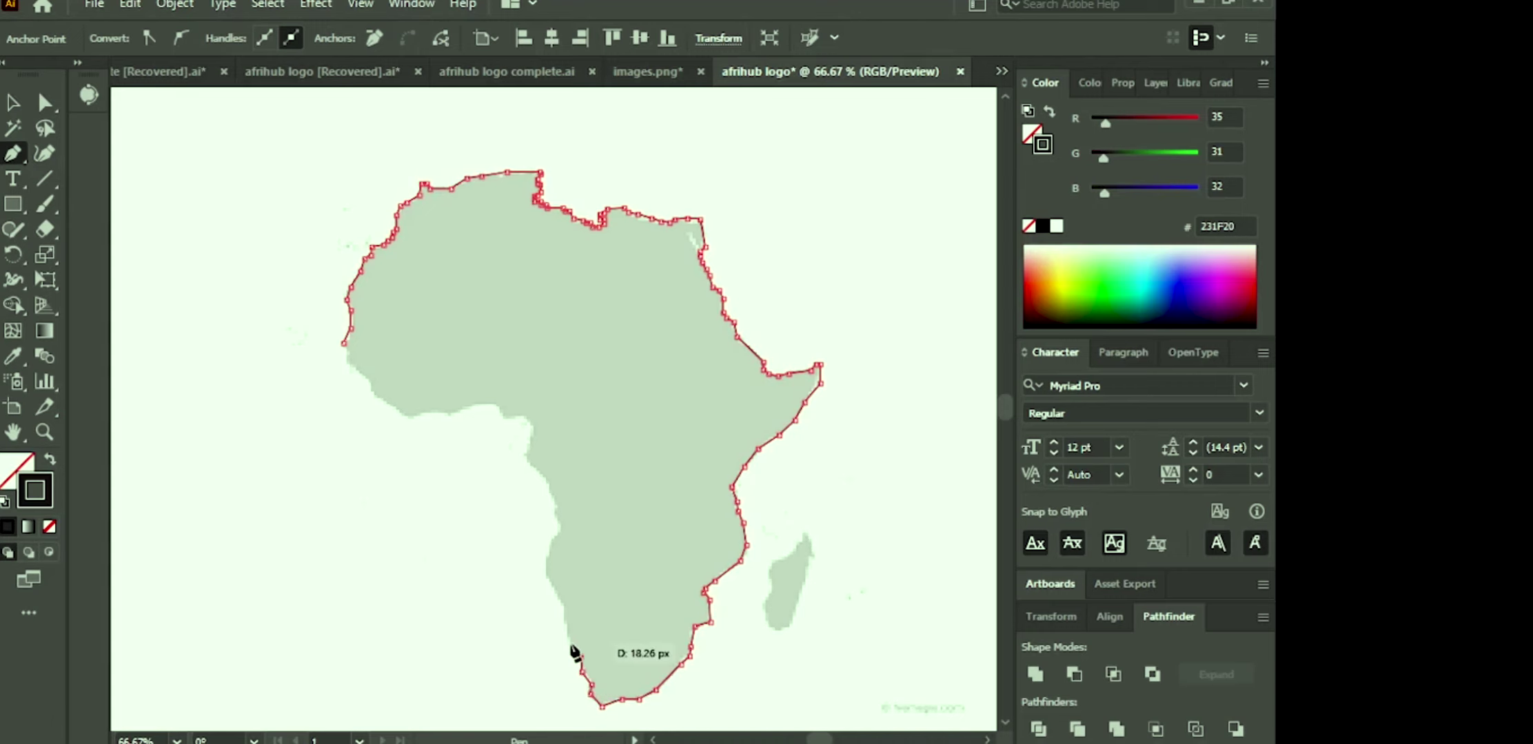
{"action": "left_click", "coordinate": [568, 642]}
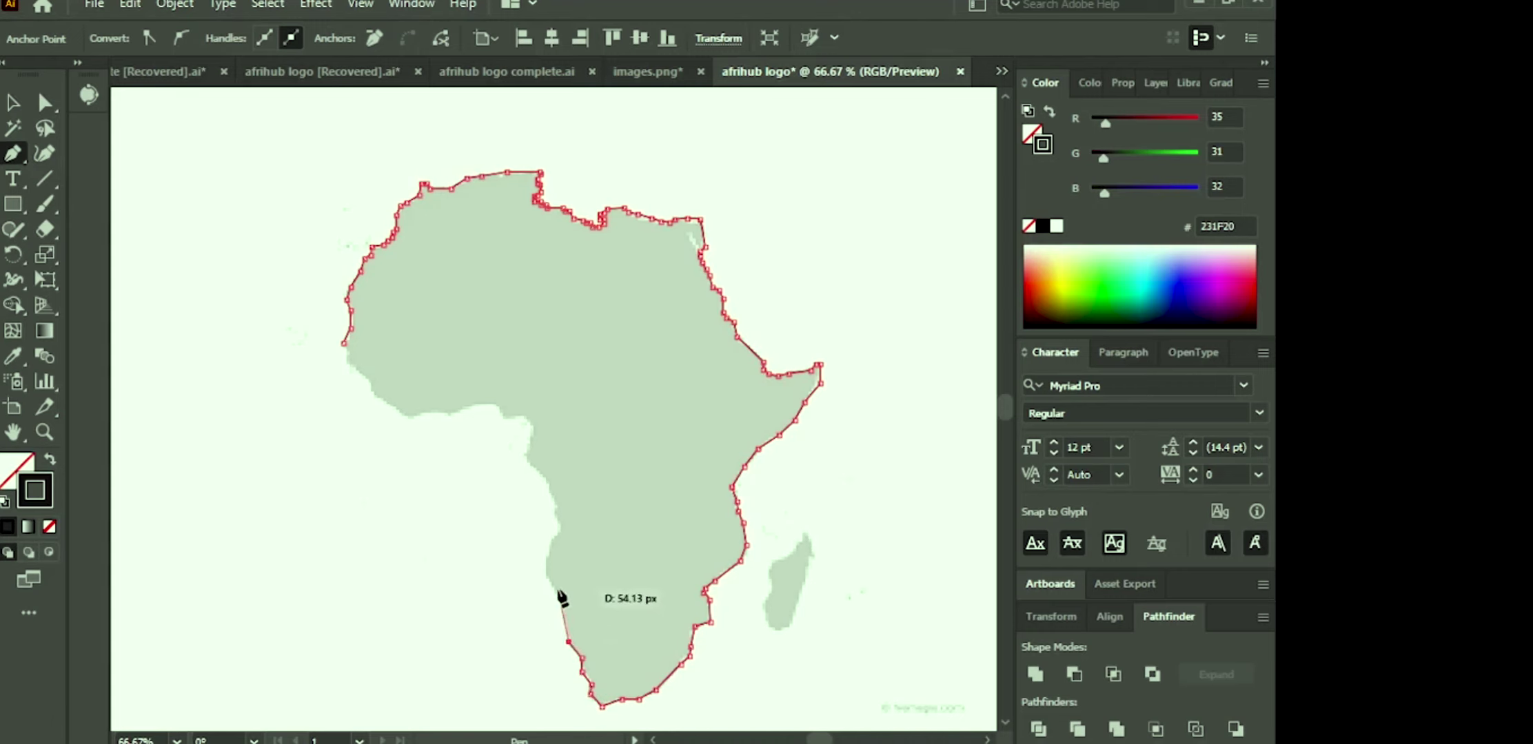
{"action": "key", "text": "plus"}
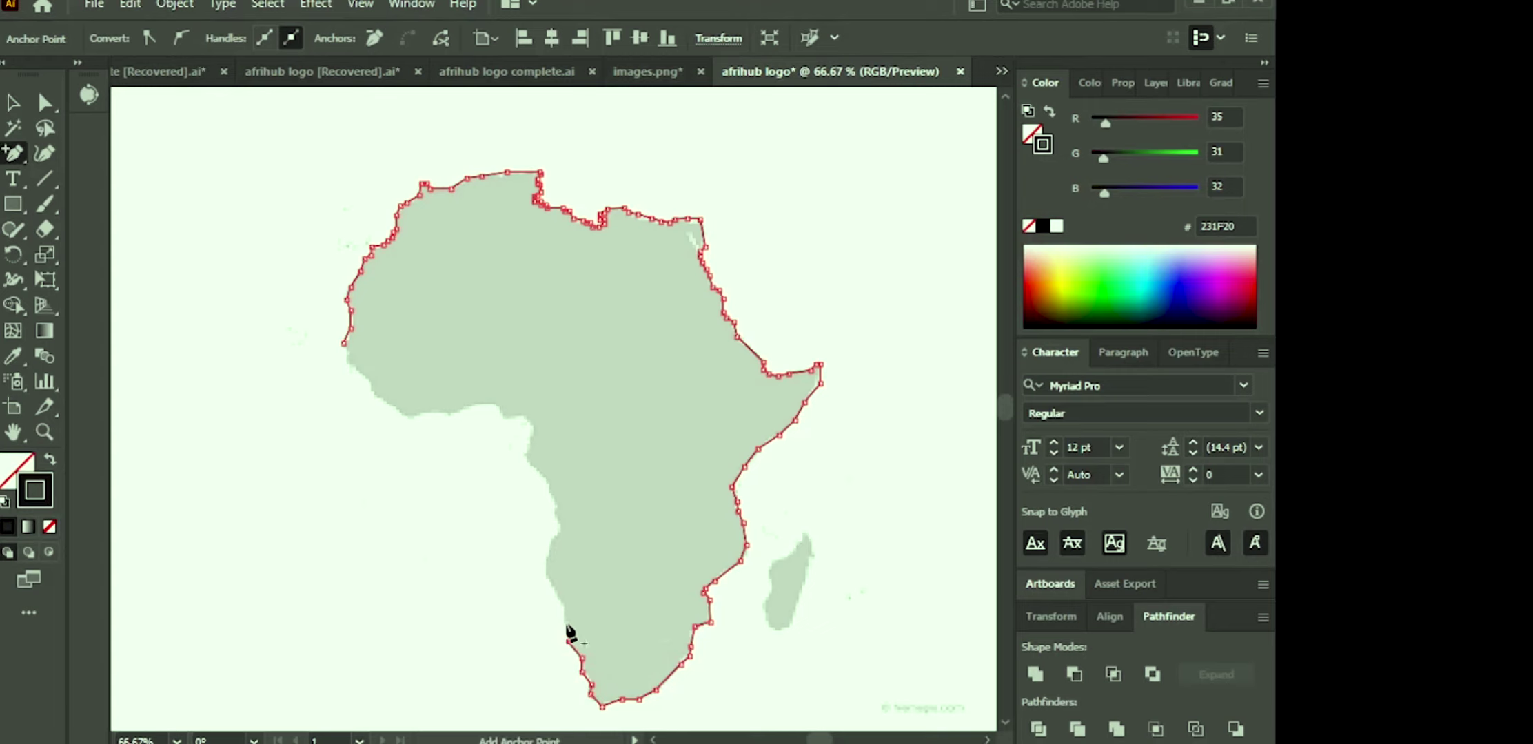
{"action": "key", "text": "ctrl+z"}
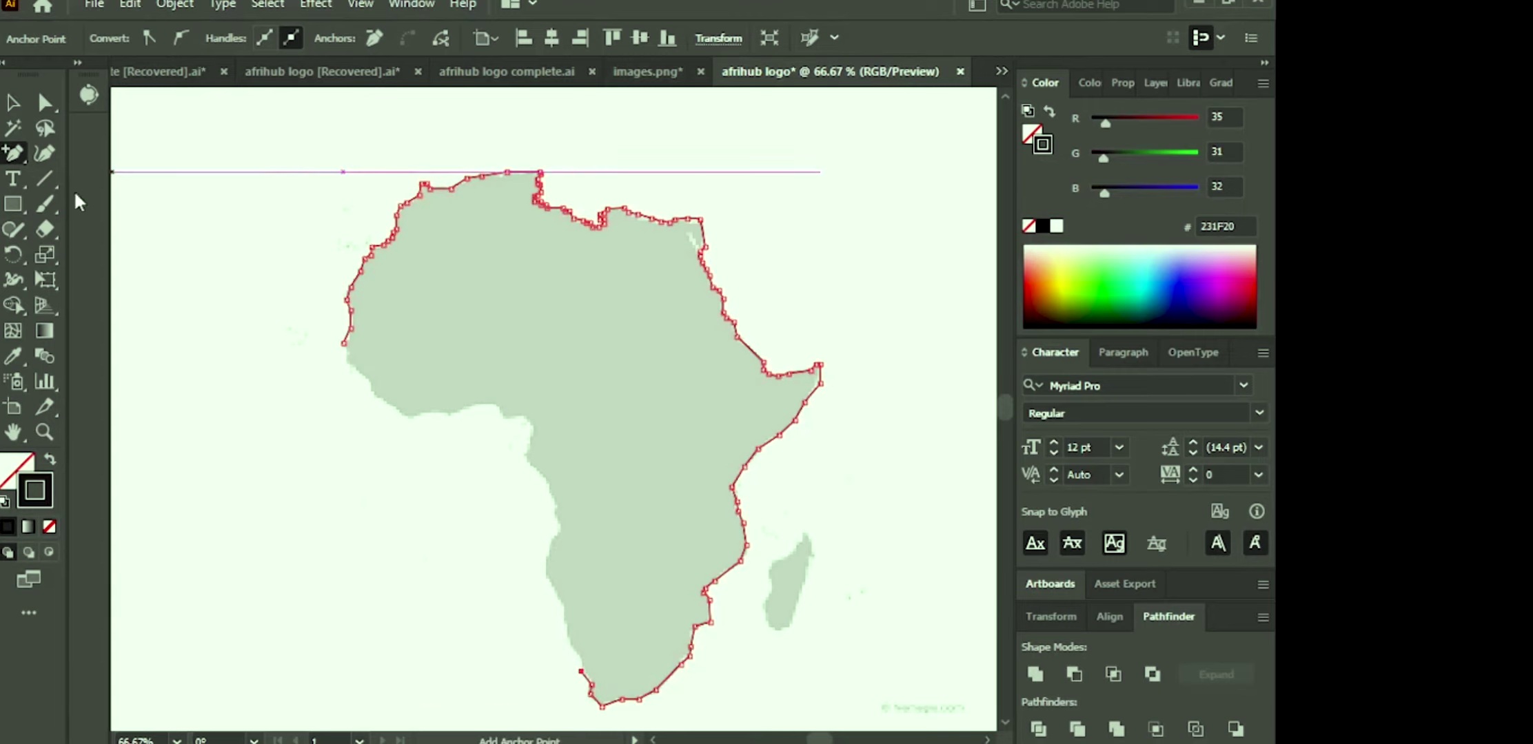
{"action": "left_click_drag", "start_coordinate": [17, 156], "coordinate": [118, 165]}
{"action": "left_click", "coordinate": [115, 160]}
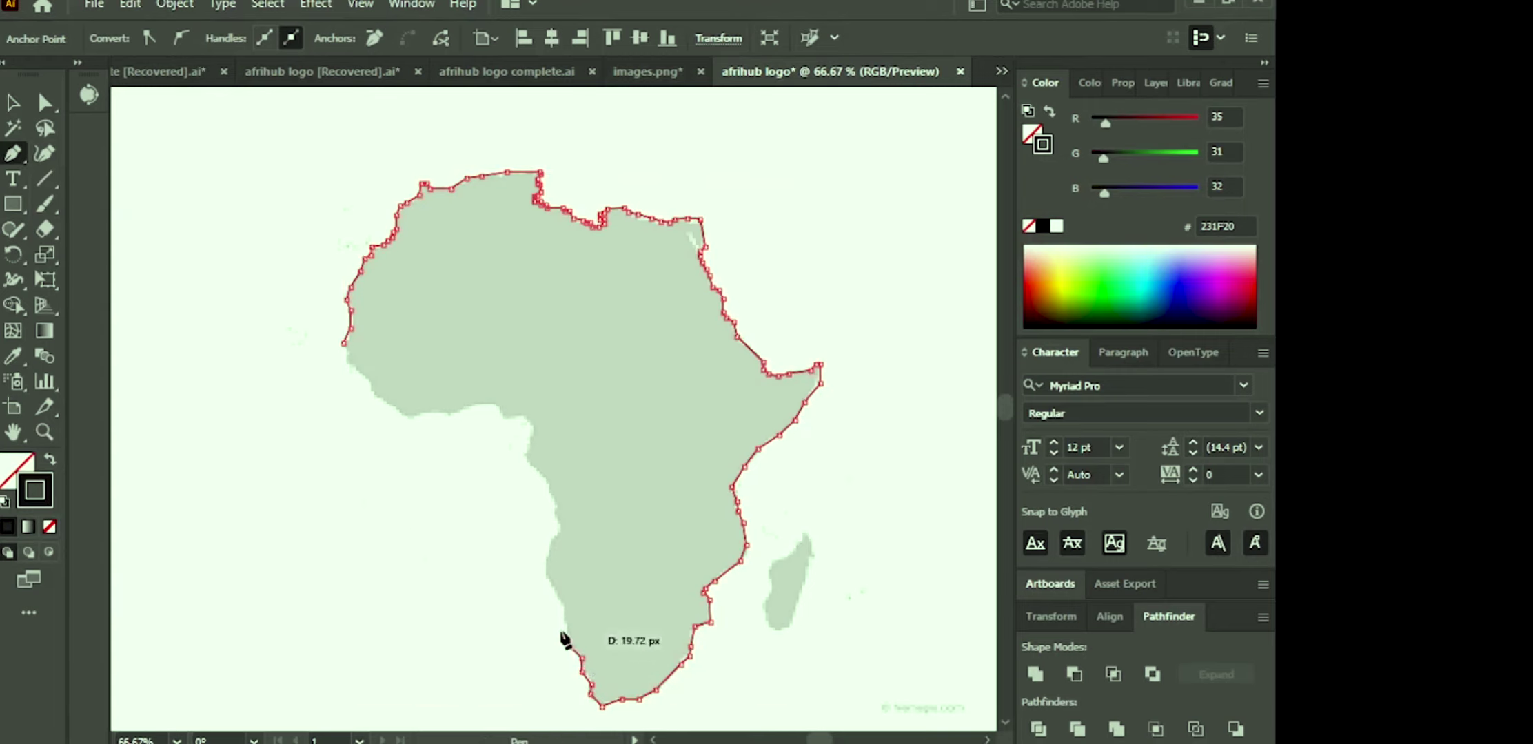
Step: Trace the southwest coast north with the Pen tool, up to the Gabon headland below the Gulf of Guinea
{"action": "left_click", "coordinate": [567, 639]}
{"action": "left_click", "coordinate": [563, 614]}
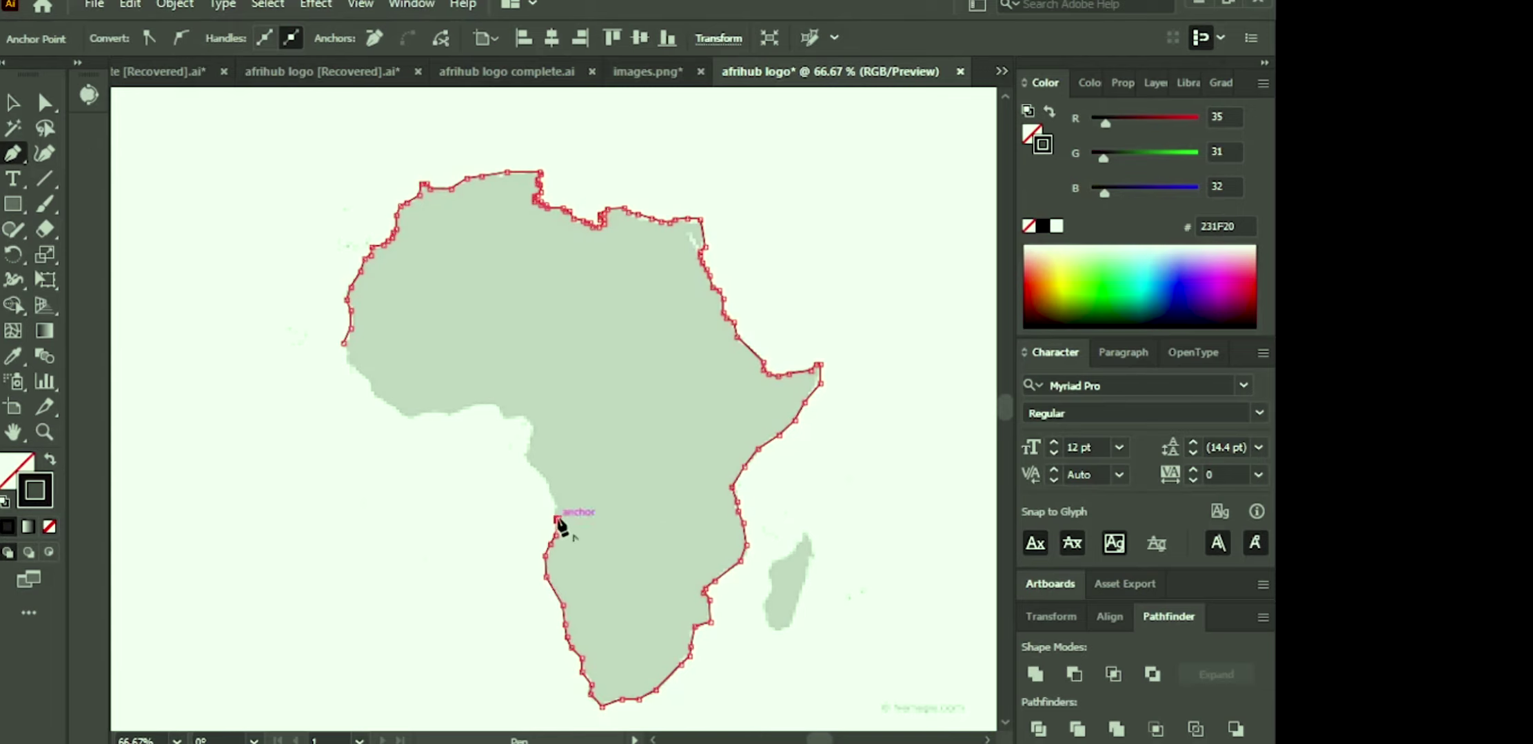
{"action": "left_click", "coordinate": [554, 514]}
{"action": "left_click", "coordinate": [544, 477]}
{"action": "left_click", "coordinate": [525, 455]}
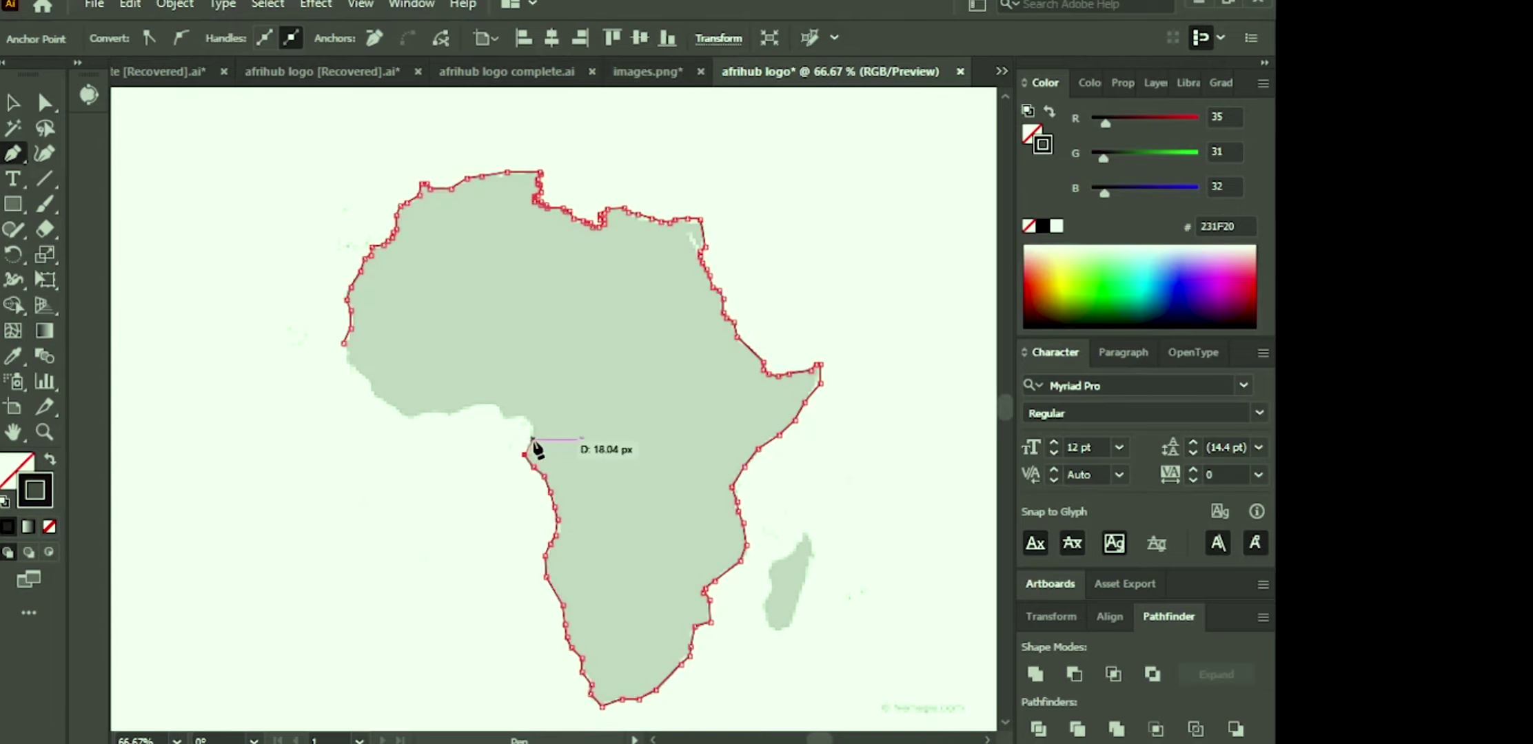
Step: Trace around the inner corner of the Gulf of Guinea and west along its northern shore
{"action": "left_click", "coordinate": [528, 427]}
{"action": "left_click", "coordinate": [519, 414]}
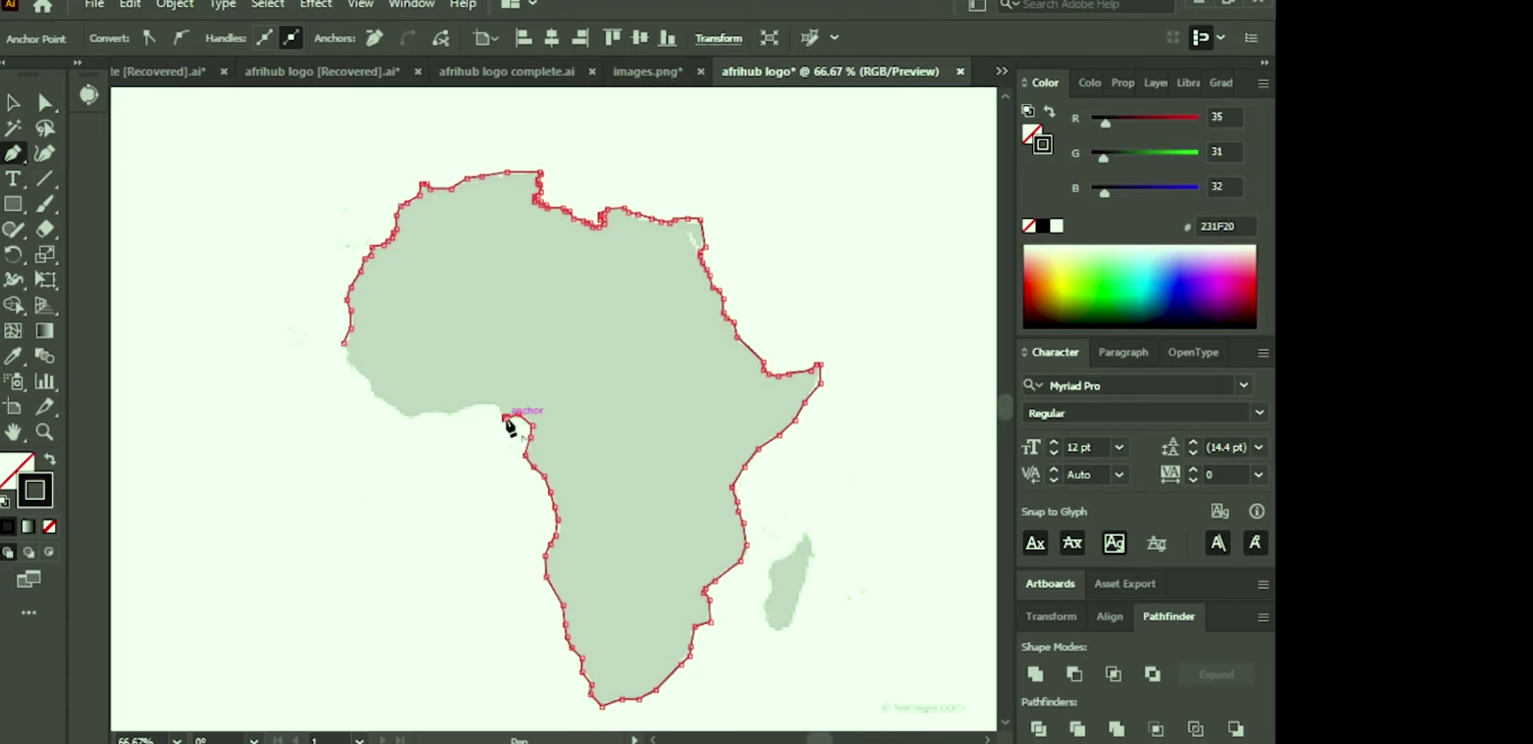
{"action": "left_click", "coordinate": [496, 404]}
{"action": "left_click", "coordinate": [470, 406]}
{"action": "left_click", "coordinate": [451, 414]}
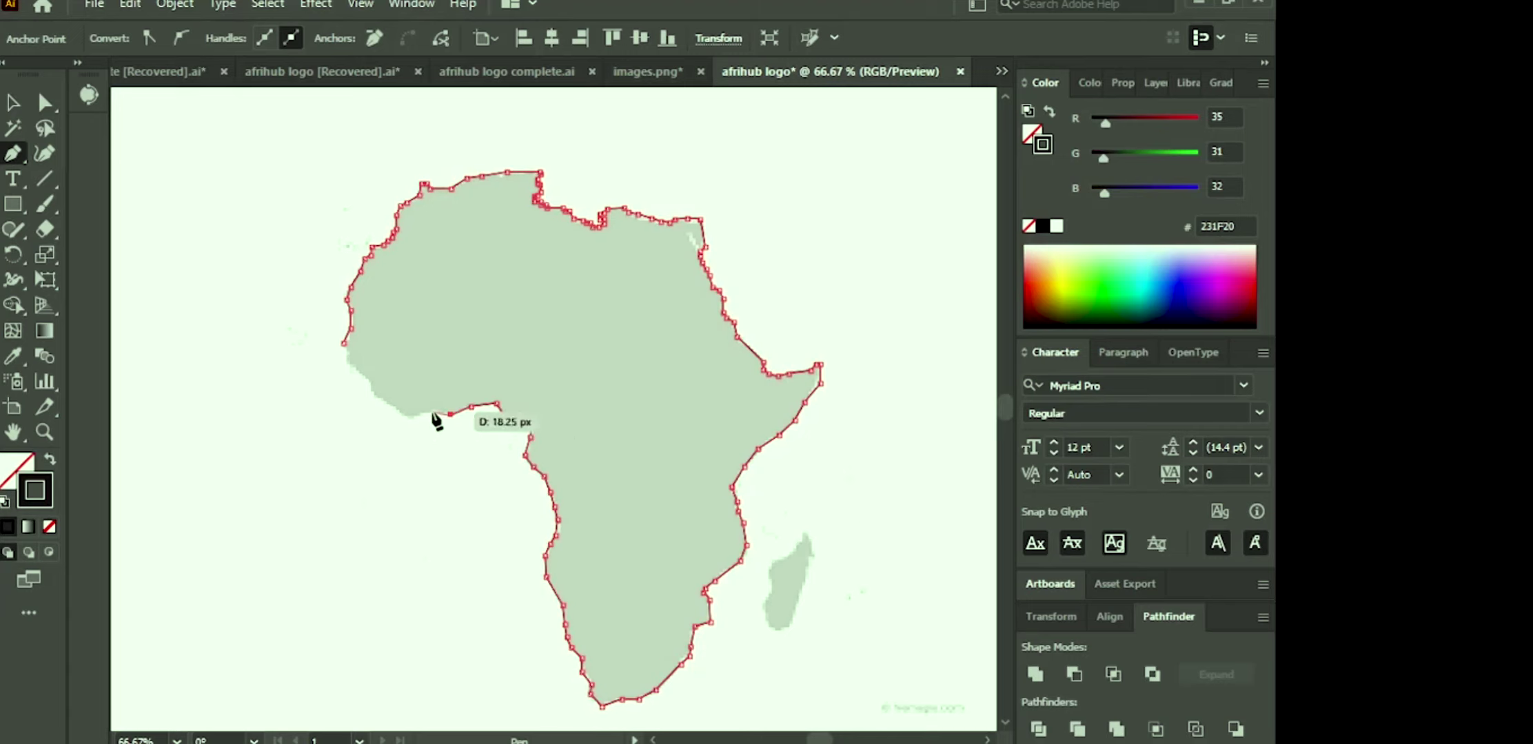
Step: Trace around West Africa's southwestern bulge and close the mainland outline at its starting anchor
{"action": "left_click", "coordinate": [428, 412]}
{"action": "left_click", "coordinate": [407, 418]}
{"action": "left_click", "coordinate": [376, 396]}
{"action": "left_click", "coordinate": [366, 380]}
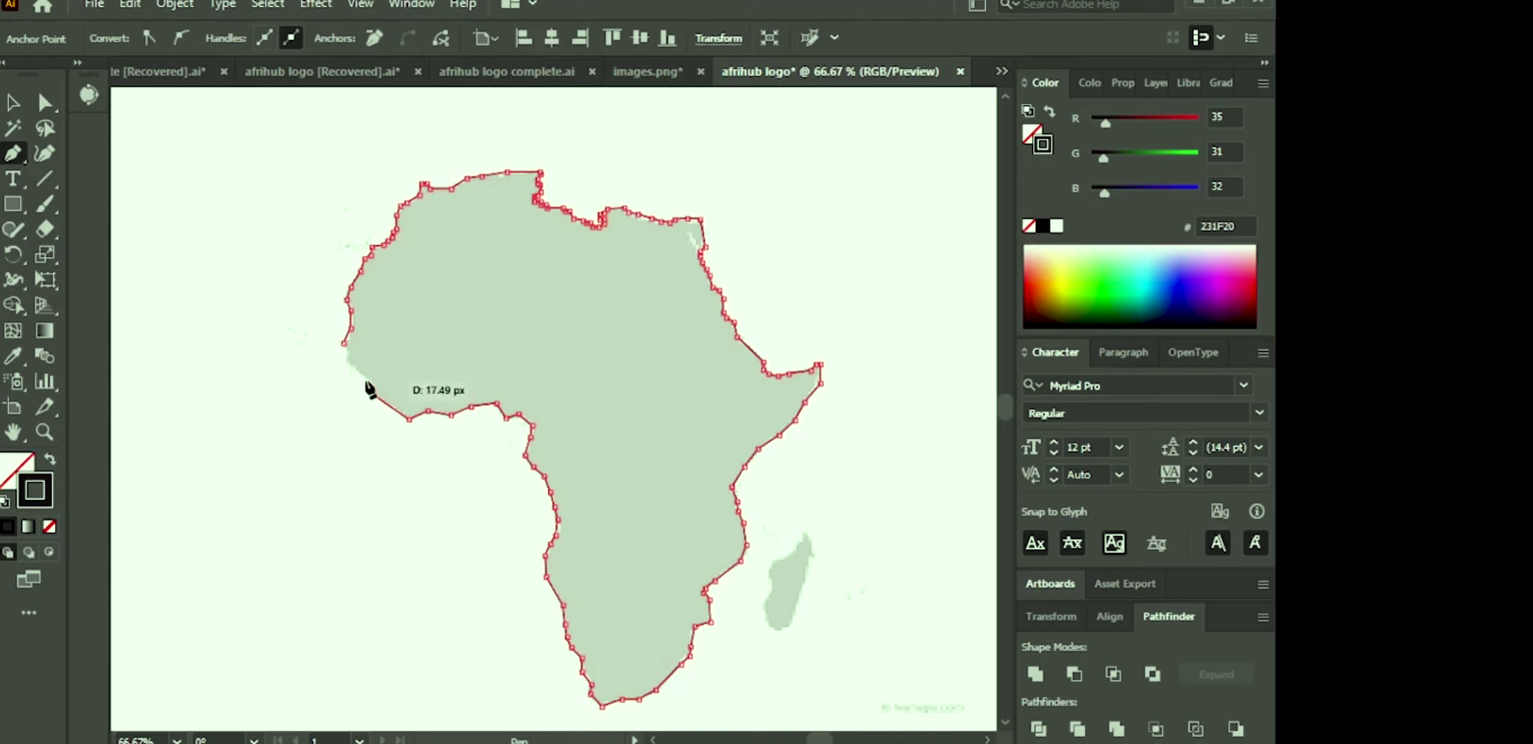
{"action": "left_click", "coordinate": [350, 369]}
{"action": "left_click", "coordinate": [343, 342]}
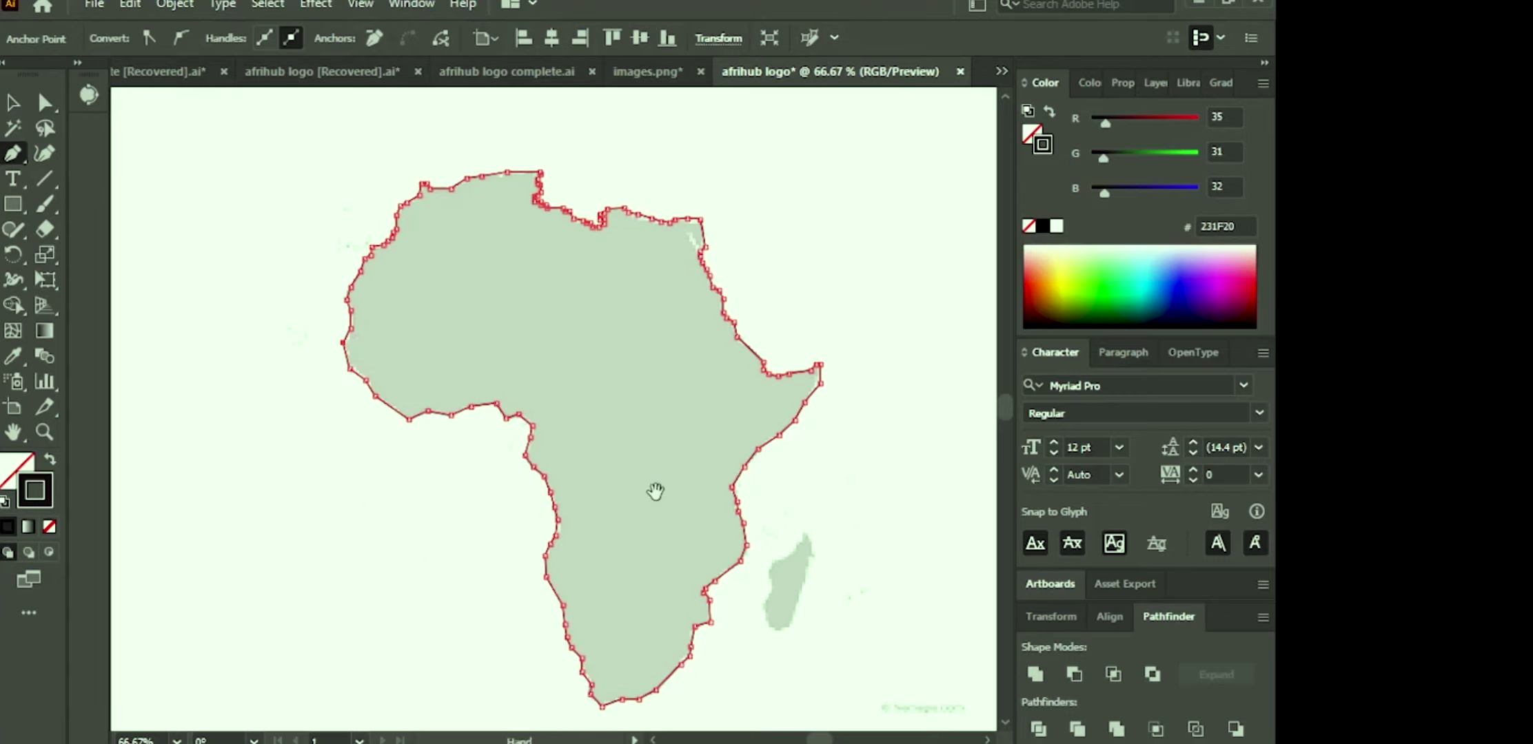
Step: Start a separate path at Madagascar's northern tip and trace down the upper part of its west coast
{"action": "left_click_drag", "start_coordinate": [655, 492], "coordinate": [497, 359]}
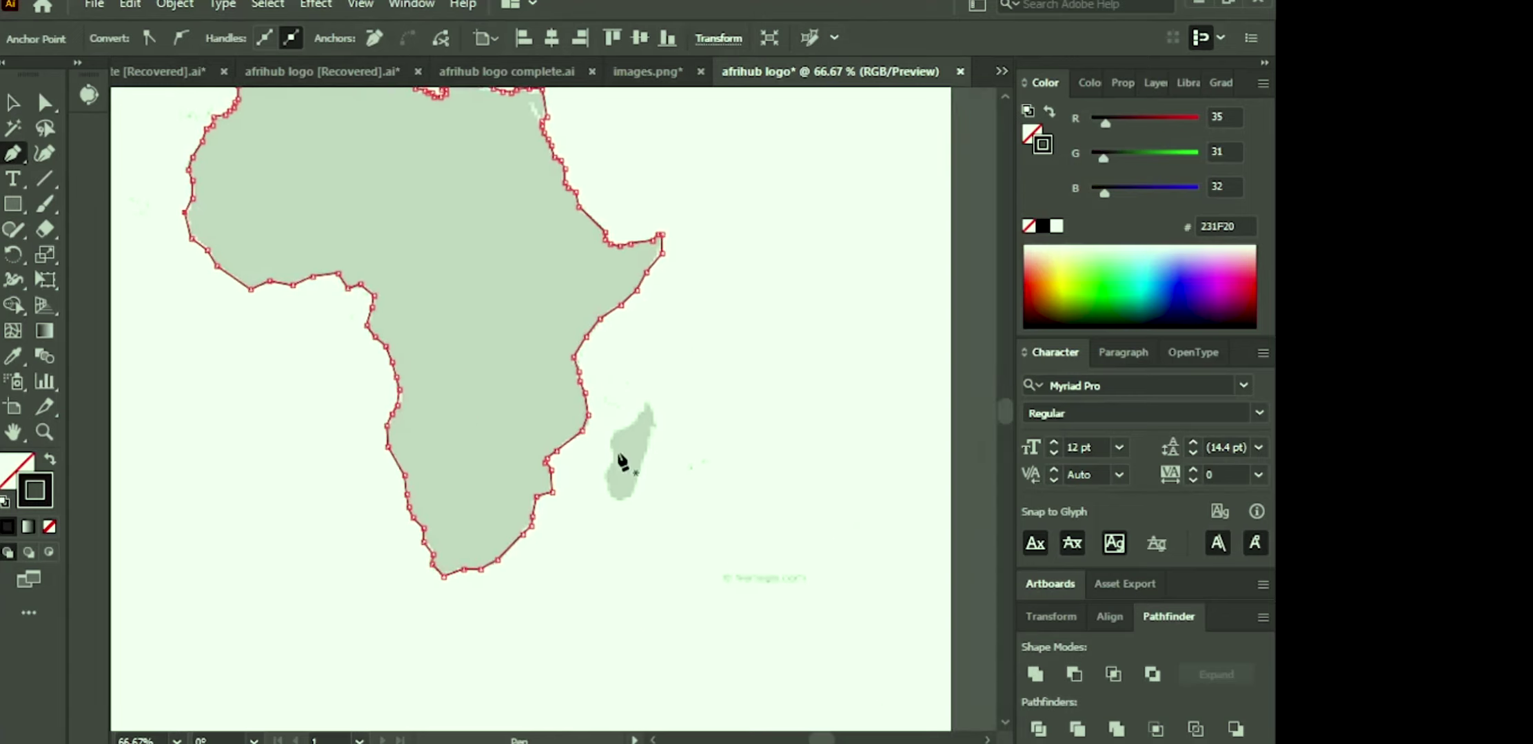
{"action": "scroll", "coordinate": [639, 485], "scroll_direction": "down", "scroll_amount": 2}
{"action": "scroll", "coordinate": [636, 483], "scroll_direction": "up", "scroll_amount": 7}
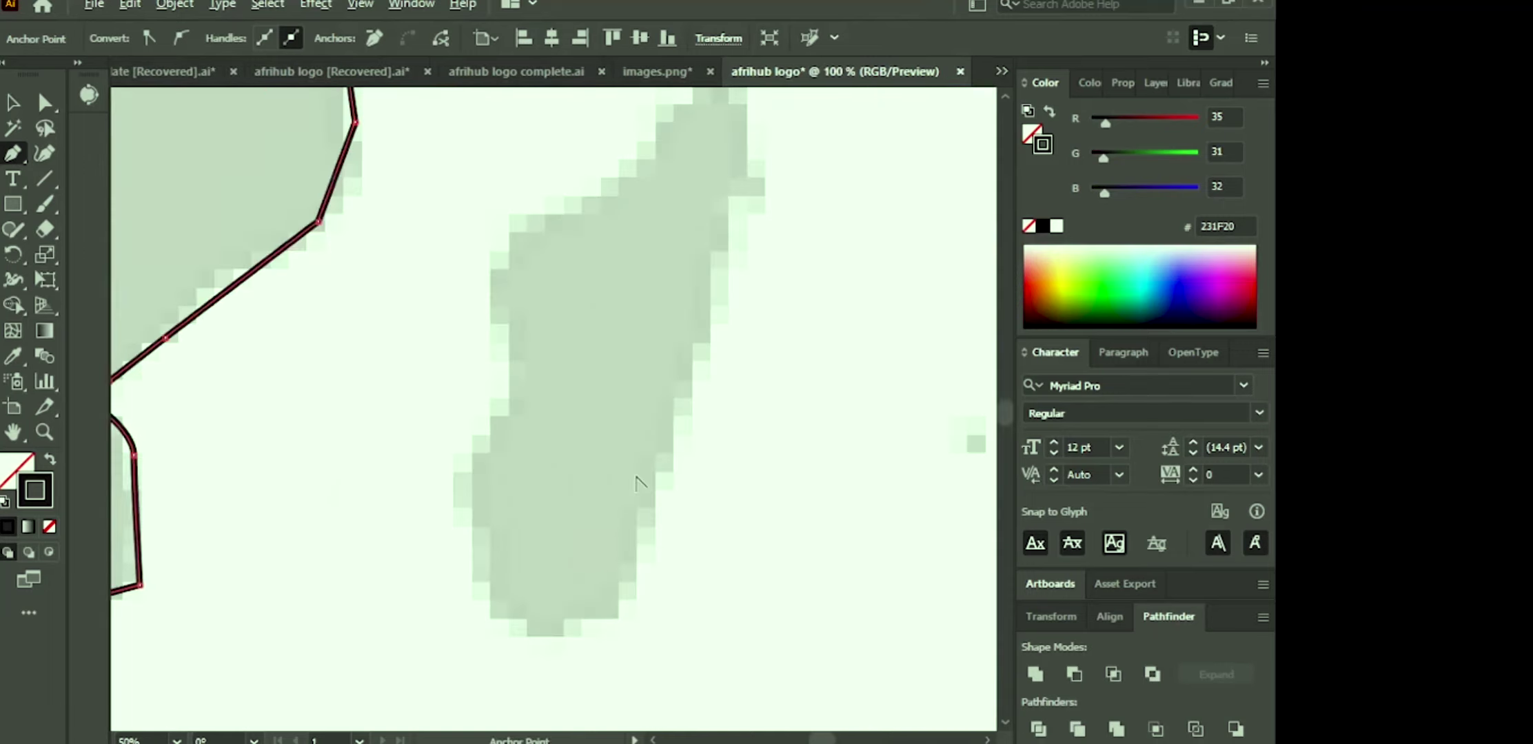
{"action": "scroll", "coordinate": [636, 482], "scroll_direction": "up", "scroll_amount": 1}
{"action": "scroll", "coordinate": [631, 493], "scroll_direction": "down", "scroll_amount": 3}
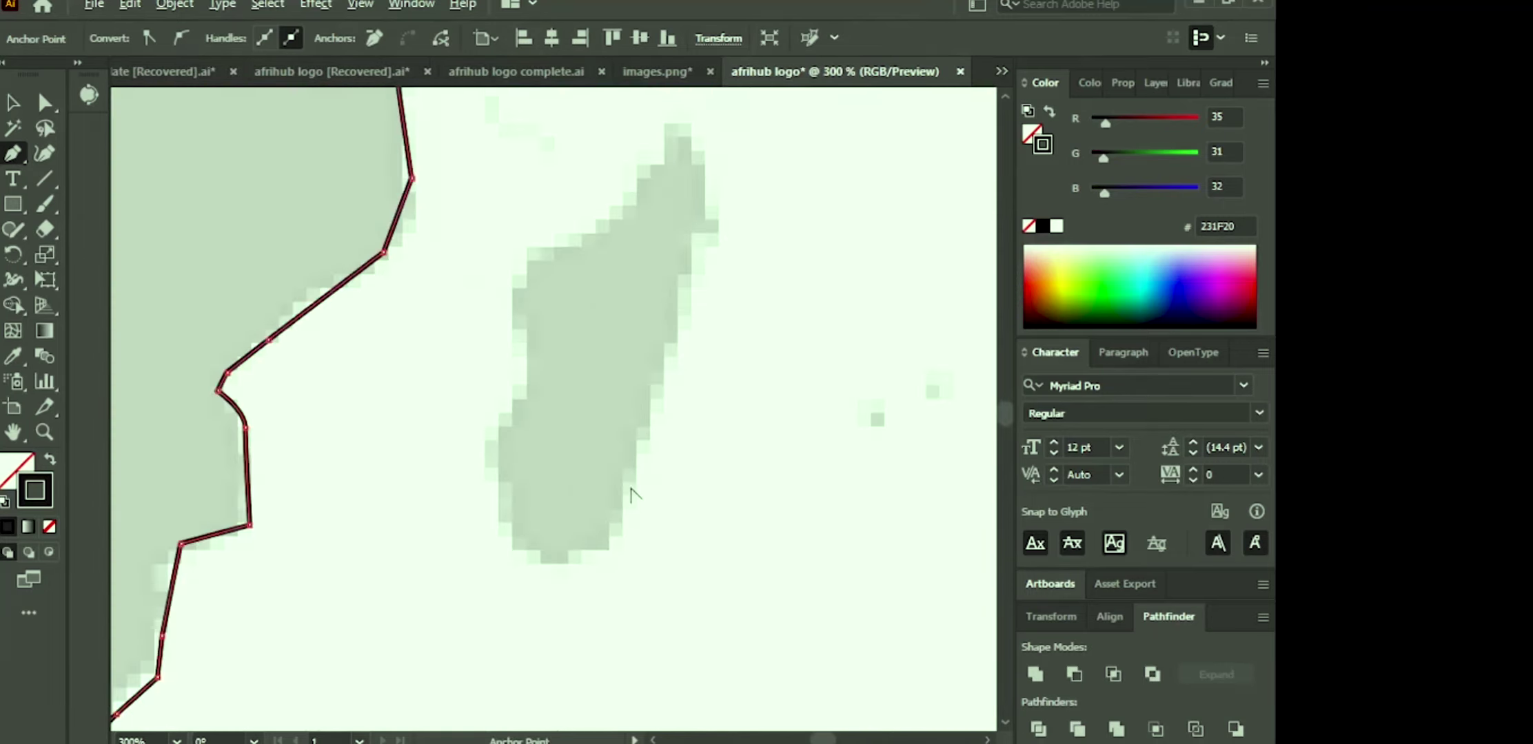
{"action": "left_click_drag", "start_coordinate": [610, 431], "coordinate": [603, 548]}
{"action": "left_click", "coordinate": [645, 364]}
{"action": "left_click", "coordinate": [640, 392]}
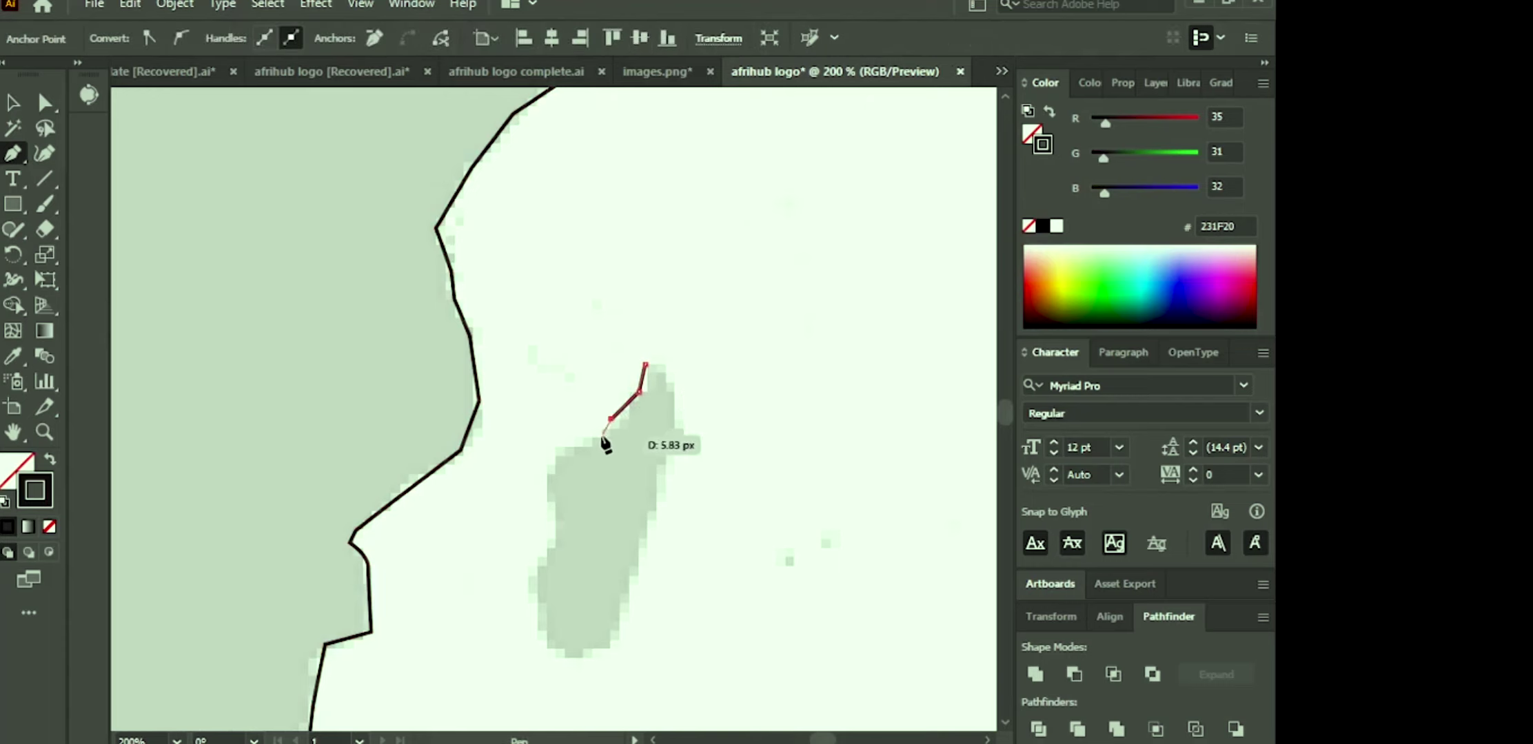
{"action": "left_click", "coordinate": [597, 435]}
{"action": "left_click", "coordinate": [556, 448]}
{"action": "left_click", "coordinate": [550, 517]}
{"action": "left_click", "coordinate": [557, 533]}
{"action": "left_click", "coordinate": [552, 543]}
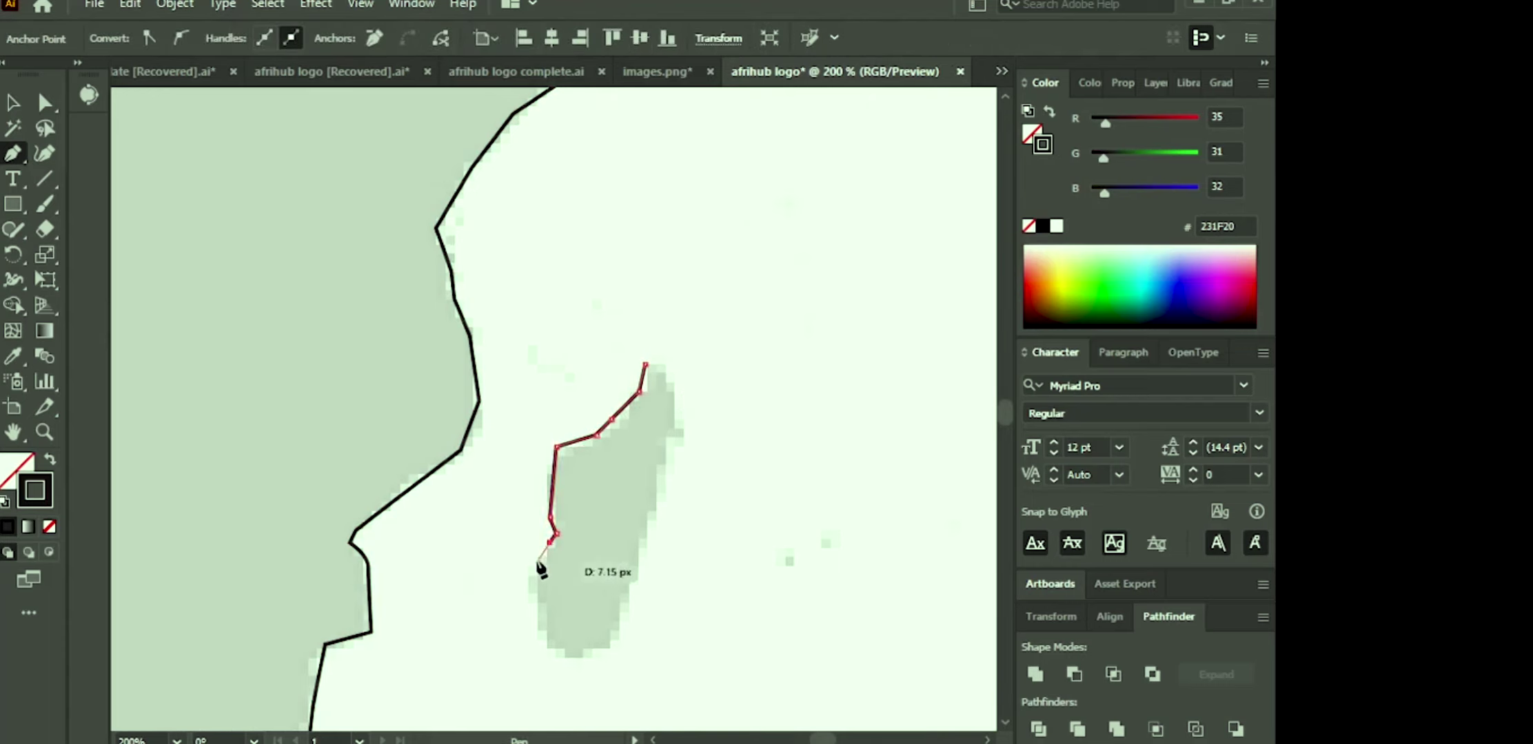
Step: Trace Madagascar's lower west coast around the western bulge to the island's southwest corner
{"action": "left_click", "coordinate": [535, 564]}
{"action": "left_click", "coordinate": [525, 573]}
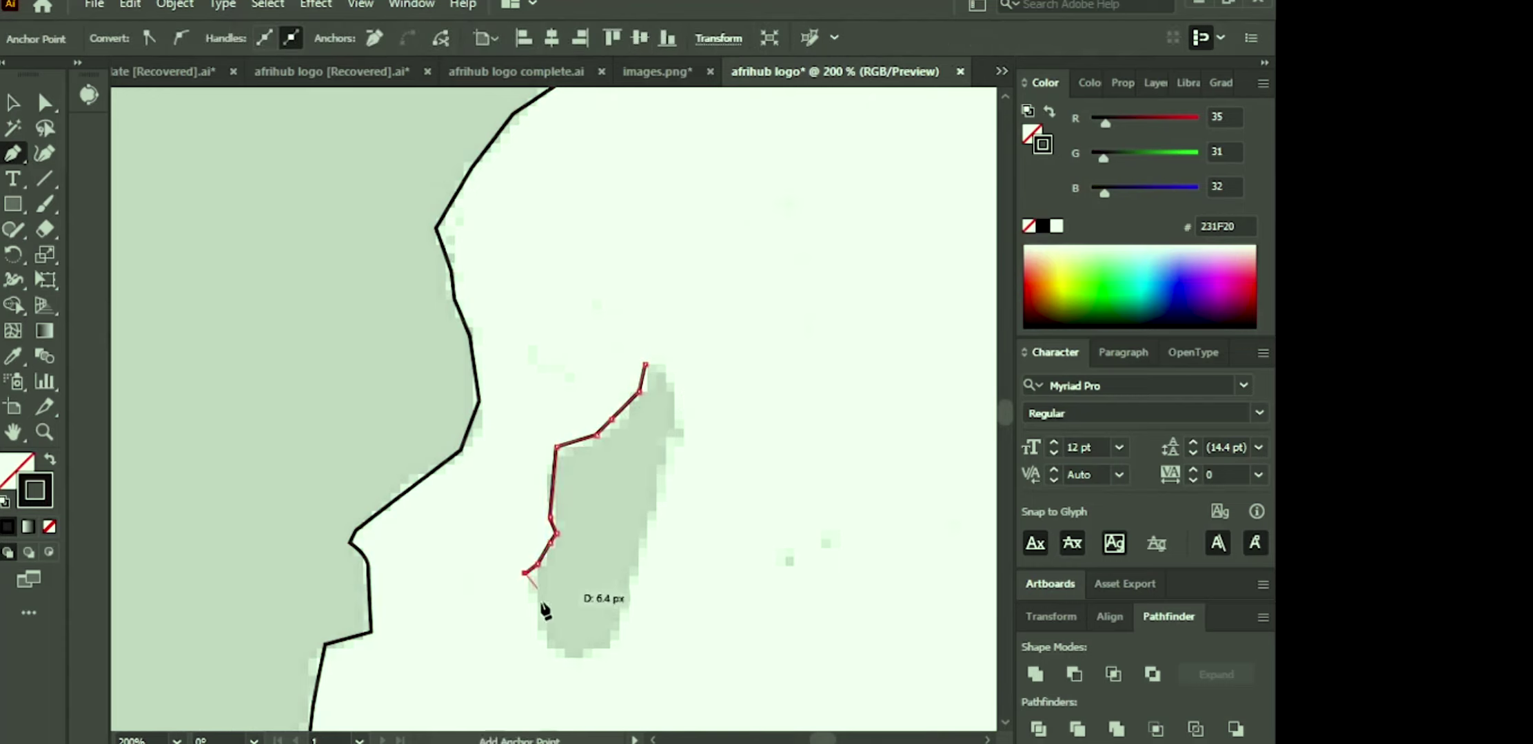
{"action": "left_click", "coordinate": [525, 602]}
{"action": "left_click", "coordinate": [536, 603]}
{"action": "left_click", "coordinate": [537, 640]}
{"action": "left_click", "coordinate": [546, 644]}
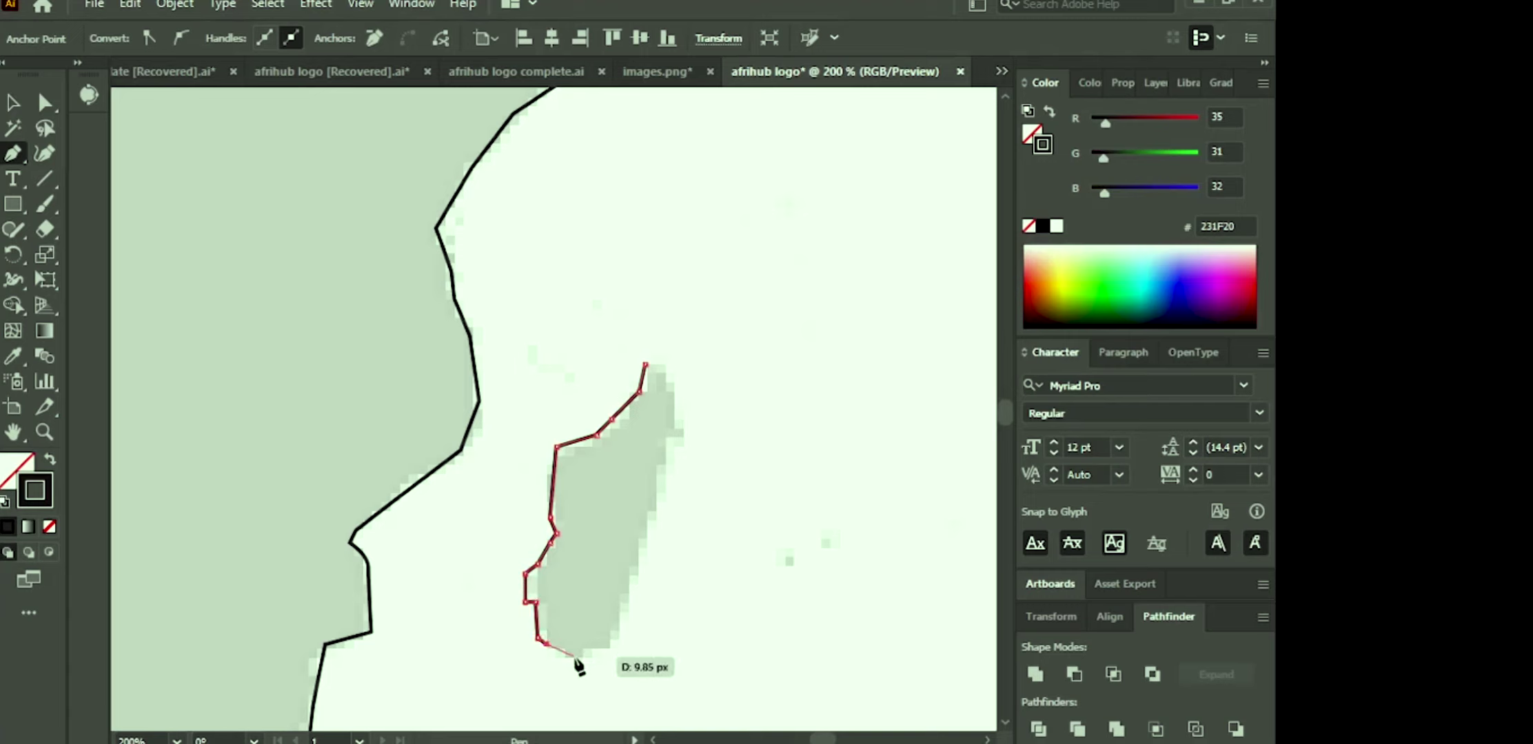
Step: Carry Madagascar's outline around its southern end and up most of the east coast
{"action": "left_click", "coordinate": [562, 653]}
{"action": "left_click", "coordinate": [595, 653]}
{"action": "left_click", "coordinate": [618, 642]}
{"action": "left_click", "coordinate": [621, 620]}
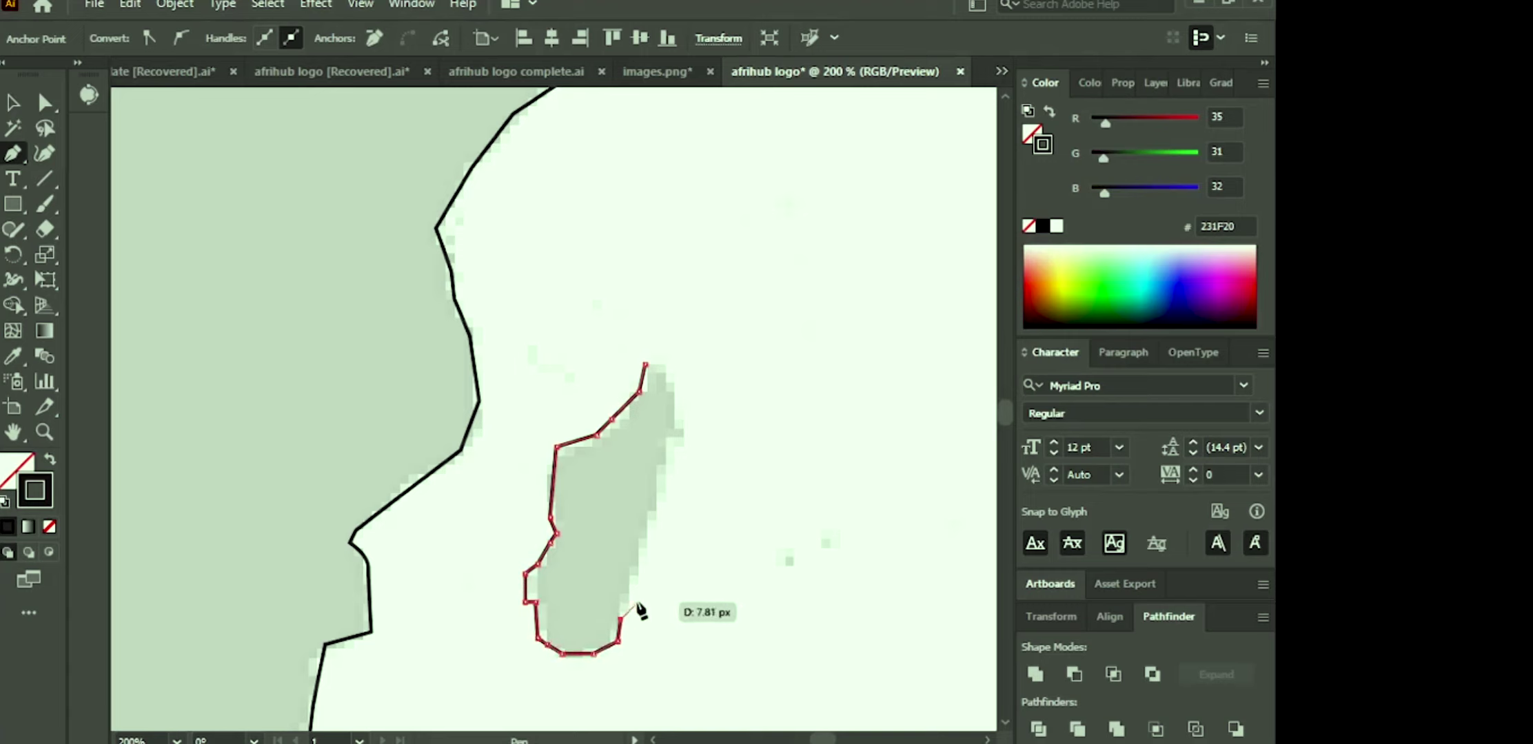
{"action": "left_click", "coordinate": [635, 594]}
{"action": "left_click", "coordinate": [640, 574]}
{"action": "left_click", "coordinate": [645, 555]}
{"action": "left_click", "coordinate": [665, 508]}
{"action": "left_click", "coordinate": [665, 468]}
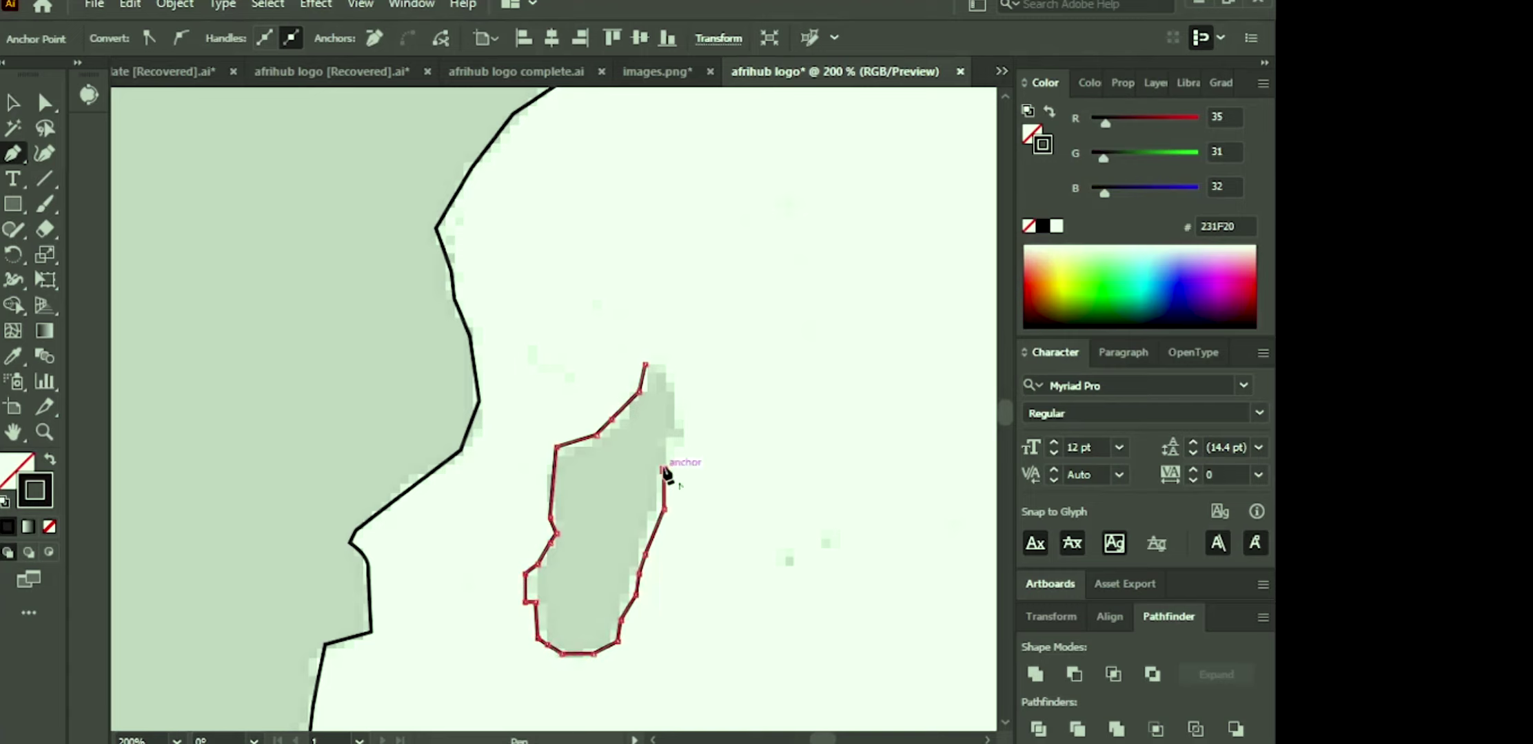
Step: Trace around Madagascar's northeastern bulge and close the island outline at its starting anchor
{"action": "left_click", "coordinate": [672, 458]}
{"action": "left_click", "coordinate": [679, 447]}
{"action": "left_click", "coordinate": [680, 427]}
{"action": "left_click", "coordinate": [677, 409]}
{"action": "left_click", "coordinate": [673, 388]}
{"action": "left_click", "coordinate": [667, 370]}
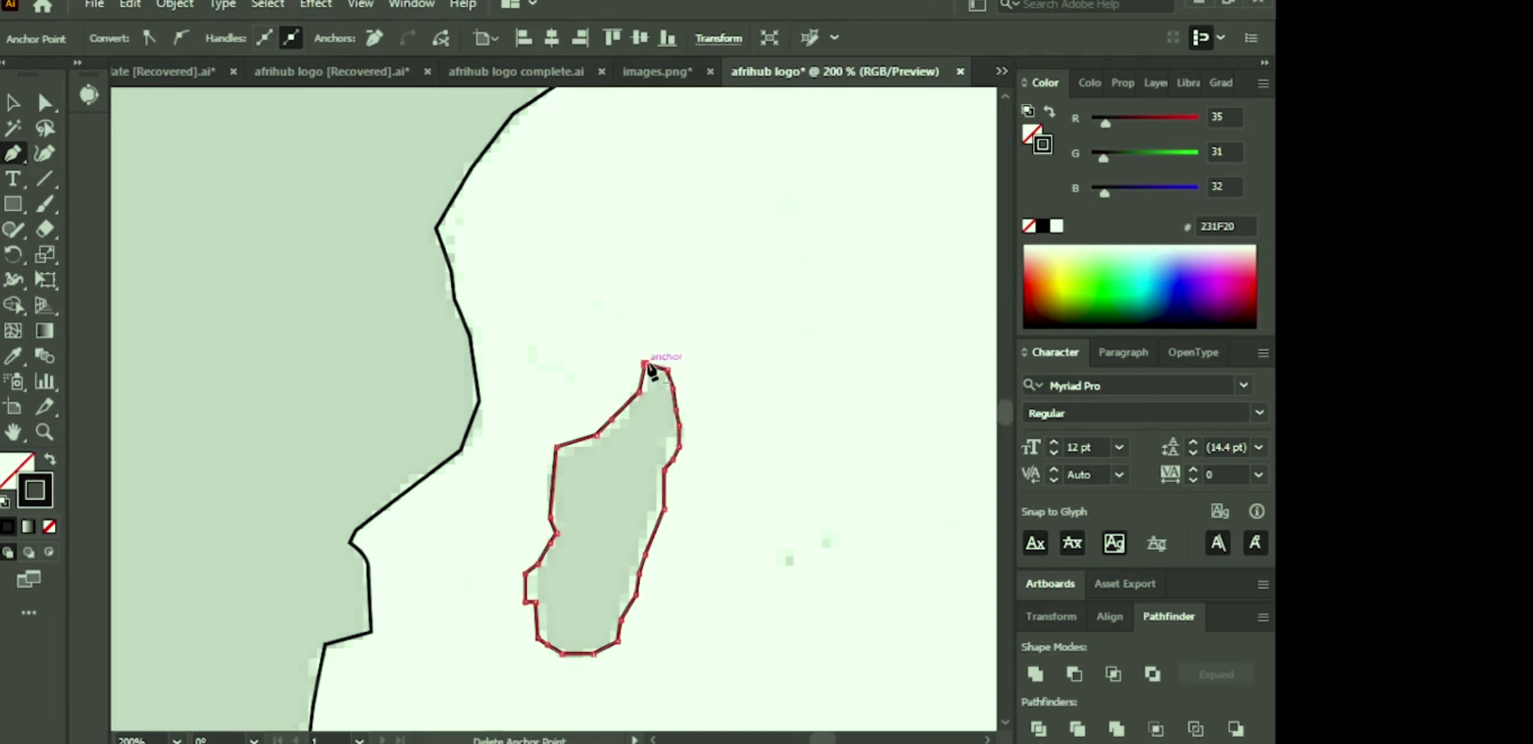
{"action": "left_click", "coordinate": [645, 364]}
Step: Hide the locked reference map on Layer 1 and deselect the Madagascar outline with the Selection tool
{"action": "scroll", "coordinate": [548, 341], "scroll_direction": "down", "scroll_amount": 5}
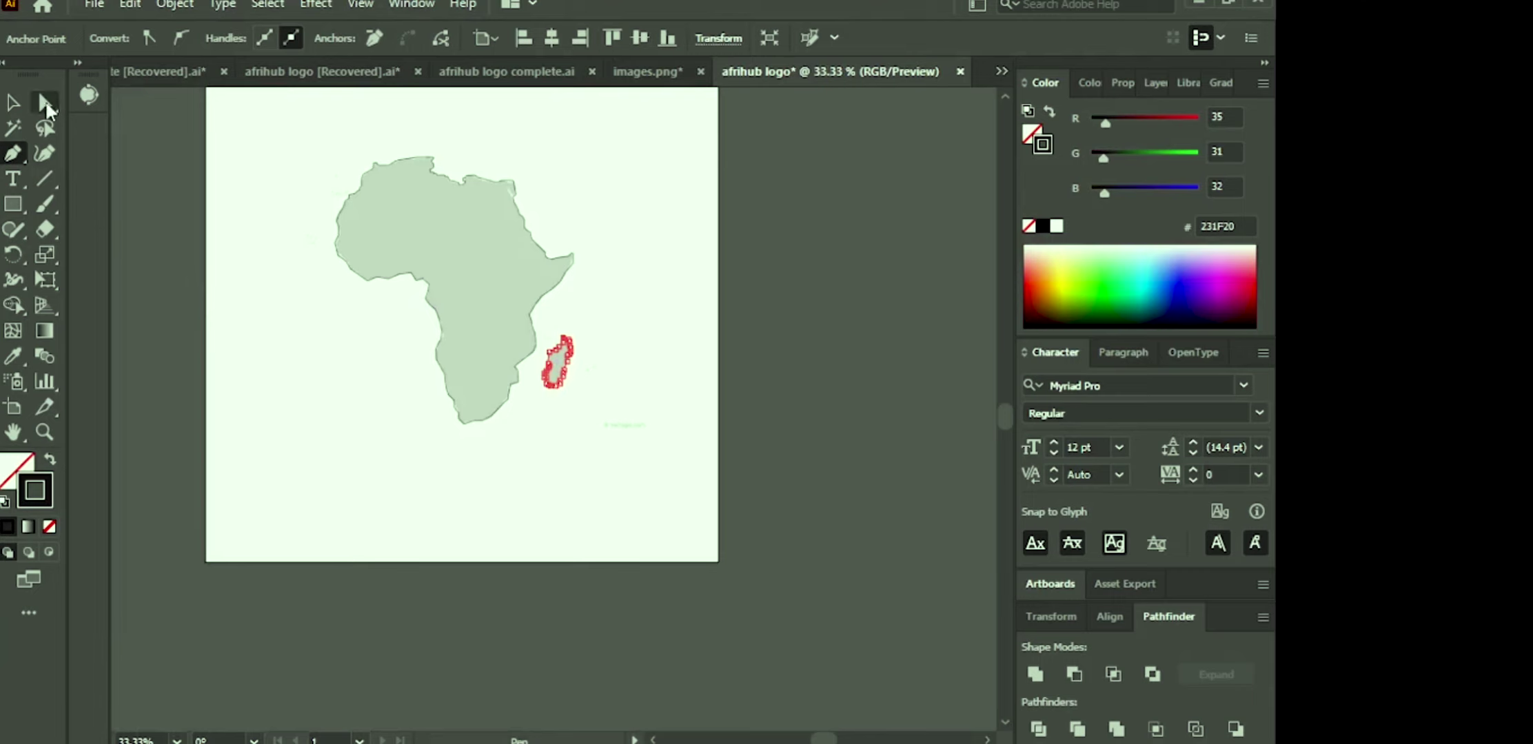
{"action": "key", "text": "v"}
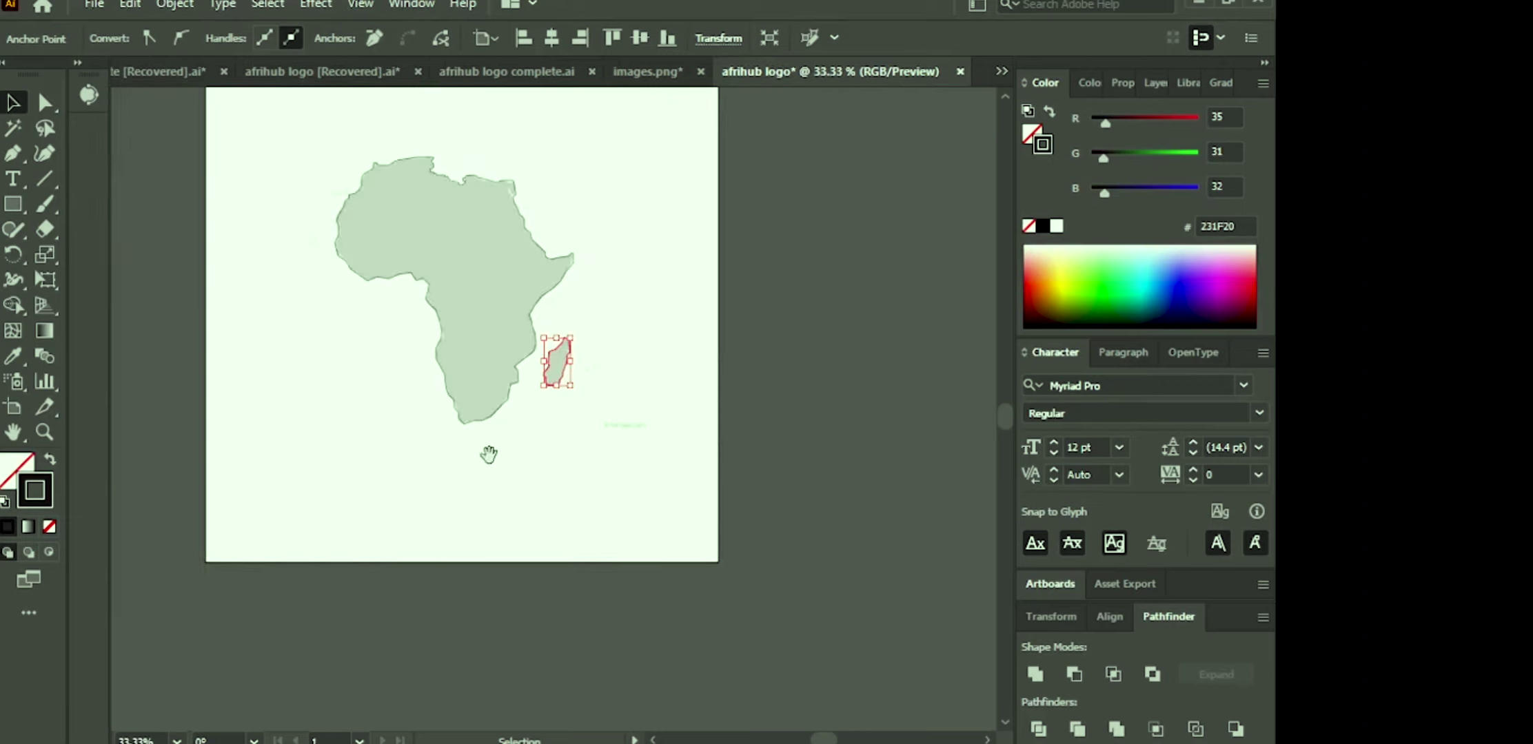
{"action": "left_click_drag", "start_coordinate": [458, 363], "coordinate": [553, 494]}
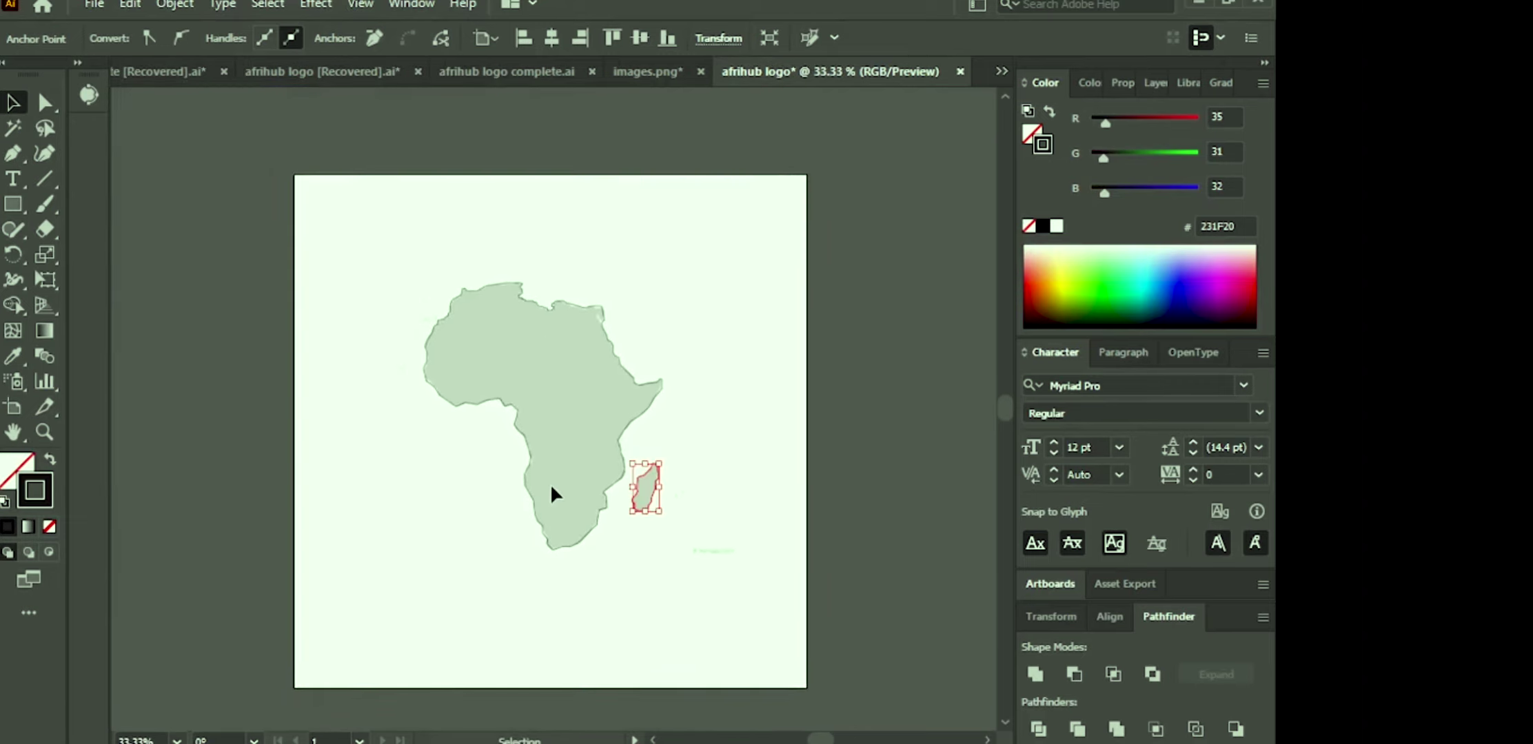
{"action": "left_click", "coordinate": [1149, 84]}
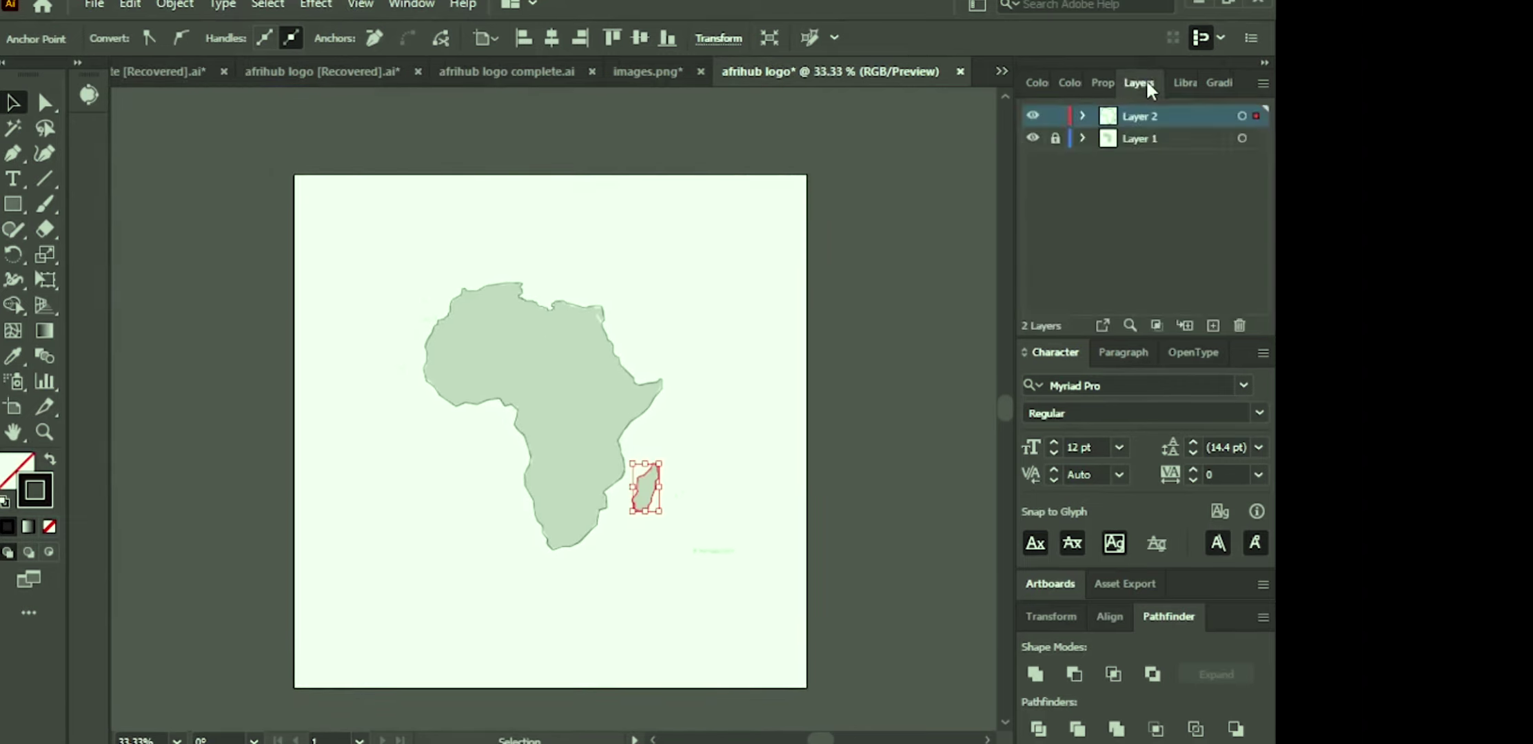
{"action": "left_click", "coordinate": [1033, 138]}
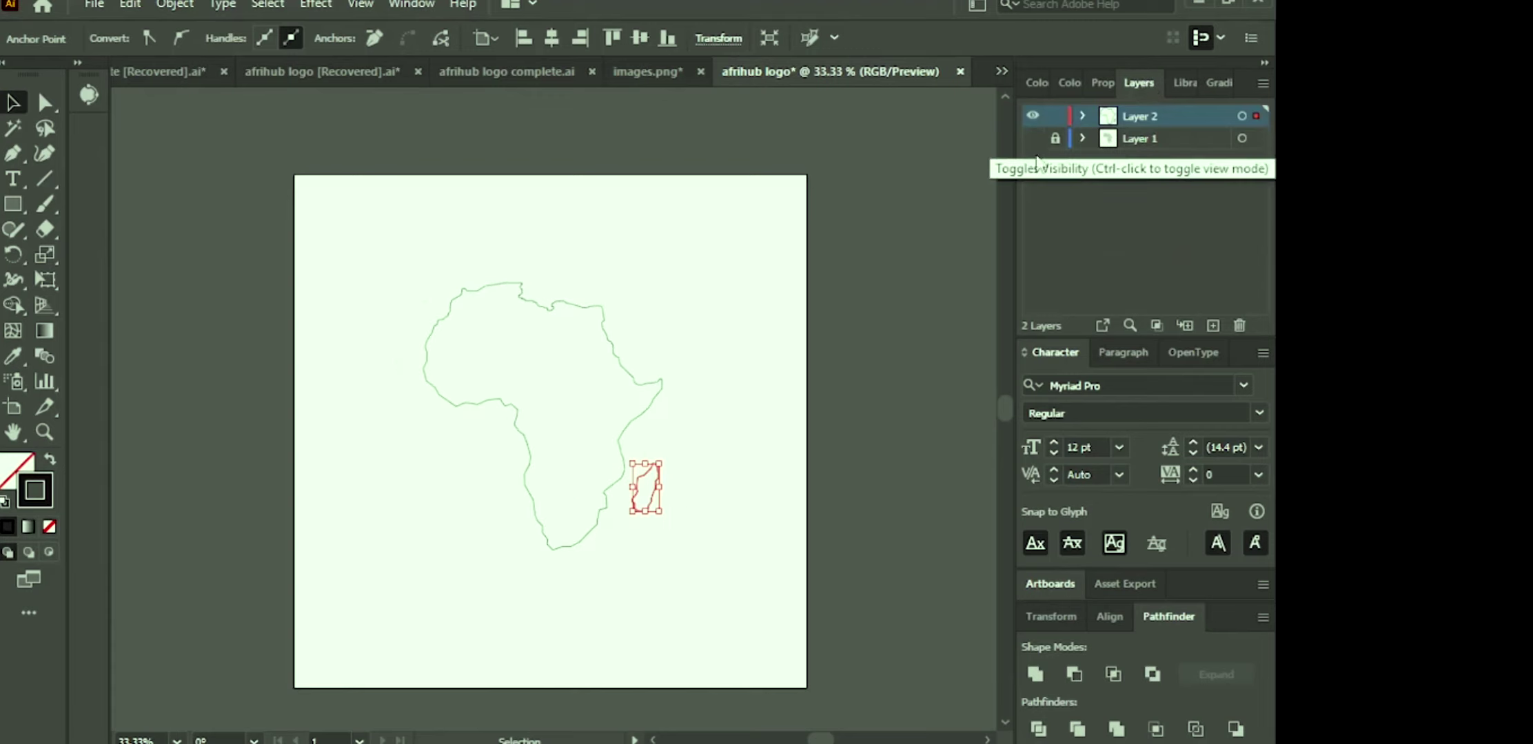
{"action": "left_click", "coordinate": [658, 616]}
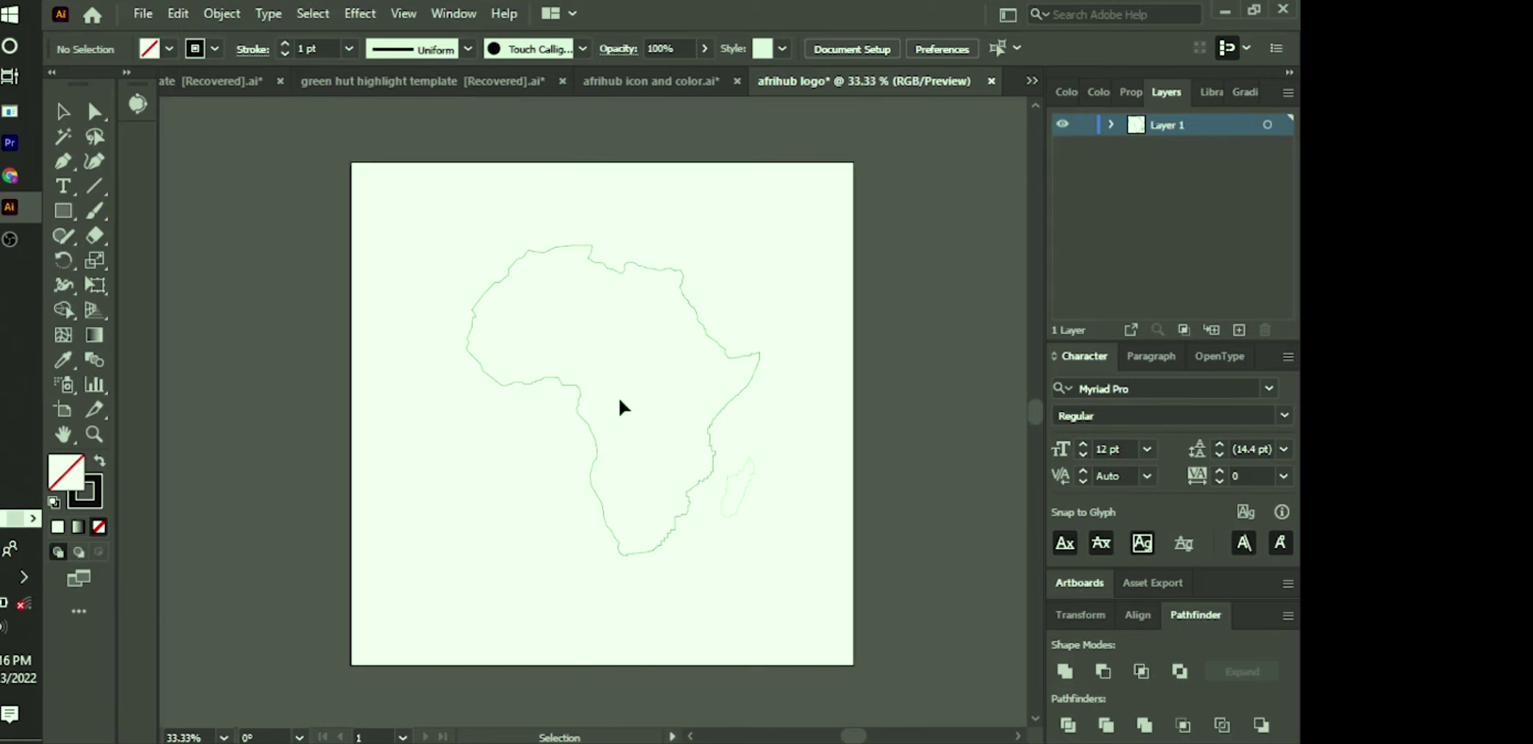
Step: Give the Africa outline a solid fill and set its fill color to 5E5D5D
{"action": "left_click", "coordinate": [559, 391]}
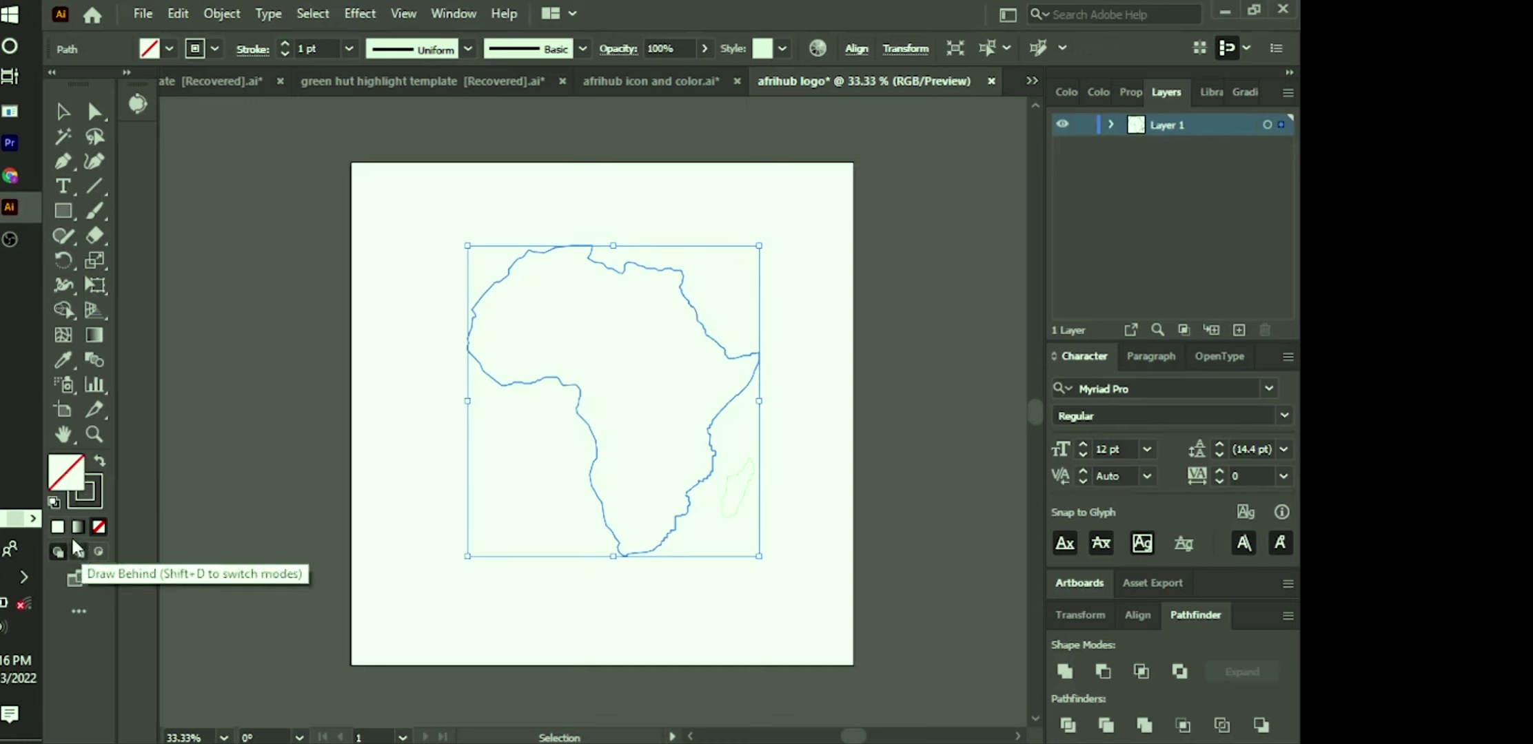
{"action": "left_click", "coordinate": [82, 496]}
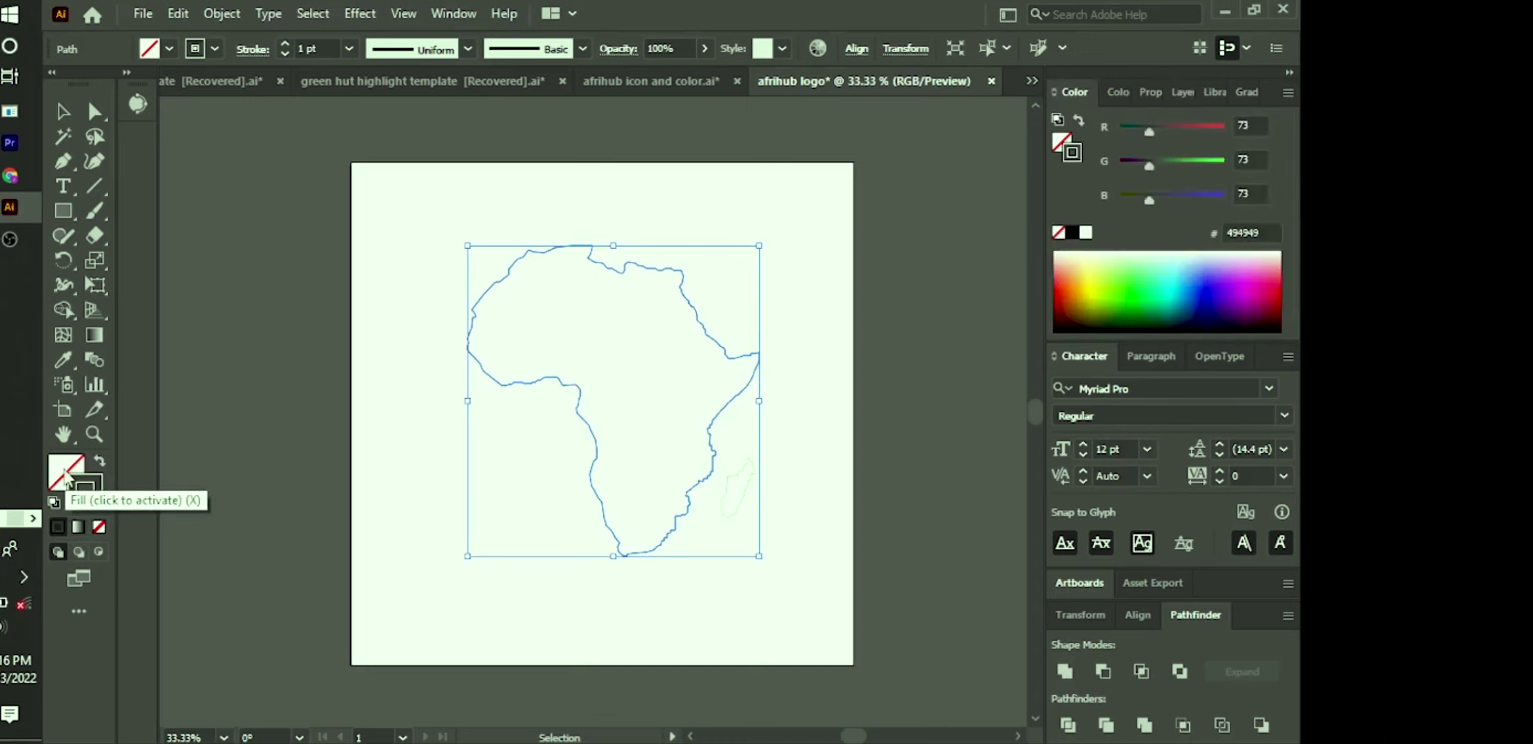
{"action": "left_click", "coordinate": [59, 526]}
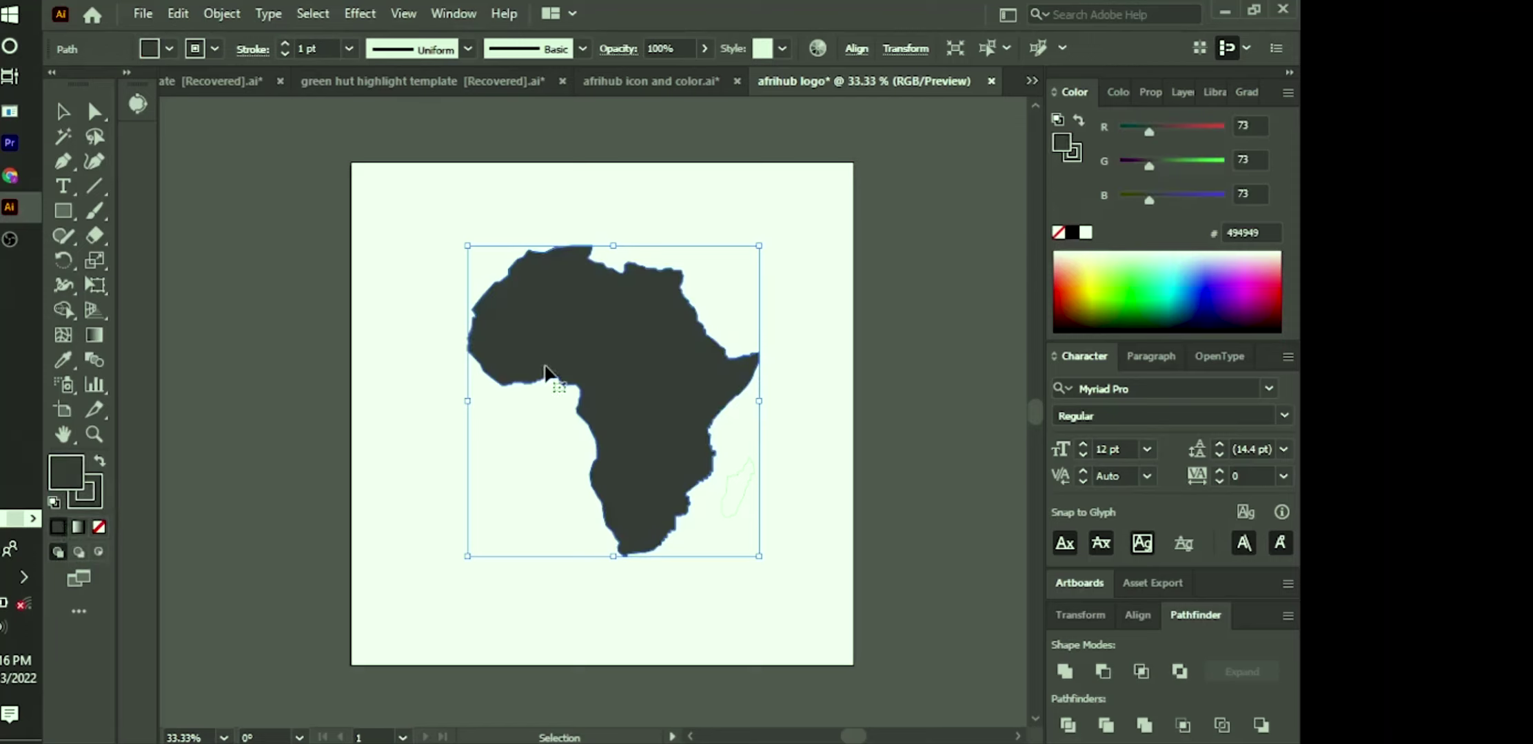
{"action": "left_click", "coordinate": [388, 301]}
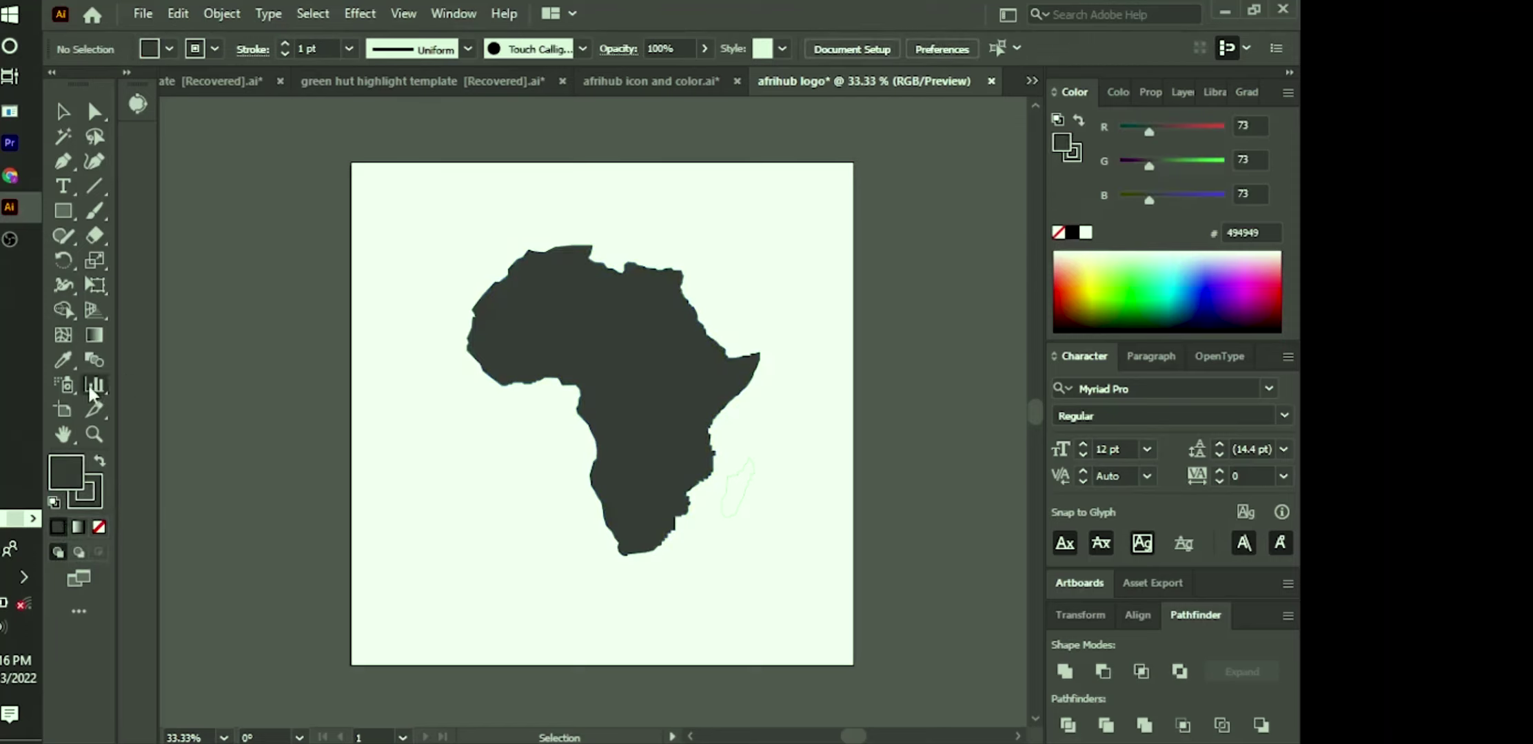
{"action": "left_click", "coordinate": [628, 367]}
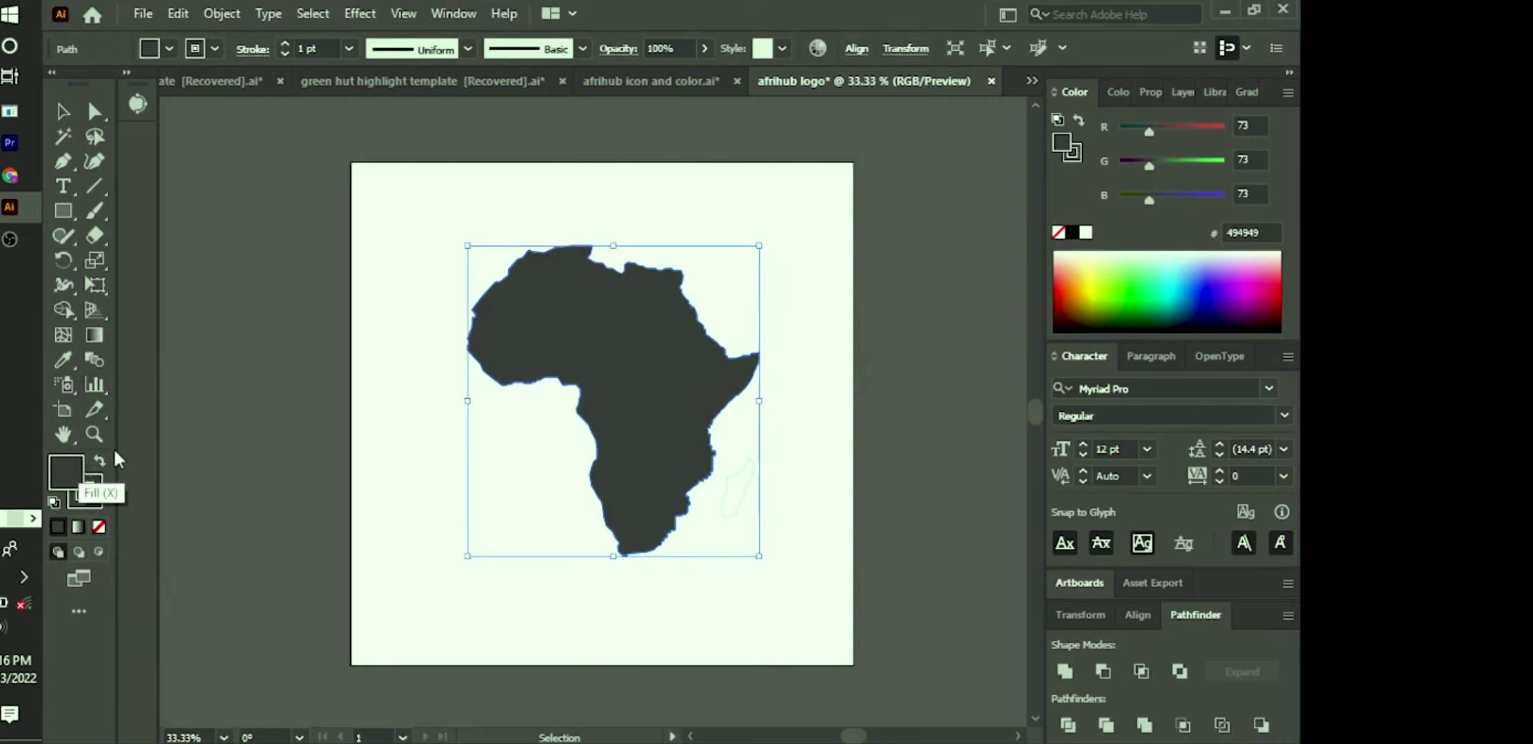
{"action": "double_click", "coordinate": [69, 472]}
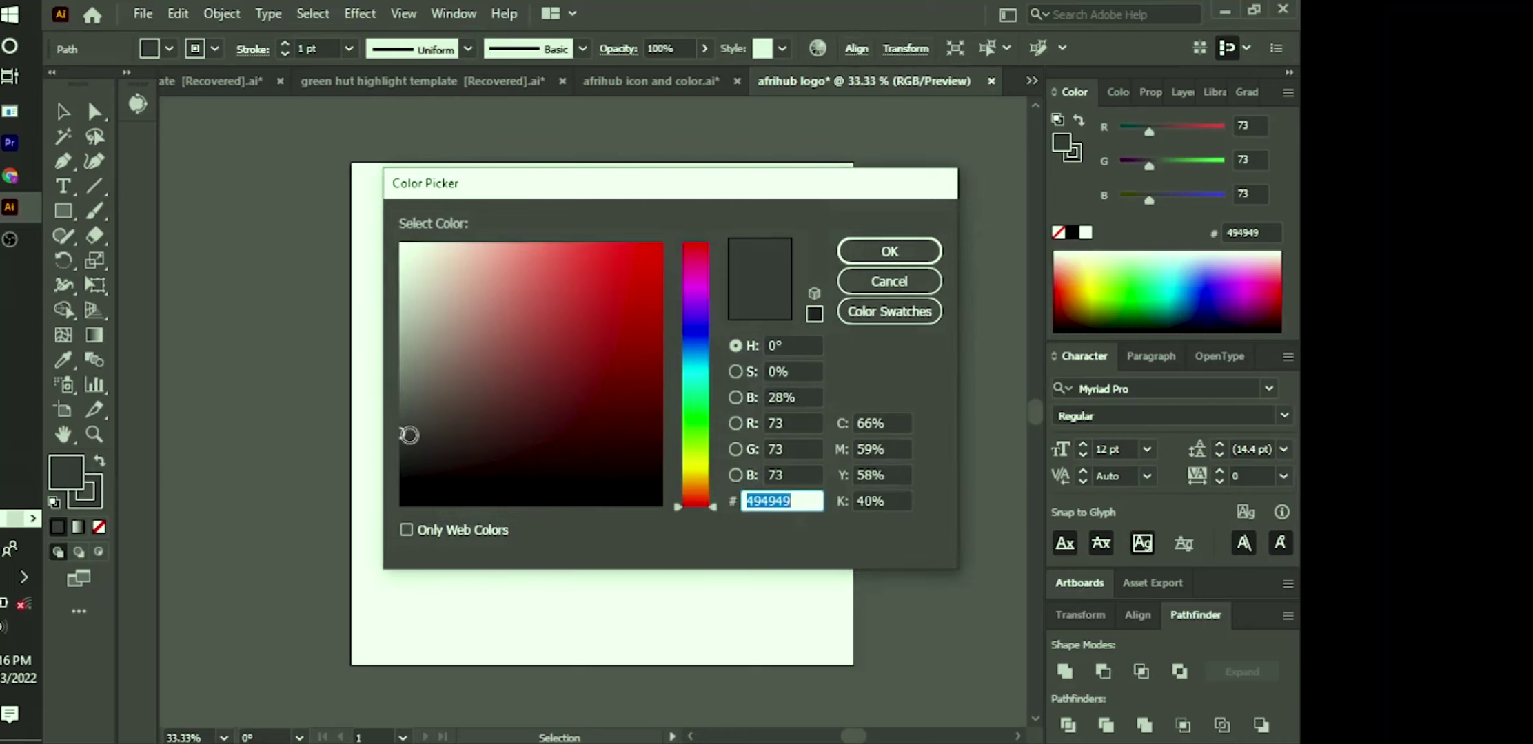
{"action": "left_click_drag", "start_coordinate": [408, 435], "coordinate": [403, 409]}
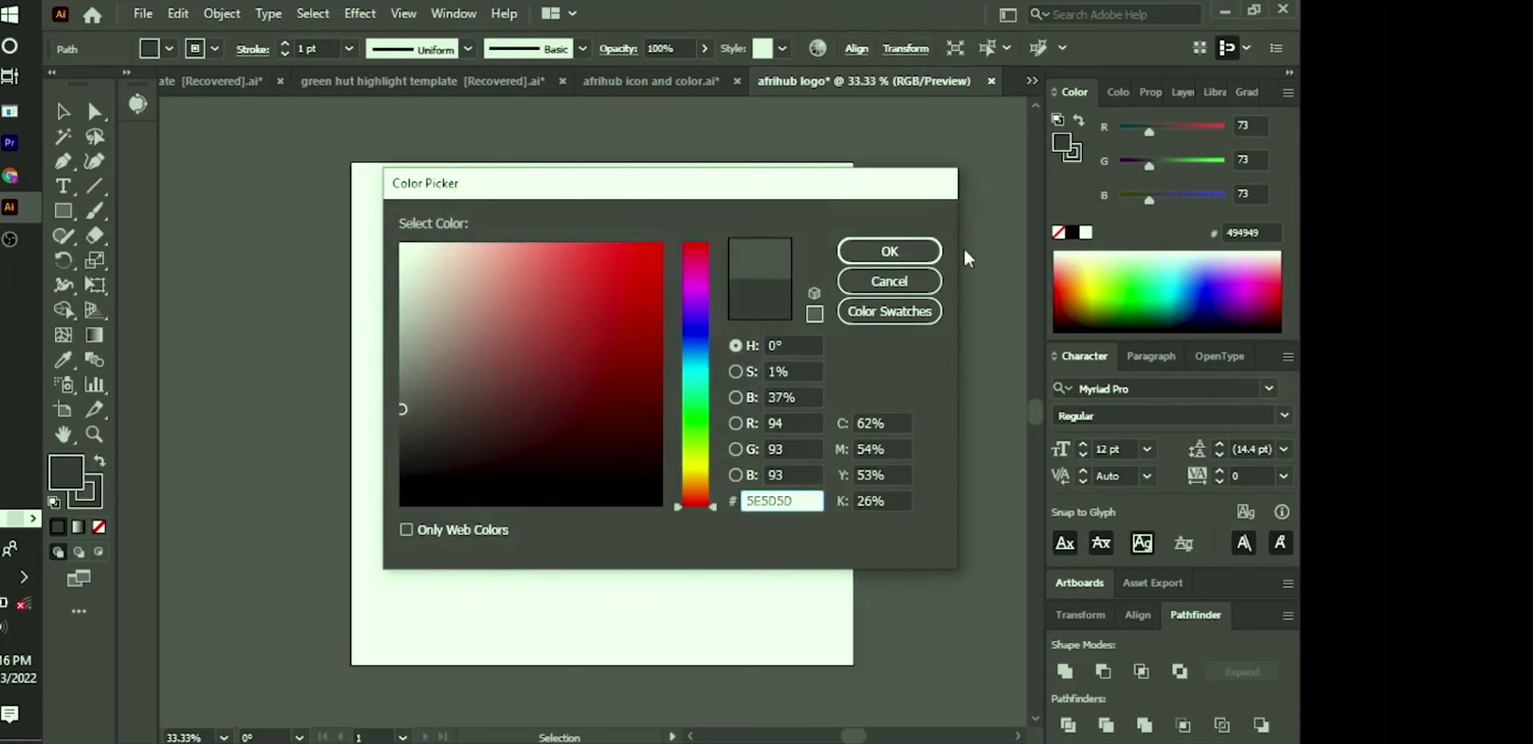
{"action": "left_click", "coordinate": [896, 253]}
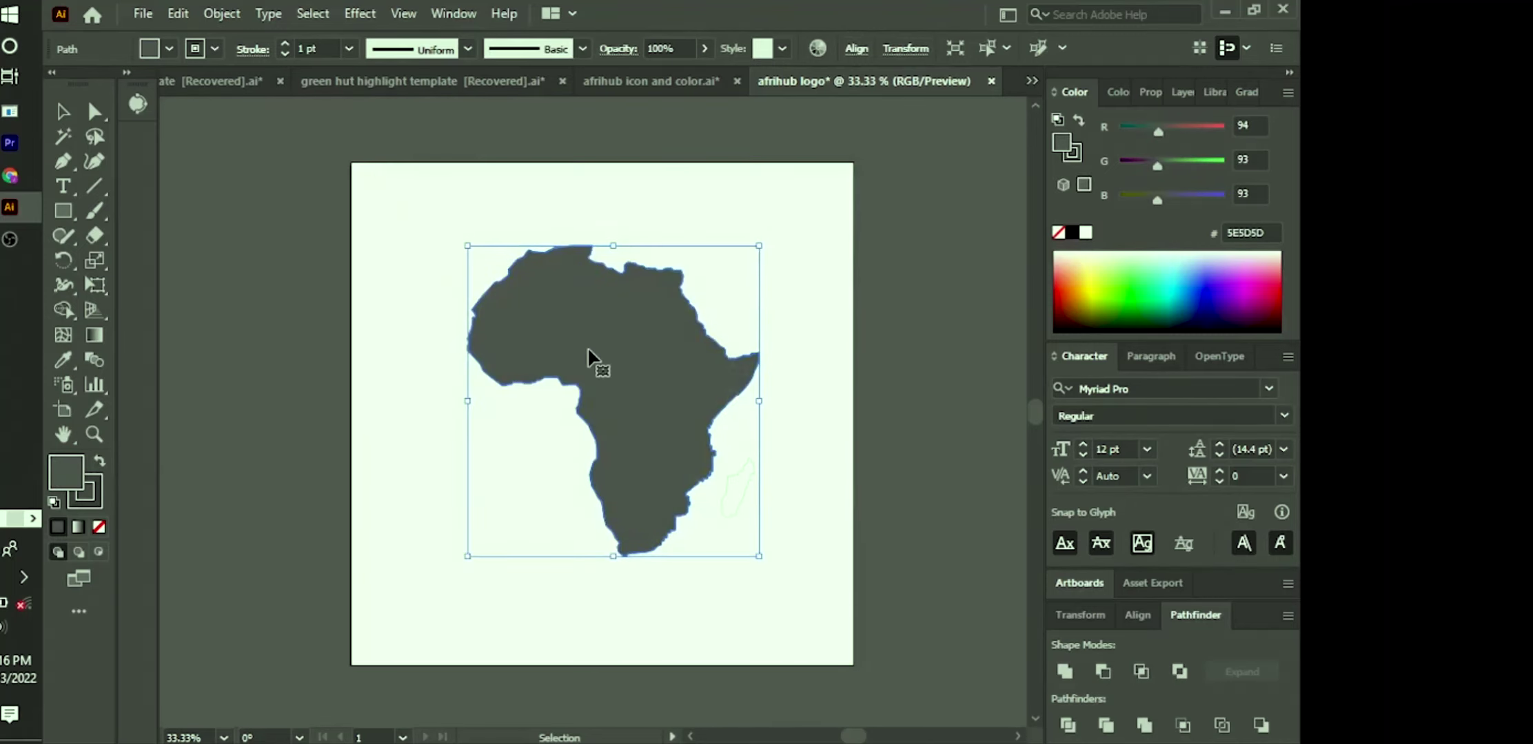
{"action": "double_click", "coordinate": [539, 366]}
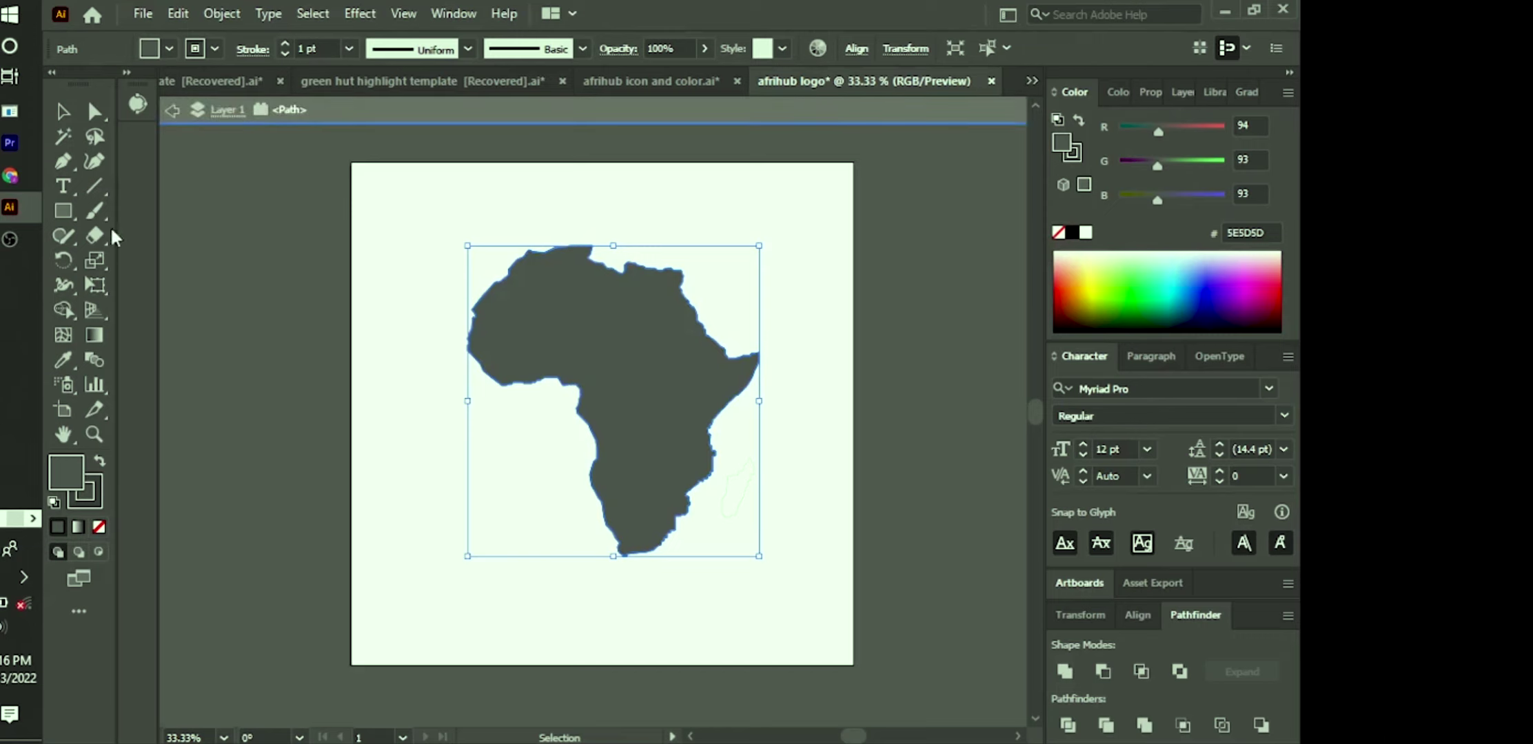
{"action": "left_click", "coordinate": [175, 126]}
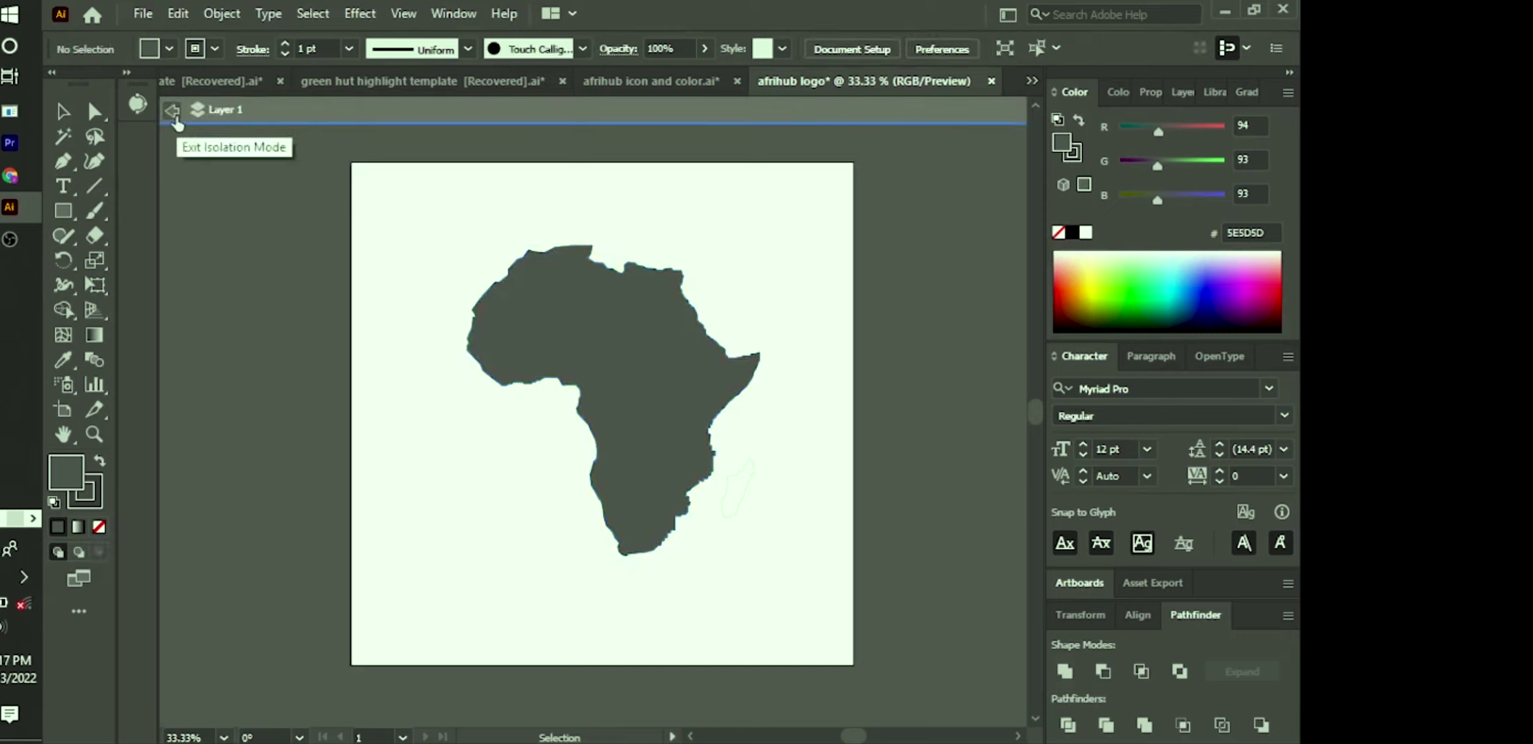
{"action": "left_click", "coordinate": [172, 110]}
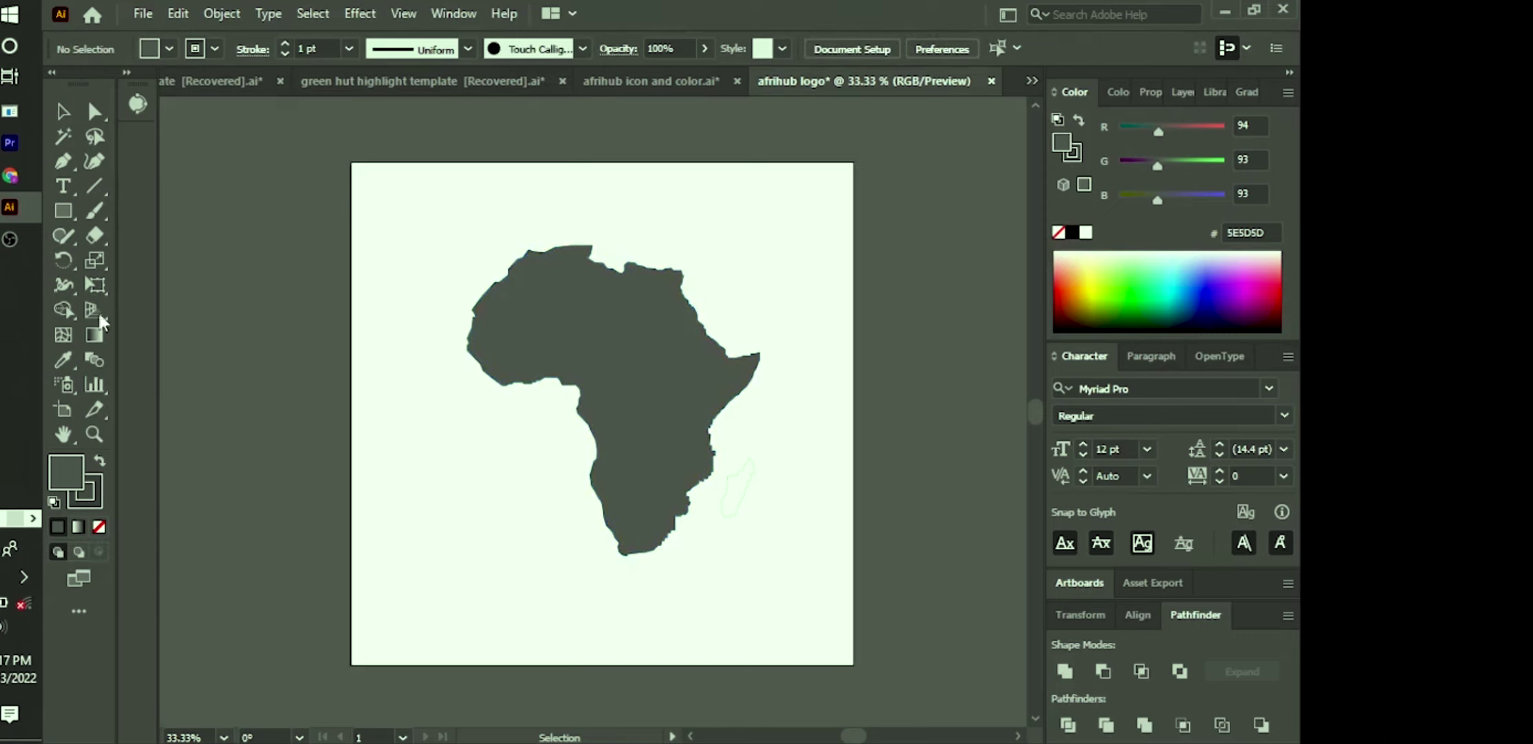
Step: Set the active fill color to 666666 with no object selected
{"action": "double_click", "coordinate": [72, 487]}
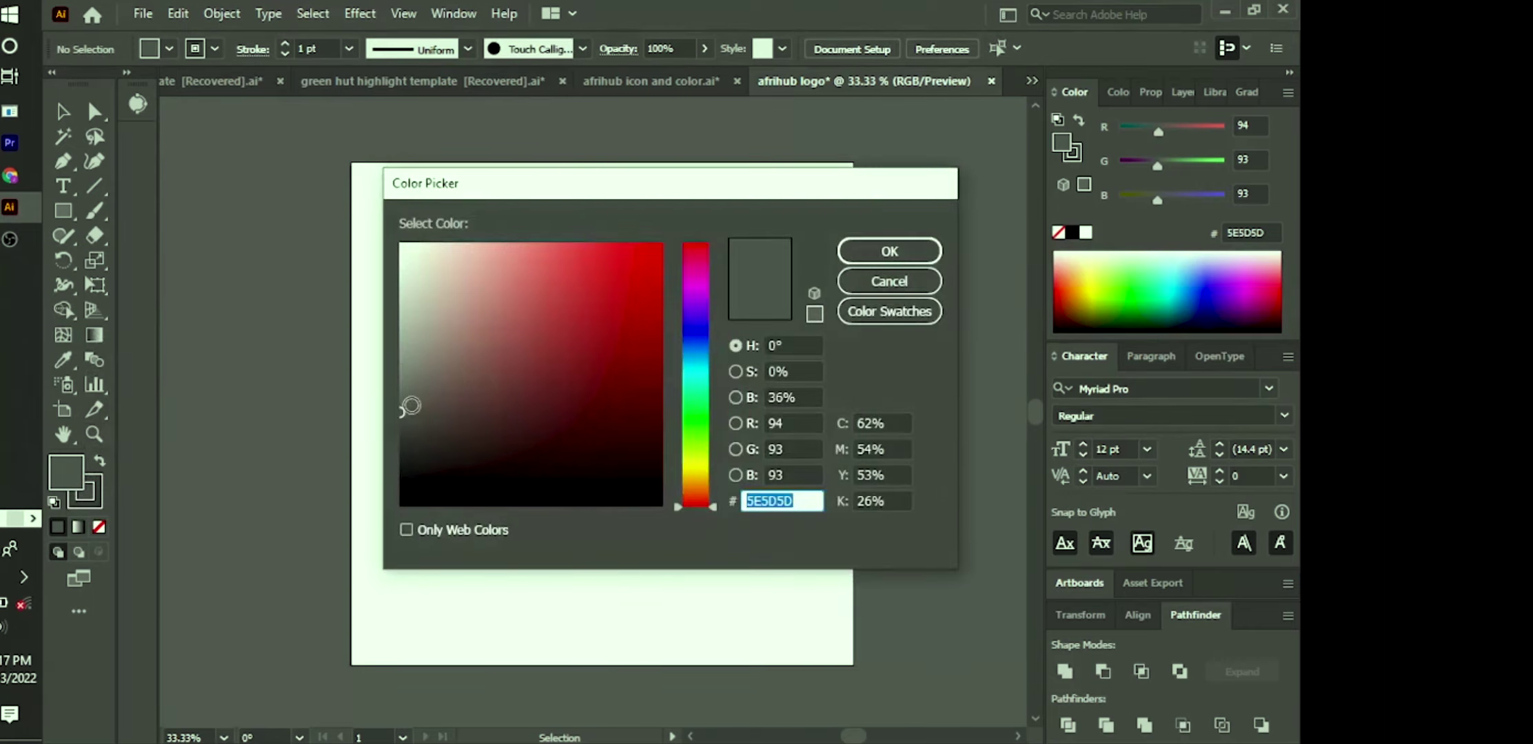
{"action": "type", "text": "666666"}
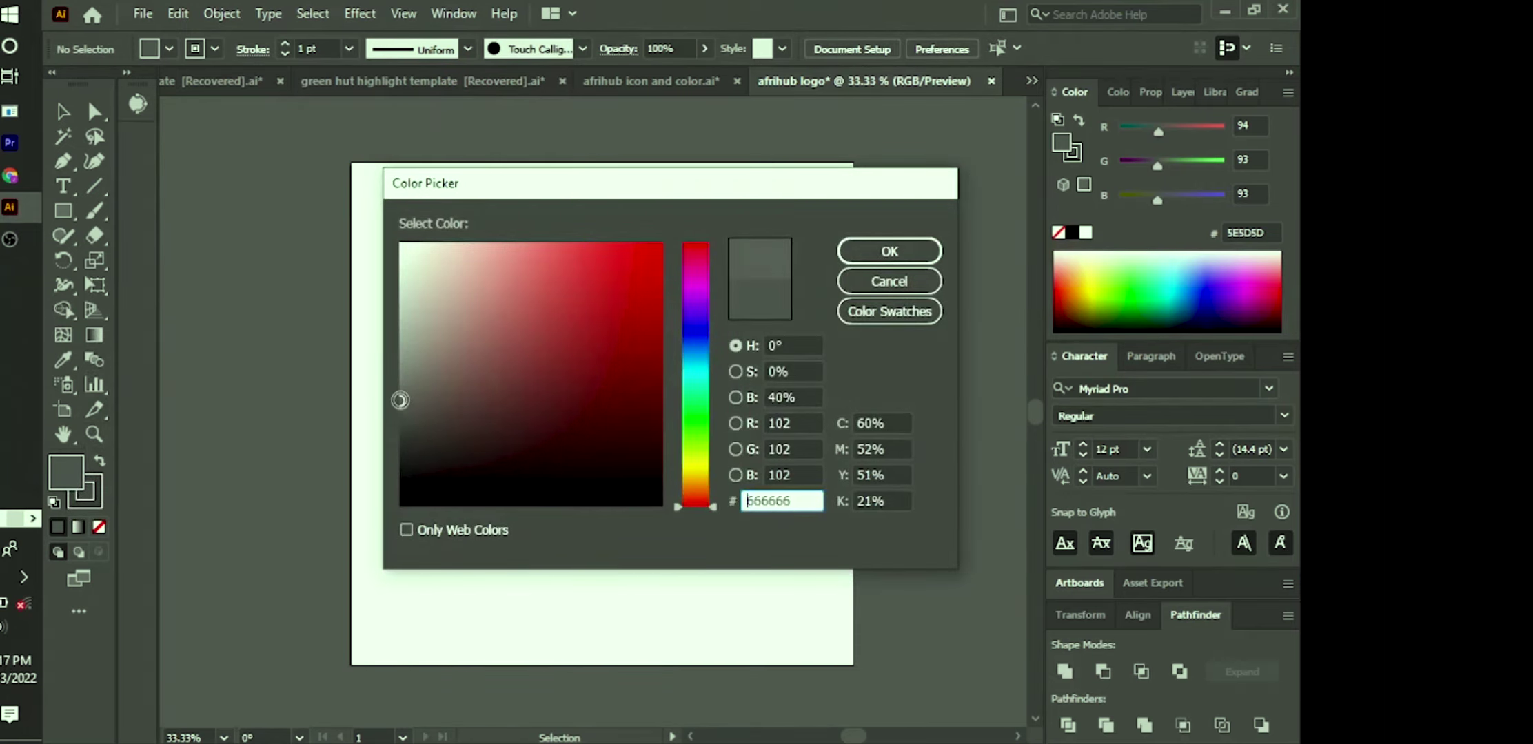
{"action": "left_click", "coordinate": [877, 250]}
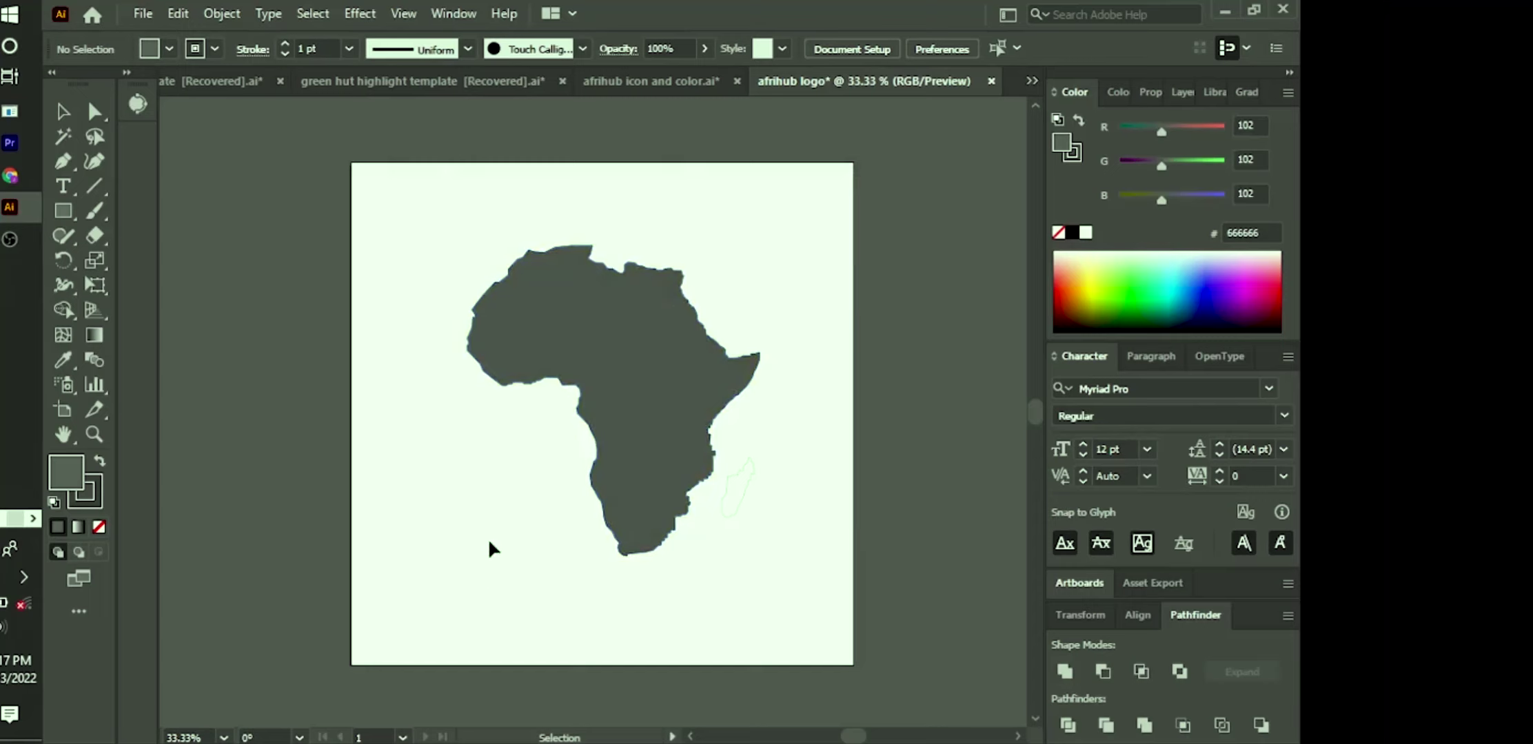
Step: Draw an unfilled circle with the Ellipse tool on the artboard southwest of Africa and move it up beside the continent's southwest coast
{"action": "key", "text": "space"}
{"action": "left_click_drag", "start_coordinate": [493, 510], "coordinate": [475, 556]}
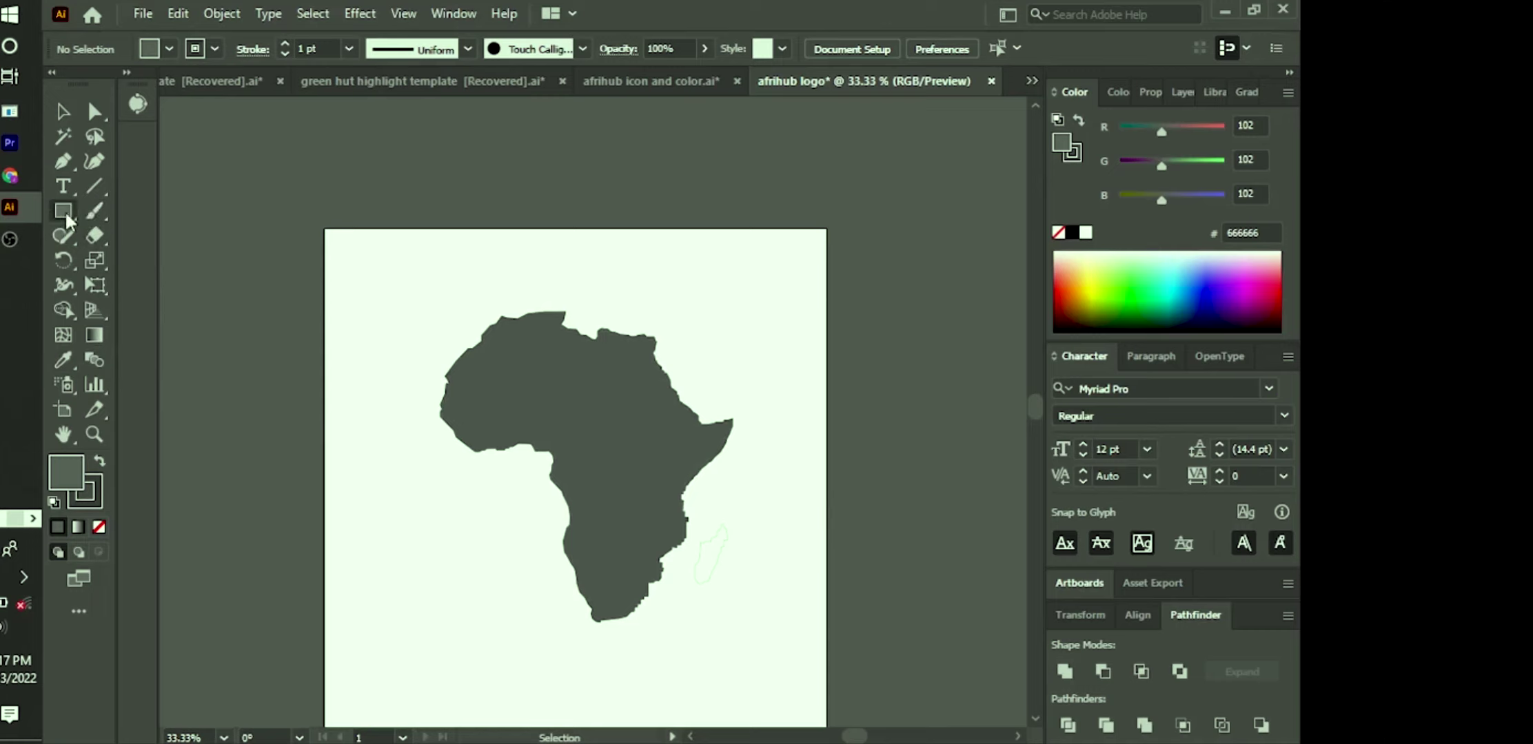
{"action": "left_click_drag", "start_coordinate": [67, 219], "coordinate": [165, 262]}
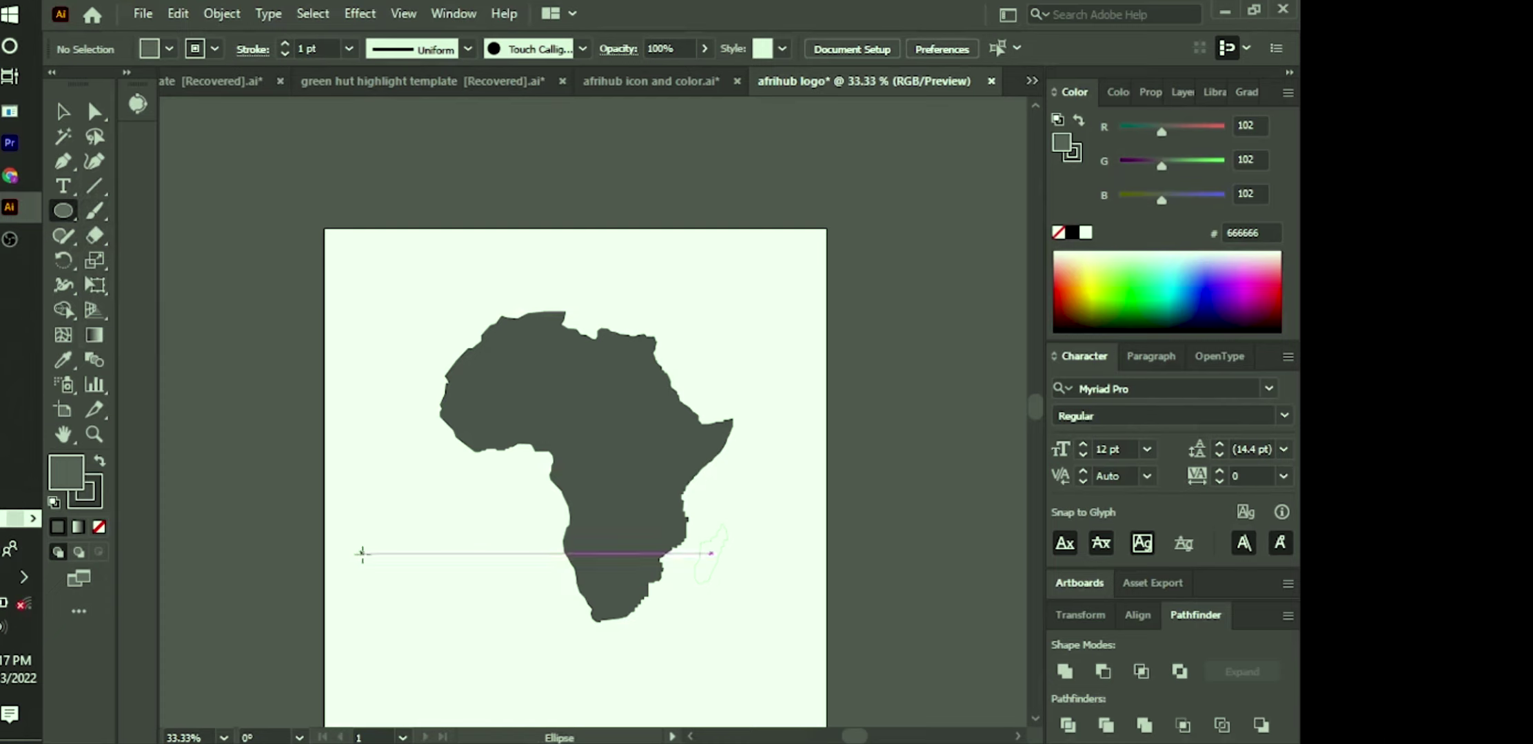
{"action": "left_click_drag", "start_coordinate": [363, 552], "coordinate": [547, 710]}
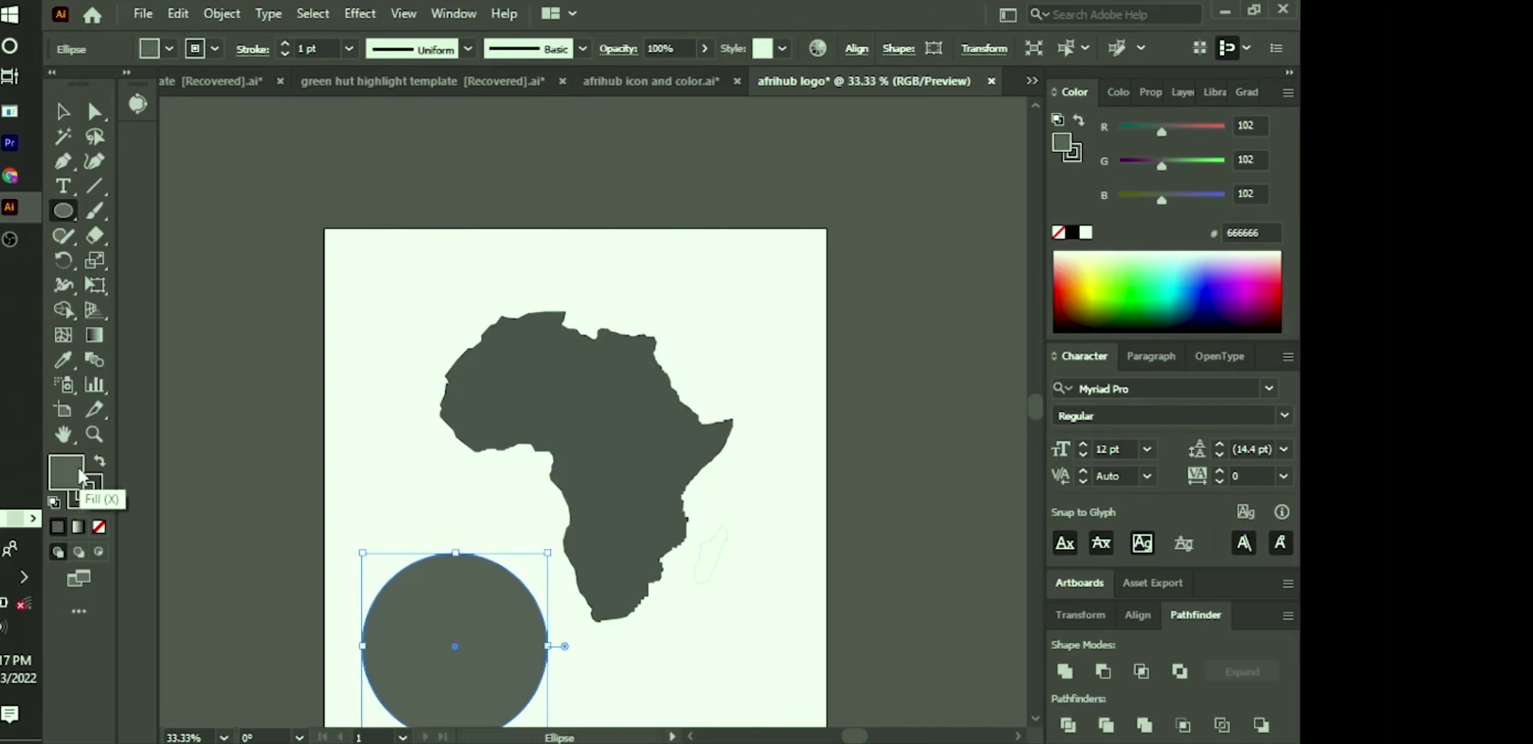
{"action": "left_click", "coordinate": [96, 529]}
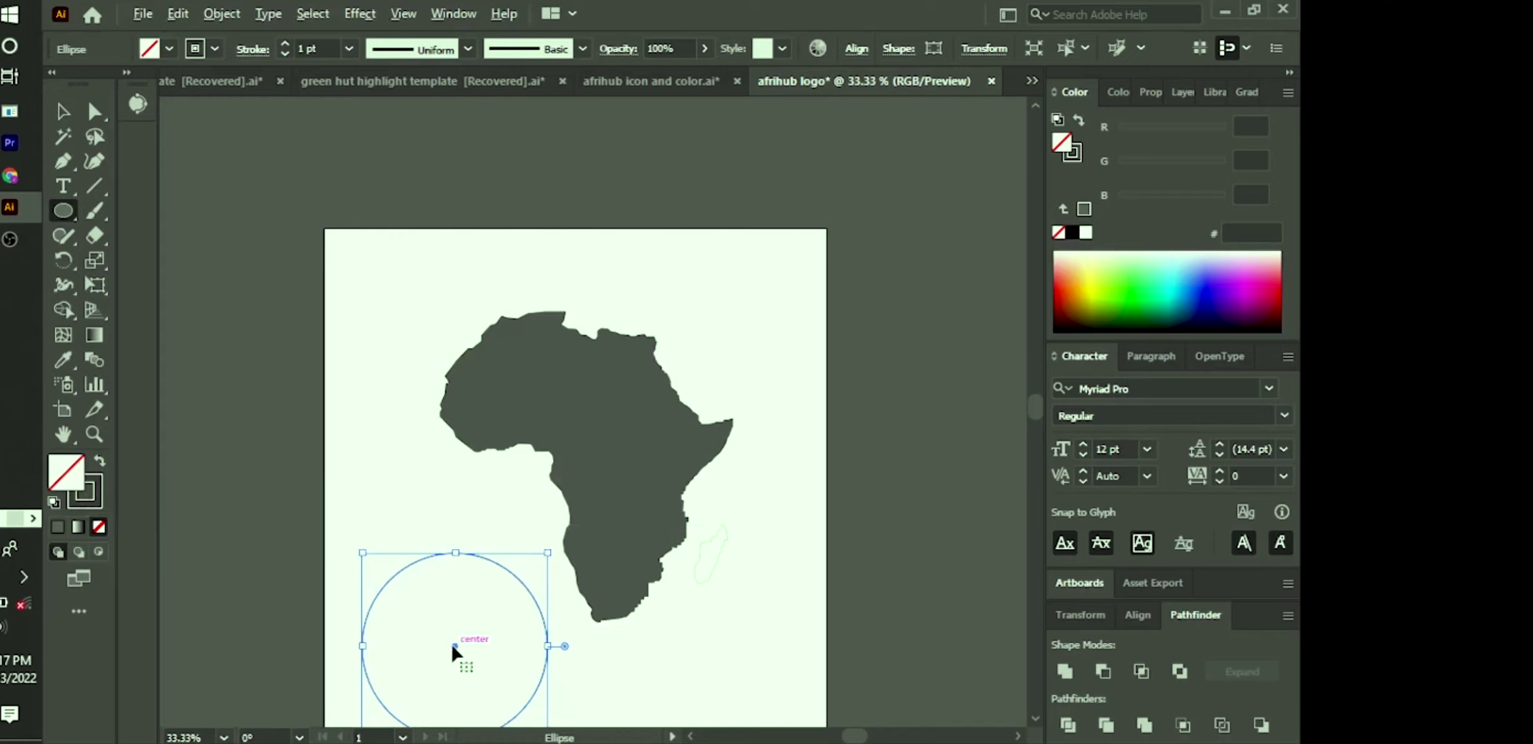
{"action": "left_click_drag", "start_coordinate": [491, 687], "coordinate": [445, 587]}
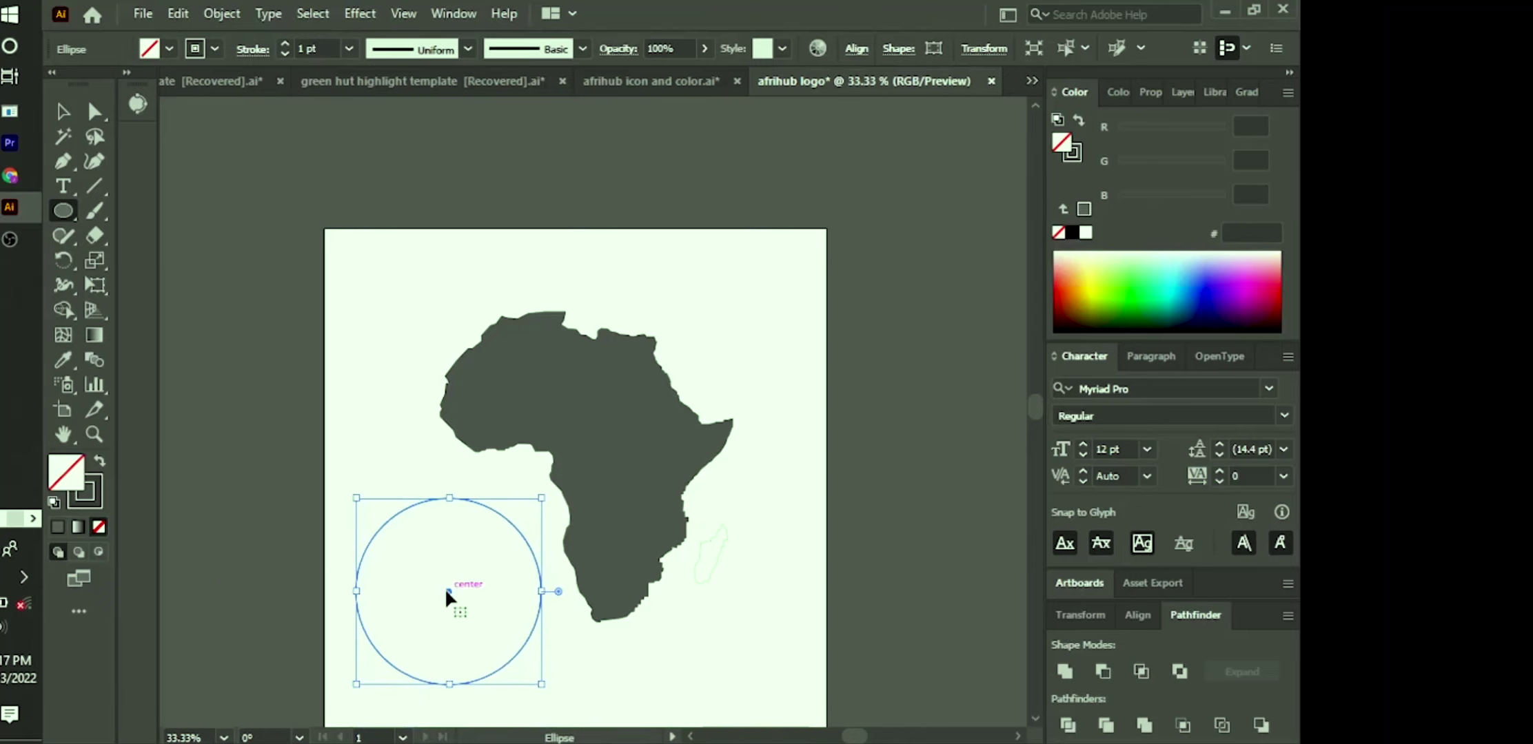
Step: Duplicate the circle, delete the surplus copy and center the remaining copy on the original circle
{"action": "left_click", "coordinate": [62, 112]}
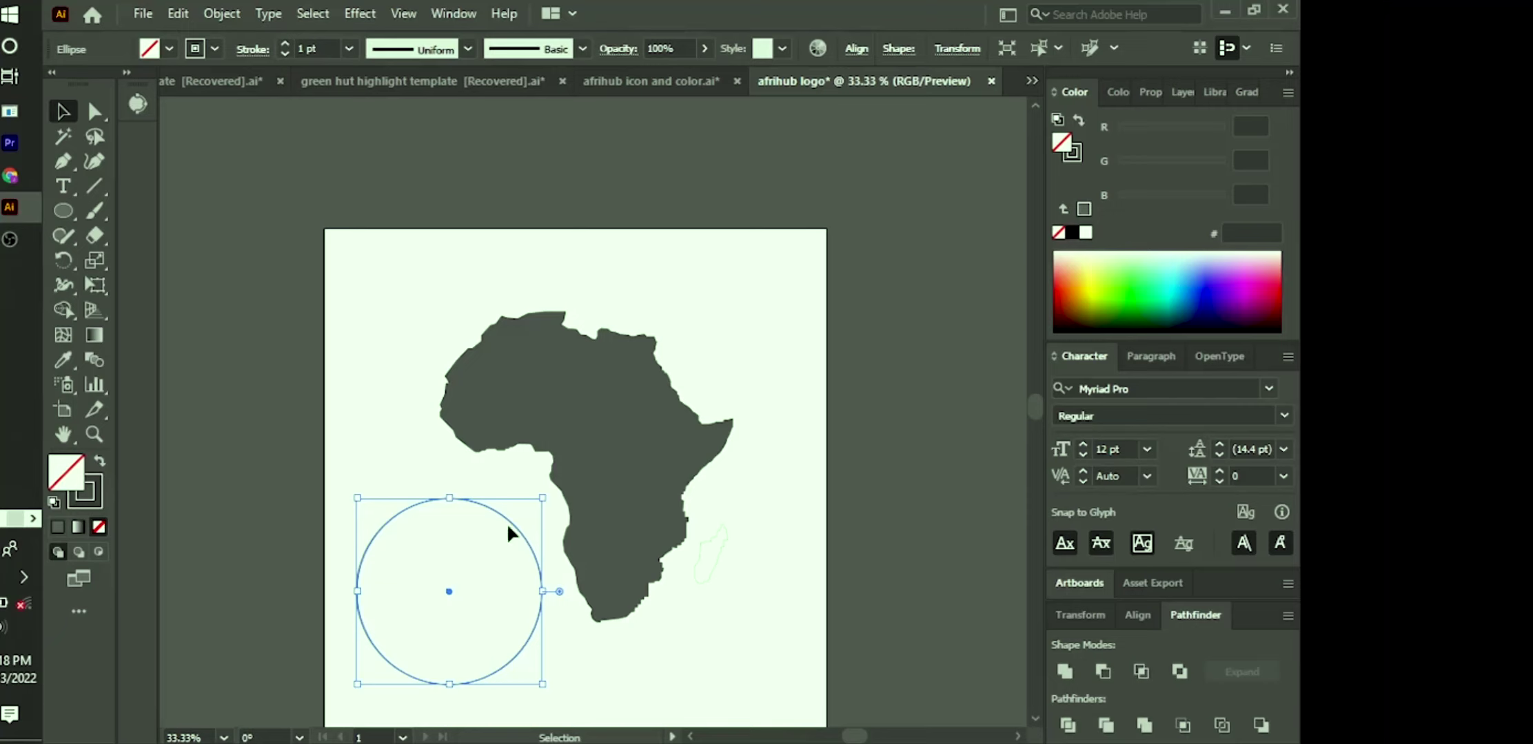
{"action": "left_click_drag", "start_coordinate": [515, 522], "coordinate": [582, 578]}
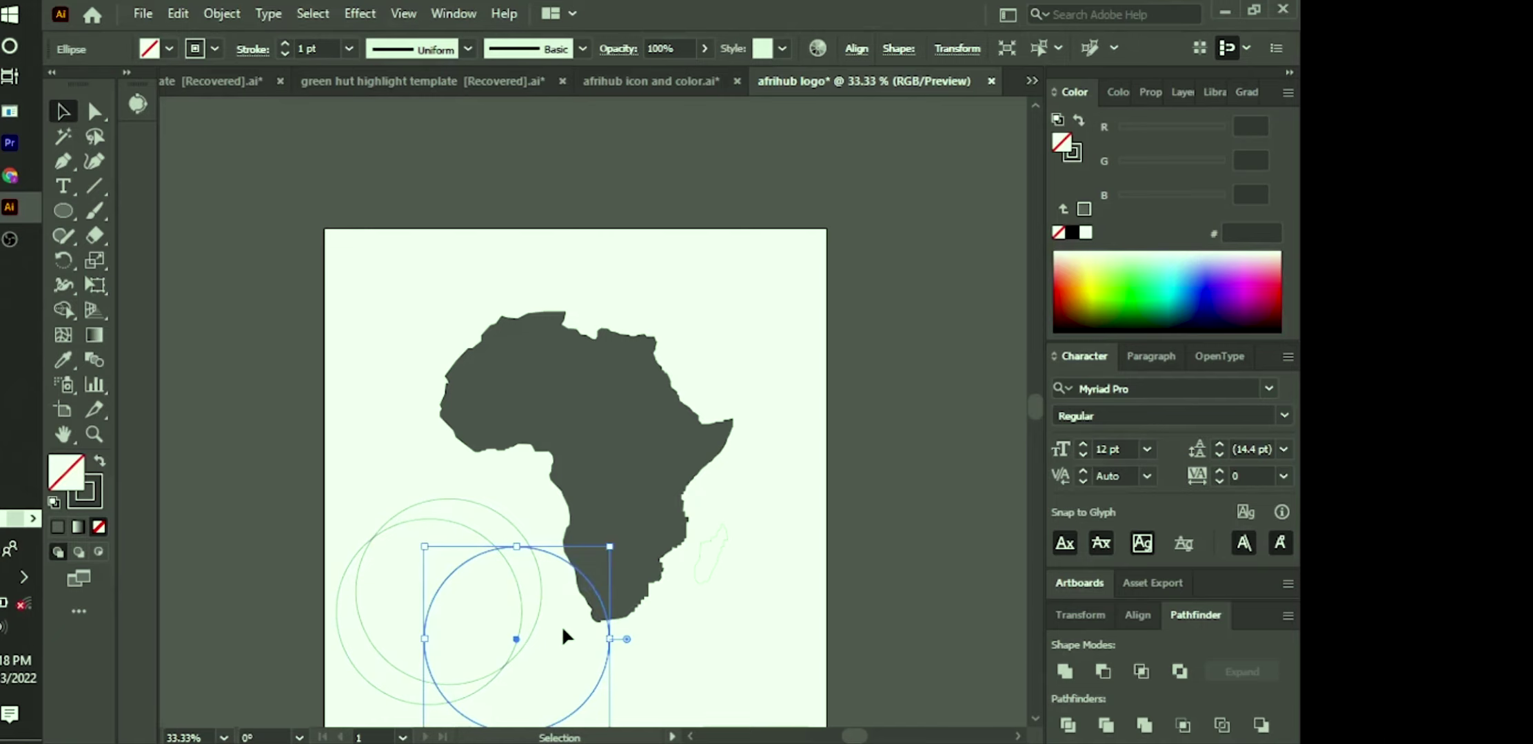
{"action": "key", "text": "Delete"}
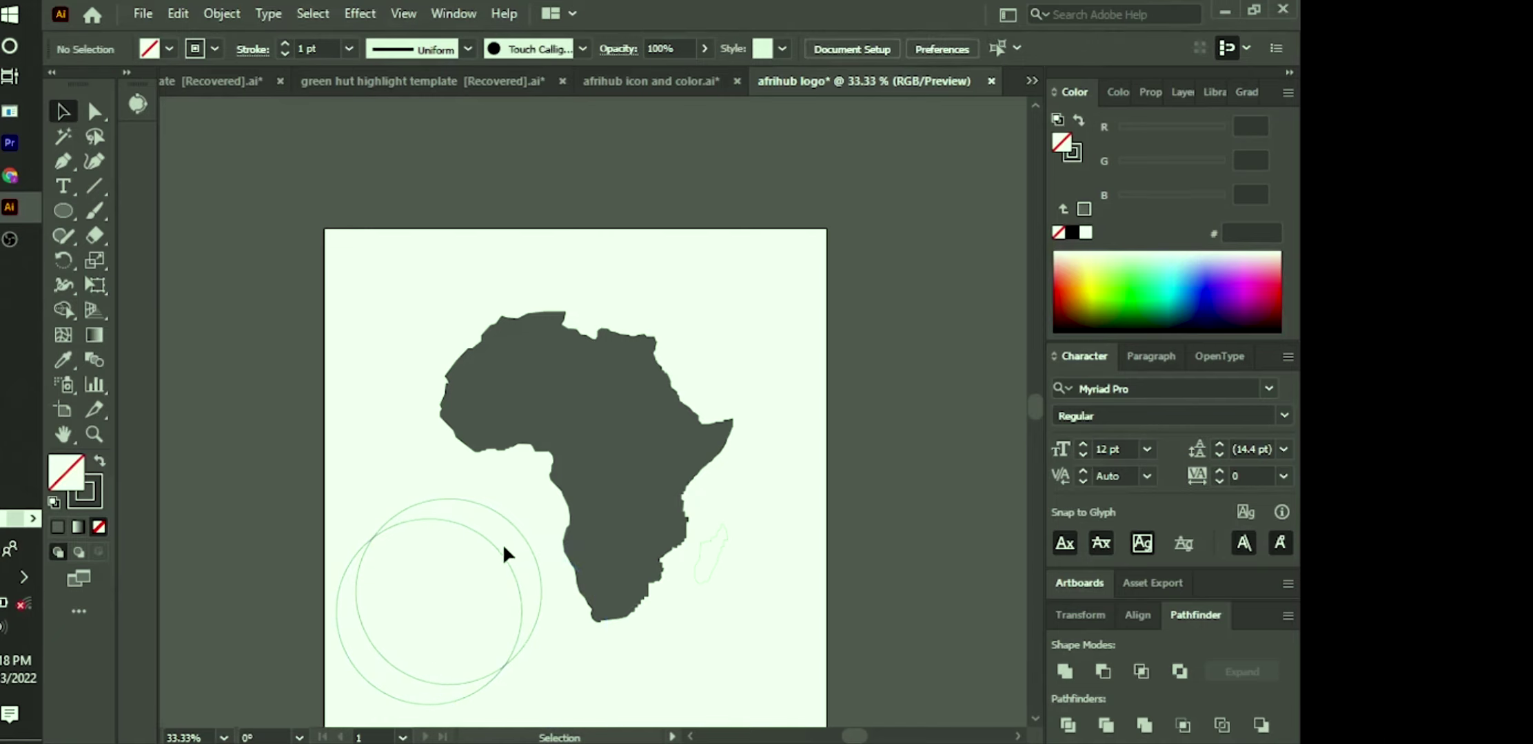
{"action": "mouse_move", "coordinate": [496, 549]}
{"action": "left_mouse_down"}
{"action": "mouse_move", "coordinate": [517, 550]}
{"action": "mouse_move", "coordinate": [515, 530]}
{"action": "left_mouse_up"}
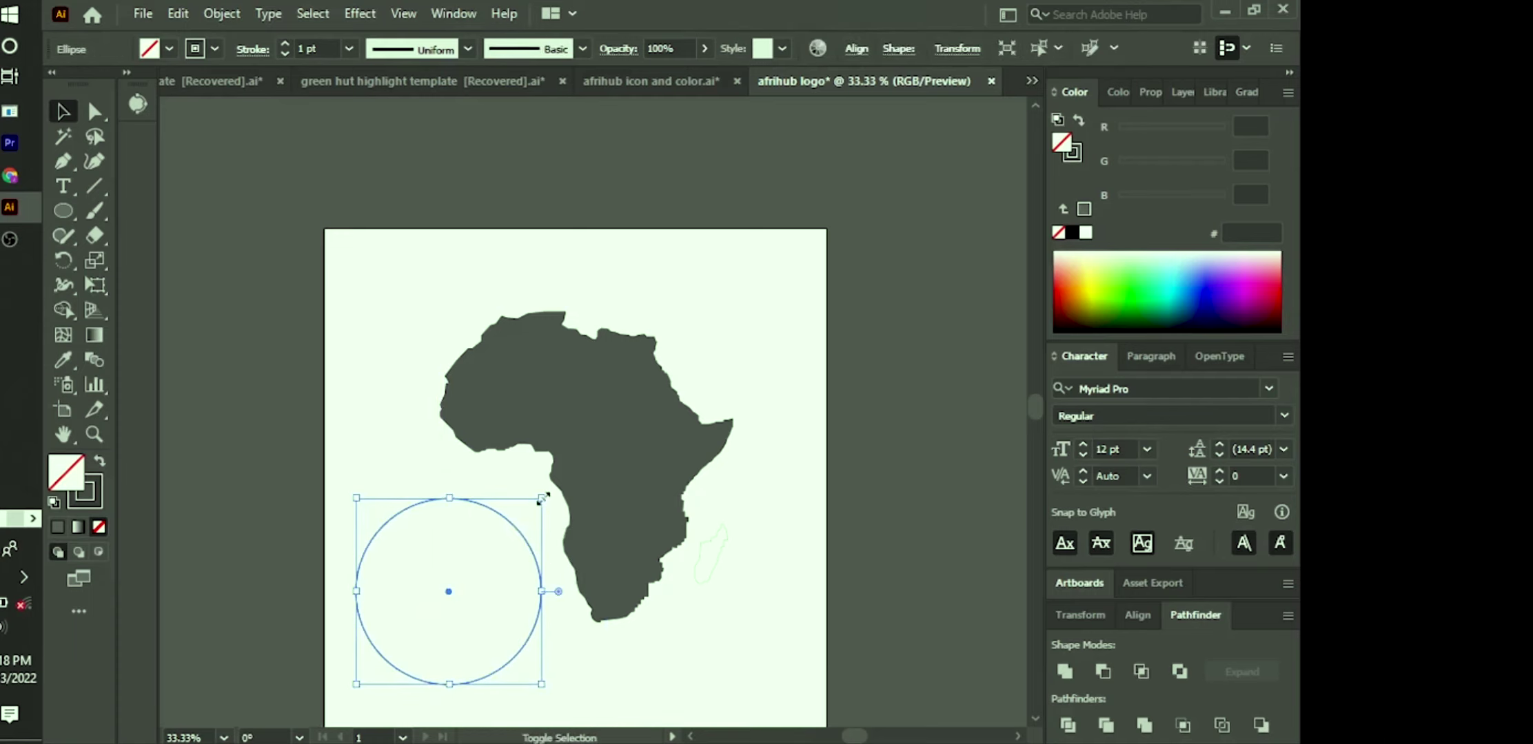
Step: Scale the copied circle down in two stages and recenter it inside the original to form concentric circles
{"action": "left_click_drag", "start_coordinate": [541, 499], "coordinate": [539, 525]}
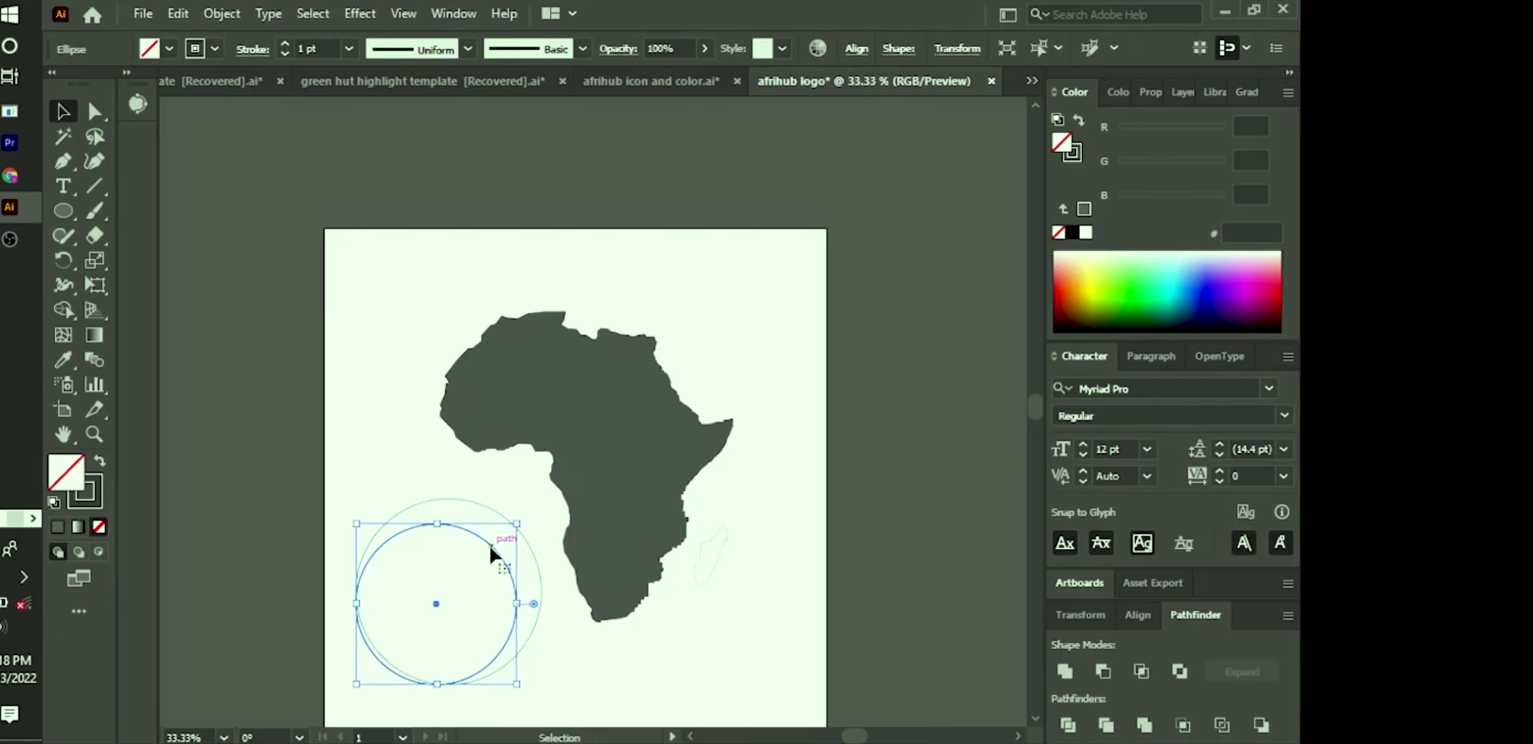
{"action": "left_click_drag", "start_coordinate": [488, 545], "coordinate": [501, 531]}
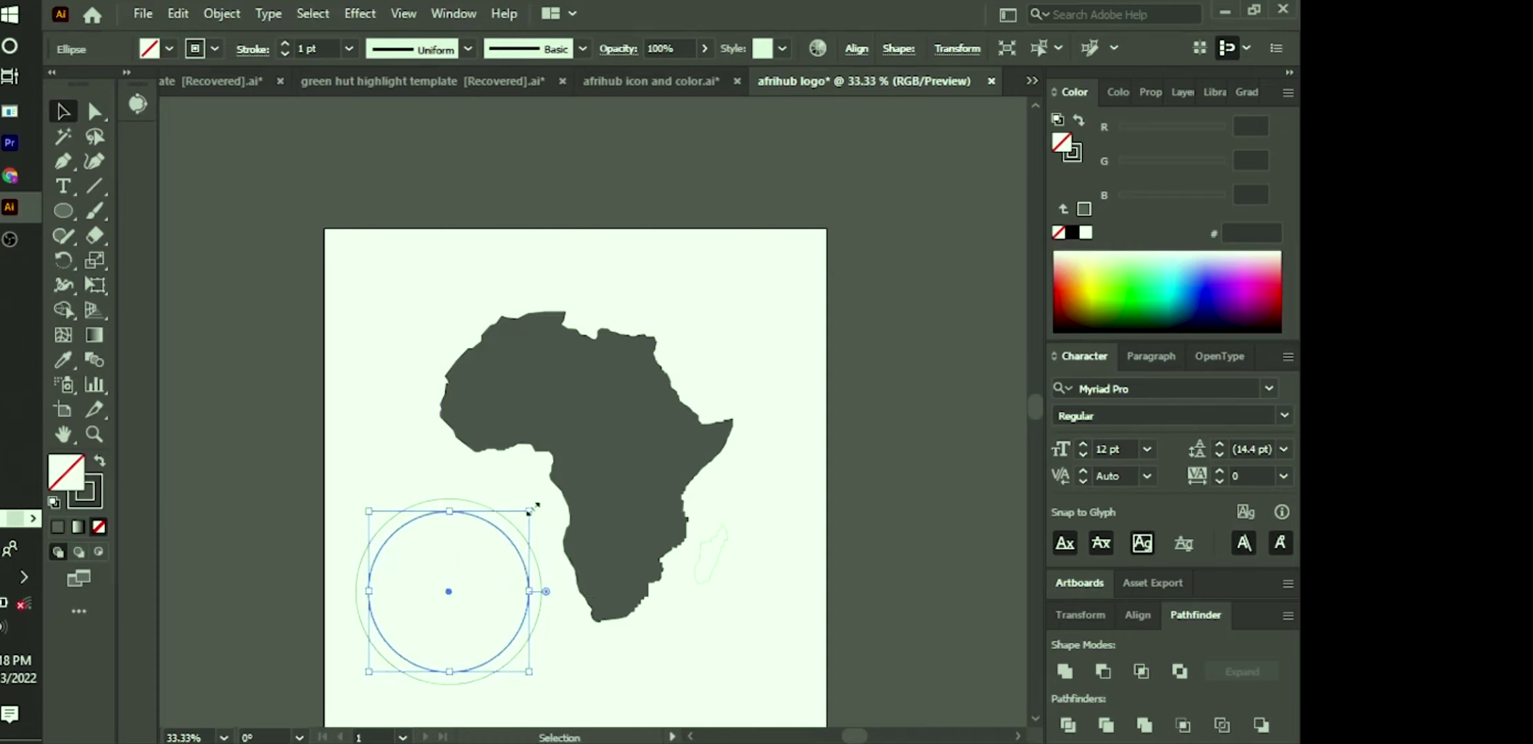
{"action": "left_click_drag", "start_coordinate": [531, 510], "coordinate": [475, 526]}
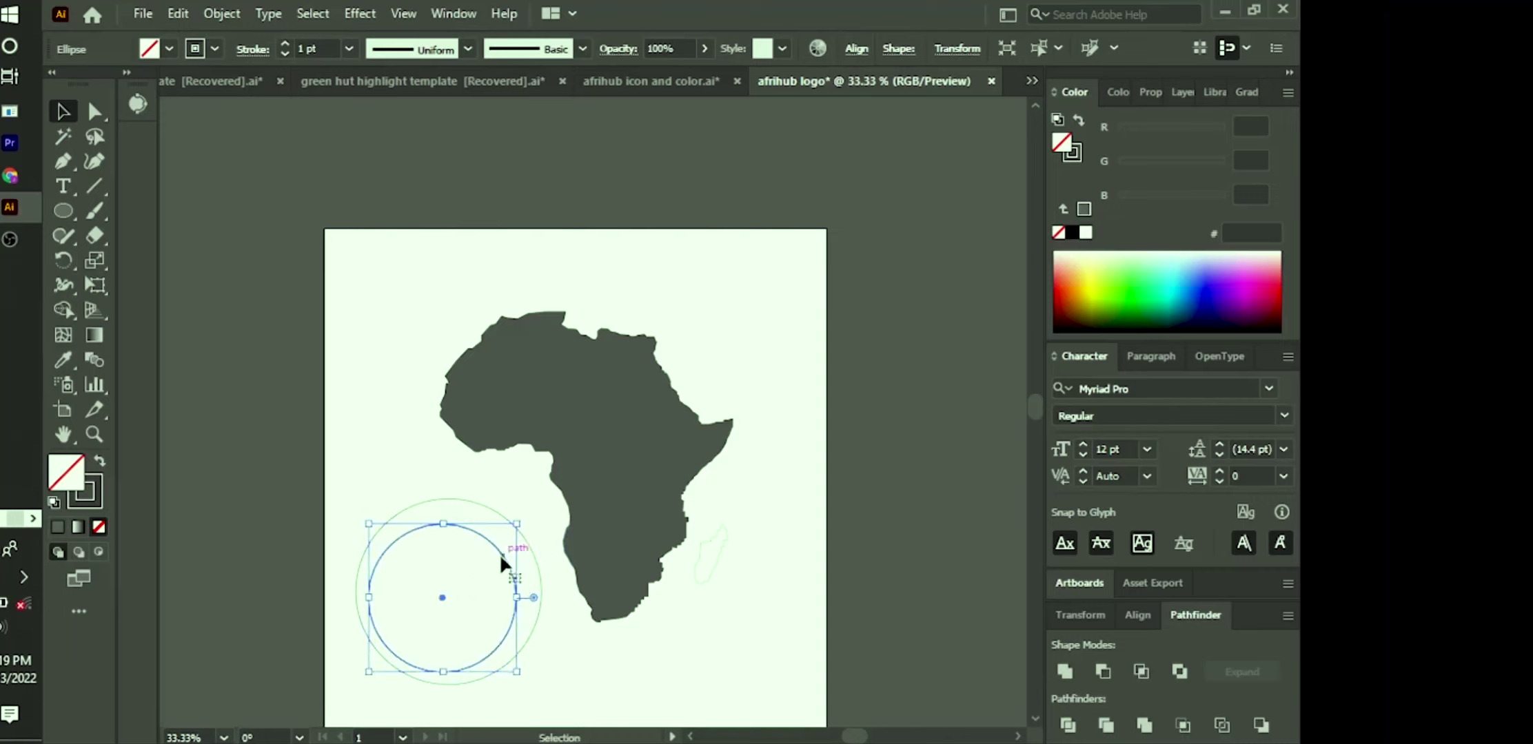
{"action": "left_click_drag", "start_coordinate": [500, 556], "coordinate": [504, 548]}
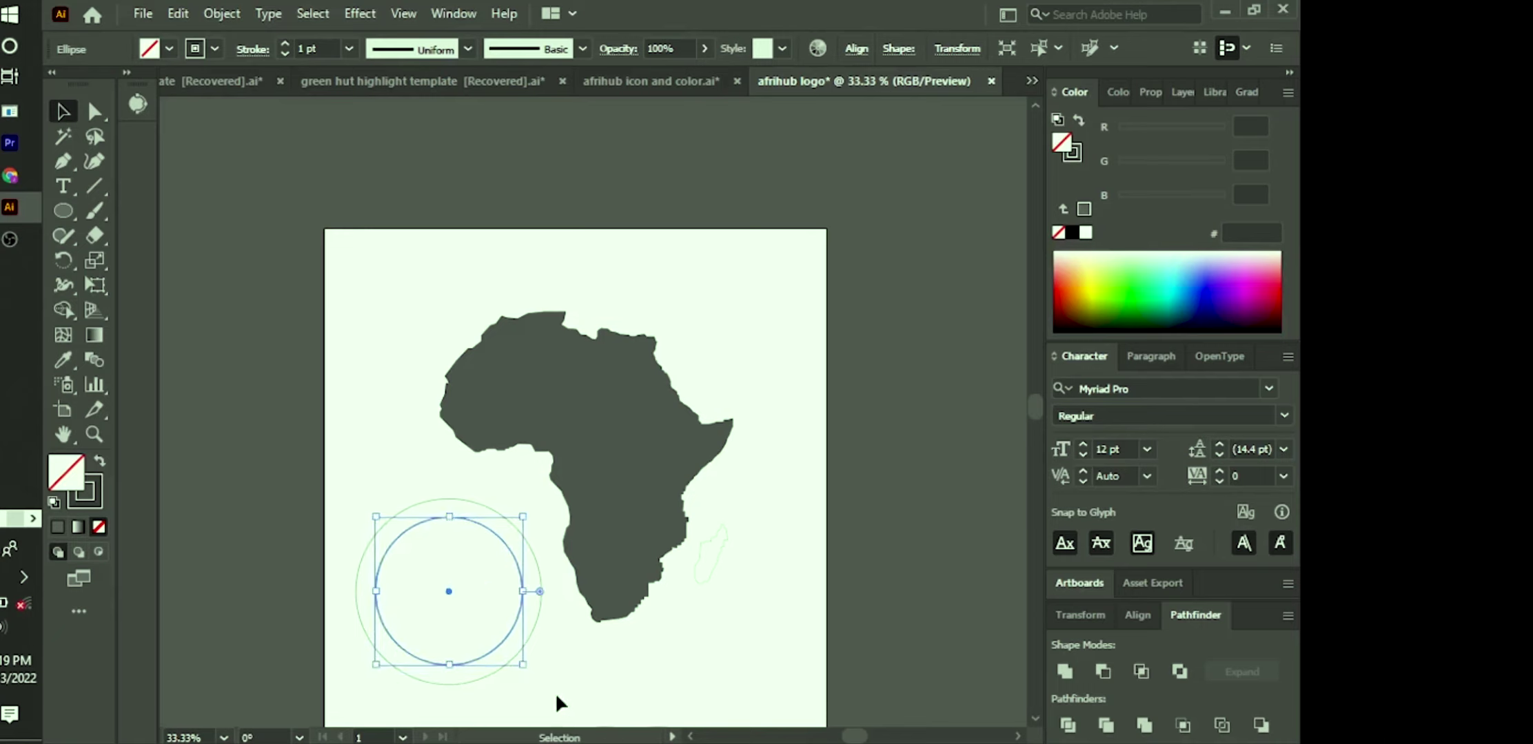
{"action": "left_click", "coordinate": [614, 664]}
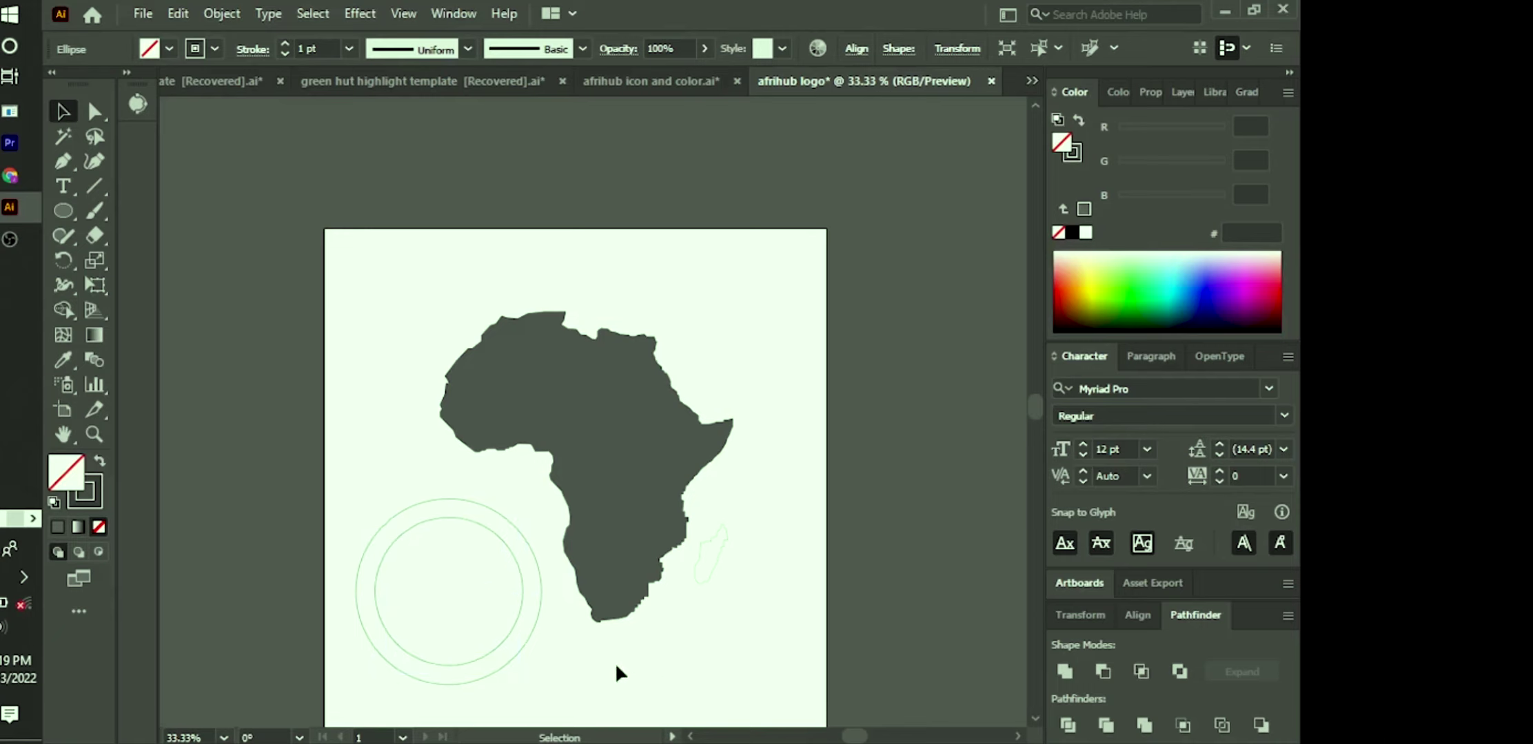
Step: Set the outer circle's stroke weight to 3 pt
{"action": "left_click", "coordinate": [486, 505]}
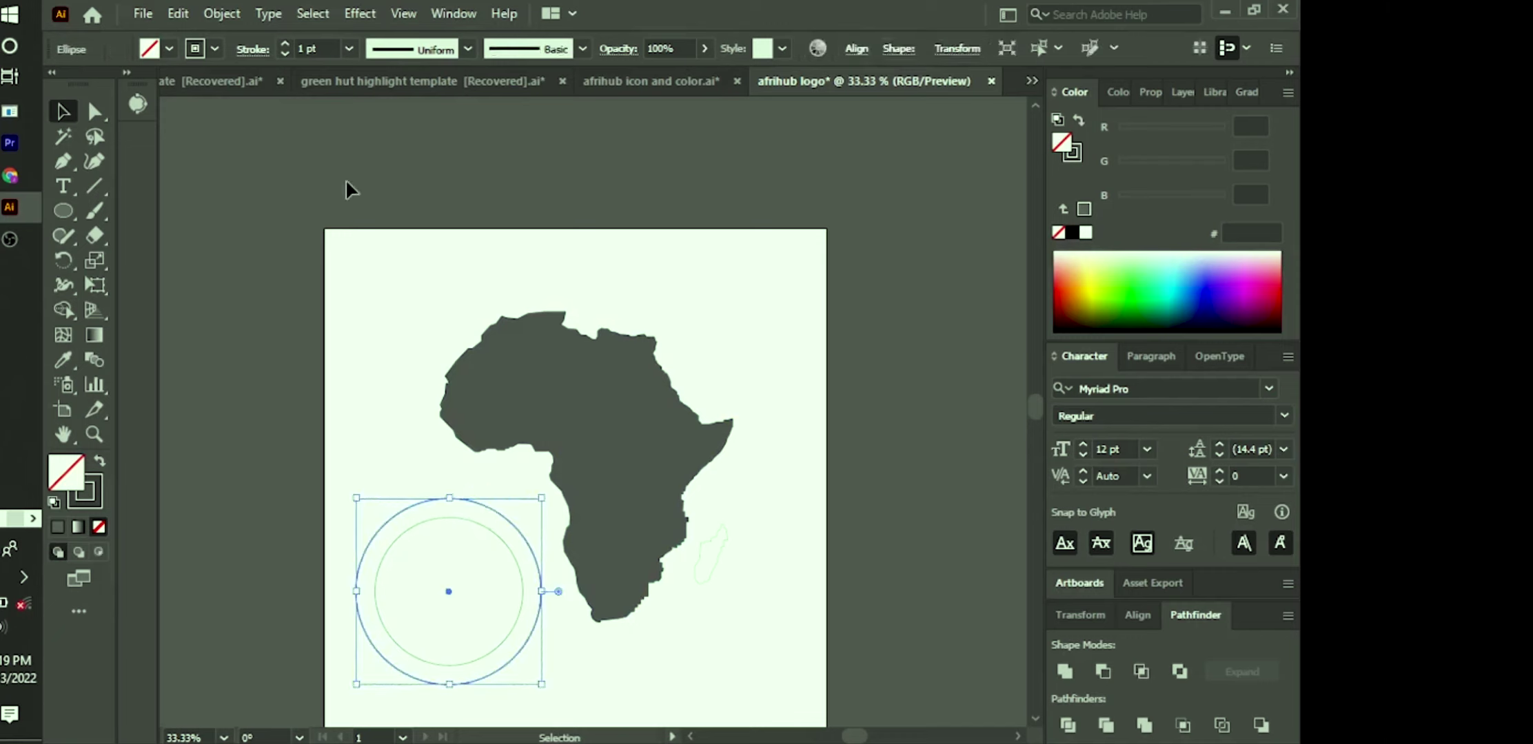
{"action": "left_click", "coordinate": [284, 43]}
{"action": "left_click", "coordinate": [284, 43]}
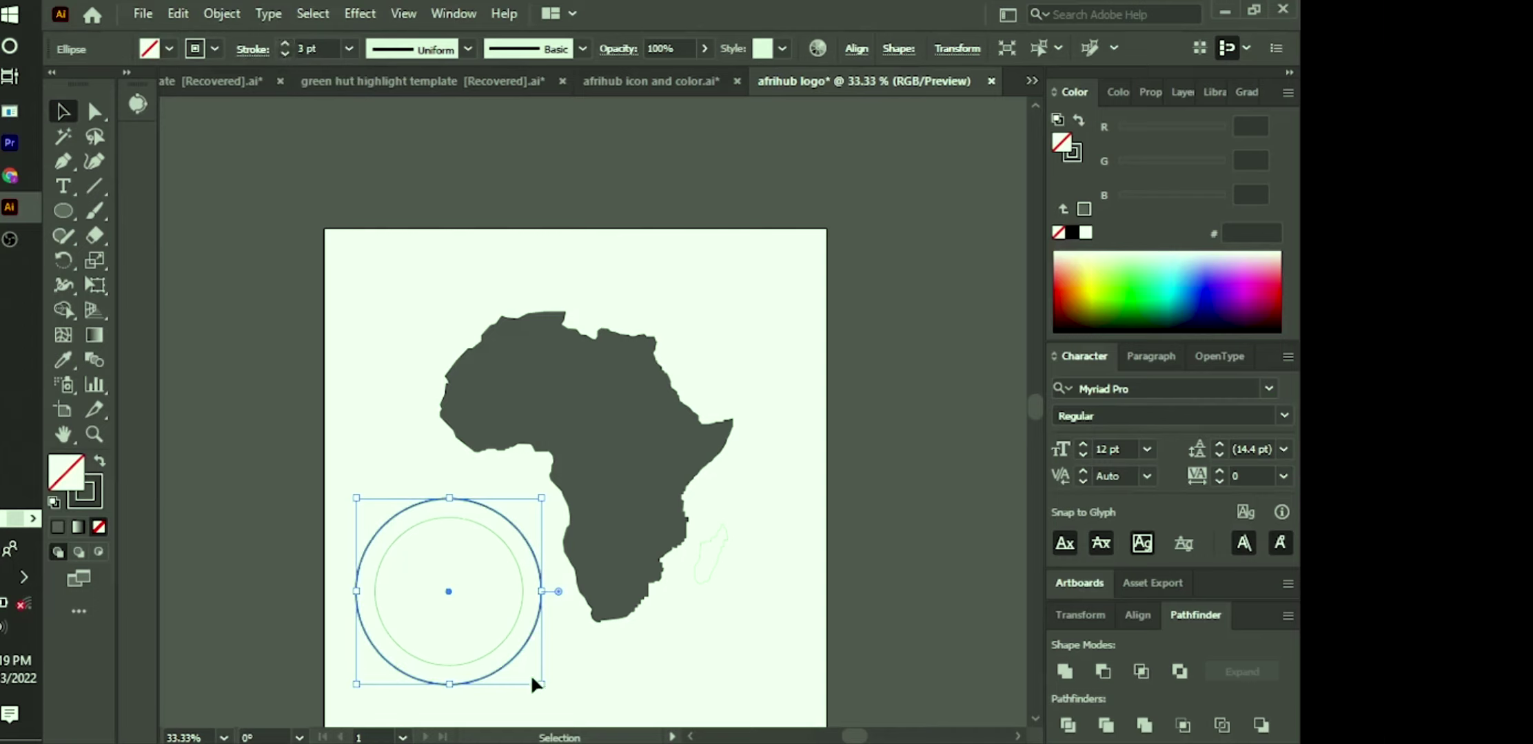
Step: Set the inner circle's stroke weight to 3 pt and deselect it
{"action": "left_click", "coordinate": [503, 536]}
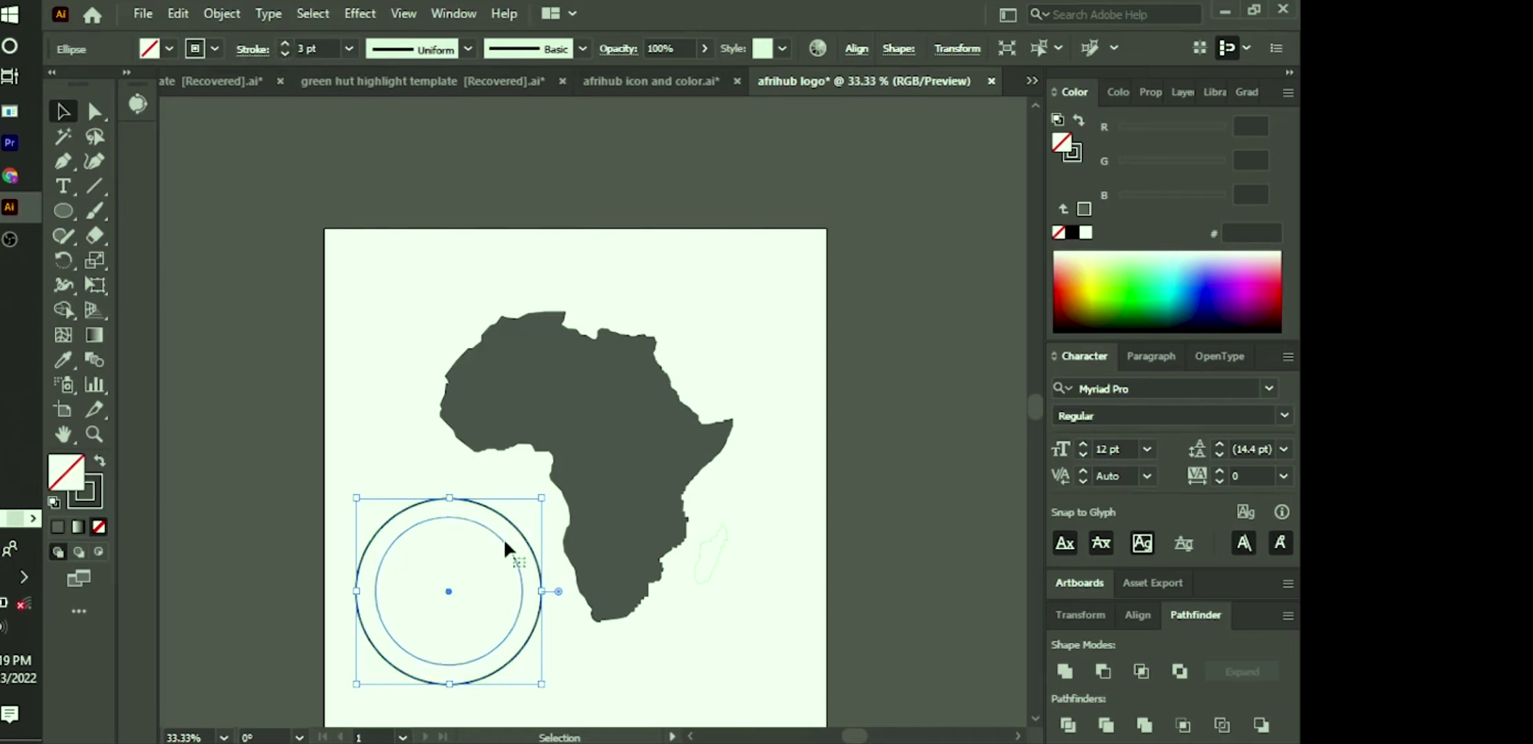
{"action": "left_click", "coordinate": [286, 40]}
{"action": "left_click", "coordinate": [286, 40]}
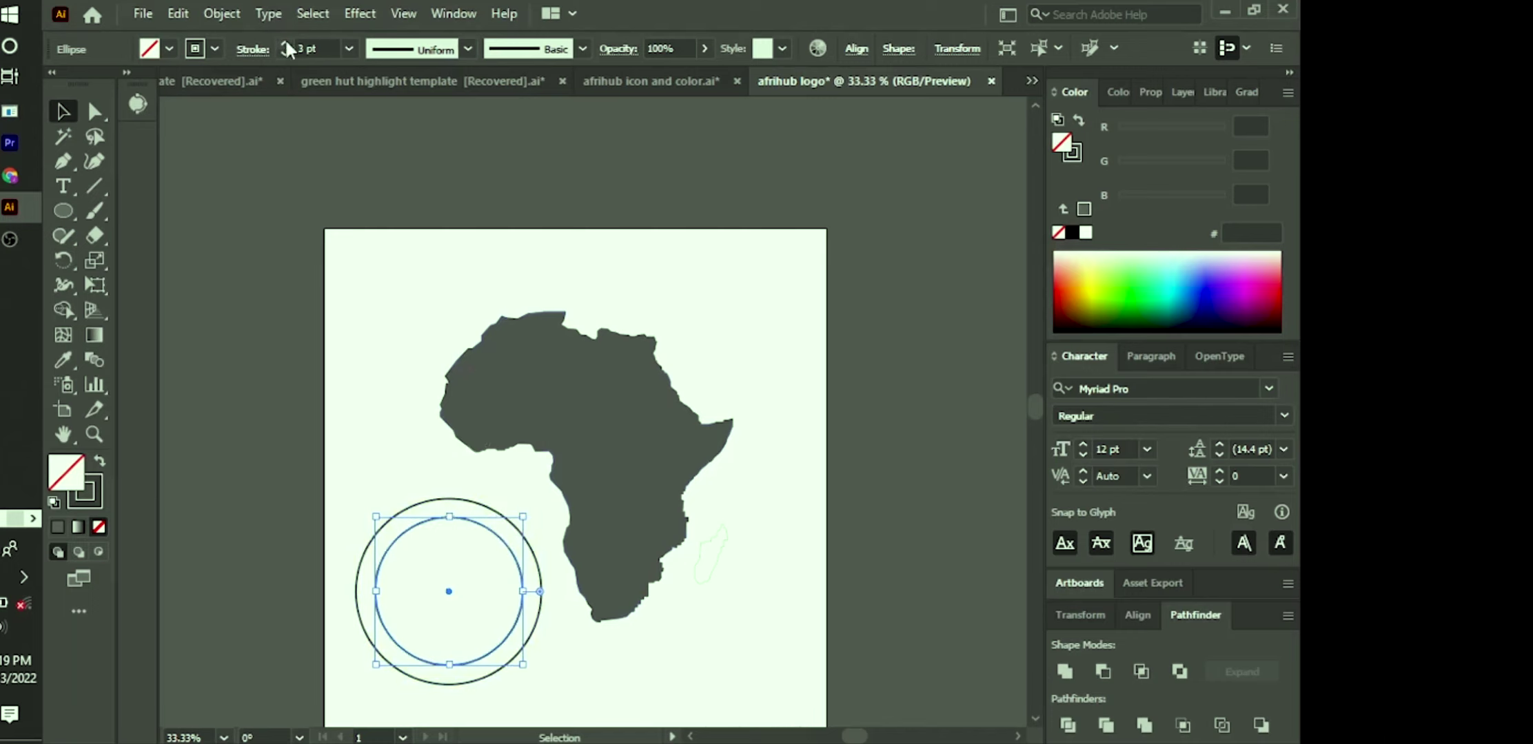
{"action": "left_click", "coordinate": [286, 39]}
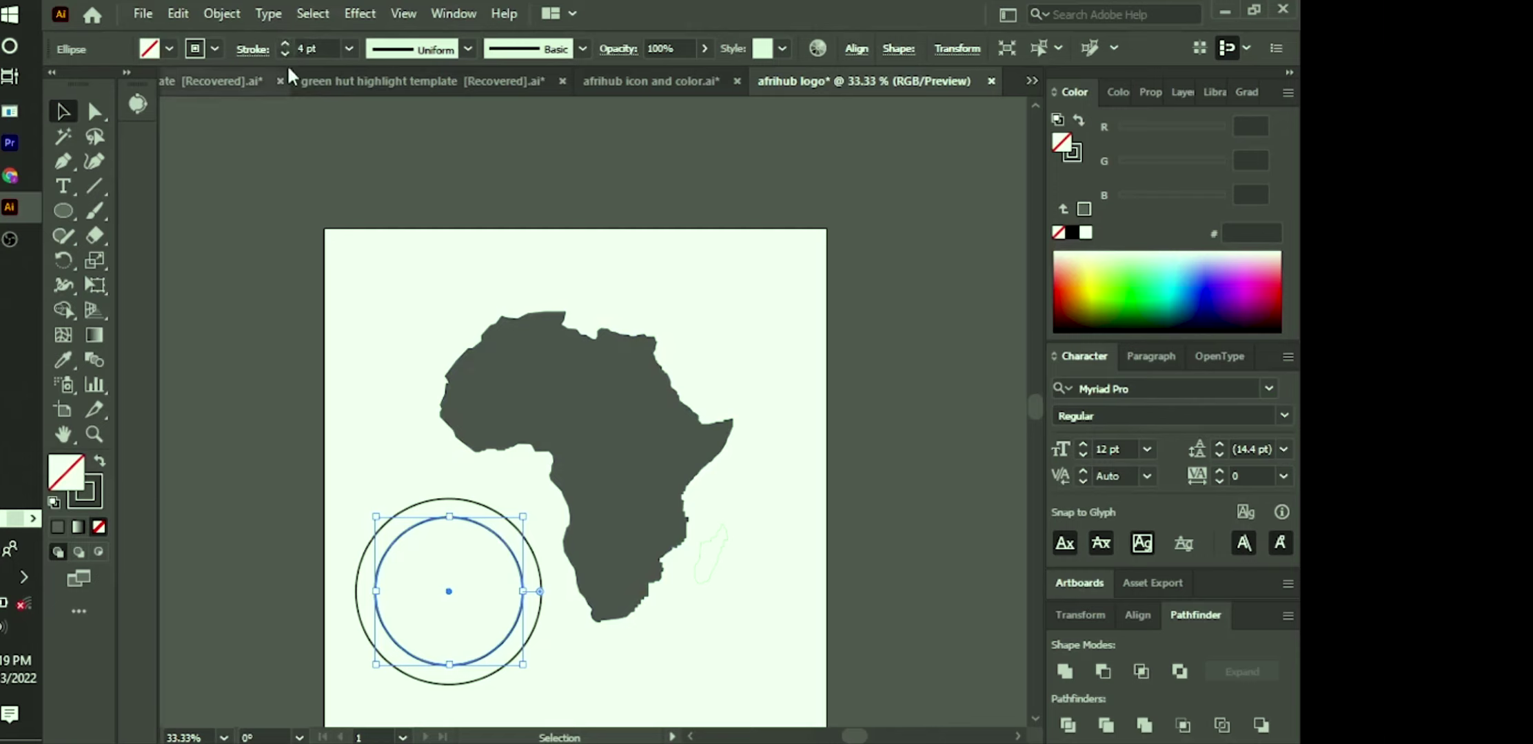
{"action": "left_click", "coordinate": [285, 55]}
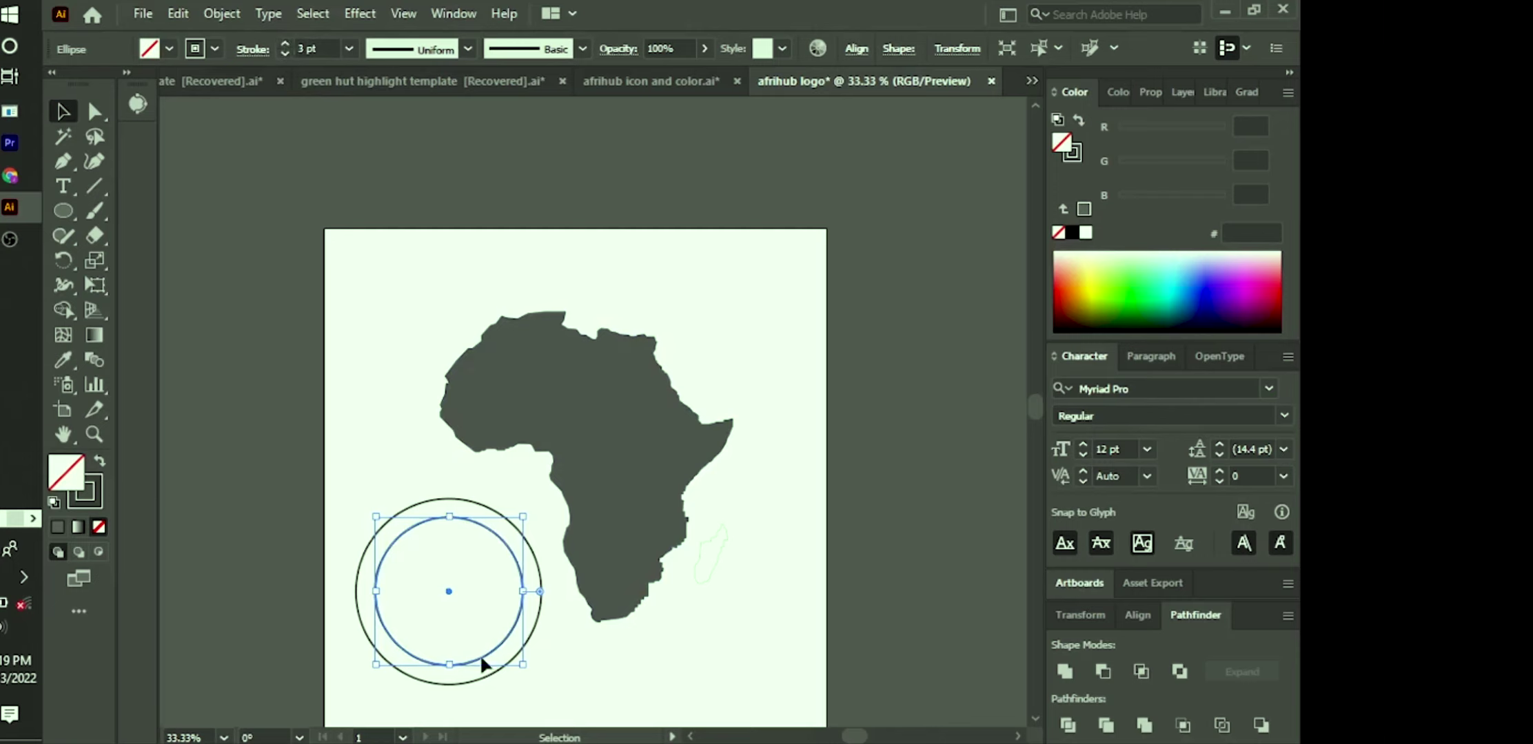
{"action": "left_click", "coordinate": [649, 671]}
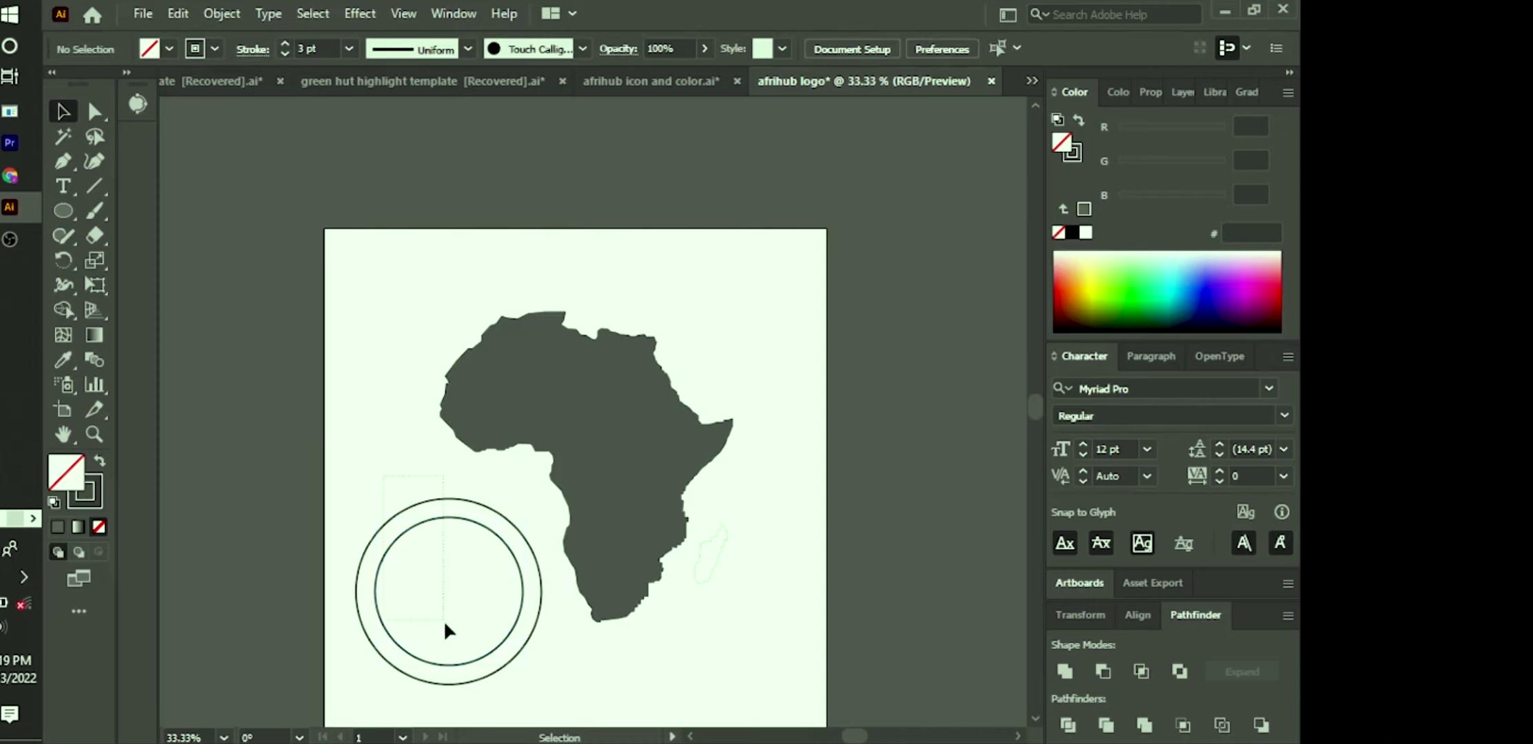
Step: Move both concentric circles over northeastern Africa on the map, scaled down slightly, and deselect them
{"action": "left_click", "coordinate": [448, 597]}
{"action": "left_click_drag", "start_coordinate": [468, 521], "coordinate": [768, 319]}
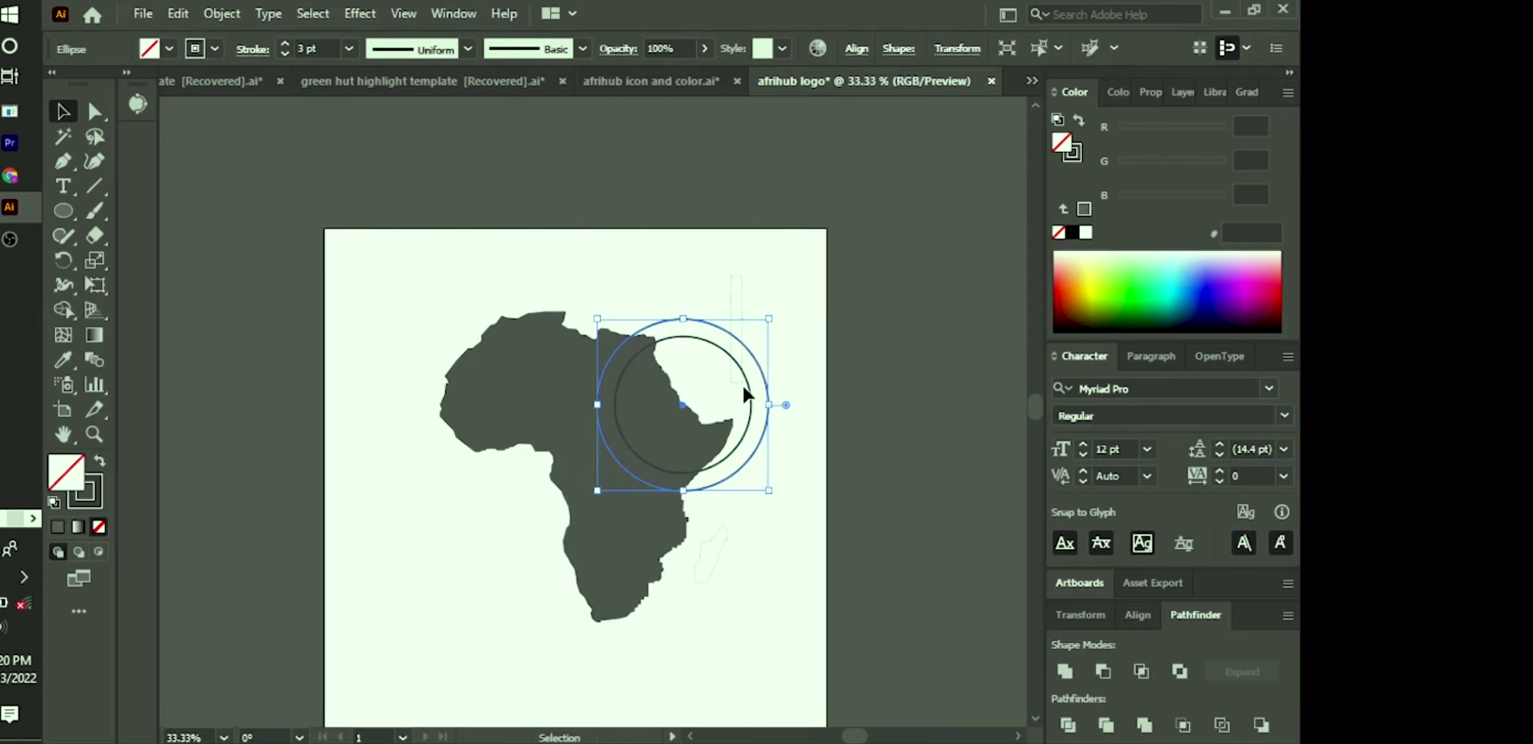
{"action": "left_click_drag", "start_coordinate": [748, 345], "coordinate": [749, 337]}
{"action": "key", "text": "ctrl+shift+a"}
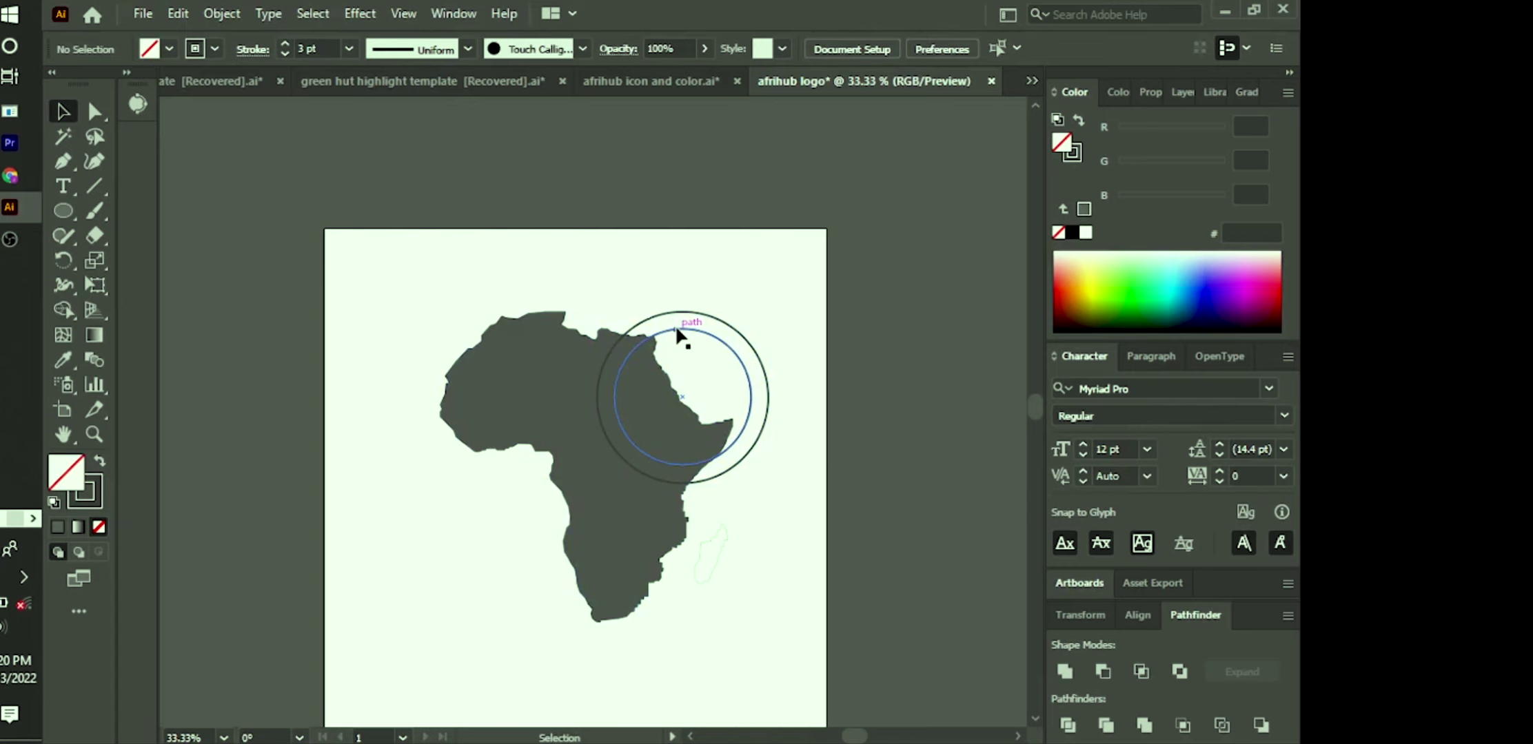
Step: Expand Layer 1 and lock the Africa map path so it cannot be moved
{"action": "left_click", "coordinate": [531, 399]}
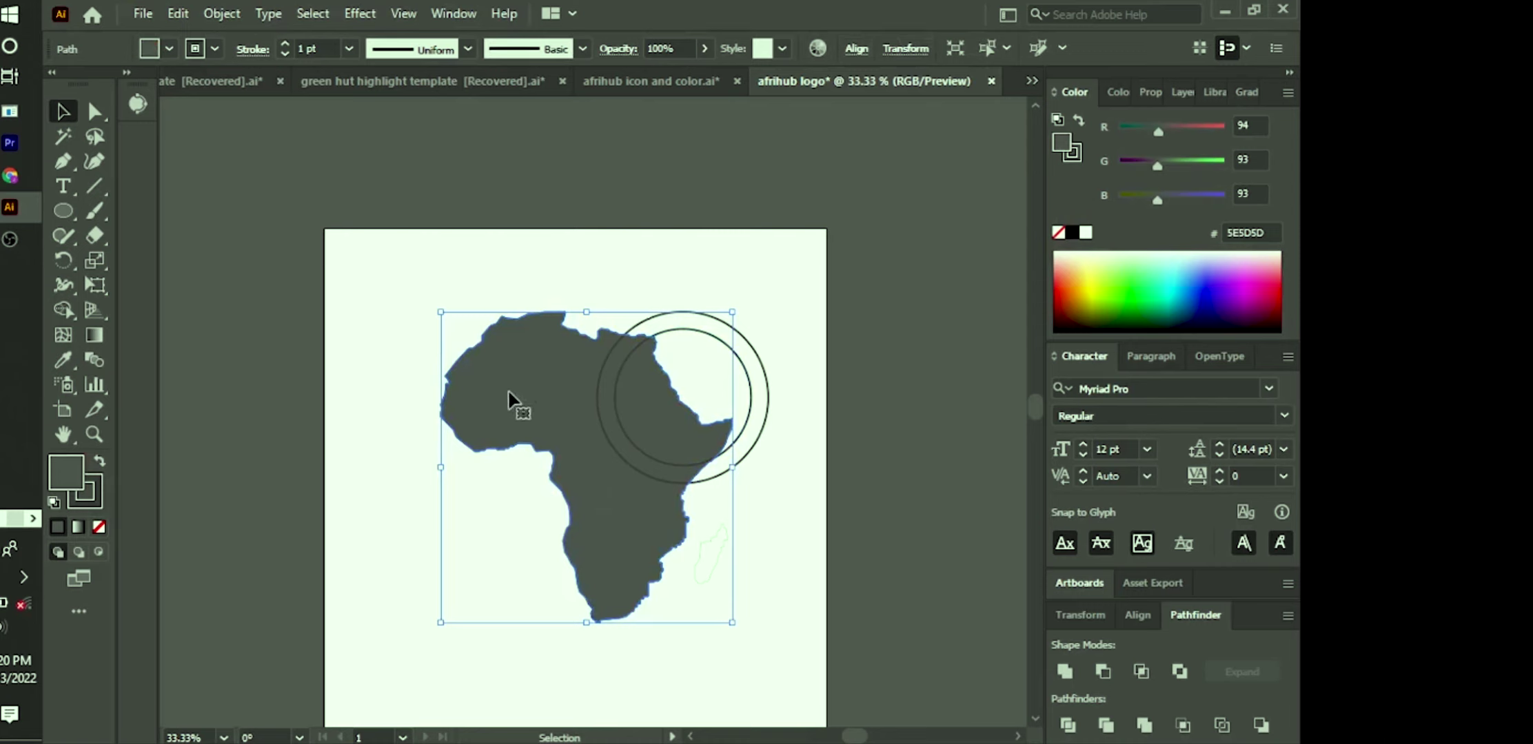
{"action": "left_click", "coordinate": [1170, 93]}
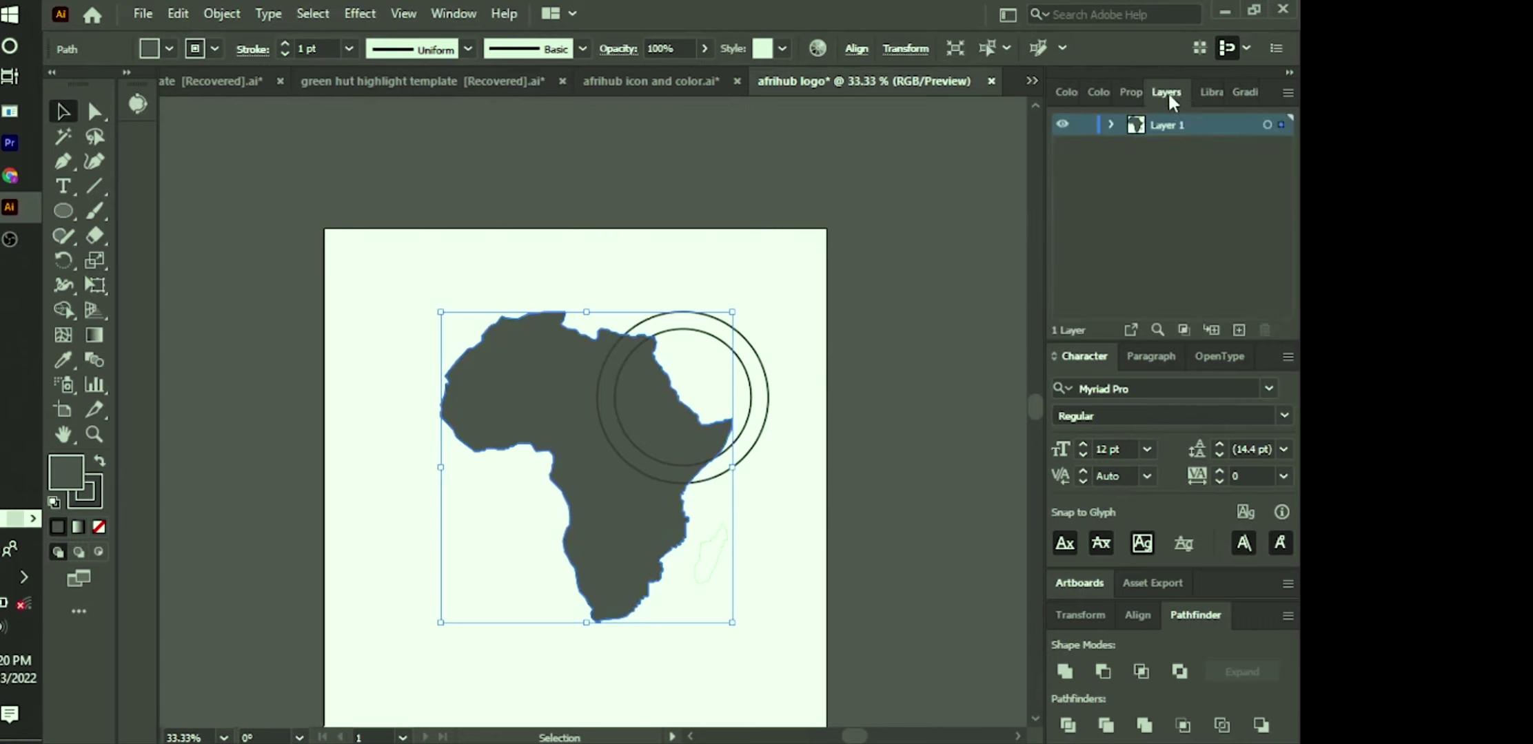
{"action": "left_click", "coordinate": [1110, 125]}
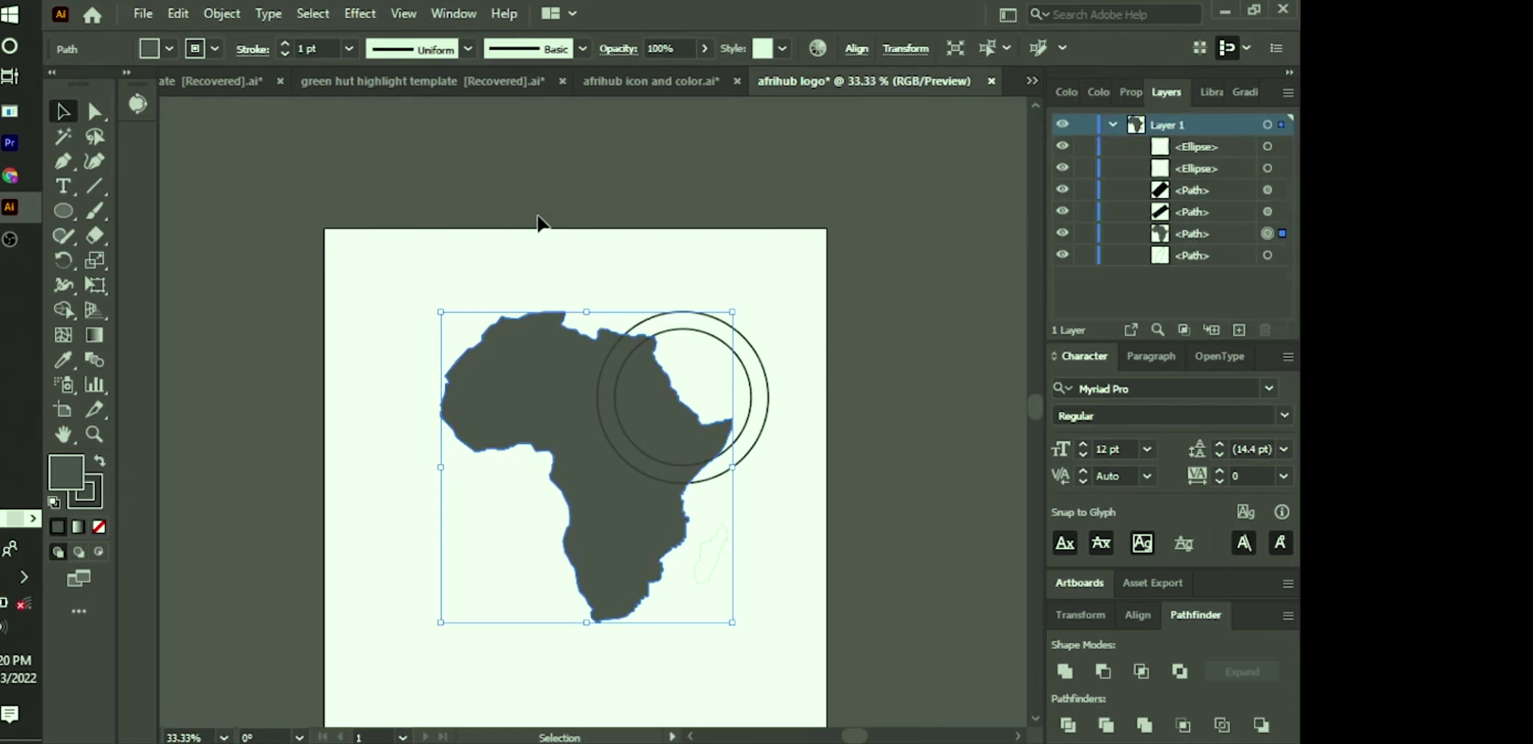
{"action": "left_click", "coordinate": [449, 16]}
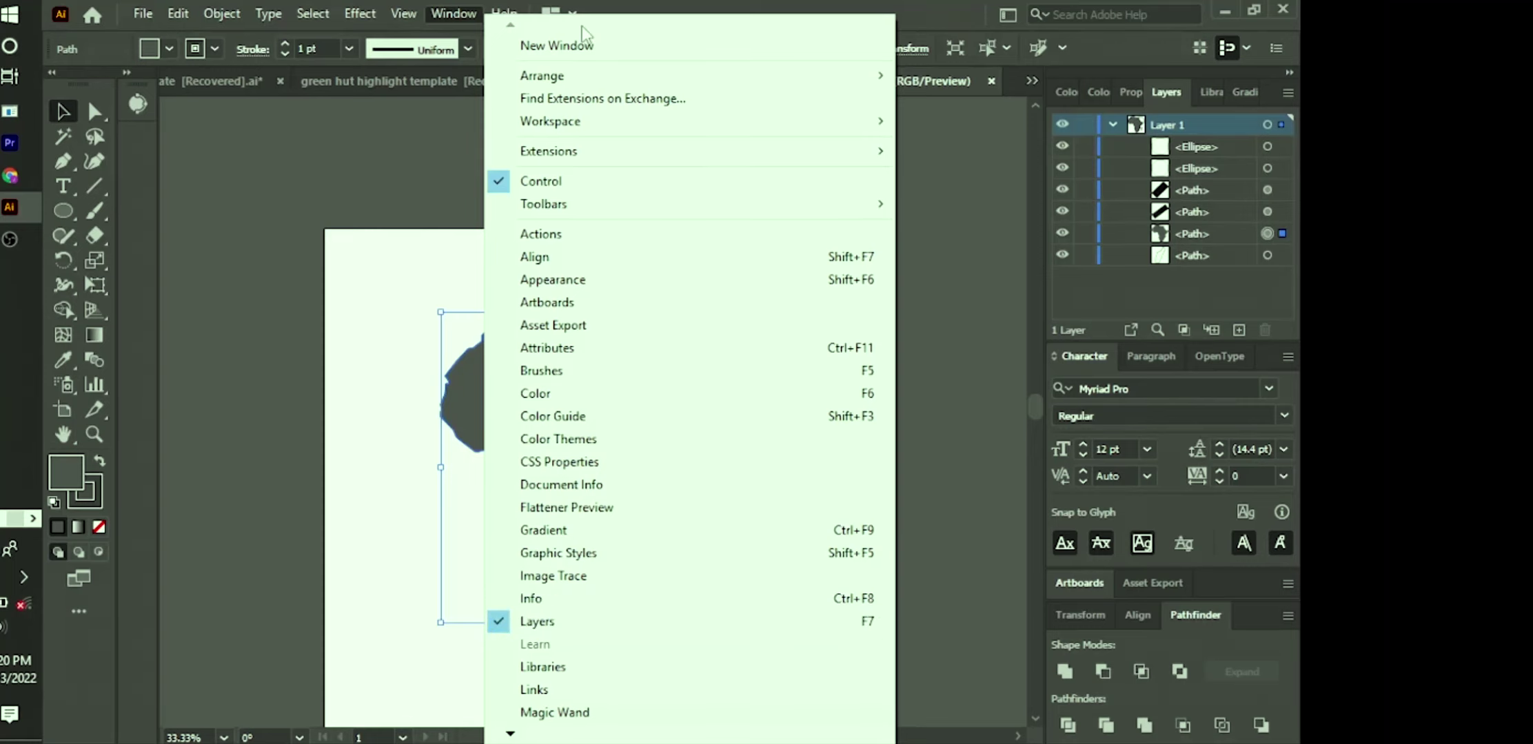
{"action": "left_click", "coordinate": [947, 197]}
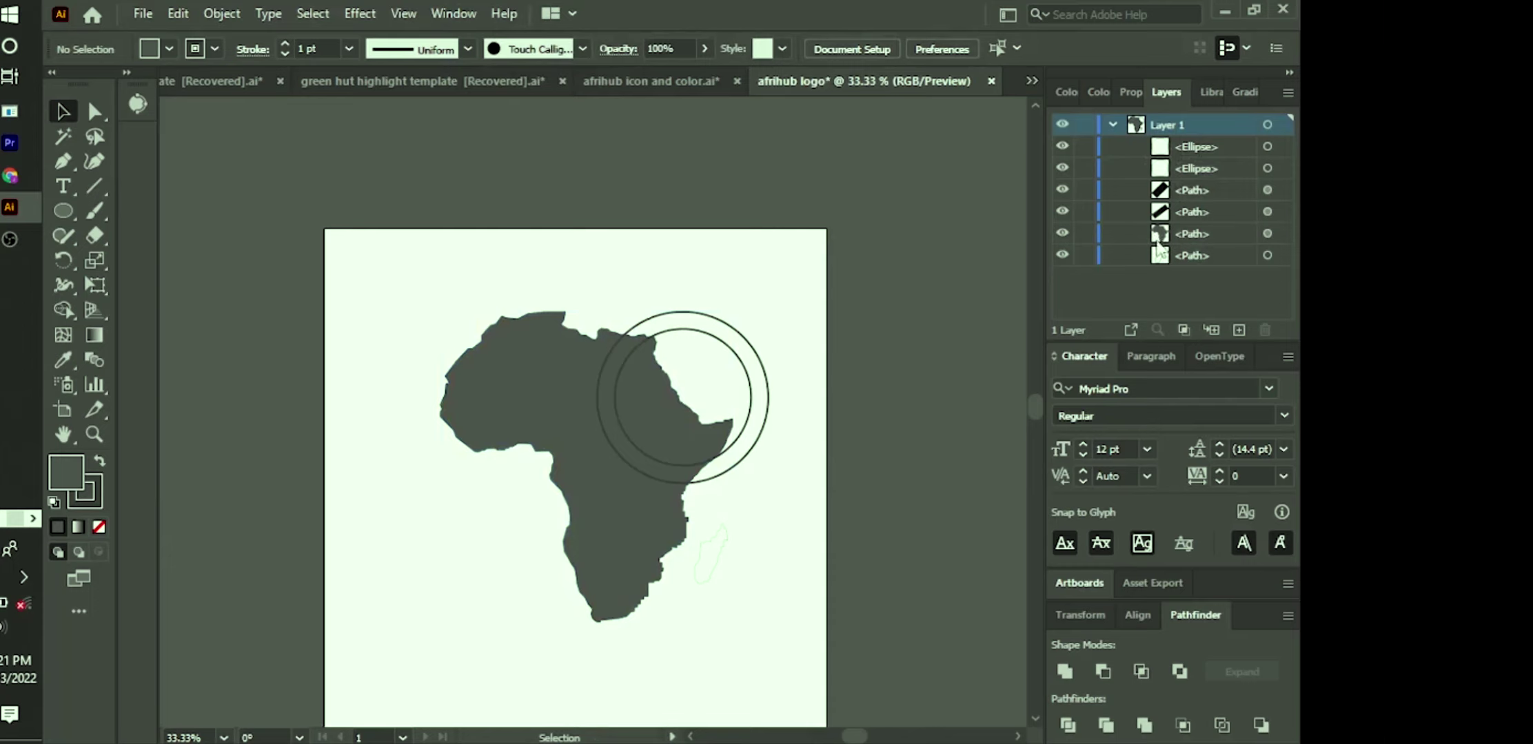
{"action": "left_click", "coordinate": [1084, 234]}
{"action": "left_click_drag", "start_coordinate": [498, 381], "coordinate": [481, 495]}
Step: Lock both ellipses of the concentric circles in Layer 1
{"action": "left_click", "coordinate": [64, 166]}
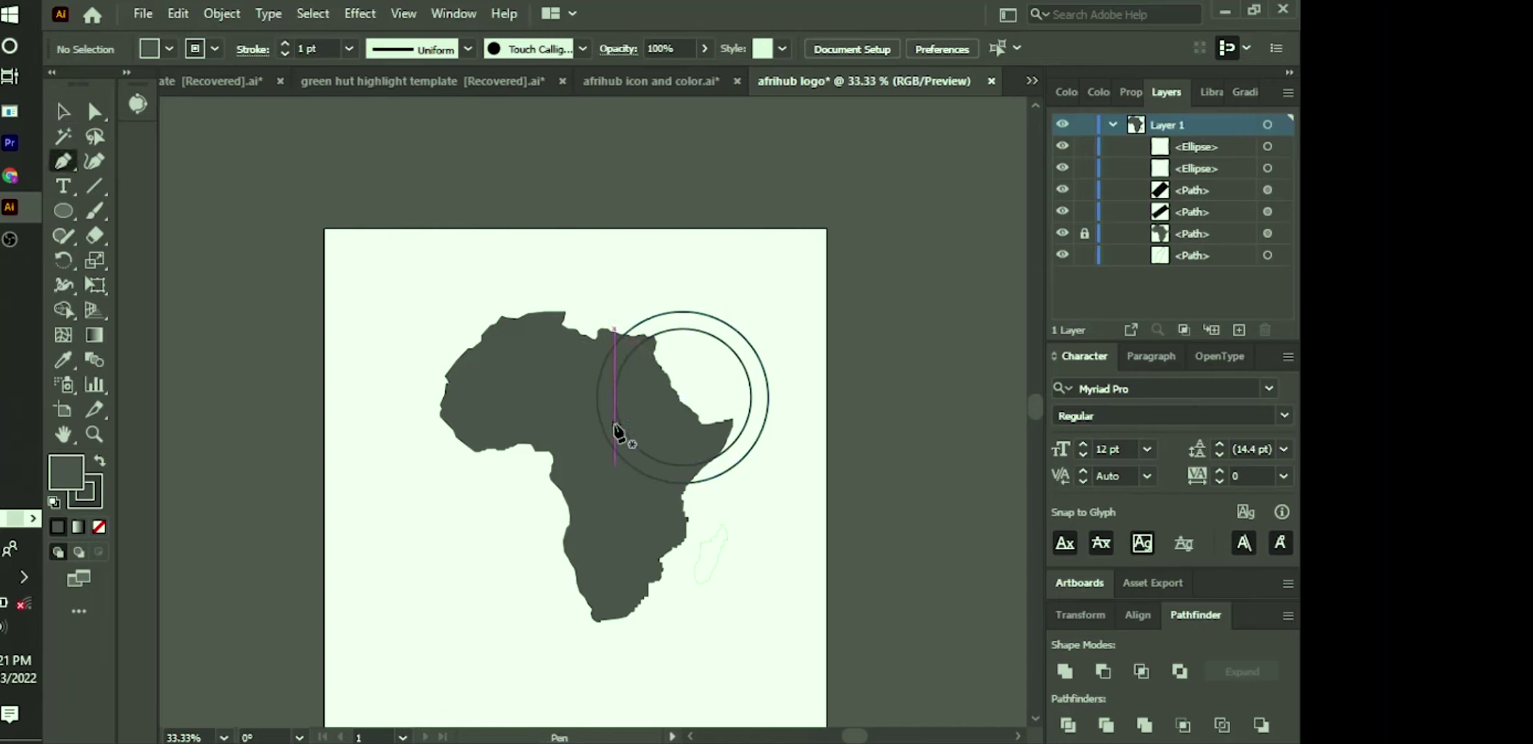
{"action": "scroll", "coordinate": [614, 426], "scroll_direction": "up", "scroll_amount": 5}
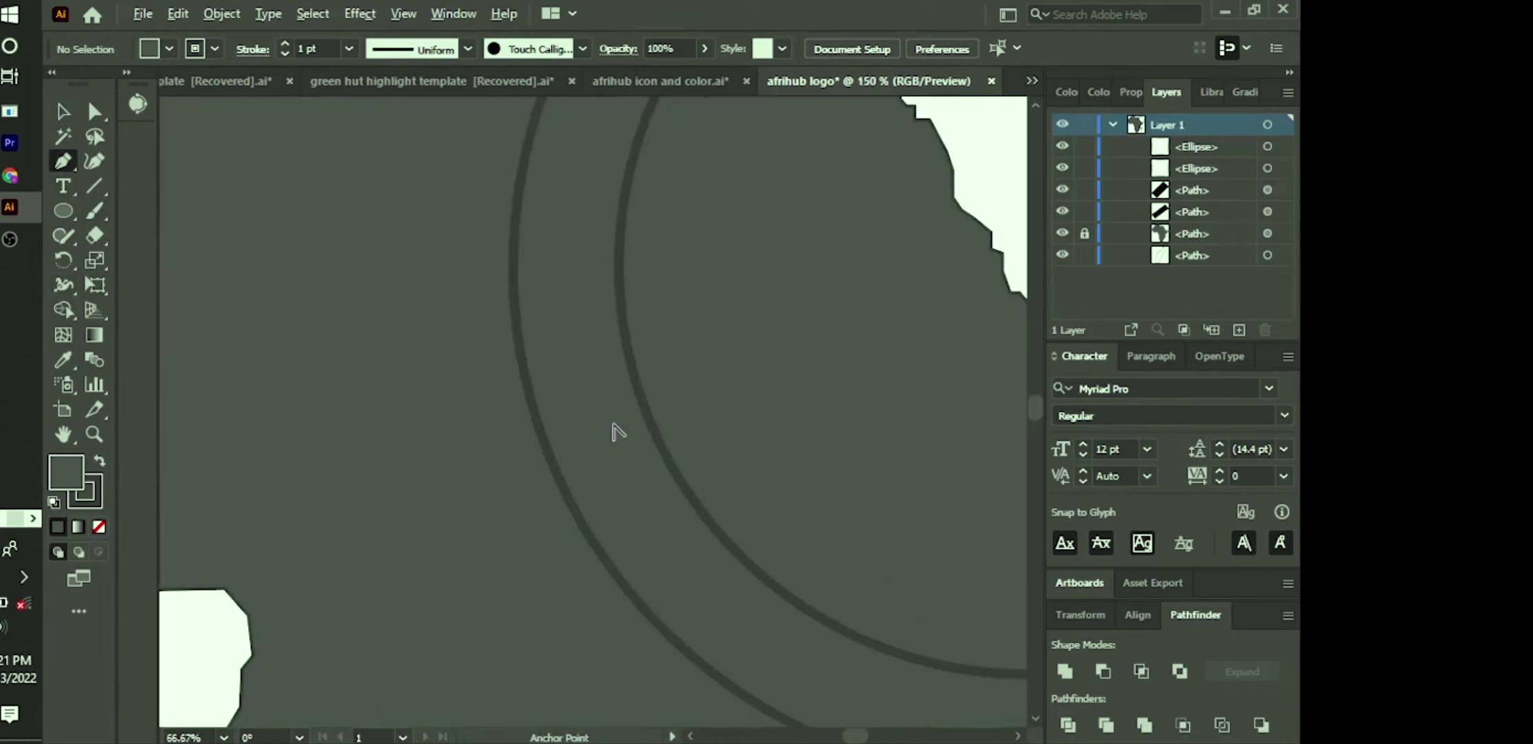
{"action": "scroll", "coordinate": [616, 431], "scroll_direction": "down", "scroll_amount": 2}
{"action": "scroll", "coordinate": [616, 431], "scroll_direction": "down", "scroll_amount": 1}
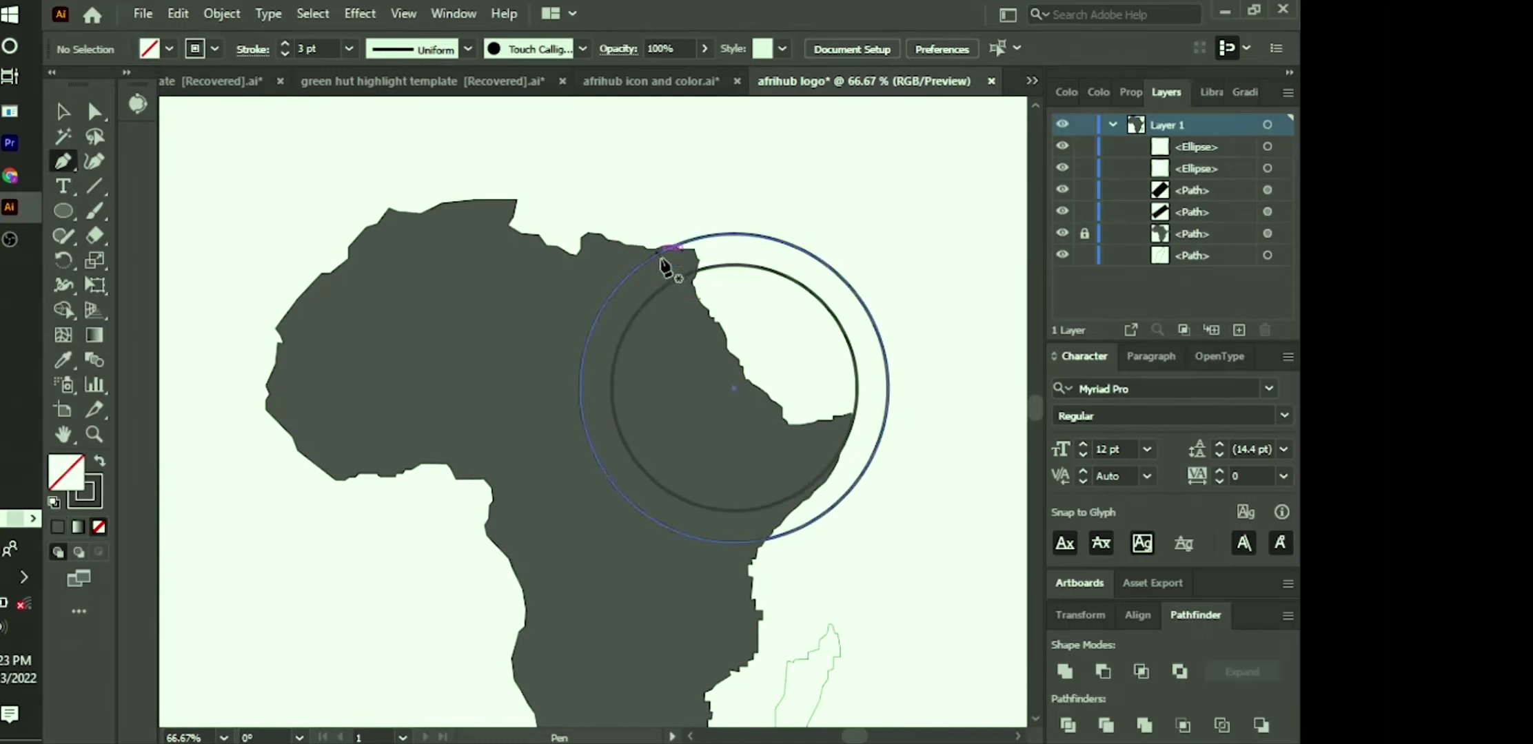
{"action": "left_click", "coordinate": [63, 112]}
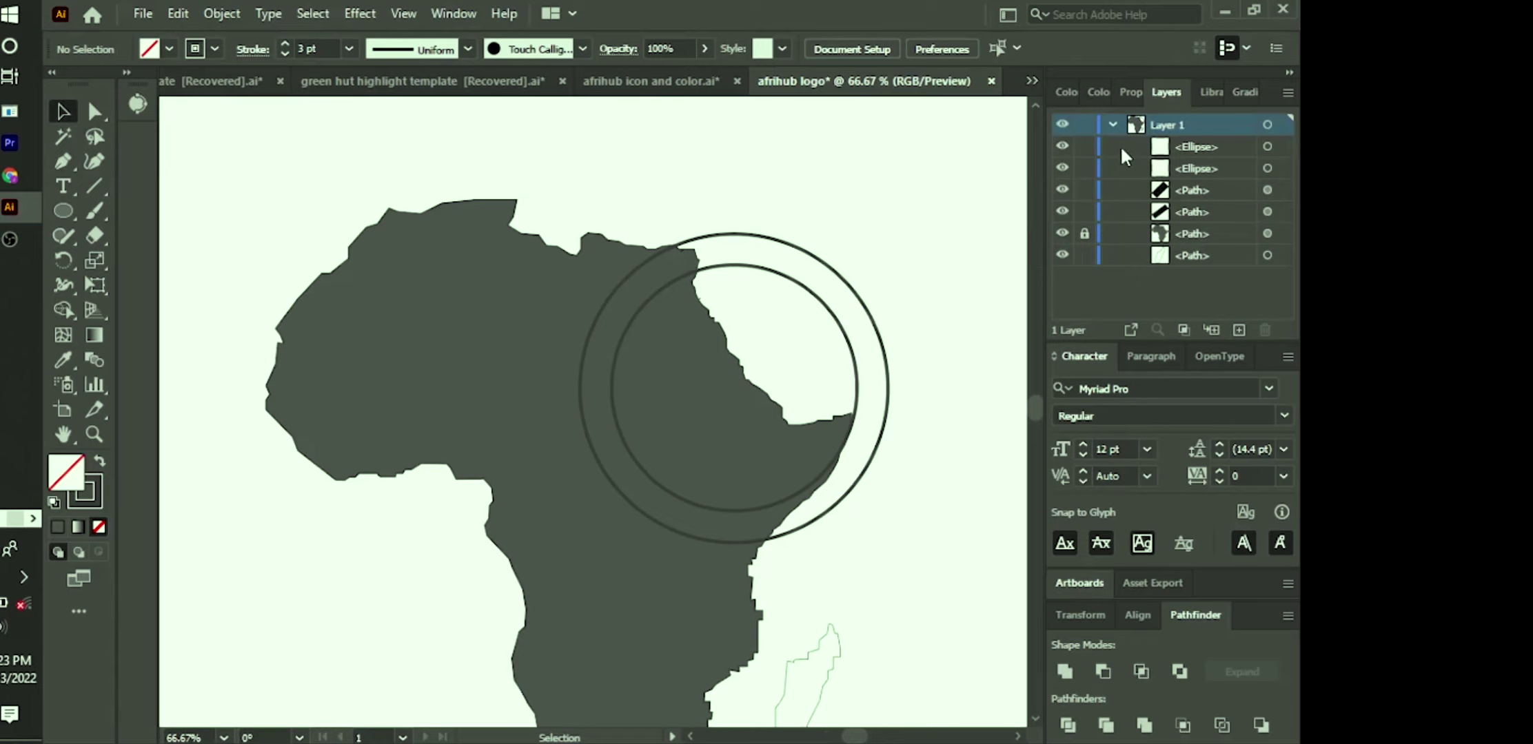
{"action": "left_click", "coordinate": [1084, 146]}
{"action": "left_click", "coordinate": [1084, 168]}
Step: Draw a closed triangle with the Pen tool between the two circles near Africa's northeast corner, with one corner on the outer circle and two on the inner
{"action": "left_click", "coordinate": [63, 161]}
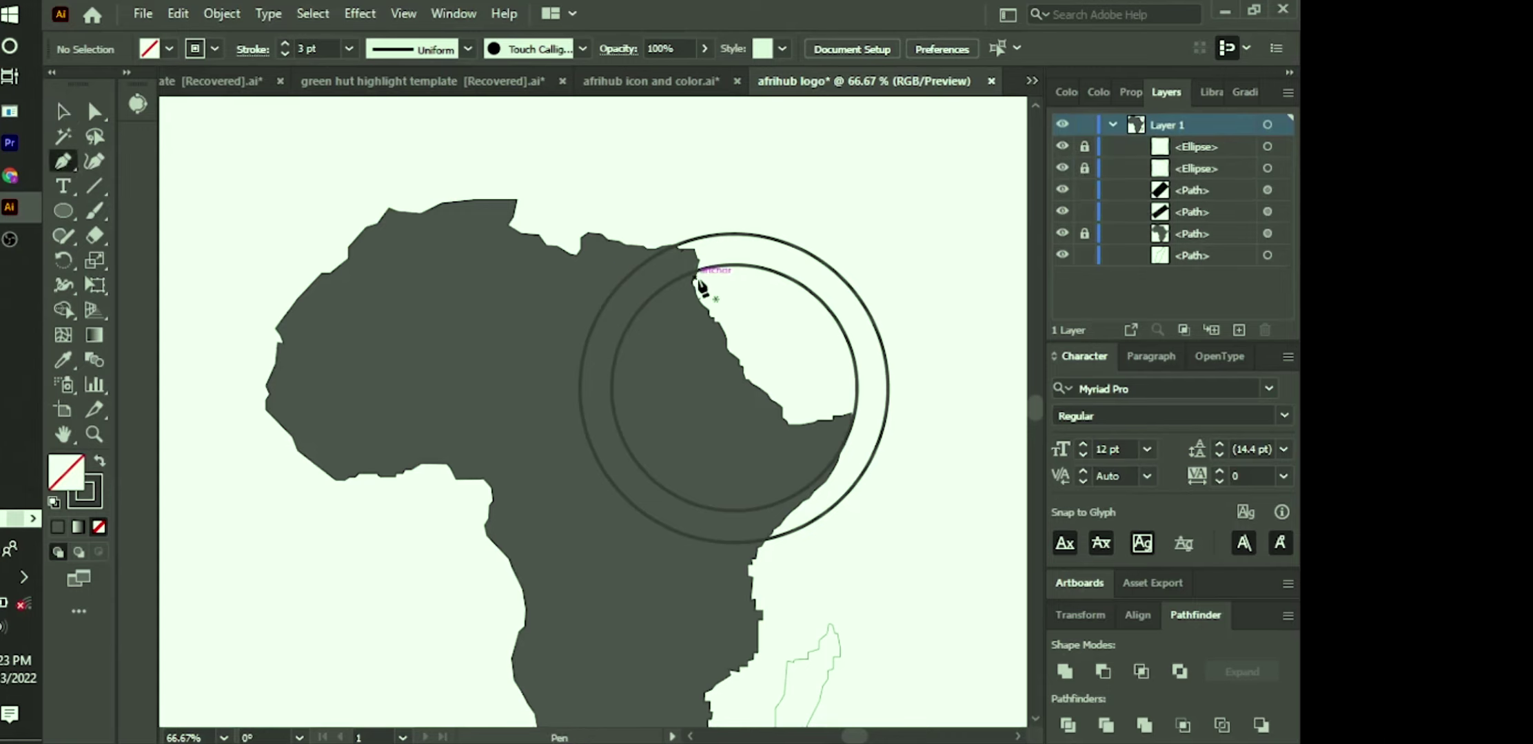
{"action": "scroll", "coordinate": [668, 280], "scroll_direction": "down", "scroll_amount": 1}
{"action": "scroll", "coordinate": [667, 279], "scroll_direction": "up", "scroll_amount": 2}
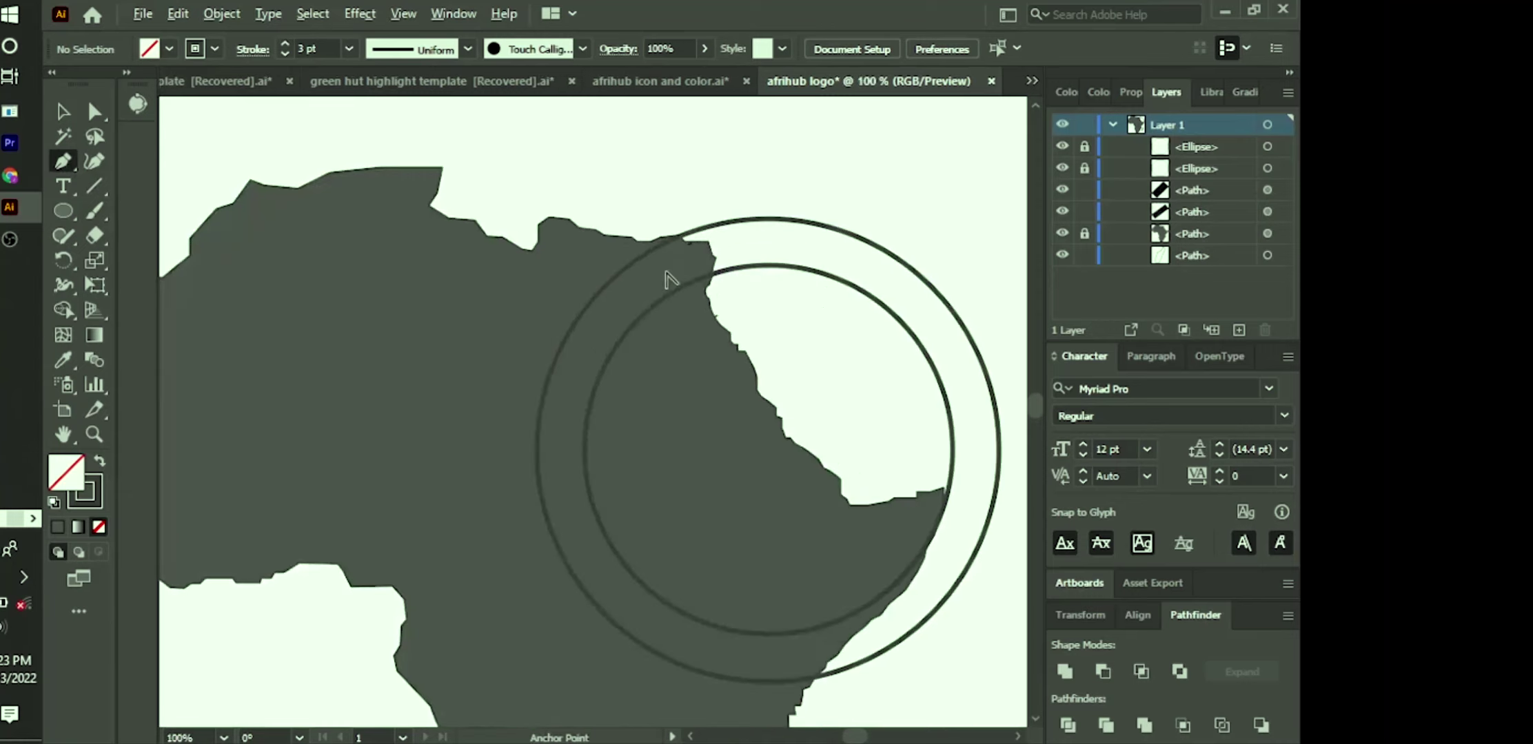
{"action": "scroll", "coordinate": [668, 279], "scroll_direction": "up", "scroll_amount": 2}
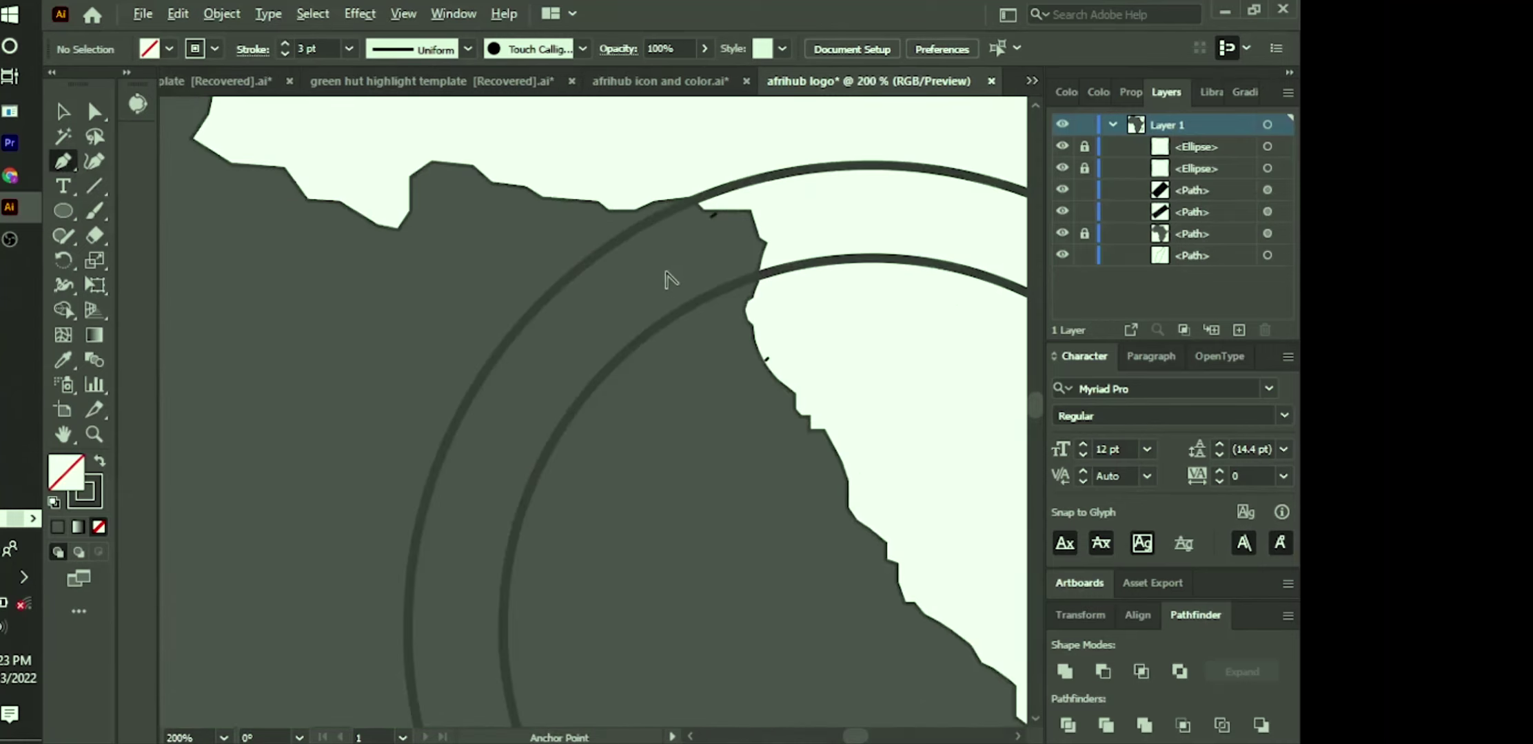
{"action": "left_click", "coordinate": [683, 204]}
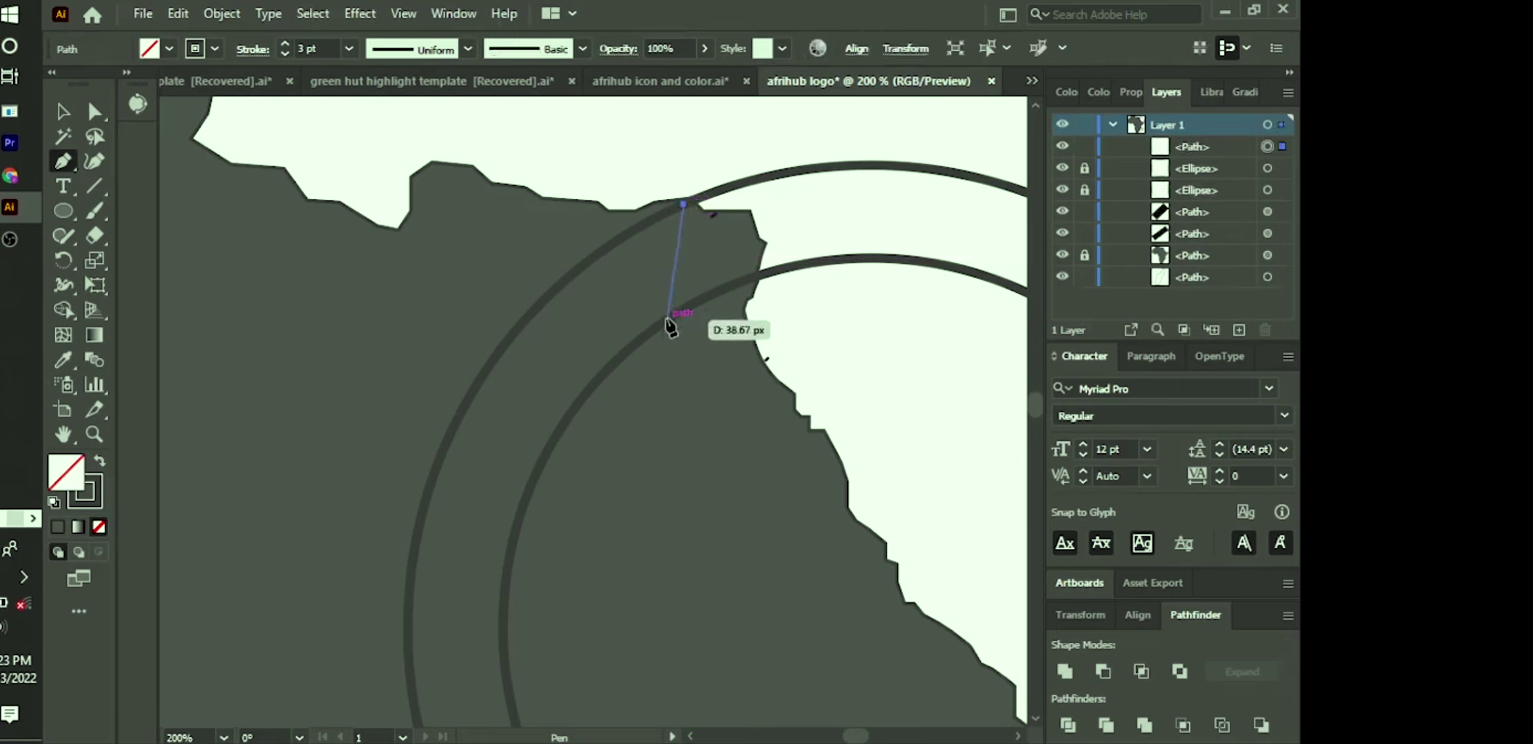
{"action": "left_click", "coordinate": [667, 319]}
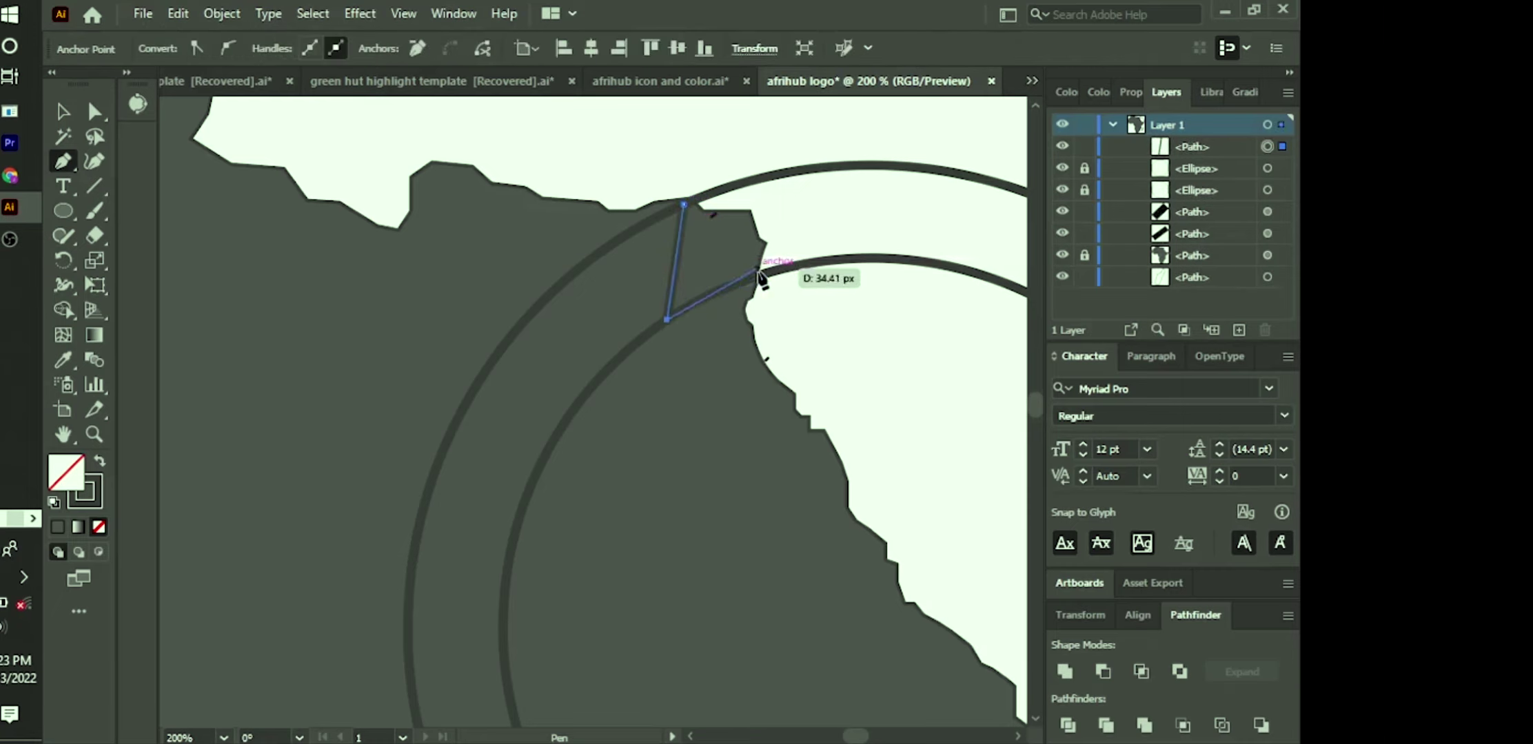
{"action": "left_click", "coordinate": [757, 275]}
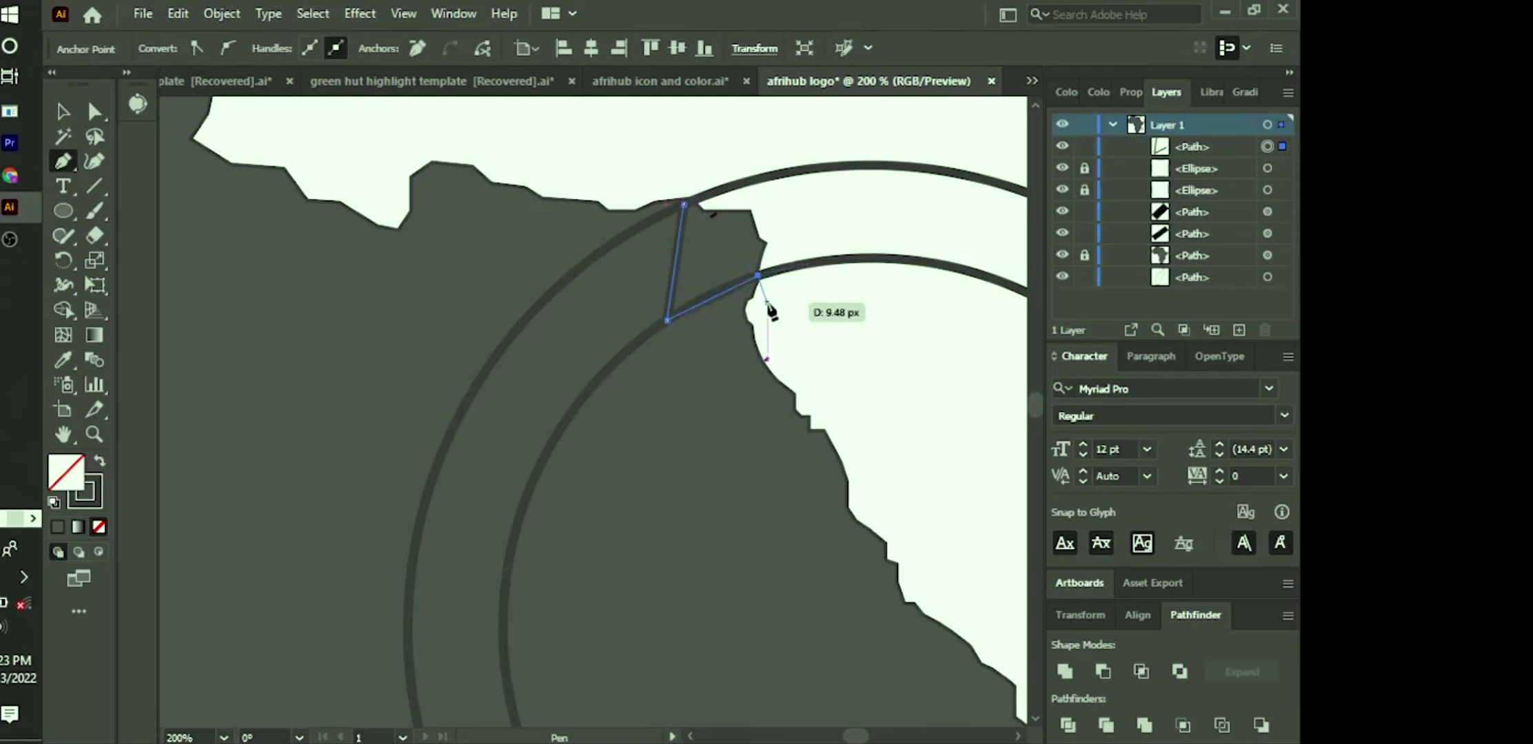
{"action": "key", "text": "ctrl"}
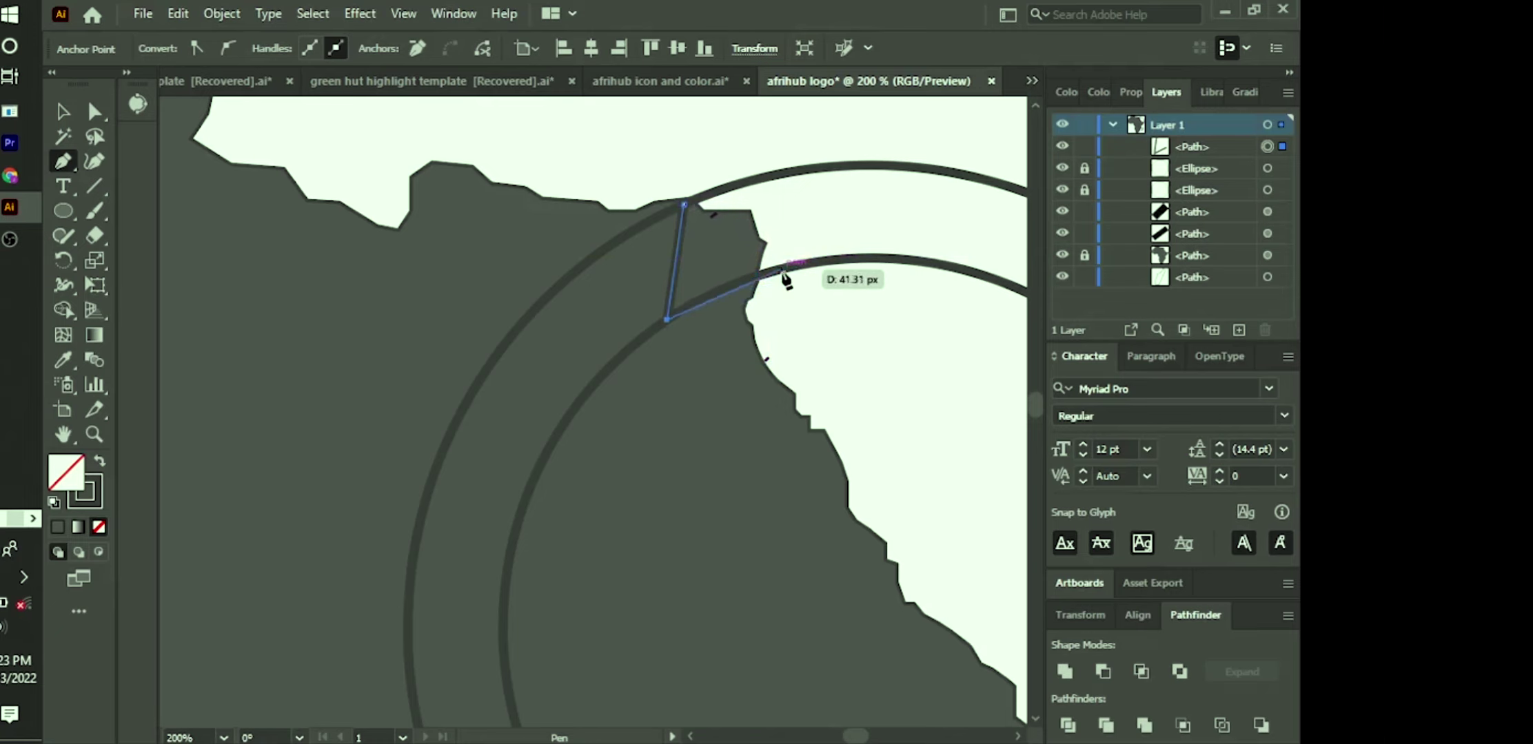
{"action": "left_click", "coordinate": [782, 269]}
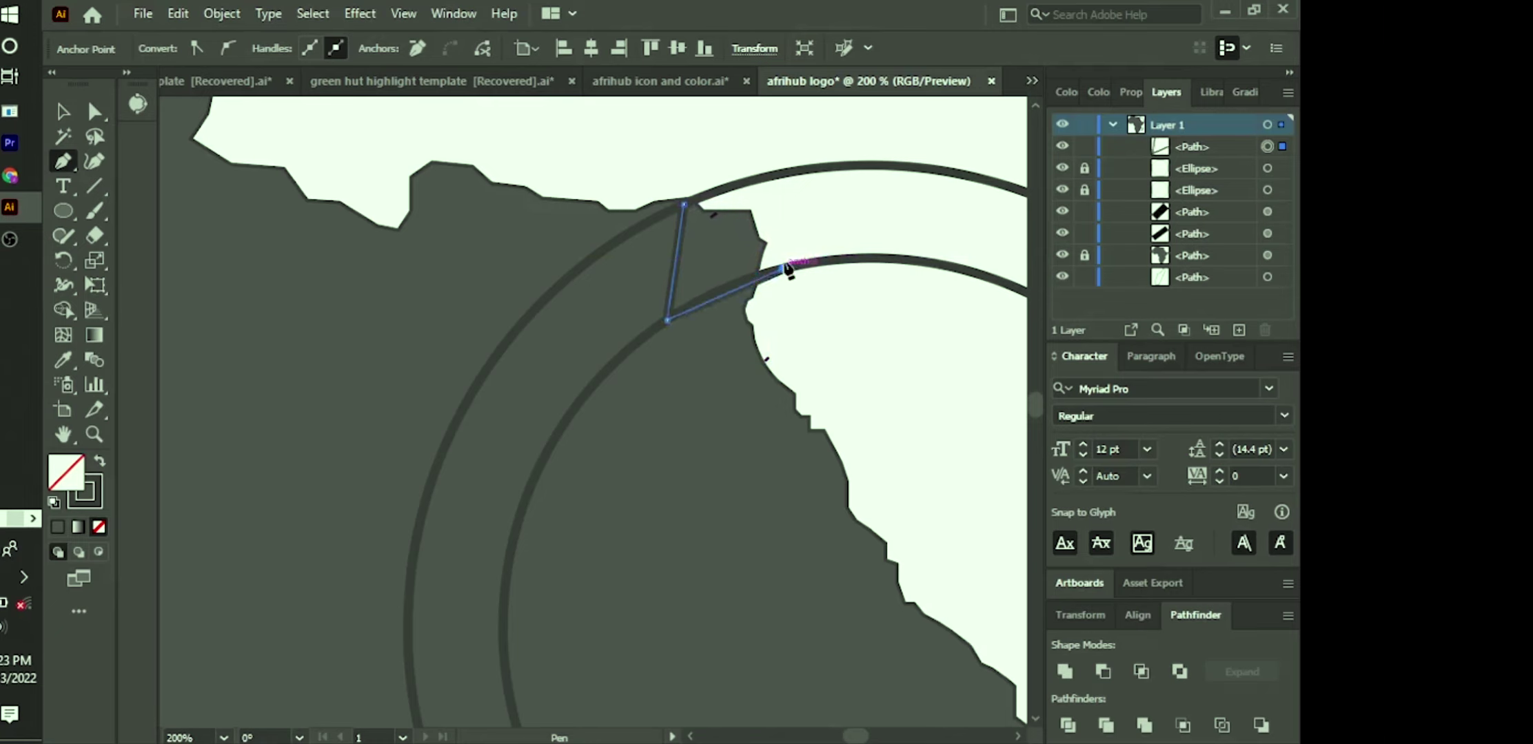
{"action": "left_click", "coordinate": [684, 205]}
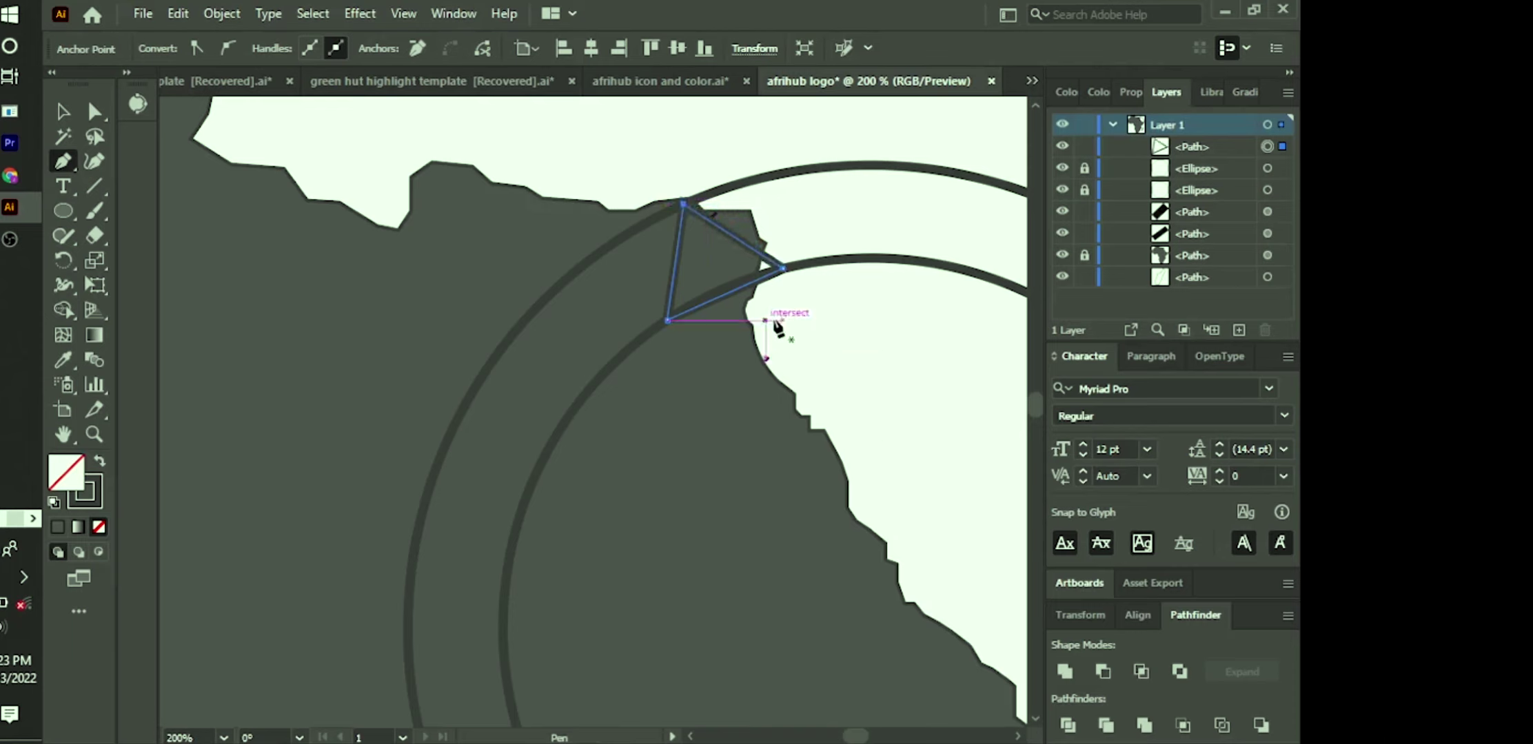
{"action": "left_click", "coordinate": [63, 112]}
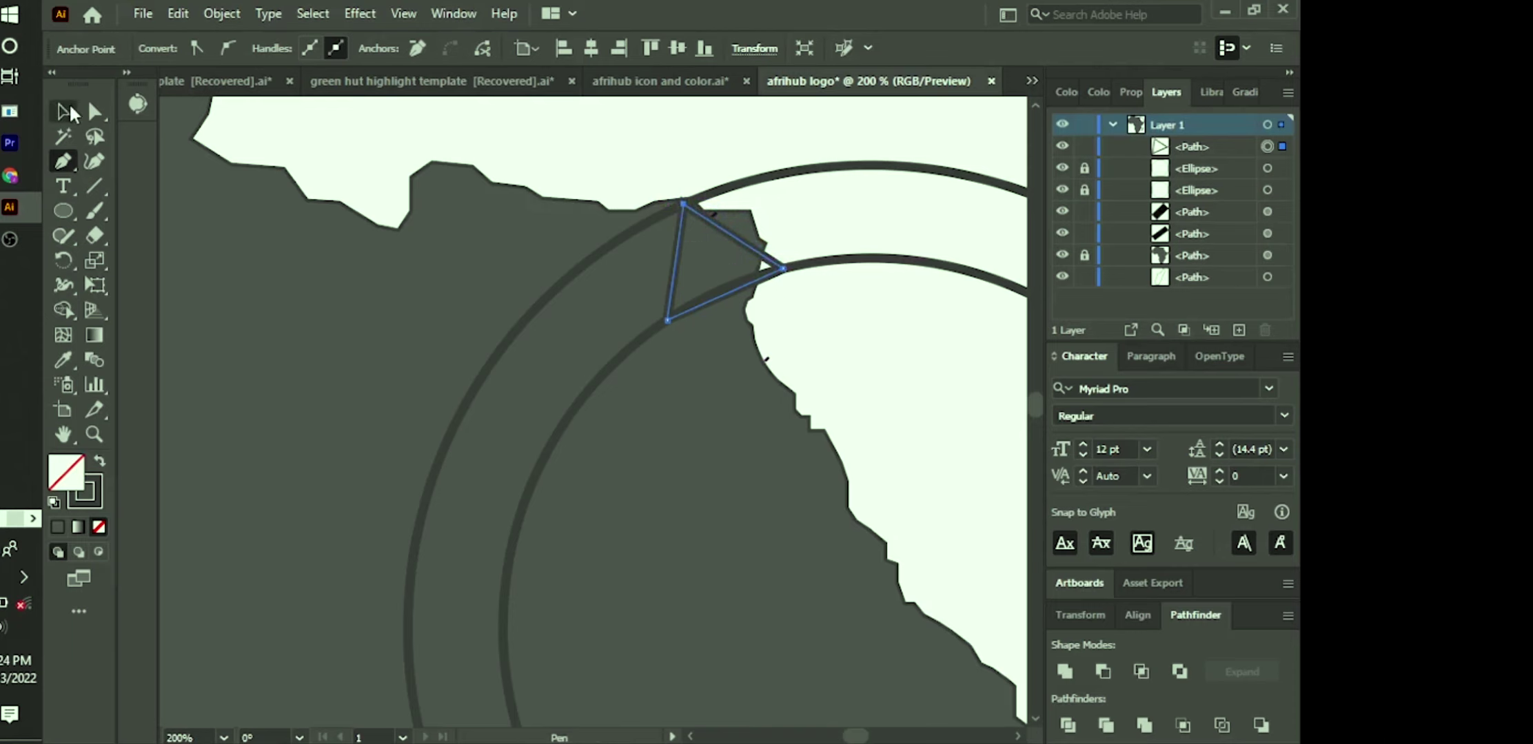
{"action": "left_click", "coordinate": [427, 312]}
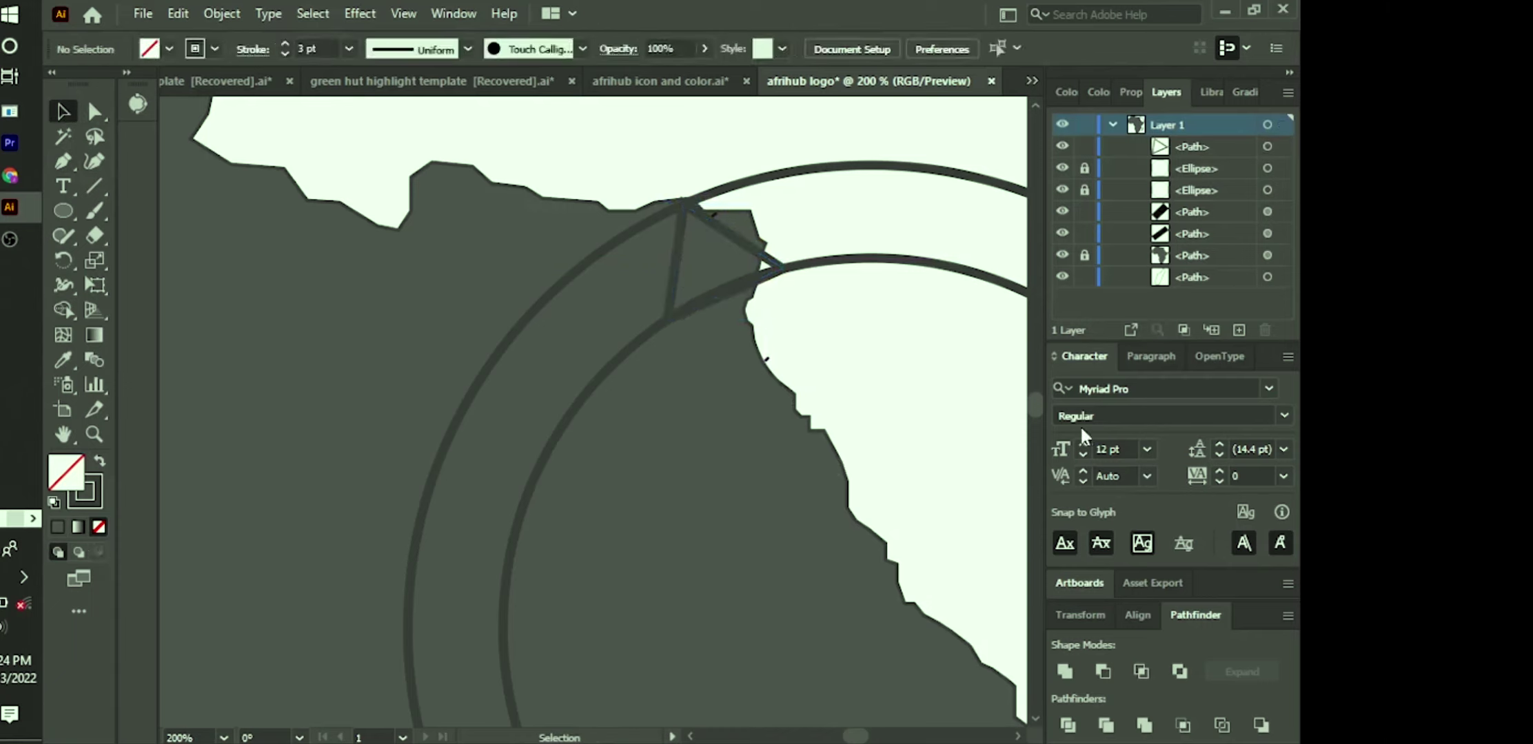
Step: Scale the triangle down slightly and nudge it down so it fits between the two circles
{"action": "left_click", "coordinate": [676, 273]}
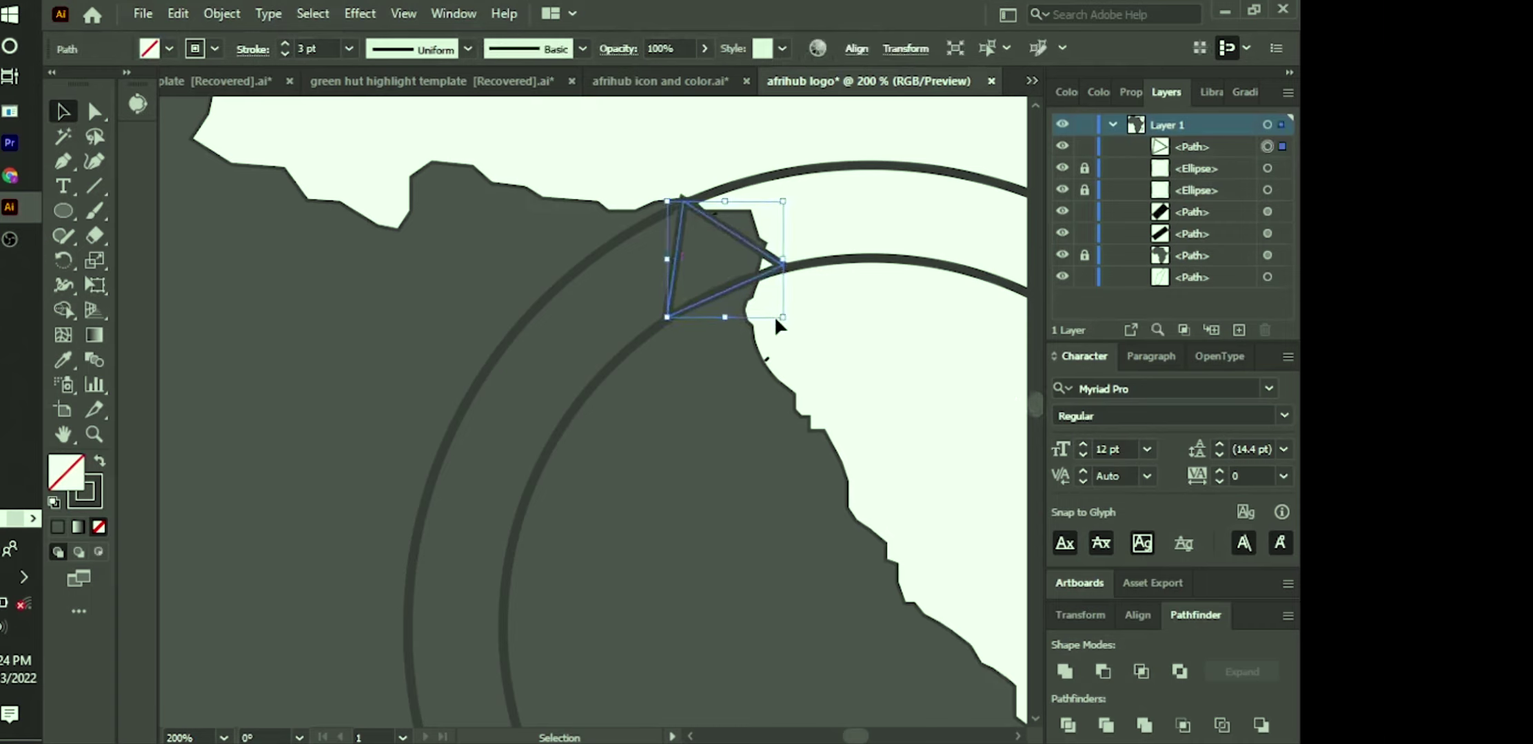
{"action": "key", "text": "Down"}
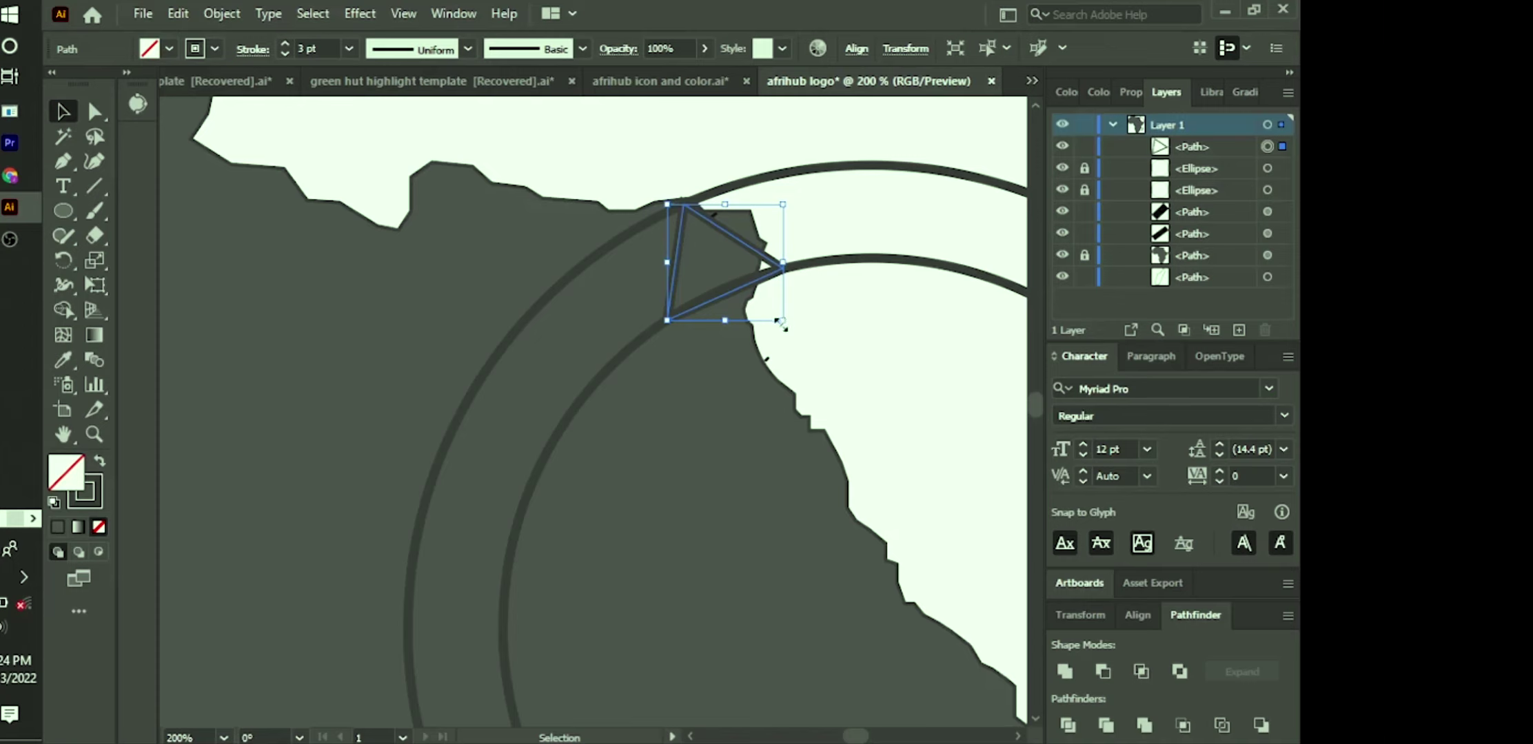
{"action": "left_click_drag", "start_coordinate": [783, 319], "coordinate": [774, 312]}
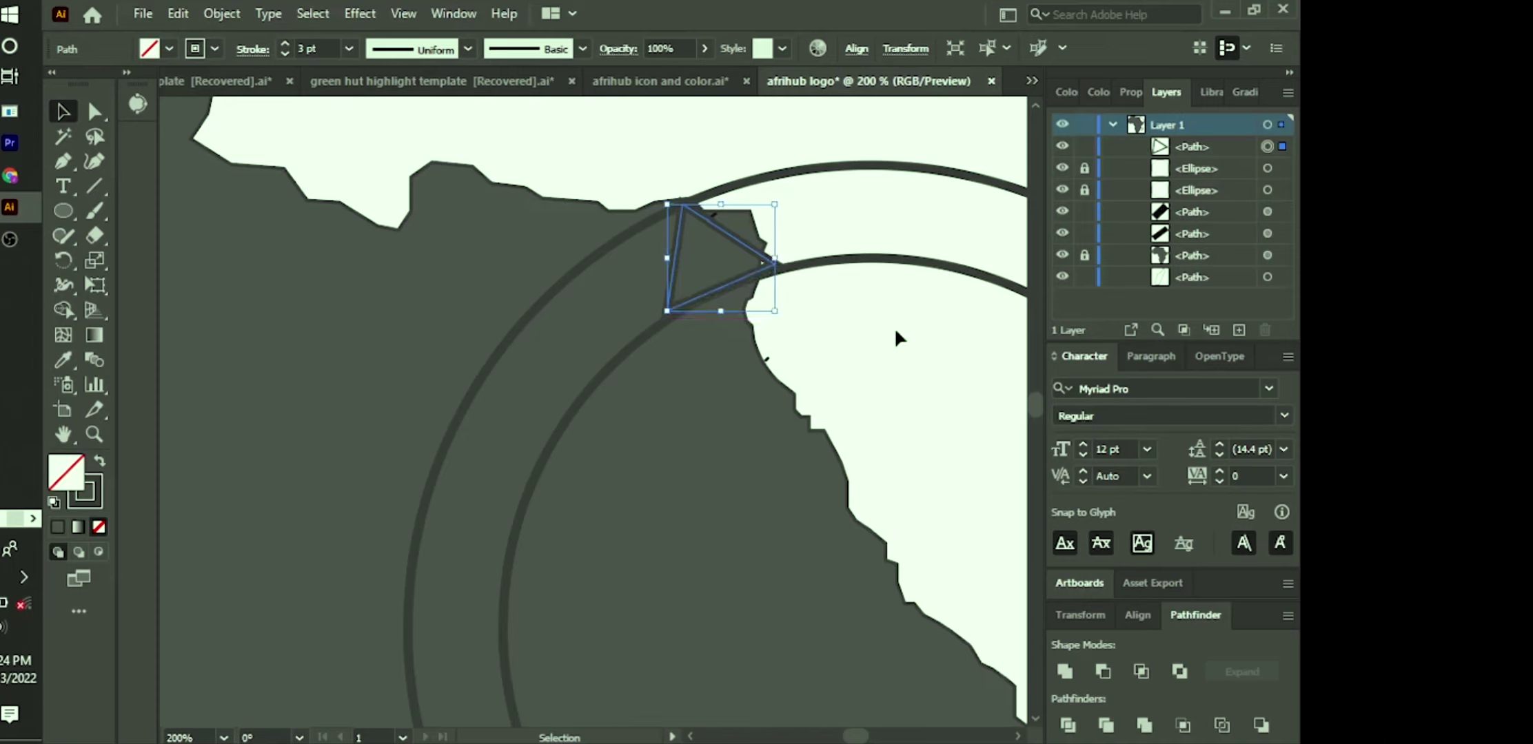
{"action": "key", "text": "Down"}
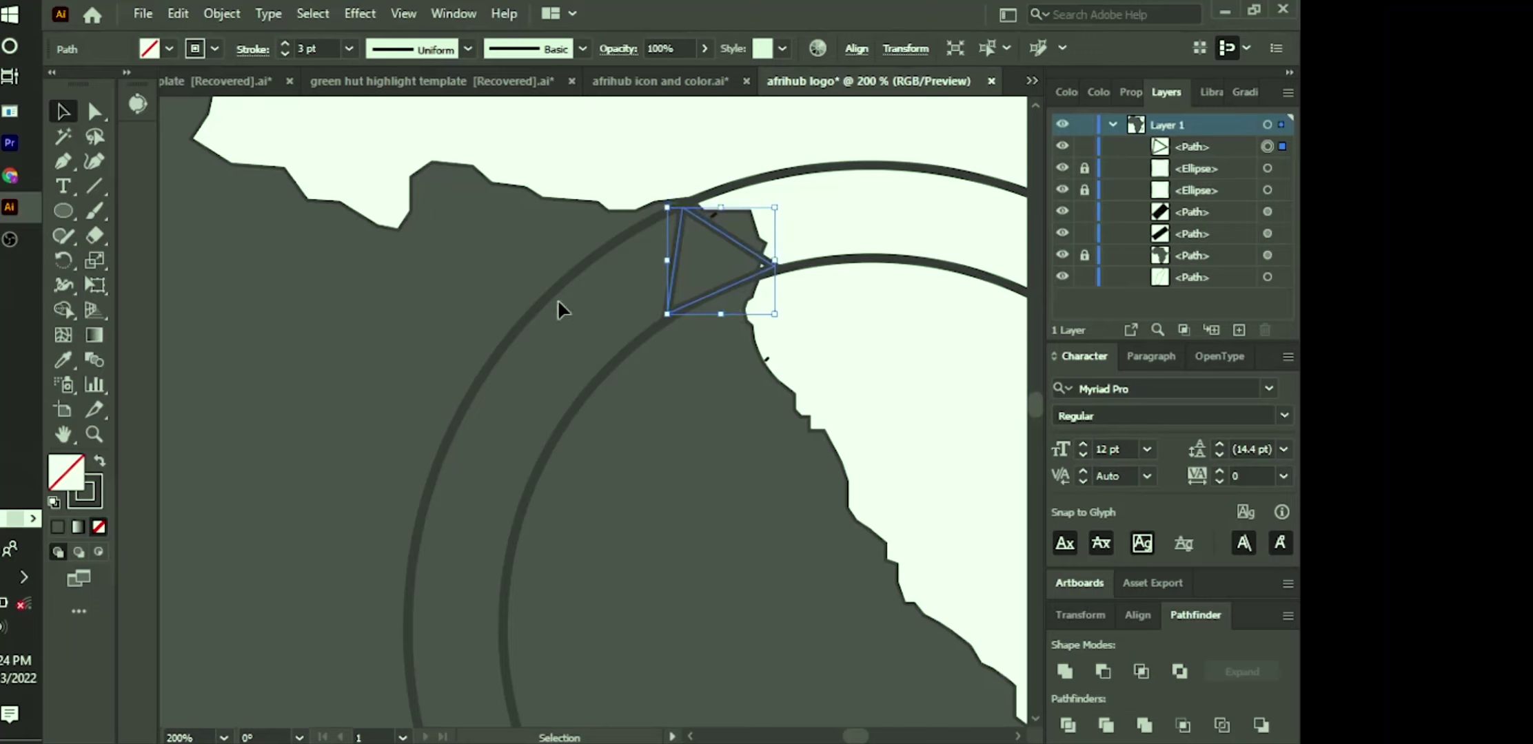
{"action": "left_click", "coordinate": [508, 281]}
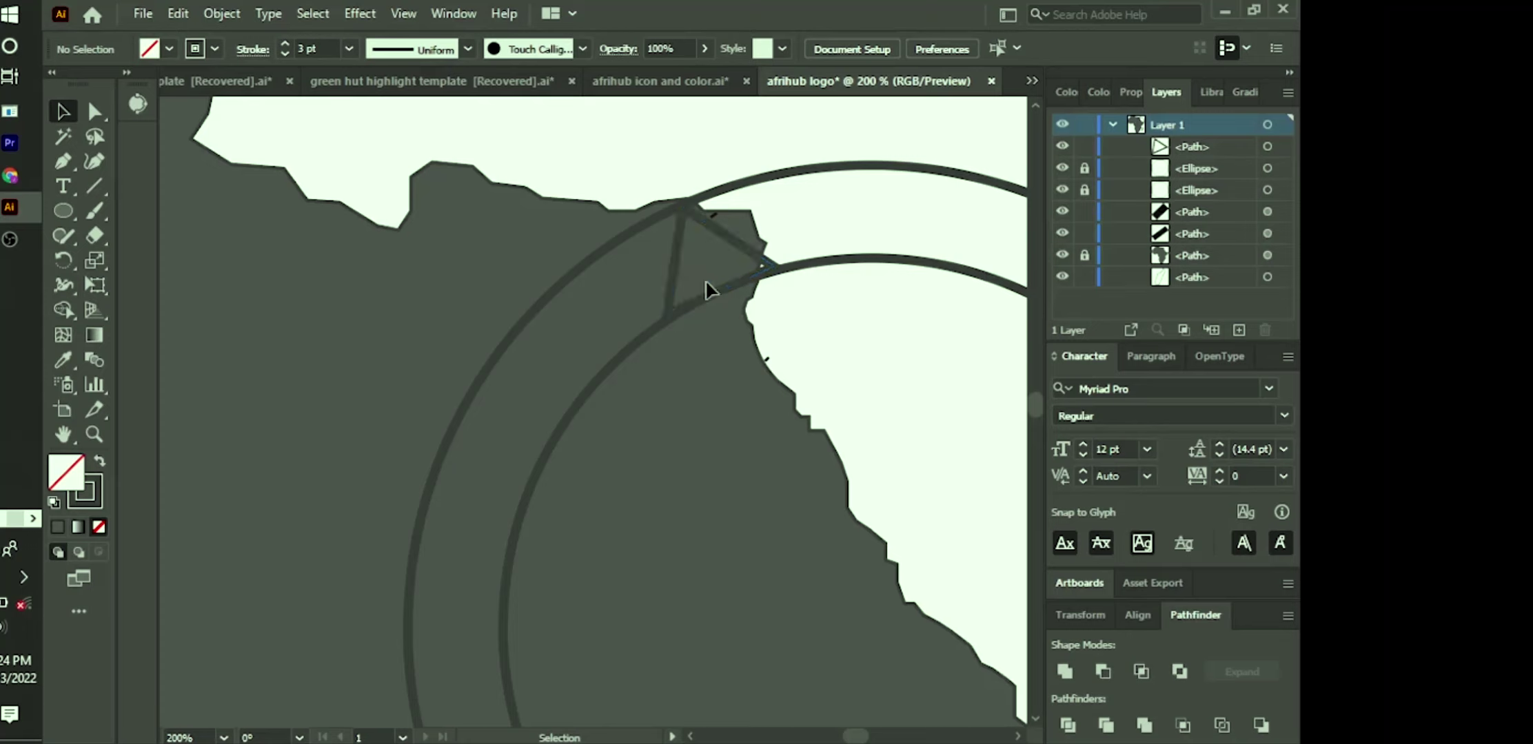
Step: Duplicate the triangle and move the copy down and left along the ring beside the original
{"action": "left_click", "coordinate": [673, 282]}
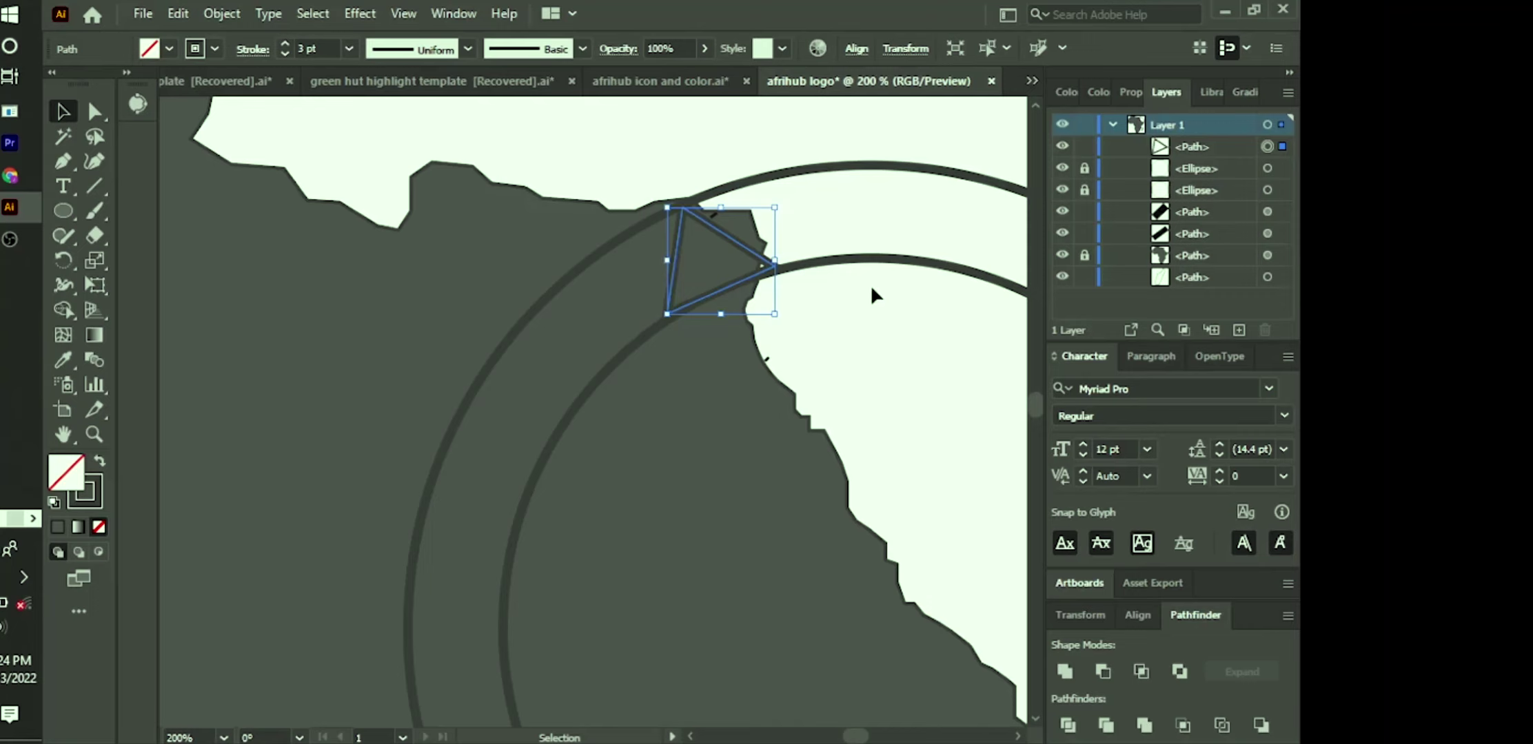
{"action": "key", "text": "alt+Left"}
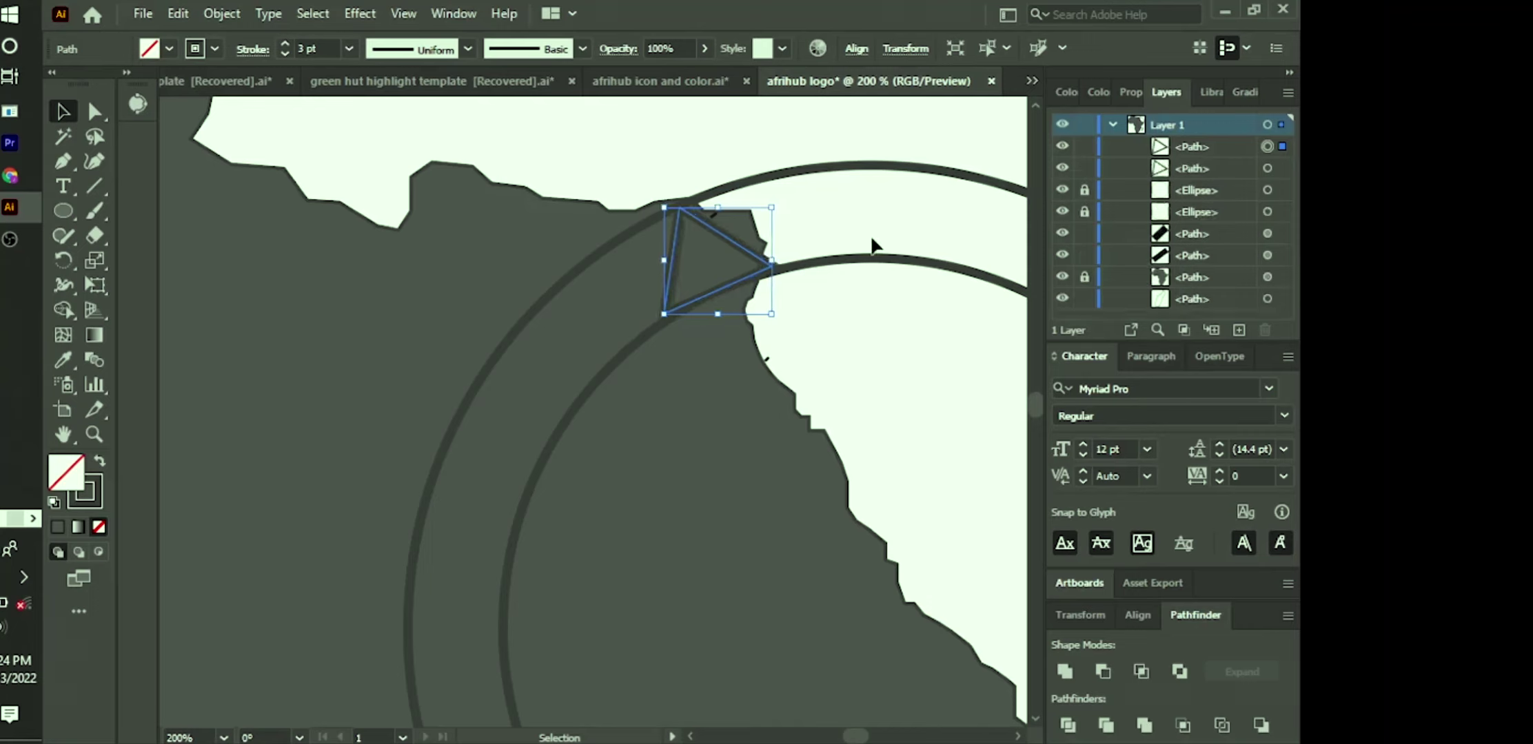
{"action": "left_click", "coordinate": [643, 290]}
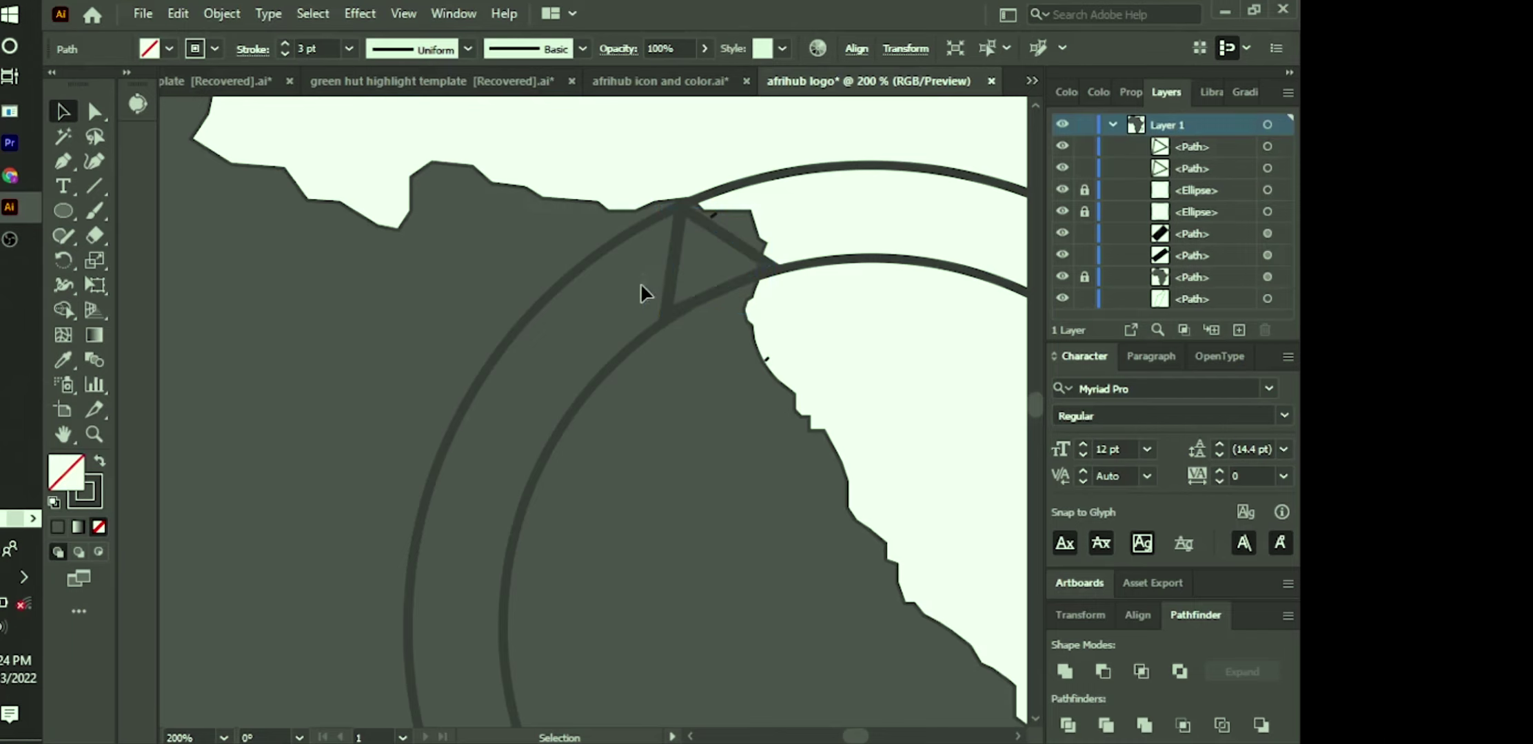
{"action": "left_click_drag", "start_coordinate": [663, 275], "coordinate": [556, 333]}
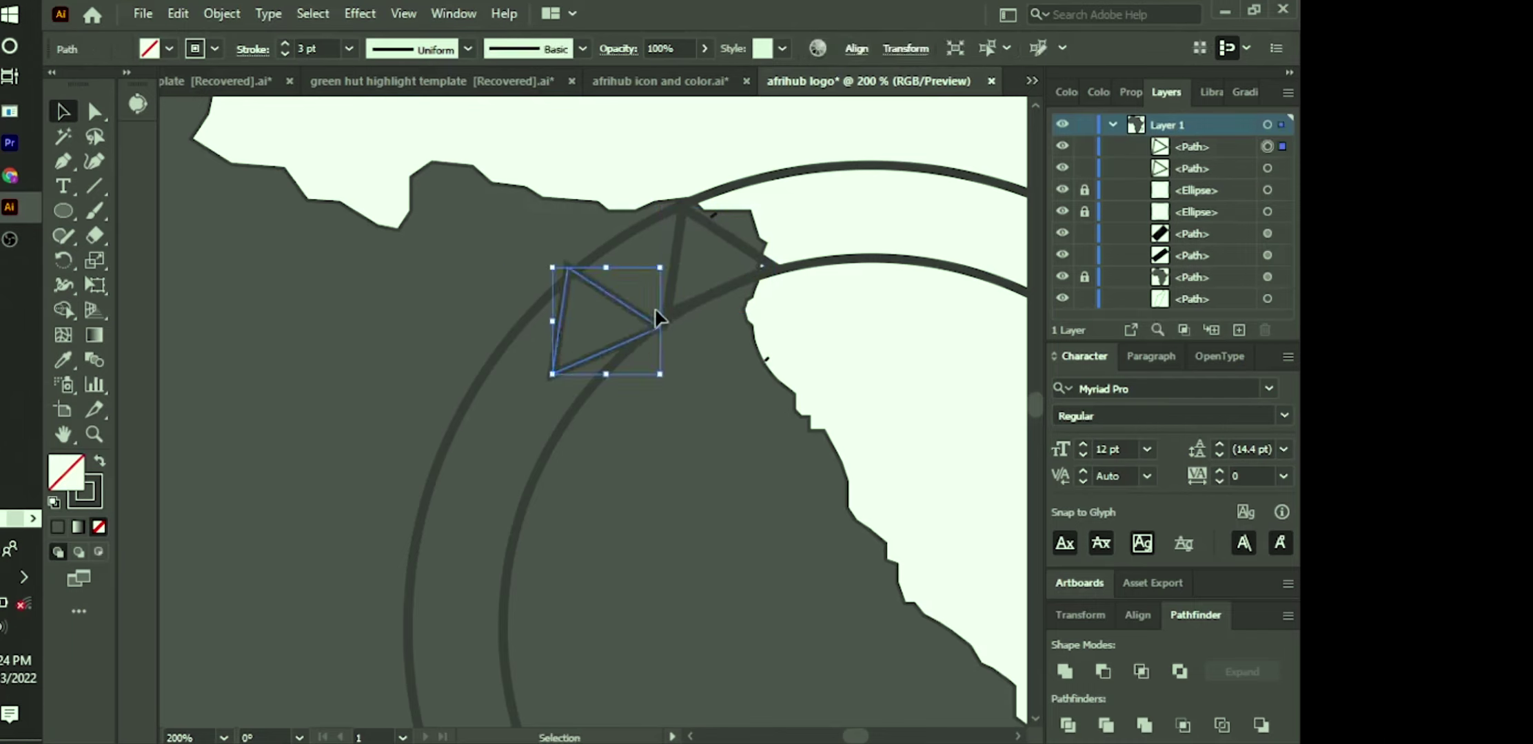
Step: Rotate the copied triangle counter-clockwise and nudge it until it fits the ring and meets the first triangle's lower corner
{"action": "left_click_drag", "start_coordinate": [665, 384], "coordinate": [687, 367]}
{"action": "key", "text": "Right"}
{"action": "key", "text": "Right"}
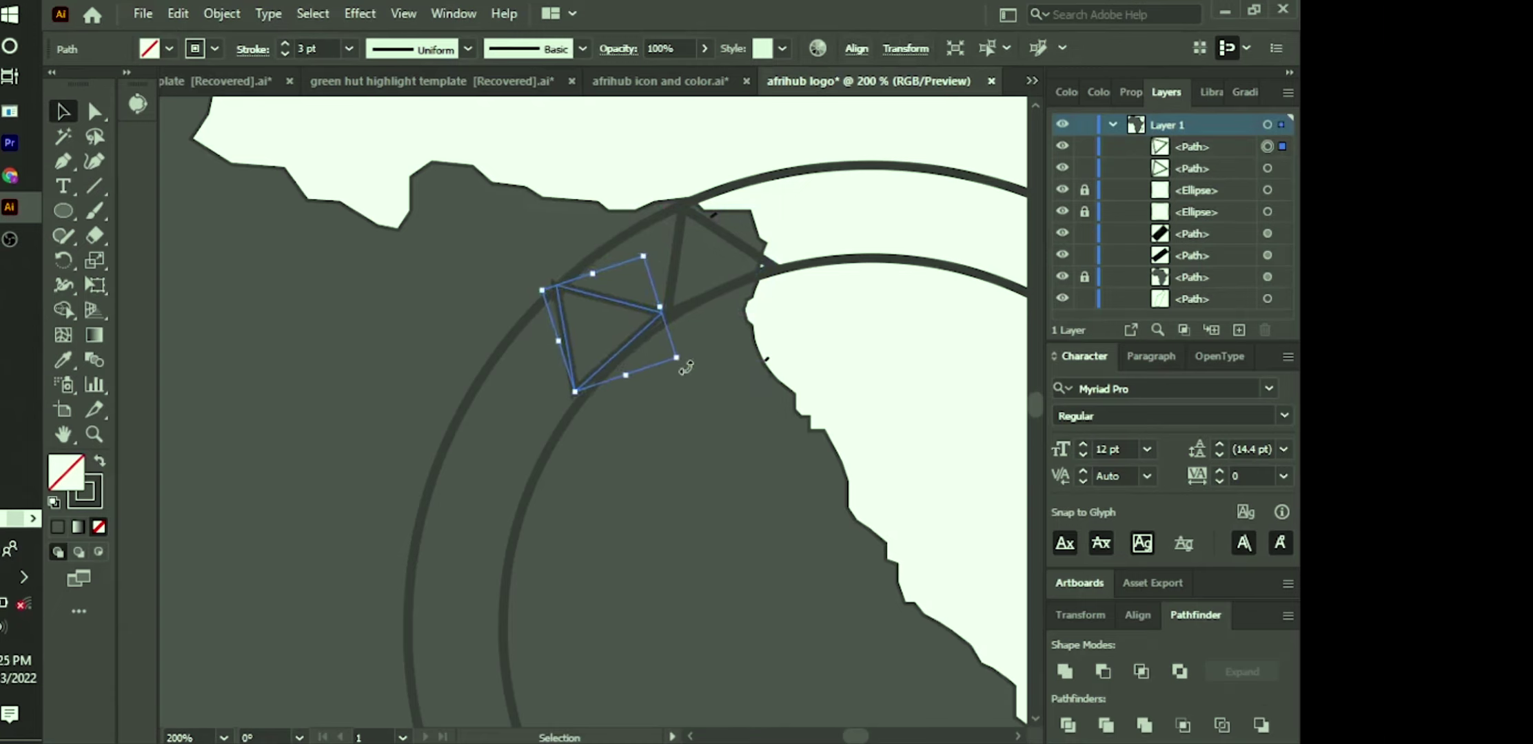
{"action": "key", "text": "Down"}
{"action": "key", "text": "Down"}
{"action": "key", "text": "Down"}
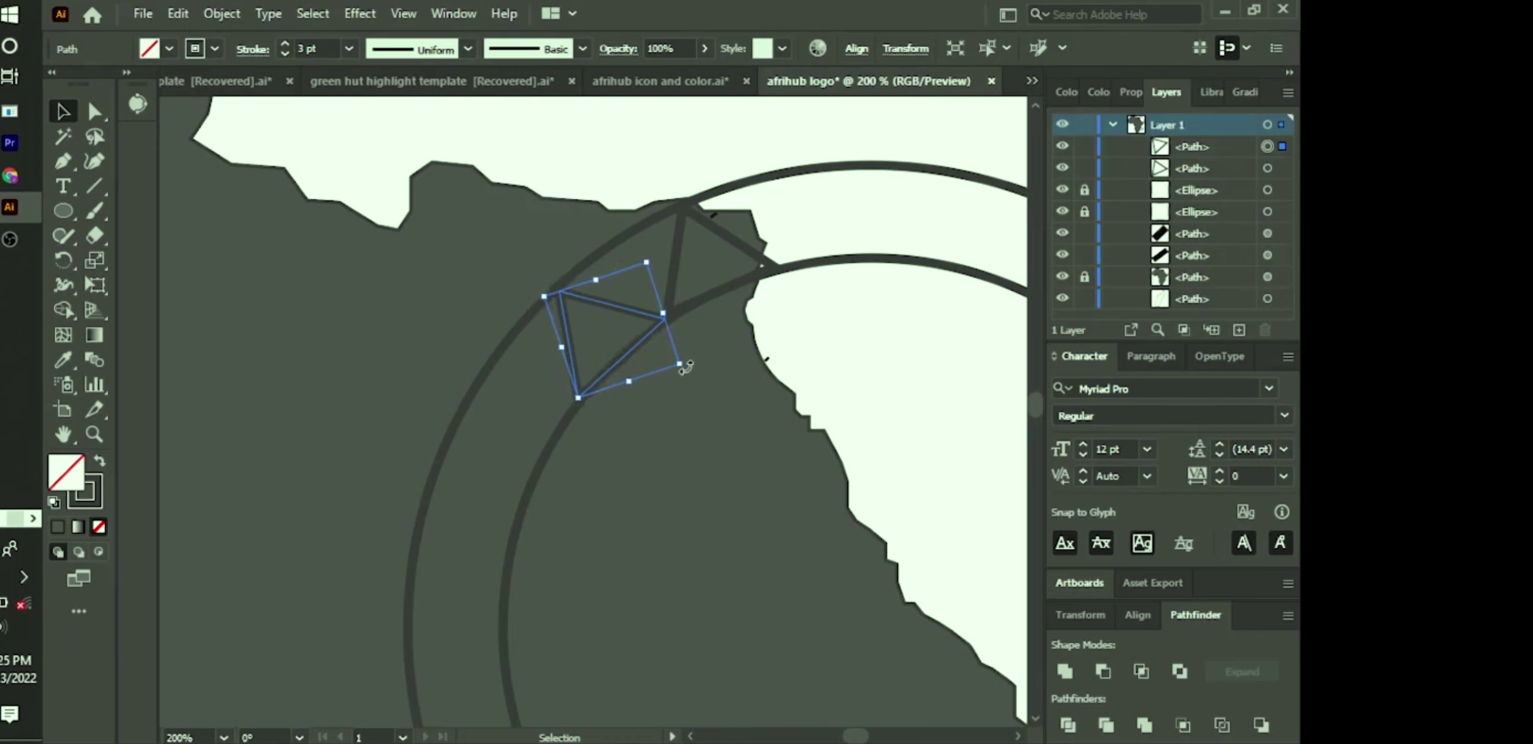
{"action": "left_click", "coordinate": [407, 299]}
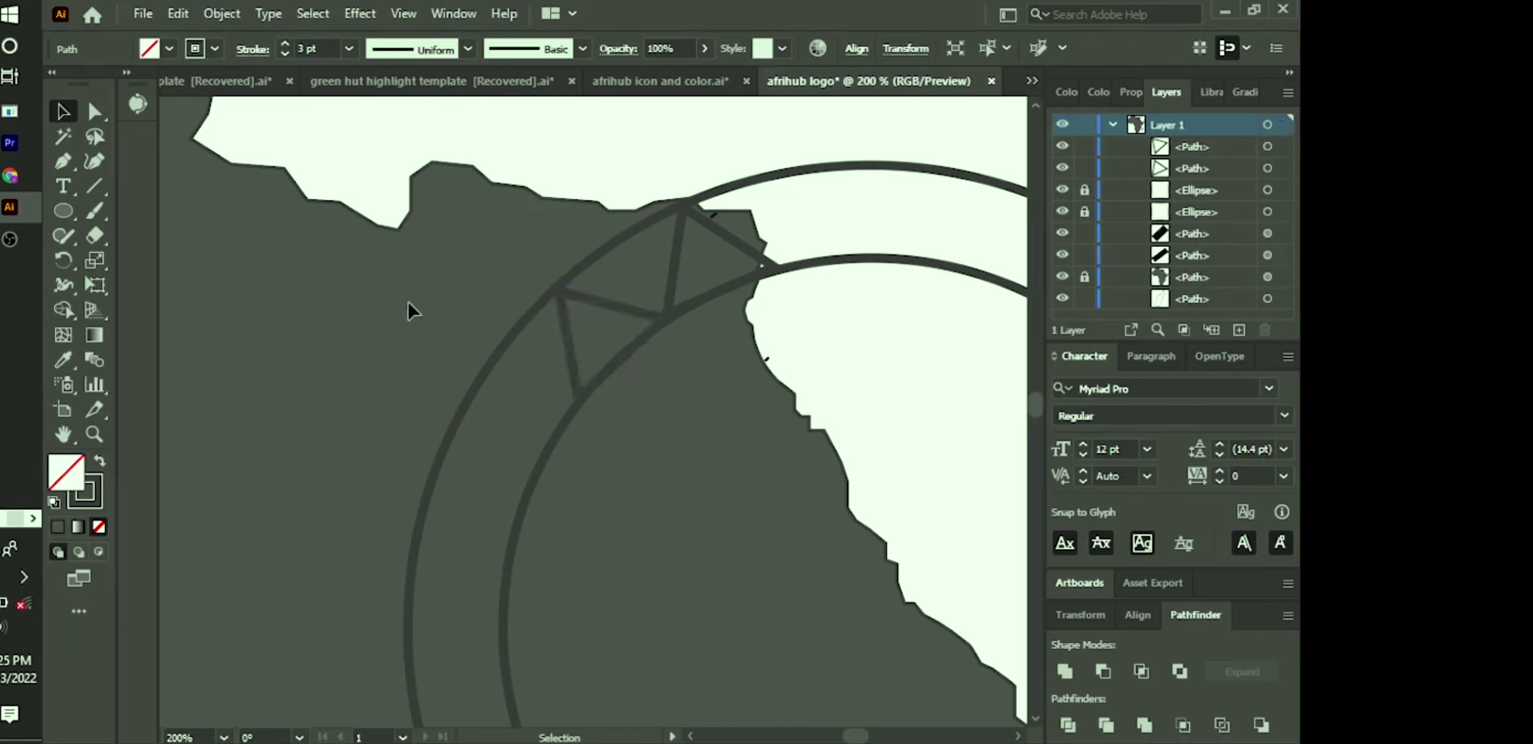
{"action": "left_click", "coordinate": [598, 304]}
{"action": "key", "text": "Up"}
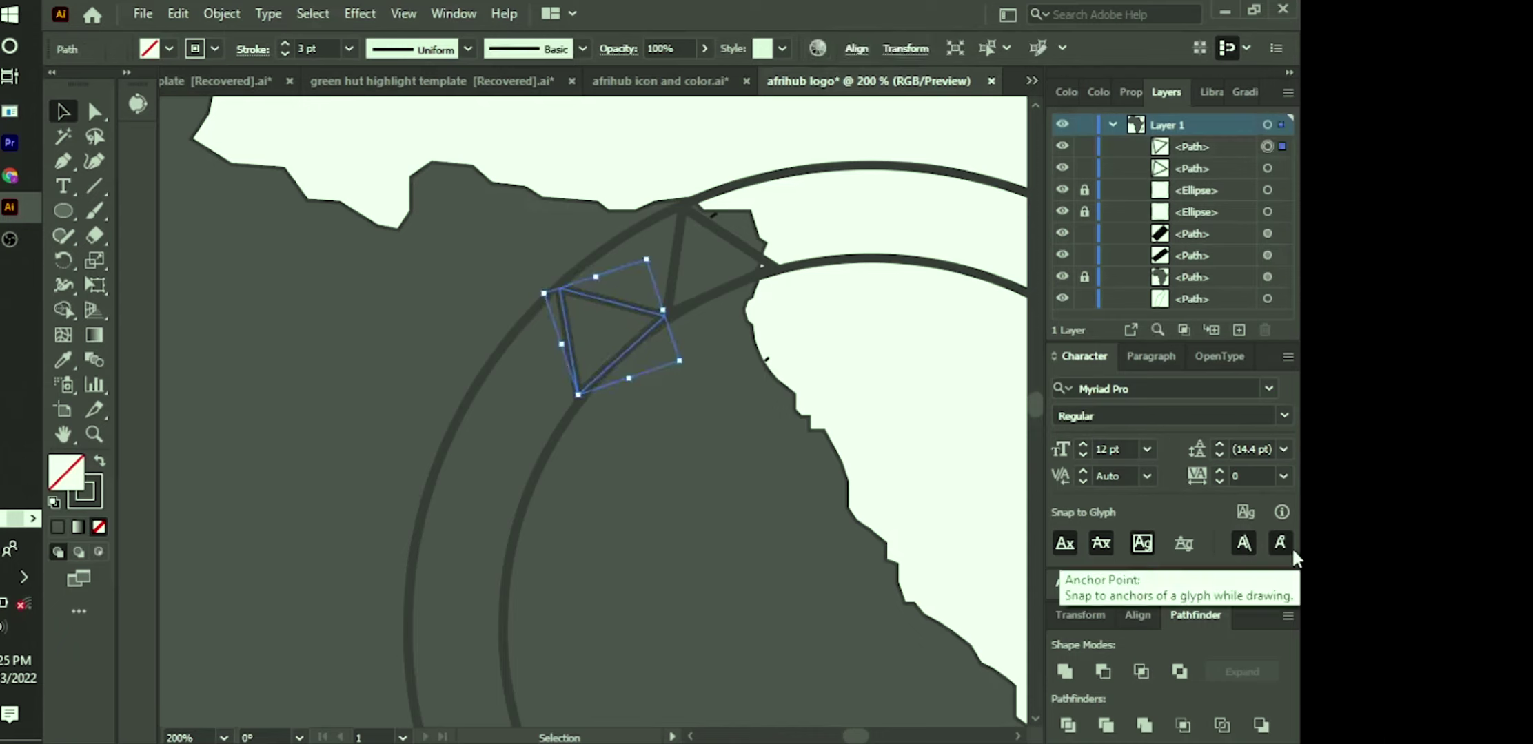
Step: Nudge the second triangle slightly down and left so its corner meets the first triangle on the inner circle
{"action": "key", "text": "Down"}
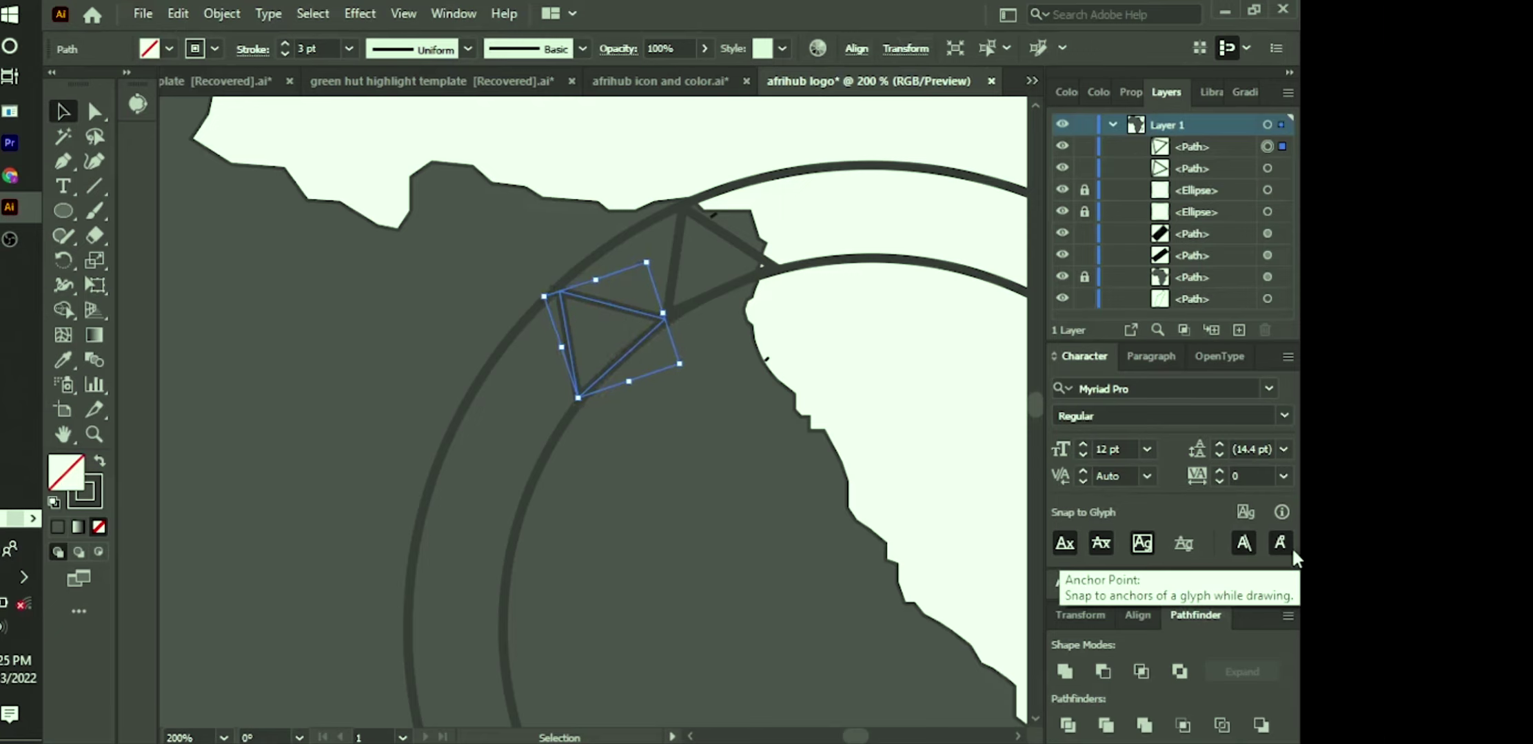
{"action": "key", "text": "Up"}
{"action": "key", "text": "Left"}
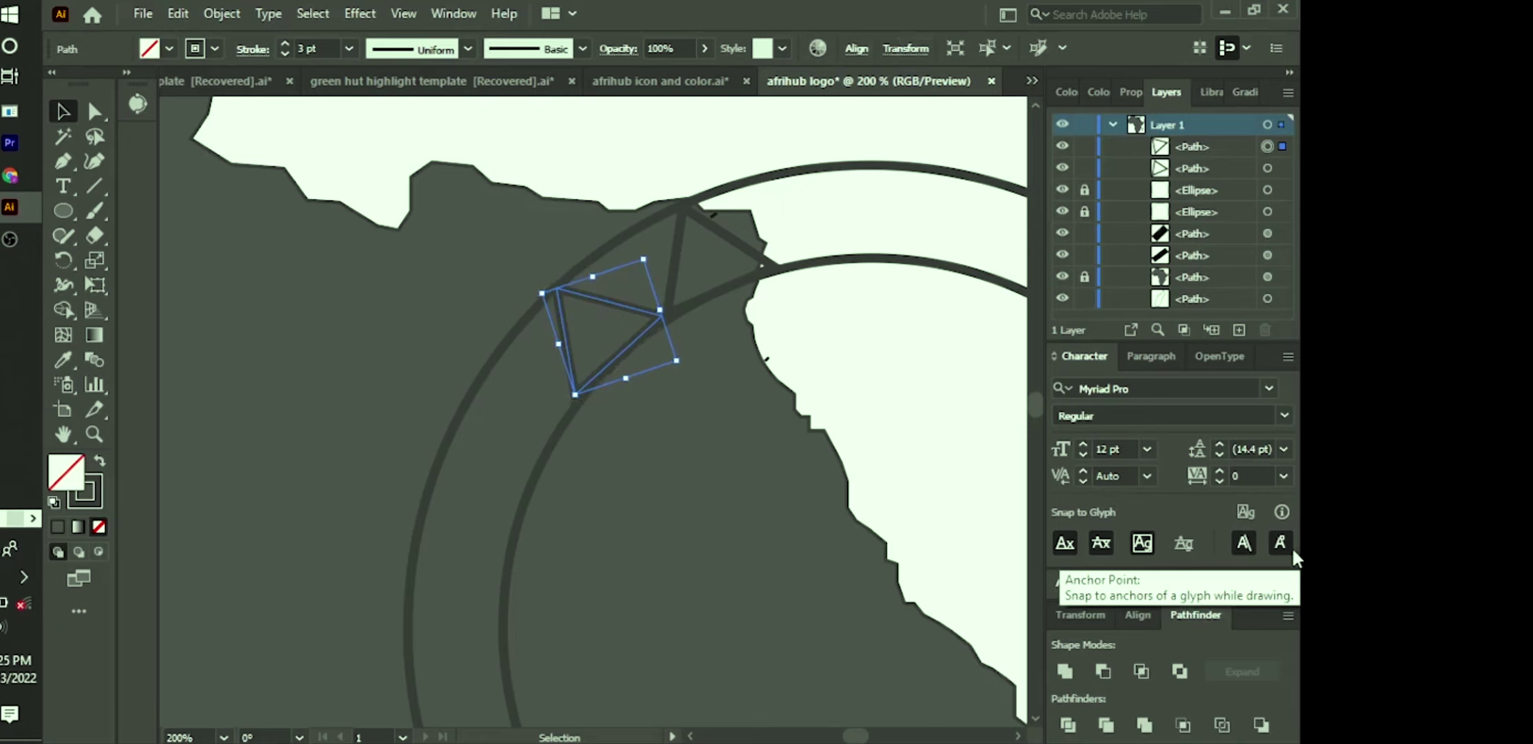
{"action": "key", "text": "Down"}
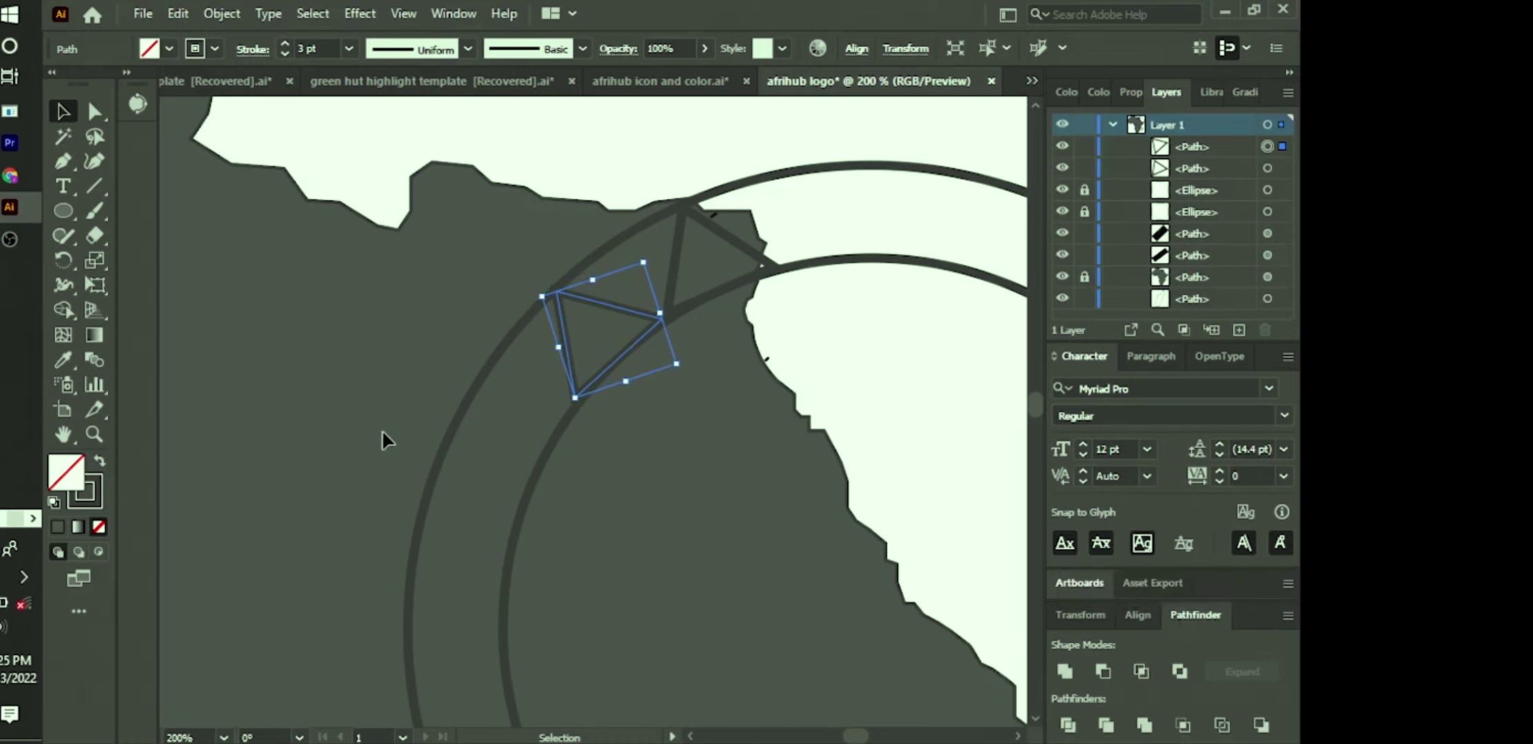
Step: Duplicate the second triangle and move the copy left and down the ring until it sits below the second one
{"action": "key", "text": "alt+Left"}
{"action": "key", "text": "Down"}
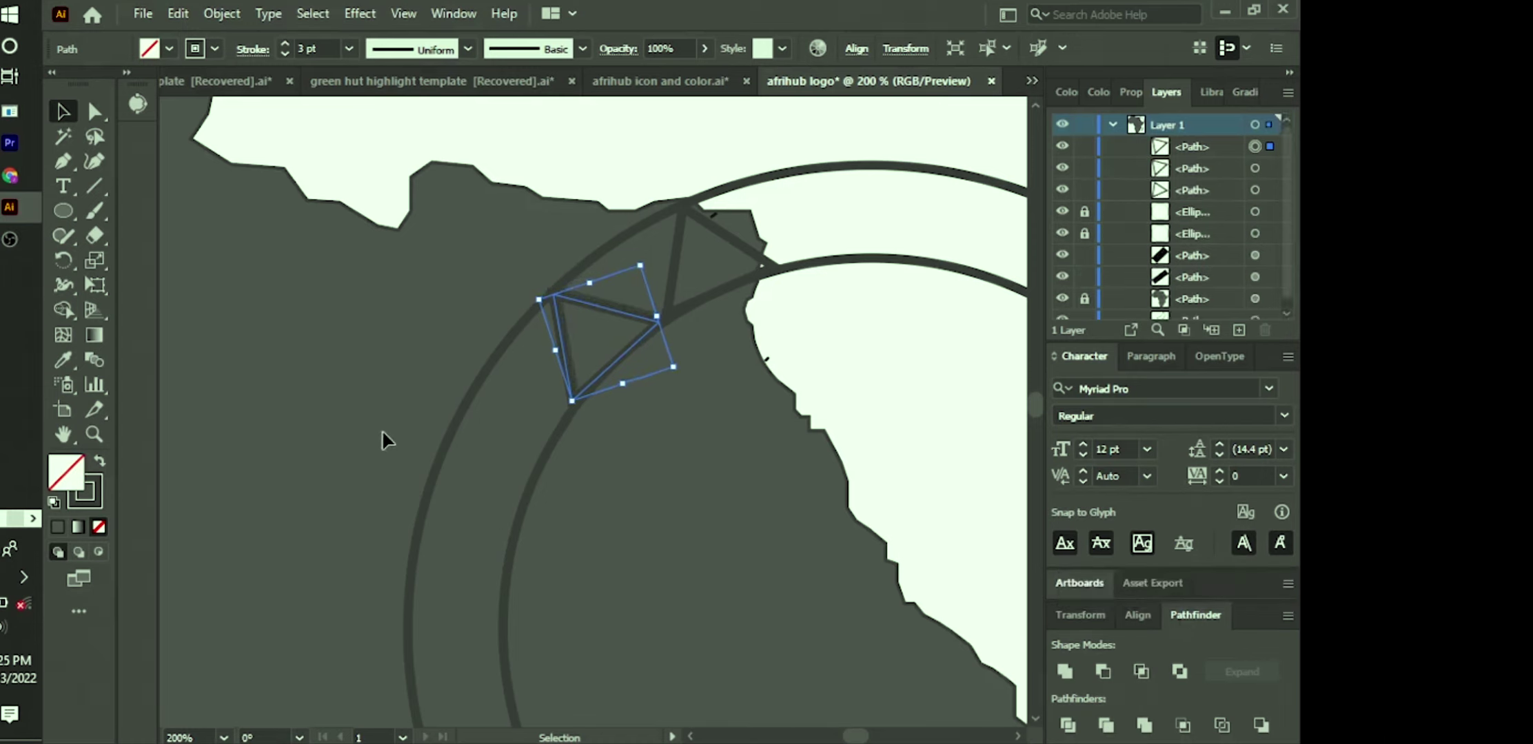
{"action": "key", "text": "Left"}
{"action": "key", "text": "Down"}
{"action": "key", "text": "Left"}
{"action": "key", "text": "Left"}
{"action": "key", "text": "Left"}
{"action": "key", "text": "Left"}
{"action": "key", "text": "Left"}
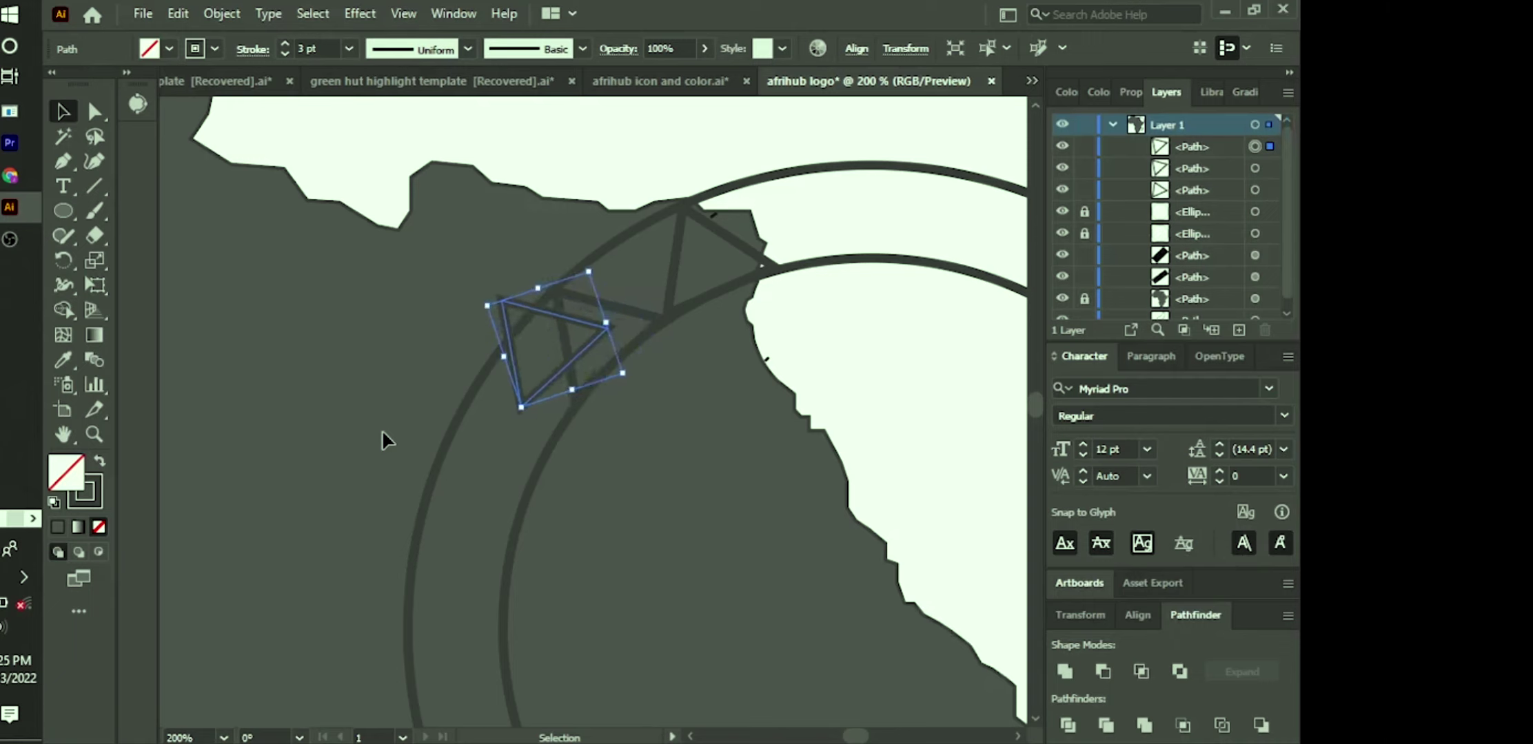
{"action": "key", "text": "Left"}
{"action": "key", "text": "Left"}
{"action": "key", "text": "Left"}
{"action": "key", "text": "Left"}
{"action": "key", "text": "Left"}
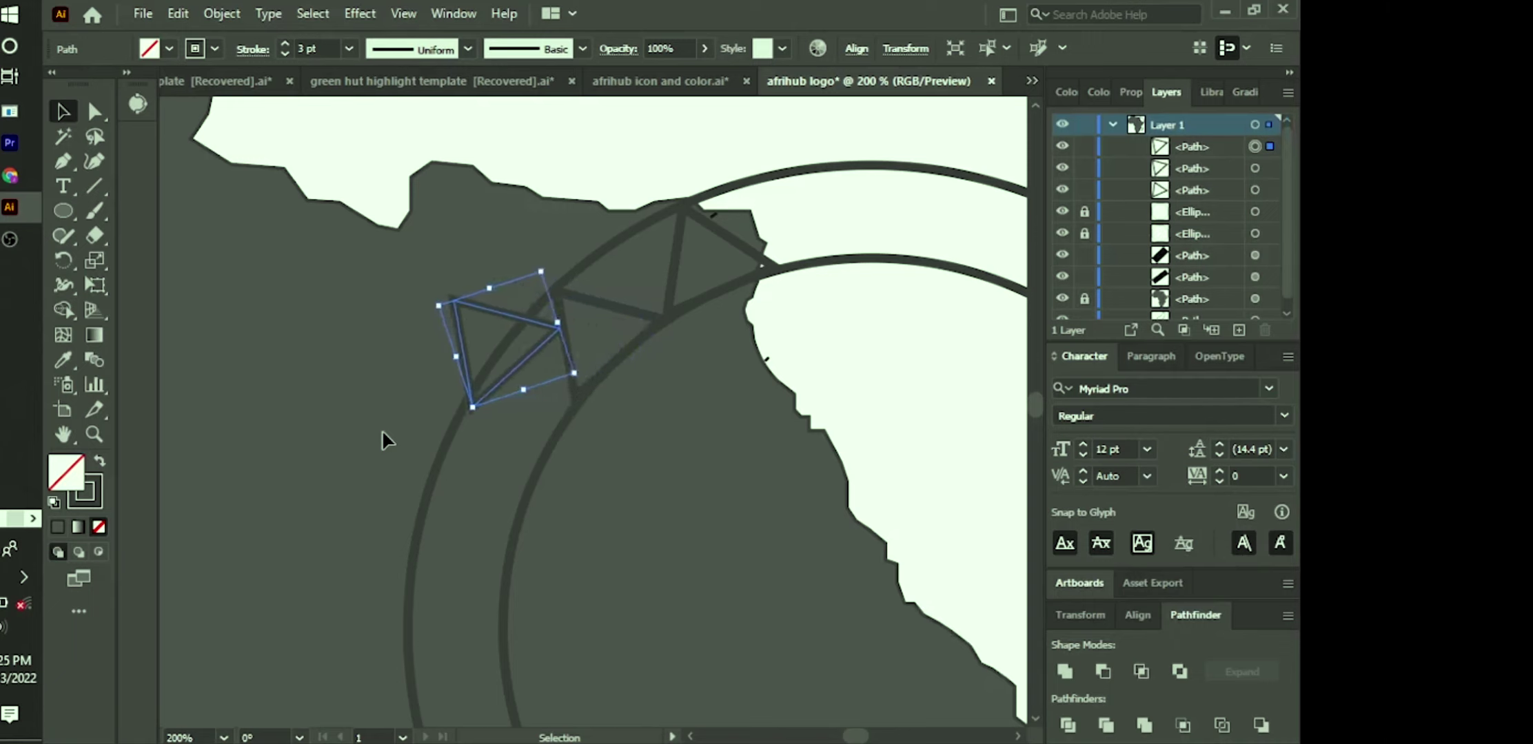
{"action": "key", "text": "Down"}
{"action": "key", "text": "Down"}
{"action": "key", "text": "Down"}
{"action": "key", "text": "Down"}
{"action": "key", "text": "Down"}
{"action": "key", "text": "Down"}
{"action": "key", "text": "Down"}
{"action": "key", "text": "Down"}
{"action": "key", "text": "Right"}
{"action": "key", "text": "Right"}
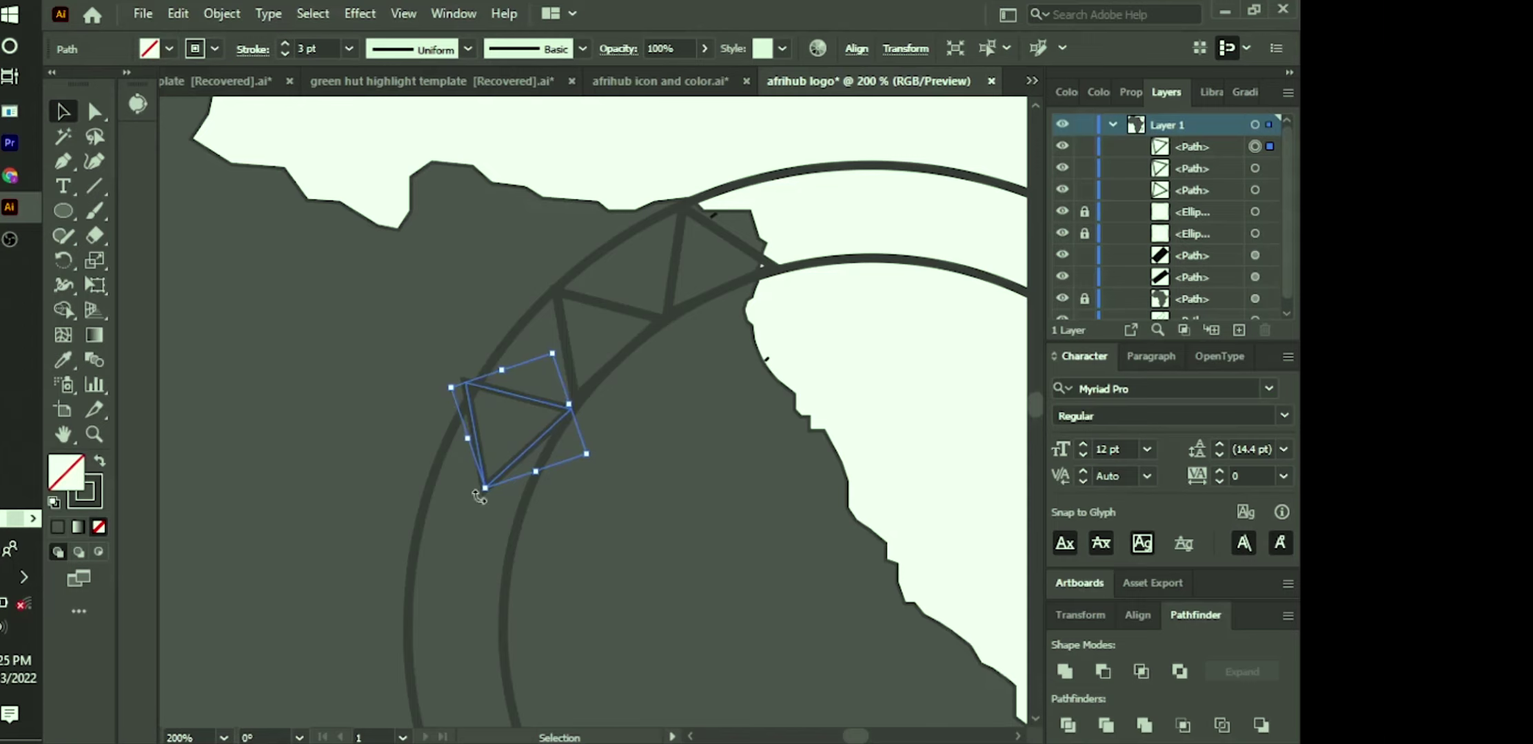
Step: Rotate the third triangle counter-clockwise so it spans the two circles and touches the second triangle's lower corner
{"action": "left_click_drag", "start_coordinate": [484, 474], "coordinate": [547, 451]}
{"action": "left_click_drag", "start_coordinate": [503, 507], "coordinate": [572, 452]}
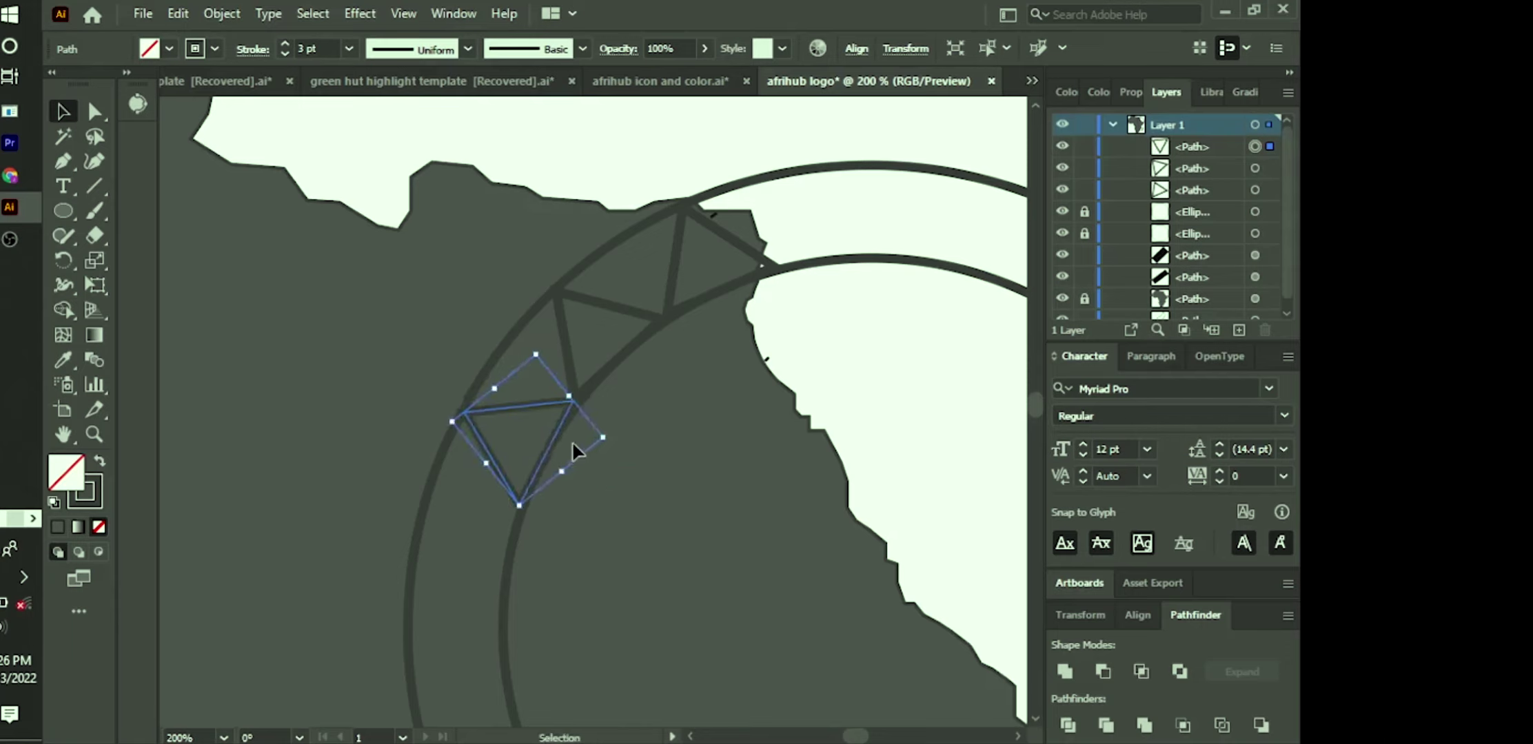
{"action": "left_click", "coordinate": [672, 522]}
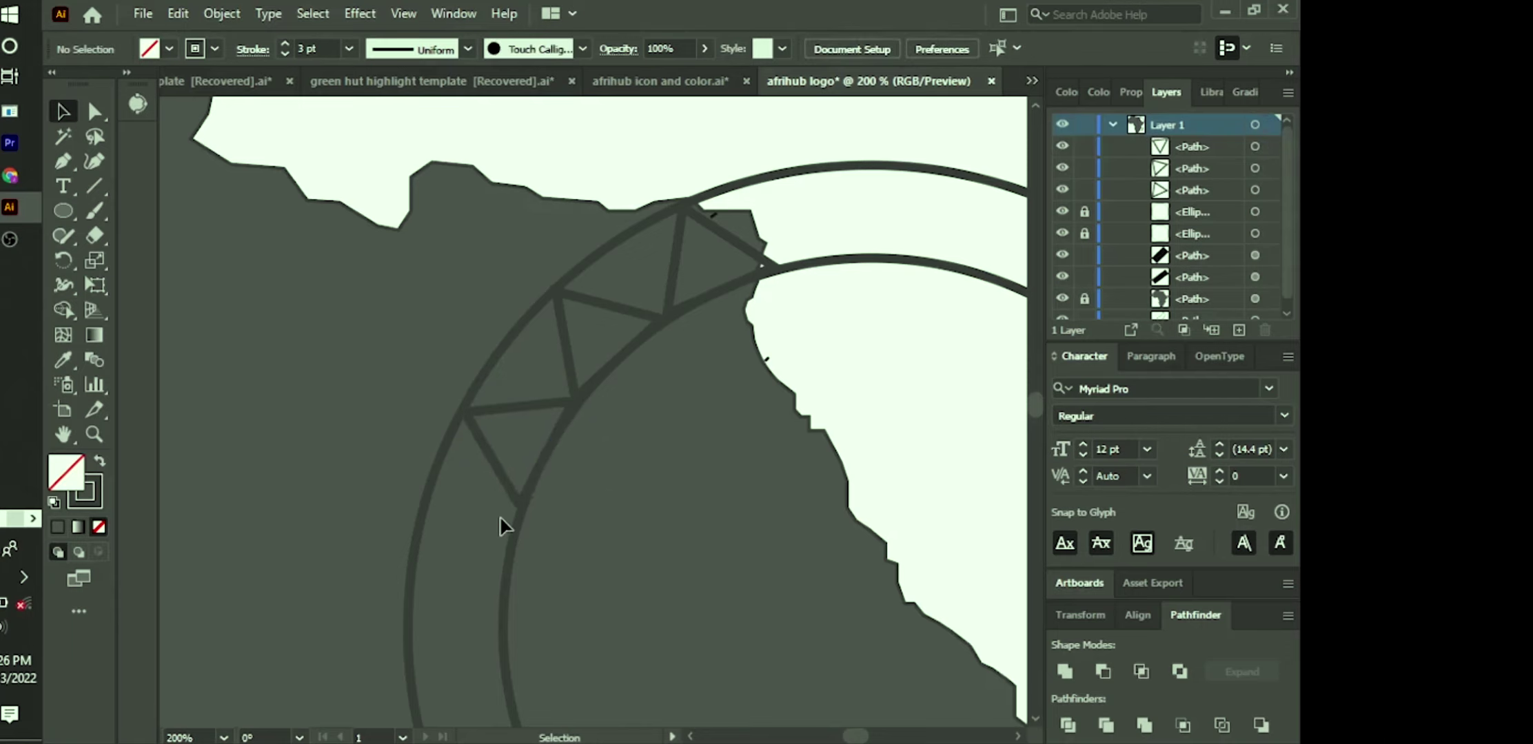
Step: Duplicate the third triangle and move the copy down and slightly left along the ring
{"action": "left_click", "coordinate": [502, 473]}
{"action": "key", "text": "ctrl+c"}
{"action": "key", "text": "ctrl+f"}
{"action": "key", "text": "shift+Down"}
{"action": "key", "text": "shift+Down"}
{"action": "key", "text": "shift+Down"}
{"action": "key", "text": "shift+Left"}
{"action": "key", "text": "shift+Left"}
{"action": "key", "text": "shift+Down"}
{"action": "key", "text": "shift+Down"}
{"action": "key", "text": "shift+Down"}
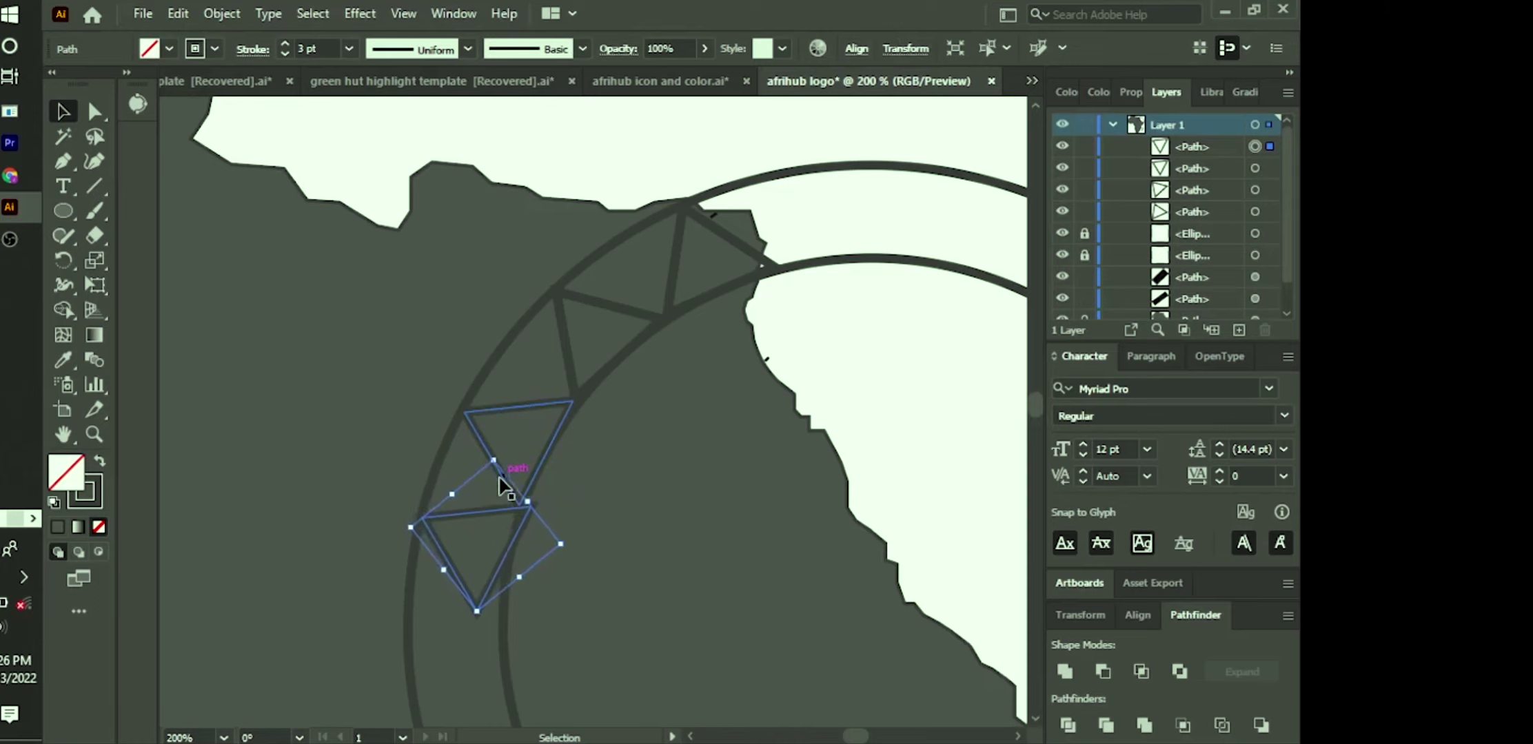
{"action": "key", "text": "shift+Left"}
{"action": "key", "text": "Left"}
Step: Rotate the fourth triangle counter-clockwise until its corners fit between the outer and inner circles
{"action": "left_click_drag", "start_coordinate": [502, 482], "coordinate": [502, 593]}
{"action": "scroll", "coordinate": [483, 619], "scroll_direction": "down", "scroll_amount": 3}
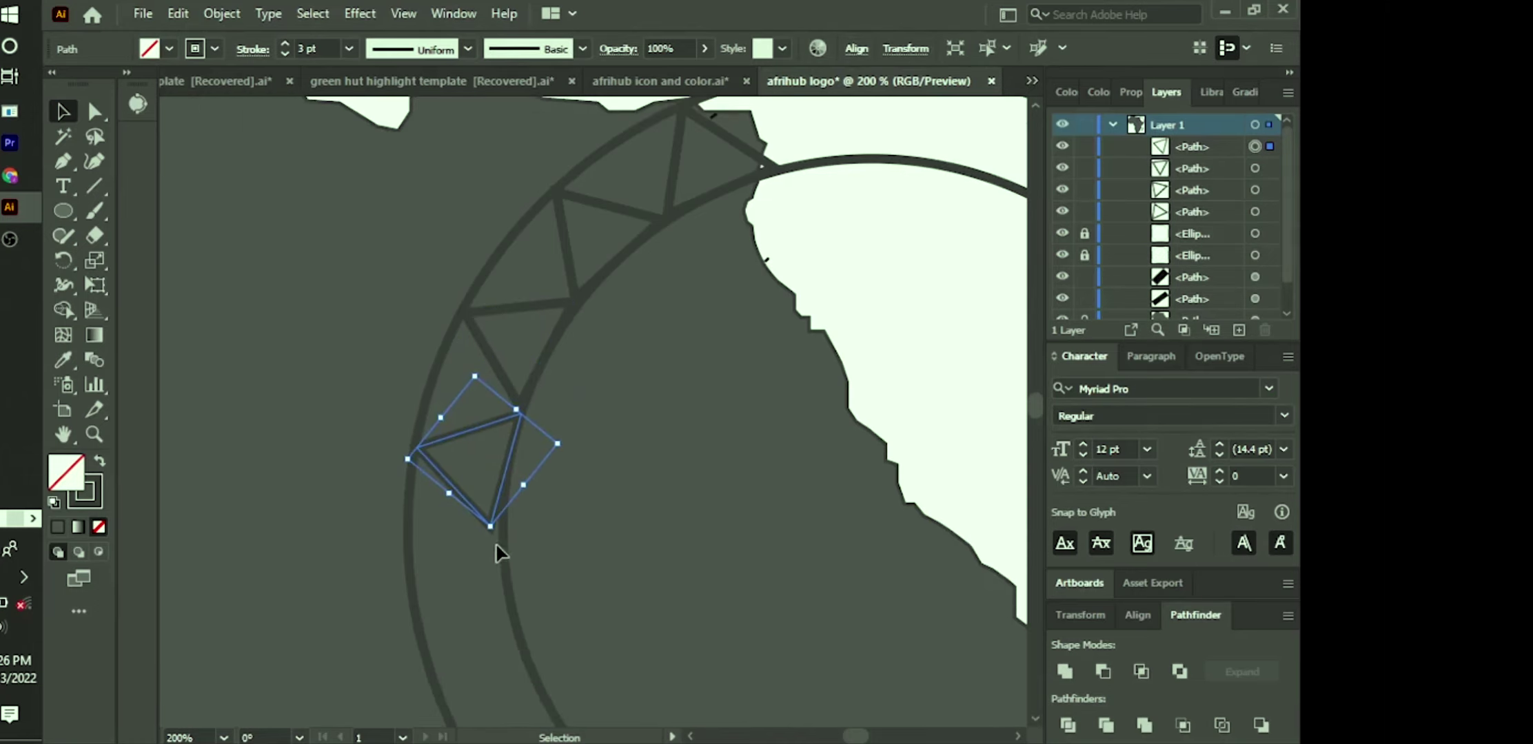
{"action": "left_click_drag", "start_coordinate": [500, 546], "coordinate": [495, 530]}
{"action": "left_click", "coordinate": [694, 627]}
{"action": "scroll", "coordinate": [533, 500], "scroll_direction": "down", "scroll_amount": 3}
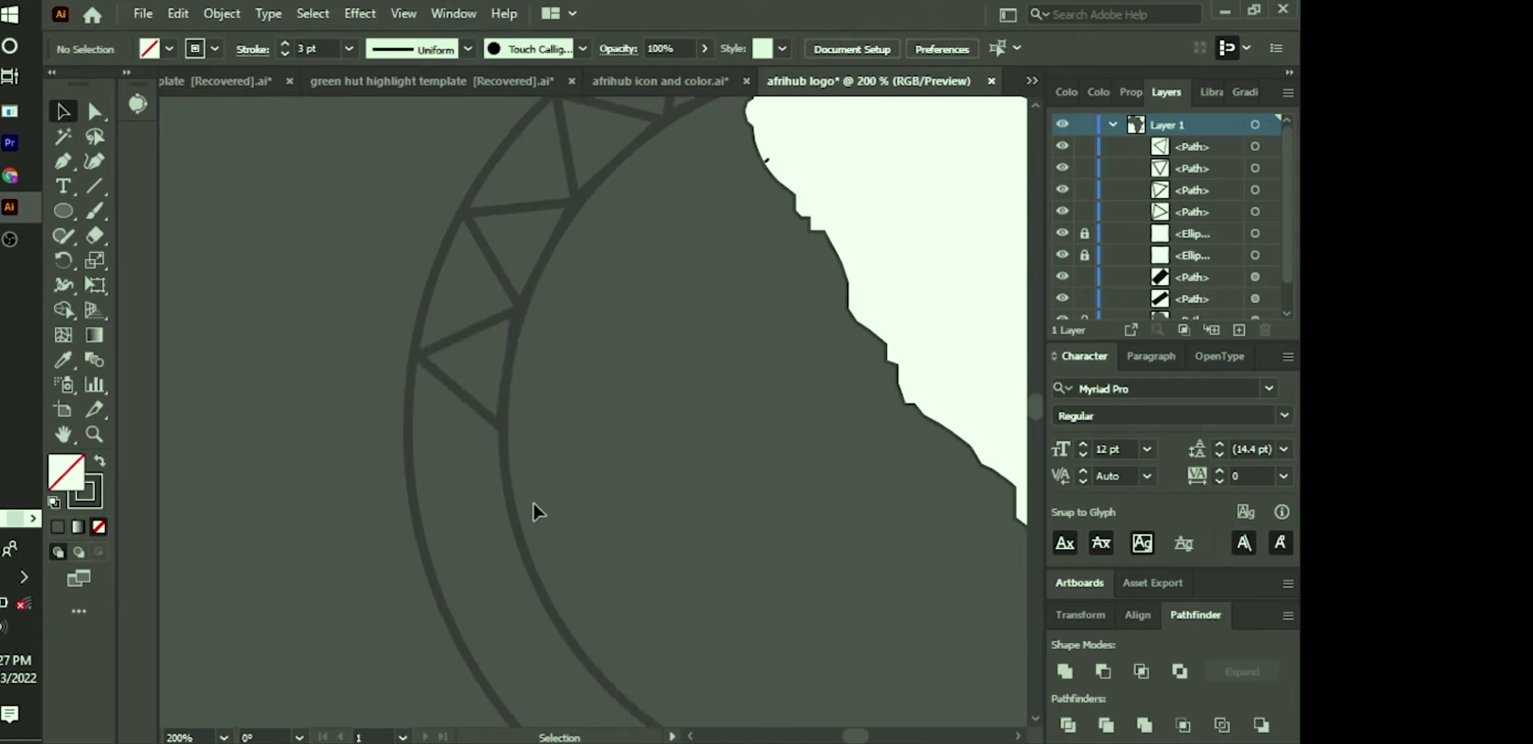
Step: Duplicate the fourth triangle and move the copy down and slightly left to the next place on the ring
{"action": "left_click", "coordinate": [463, 399]}
{"action": "key", "text": "ctrl+d"}
{"action": "key", "text": "shift+Down"}
{"action": "key", "text": "shift+Down"}
{"action": "key", "text": "shift+Down"}
{"action": "key", "text": "shift+Left"}
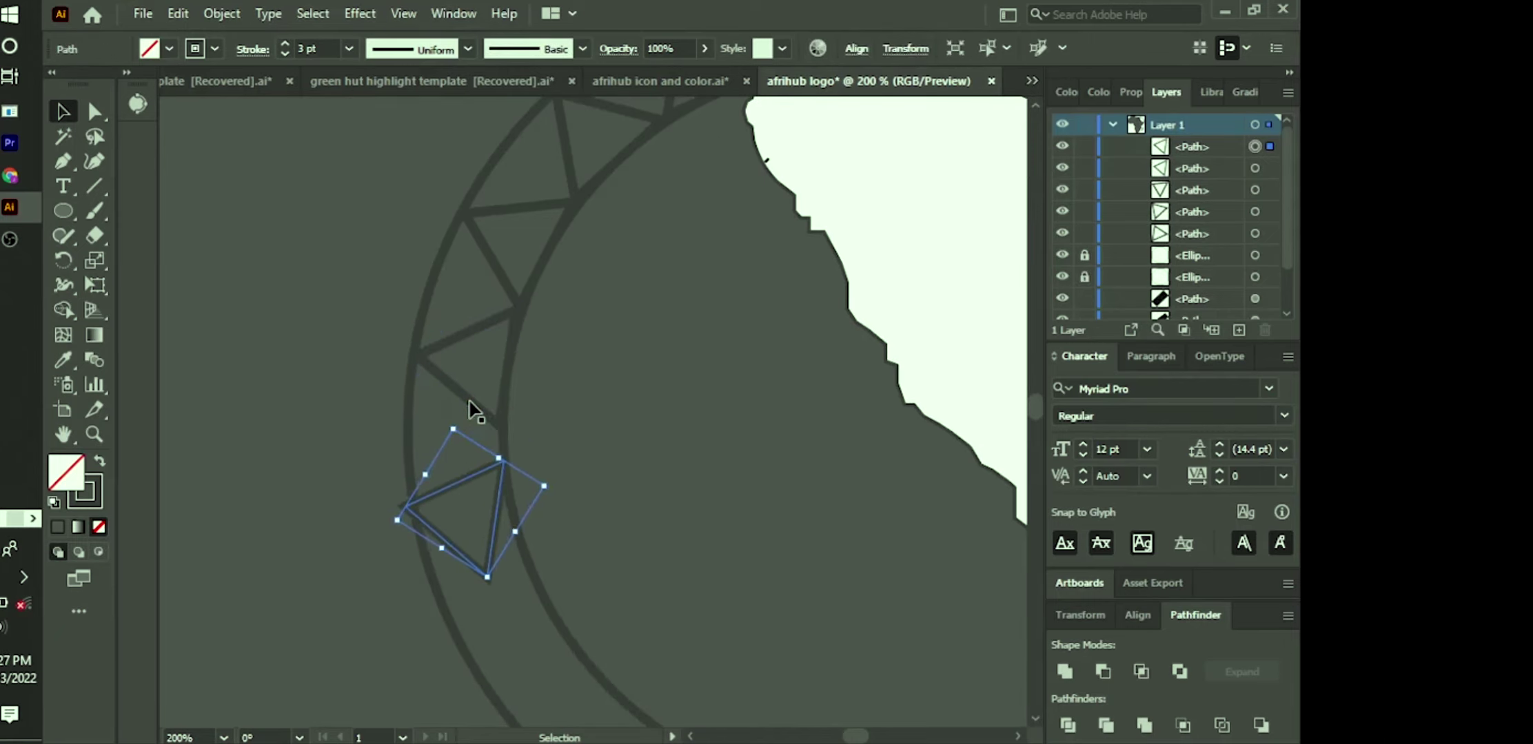
Step: Rotate the fifth triangle to fit the ring and place a rotated sixth copy below it, nudged right and up between the circles
{"action": "left_click_drag", "start_coordinate": [484, 570], "coordinate": [561, 677]}
{"action": "left_click_drag", "start_coordinate": [541, 630], "coordinate": [574, 665]}
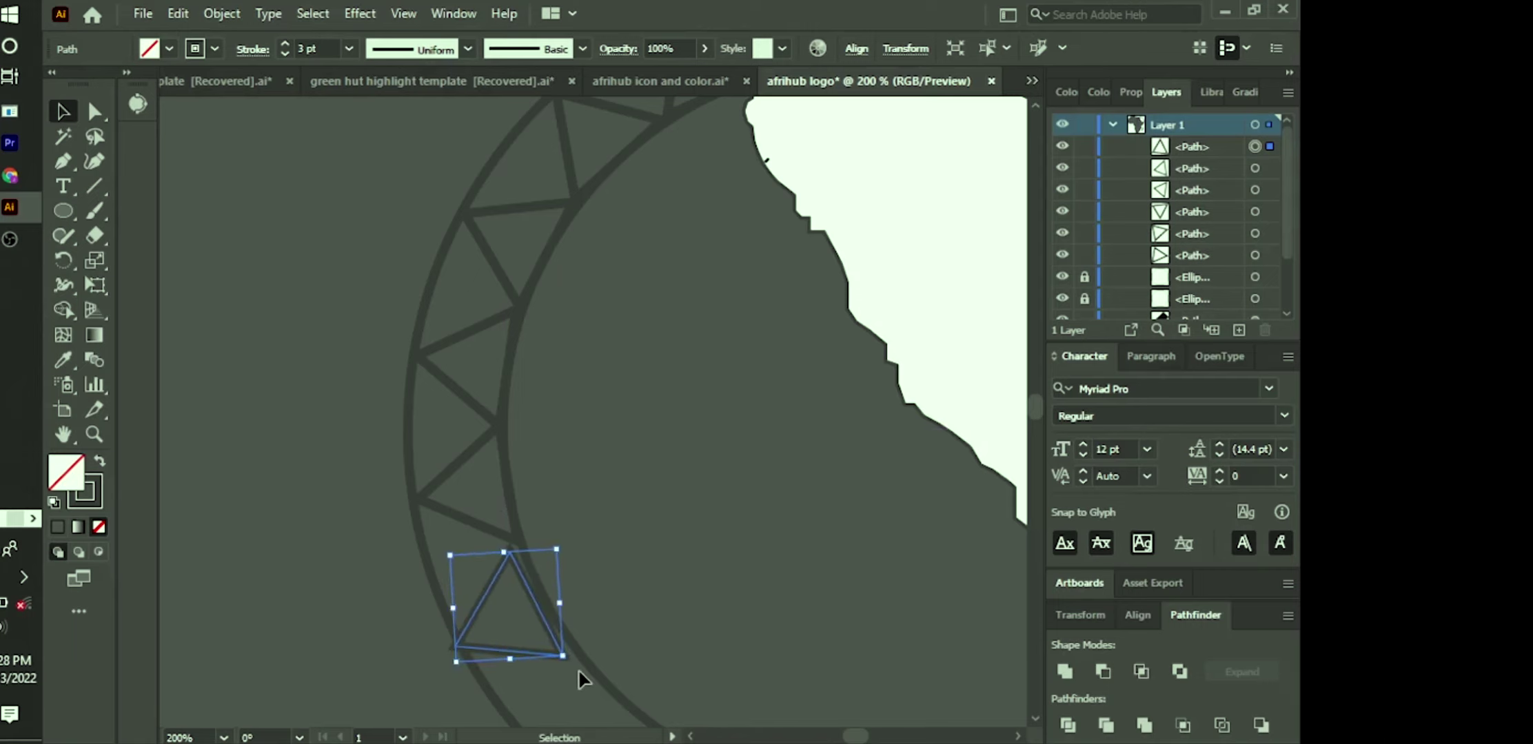
{"action": "key", "text": "Right"}
{"action": "key", "text": "Right"}
{"action": "key", "text": "Right"}
{"action": "key", "text": "Right"}
{"action": "key", "text": "Right"}
{"action": "key", "text": "Right"}
{"action": "key", "text": "Right"}
{"action": "key", "text": "Up"}
{"action": "key", "text": "Up"}
{"action": "left_click", "coordinate": [768, 523]}
Step: Duplicate the sixth triangle down and right along the ring and rotate the copy counter-clockwise to fit between the circles
{"action": "scroll", "coordinate": [768, 523], "scroll_direction": "down", "scroll_amount": 7}
{"action": "left_click_drag", "start_coordinate": [576, 482], "coordinate": [679, 596], "text": "alt"}
{"action": "left_click_drag", "start_coordinate": [619, 550], "coordinate": [674, 578]}
{"action": "left_click", "coordinate": [664, 587]}
{"action": "left_click", "coordinate": [660, 581]}
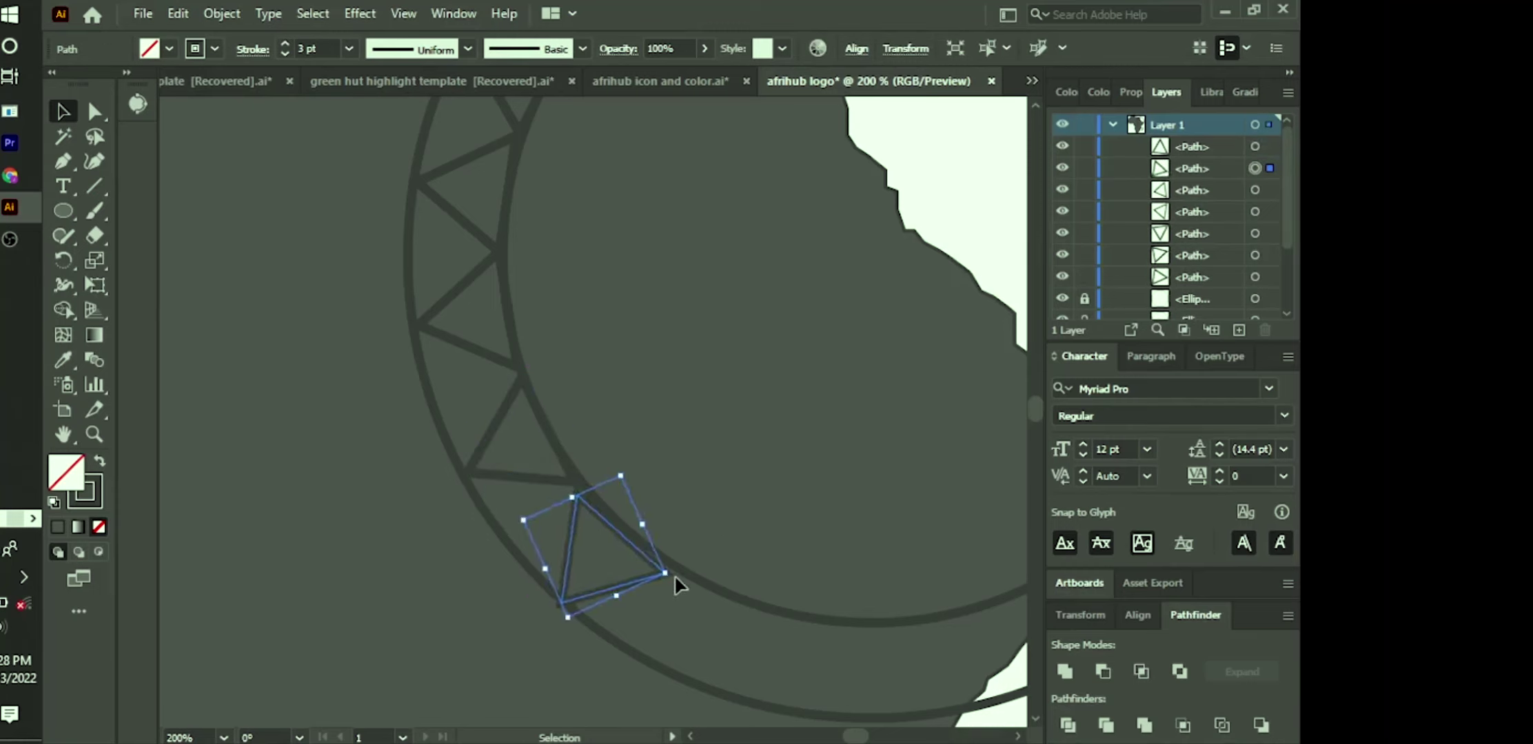
{"action": "left_click", "coordinate": [728, 547]}
Step: Add three more triangle copies along the lower part of the ring up to Africa's east coast, rotating and nudging each to fit
{"action": "scroll", "coordinate": [728, 548], "scroll_direction": "down", "scroll_amount": 3}
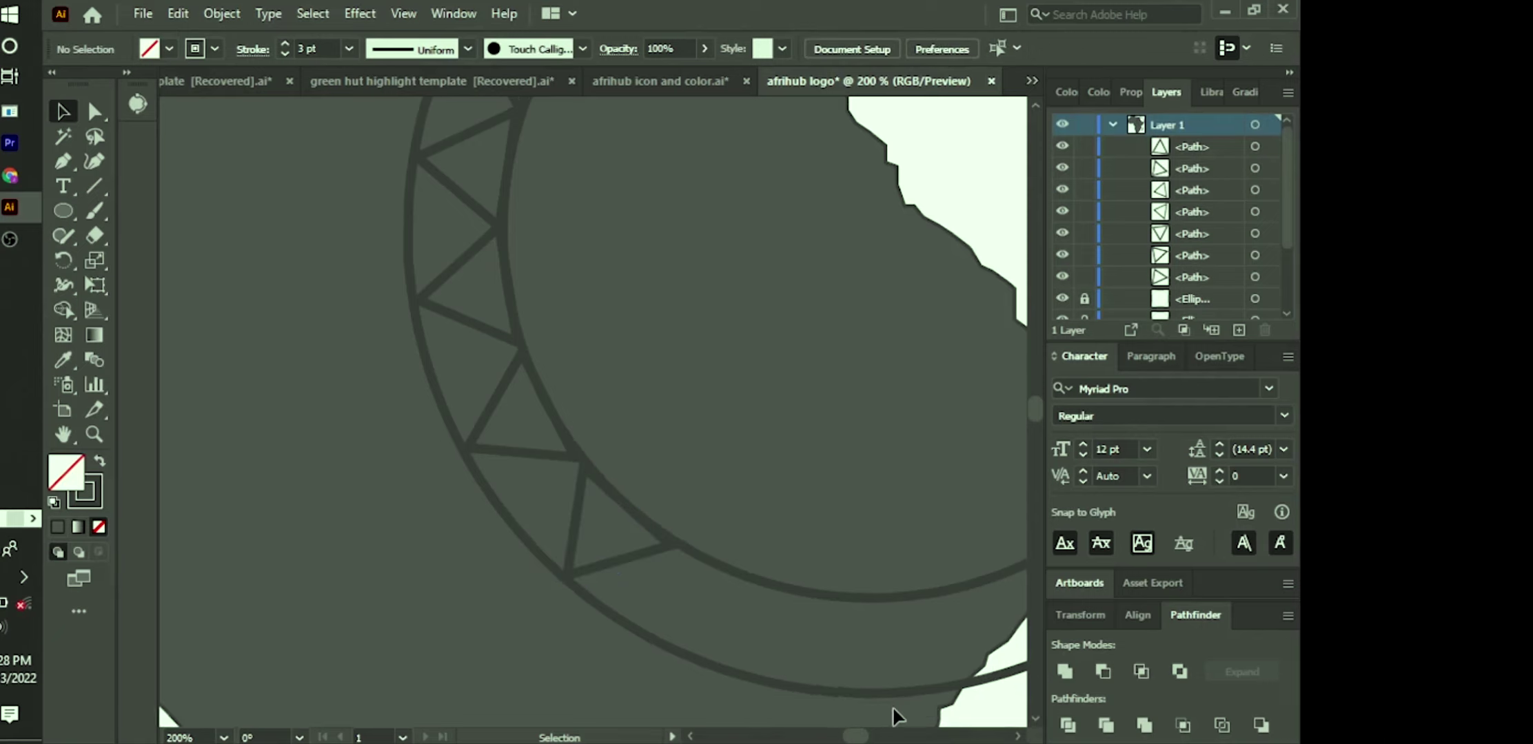
{"action": "left_click", "coordinate": [616, 491]}
{"action": "left_click_drag", "start_coordinate": [616, 491], "coordinate": [984, 587]}
{"action": "key", "text": "Down"}
{"action": "key", "text": "Down"}
{"action": "key", "text": "Down"}
{"action": "key", "text": "Down"}
{"action": "key", "text": "Down"}
{"action": "key", "text": "Down"}
{"action": "key", "text": "Left"}
{"action": "key", "text": "Left"}
{"action": "key", "text": "Left"}
{"action": "key", "text": "Left"}
{"action": "key", "text": "Left"}
{"action": "key", "text": "Left"}
{"action": "key", "text": "Left"}
{"action": "key", "text": "Left"}
{"action": "key", "text": "Left"}
{"action": "key", "text": "Left"}
{"action": "key", "text": "Left"}
{"action": "key", "text": "Up"}
{"action": "key", "text": "Up"}
{"action": "key", "text": "Up"}
{"action": "key", "text": "Right"}
{"action": "key", "text": "Right"}
{"action": "key", "text": "Right"}
{"action": "key", "text": "Right"}
{"action": "key", "text": "Right"}
{"action": "key", "text": "Right"}
{"action": "left_click", "coordinate": [852, 488]}
{"action": "left_click", "coordinate": [883, 578]}
{"action": "left_click", "coordinate": [870, 583]}
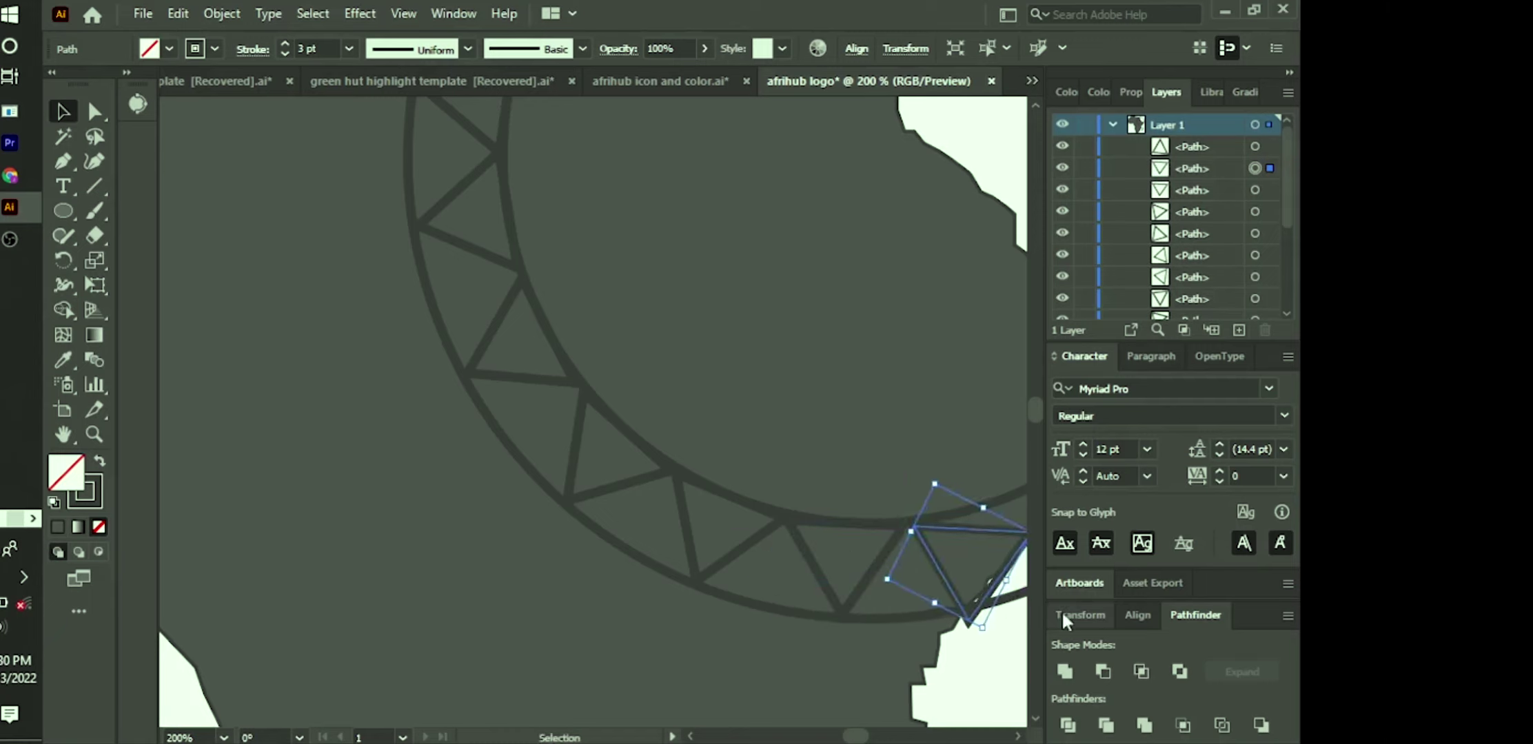
Step: Readjust the rotation of the last triangle at Africa's east coast so it fits between the two circles beside its neighbour
{"action": "scroll", "coordinate": [777, 547], "scroll_direction": "right", "scroll_amount": 3}
{"action": "mouse_move", "coordinate": [754, 470]}
{"action": "left_mouse_down"}
{"action": "mouse_move", "coordinate": [743, 457]}
{"action": "mouse_move", "coordinate": [735, 479]}
{"action": "mouse_move", "coordinate": [750, 465]}
{"action": "left_mouse_up"}
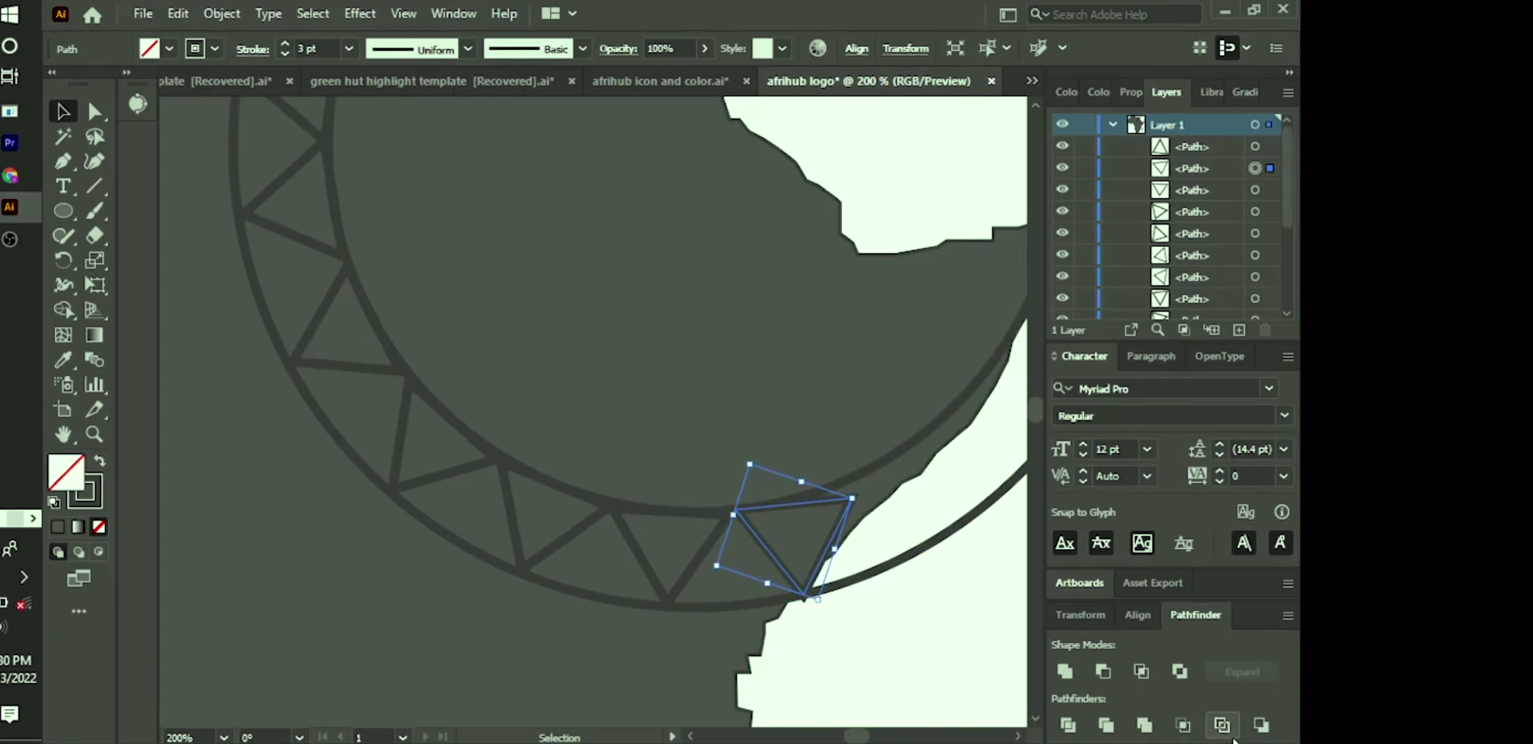
{"action": "key", "text": "ctrl+z"}
{"action": "key", "text": "ctrl+z"}
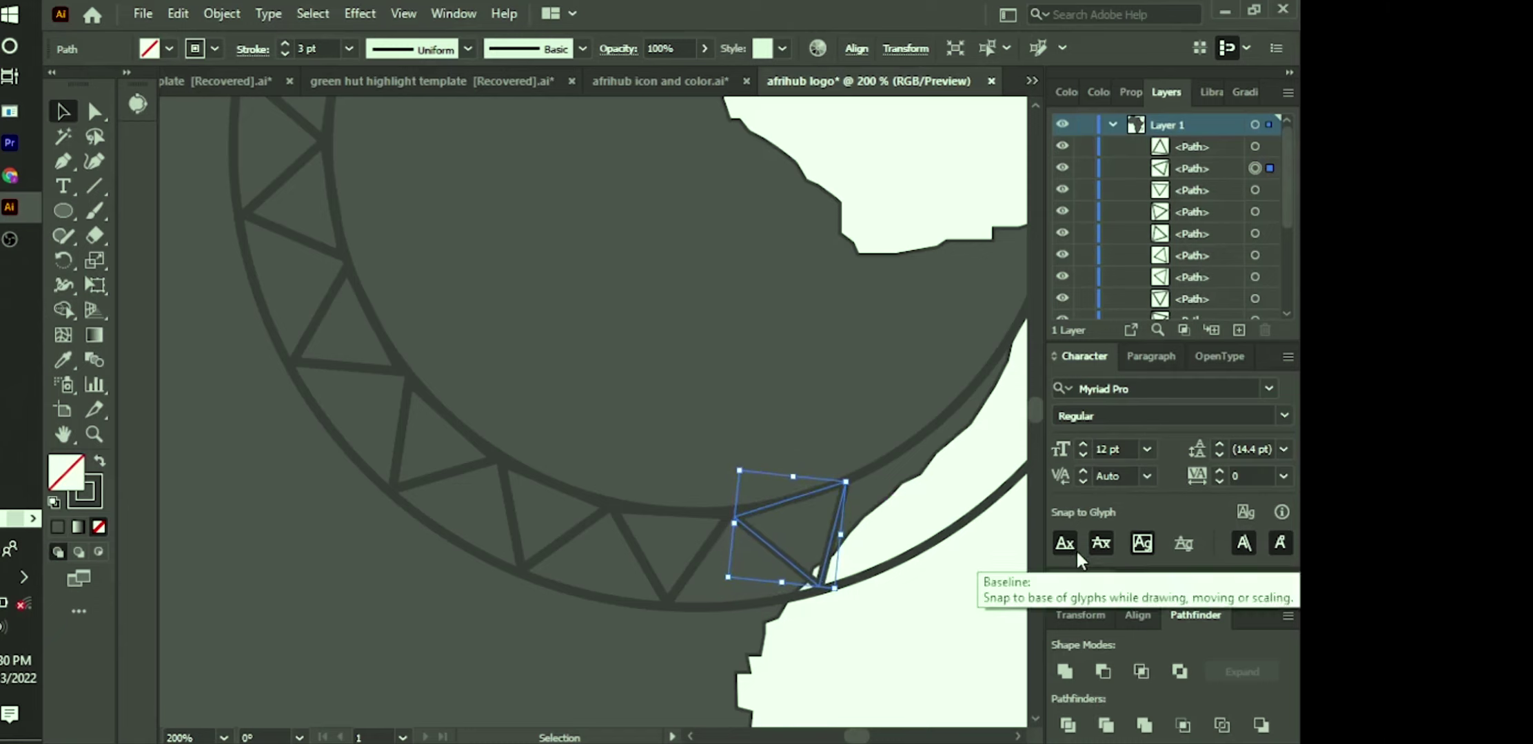
{"action": "left_click", "coordinate": [743, 461]}
{"action": "key", "text": "ctrl+z"}
{"action": "left_click_drag", "start_coordinate": [737, 469], "coordinate": [744, 458]}
{"action": "left_click", "coordinate": [958, 593]}
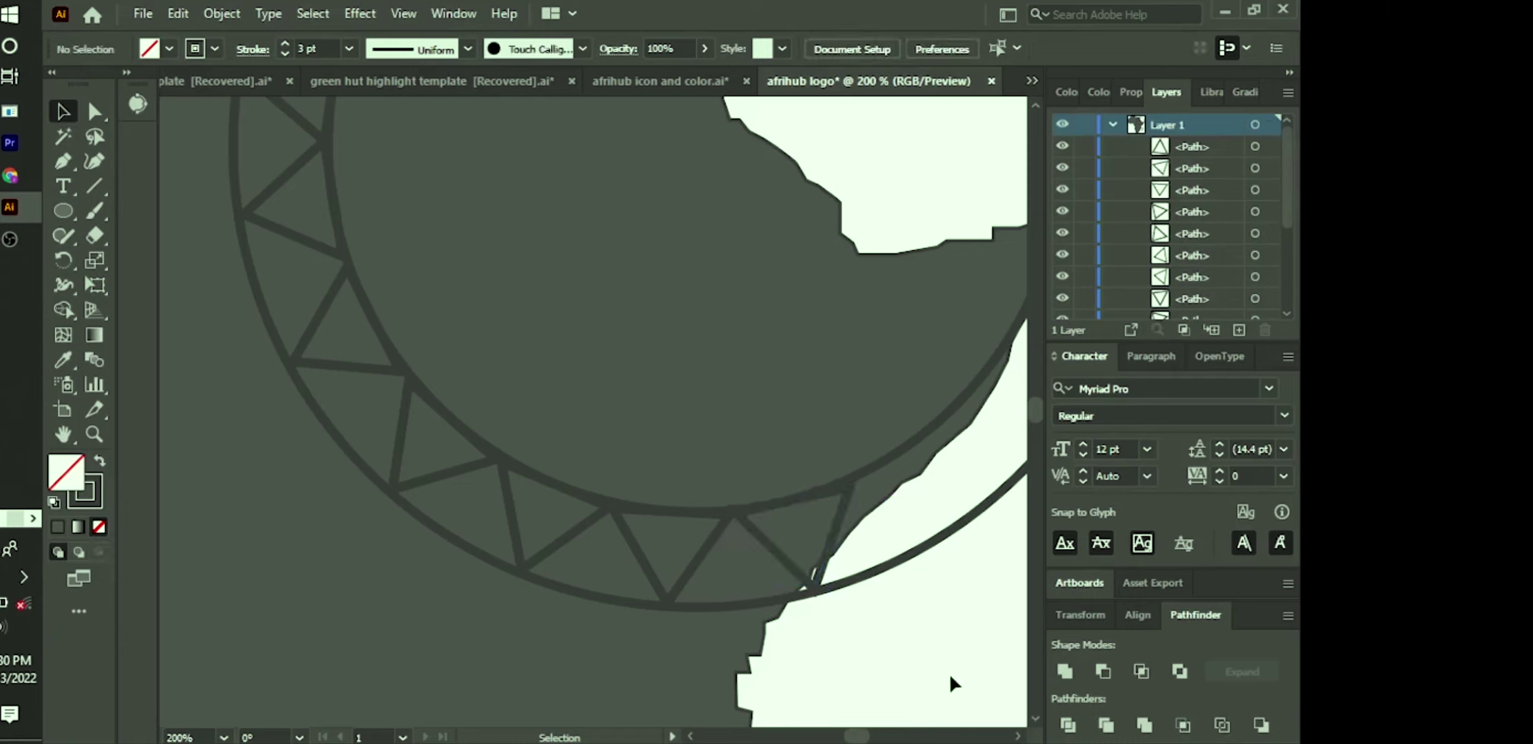
{"action": "scroll", "coordinate": [815, 412], "scroll_direction": "down", "scroll_amount": 3}
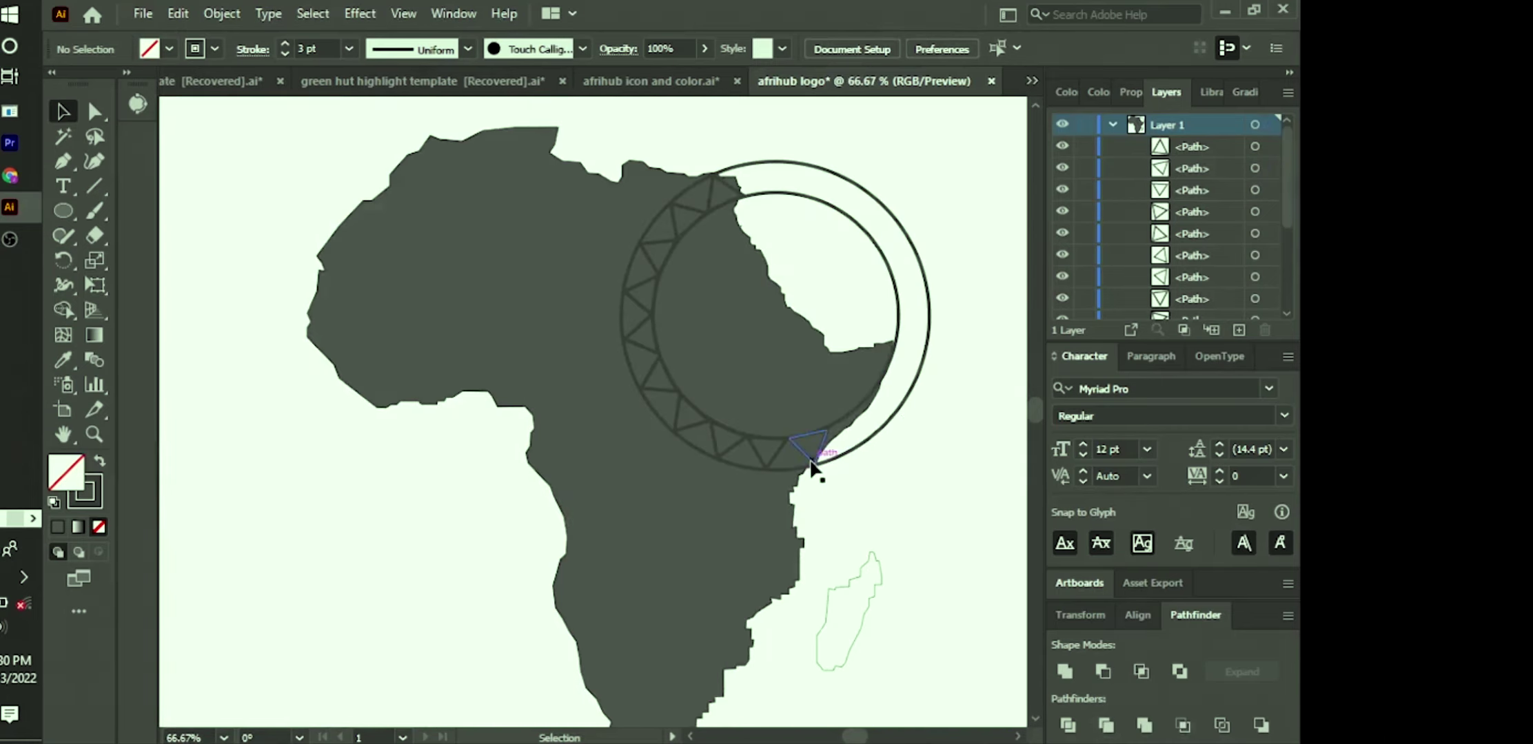
{"action": "left_click_drag", "start_coordinate": [812, 468], "coordinate": [729, 551]}
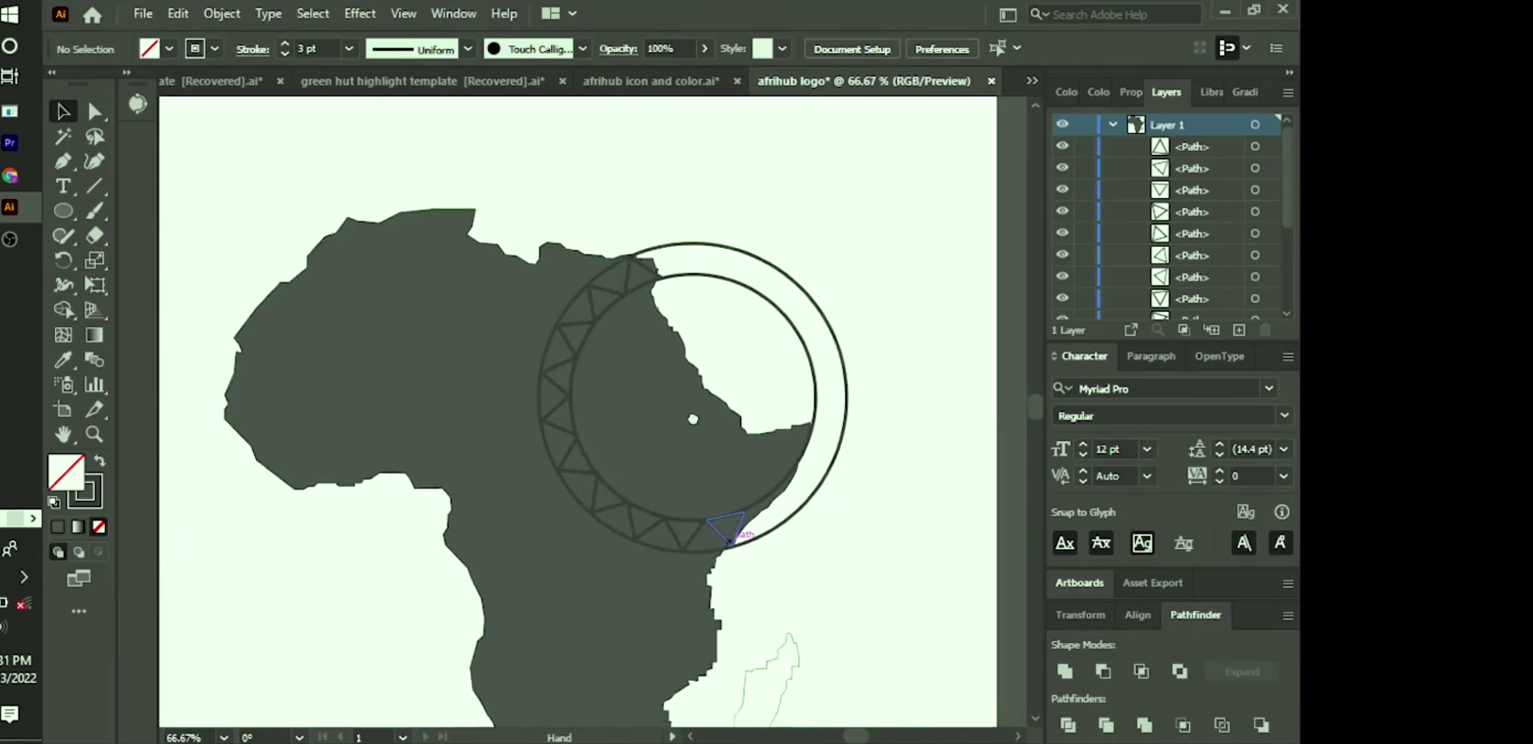
{"action": "left_click_drag", "start_coordinate": [693, 419], "coordinate": [629, 454]}
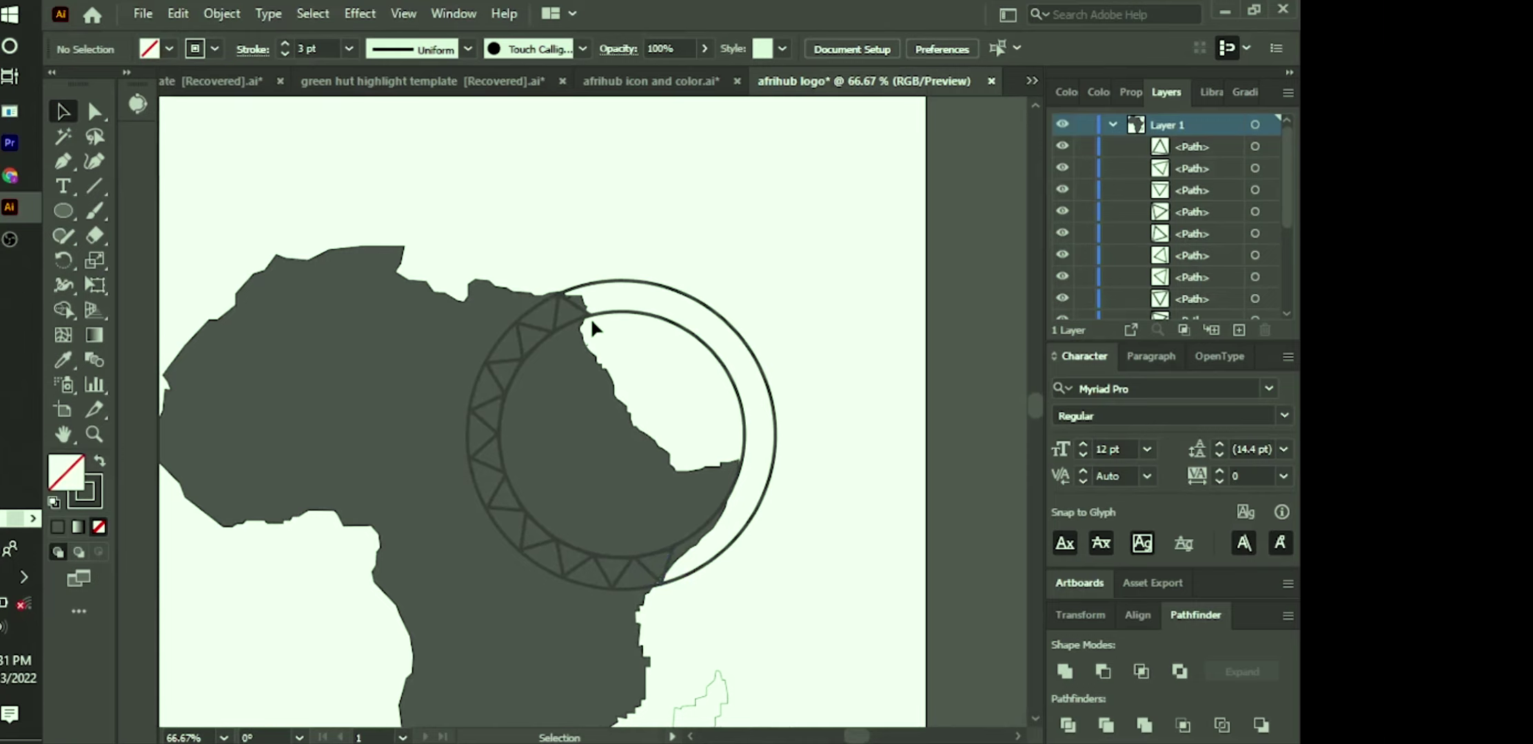
{"action": "left_click", "coordinate": [91, 236]}
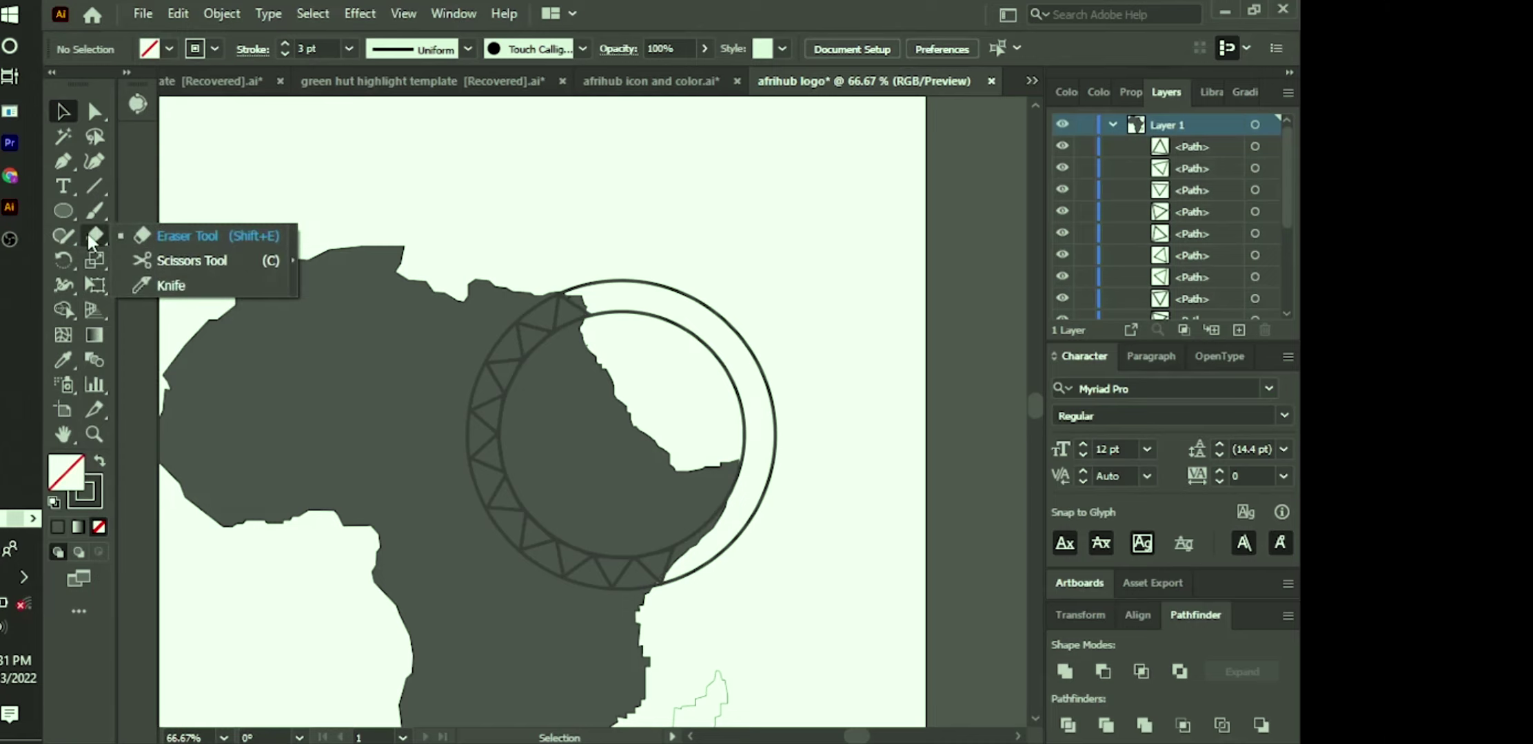
{"action": "left_click", "coordinate": [204, 260]}
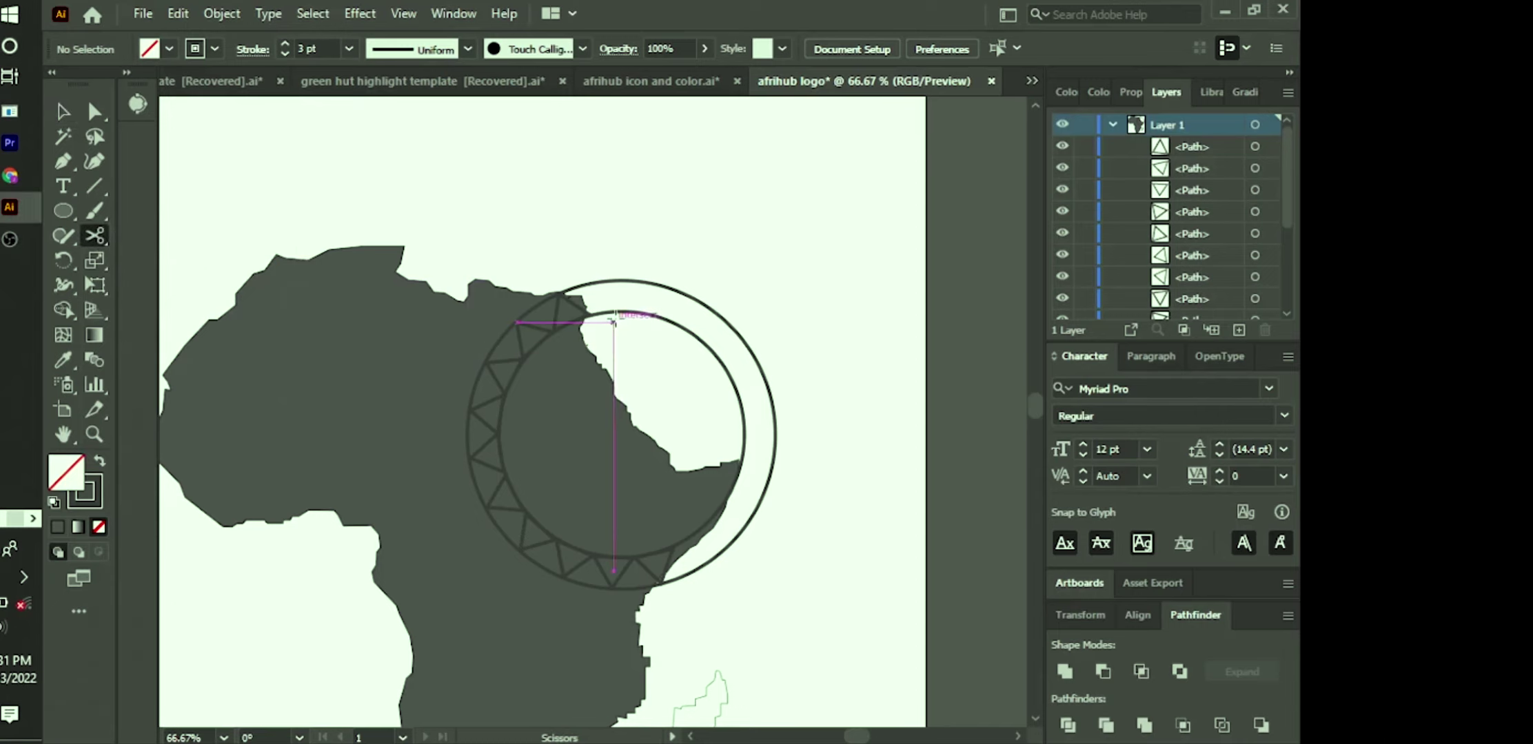
{"action": "scroll", "coordinate": [571, 300], "scroll_direction": "up", "scroll_amount": 3}
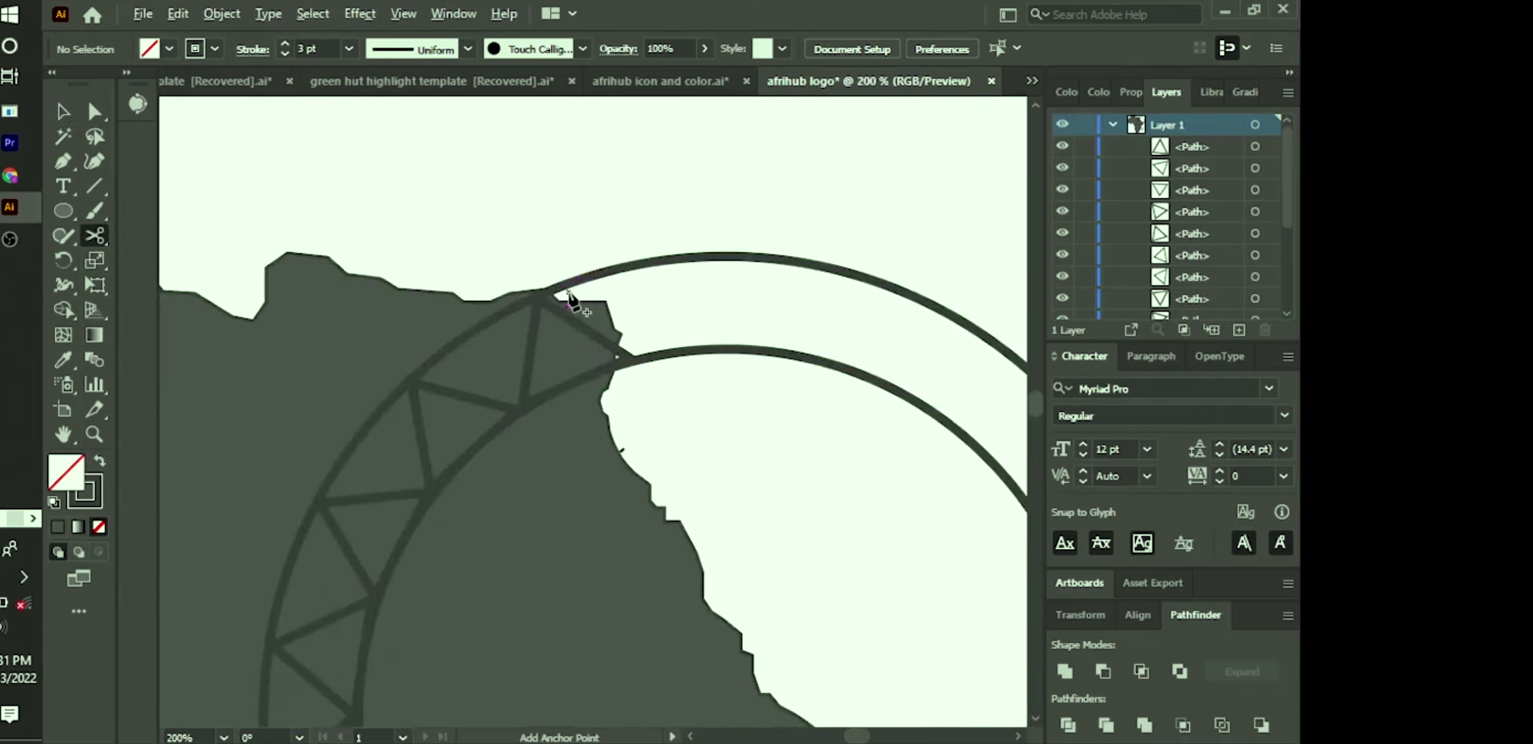
{"action": "scroll", "coordinate": [571, 300], "scroll_direction": "up", "scroll_amount": 4}
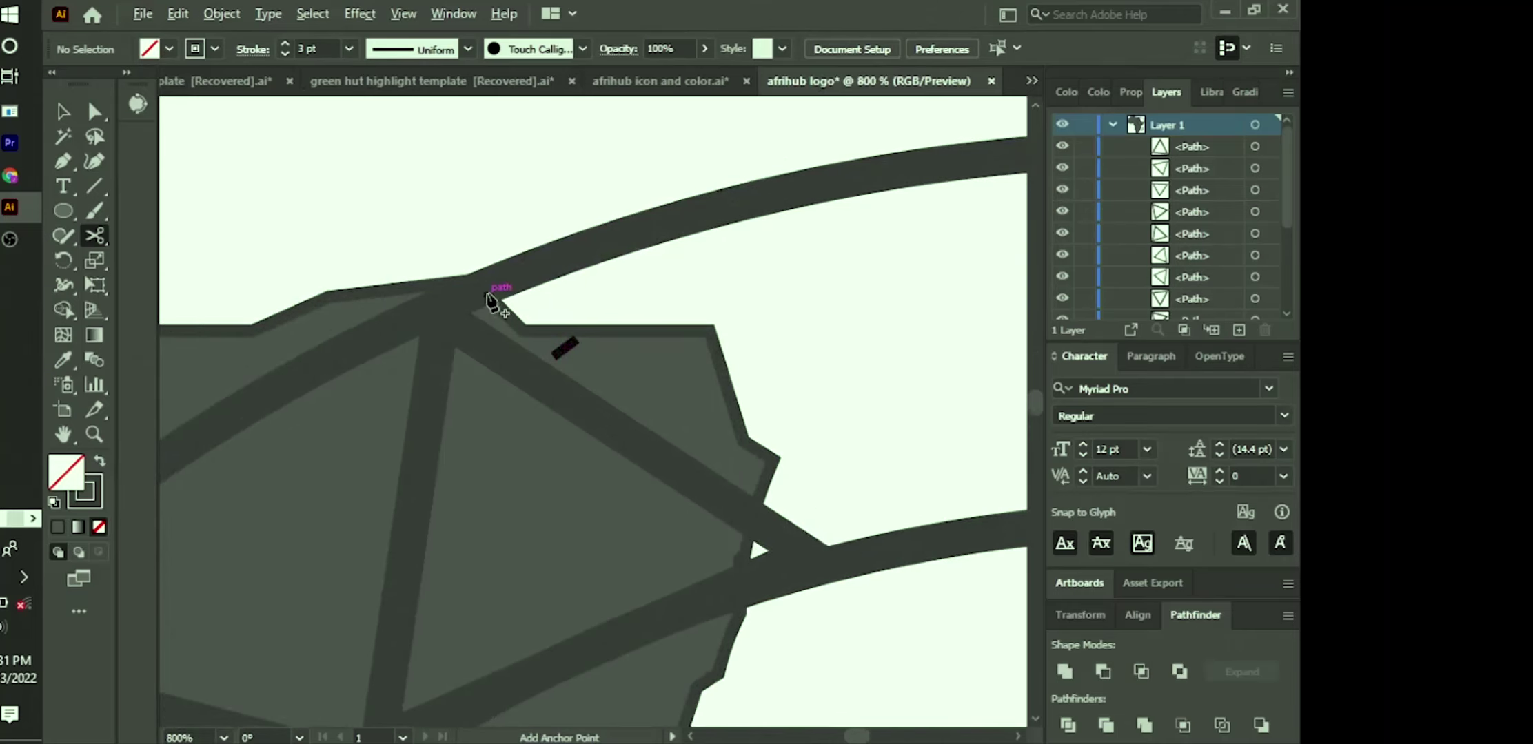
{"action": "scroll", "coordinate": [491, 304], "scroll_direction": "up", "scroll_amount": 3}
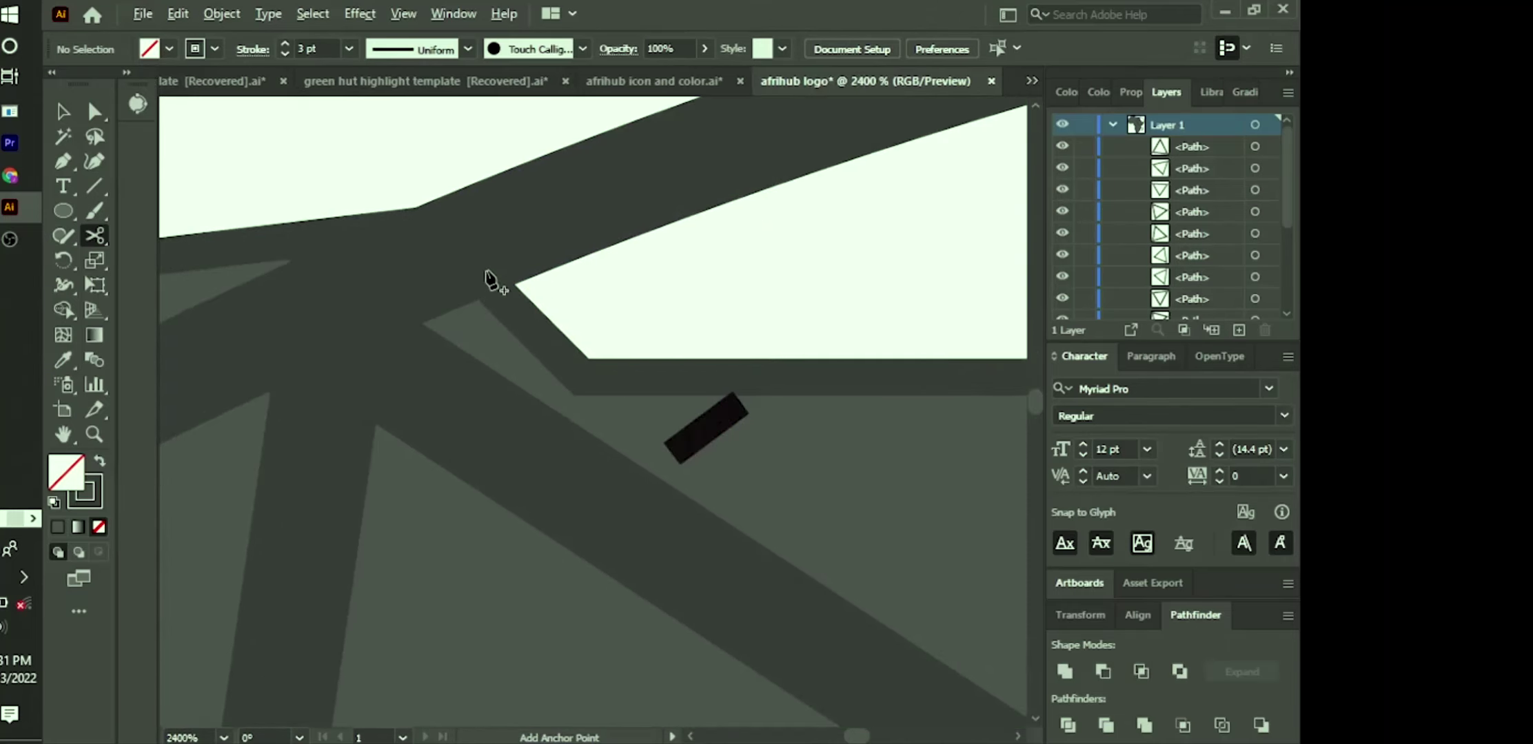
{"action": "scroll", "coordinate": [491, 281], "scroll_direction": "up", "scroll_amount": 1}
{"action": "key", "text": "c"}
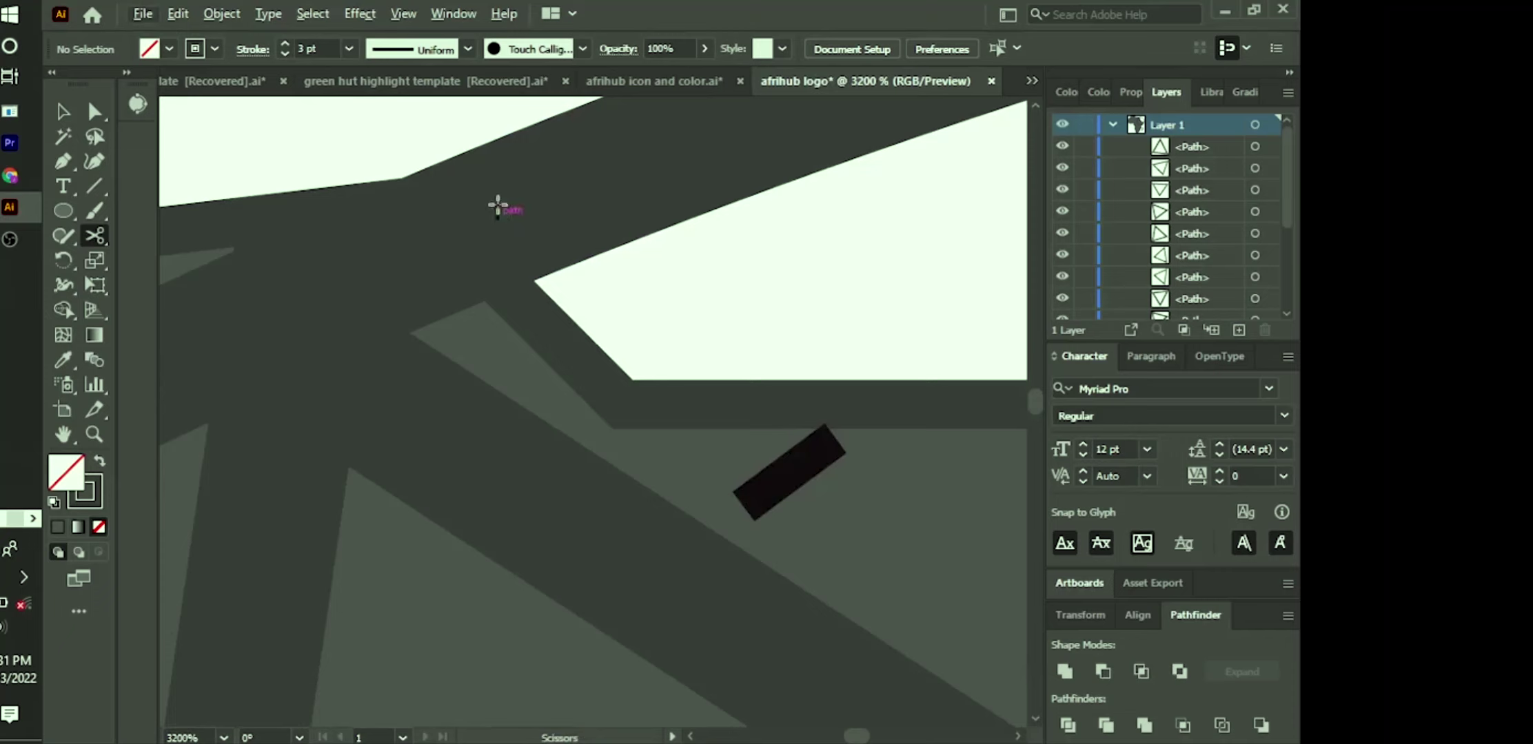
{"action": "left_click", "coordinate": [63, 112]}
Step: Unlock both circles in the layer list, leaving the Africa map locked, and clear the selection
{"action": "scroll", "coordinate": [1188, 203], "scroll_direction": "down", "scroll_amount": 3}
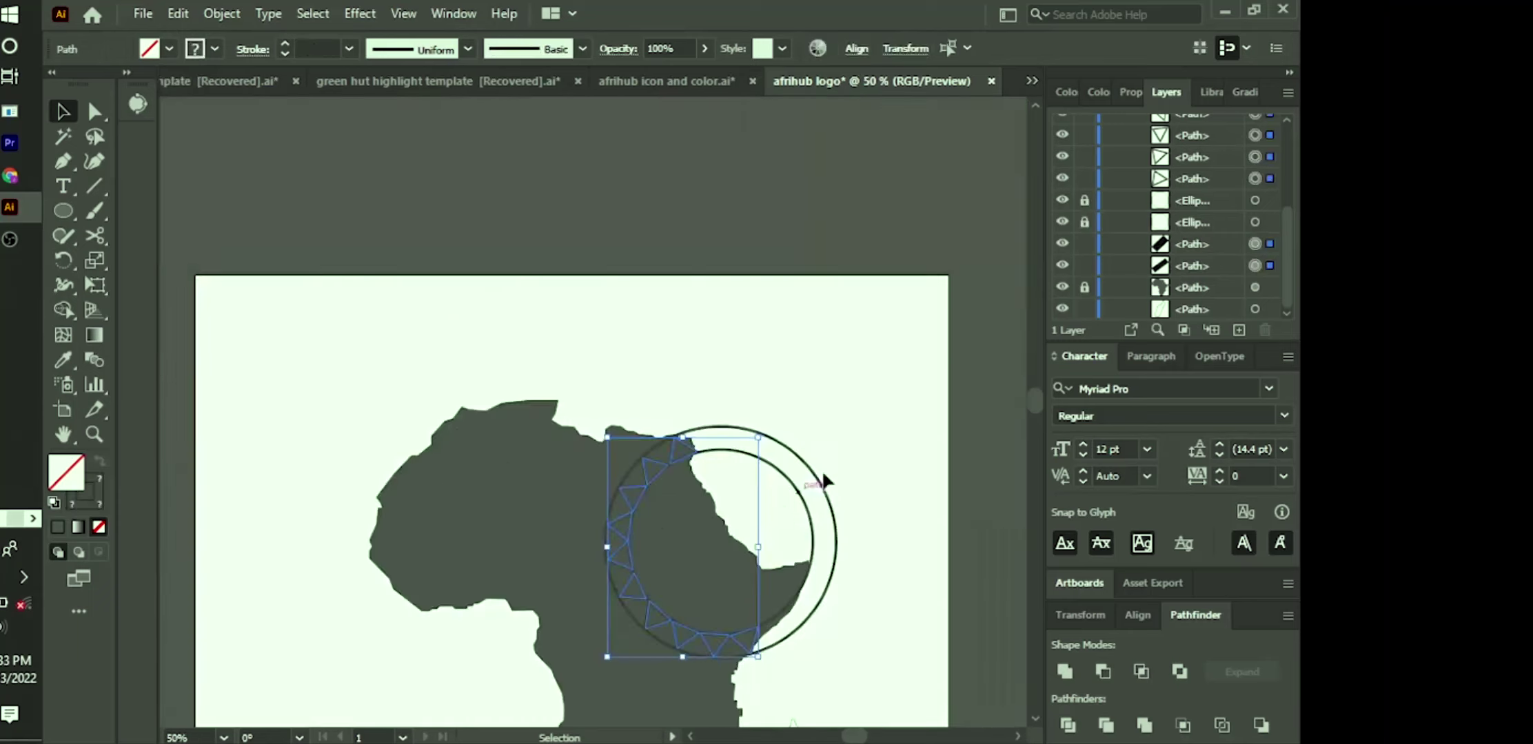
{"action": "left_click", "coordinate": [1084, 222]}
{"action": "left_click", "coordinate": [1084, 200]}
{"action": "scroll", "coordinate": [517, 685], "scroll_direction": "down", "scroll_amount": 1}
{"action": "key", "text": "ctrl+a"}
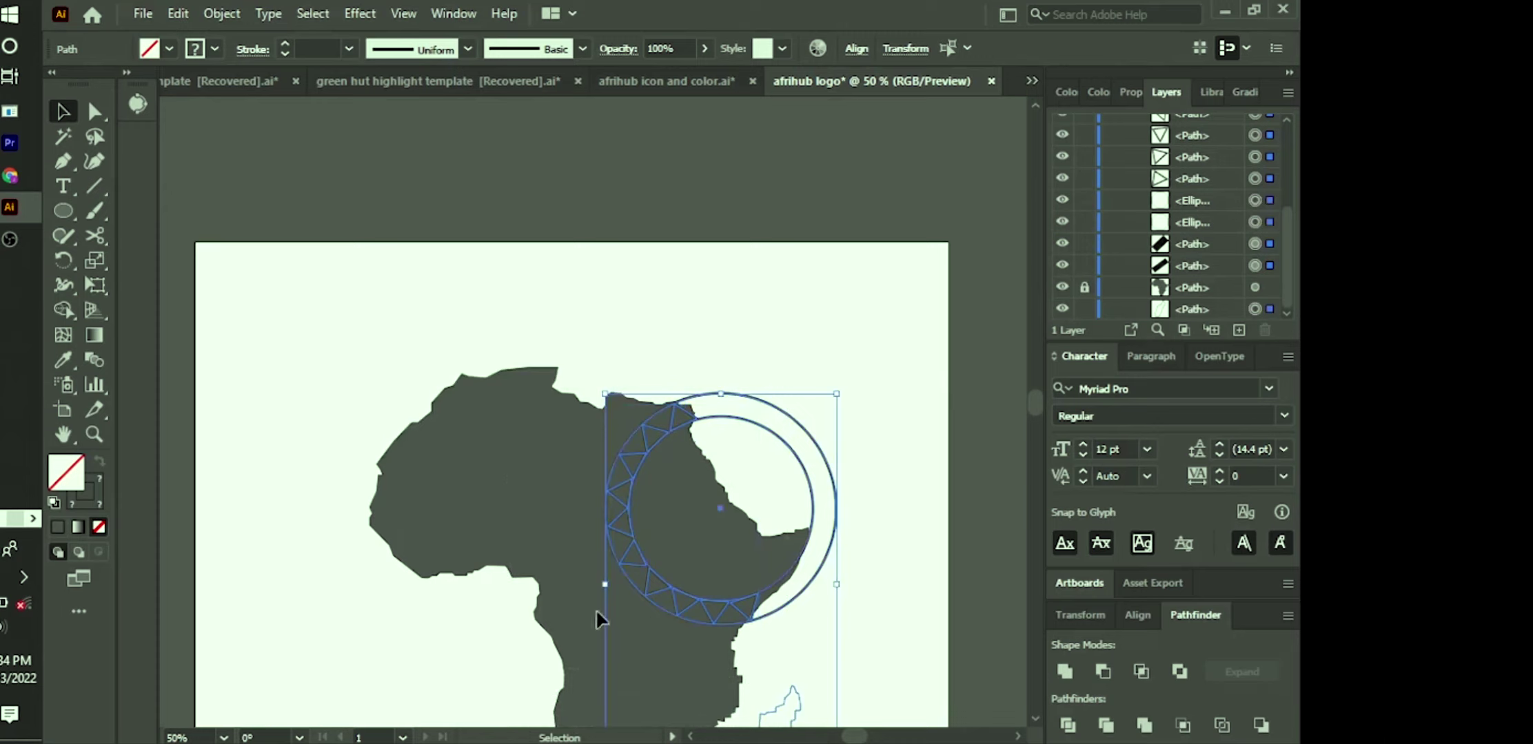
{"action": "left_click", "coordinate": [890, 625]}
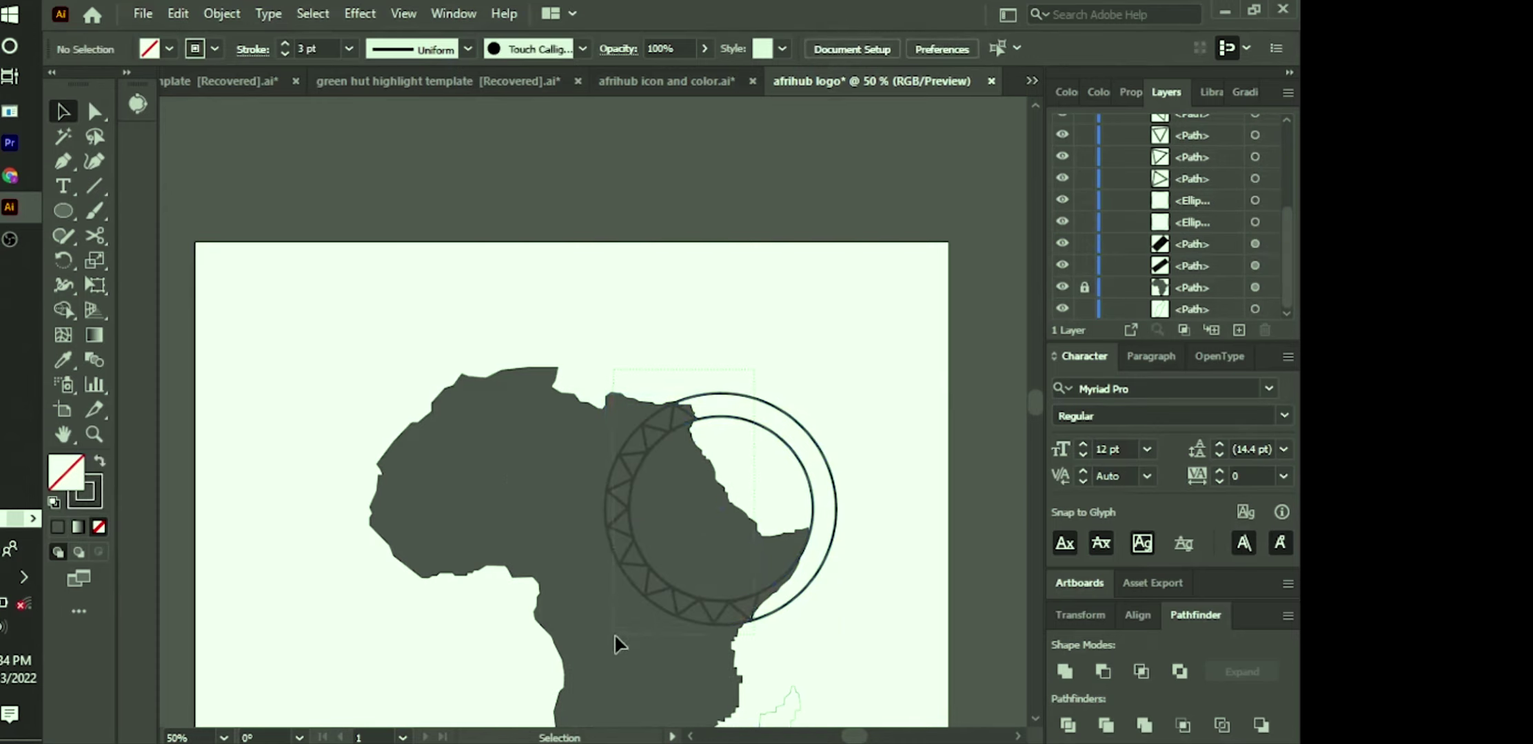
Step: Select both circles with all the triangles and scale the ring up slightly and proportionally towards its lower-right corner
{"action": "left_click_drag", "start_coordinate": [614, 634], "coordinate": [730, 607]}
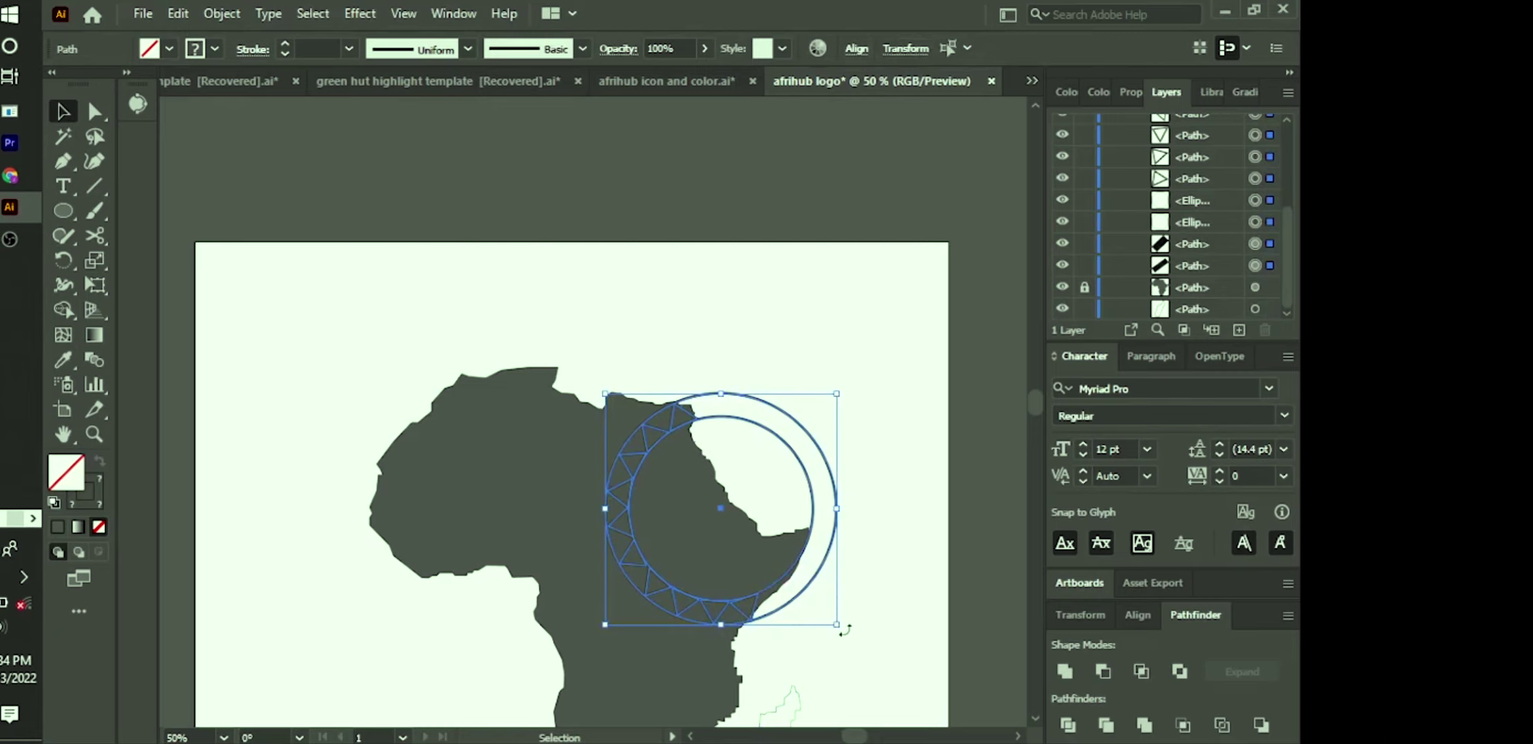
{"action": "key", "text": "shift"}
{"action": "left_click_drag", "start_coordinate": [836, 625], "coordinate": [852, 637]}
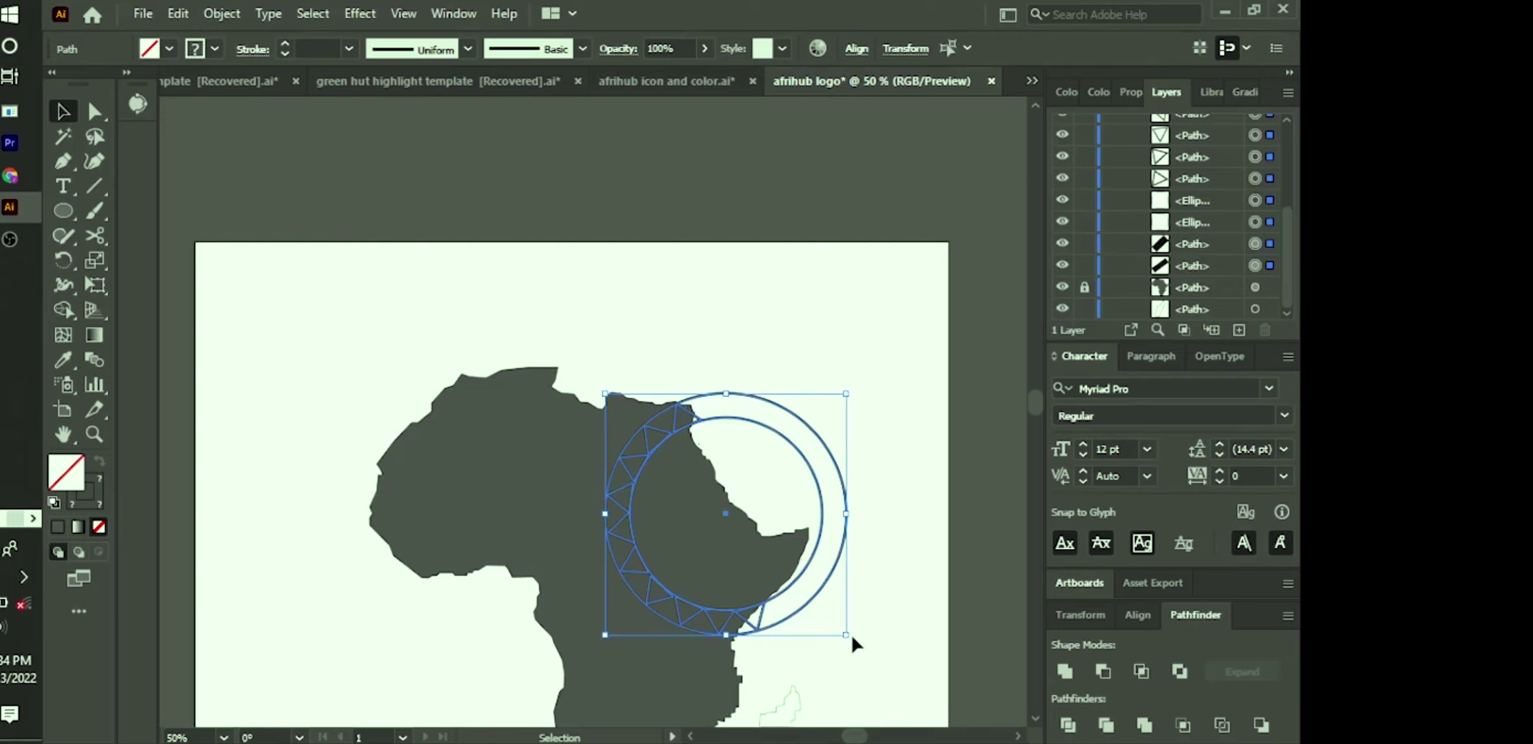
{"action": "left_click", "coordinate": [316, 346]}
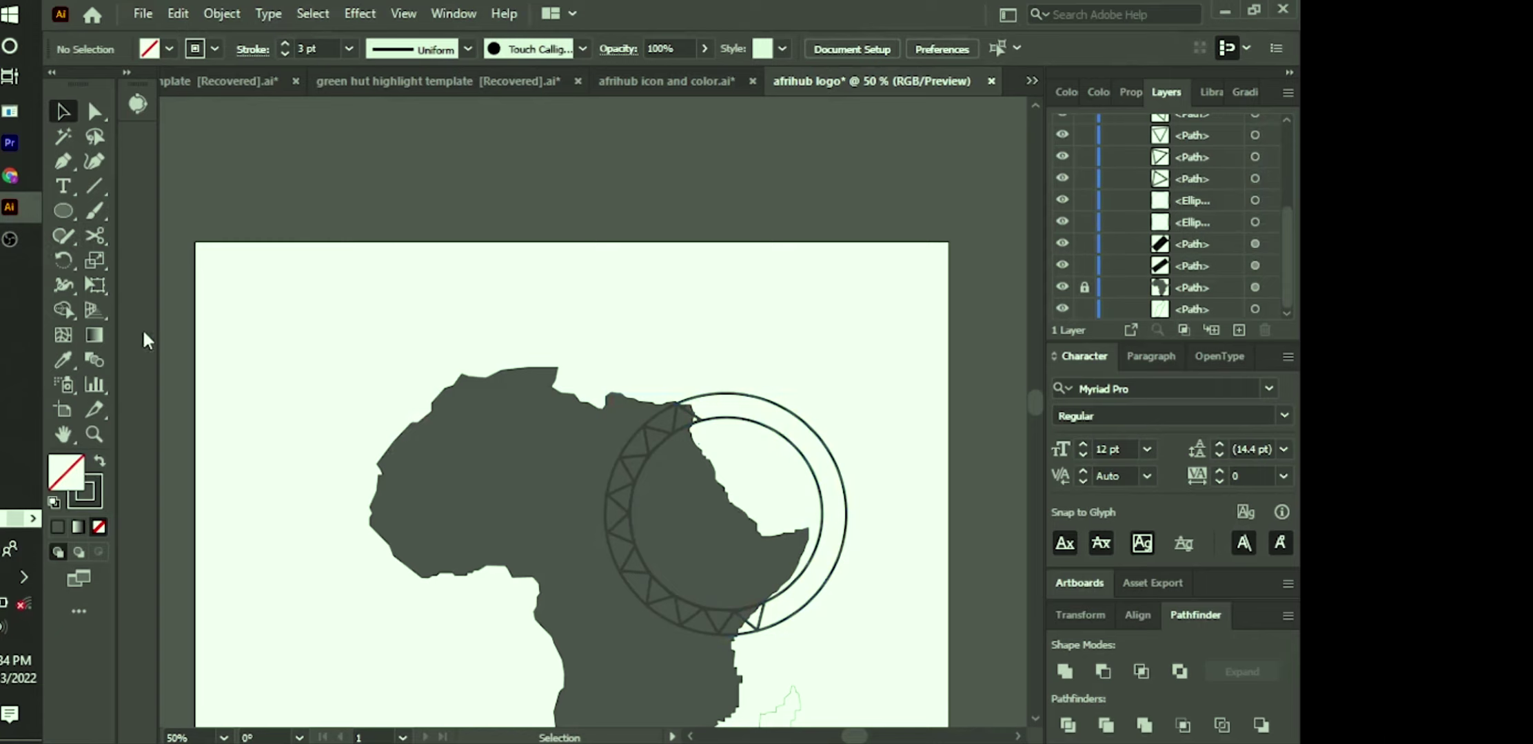
Step: Cut the outer circle with the Scissors tool at the uppermost triangle's corner on Africa's northern coast
{"action": "left_click", "coordinate": [94, 235]}
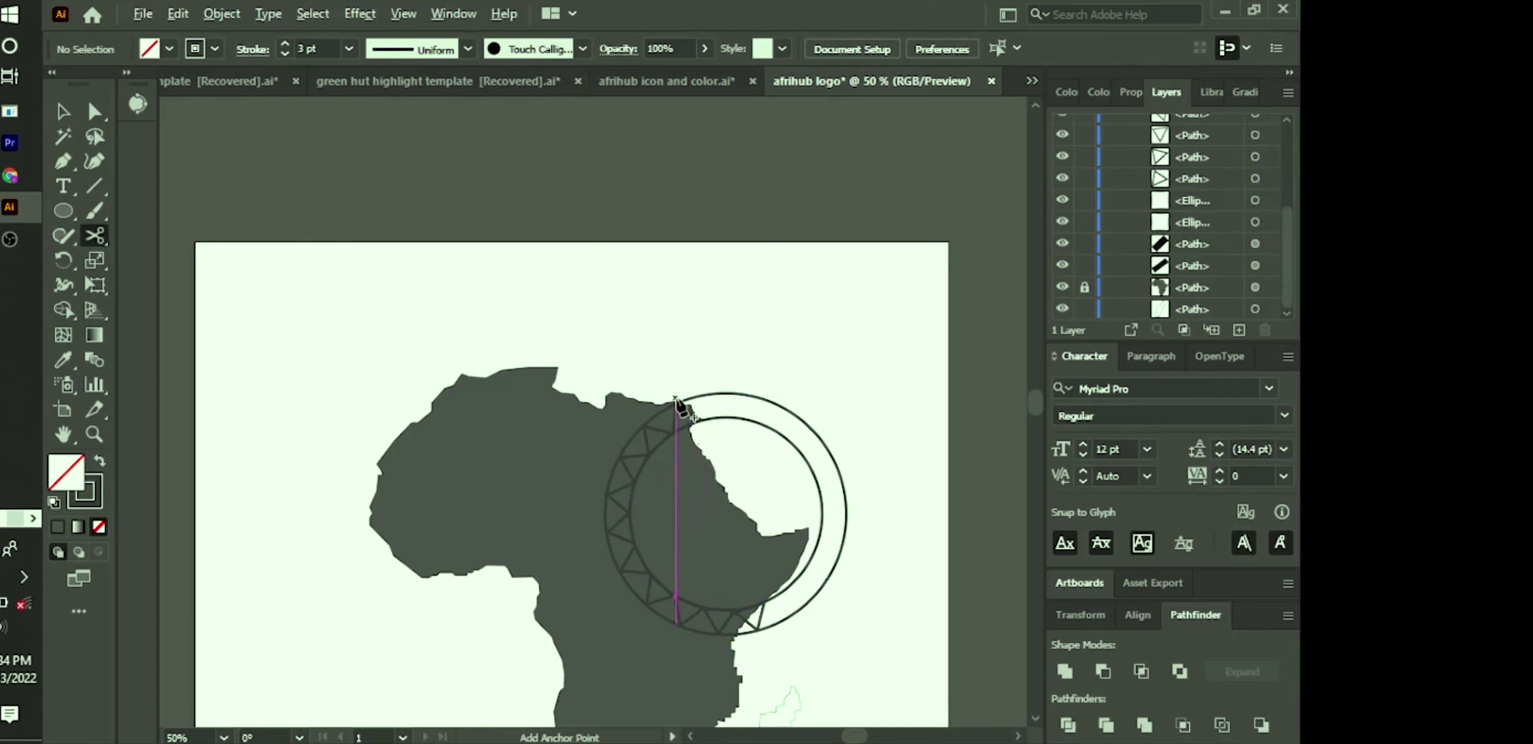
{"action": "scroll", "coordinate": [683, 403], "scroll_direction": "down", "scroll_amount": 3}
{"action": "scroll", "coordinate": [683, 410], "scroll_direction": "up", "scroll_amount": 4}
{"action": "key", "text": "plus"}
{"action": "scroll", "coordinate": [681, 407], "scroll_direction": "up", "scroll_amount": 6}
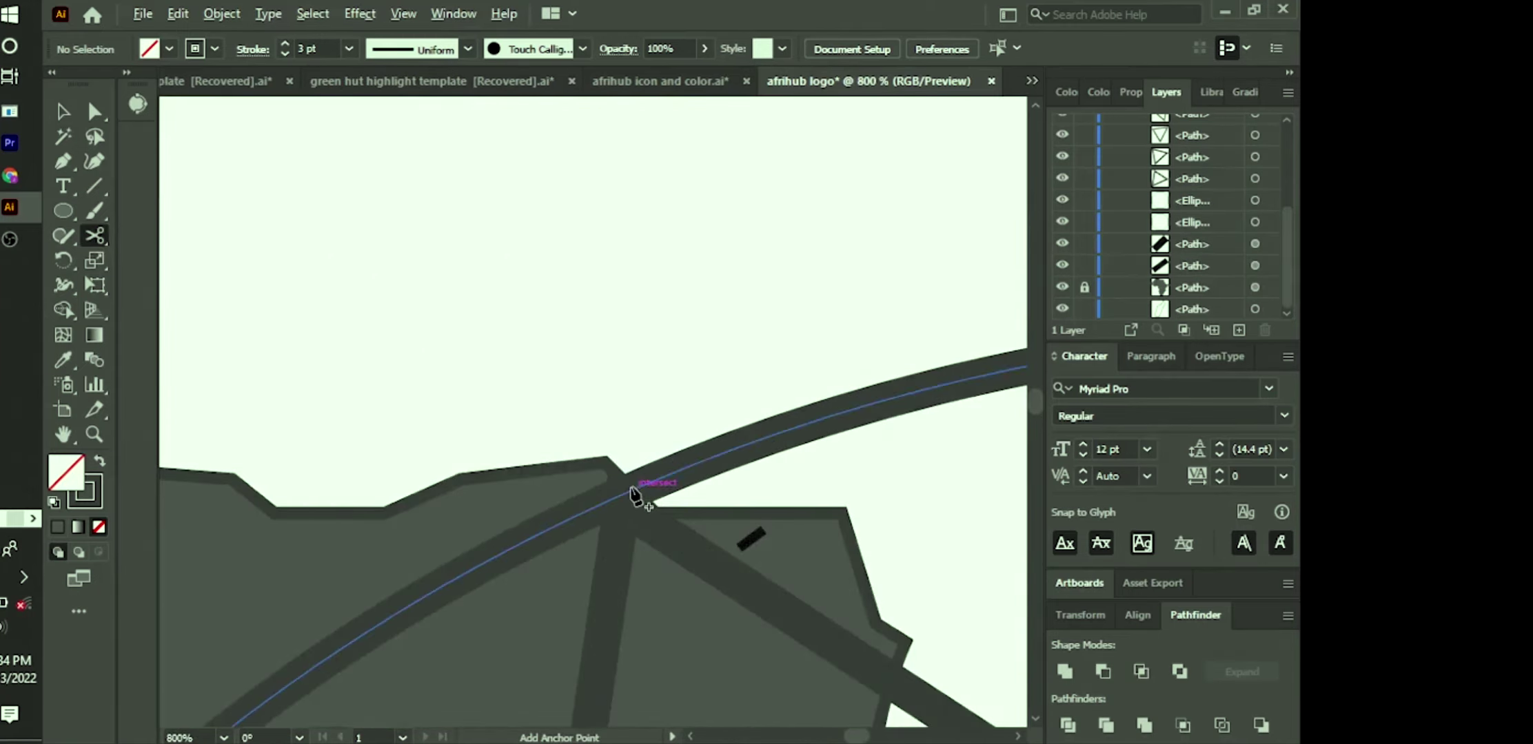
{"action": "key", "text": "c"}
{"action": "left_click", "coordinate": [630, 491]}
{"action": "scroll", "coordinate": [819, 607], "scroll_direction": "down", "scroll_amount": 6}
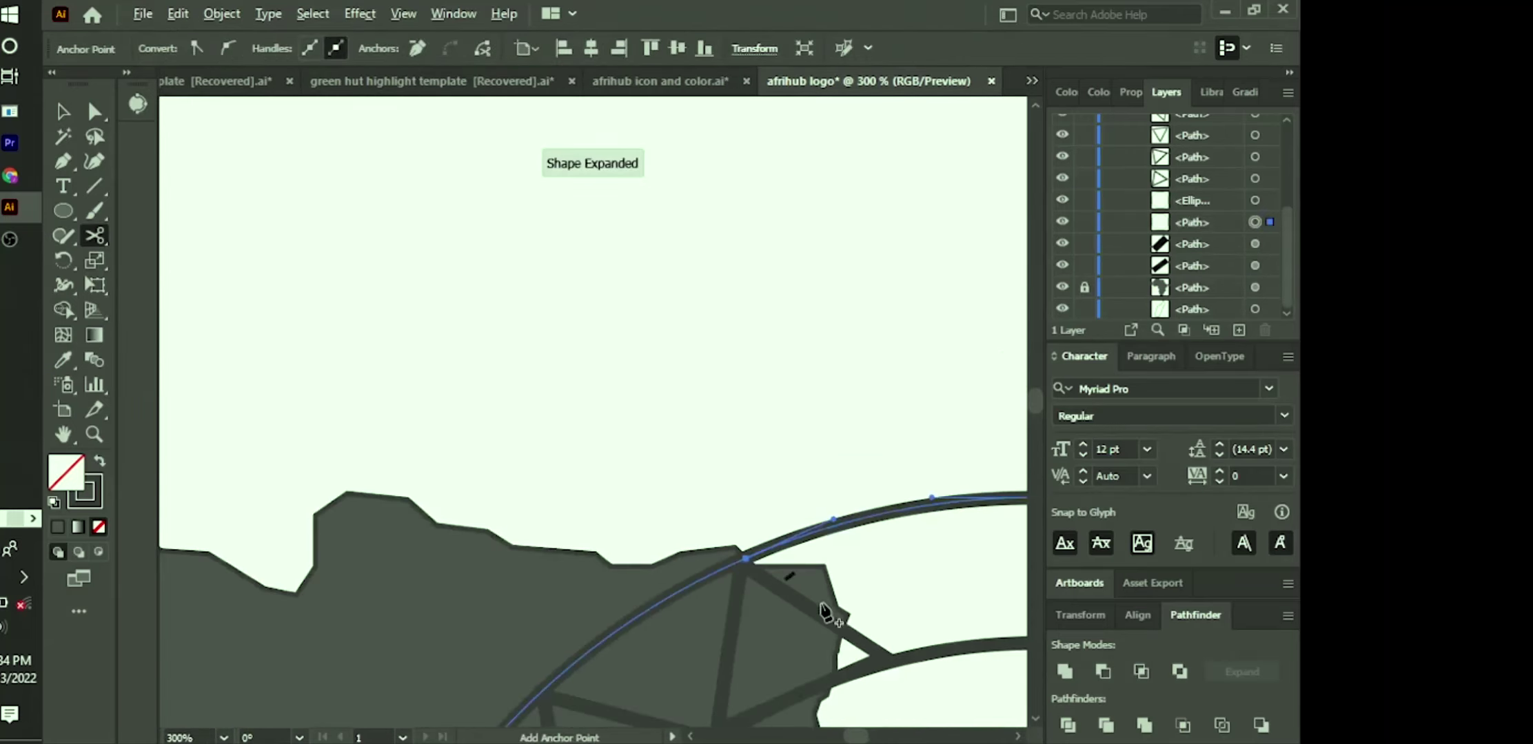
Step: Cut the outer circle a second time where it crosses Africa's east coast, below the last triangles
{"action": "scroll", "coordinate": [819, 607], "scroll_direction": "down", "scroll_amount": 5}
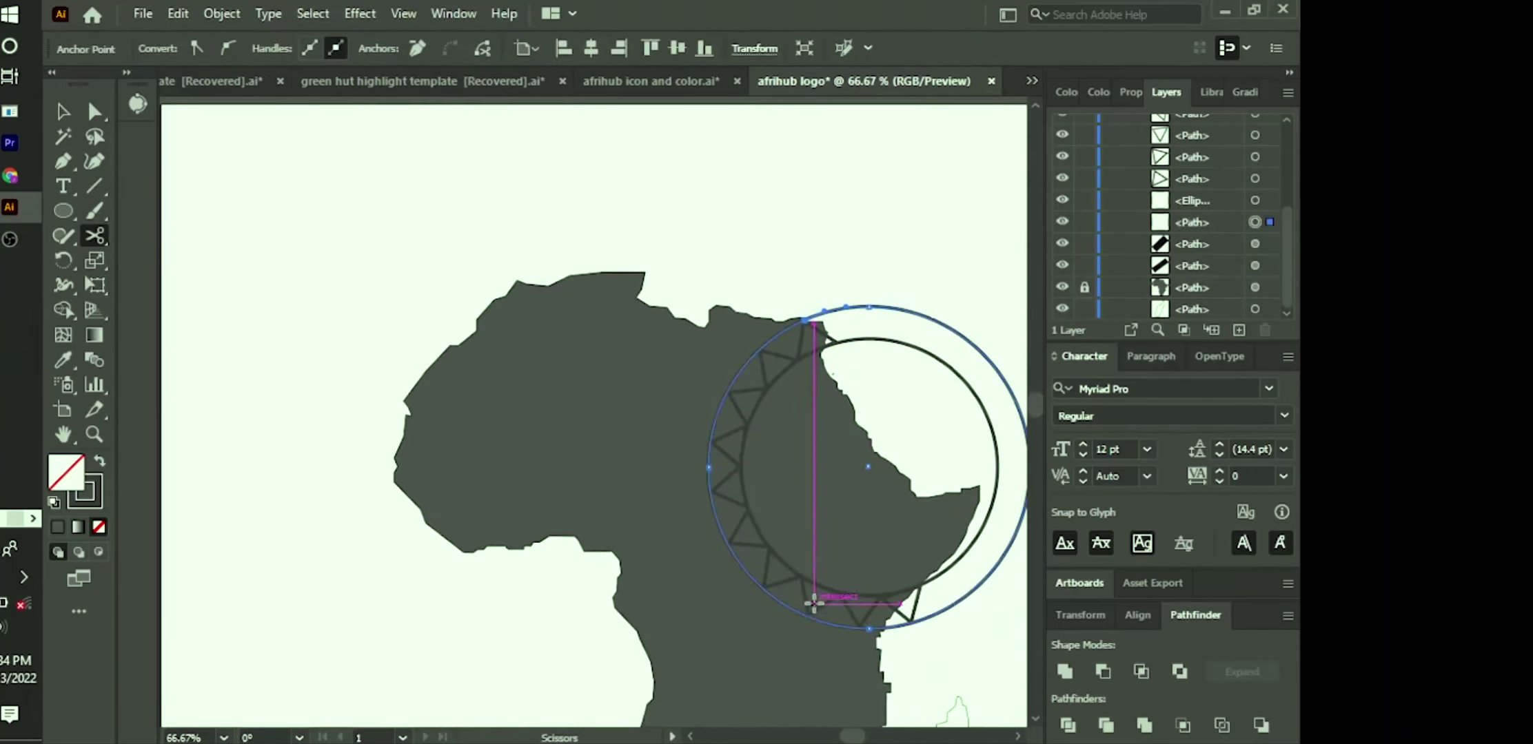
{"action": "left_click_drag", "start_coordinate": [925, 627], "coordinate": [714, 562]}
{"action": "scroll", "coordinate": [714, 562], "scroll_direction": "up", "scroll_amount": 3}
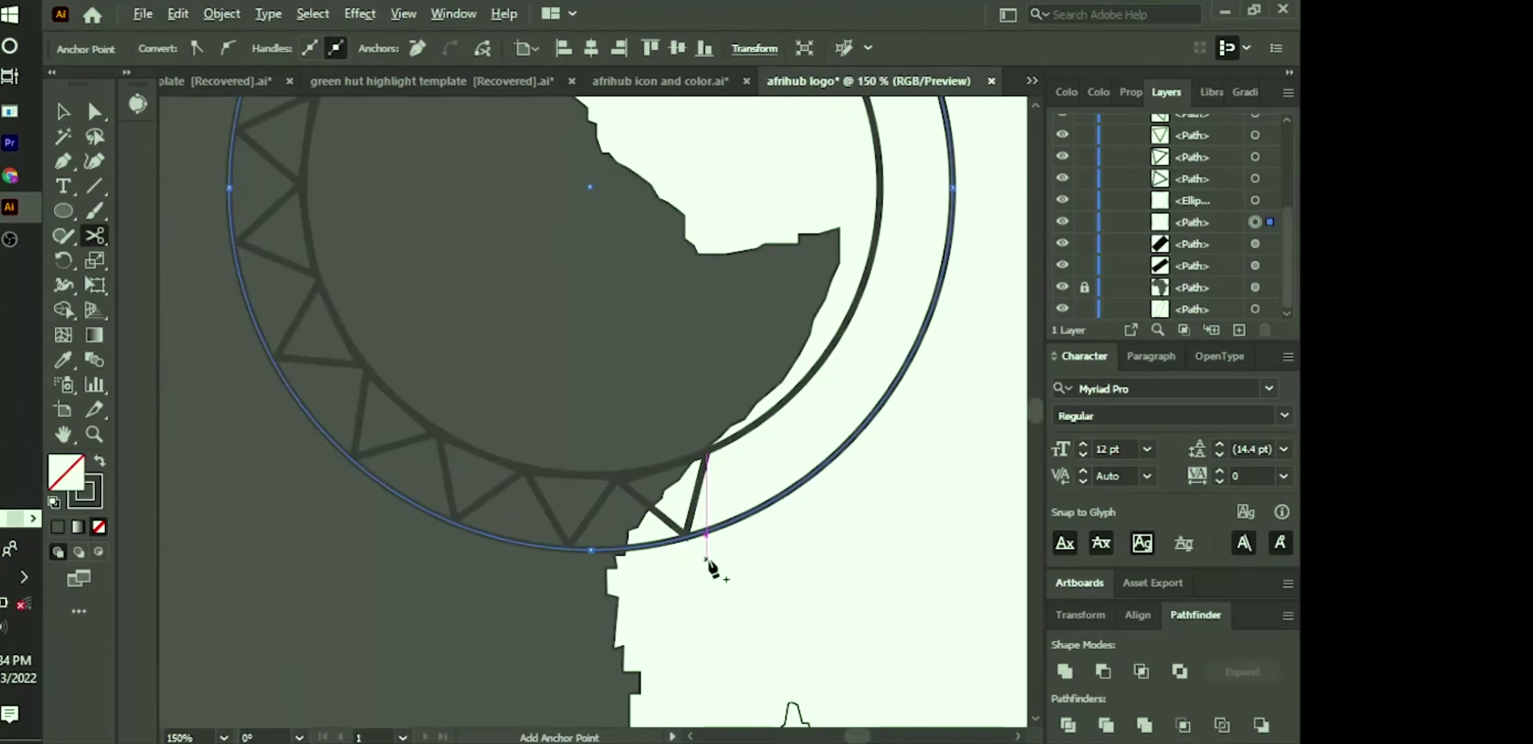
{"action": "key", "text": "plus"}
{"action": "scroll", "coordinate": [694, 564], "scroll_direction": "up", "scroll_amount": 2}
{"action": "key", "text": "c"}
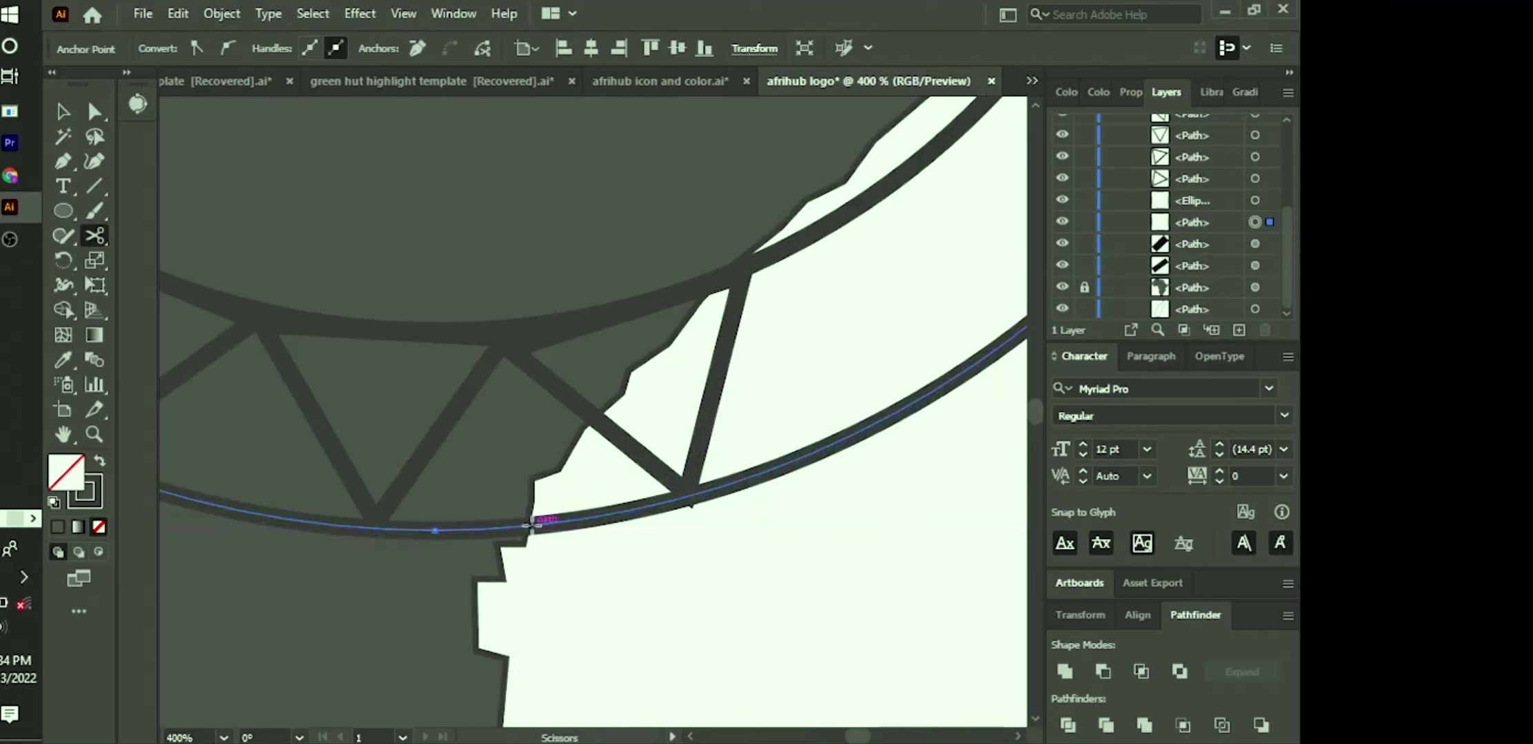
{"action": "left_click", "coordinate": [532, 525]}
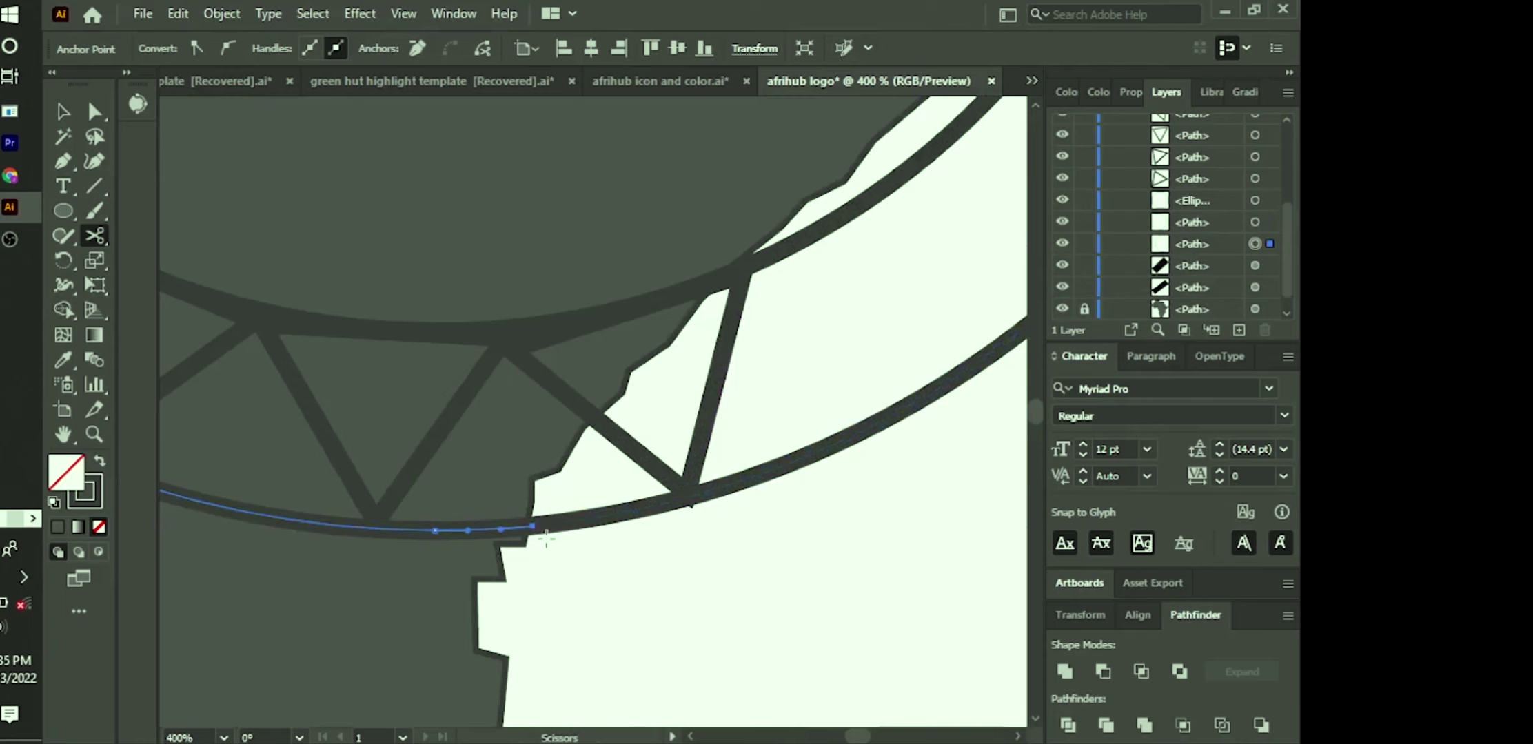
Step: Delete the part of the outer circle that lies outside the continent, between the two cuts
{"action": "scroll", "coordinate": [545, 539], "scroll_direction": "down", "scroll_amount": 5}
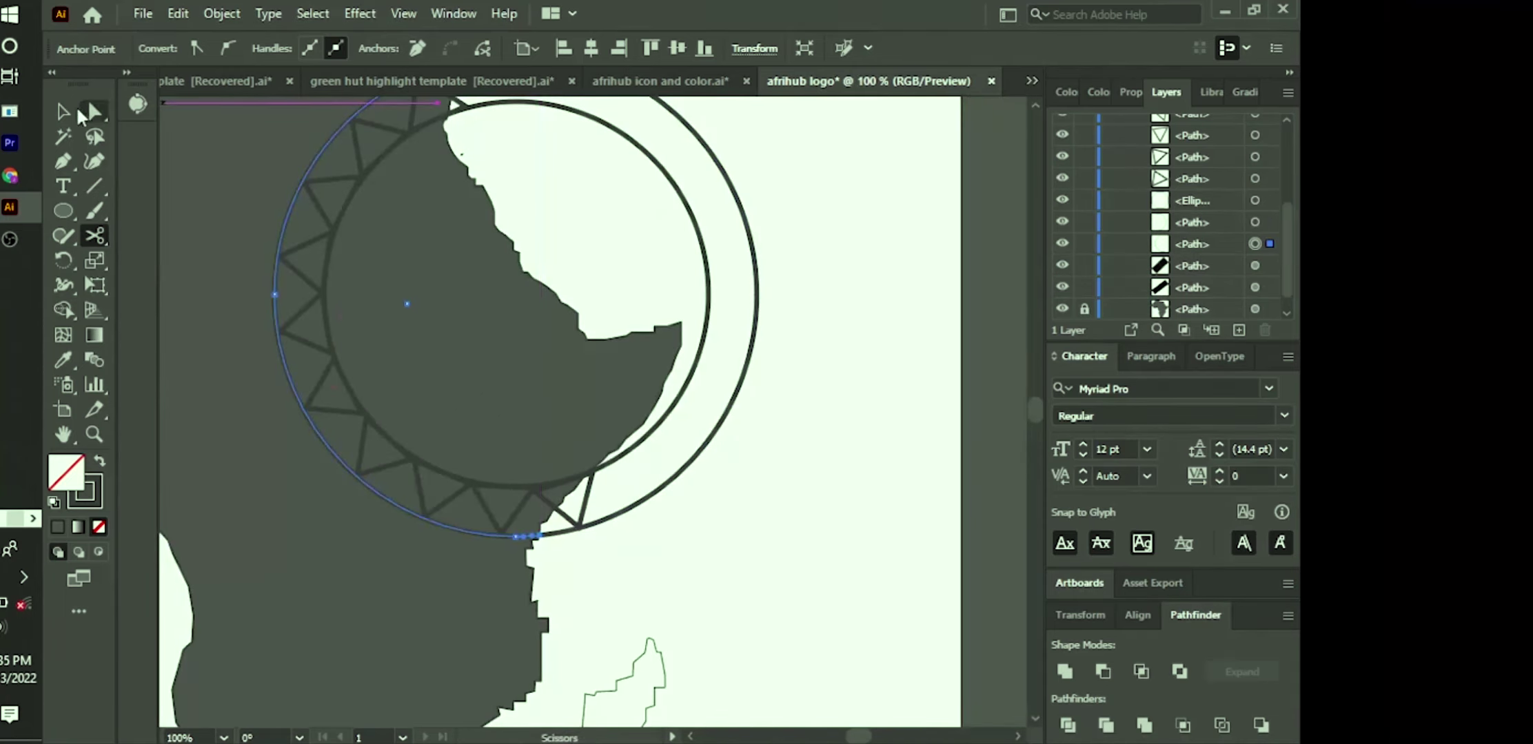
{"action": "left_click", "coordinate": [64, 112]}
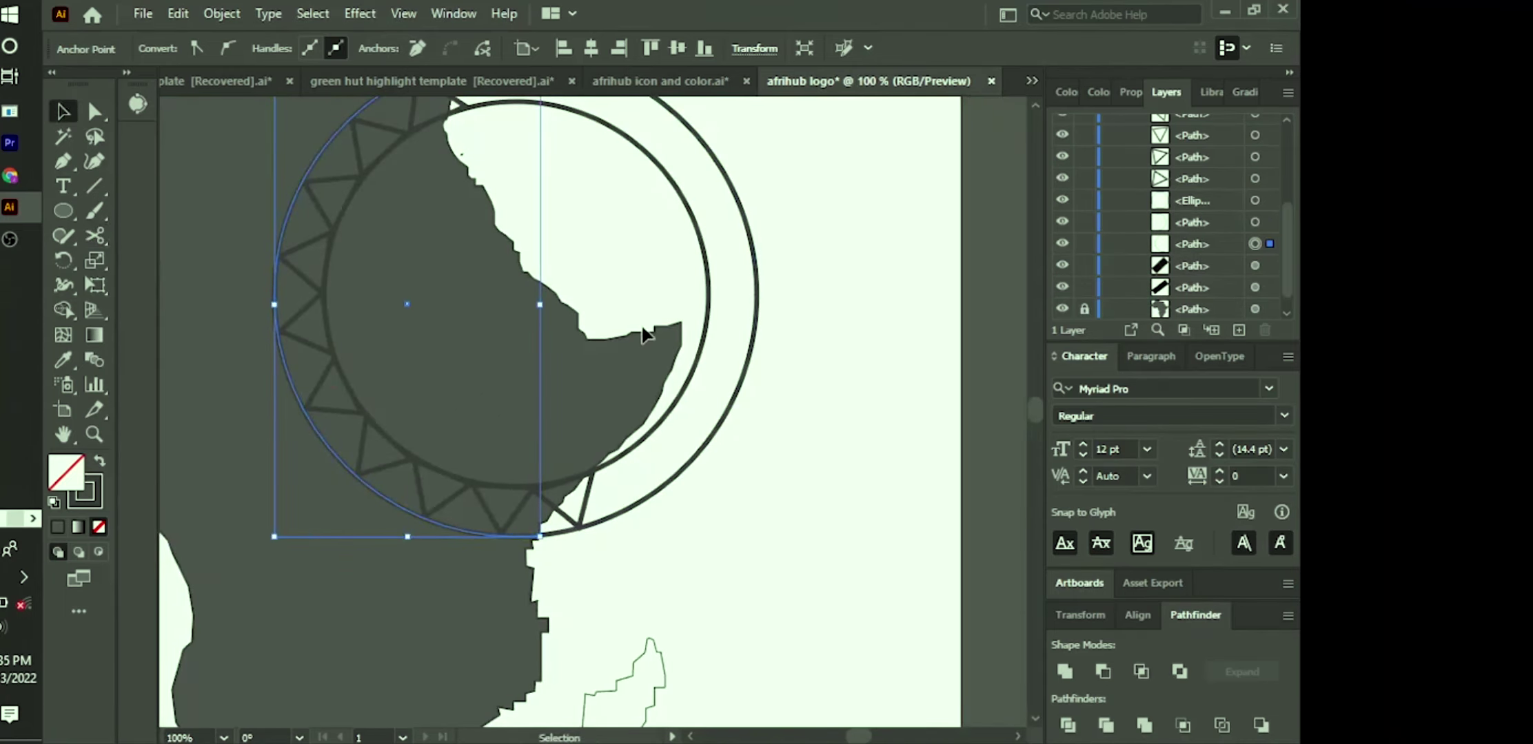
{"action": "left_click", "coordinate": [731, 398]}
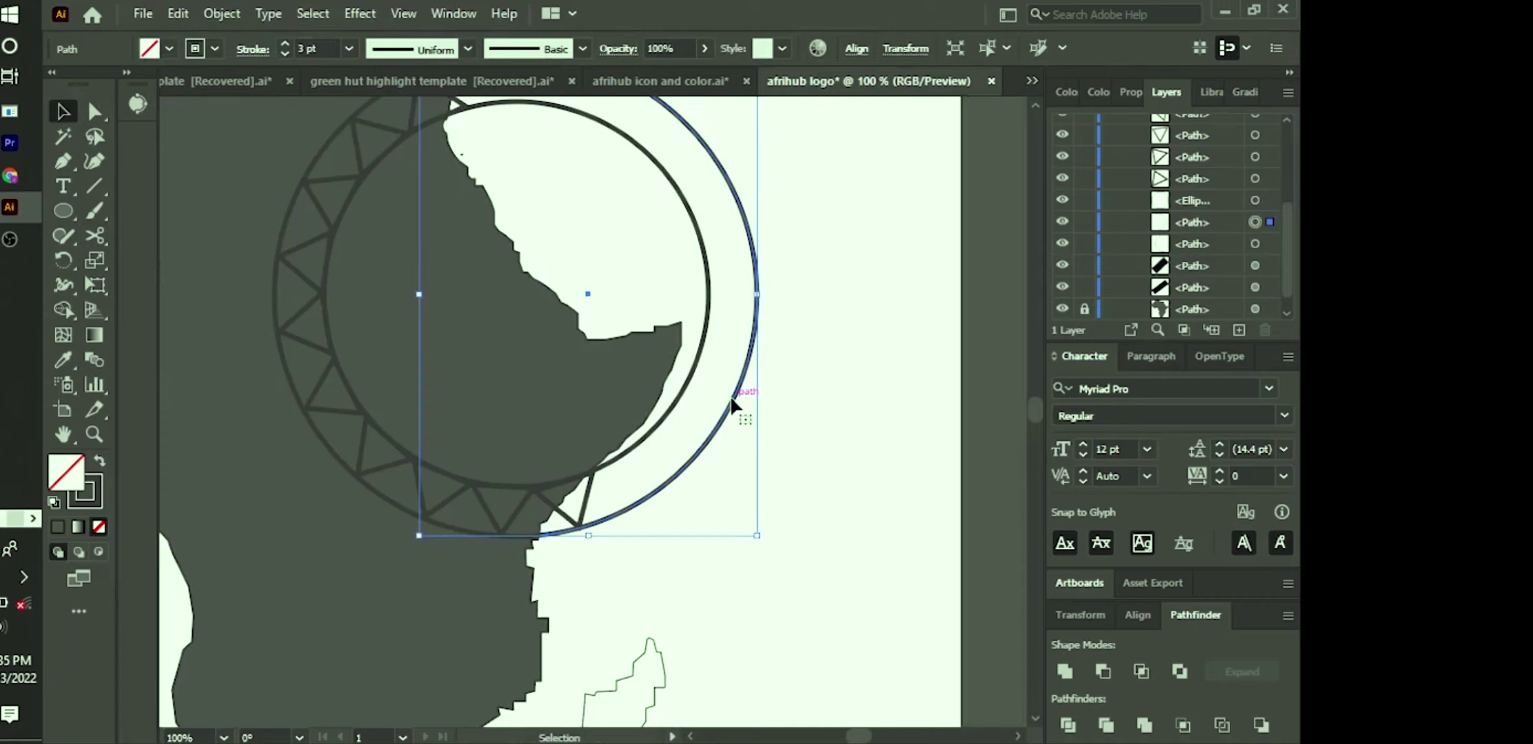
{"action": "key", "text": "Delete"}
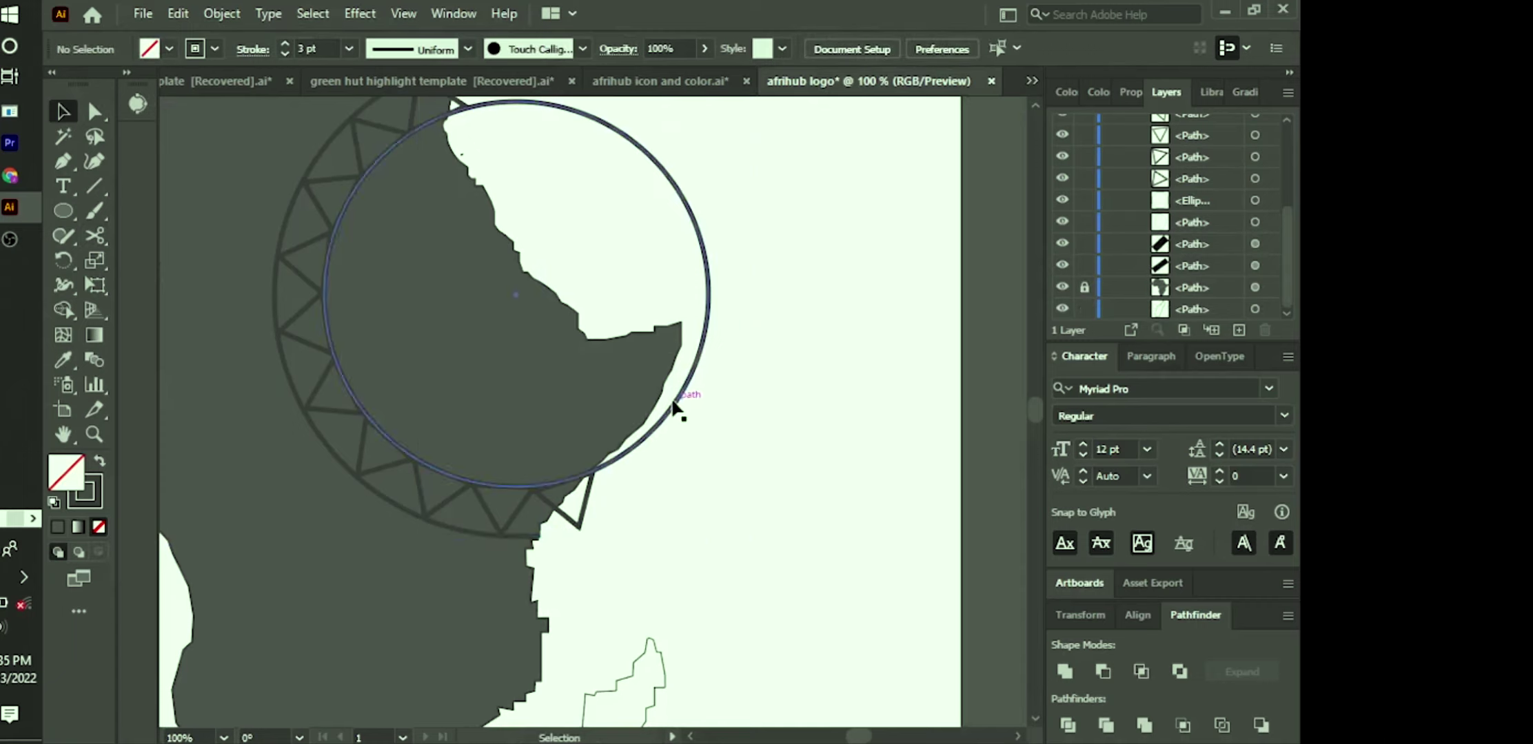
Step: Cut the inner circle with the Scissors tool where it crosses Africa's northeastern coast
{"action": "scroll", "coordinate": [667, 407], "scroll_direction": "up", "scroll_amount": 2}
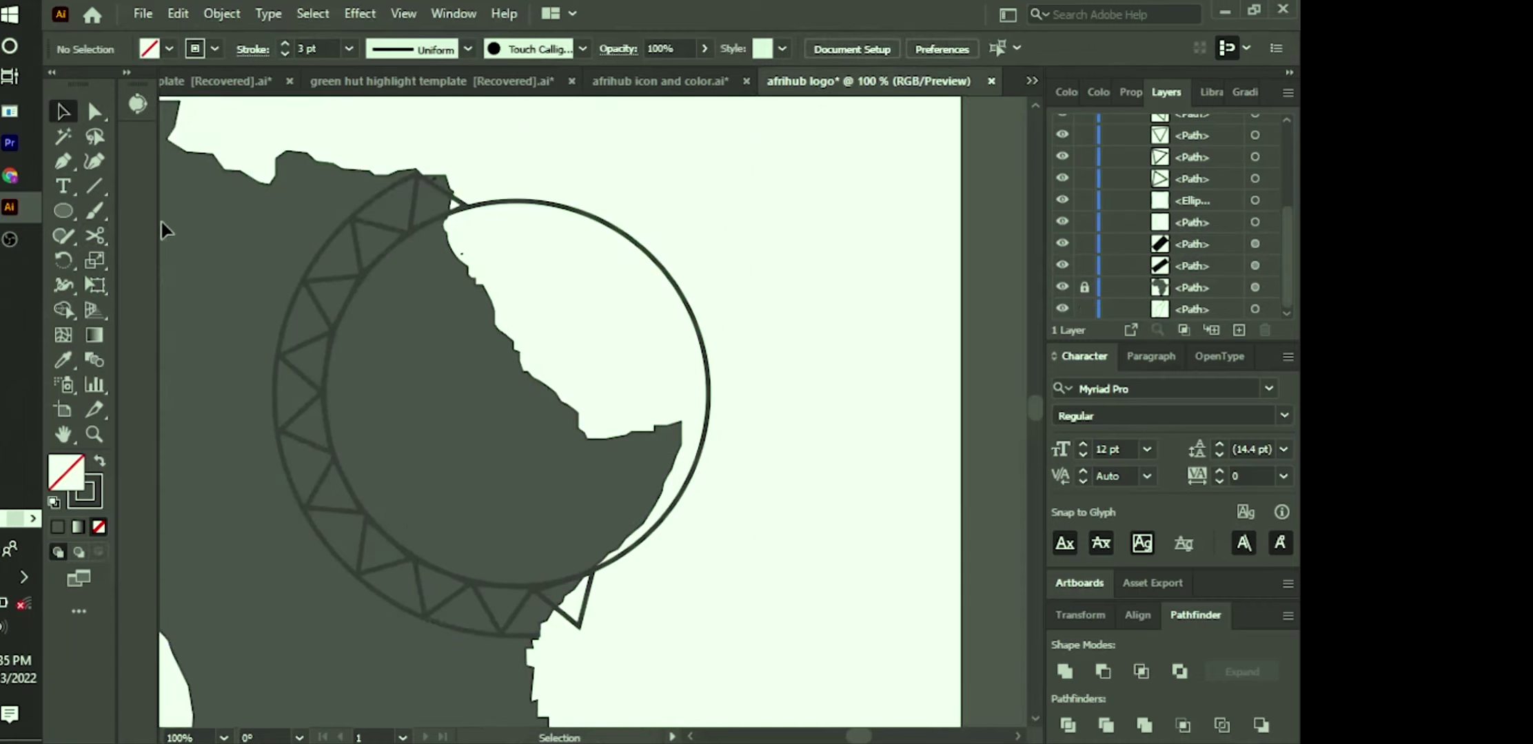
{"action": "left_click", "coordinate": [95, 236]}
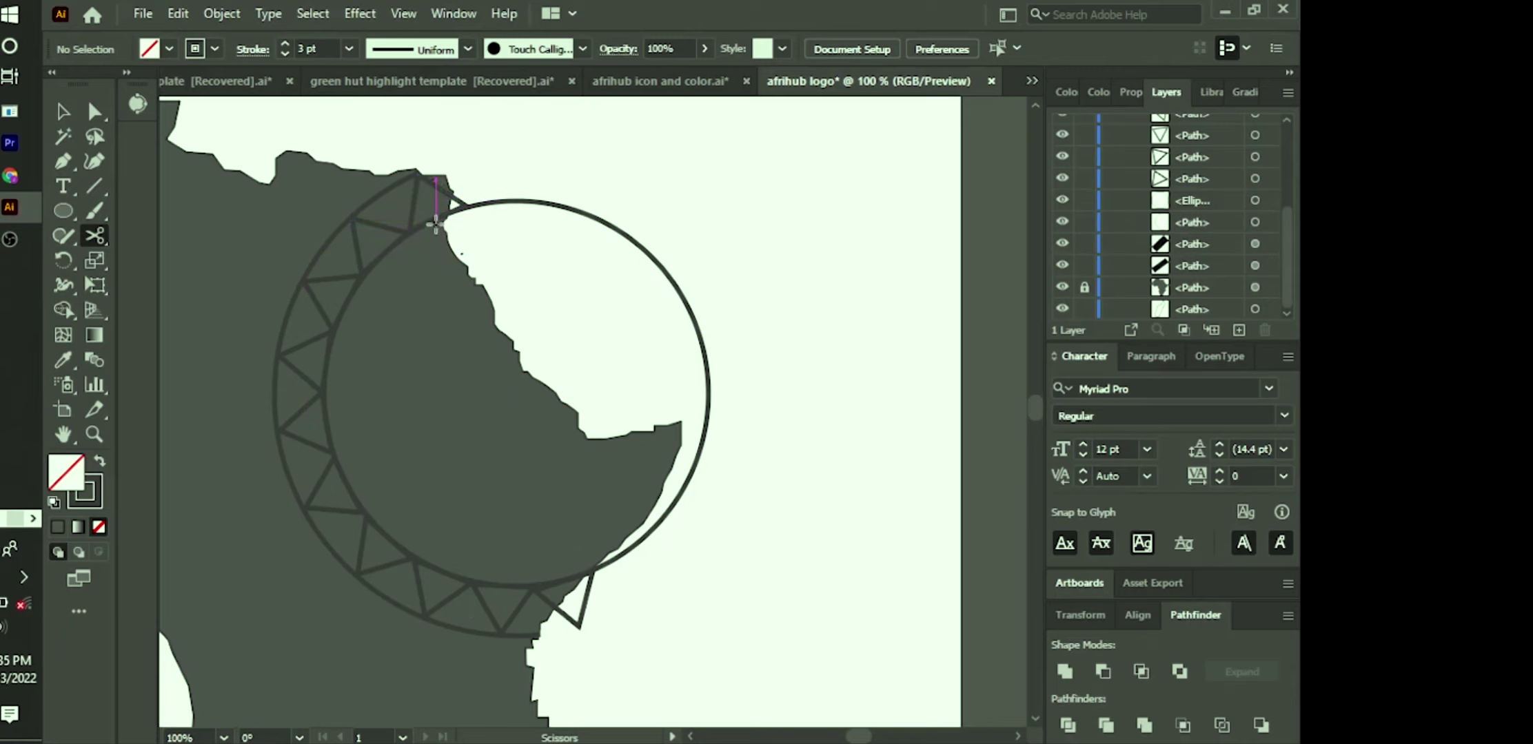
Step: Bring the large inner circle outline to the front of the artwork
{"action": "scroll", "coordinate": [460, 214], "scroll_direction": "up", "scroll_amount": 6}
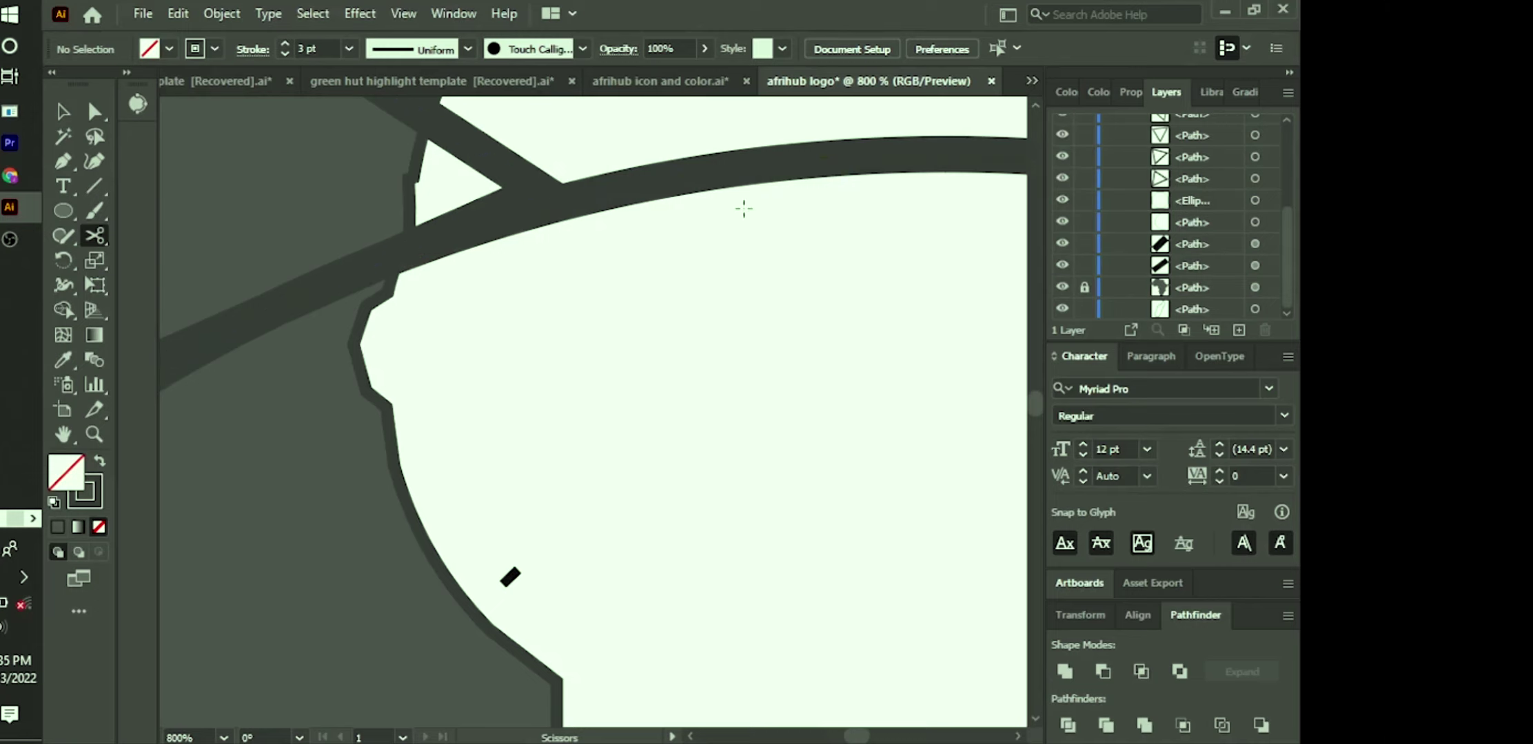
{"action": "left_click", "coordinate": [64, 110]}
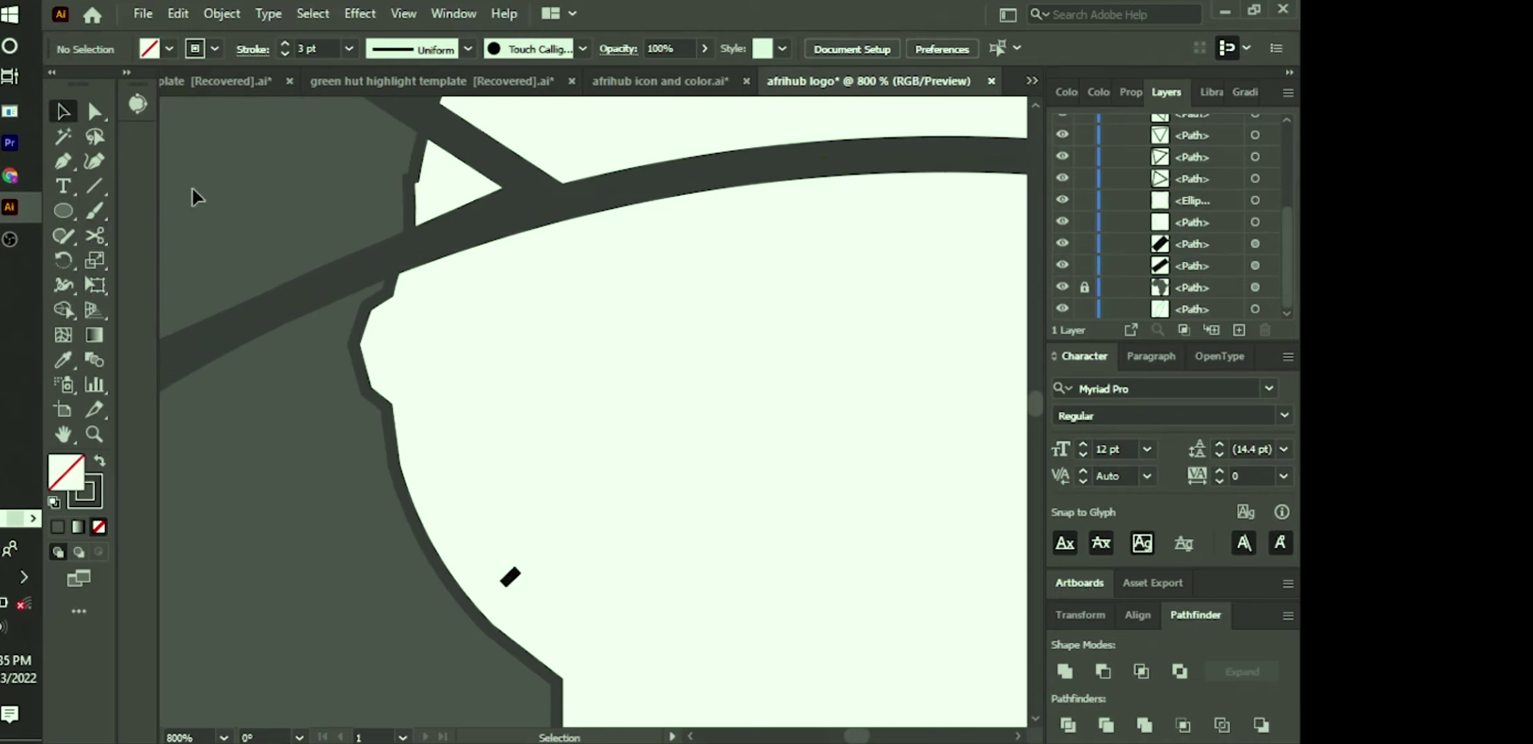
{"action": "right_click", "coordinate": [655, 187]}
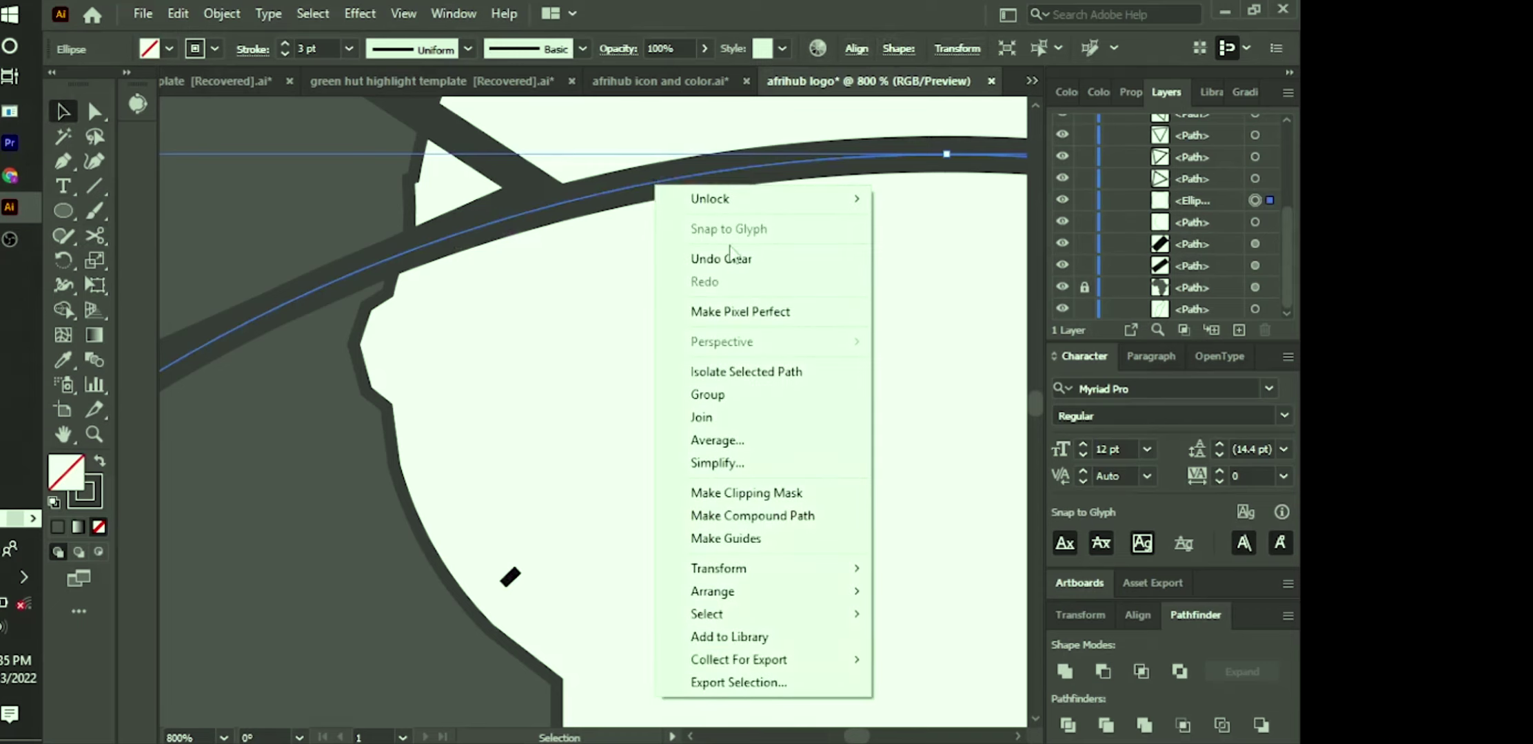
{"action": "mouse_move", "coordinate": [698, 577]}
{"action": "mouse_move", "coordinate": [828, 594]}
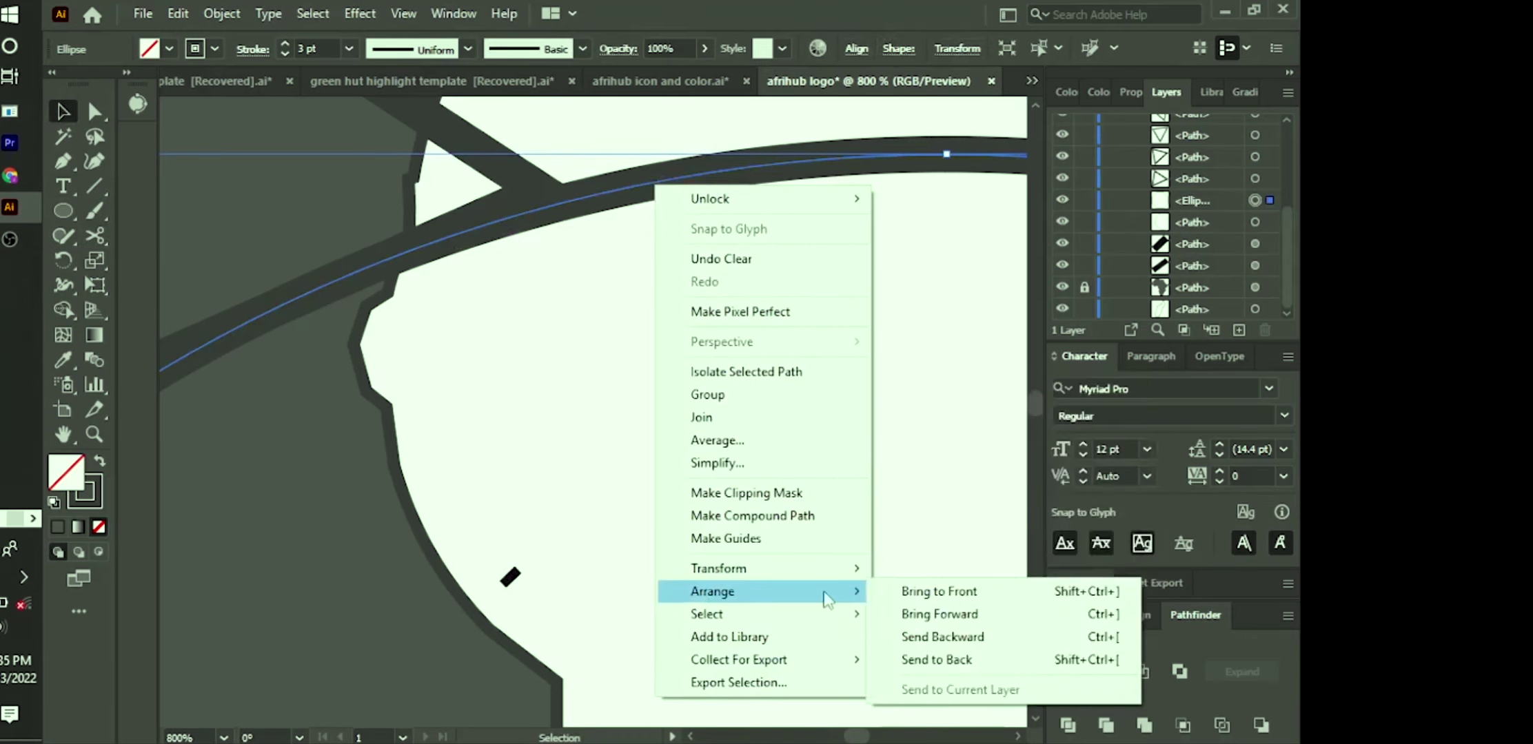
{"action": "left_click", "coordinate": [914, 593]}
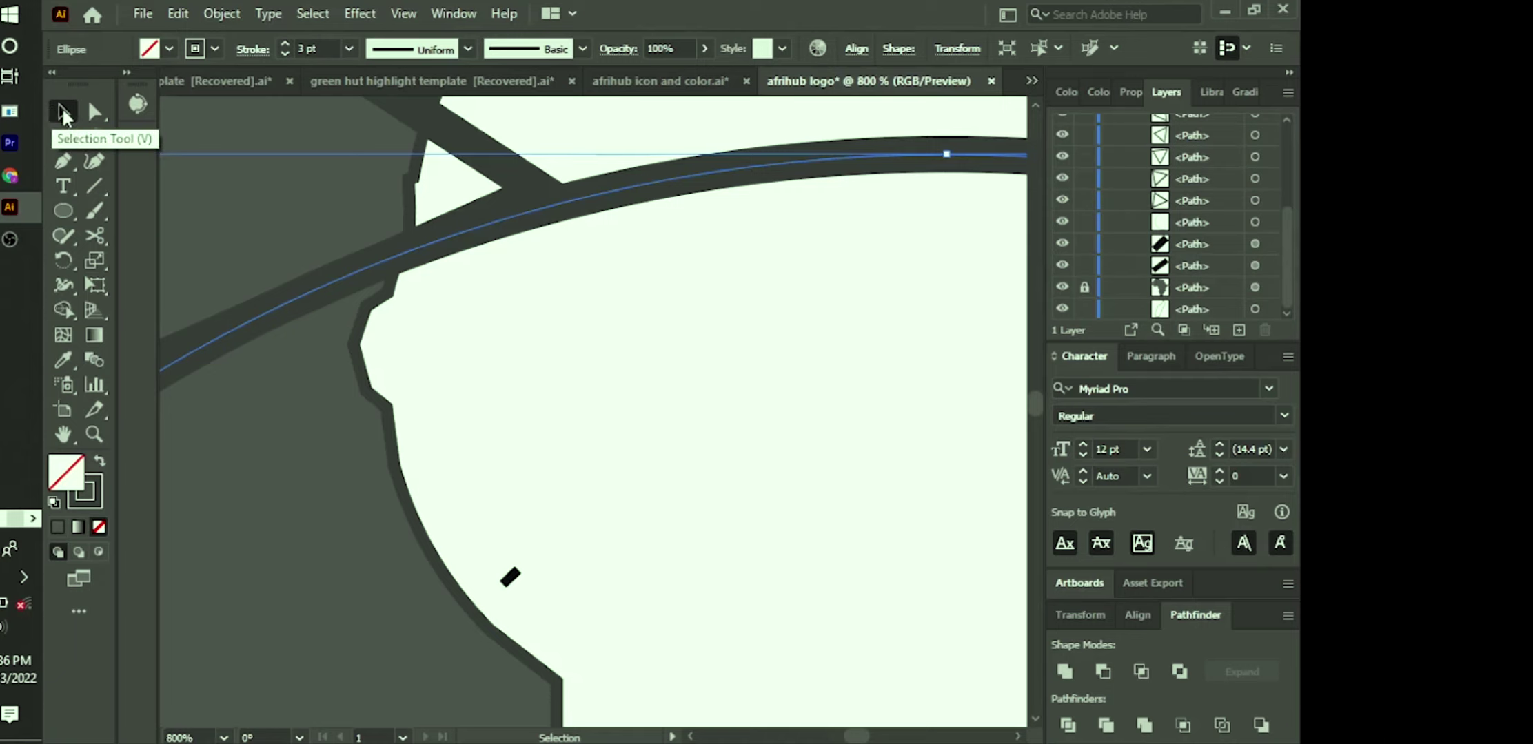
Step: Cut the inner circle with the Scissors tool where it crosses the map's northeast coastline
{"action": "left_click", "coordinate": [97, 236]}
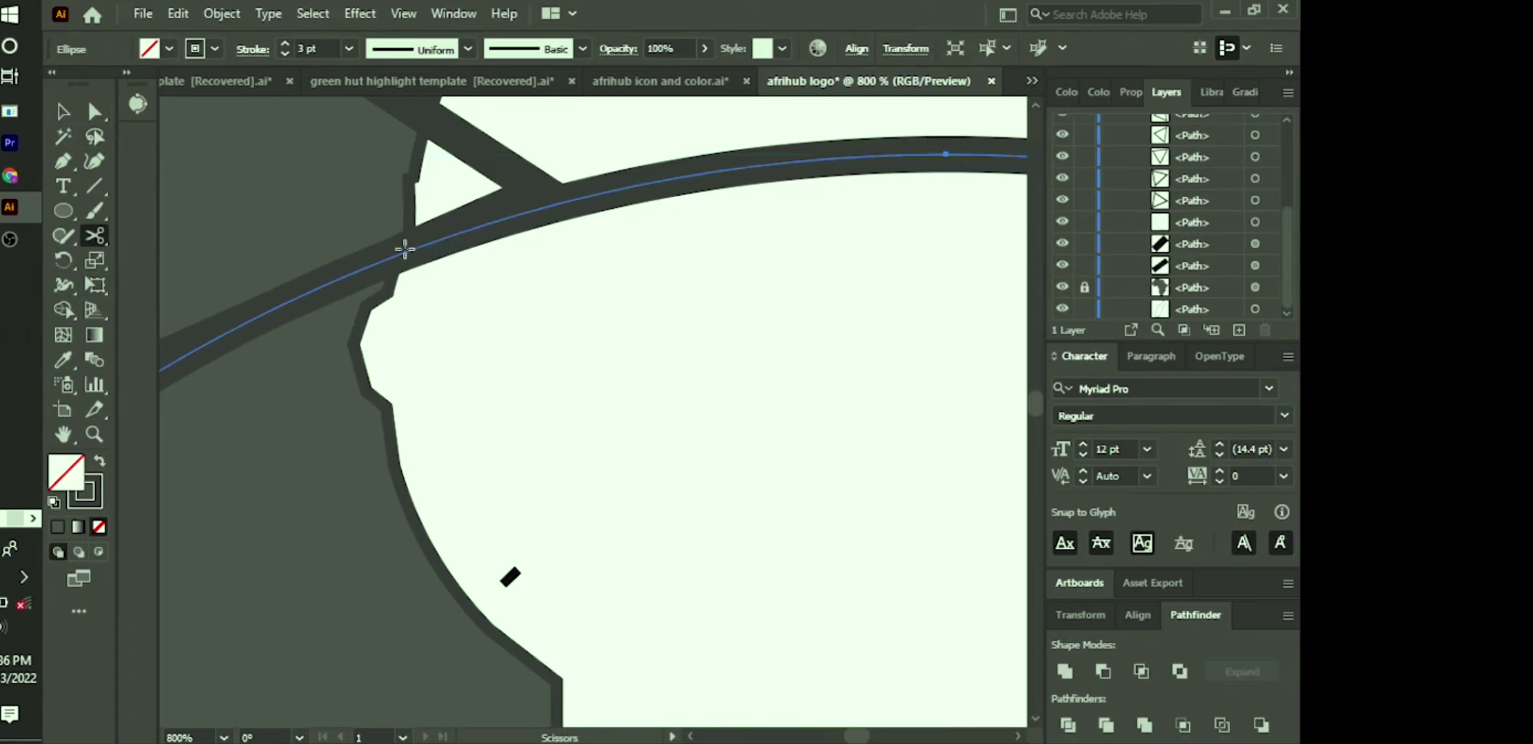
{"action": "left_click", "coordinate": [405, 250]}
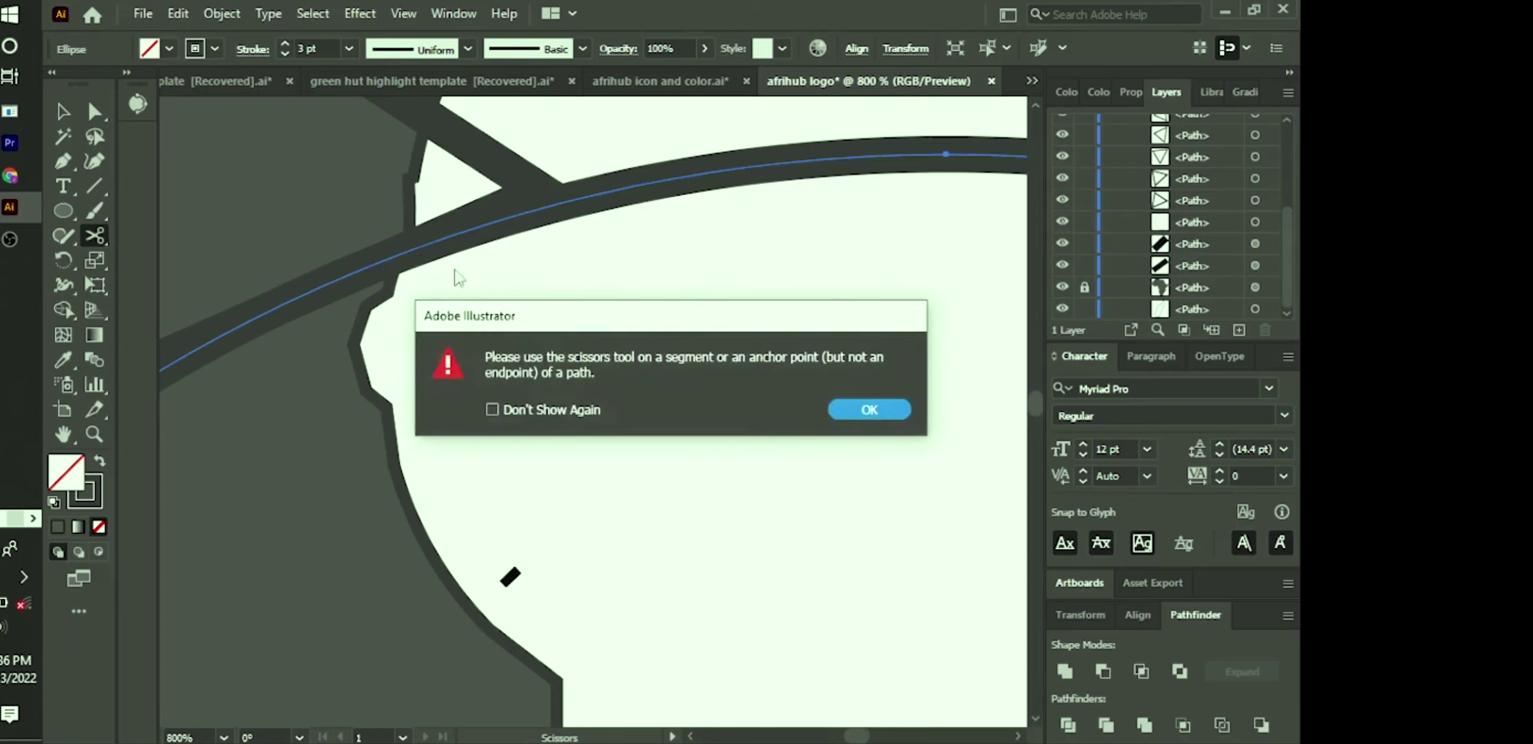
{"action": "left_click", "coordinate": [870, 411]}
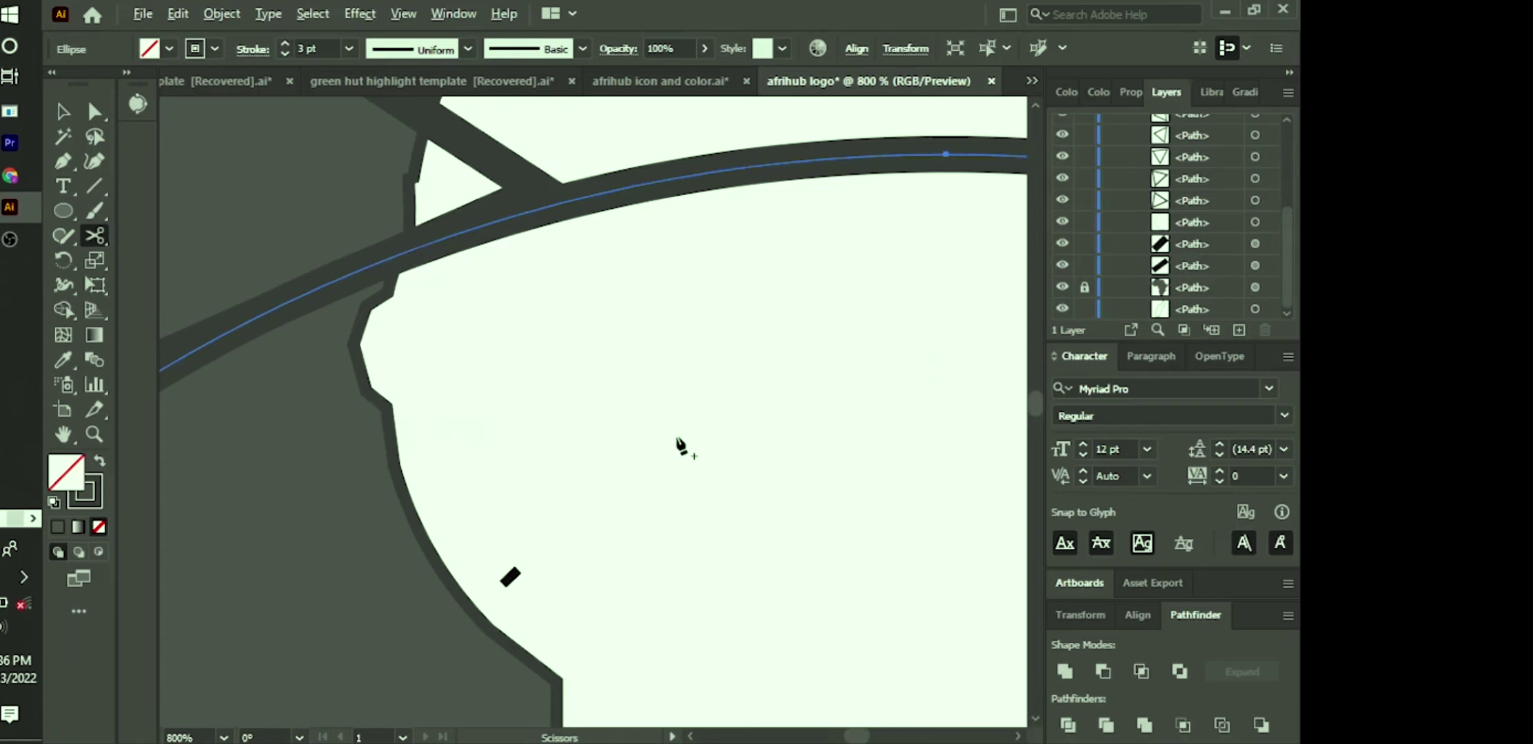
{"action": "scroll", "coordinate": [678, 441], "scroll_direction": "down", "scroll_amount": 2}
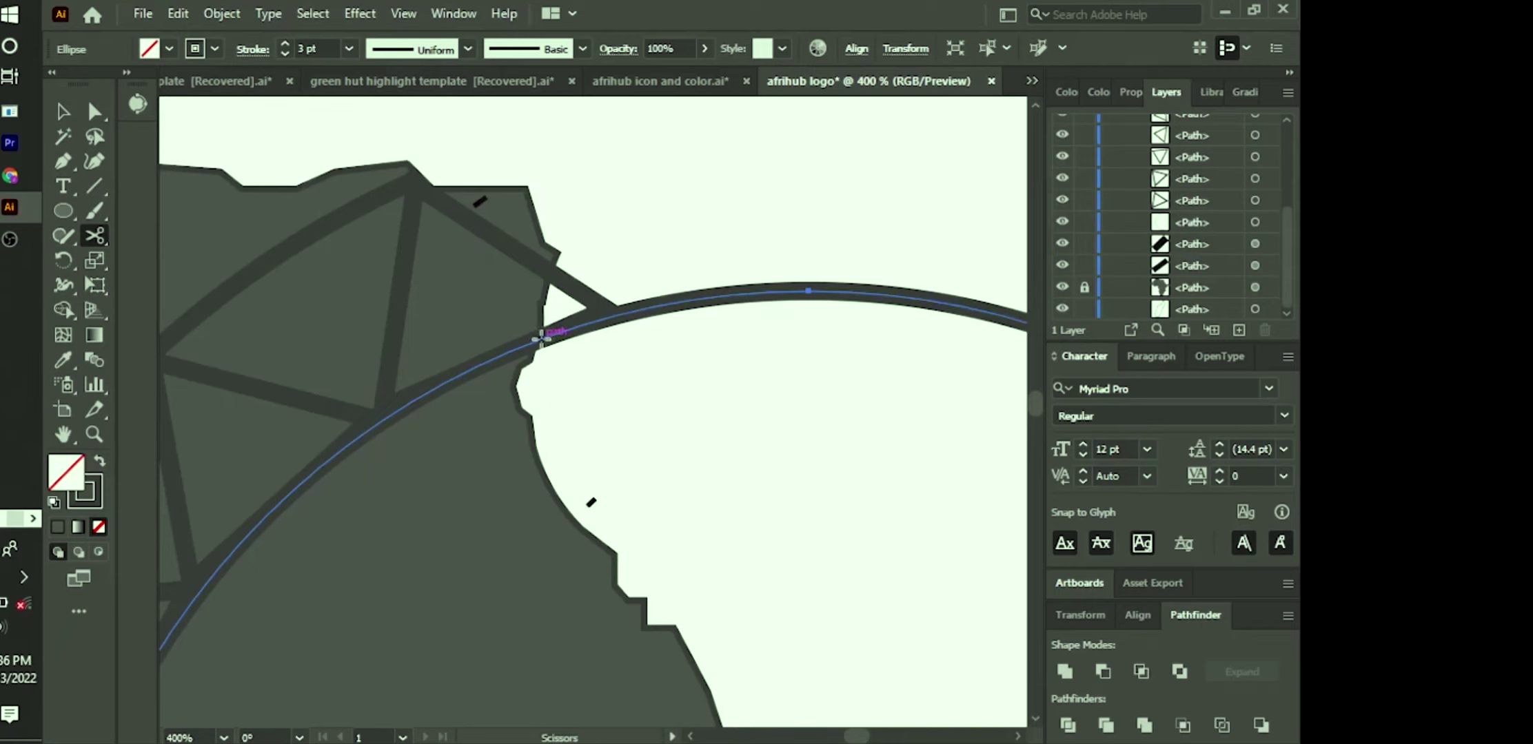
{"action": "left_click", "coordinate": [541, 338]}
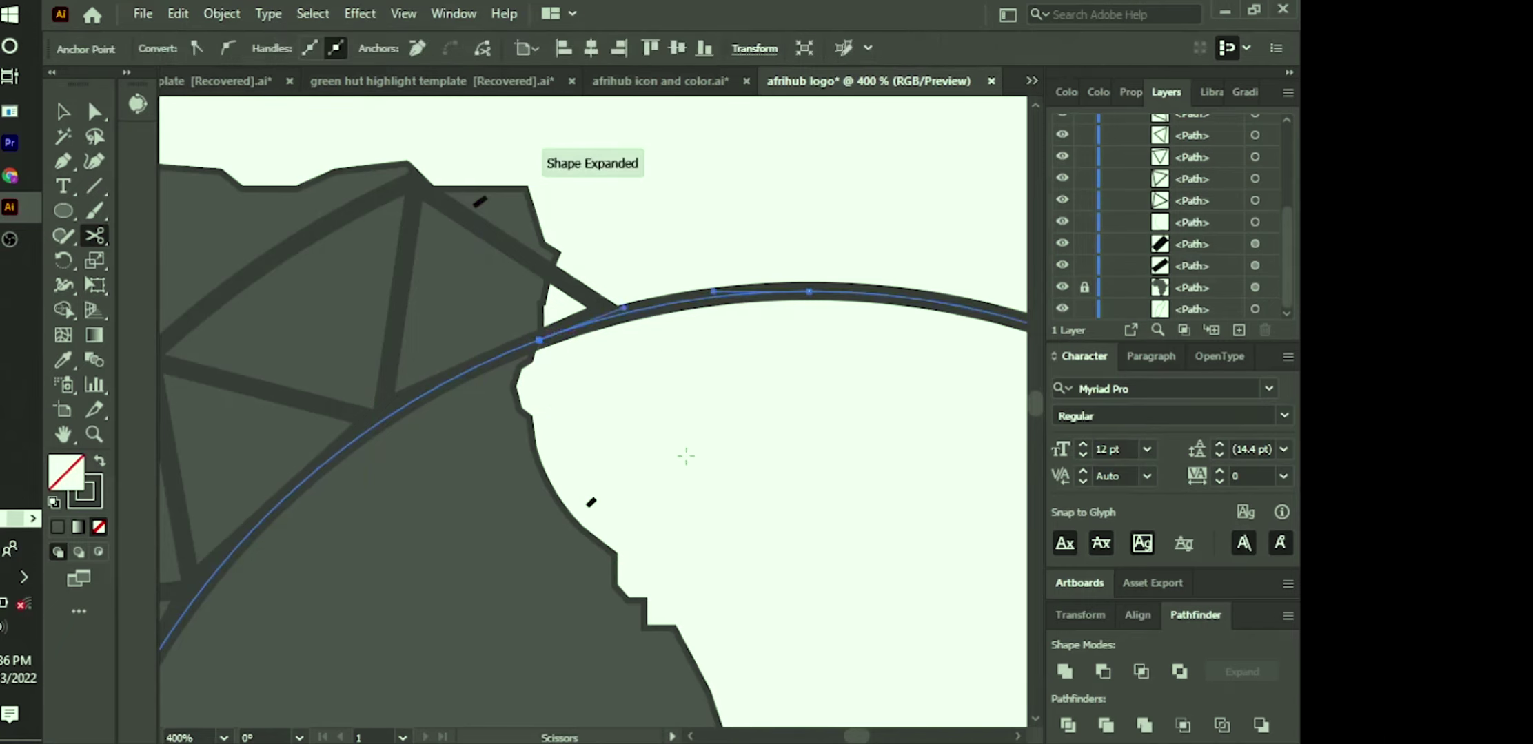
Step: Cut the inner circle a second time where it meets the east coast below the Horn of Africa
{"action": "scroll", "coordinate": [627, 623], "scroll_direction": "down", "scroll_amount": 2}
{"action": "key", "text": "space"}
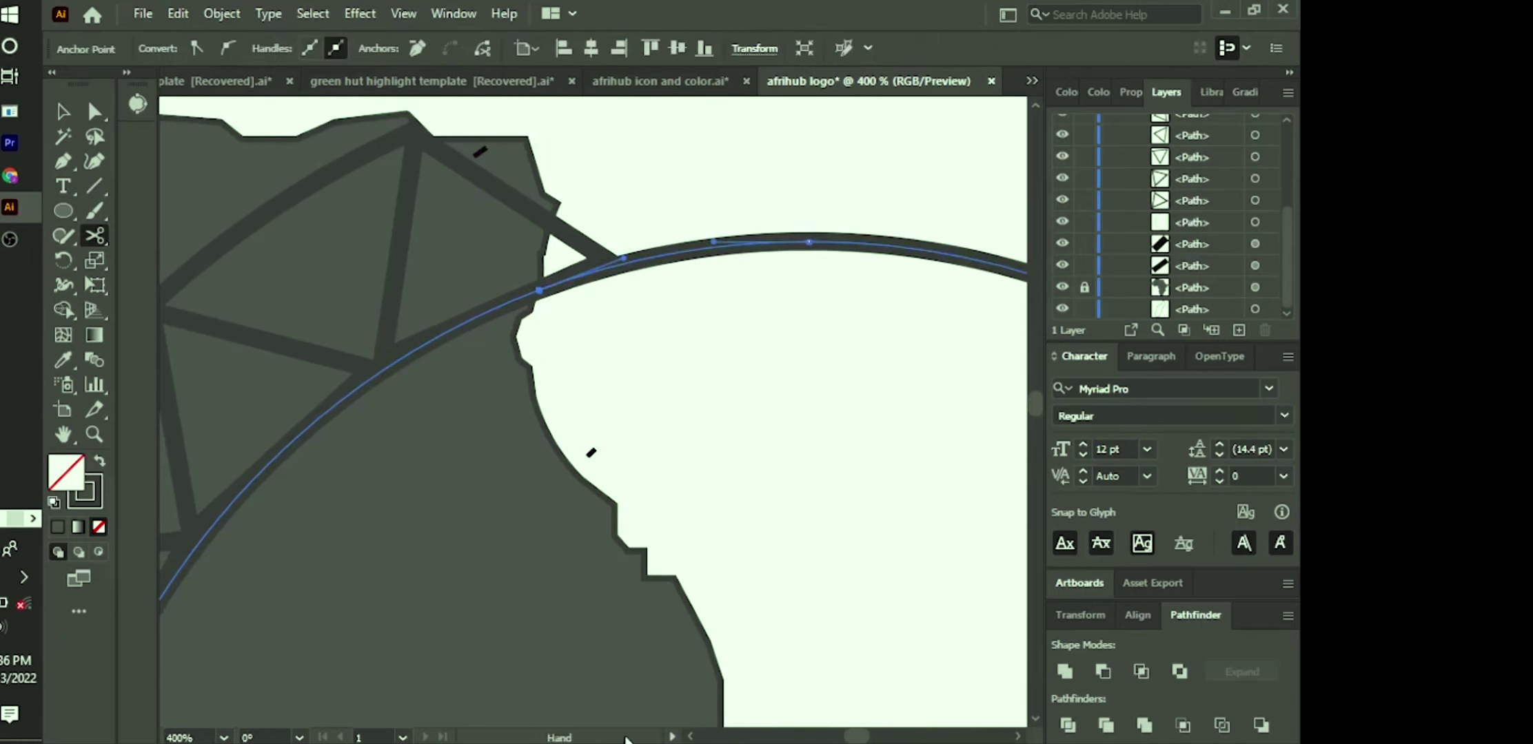
{"action": "left_click_drag", "start_coordinate": [585, 656], "coordinate": [548, 360]}
{"action": "left_click_drag", "start_coordinate": [610, 587], "coordinate": [603, 421]}
{"action": "scroll", "coordinate": [600, 427], "scroll_direction": "down", "scroll_amount": 4}
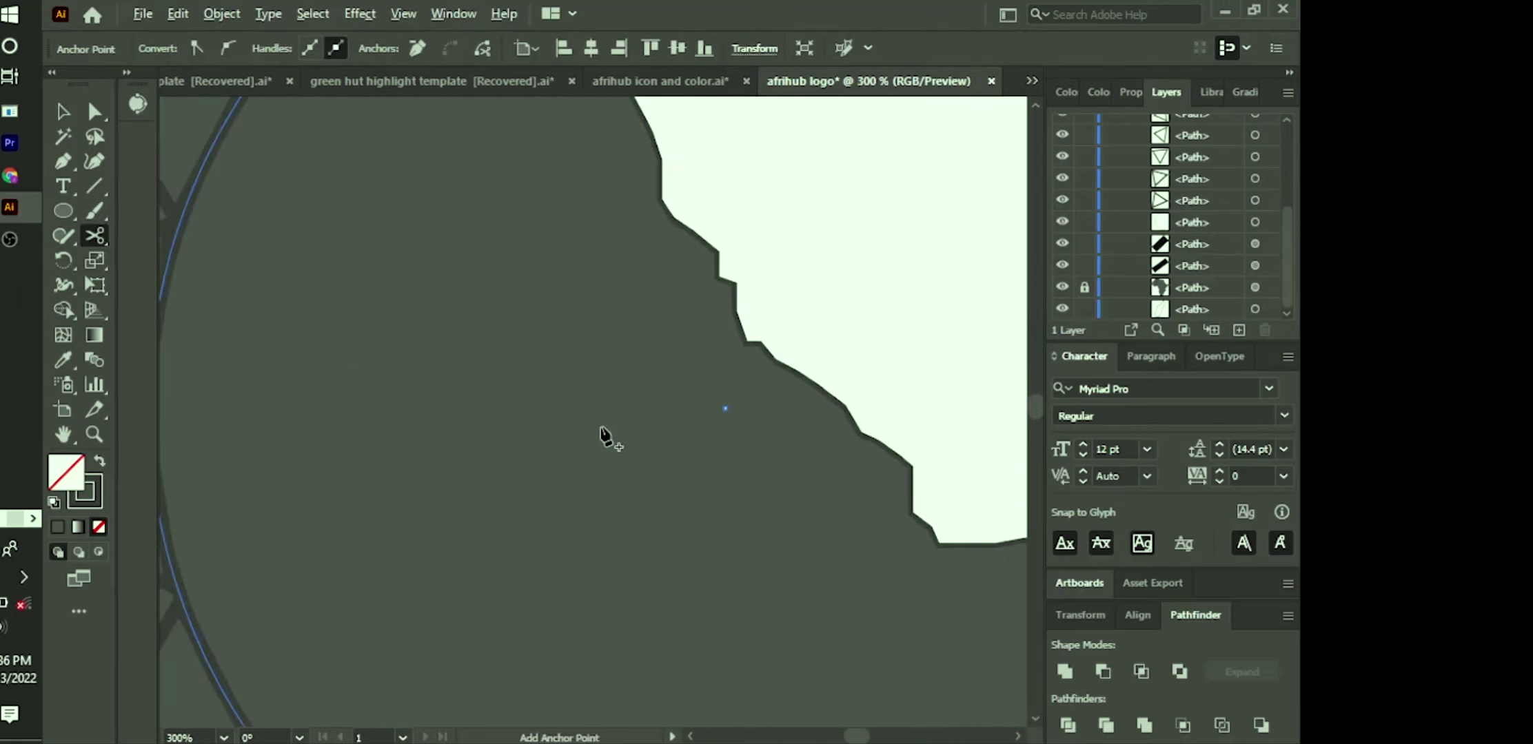
{"action": "scroll", "coordinate": [600, 434], "scroll_direction": "down", "scroll_amount": 2}
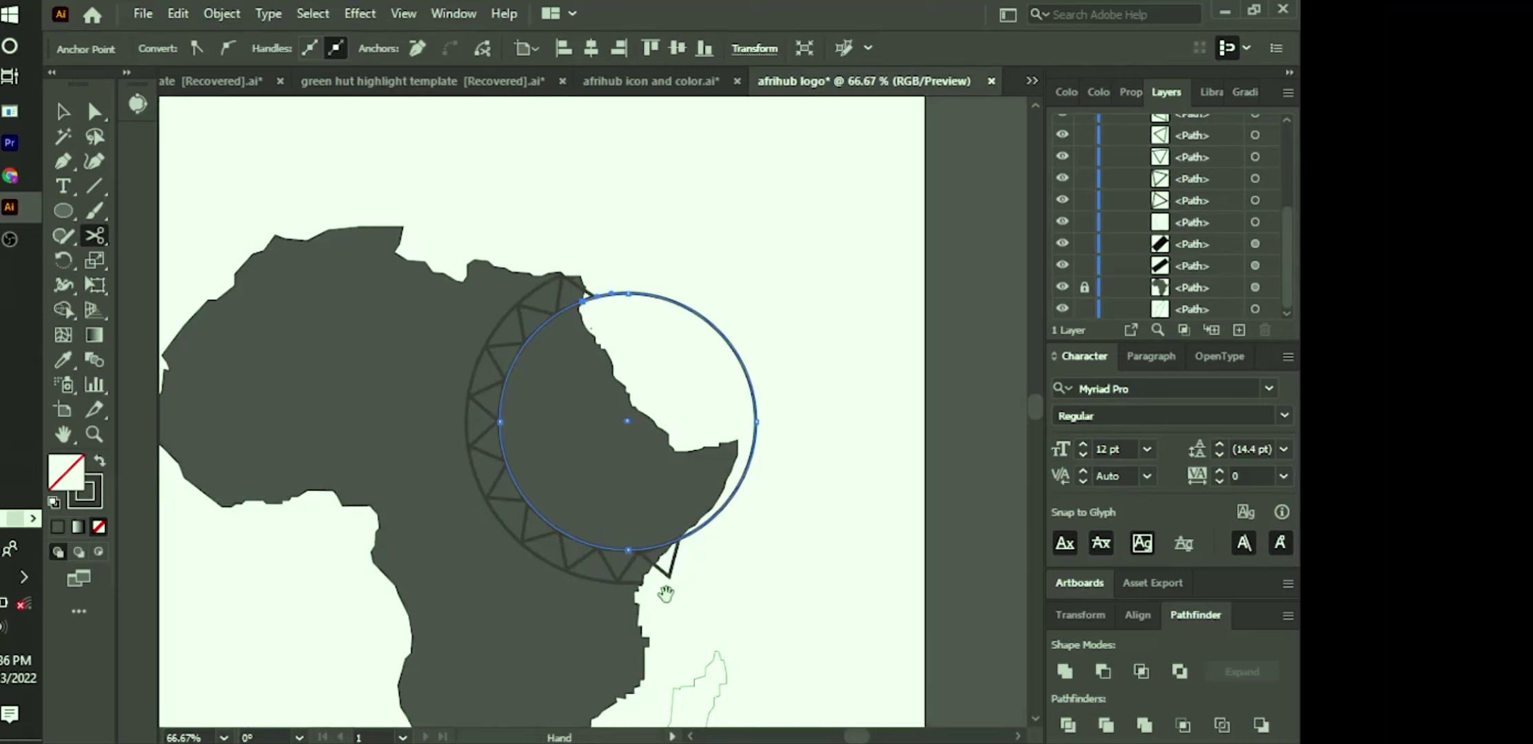
{"action": "scroll", "coordinate": [664, 589], "scroll_direction": "up", "scroll_amount": 2}
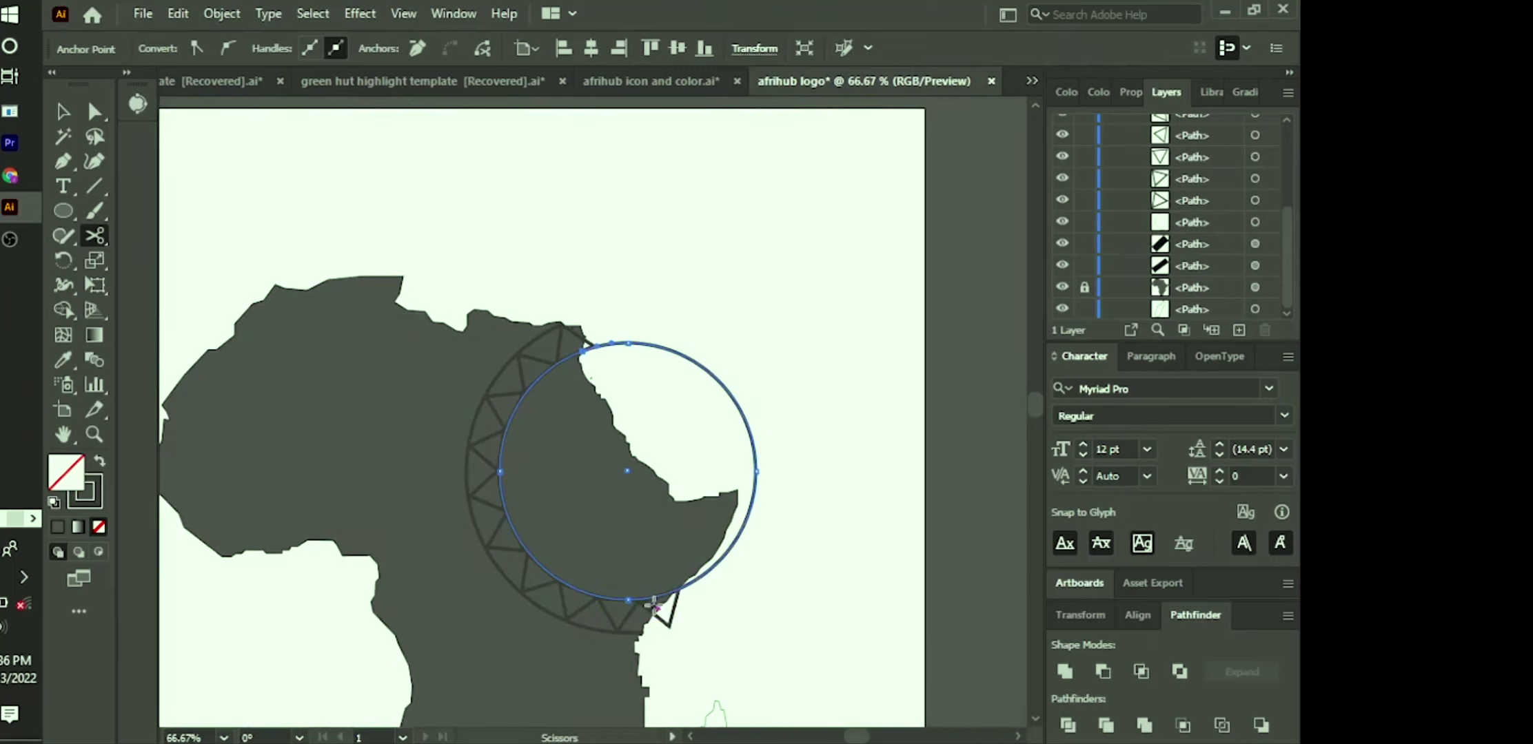
{"action": "scroll", "coordinate": [656, 605], "scroll_direction": "up", "scroll_amount": 1}
{"action": "scroll", "coordinate": [654, 604], "scroll_direction": "up", "scroll_amount": 2}
{"action": "scroll", "coordinate": [654, 605], "scroll_direction": "down", "scroll_amount": 1}
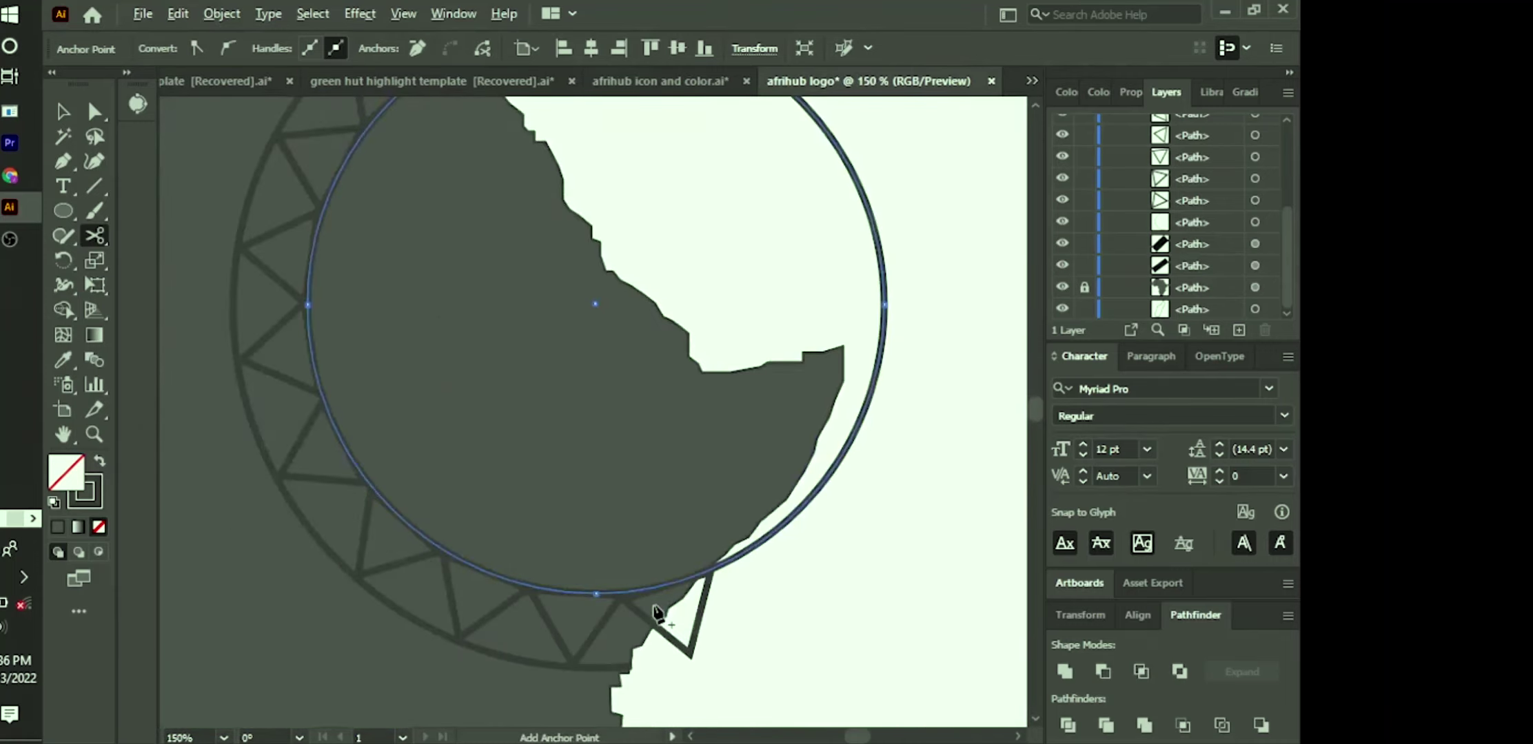
{"action": "scroll", "coordinate": [734, 576], "scroll_direction": "down", "scroll_amount": 1}
{"action": "scroll", "coordinate": [720, 581], "scroll_direction": "up", "scroll_amount": 4}
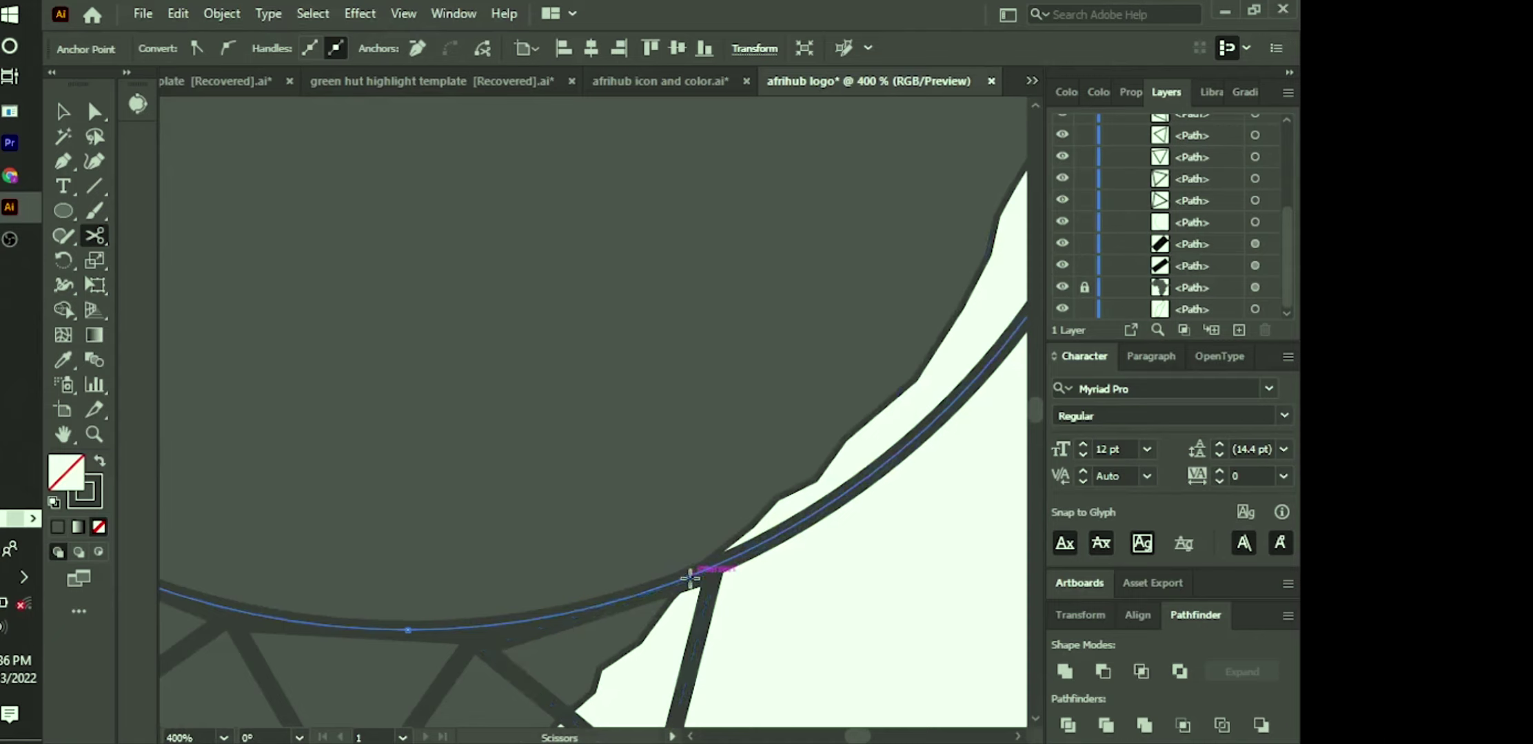
{"action": "left_click", "coordinate": [690, 577]}
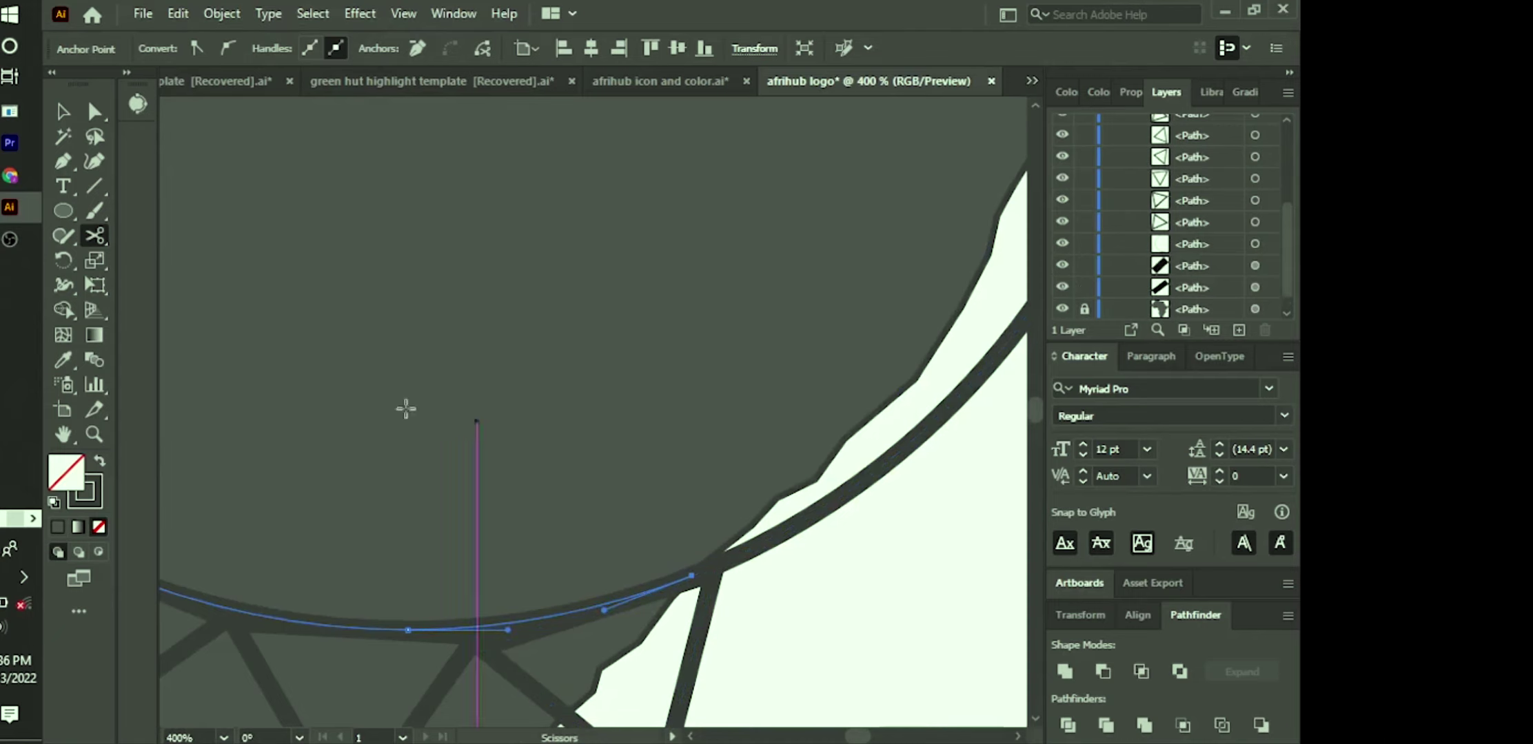
Step: Delete the arc of the inner circle that lies outside the Africa map
{"action": "key", "text": "v"}
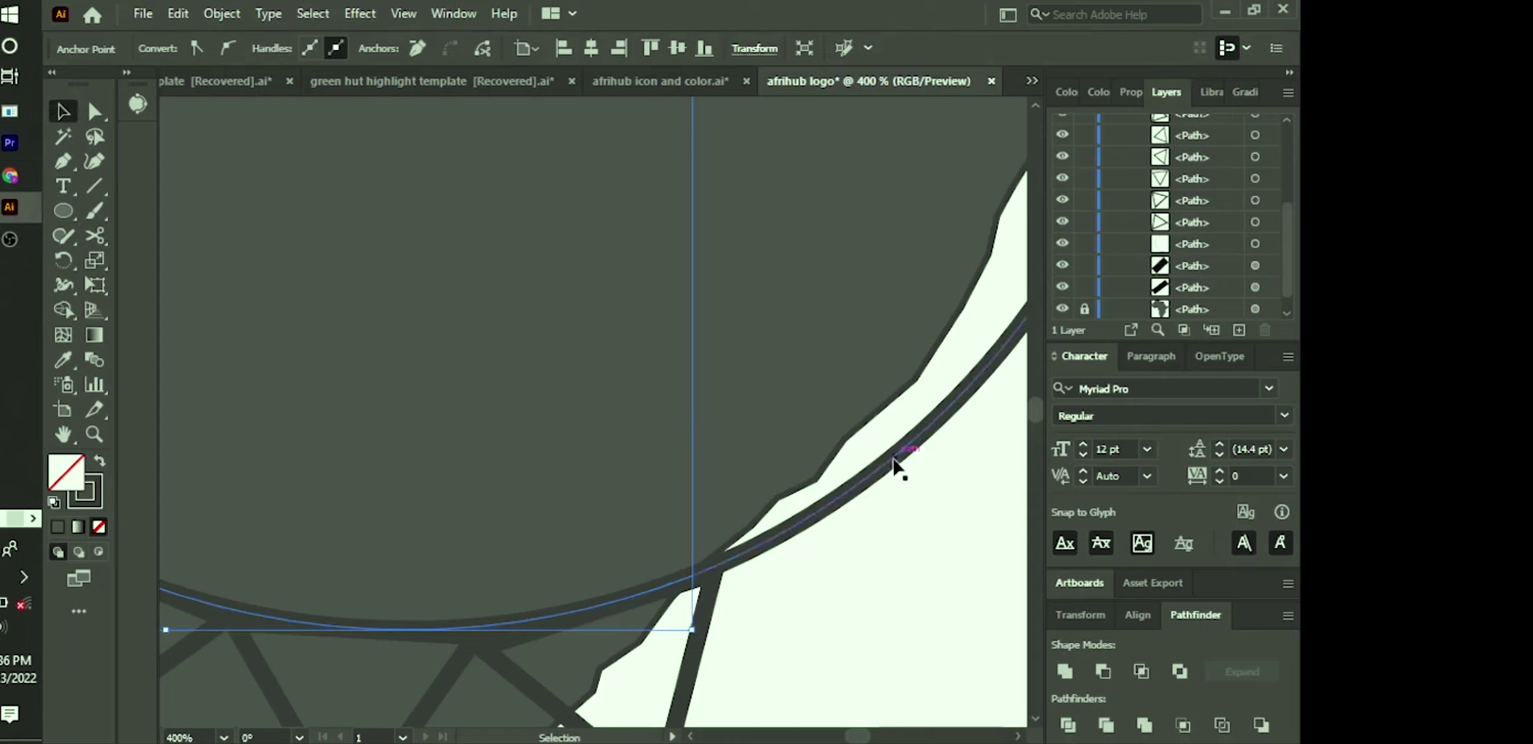
{"action": "left_click", "coordinate": [887, 468]}
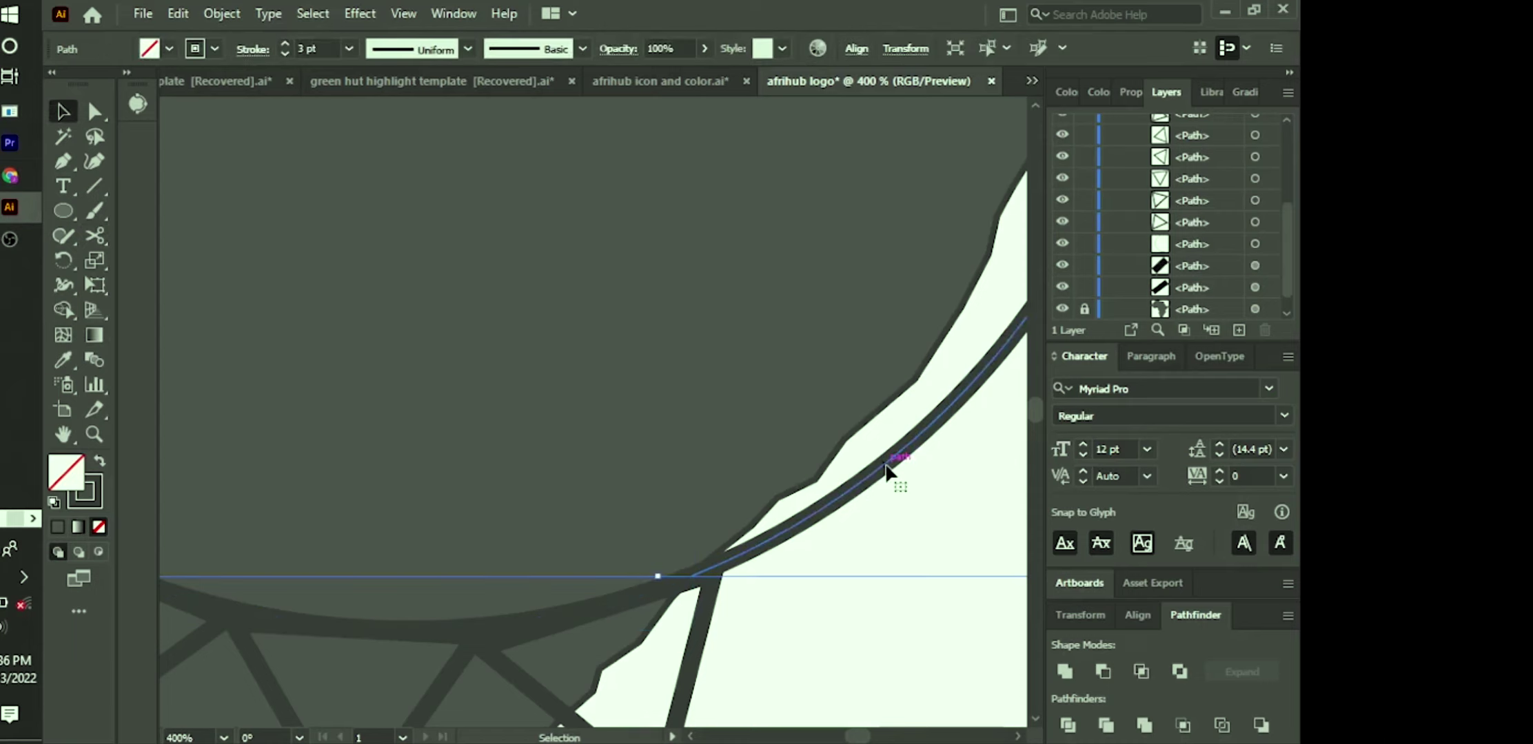
{"action": "key", "text": "Delete"}
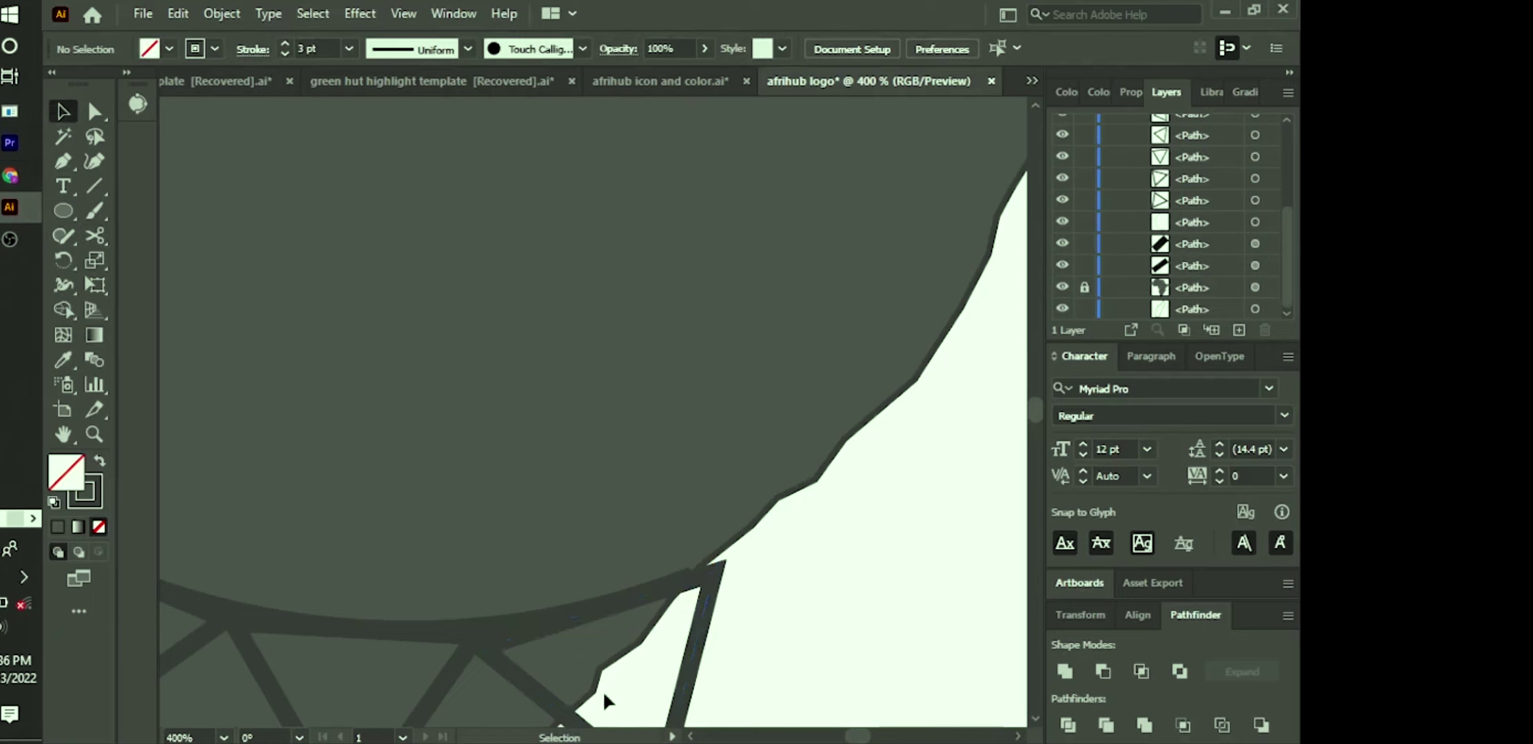
Step: Split the lowest triangle with the Scissors tool at both points where its sides cross the east coastline
{"action": "scroll", "coordinate": [732, 587], "scroll_direction": "down", "scroll_amount": 2}
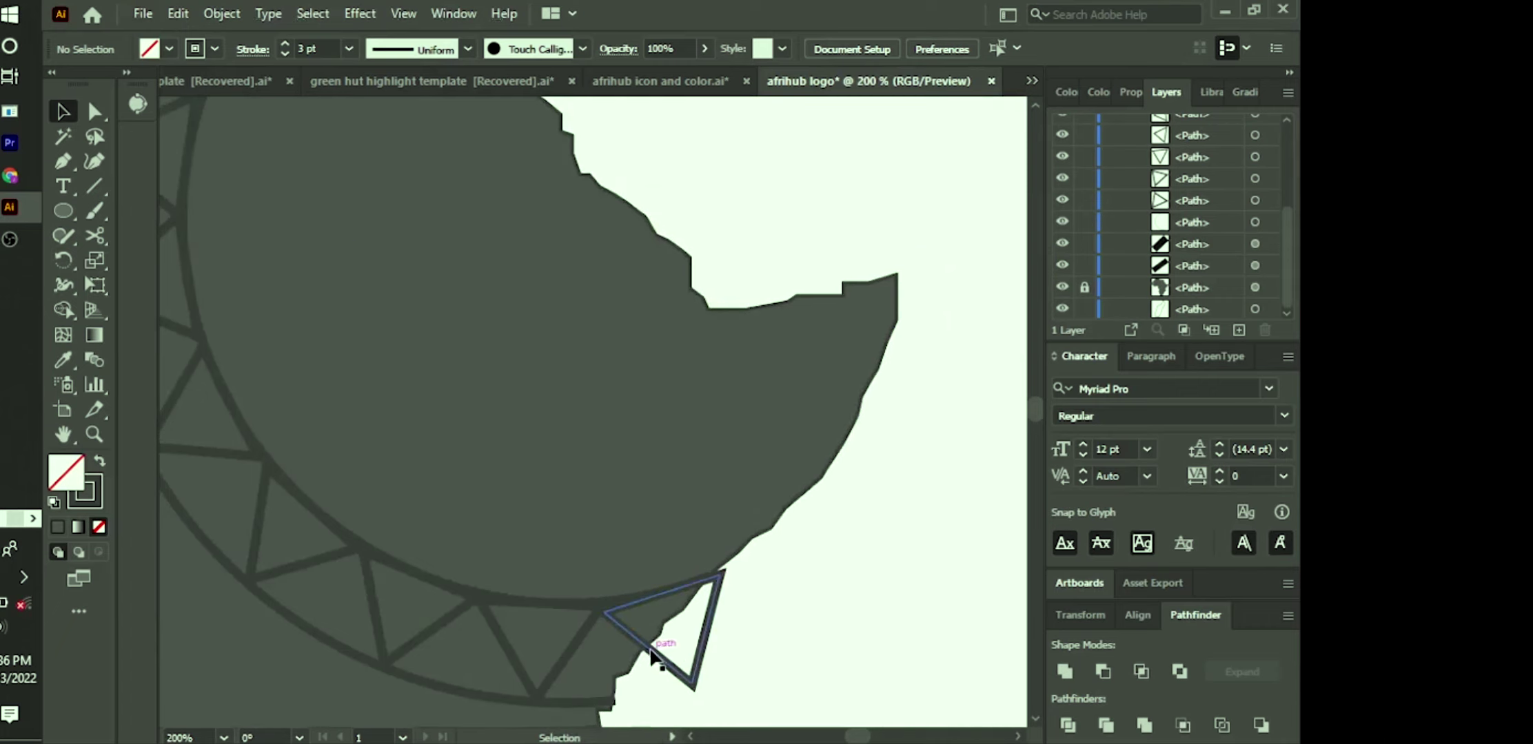
{"action": "left_click", "coordinate": [96, 237]}
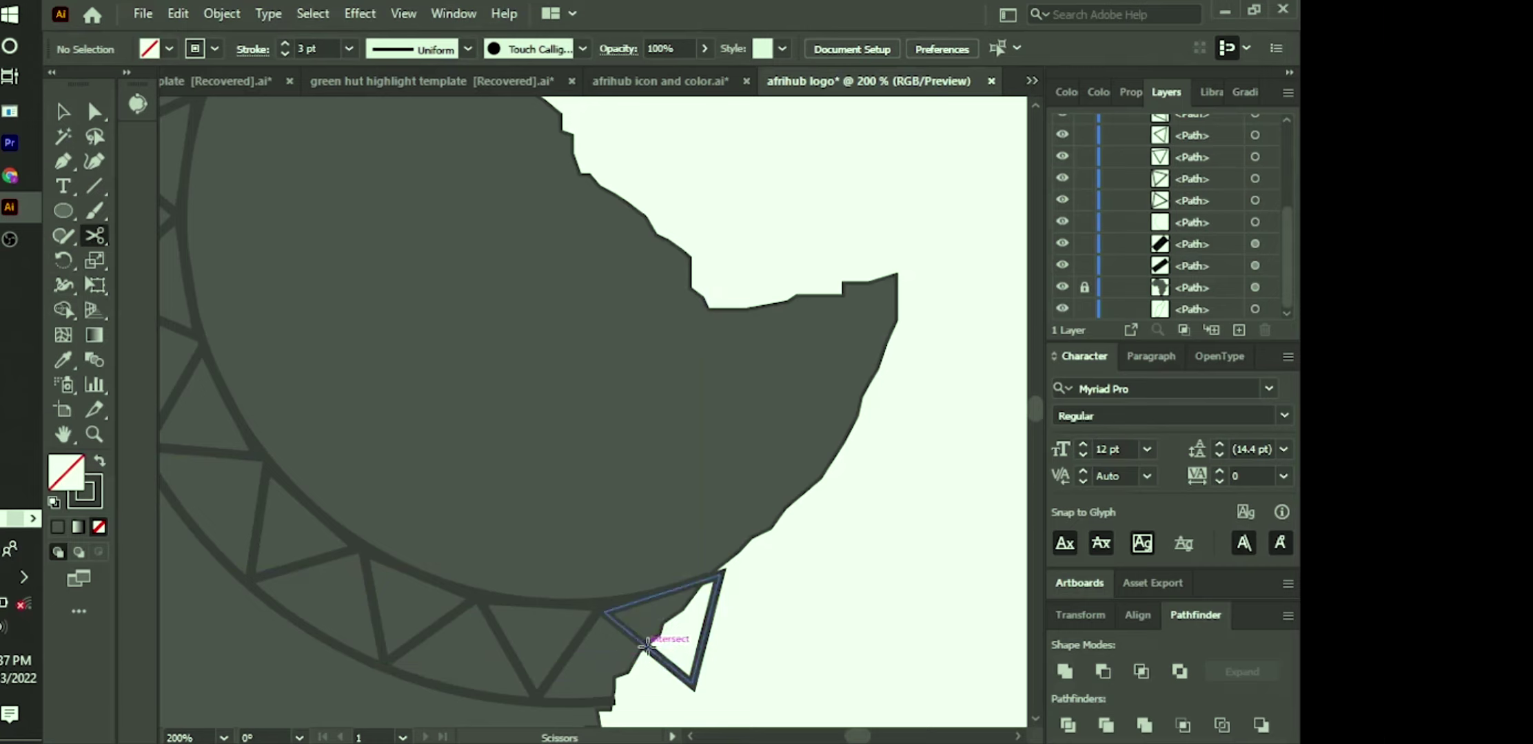
{"action": "key", "text": "plus"}
{"action": "scroll", "coordinate": [648, 646], "scroll_direction": "up", "scroll_amount": 1}
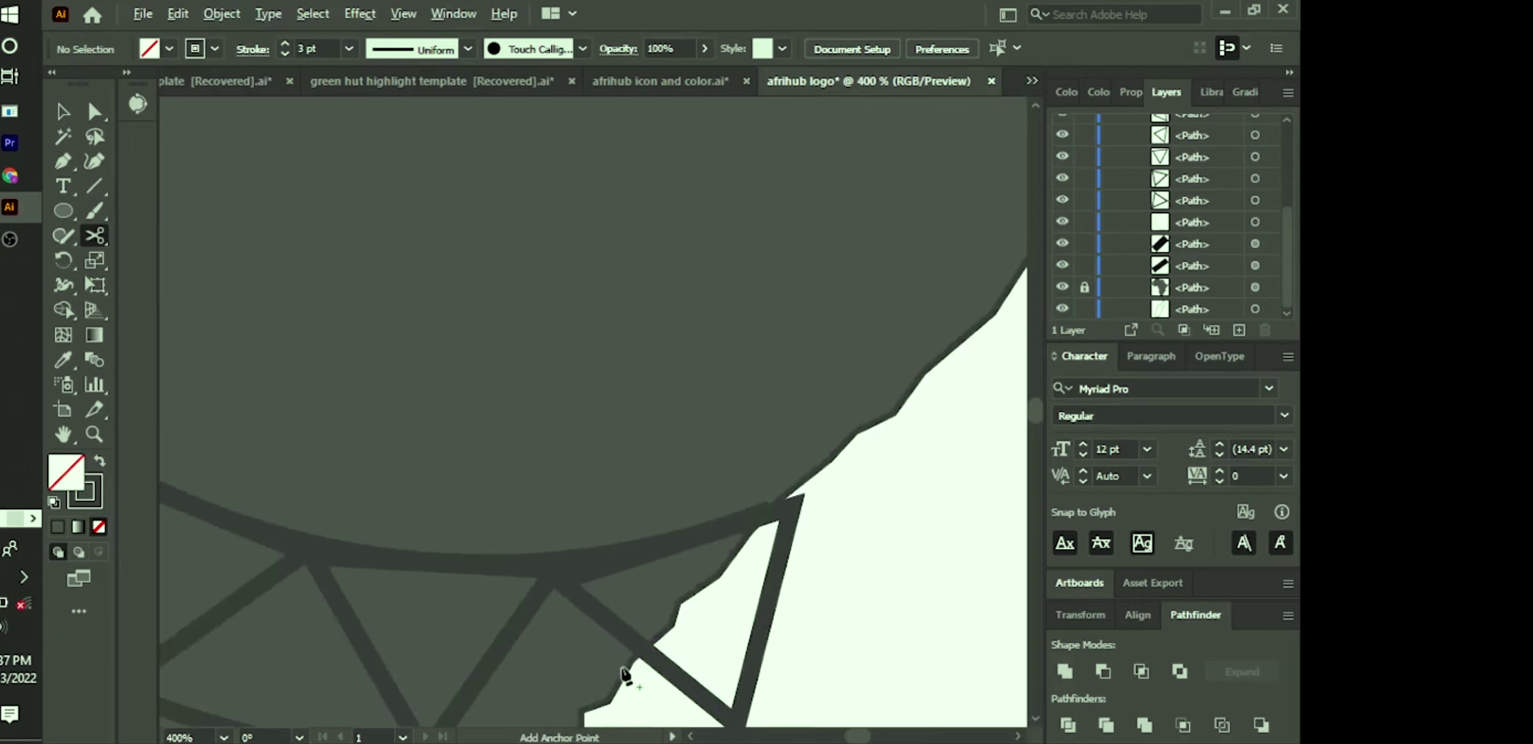
{"action": "scroll", "coordinate": [645, 672], "scroll_direction": "up", "scroll_amount": 3}
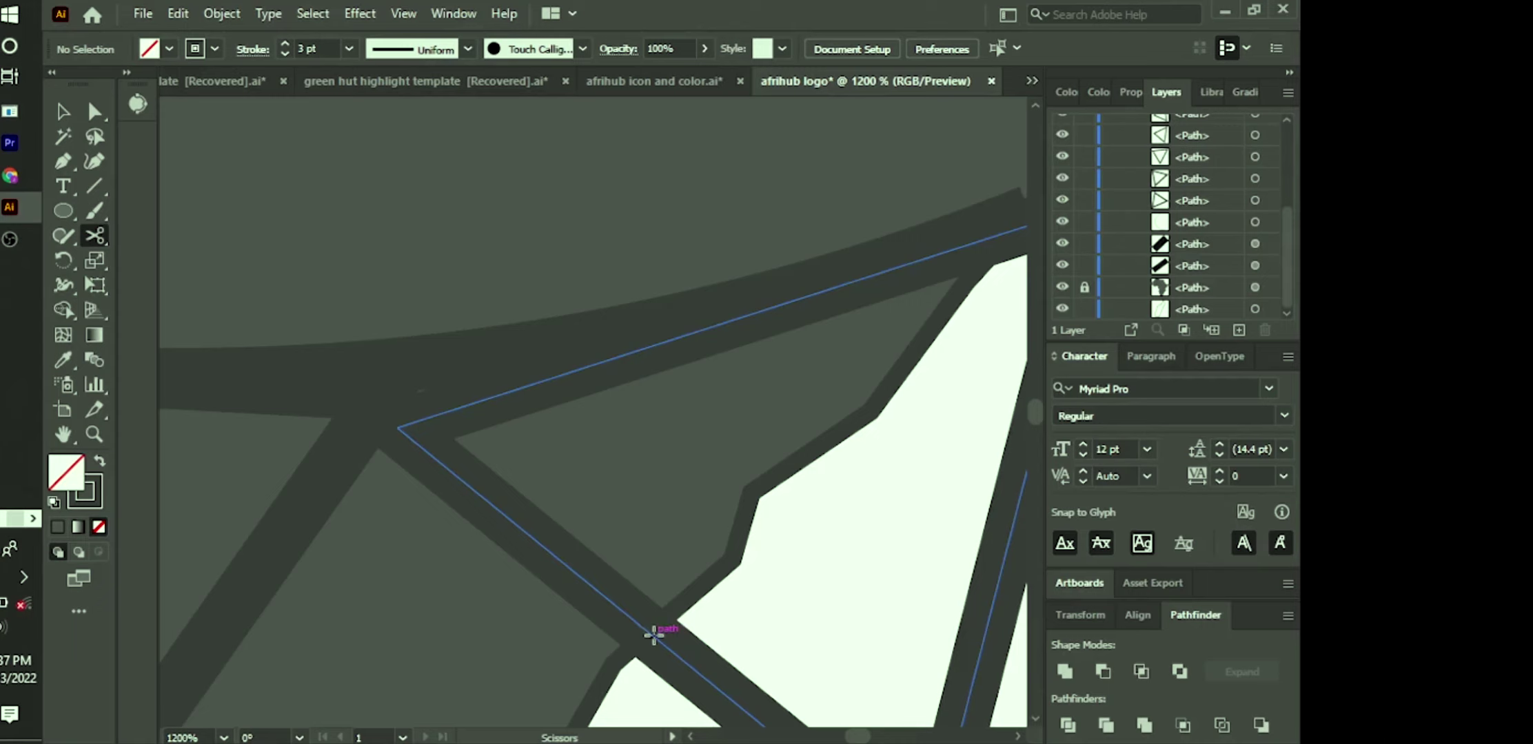
{"action": "left_click", "coordinate": [652, 633]}
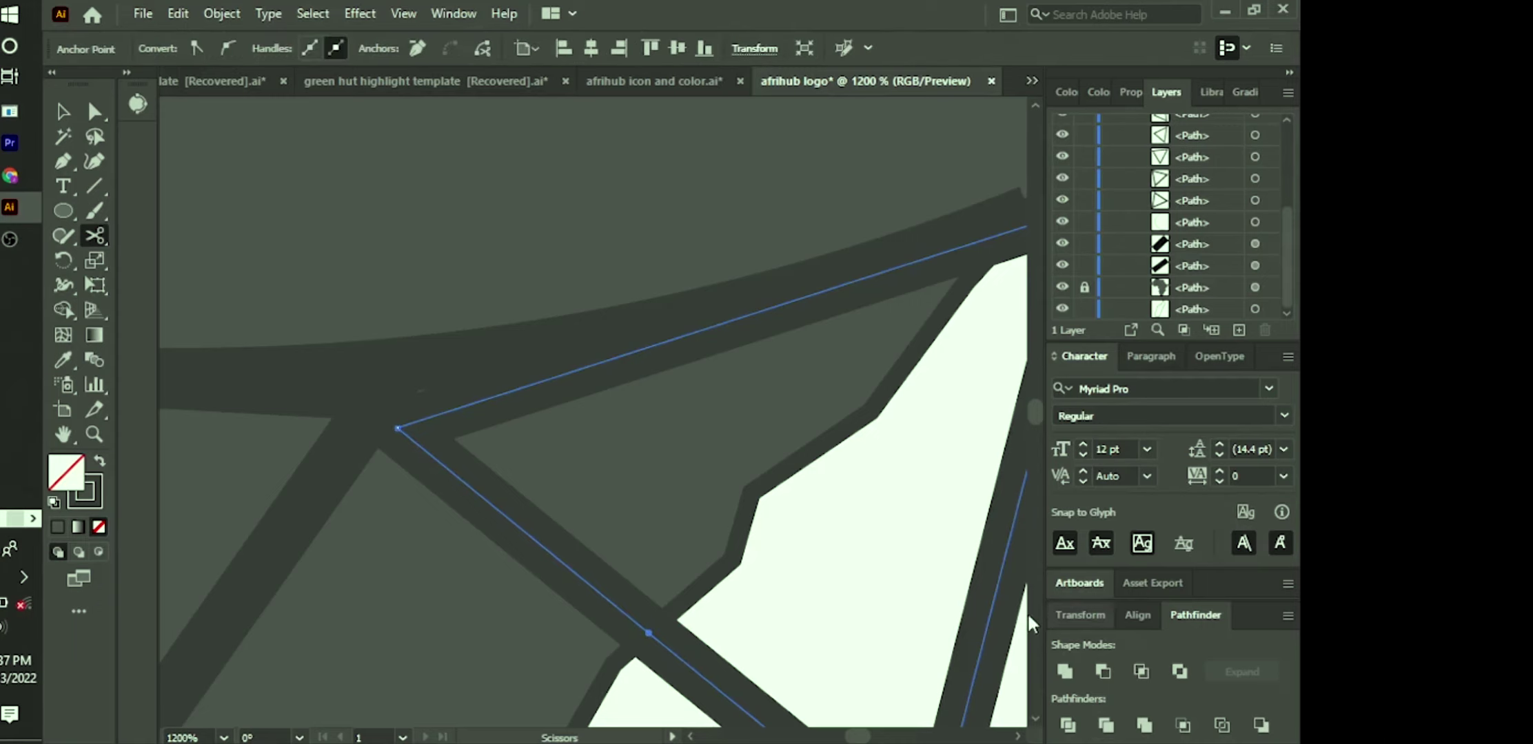
{"action": "scroll", "coordinate": [975, 331], "scroll_direction": "up", "scroll_amount": 2}
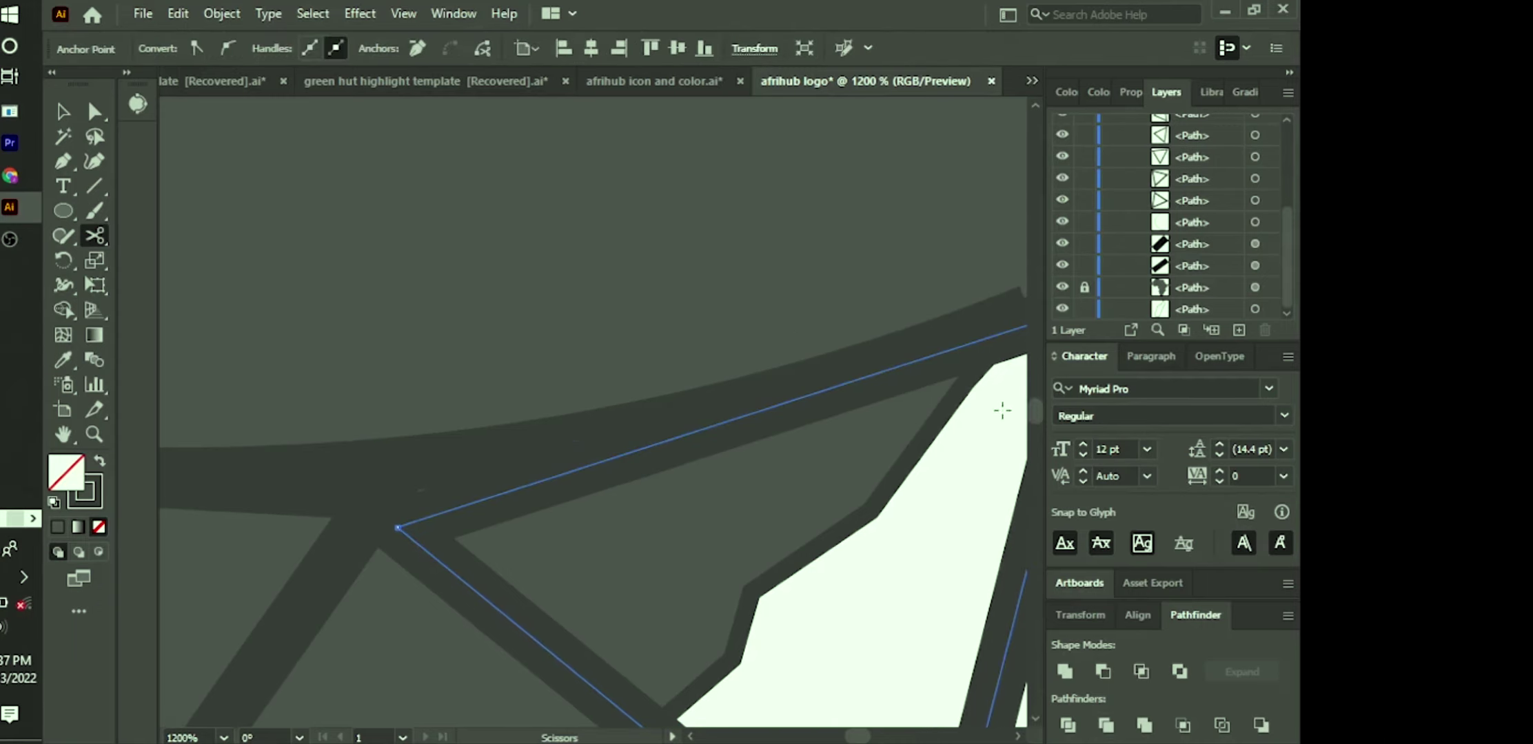
{"action": "left_click_drag", "start_coordinate": [1002, 434], "coordinate": [803, 485]}
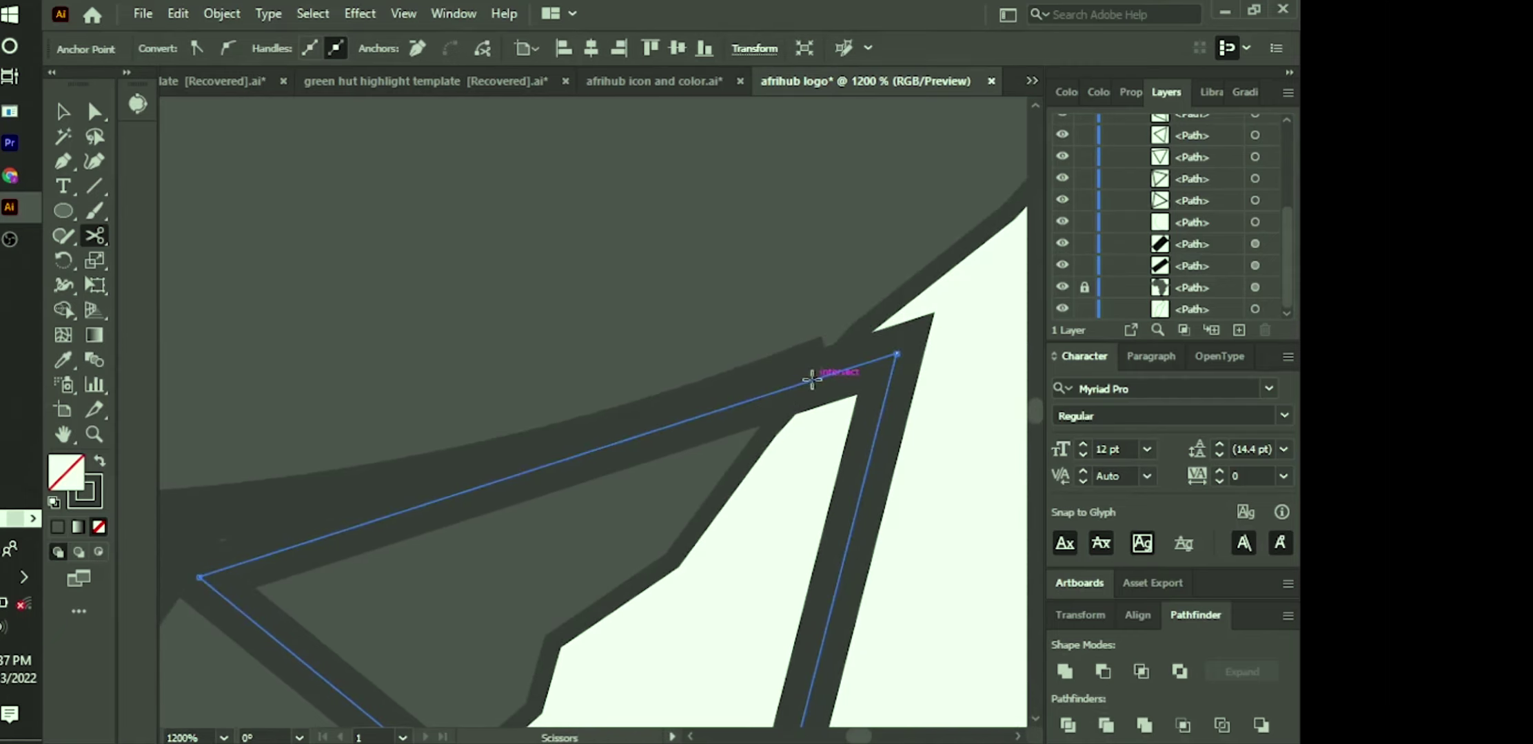
{"action": "left_click", "coordinate": [812, 379]}
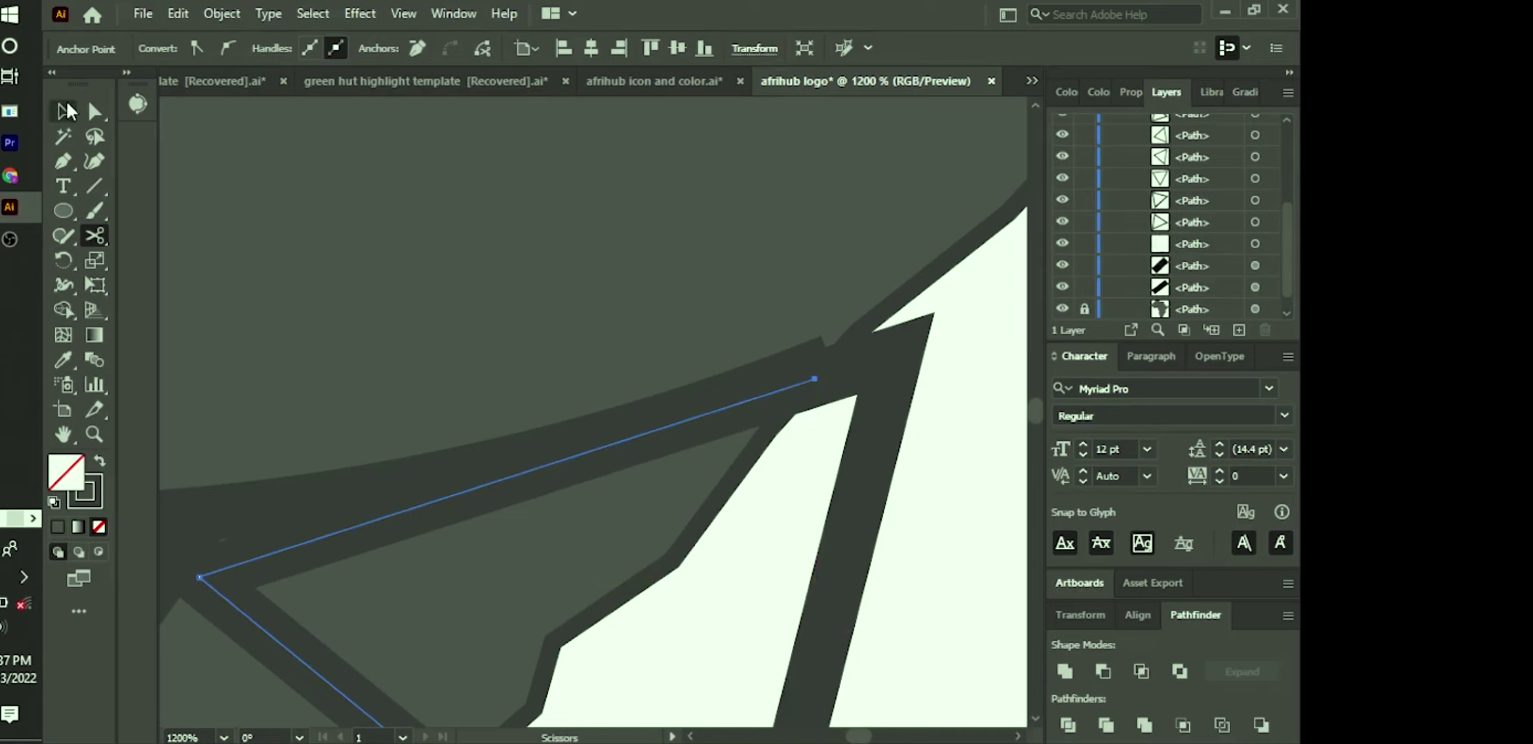
Step: Delete the cut part of the lowest triangle that sticks out beyond the coastline
{"action": "key", "text": "v"}
{"action": "left_click", "coordinate": [717, 441]}
{"action": "left_click", "coordinate": [861, 504]}
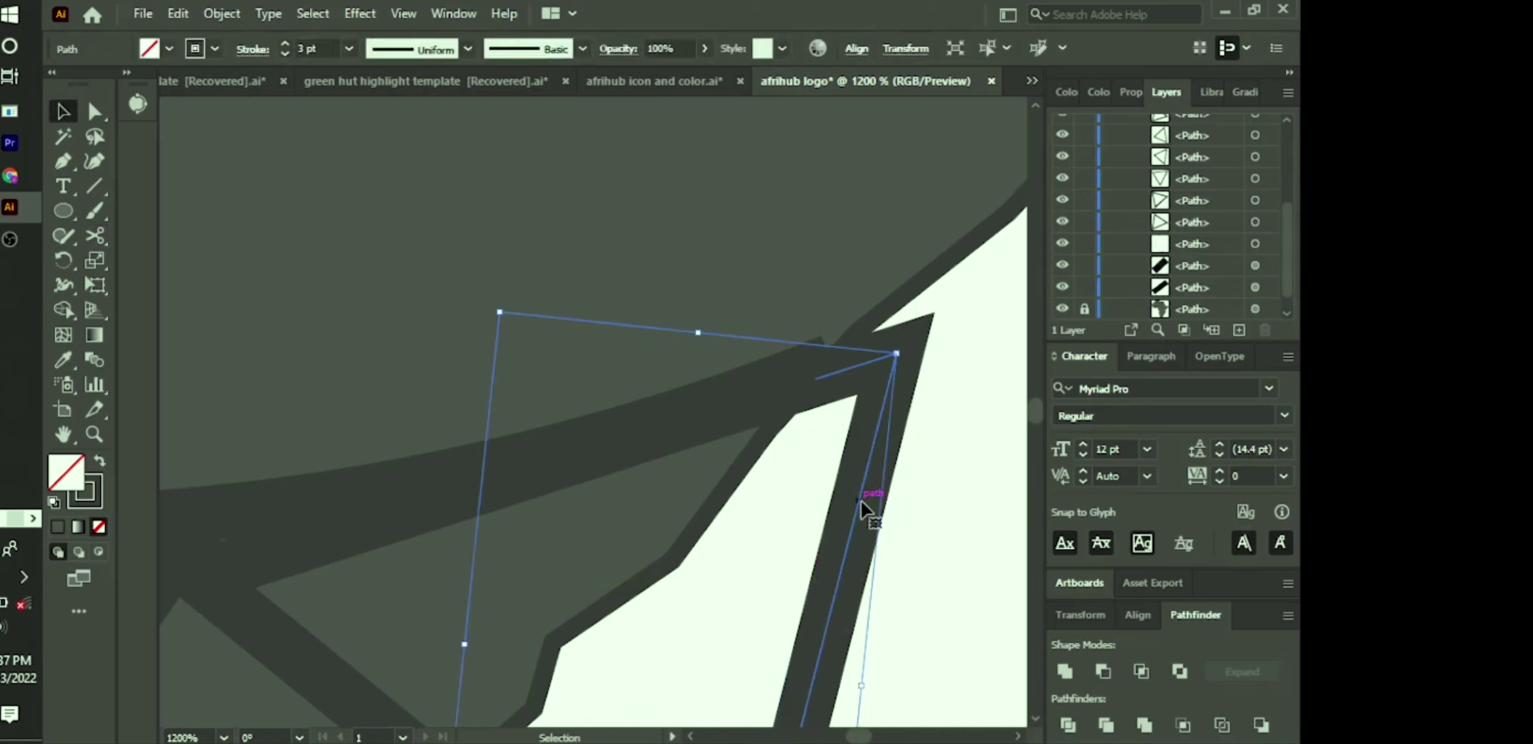
{"action": "key", "text": "Delete"}
Step: Split the topmost triangle with the Scissors tool where its two sides cross the northeast coastline and delete the tip outside the map
{"action": "scroll", "coordinate": [861, 507], "scroll_direction": "down", "scroll_amount": 2}
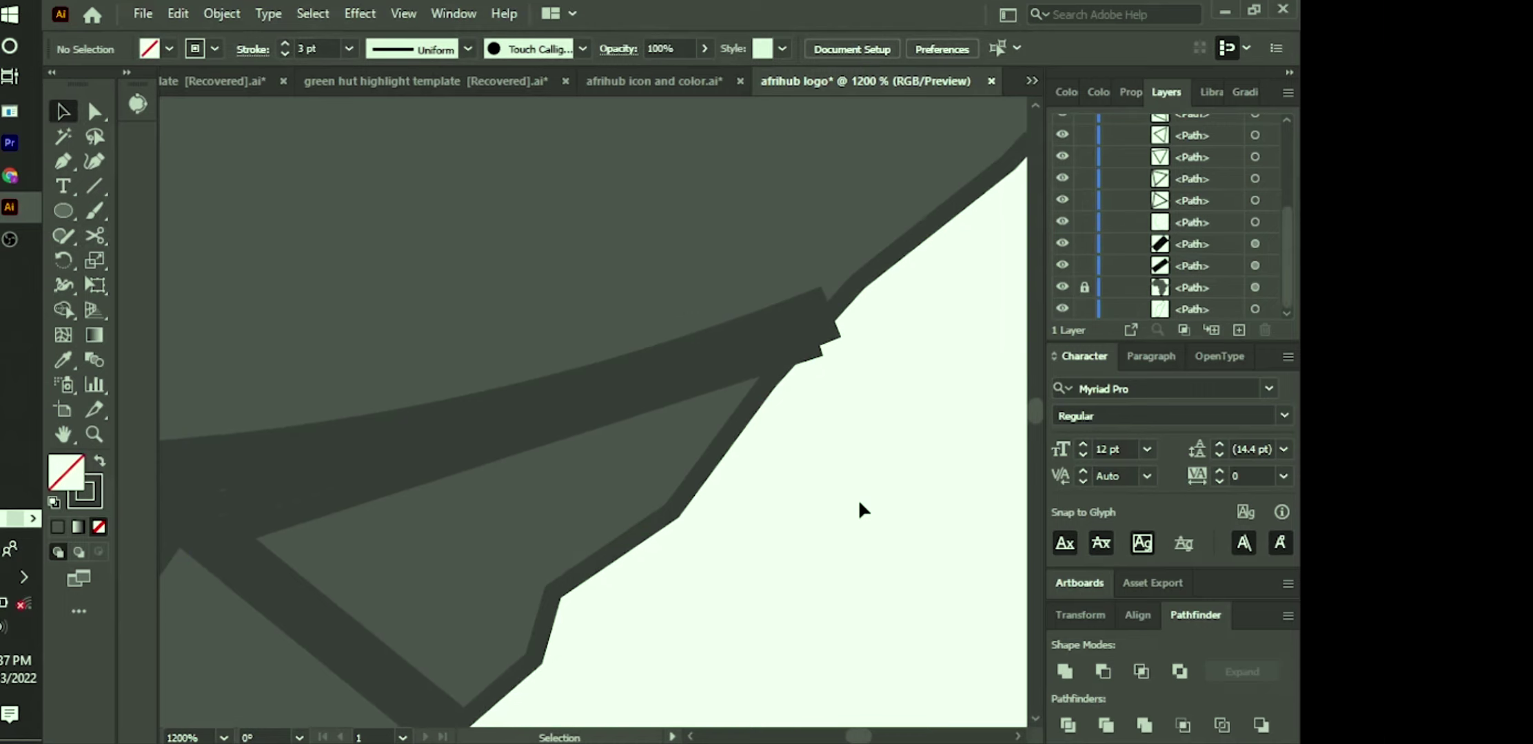
{"action": "scroll", "coordinate": [860, 510], "scroll_direction": "down", "scroll_amount": 5}
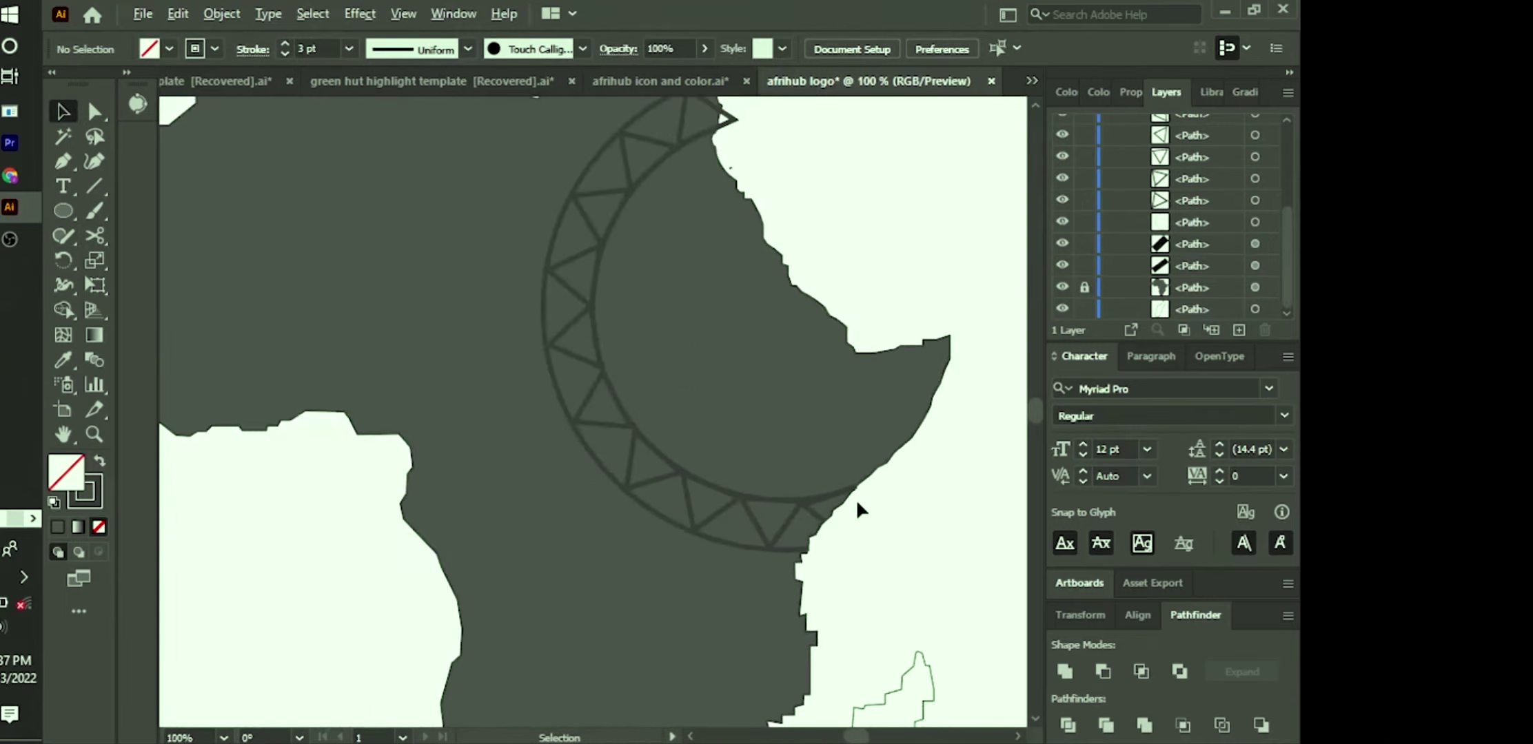
{"action": "scroll", "coordinate": [609, 319], "scroll_direction": "up", "scroll_amount": 3}
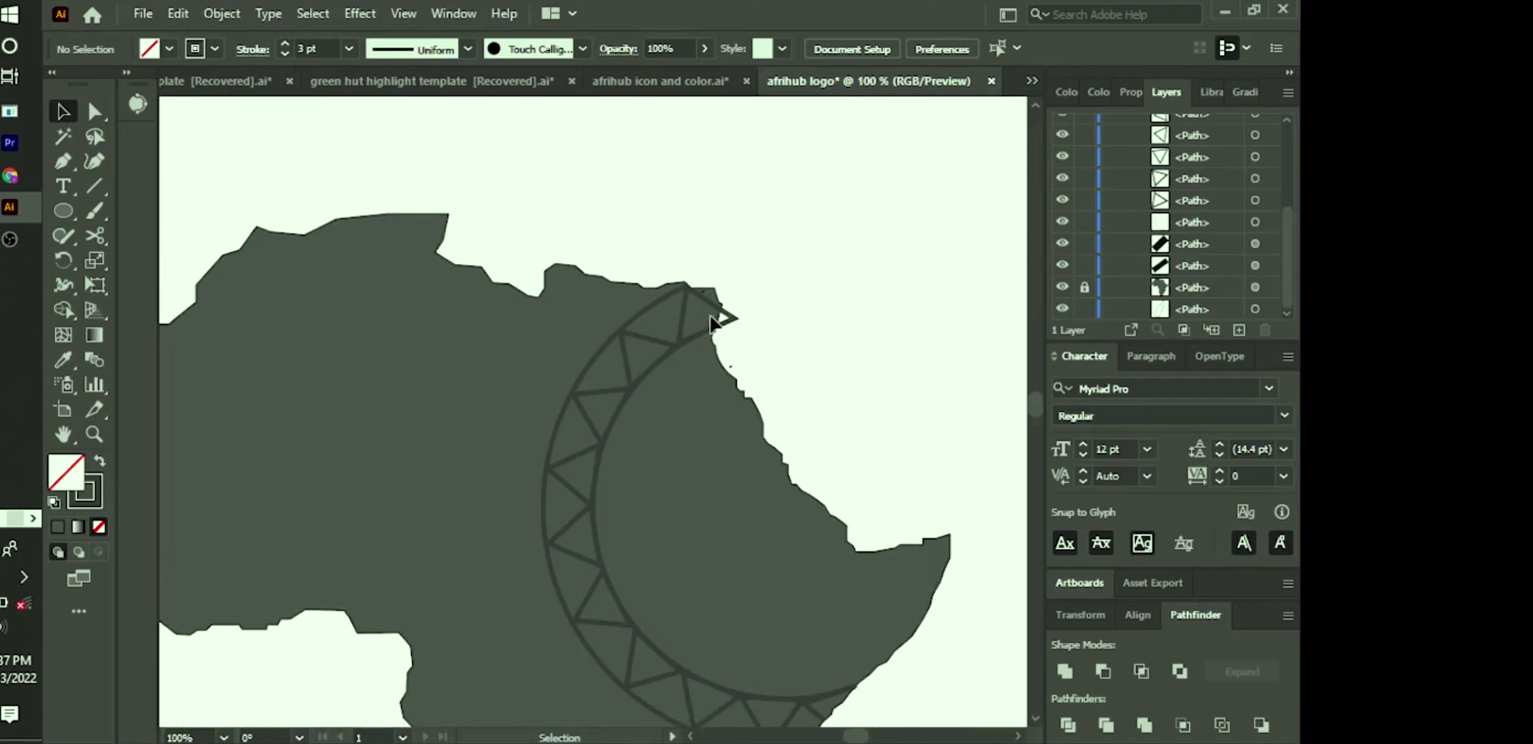
{"action": "scroll", "coordinate": [717, 317], "scroll_direction": "up", "scroll_amount": 1}
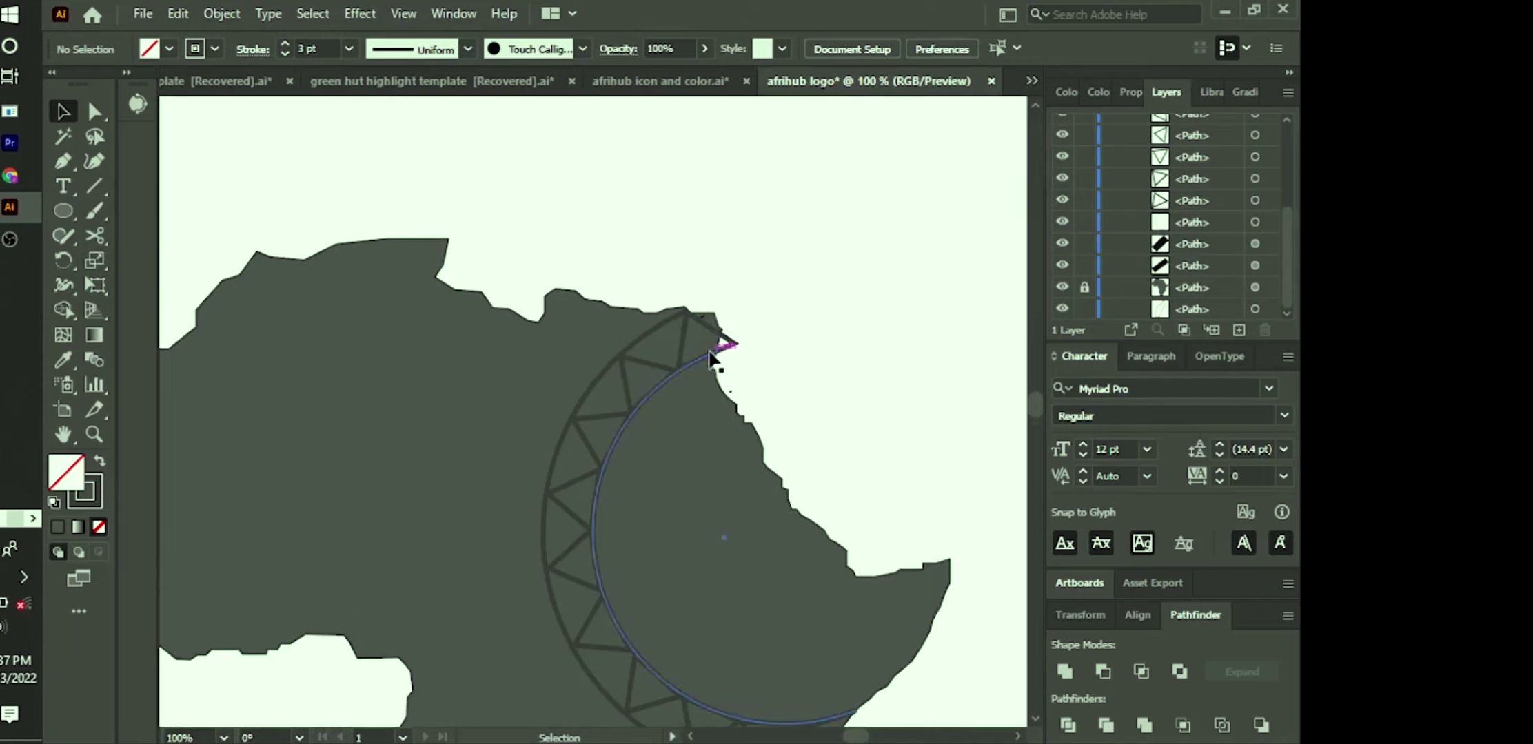
{"action": "scroll", "coordinate": [712, 359], "scroll_direction": "up", "scroll_amount": 3}
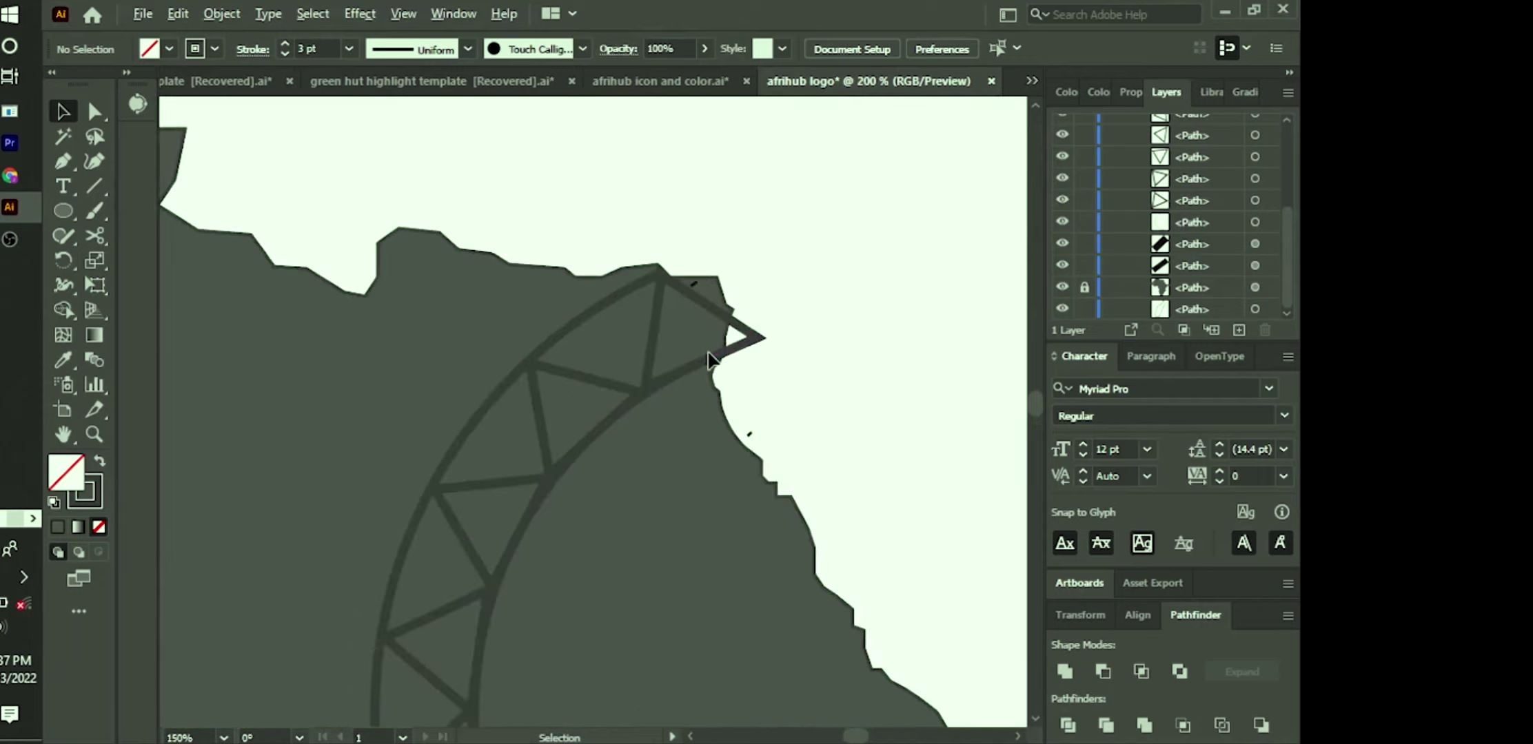
{"action": "scroll", "coordinate": [709, 360], "scroll_direction": "up", "scroll_amount": 3}
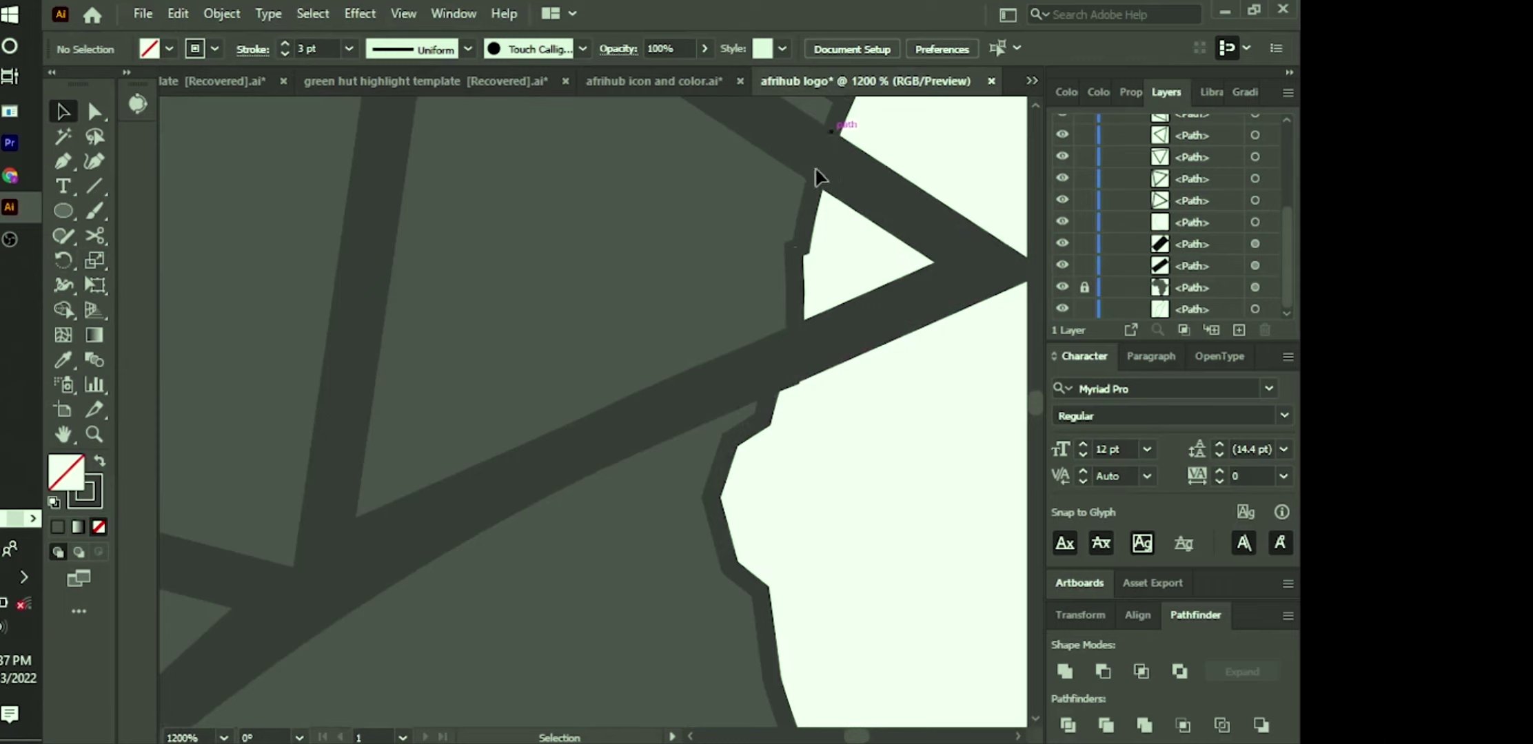
{"action": "left_click", "coordinate": [93, 241]}
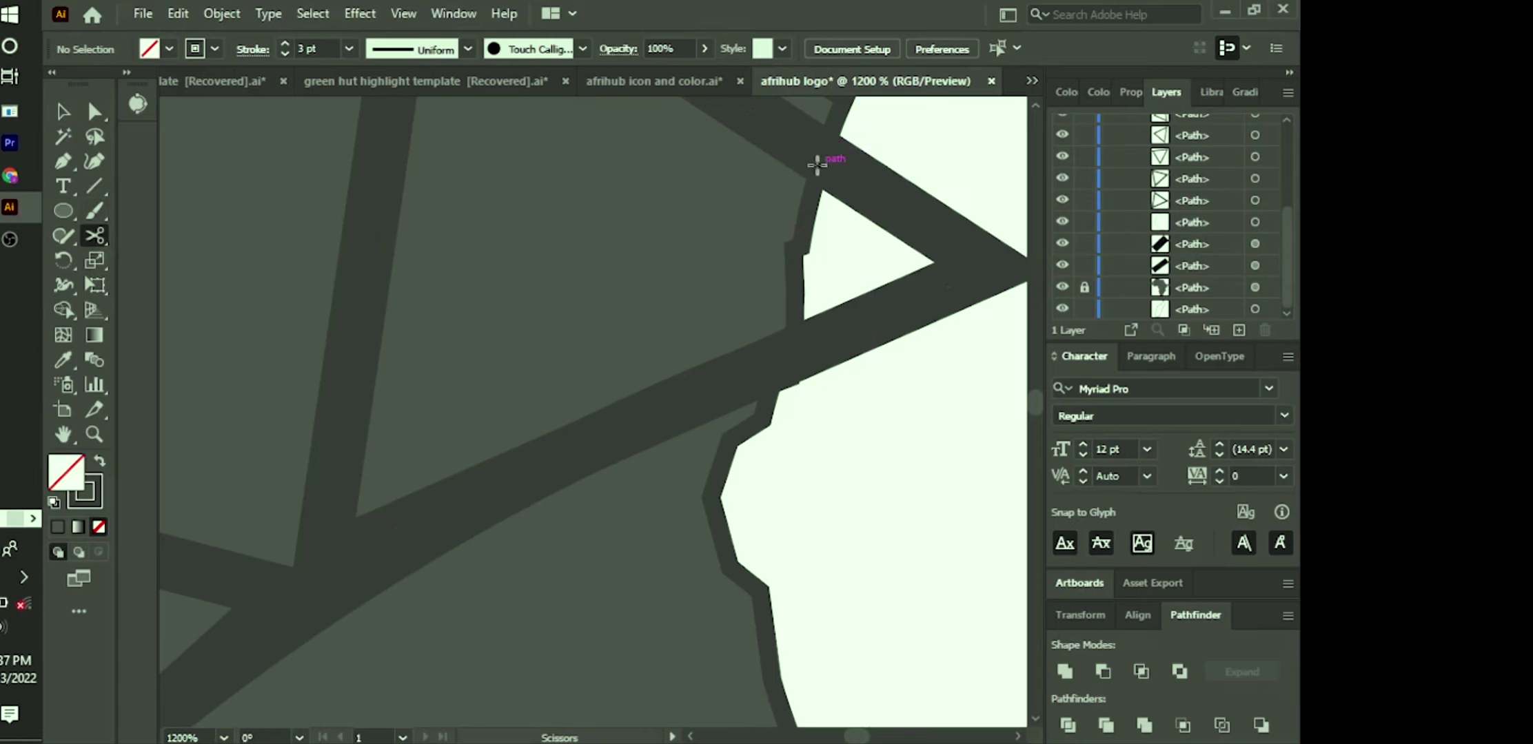
{"action": "left_click", "coordinate": [822, 157]}
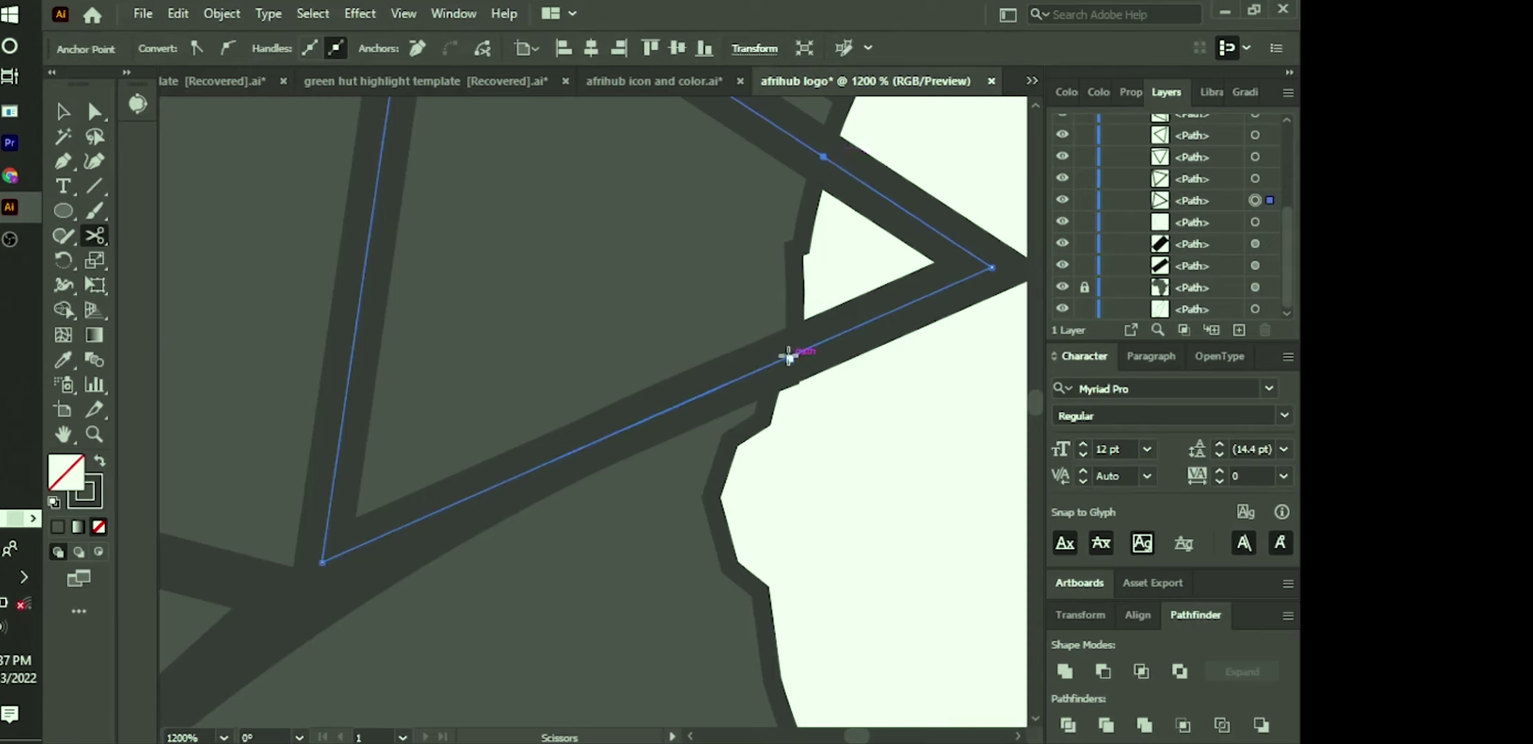
{"action": "left_click", "coordinate": [789, 356]}
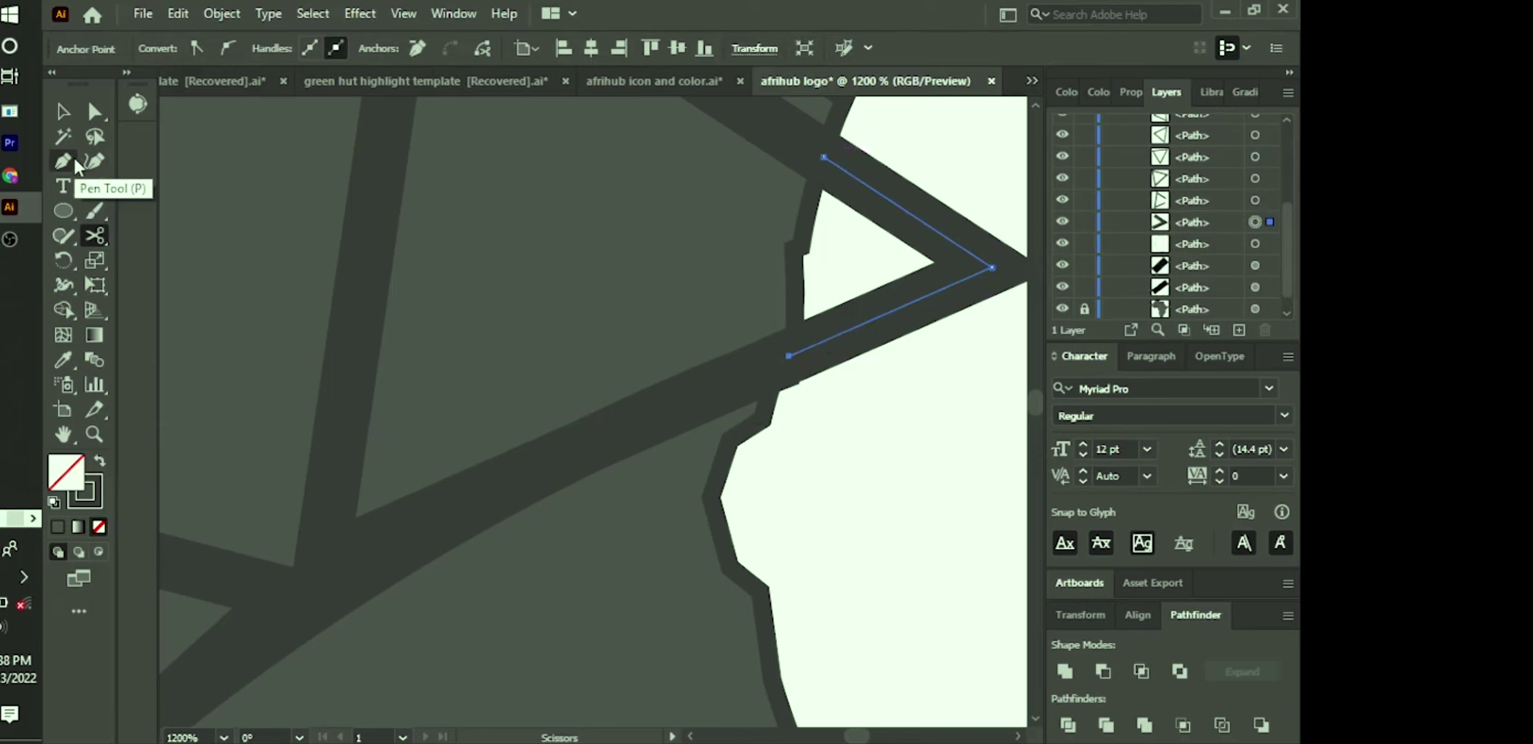
{"action": "key", "text": "Delete"}
{"action": "key", "text": "Delete"}
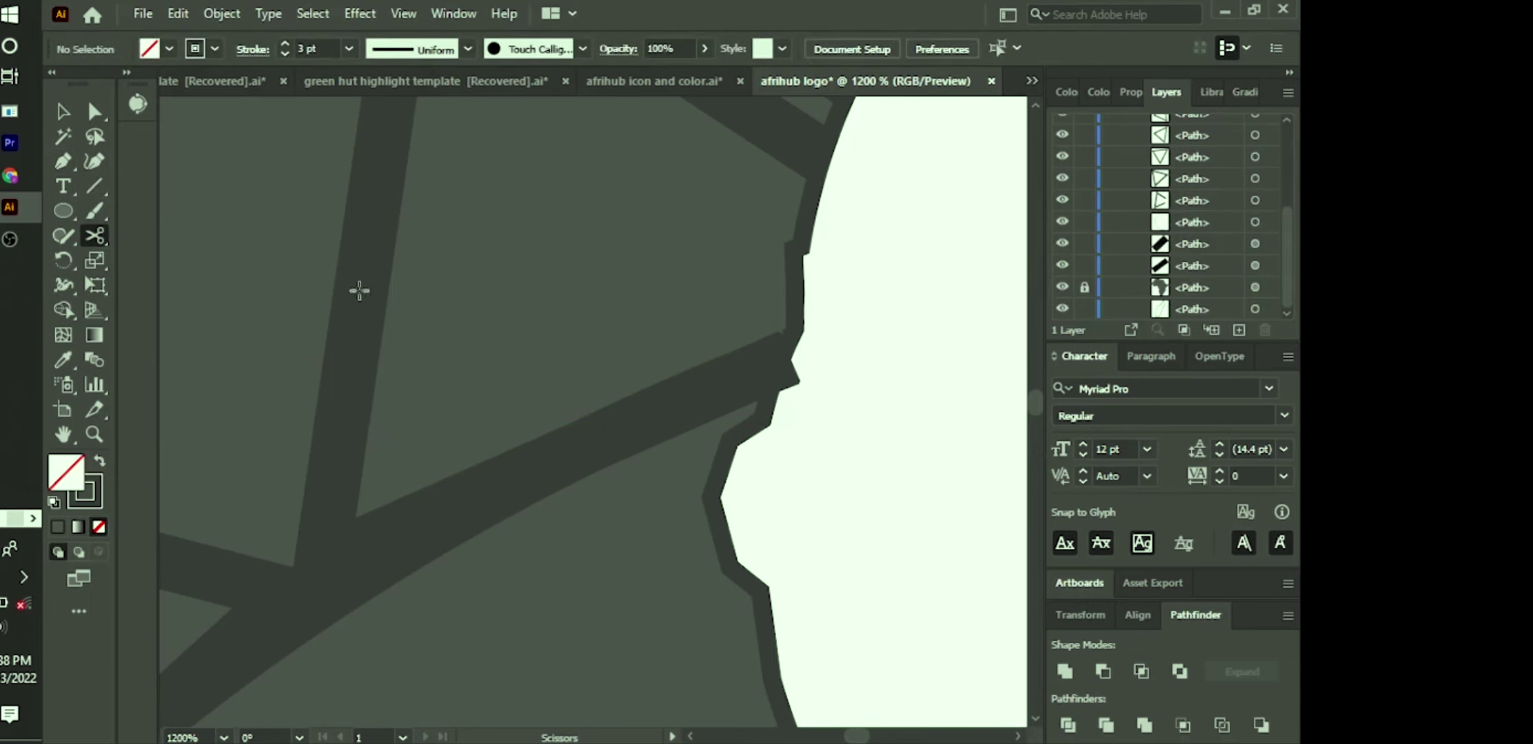
Step: Delete the two small stray path fragments near the northeast coast, one inside the topmost triangle's corner and one just off the coastline
{"action": "scroll", "coordinate": [420, 303], "scroll_direction": "down", "scroll_amount": 6}
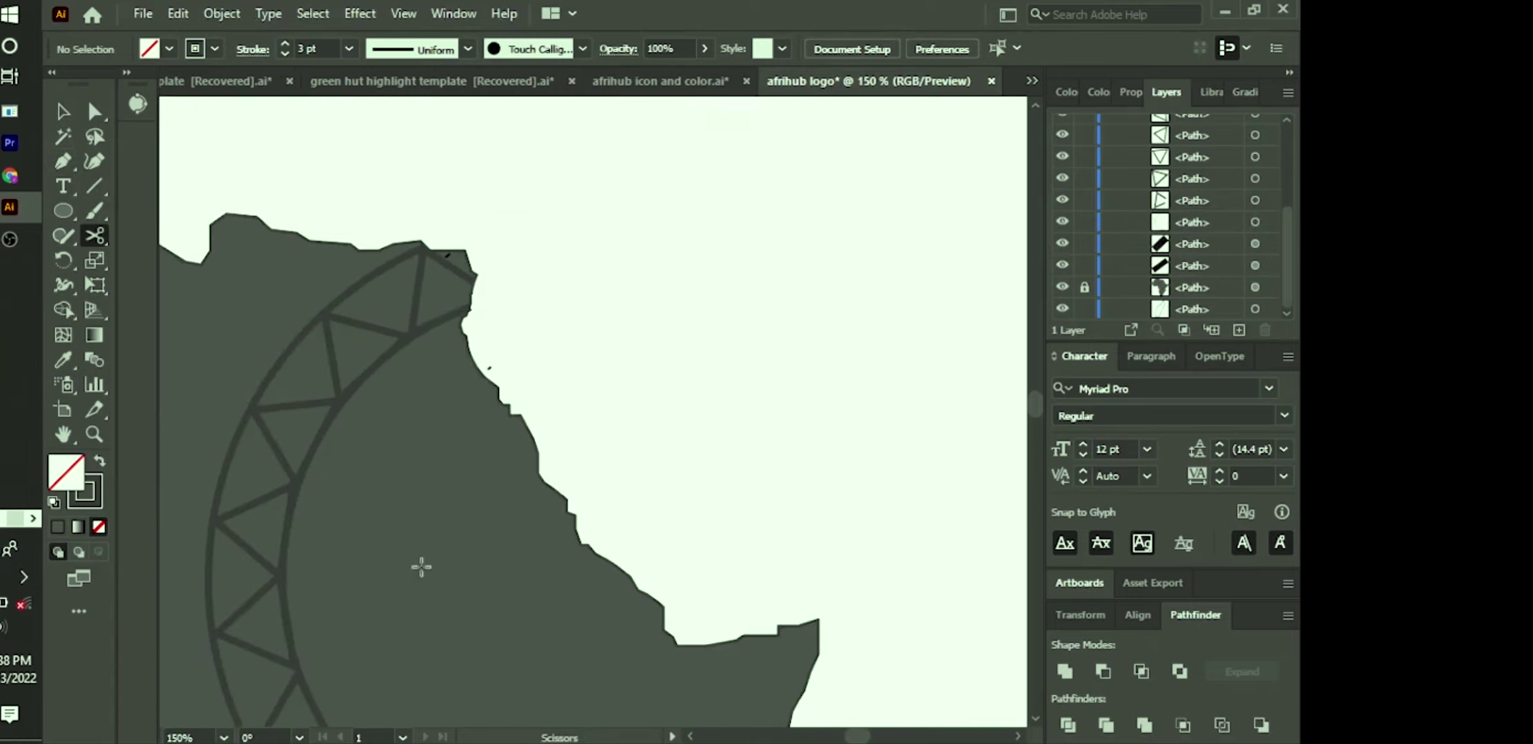
{"action": "key", "text": "space"}
{"action": "left_click_drag", "start_coordinate": [348, 507], "coordinate": [719, 424]}
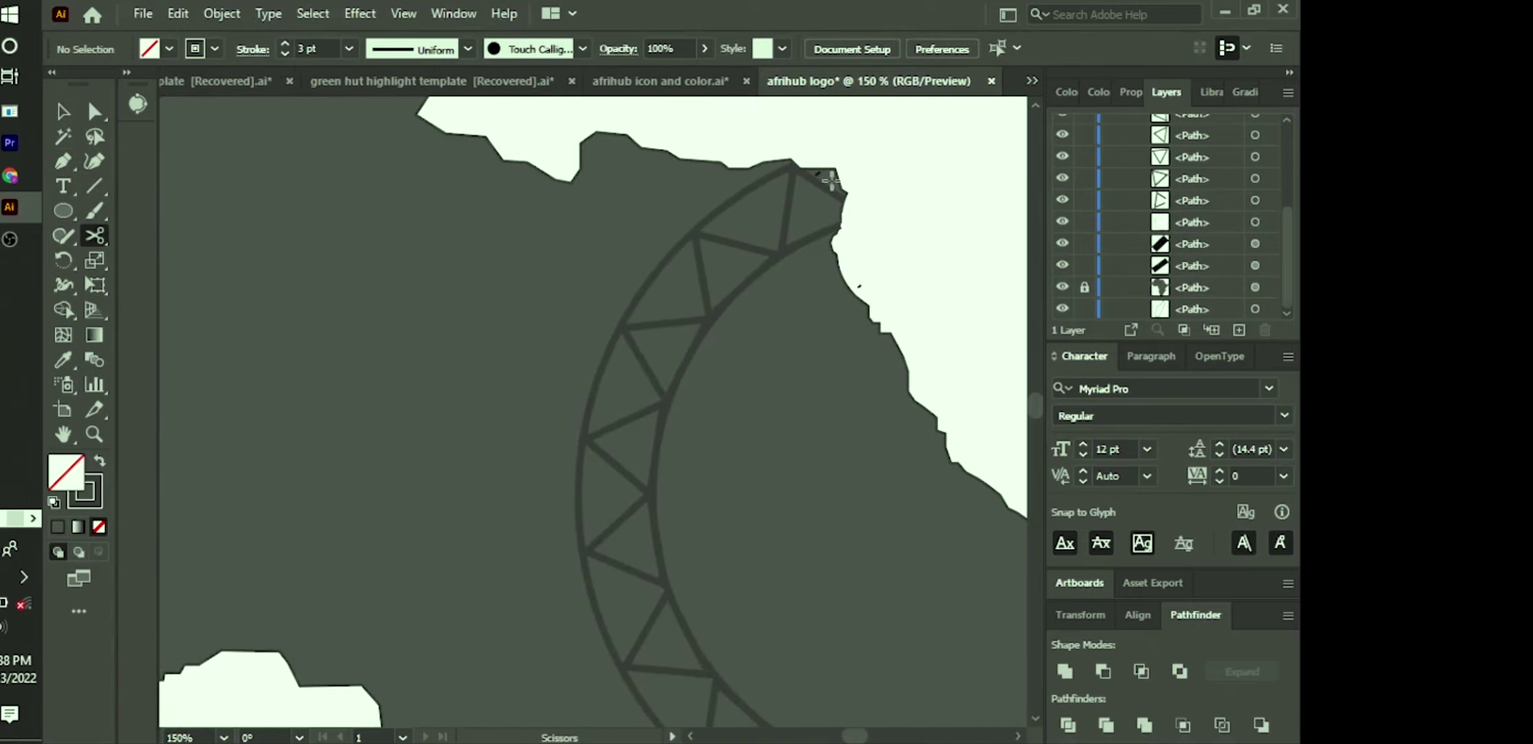
{"action": "left_click", "coordinate": [71, 107]}
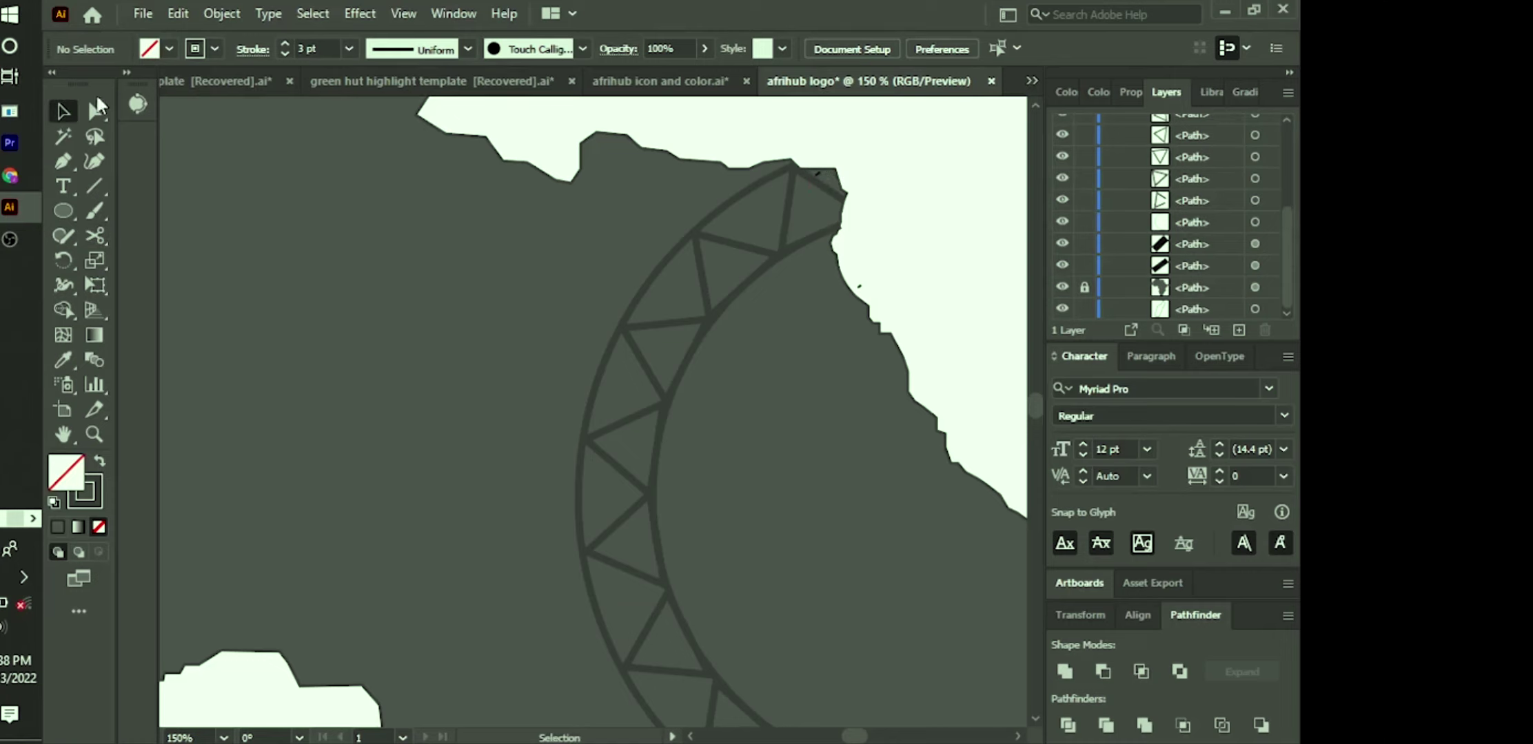
{"action": "left_click", "coordinate": [820, 178]}
{"action": "key", "text": "Delete"}
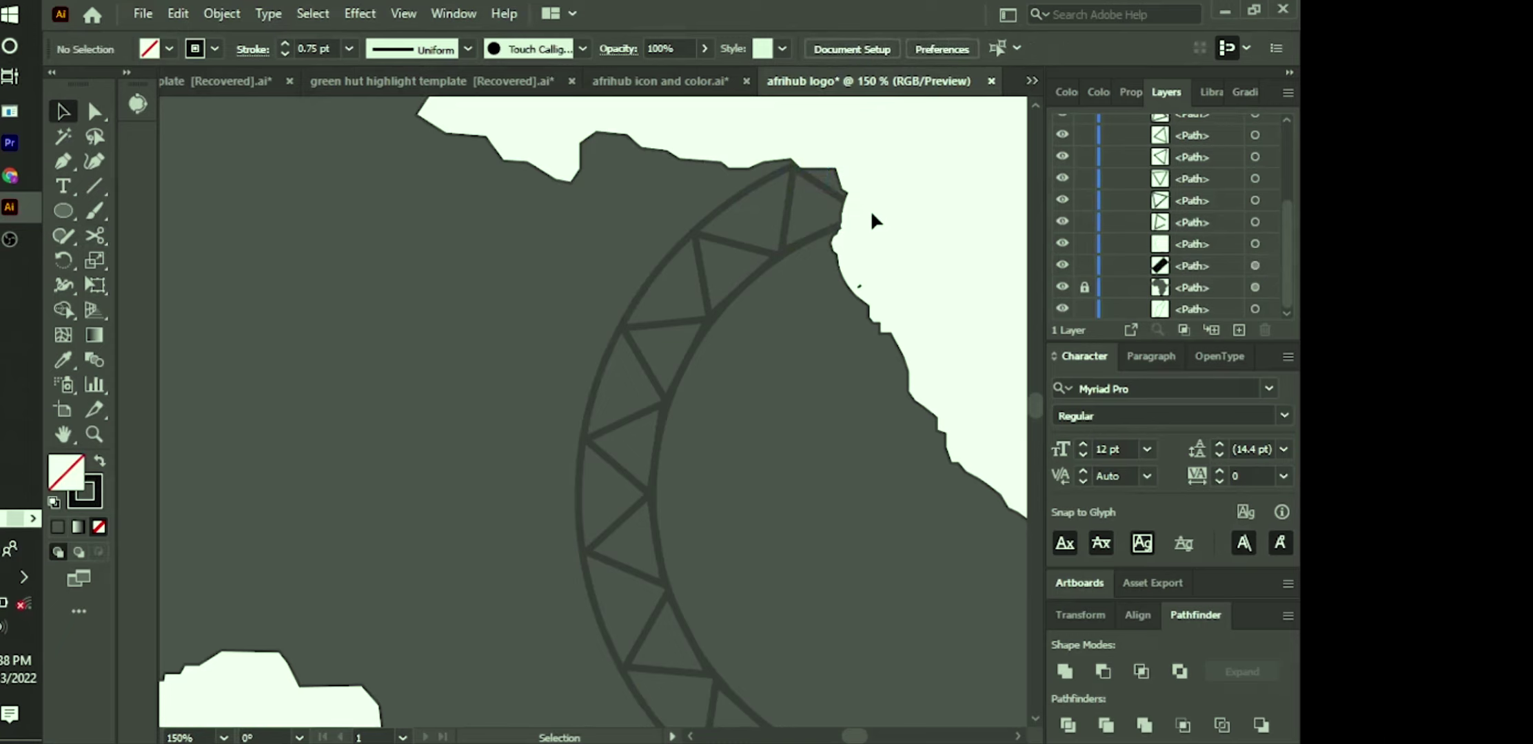
{"action": "left_click", "coordinate": [860, 286]}
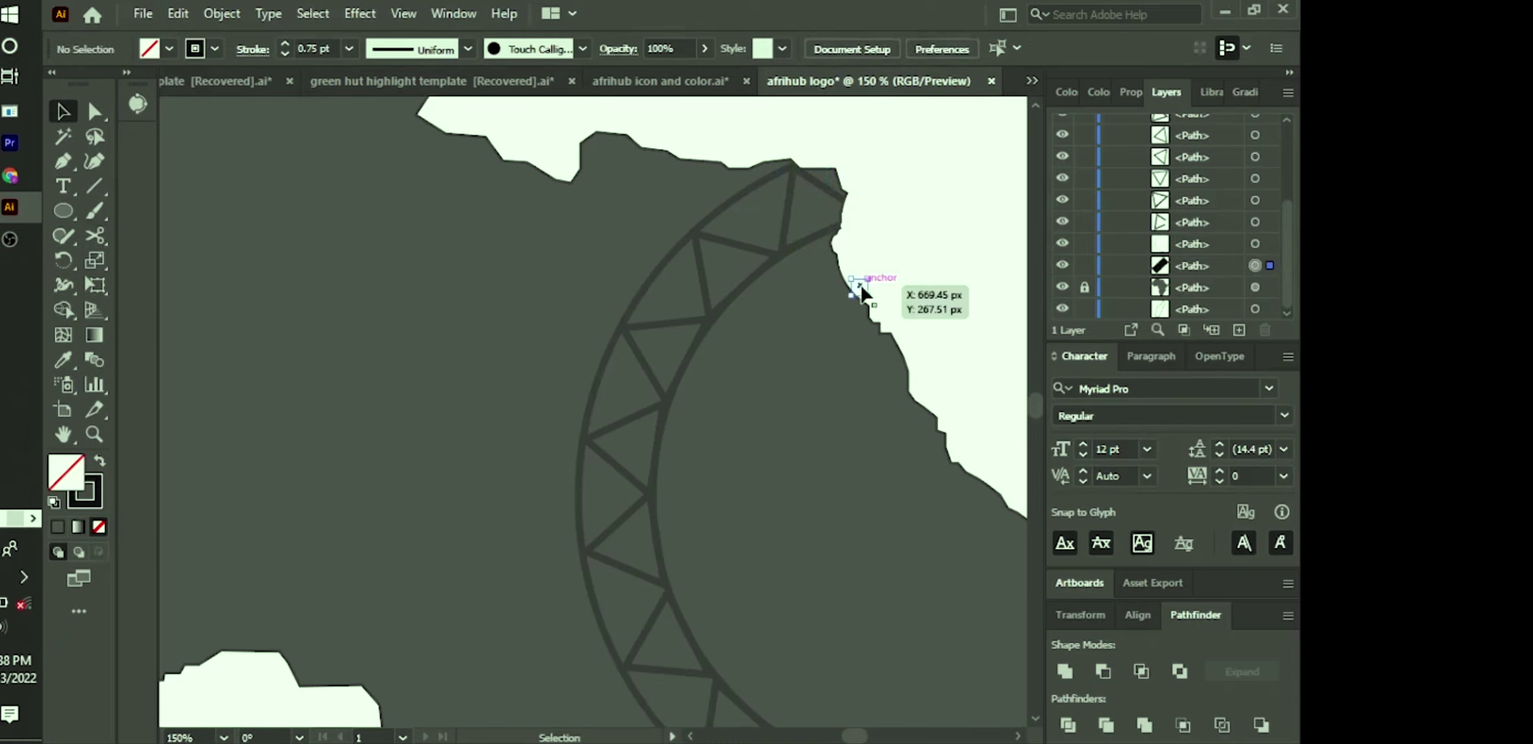
{"action": "key", "text": "Delete"}
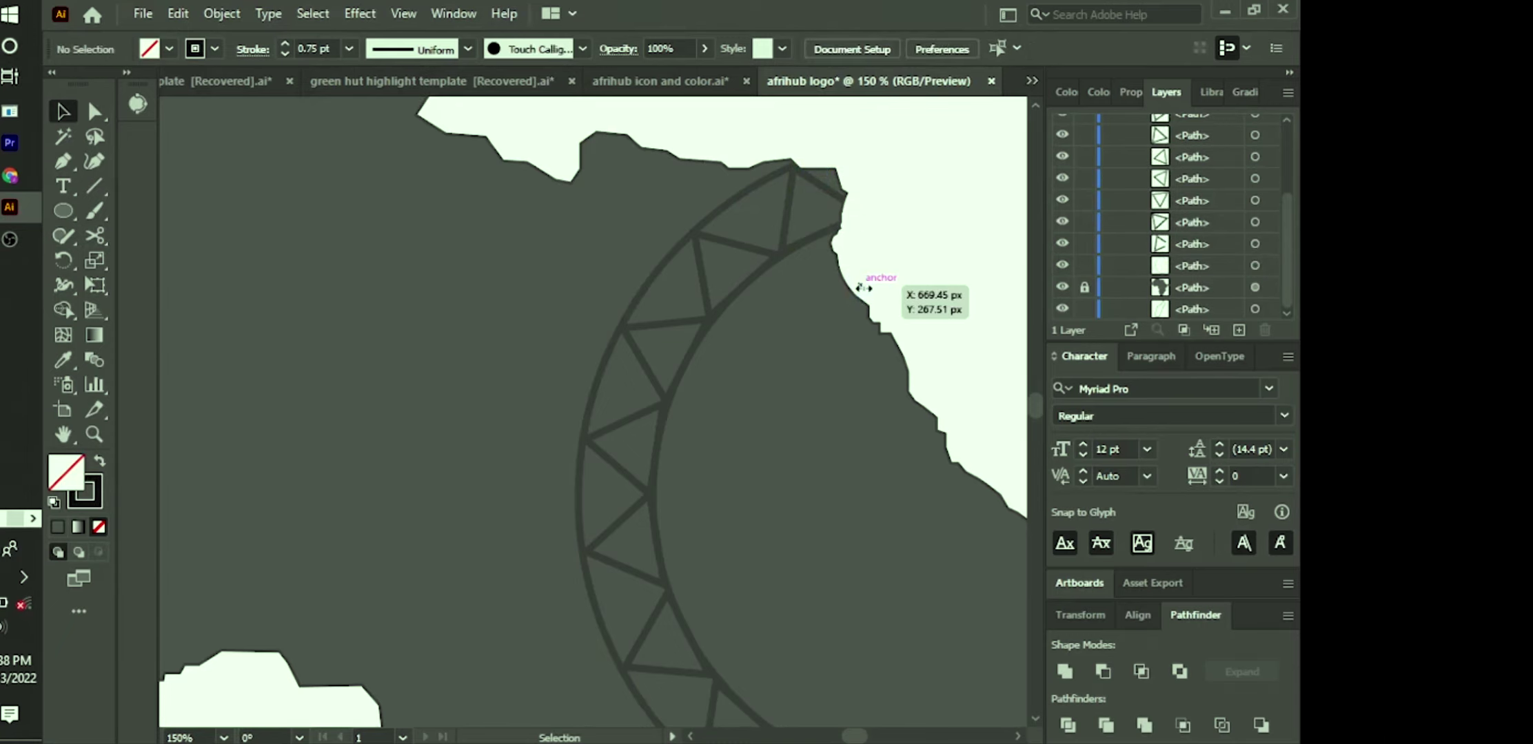
Step: Give the trimmed topmost triangle of the band a white fill and a white stroke
{"action": "scroll", "coordinate": [861, 286], "scroll_direction": "down", "scroll_amount": 2}
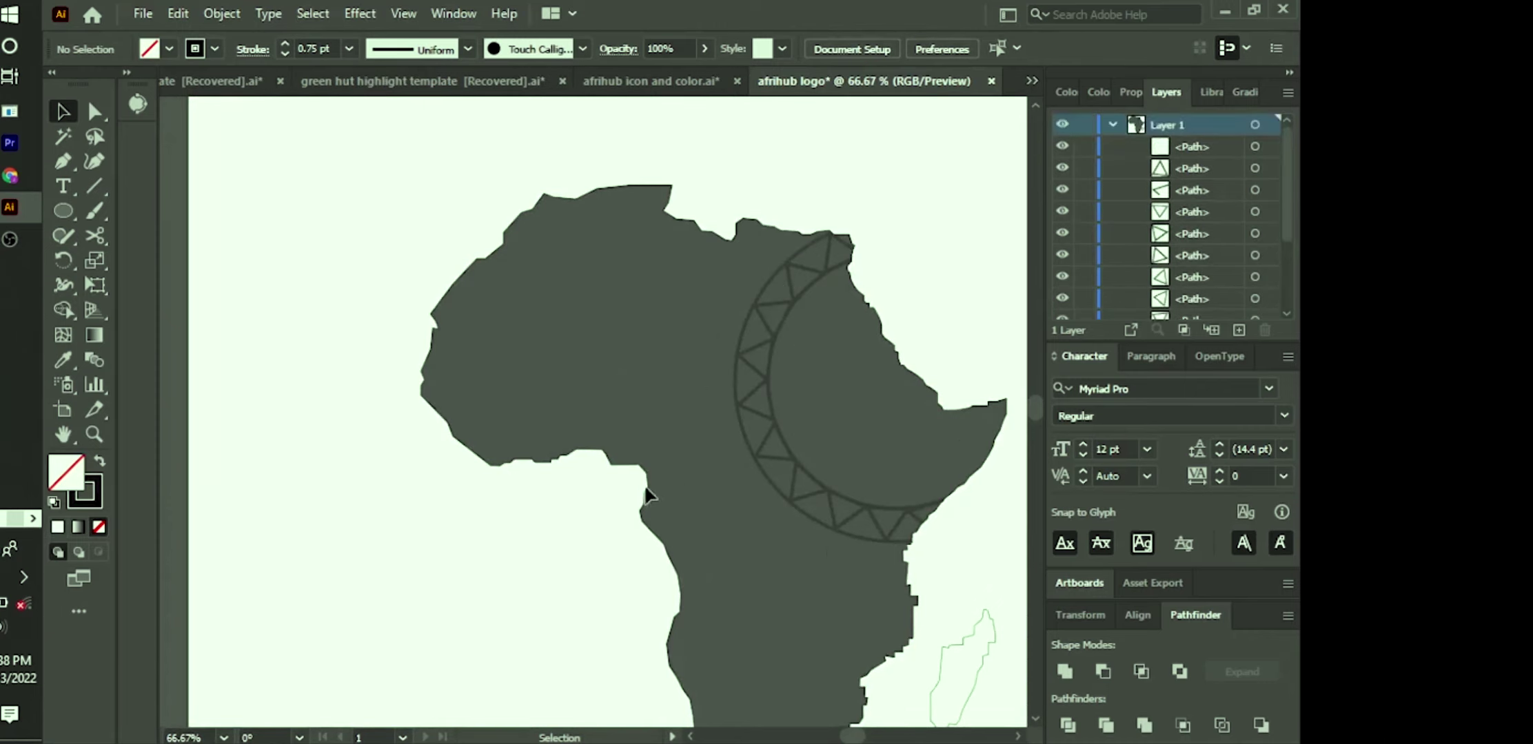
{"action": "left_click", "coordinate": [834, 259]}
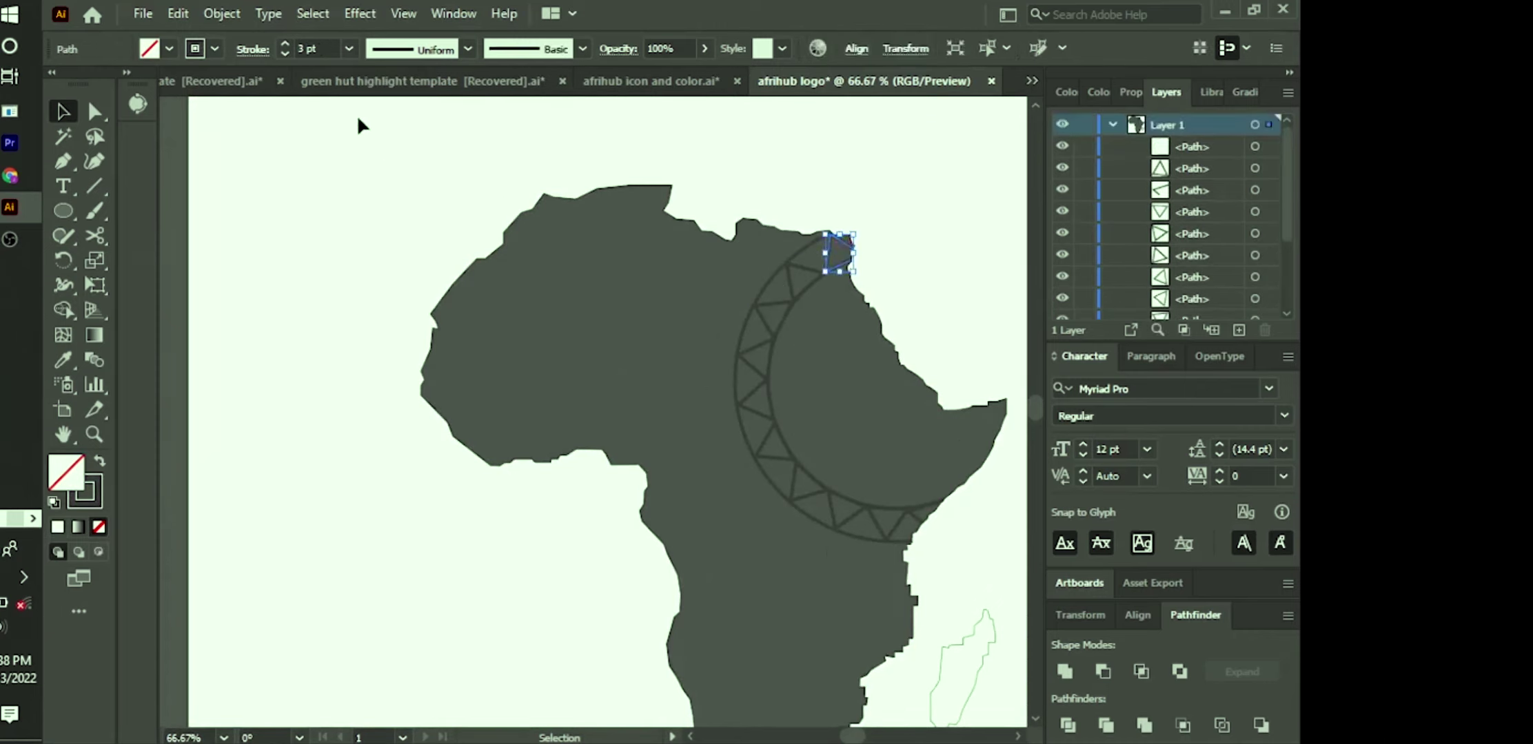
{"action": "left_click", "coordinate": [149, 48]}
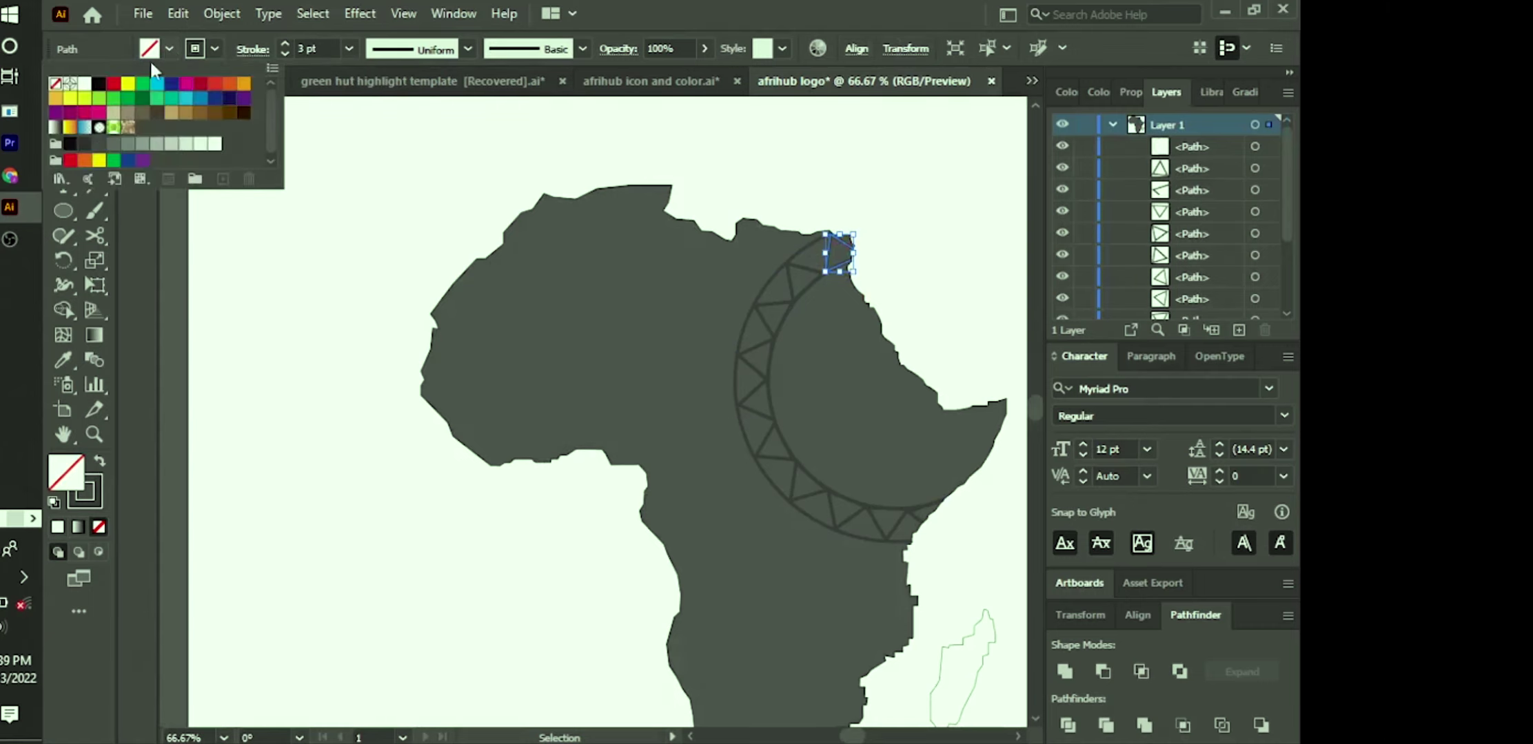
{"action": "left_click", "coordinate": [83, 94]}
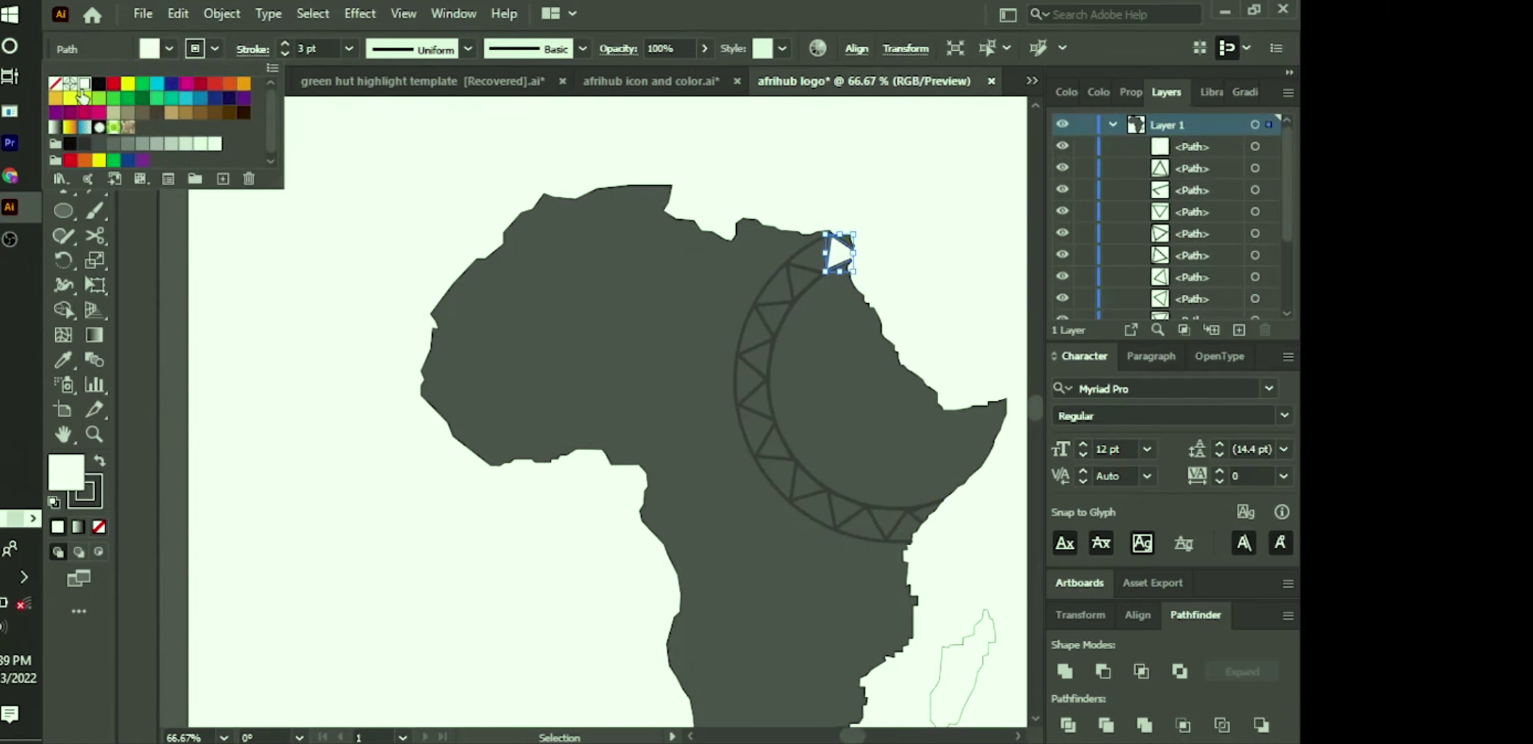
{"action": "left_click", "coordinate": [213, 49]}
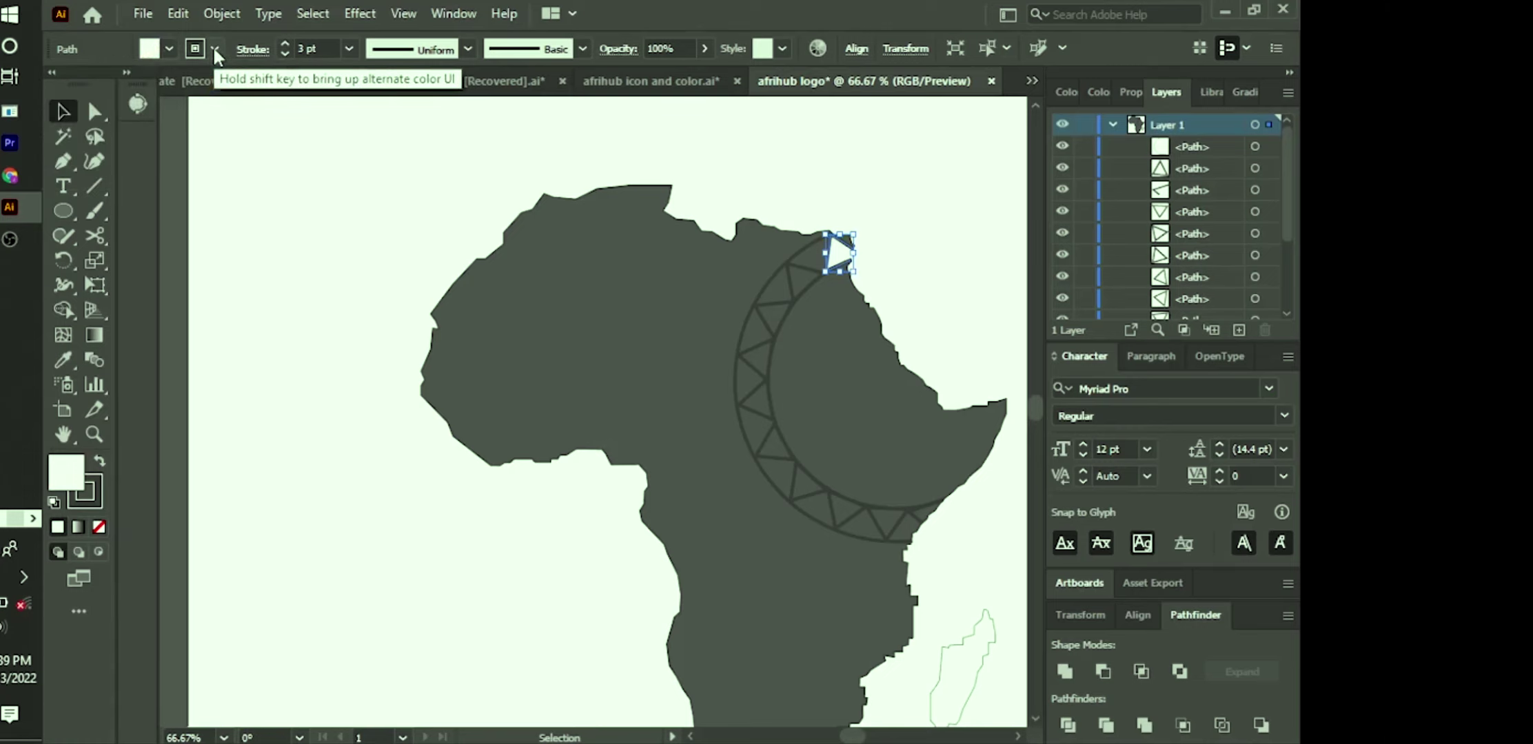
{"action": "left_click", "coordinate": [213, 48]}
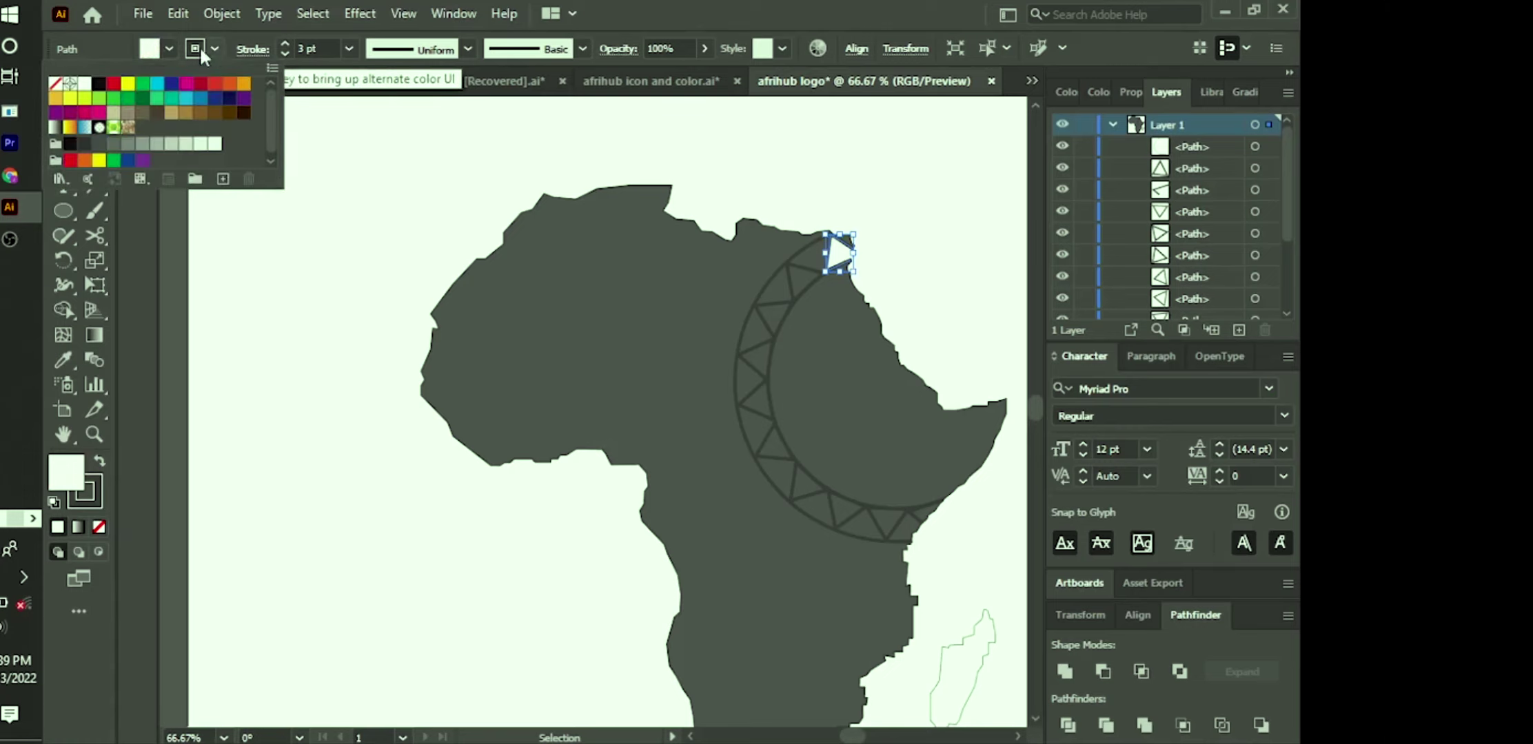
{"action": "left_click", "coordinate": [83, 84]}
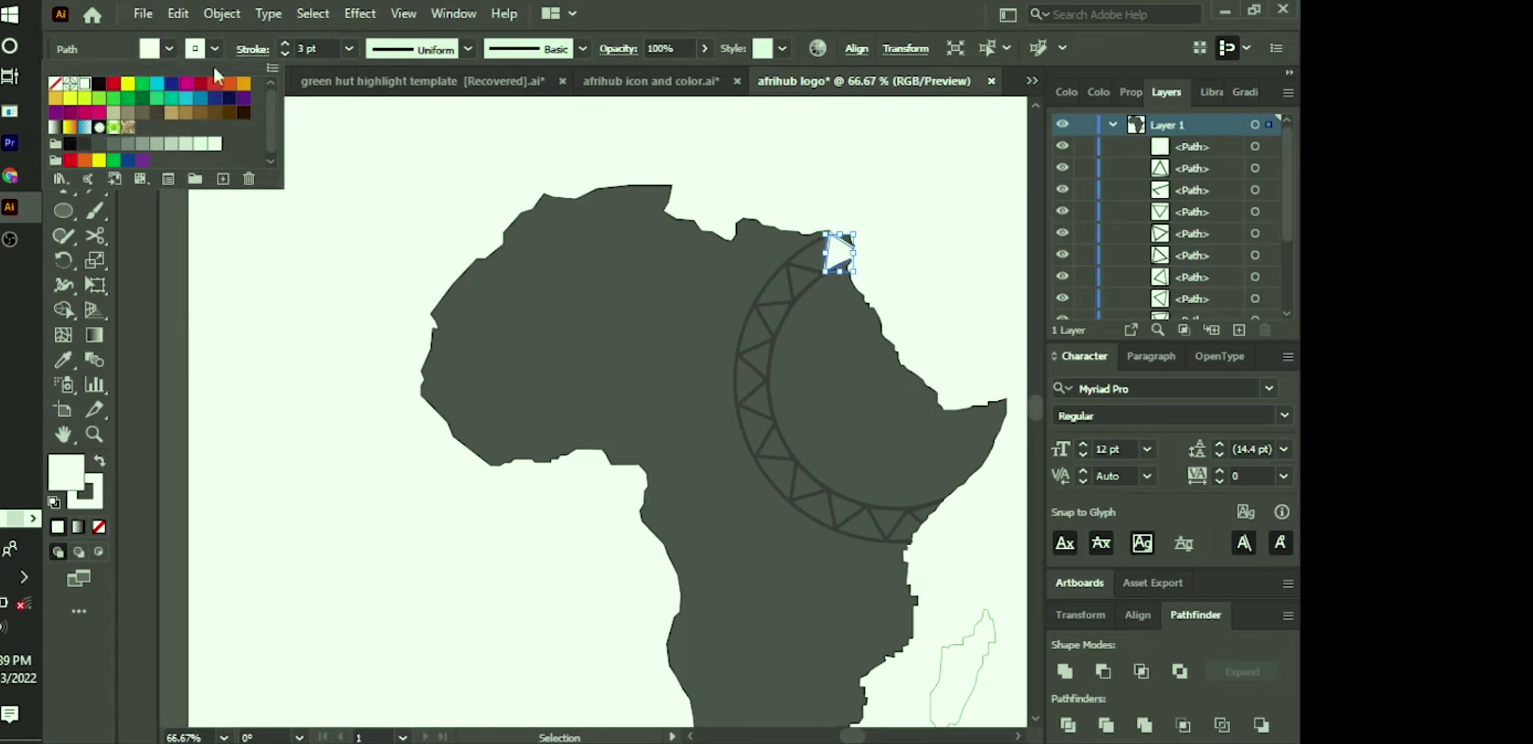
{"action": "left_click", "coordinate": [290, 364]}
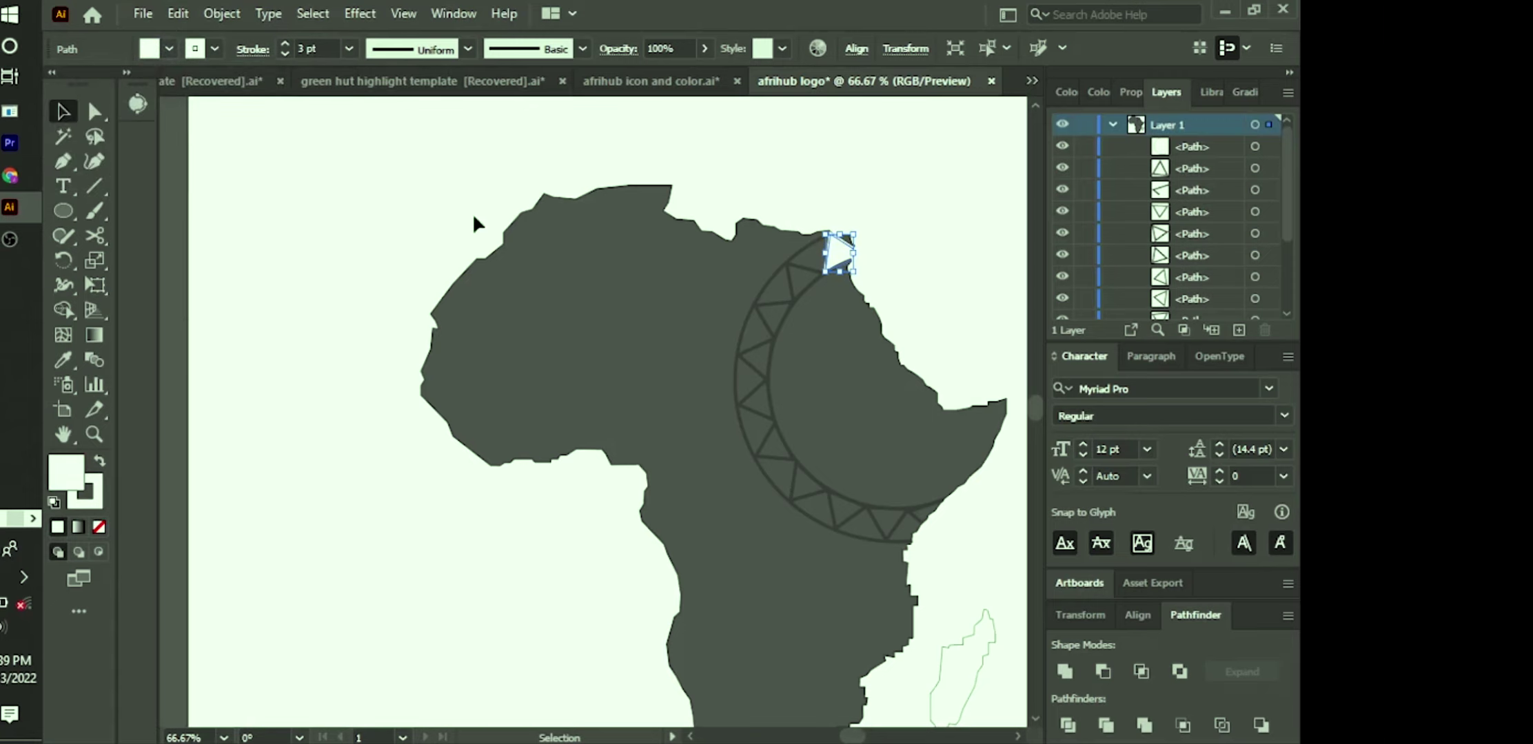
{"action": "left_click", "coordinate": [406, 205]}
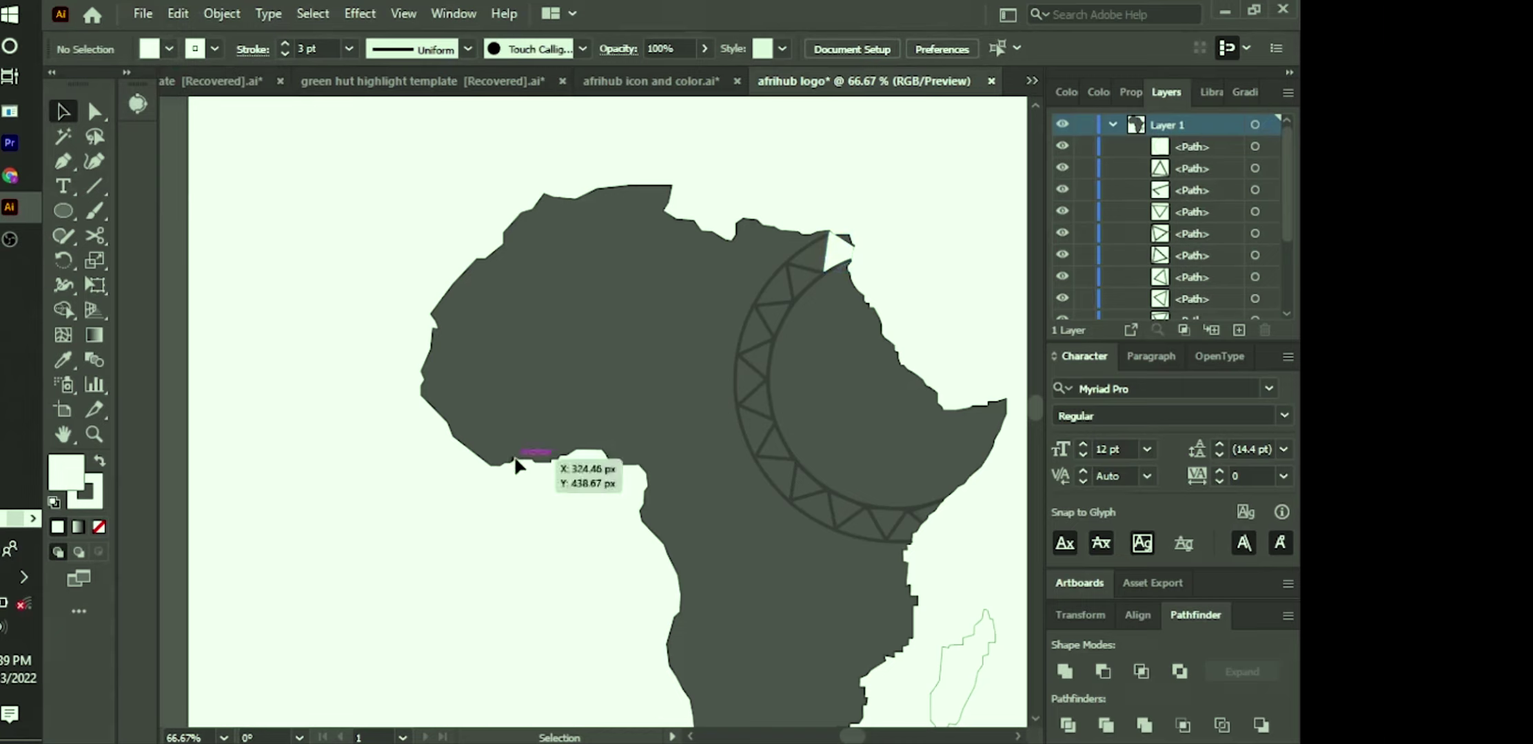
Step: Set both the stroke and the fill of the second triangle from the band's upper end to white
{"action": "left_click", "coordinate": [796, 288]}
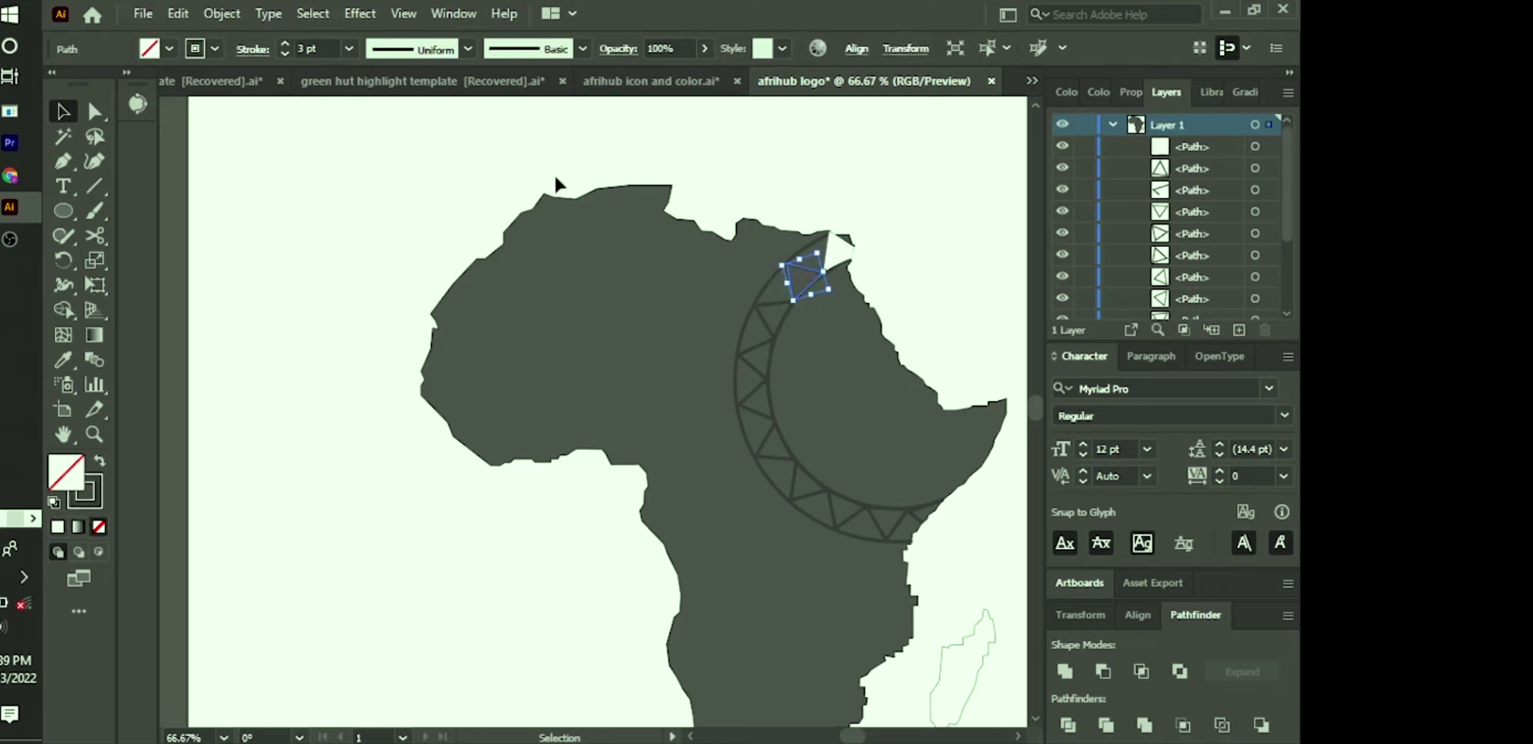
{"action": "left_click", "coordinate": [214, 49]}
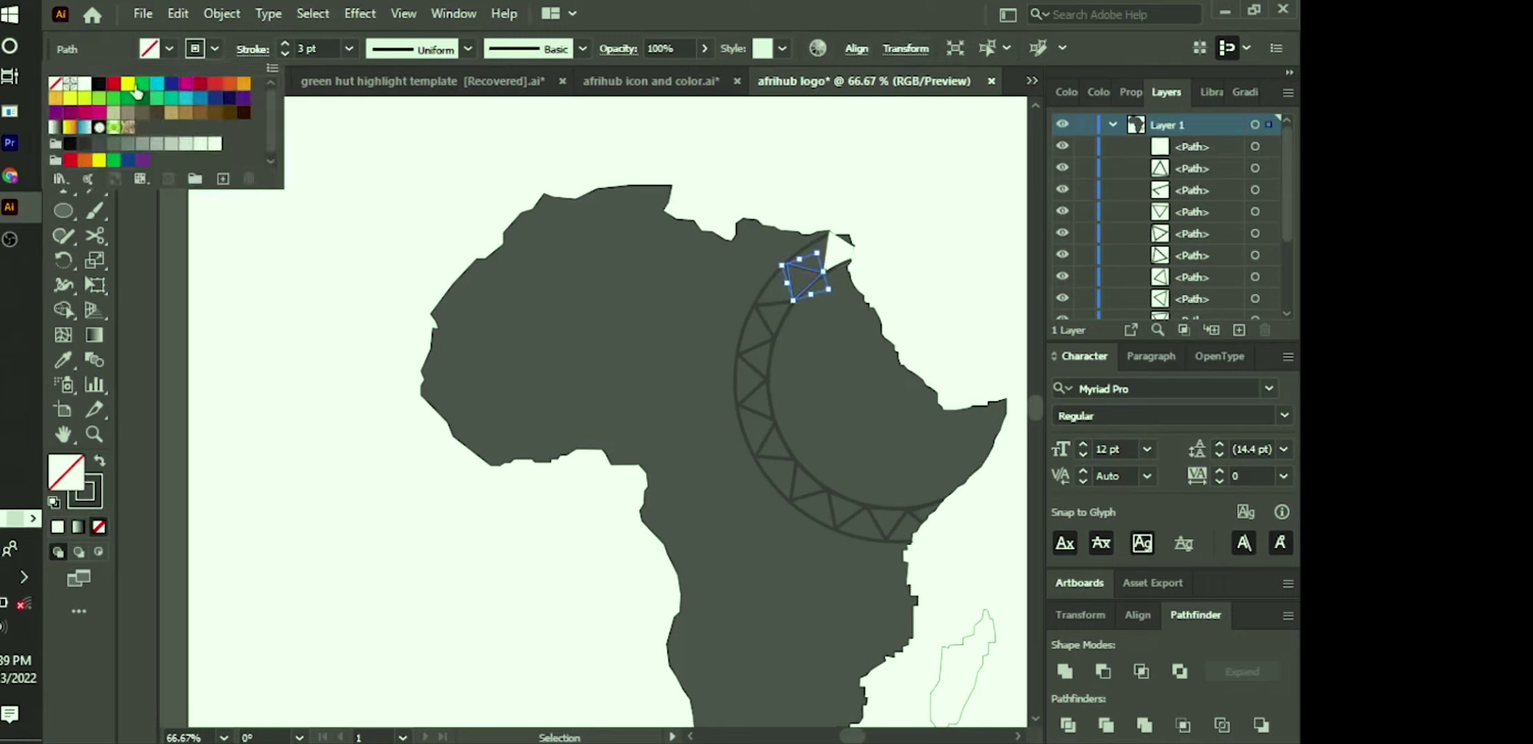
{"action": "left_click", "coordinate": [84, 84]}
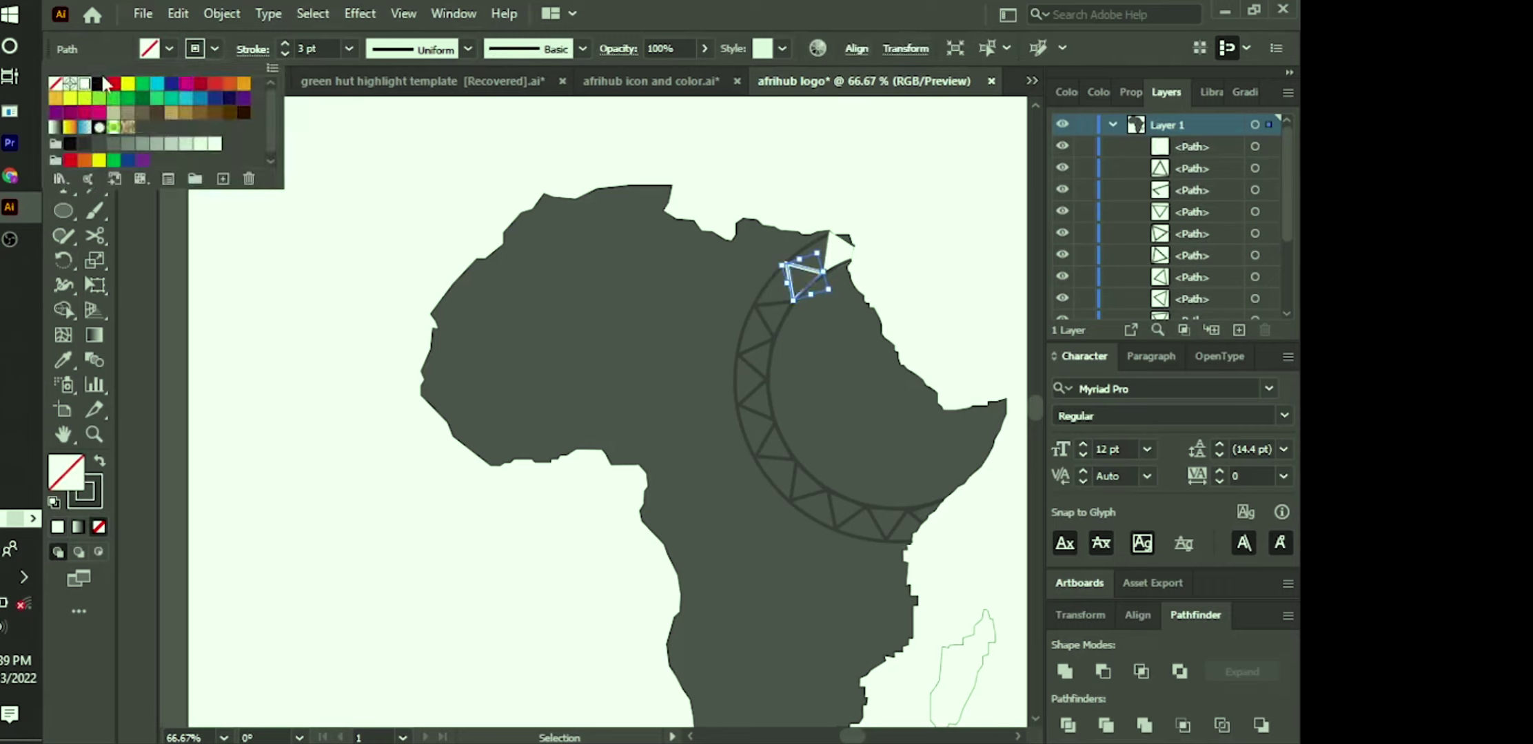
{"action": "left_click", "coordinate": [175, 48]}
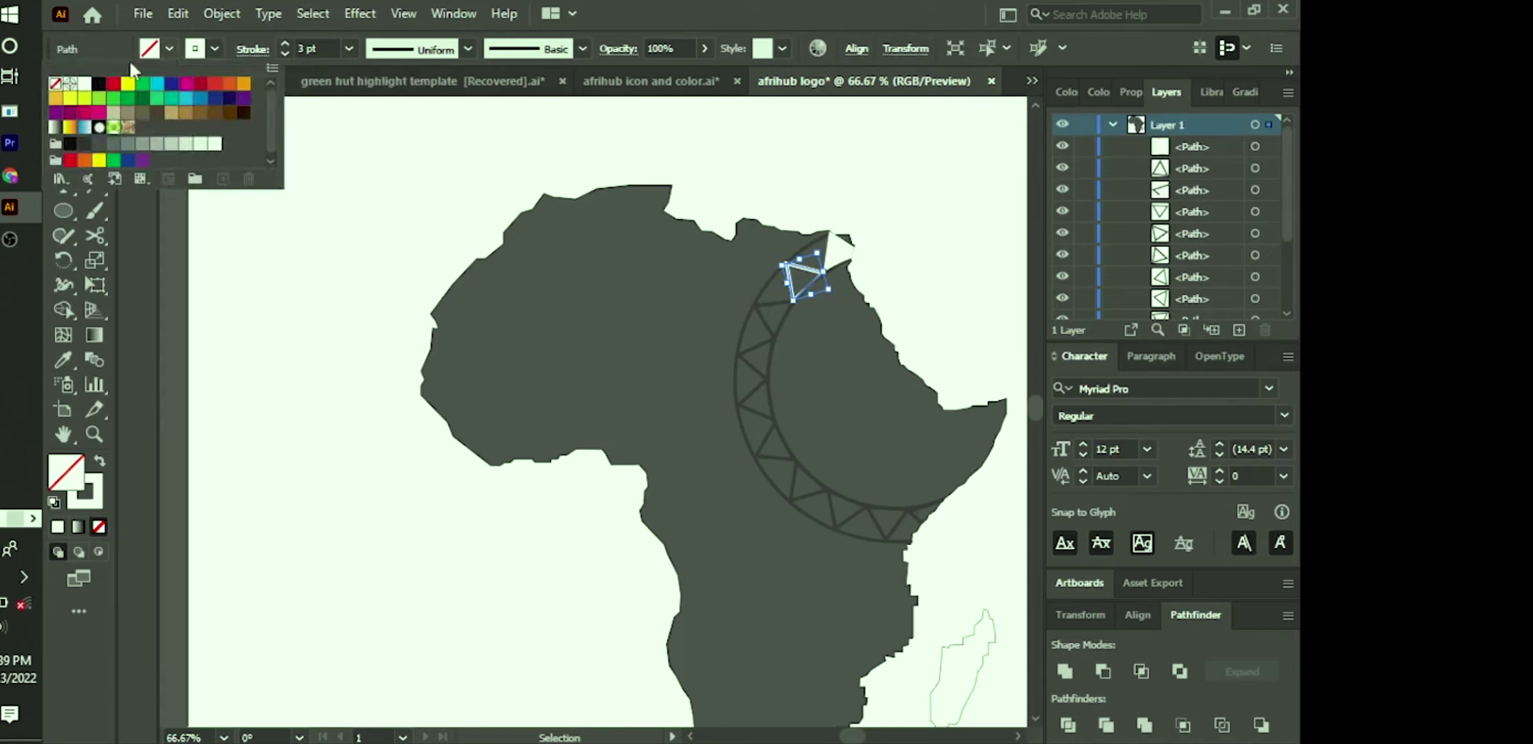
{"action": "left_click", "coordinate": [84, 84]}
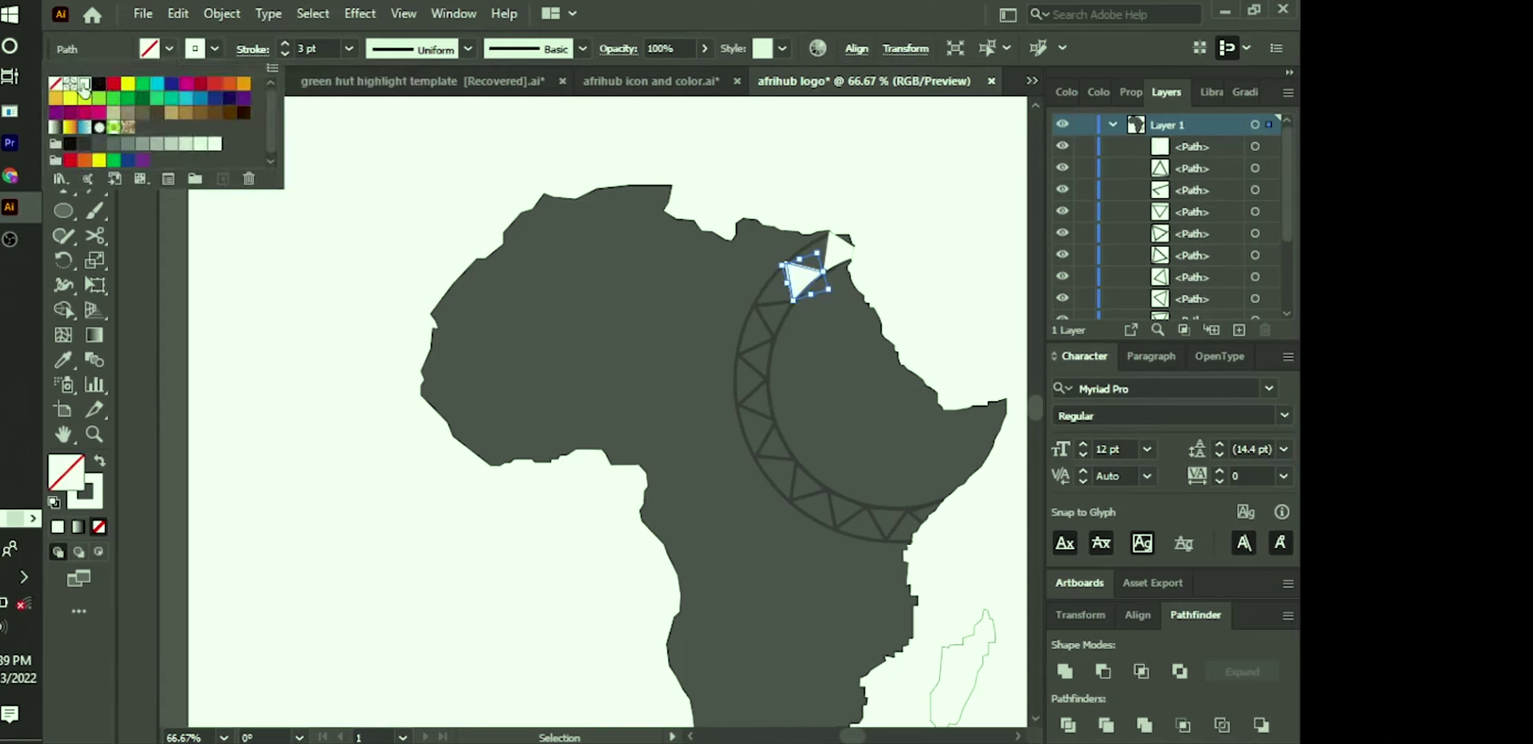
{"action": "left_click", "coordinate": [248, 390]}
{"action": "left_click", "coordinate": [953, 343]}
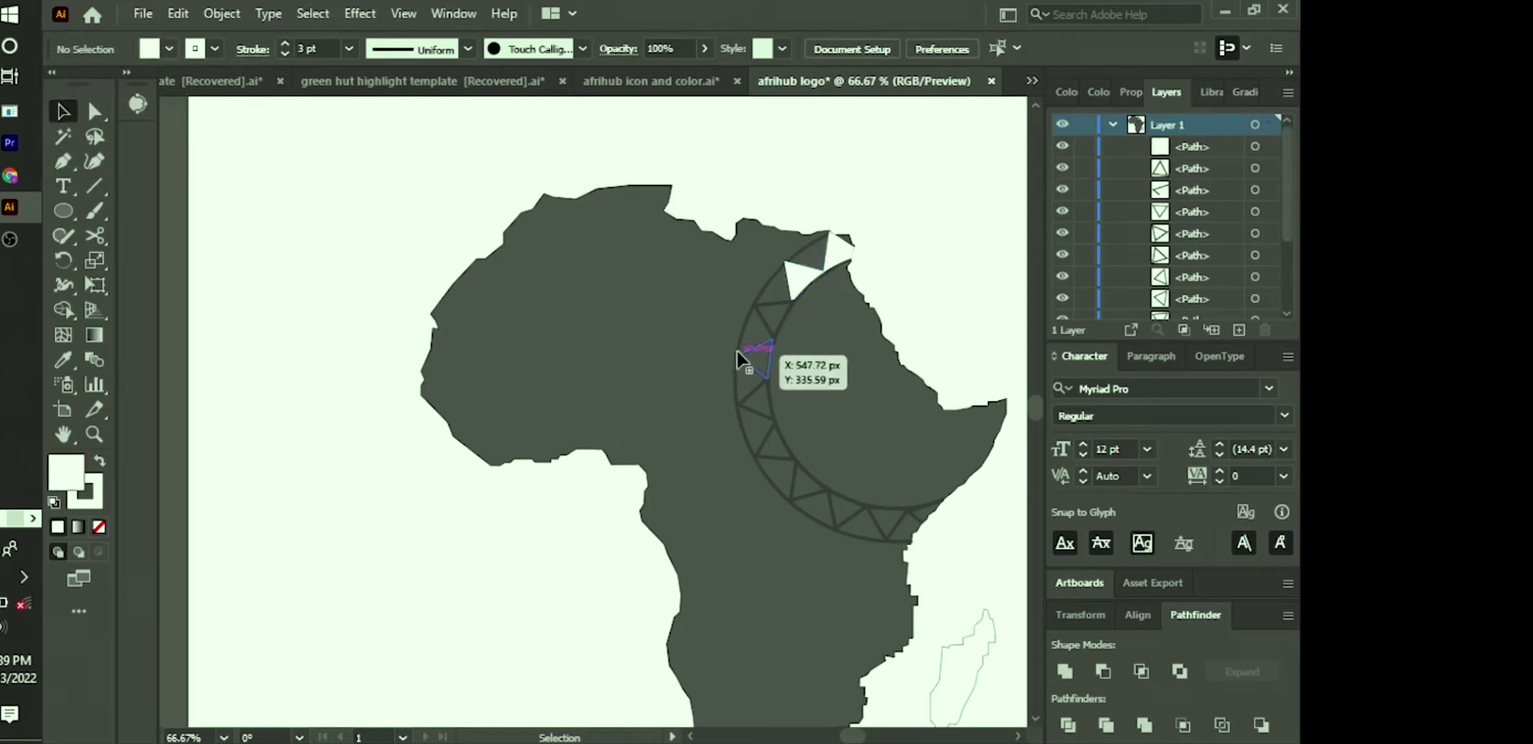
Step: Apply a white fill and white stroke to the third triangle from the band's upper end
{"action": "left_click", "coordinate": [761, 319]}
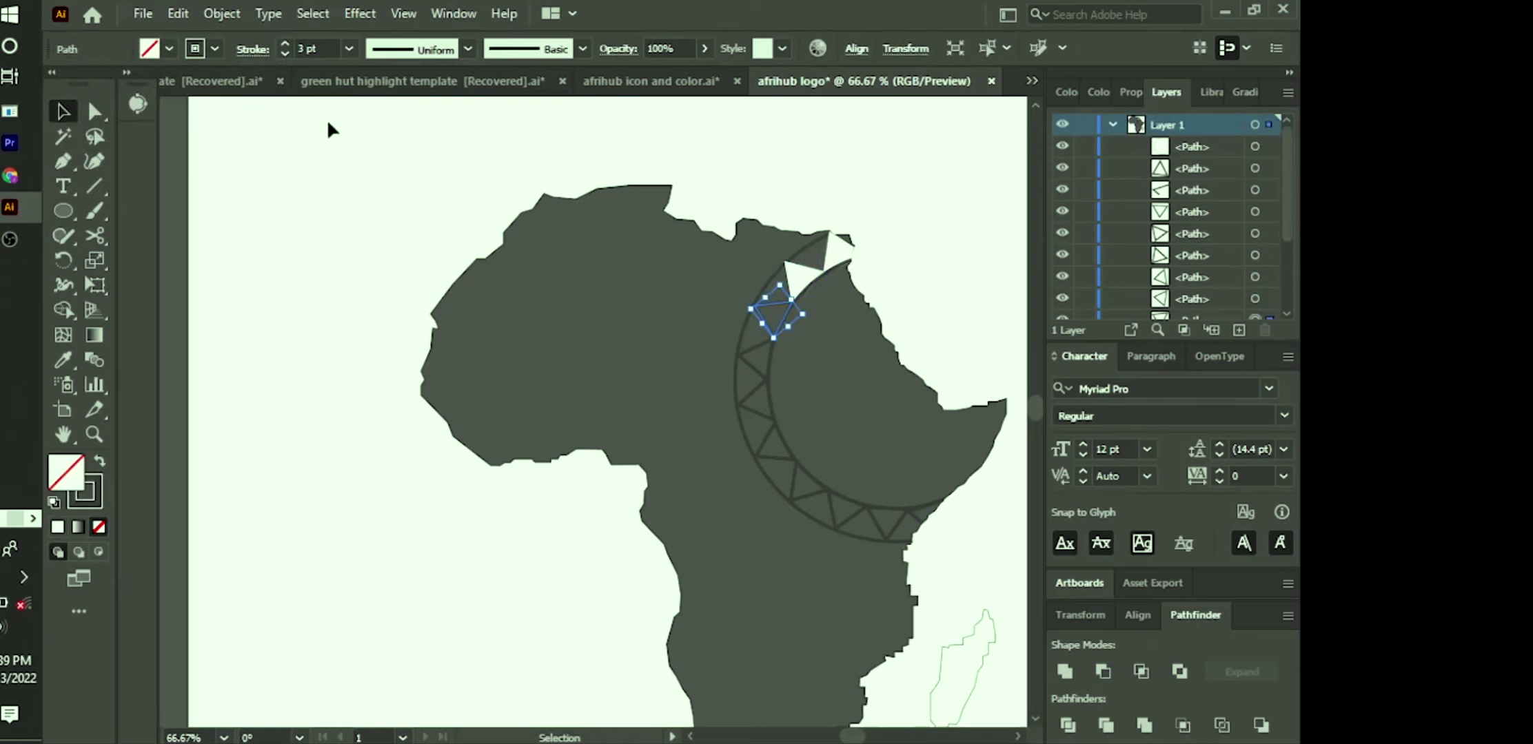
{"action": "left_click", "coordinate": [167, 50]}
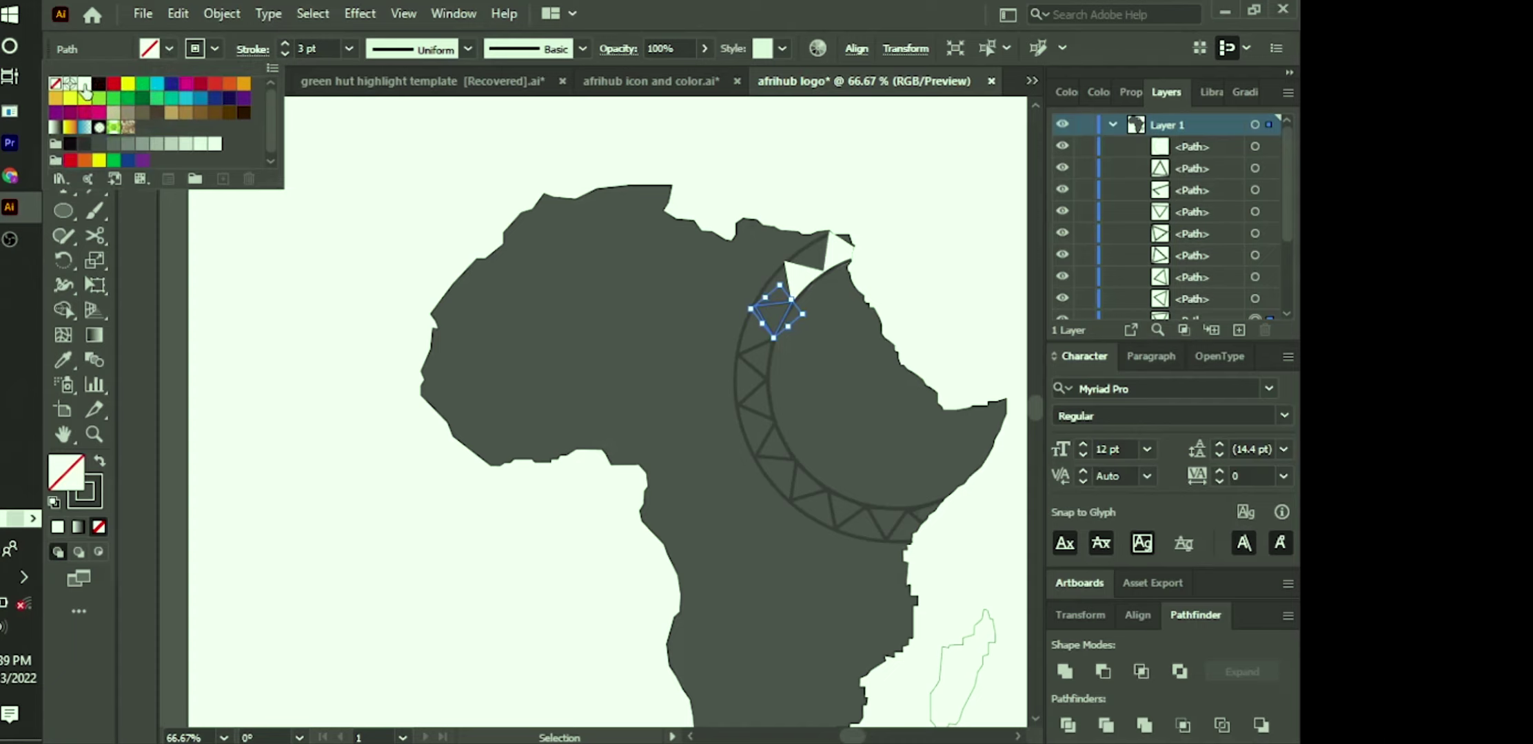
{"action": "left_click", "coordinate": [85, 84]}
{"action": "left_click", "coordinate": [214, 48]}
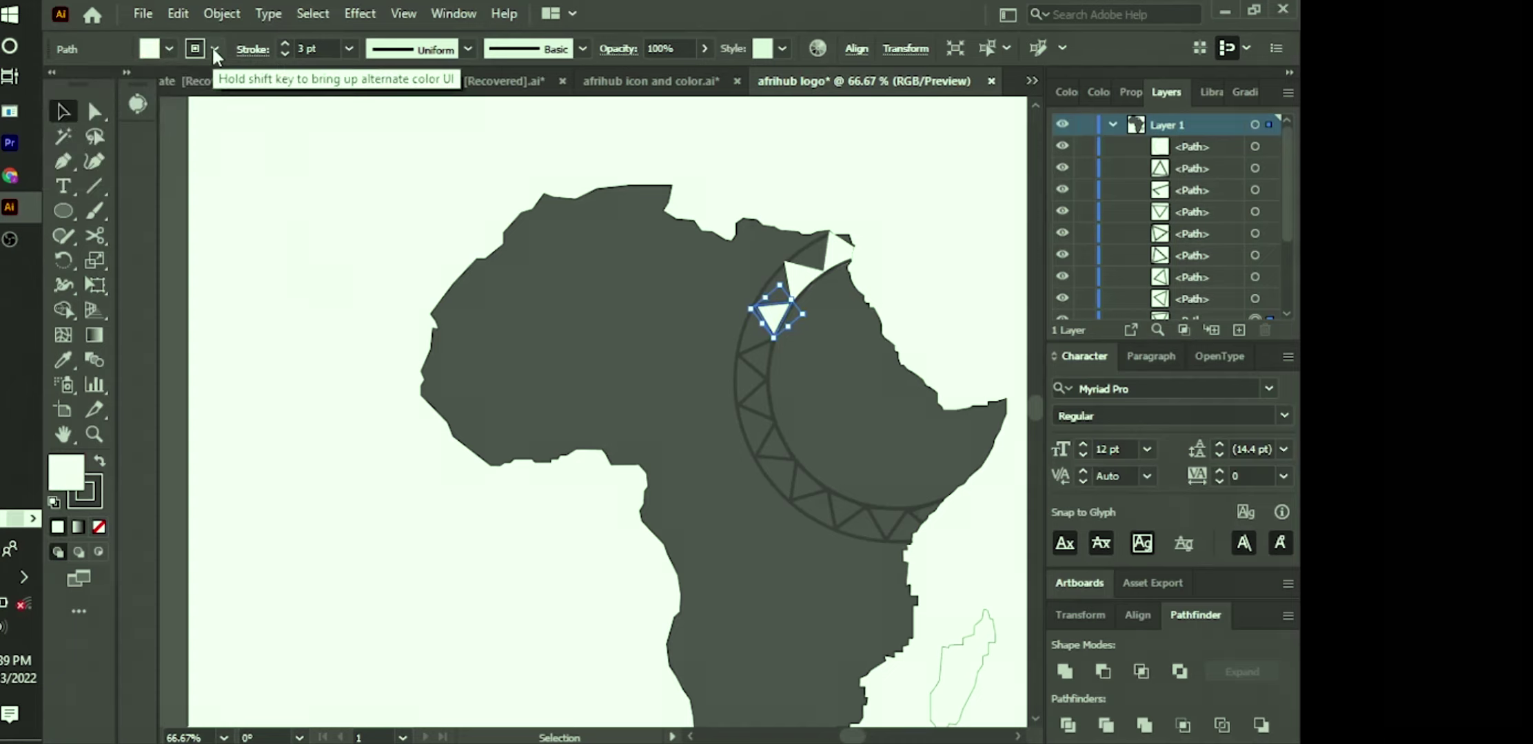
{"action": "left_click", "coordinate": [213, 48]}
{"action": "left_click", "coordinate": [85, 84]}
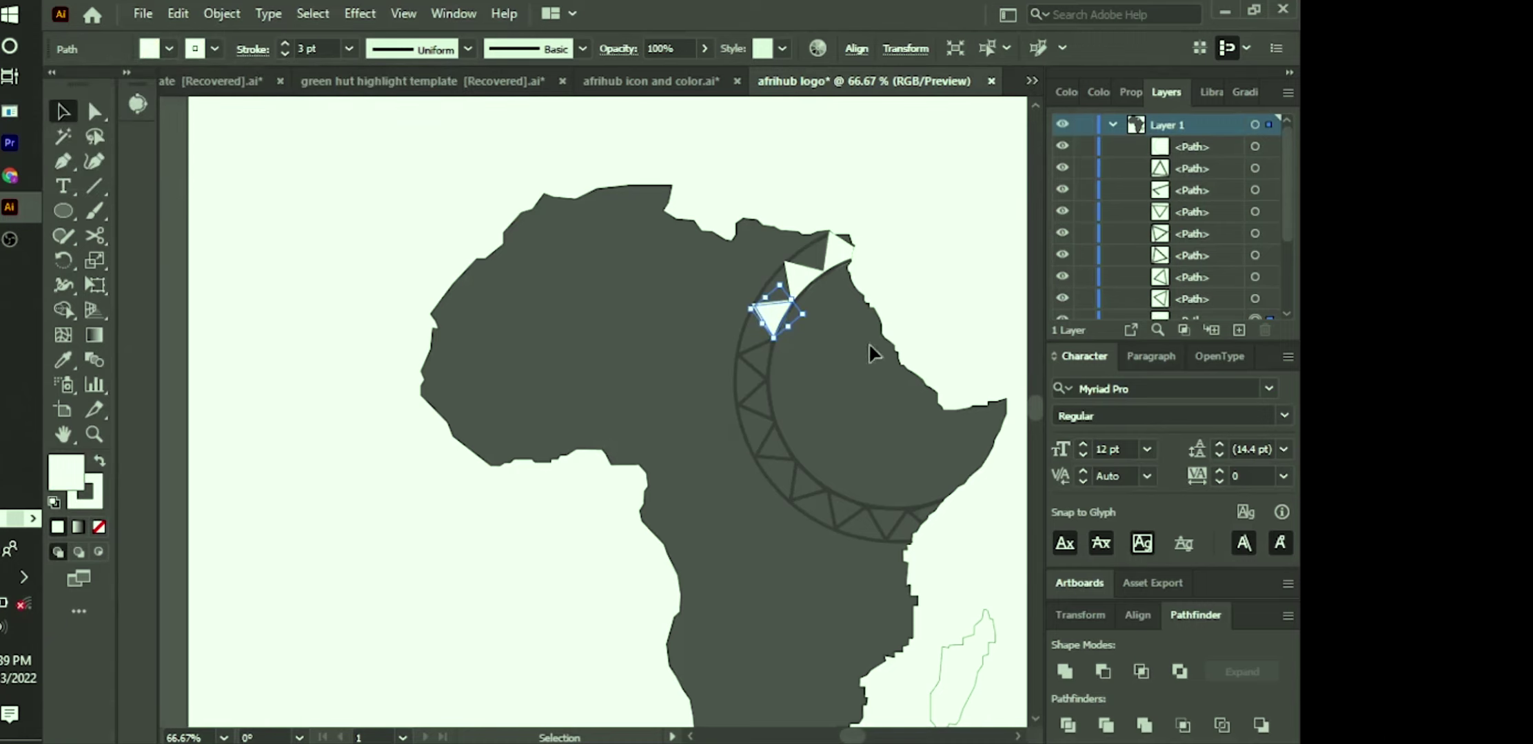
Step: Give the fourth, fifth and sixth triangles from the band's upper end a white fill and a white stroke
{"action": "left_click", "coordinate": [921, 312]}
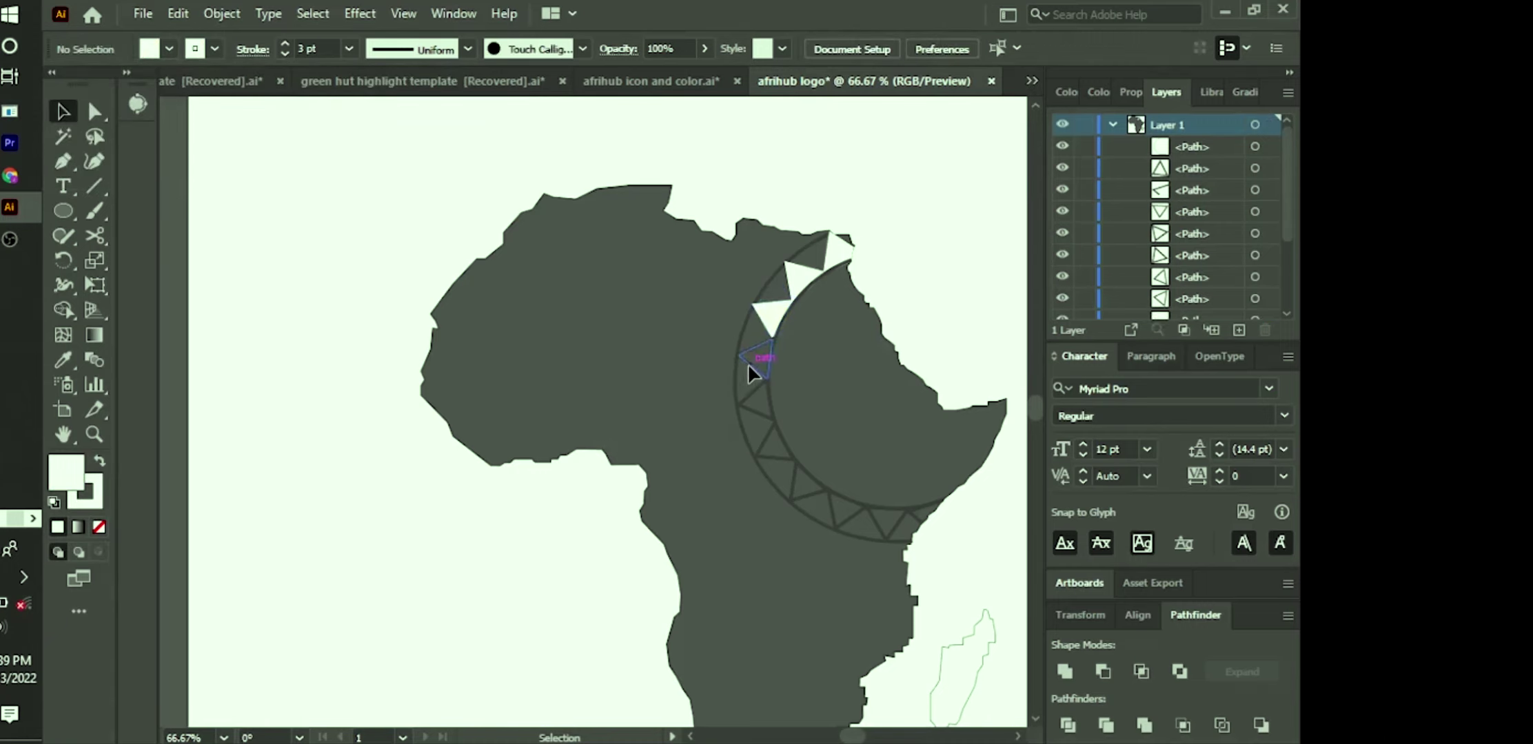
{"action": "left_click", "coordinate": [751, 372]}
{"action": "left_click", "coordinate": [169, 48]}
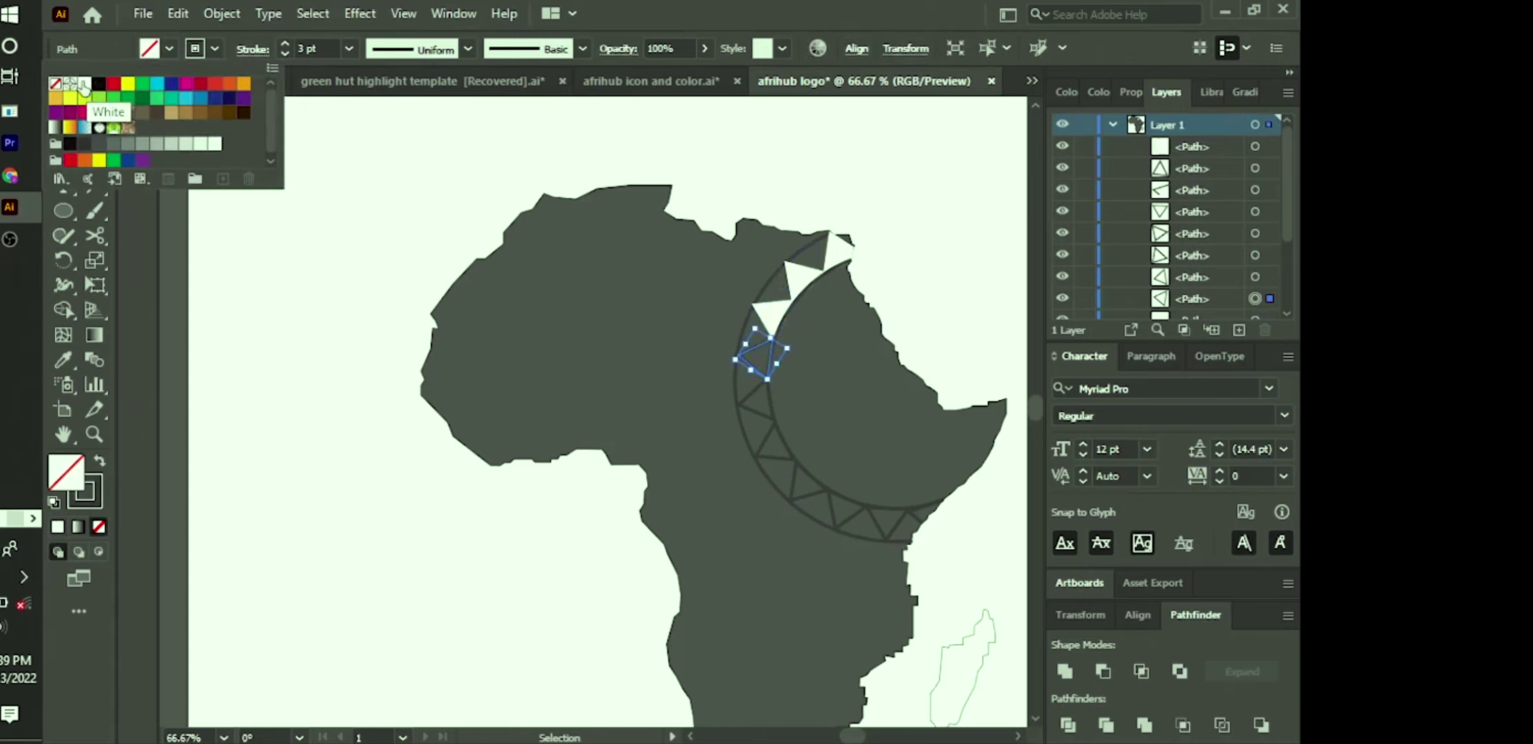
{"action": "left_click", "coordinate": [83, 84]}
{"action": "left_click", "coordinate": [718, 475]}
{"action": "left_click", "coordinate": [758, 398]}
{"action": "left_click", "coordinate": [169, 48]}
{"action": "left_click", "coordinate": [84, 85]}
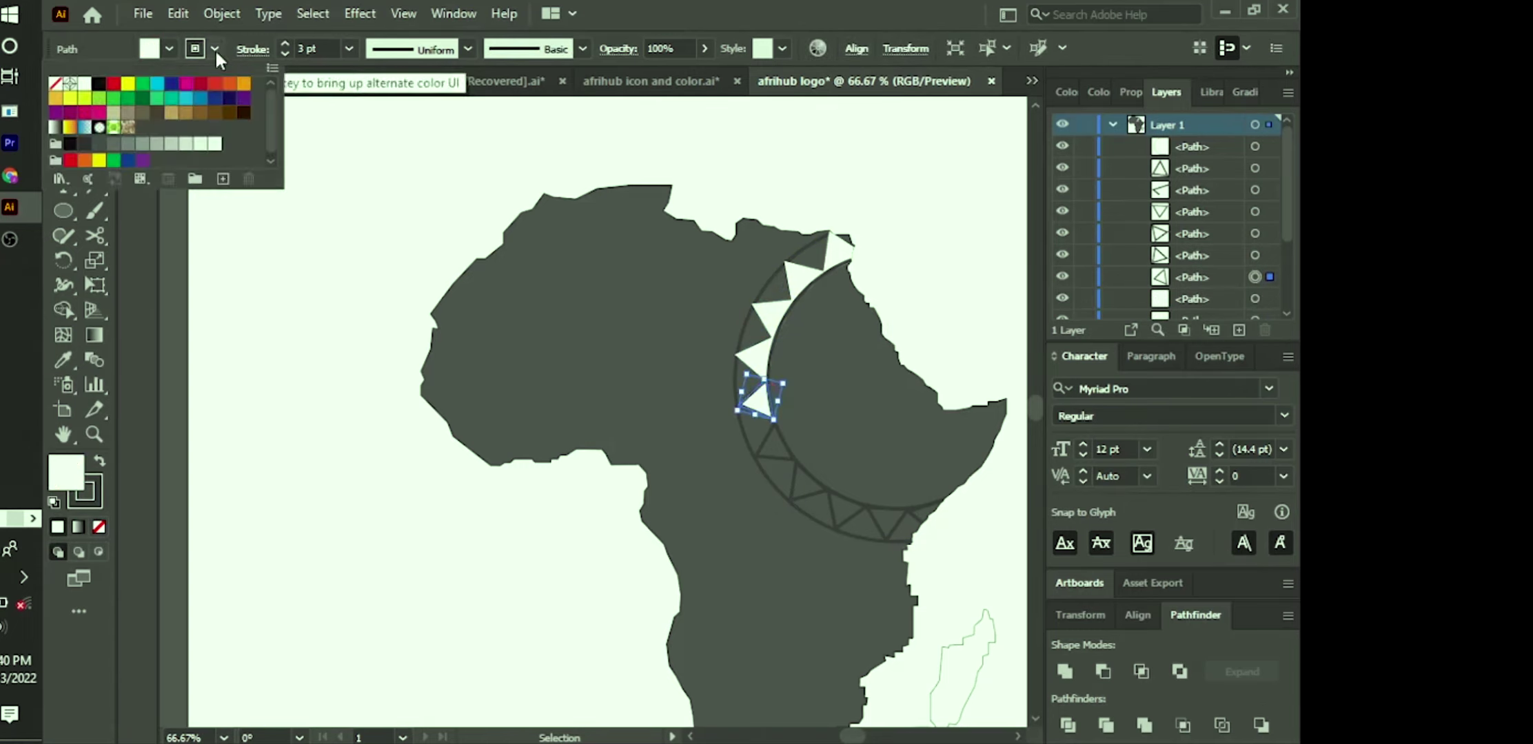
Step: Set the fill and stroke of the seventh and eighth triangles from the band's upper end to white
{"action": "left_click", "coordinate": [796, 476]}
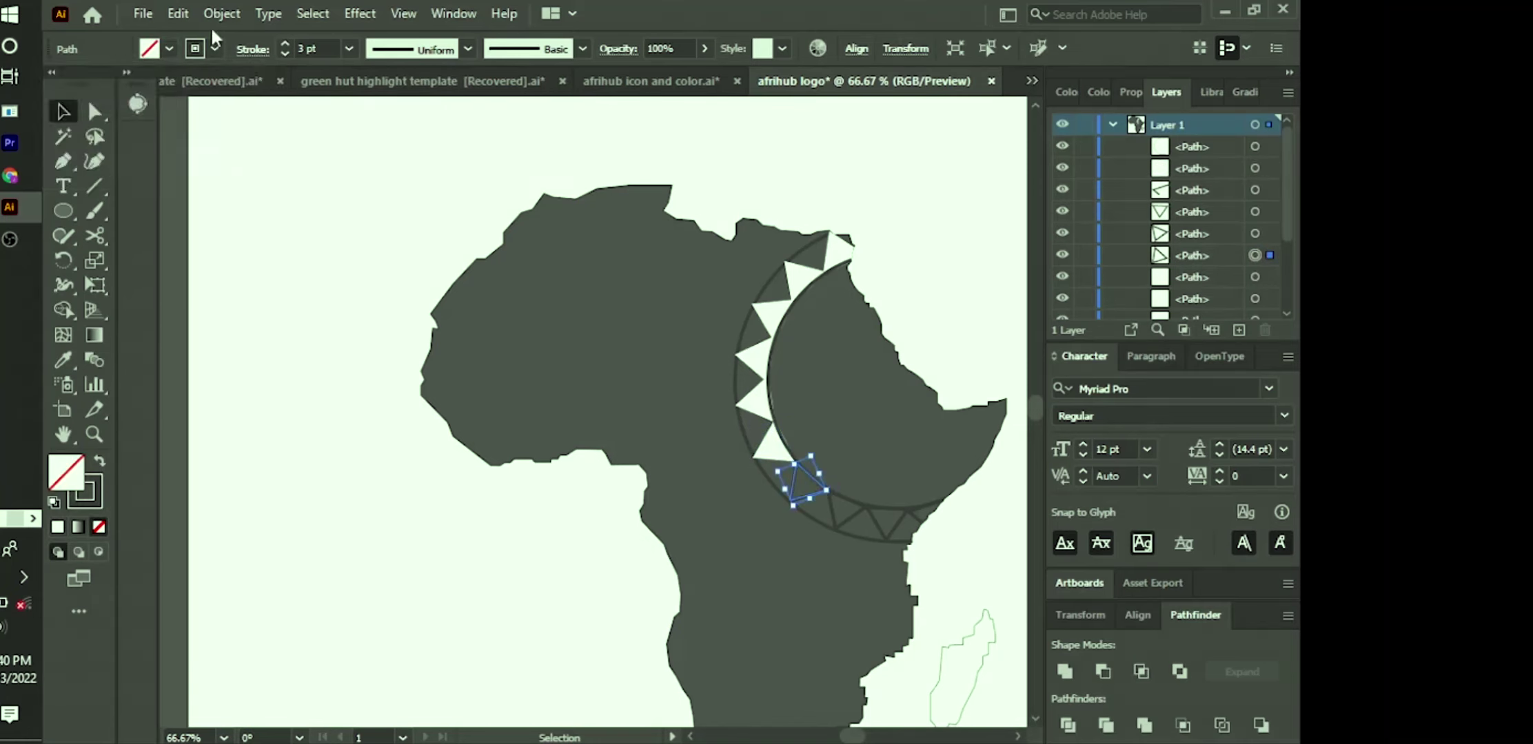
{"action": "left_click", "coordinate": [215, 49]}
{"action": "left_click", "coordinate": [83, 85]}
{"action": "left_click", "coordinate": [503, 557]}
{"action": "left_click", "coordinate": [840, 507]}
{"action": "left_click", "coordinate": [215, 48]}
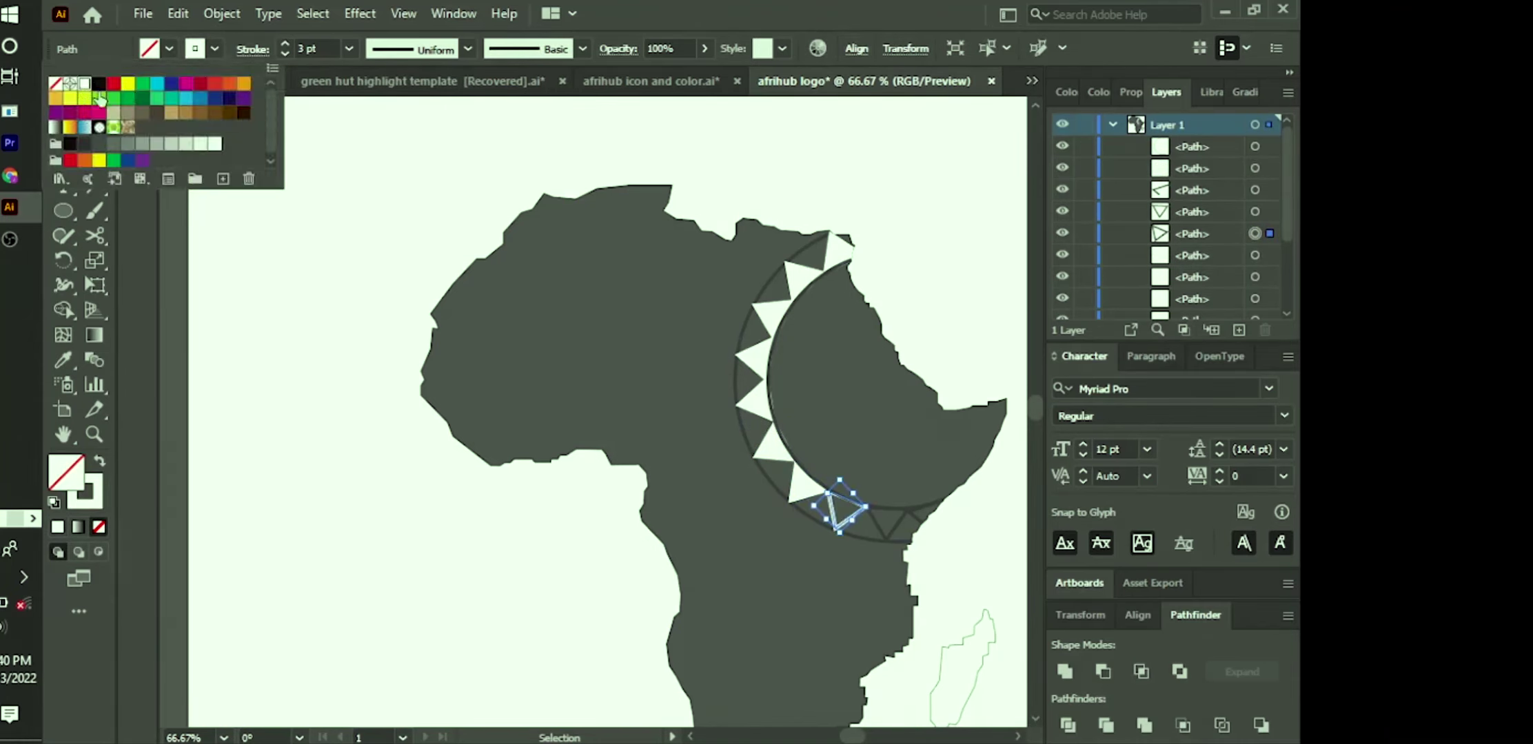
{"action": "left_click", "coordinate": [84, 84]}
Step: Colour the ninth triangle and the trimmed last triangle at the band's lower end white, both fill and stroke
{"action": "left_click", "coordinate": [885, 517]}
{"action": "left_click", "coordinate": [169, 48]}
{"action": "left_click", "coordinate": [83, 84]}
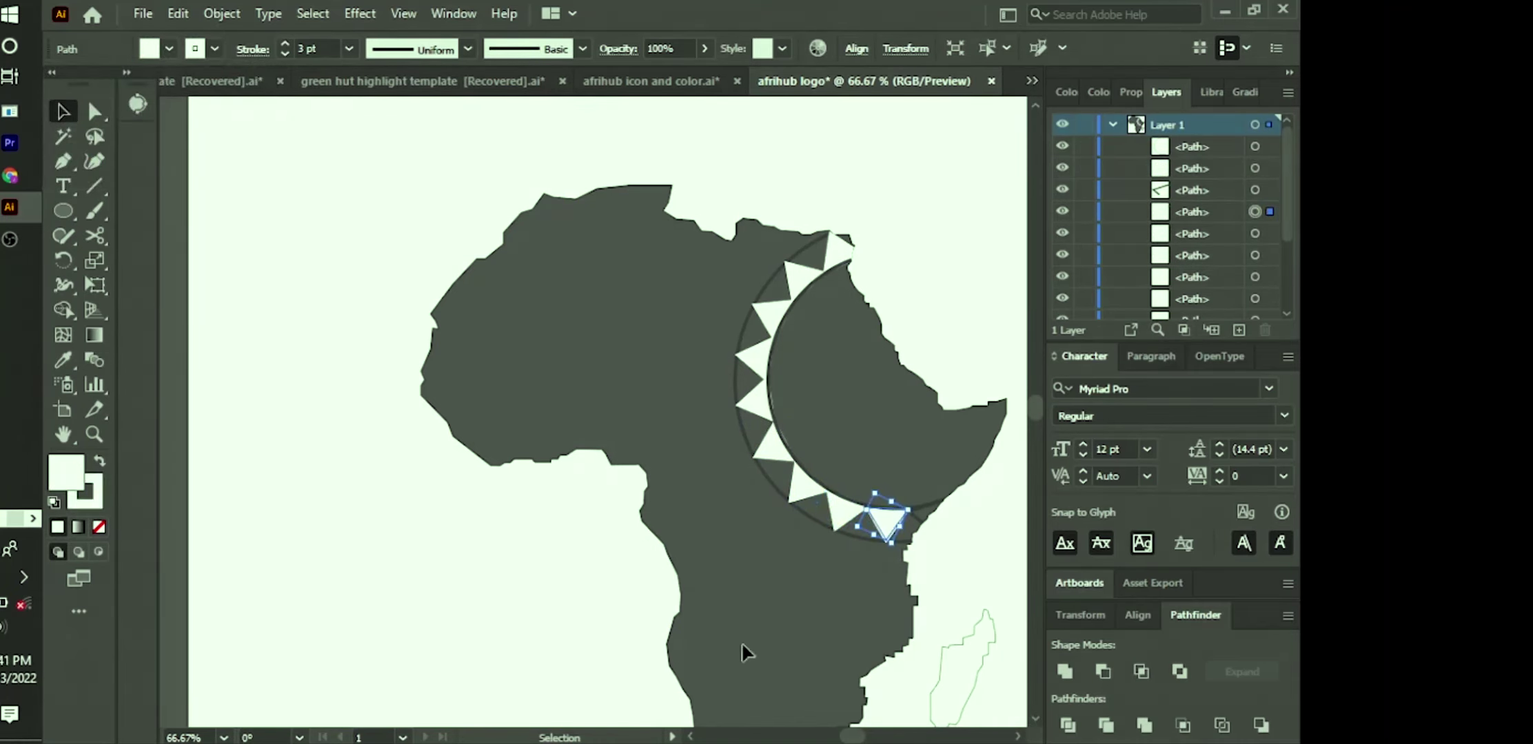
{"action": "left_click", "coordinate": [923, 513]}
{"action": "left_click", "coordinate": [169, 48]}
{"action": "left_click", "coordinate": [83, 85]}
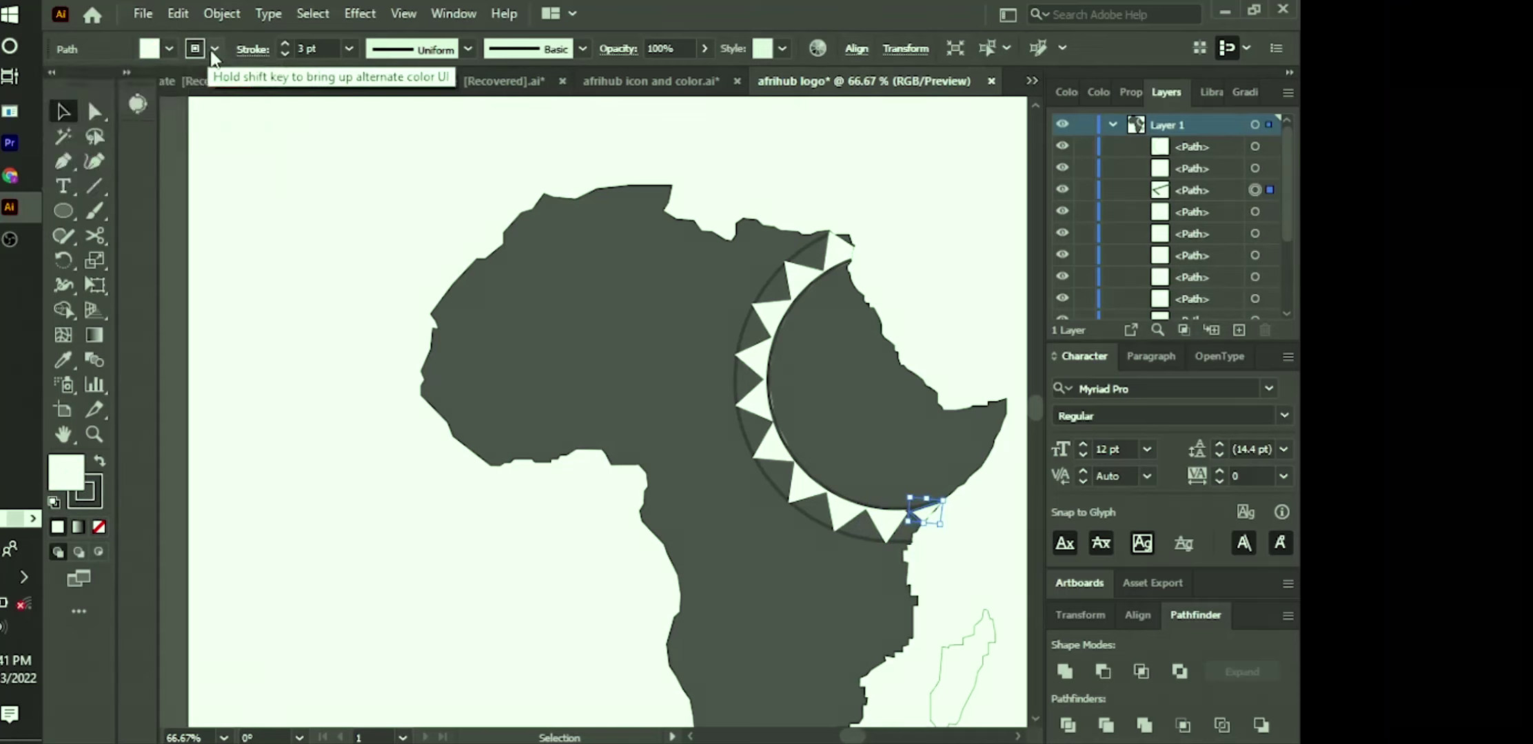
{"action": "left_click", "coordinate": [700, 622]}
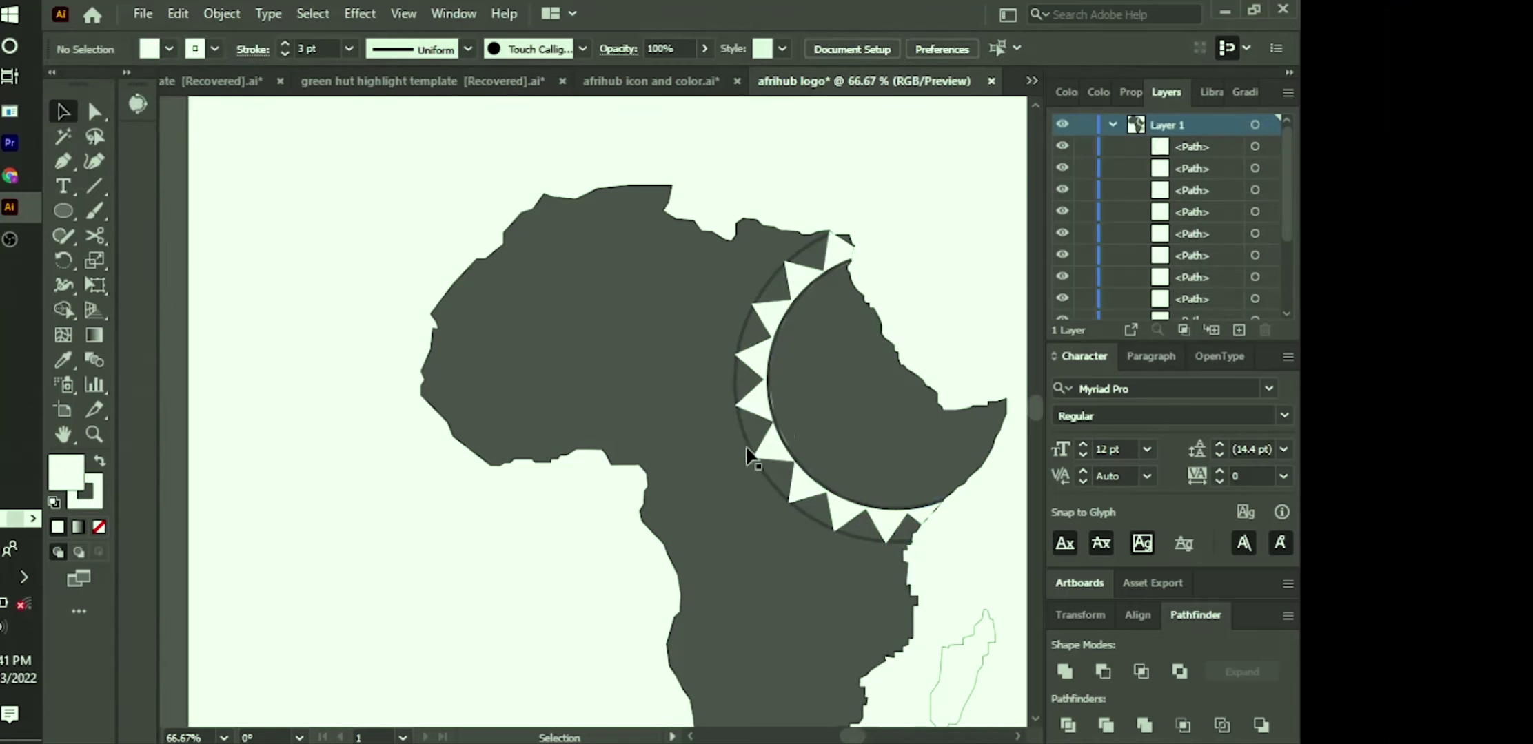
Step: Change the stroke colour of the band's outer arc and inner arc to white
{"action": "left_click", "coordinate": [771, 277]}
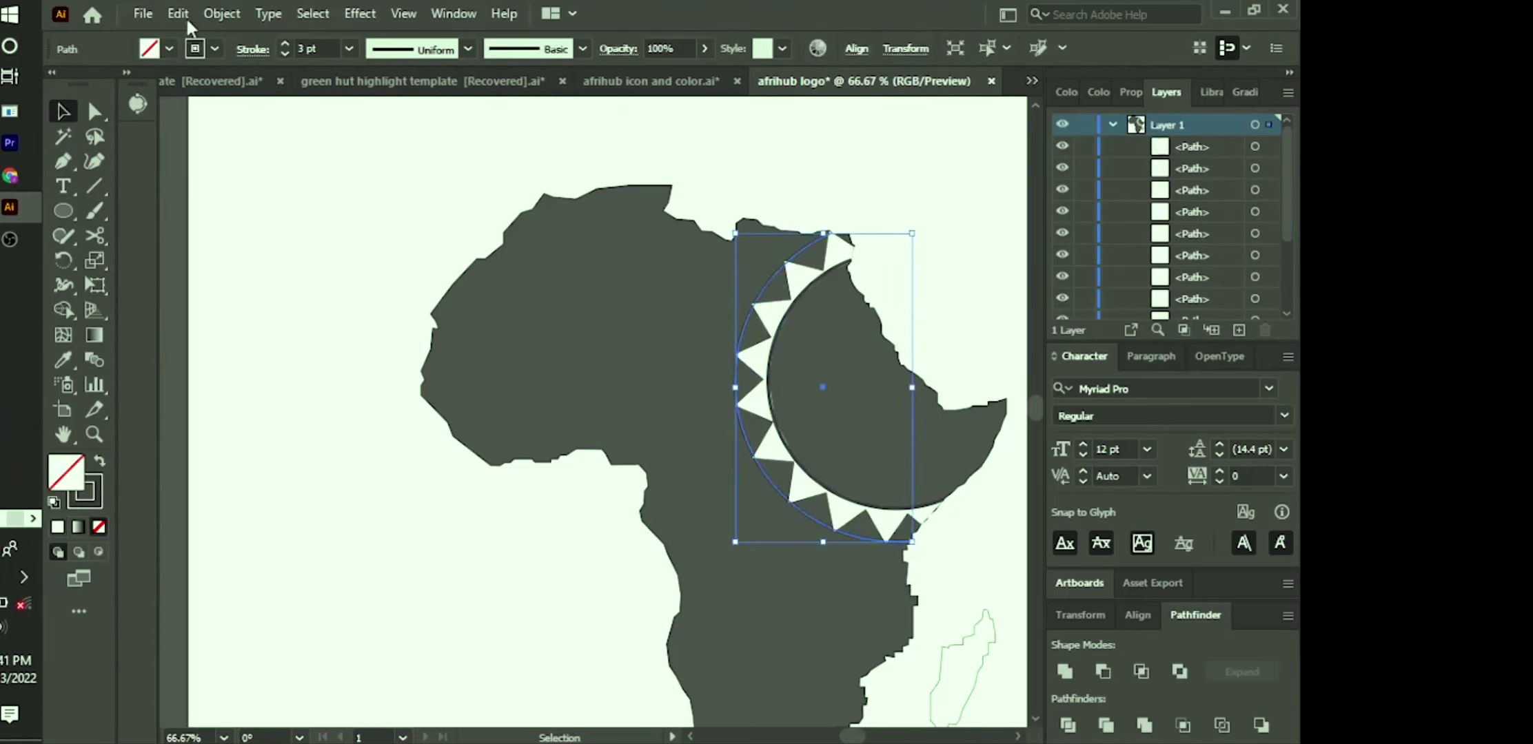
{"action": "left_click", "coordinate": [213, 49]}
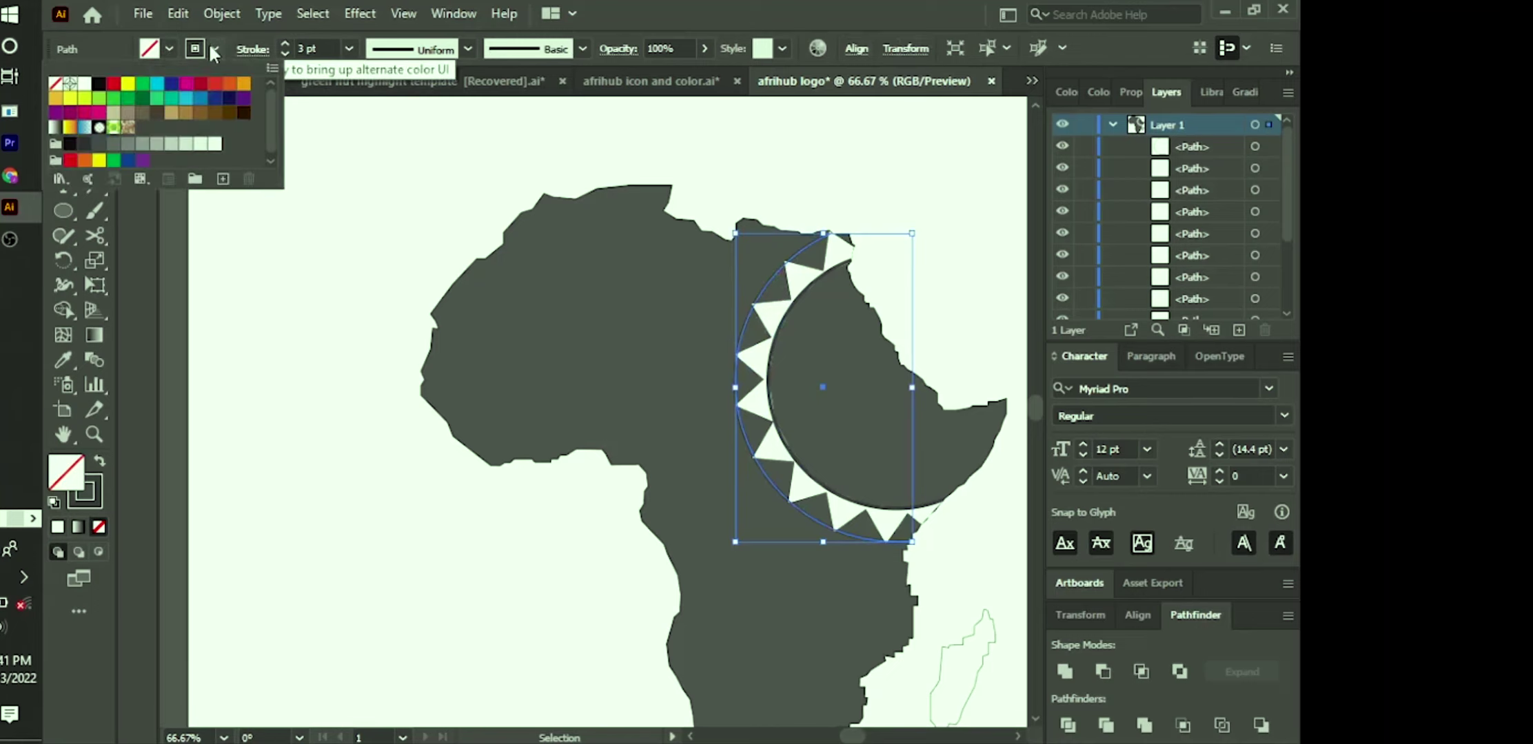
{"action": "left_click", "coordinate": [84, 85]}
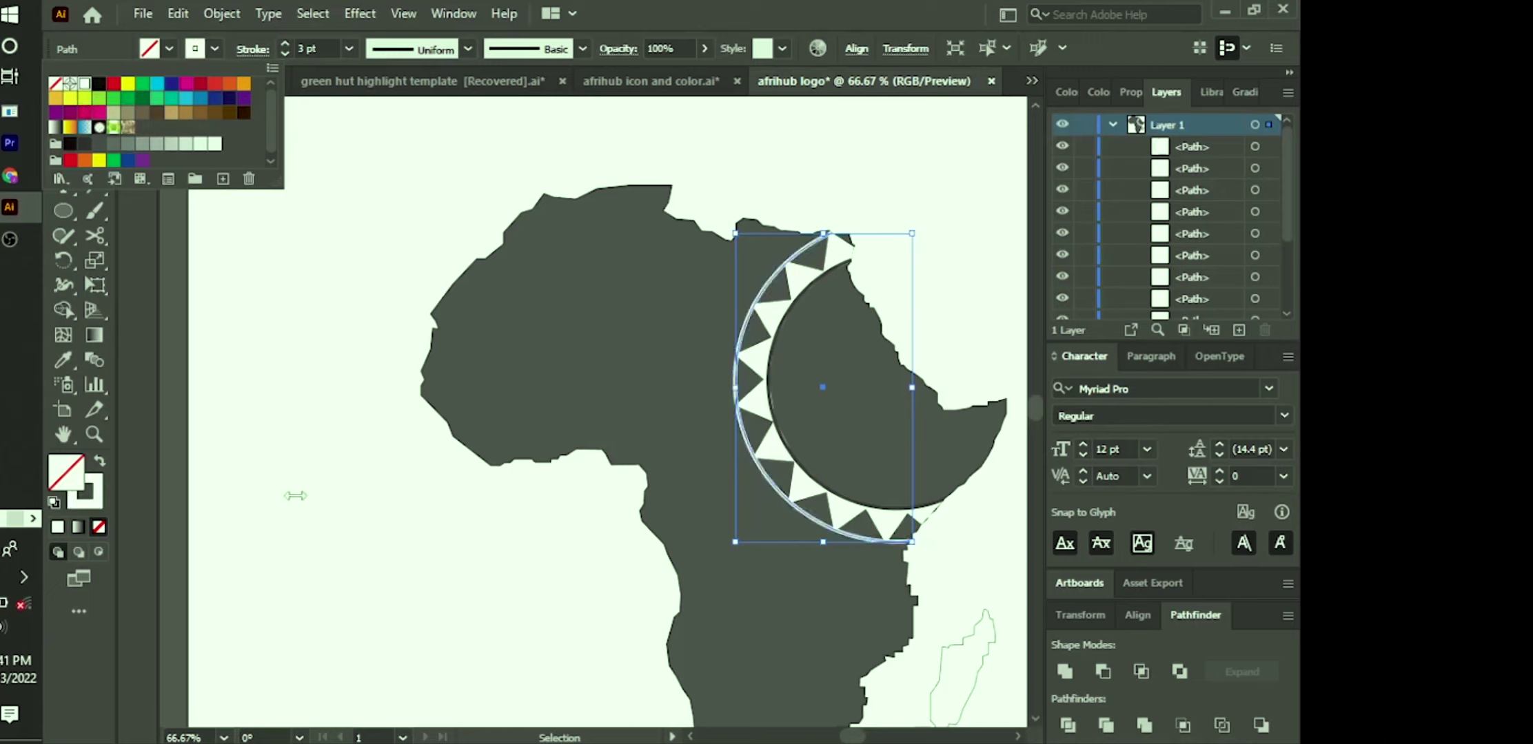
{"action": "left_click", "coordinate": [792, 452]}
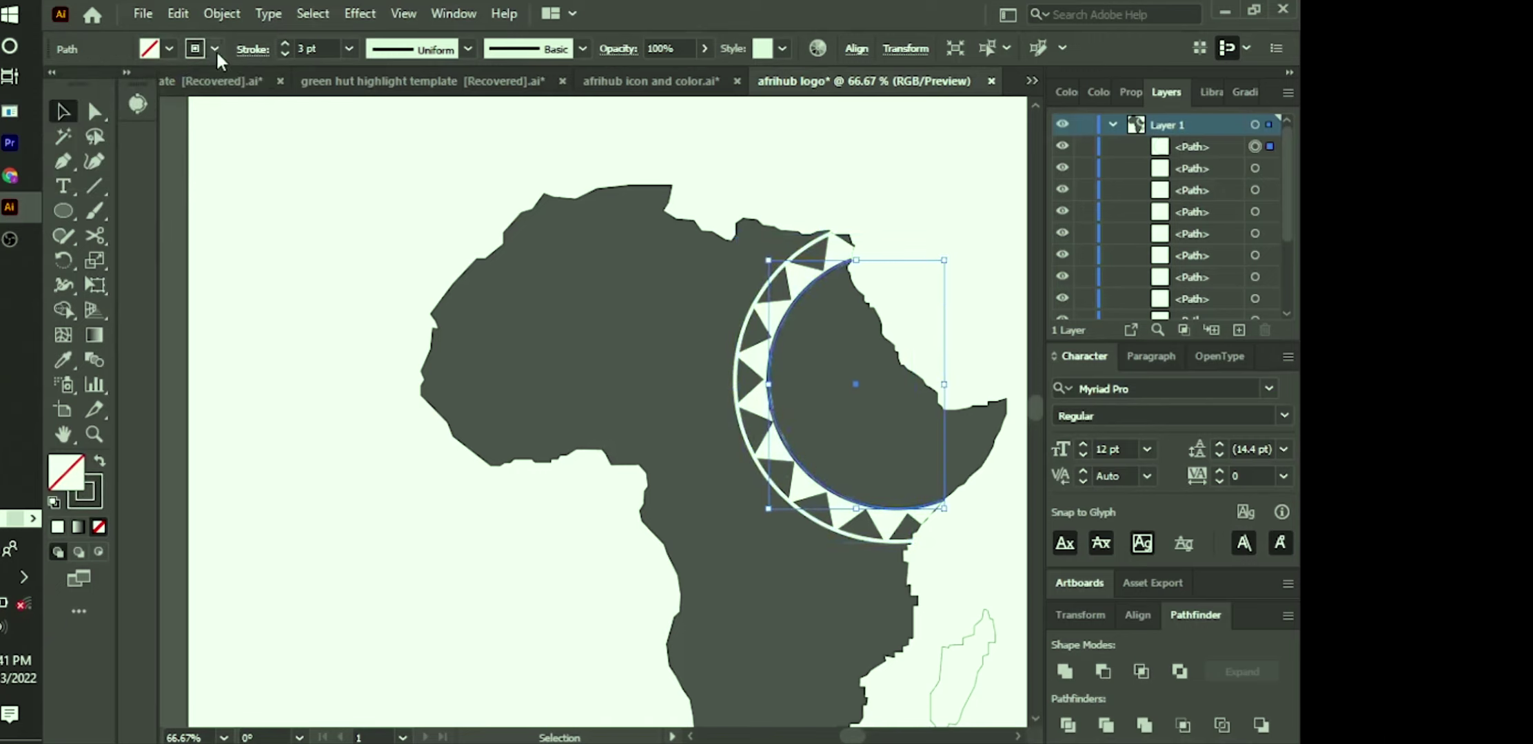
{"action": "left_click", "coordinate": [216, 48]}
{"action": "left_click", "coordinate": [79, 88]}
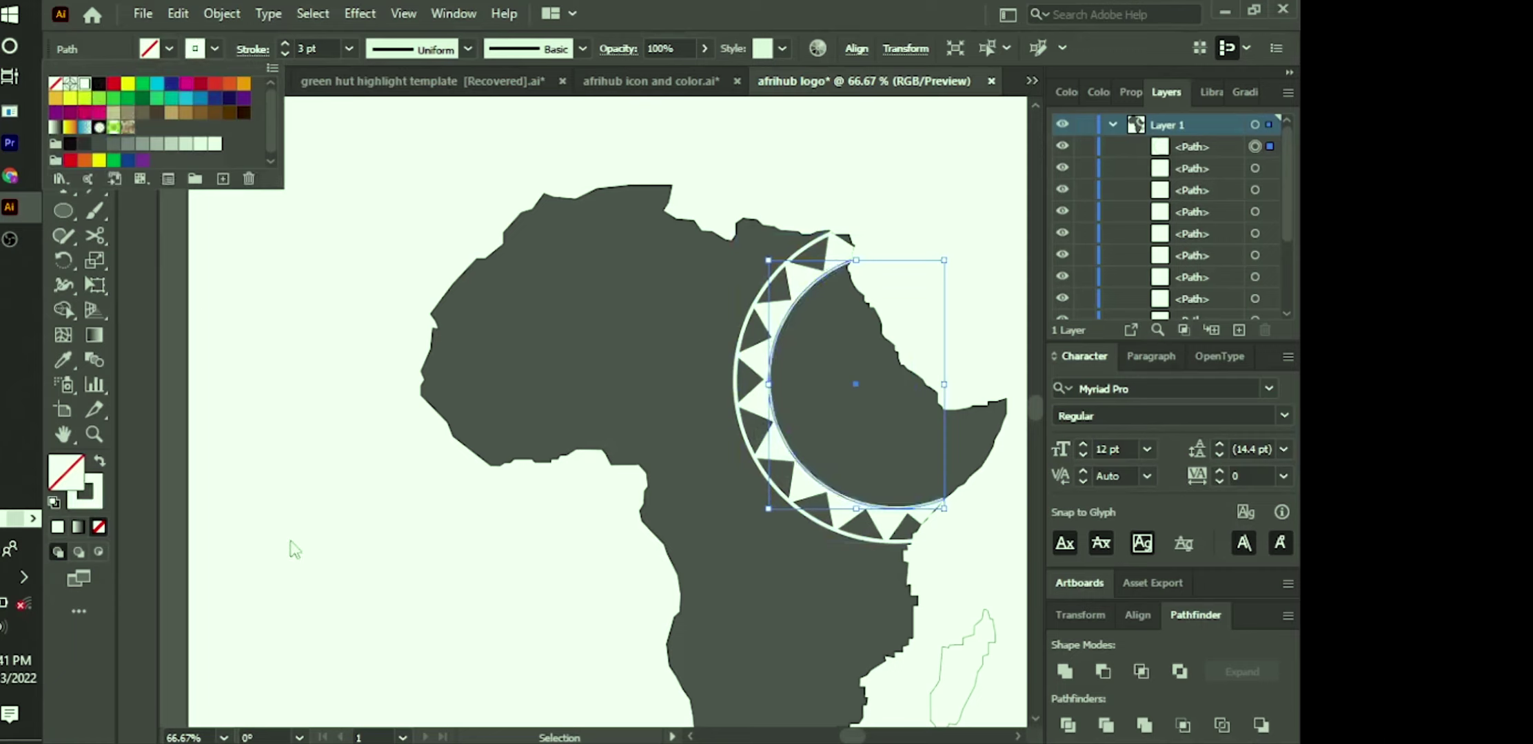
{"action": "left_click", "coordinate": [550, 601]}
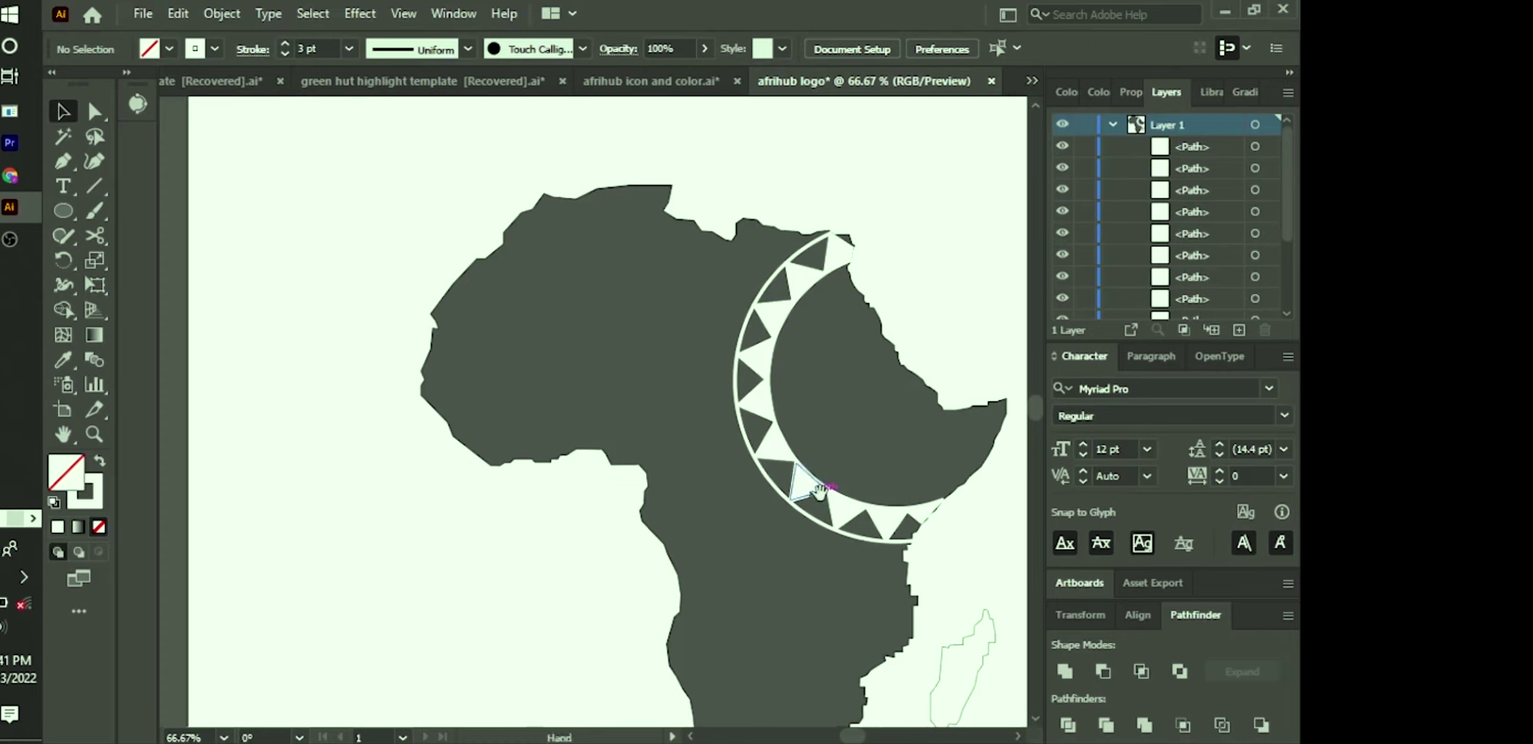
Step: Select all triangles and both arcs of the band and convert their strokes to filled shapes with Outline Stroke
{"action": "left_click_drag", "start_coordinate": [670, 506], "coordinate": [516, 499]}
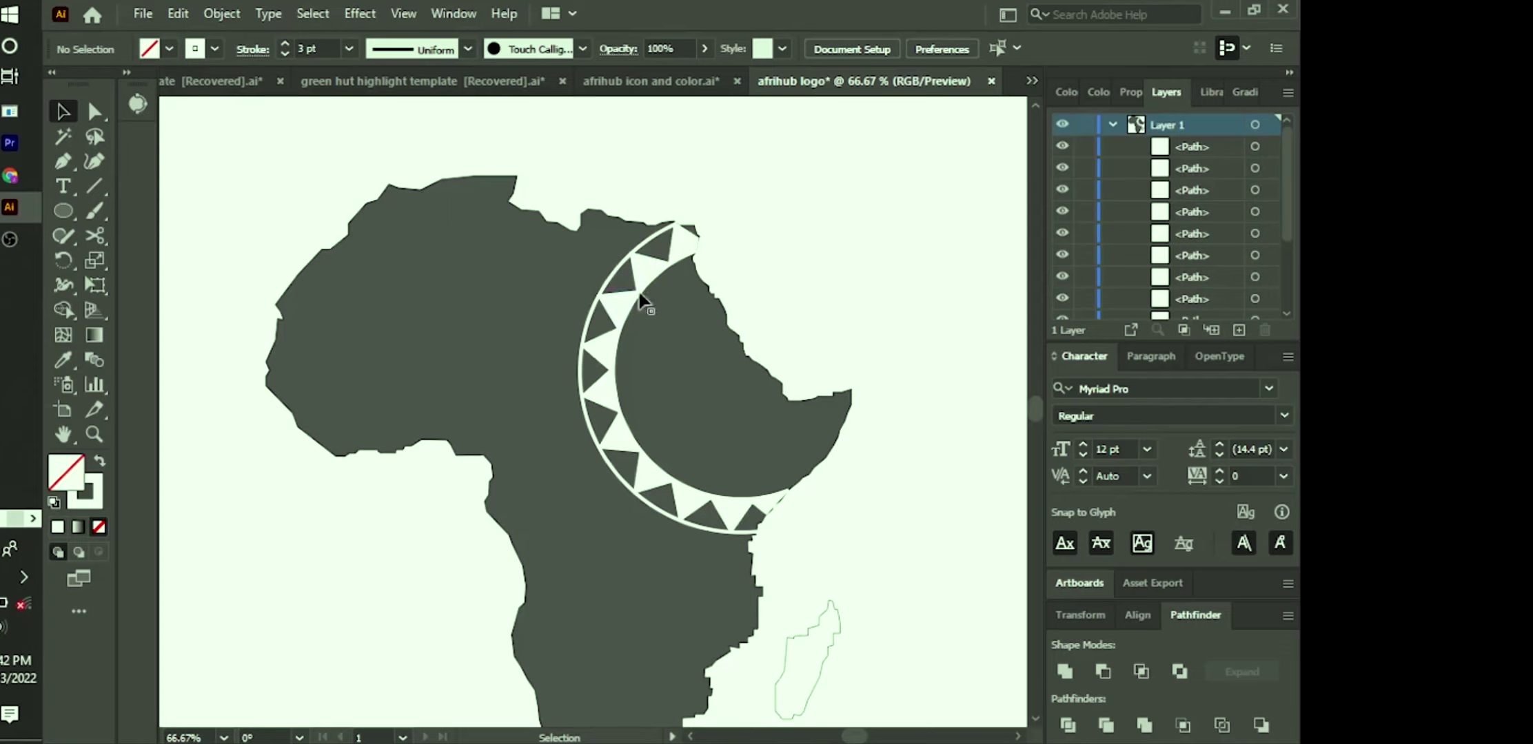
{"action": "left_click_drag", "start_coordinate": [648, 312], "coordinate": [555, 490]}
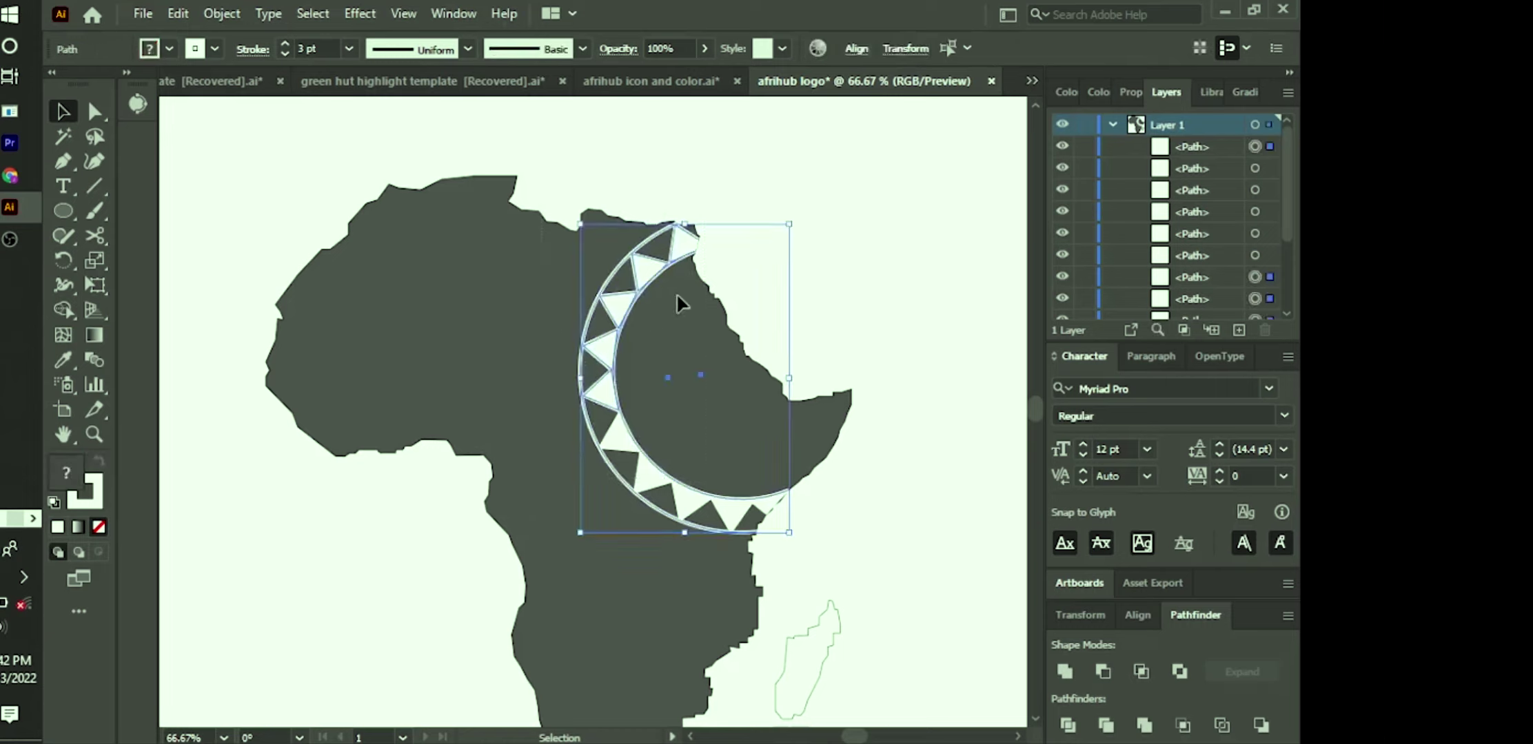
{"action": "left_click", "coordinate": [850, 312]}
{"action": "left_click_drag", "start_coordinate": [813, 190], "coordinate": [575, 540]}
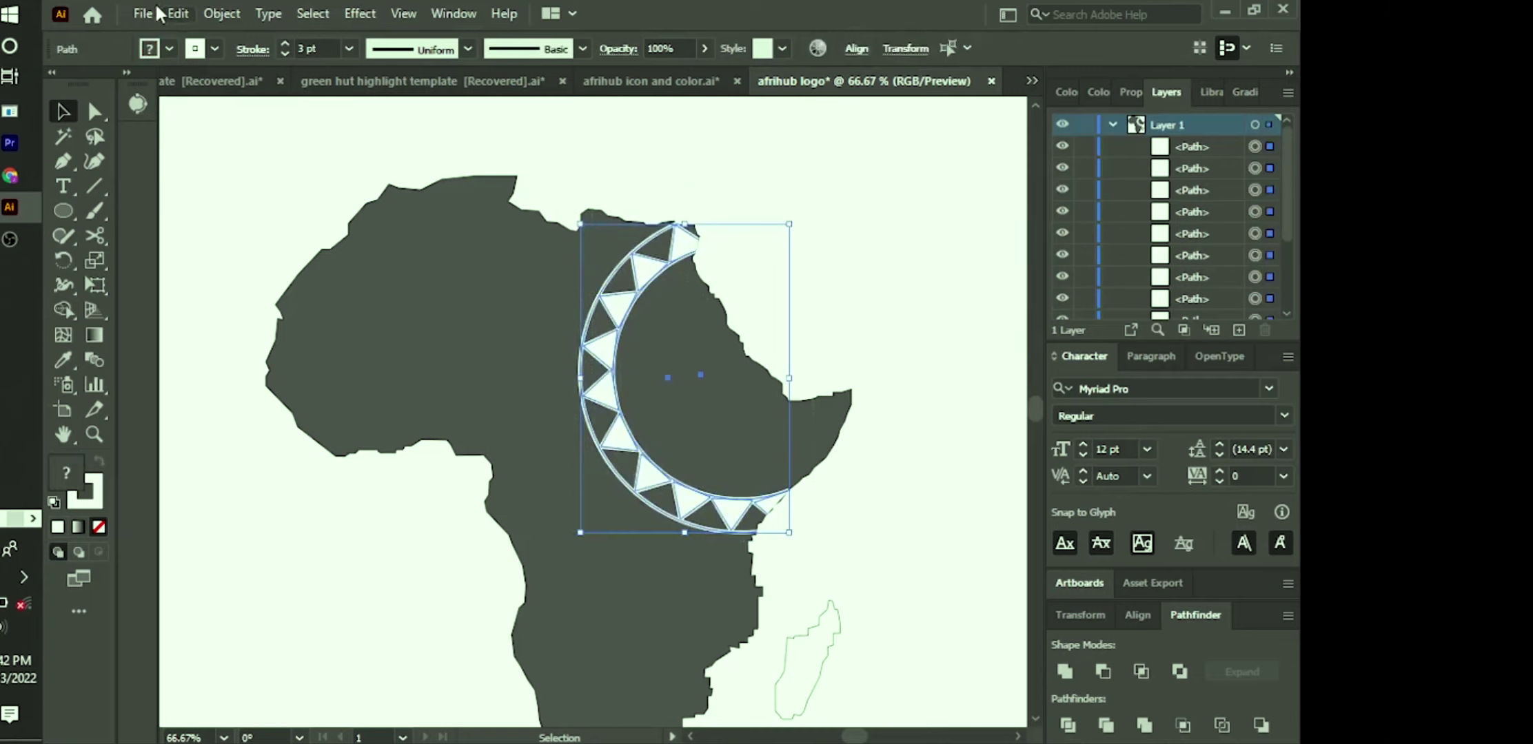
{"action": "left_click", "coordinate": [219, 15]}
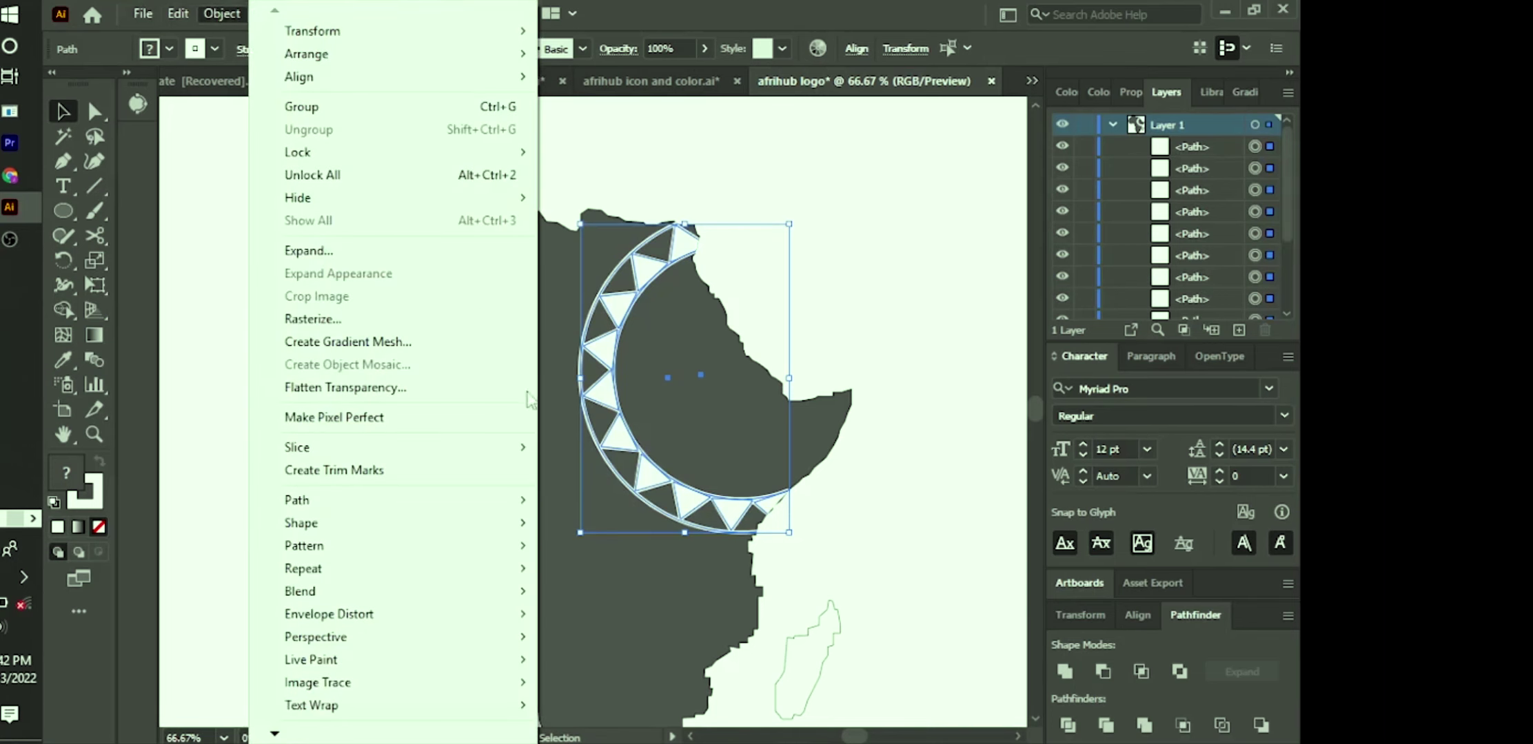
{"action": "mouse_move", "coordinate": [522, 501]}
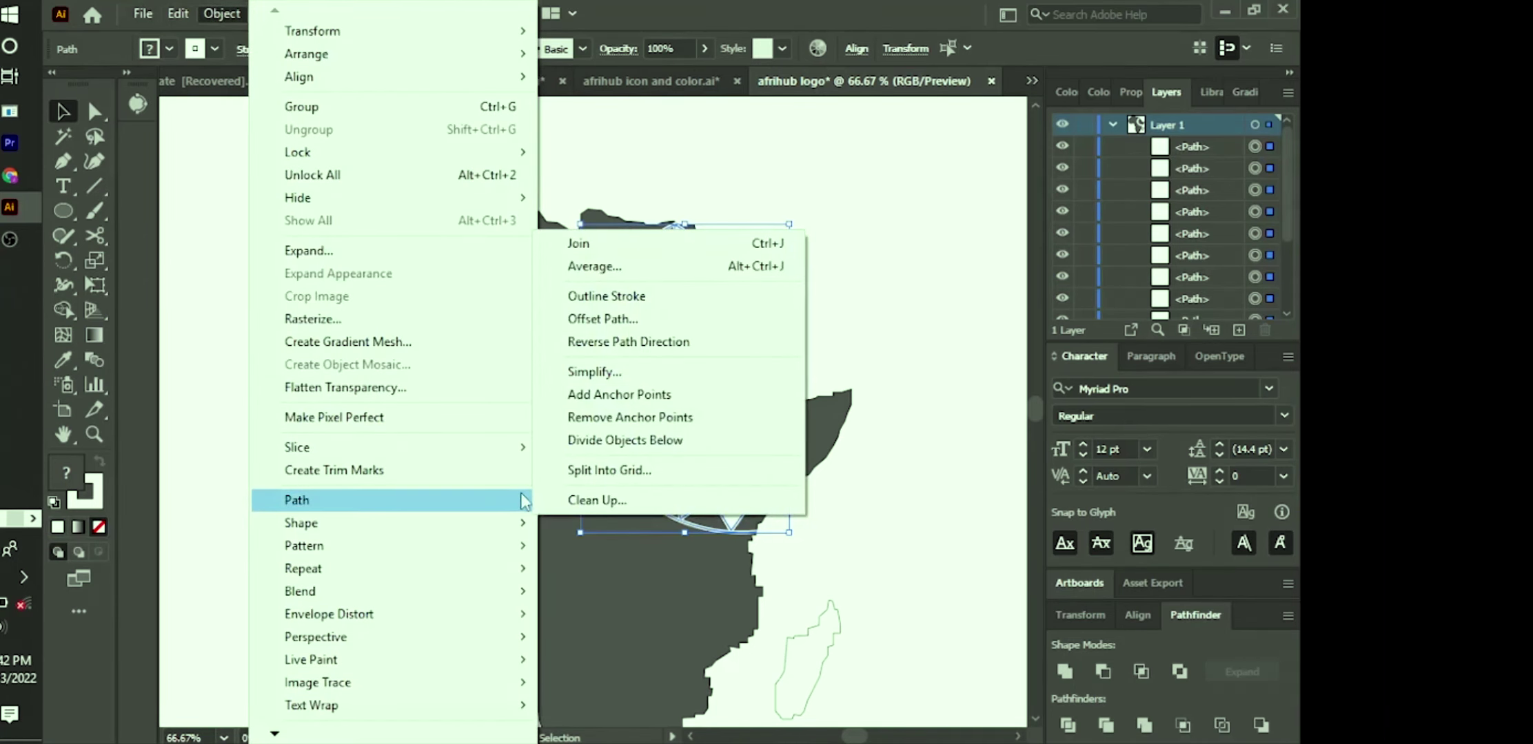
{"action": "left_click", "coordinate": [652, 311]}
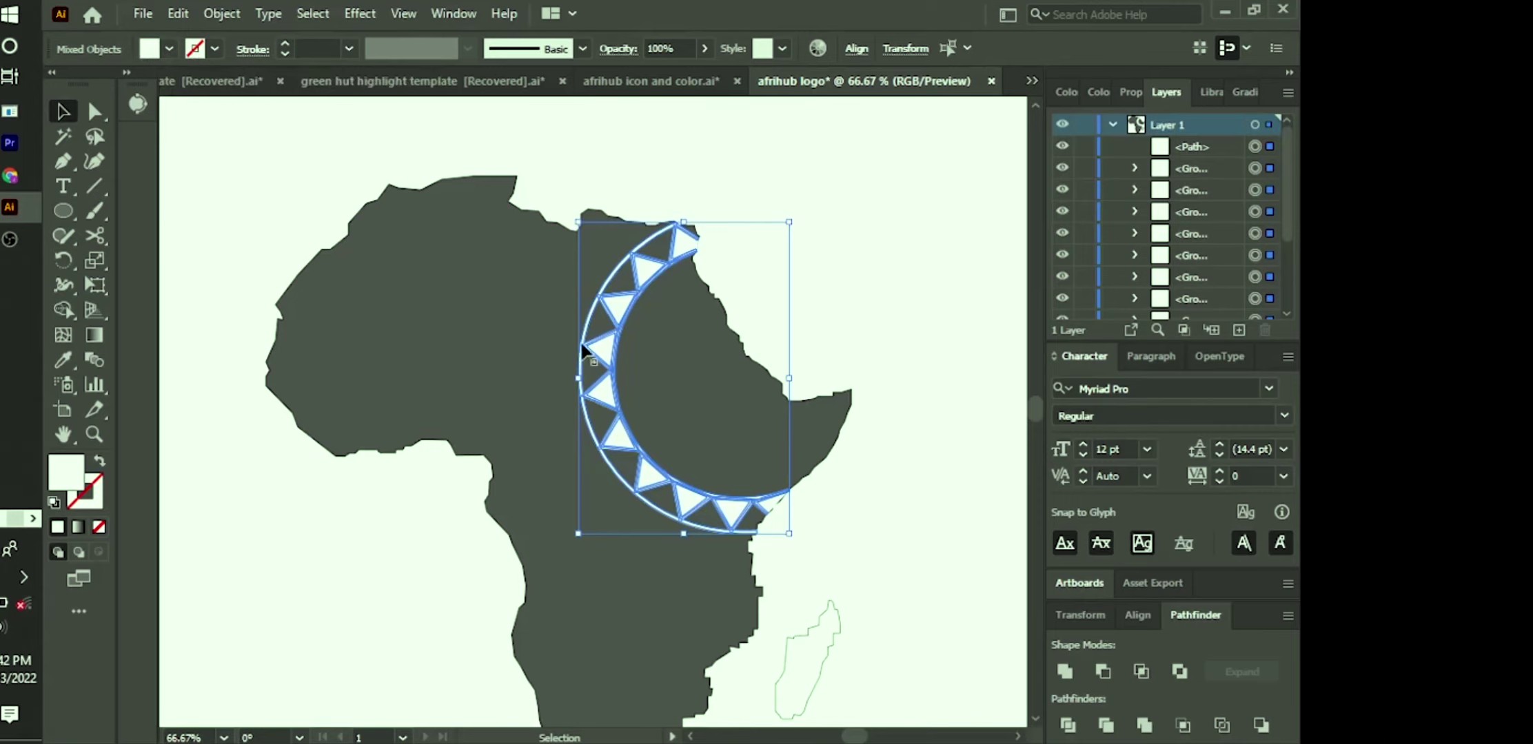
{"action": "left_click", "coordinate": [461, 265]}
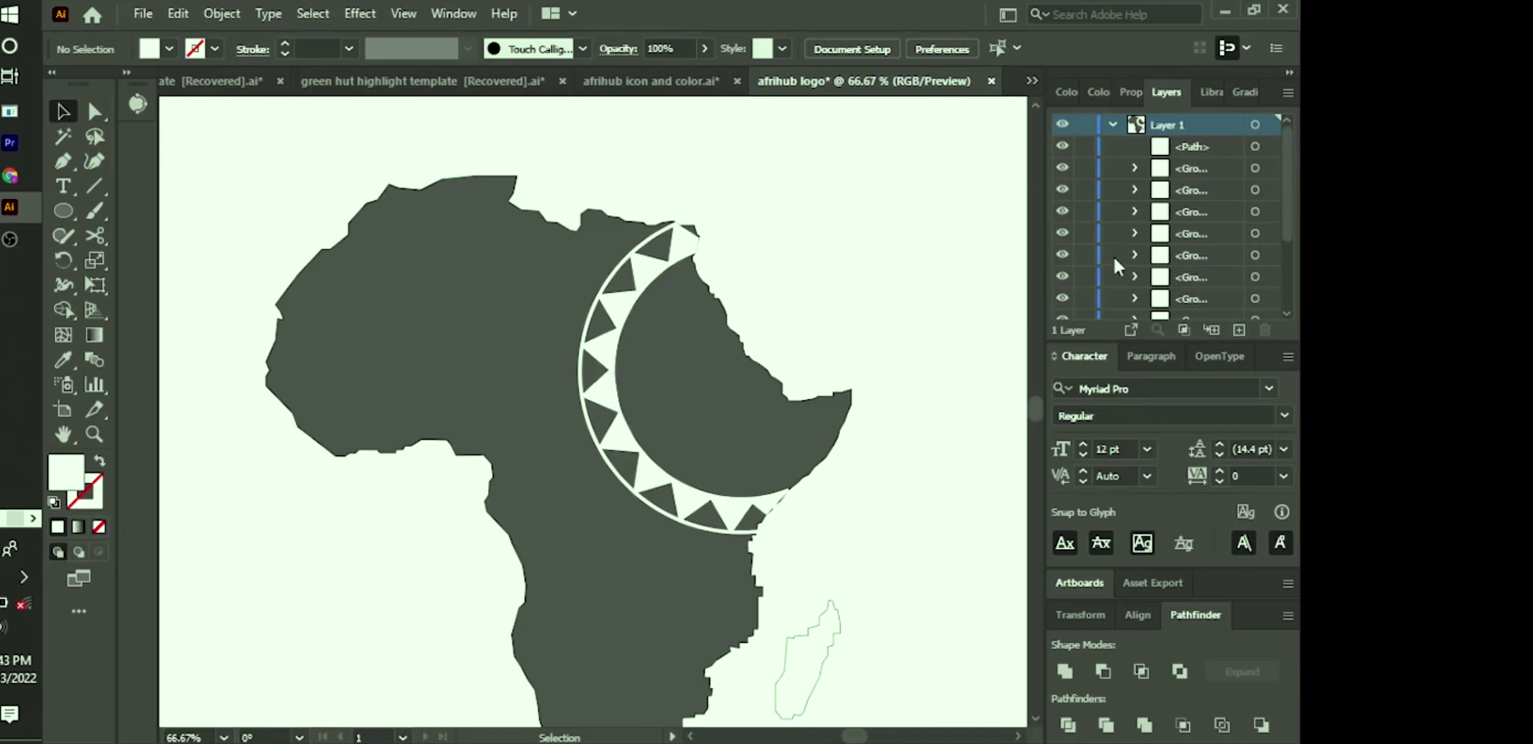
Step: Unlock the path of the Africa map
{"action": "scroll", "coordinate": [1112, 255], "scroll_direction": "down", "scroll_amount": 1}
{"action": "scroll", "coordinate": [1105, 253], "scroll_direction": "up", "scroll_amount": 1}
{"action": "scroll", "coordinate": [1080, 259], "scroll_direction": "down", "scroll_amount": 2}
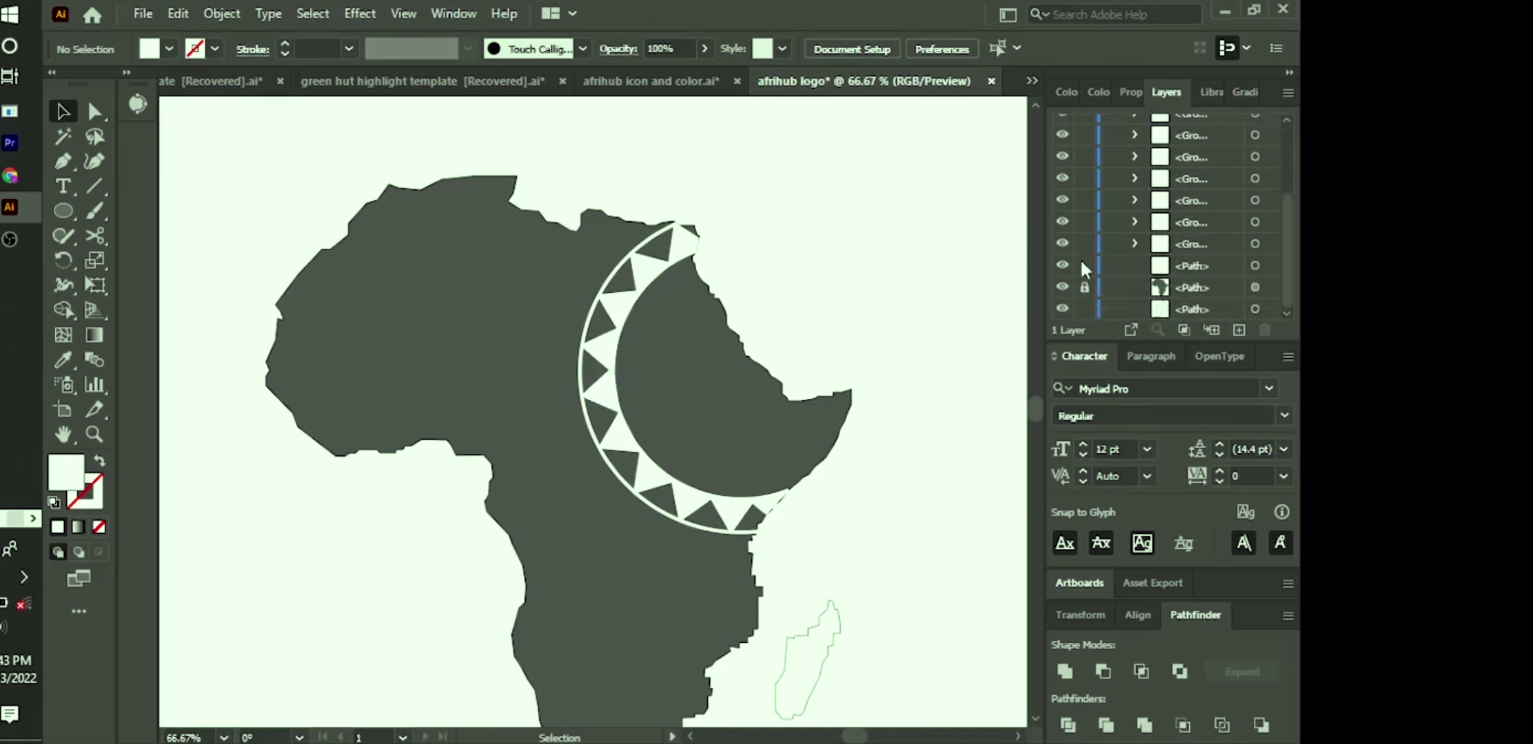
{"action": "left_click", "coordinate": [1084, 287]}
{"action": "key", "text": "ctrl+a"}
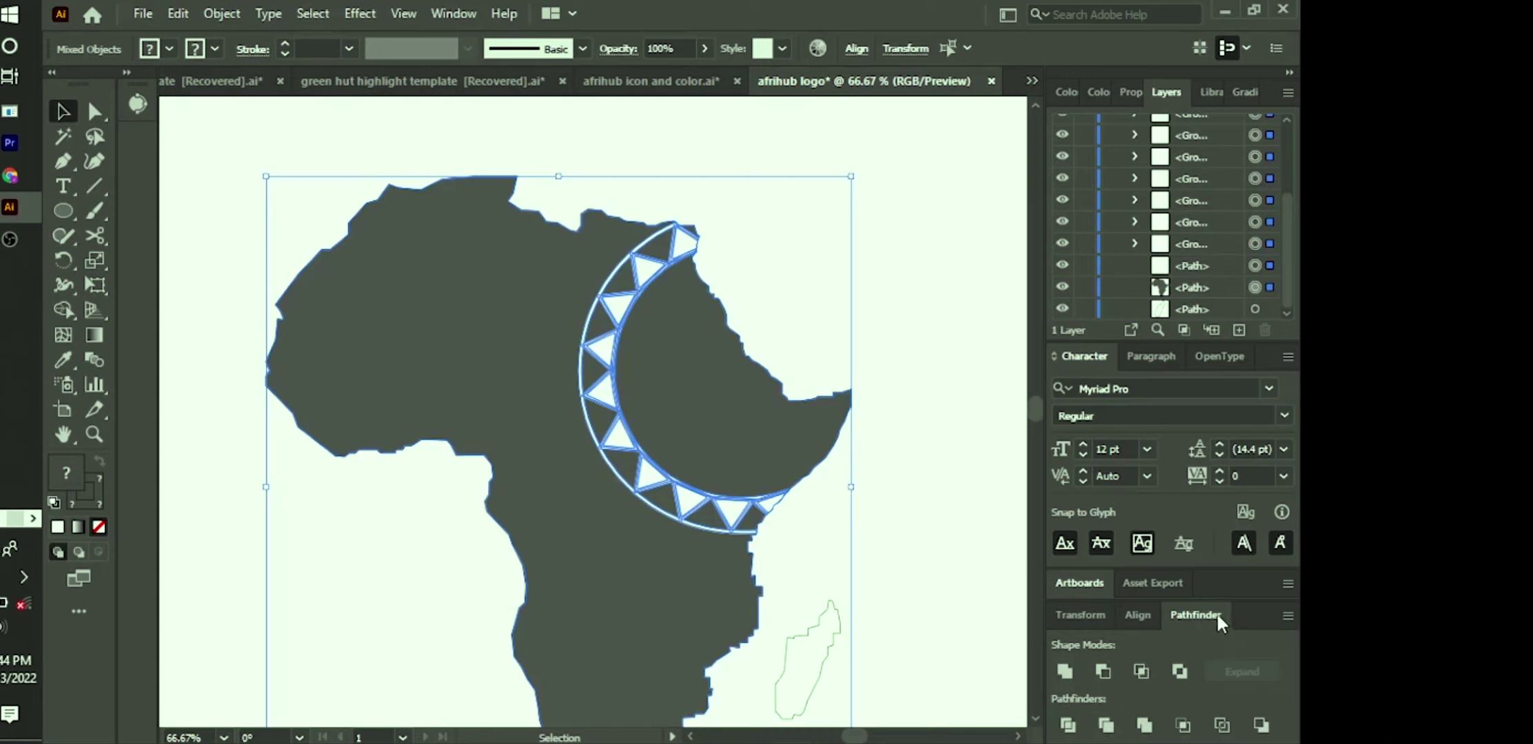
{"action": "left_click", "coordinate": [465, 21]}
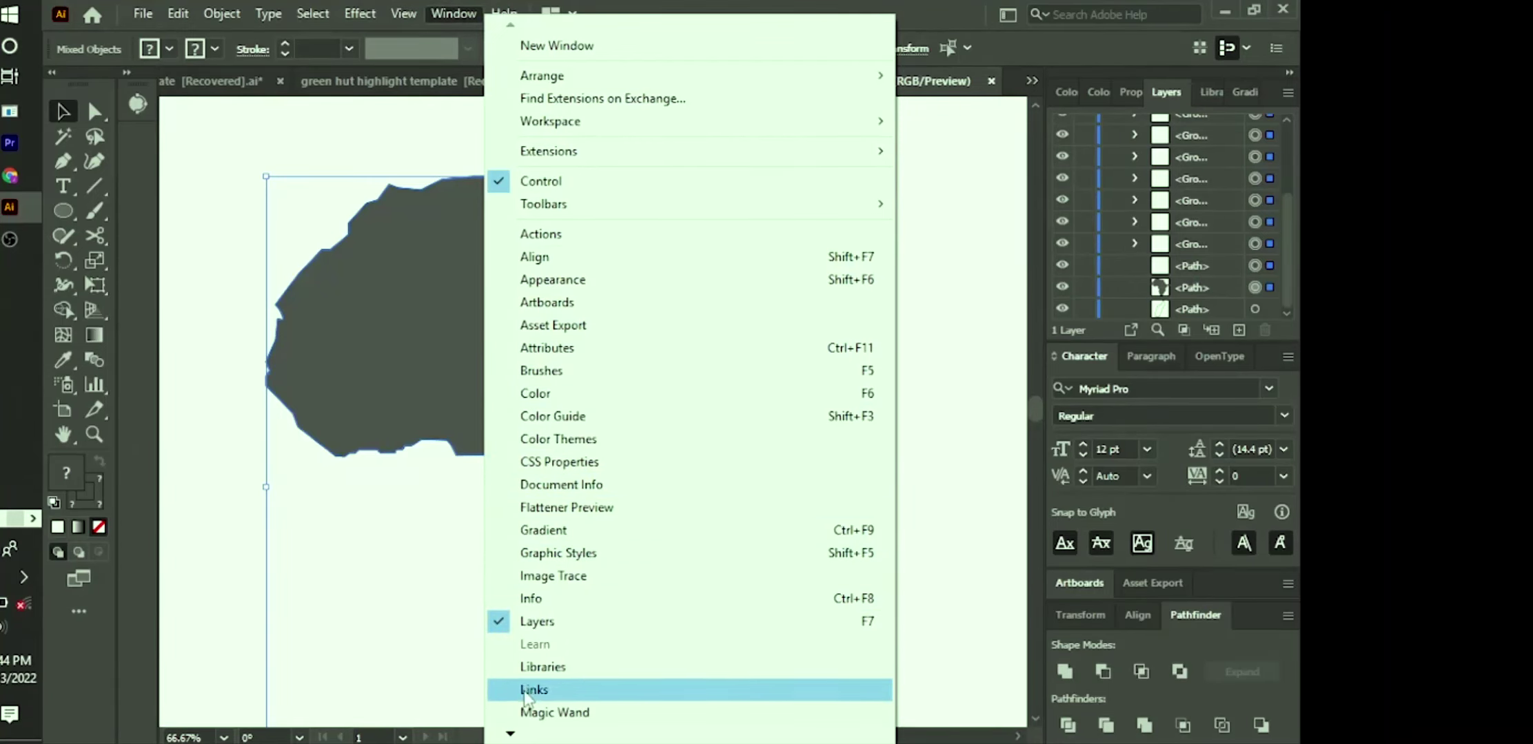
{"action": "mouse_move", "coordinate": [510, 735]}
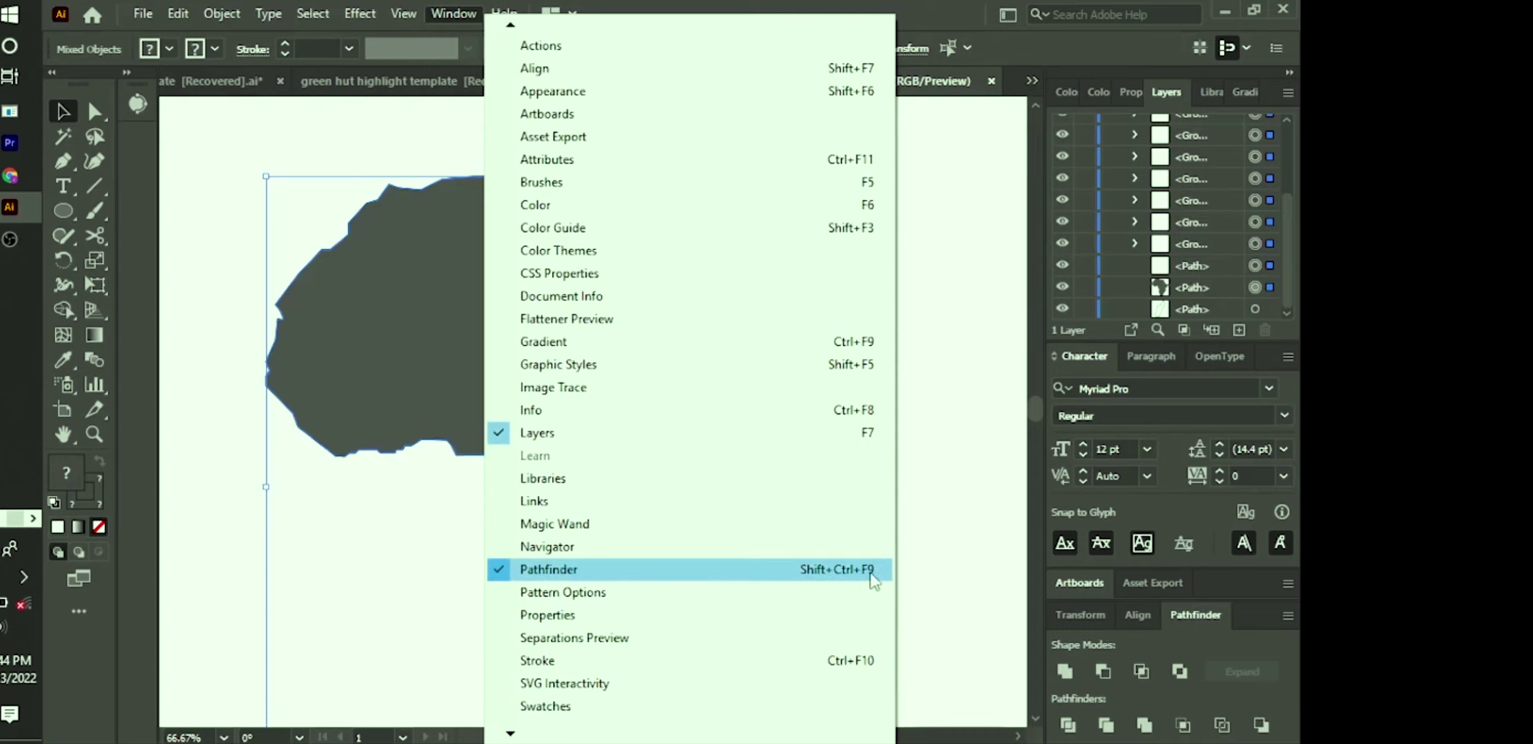
{"action": "left_click", "coordinate": [942, 587]}
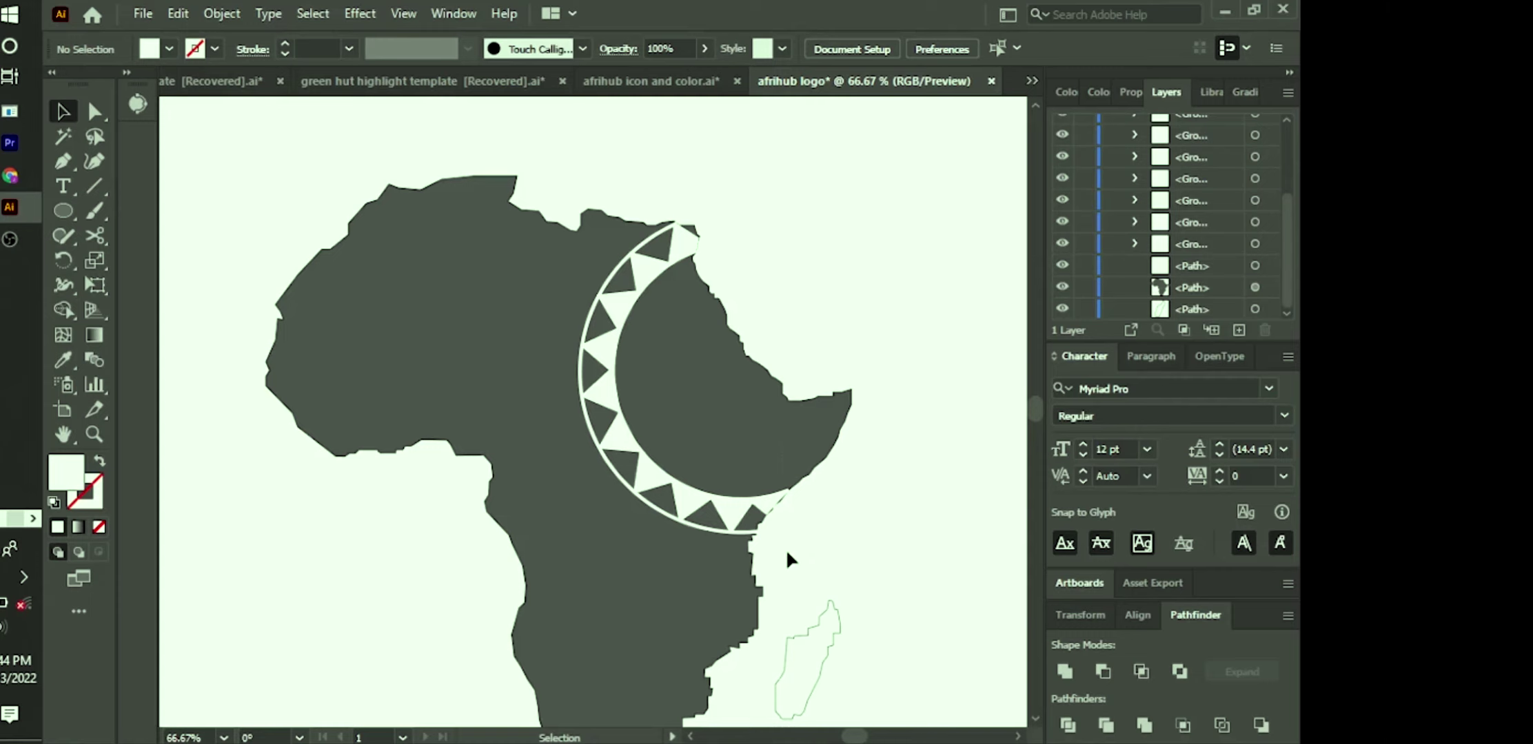
{"action": "left_click_drag", "start_coordinate": [677, 261], "coordinate": [564, 261]}
{"action": "key", "text": "a"}
{"action": "key", "text": "ctrl+z"}
{"action": "key", "text": "v"}
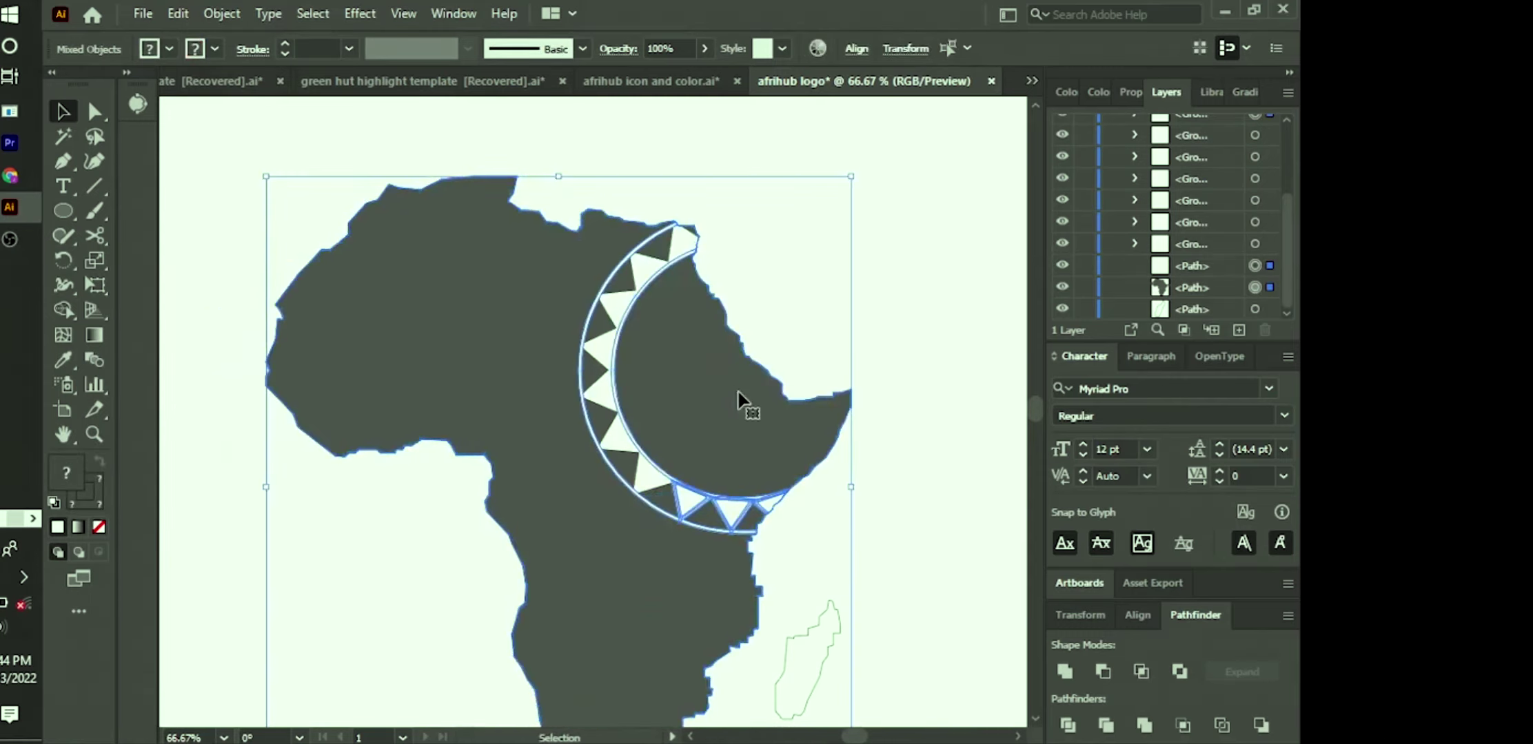
{"action": "left_click", "coordinate": [956, 583]}
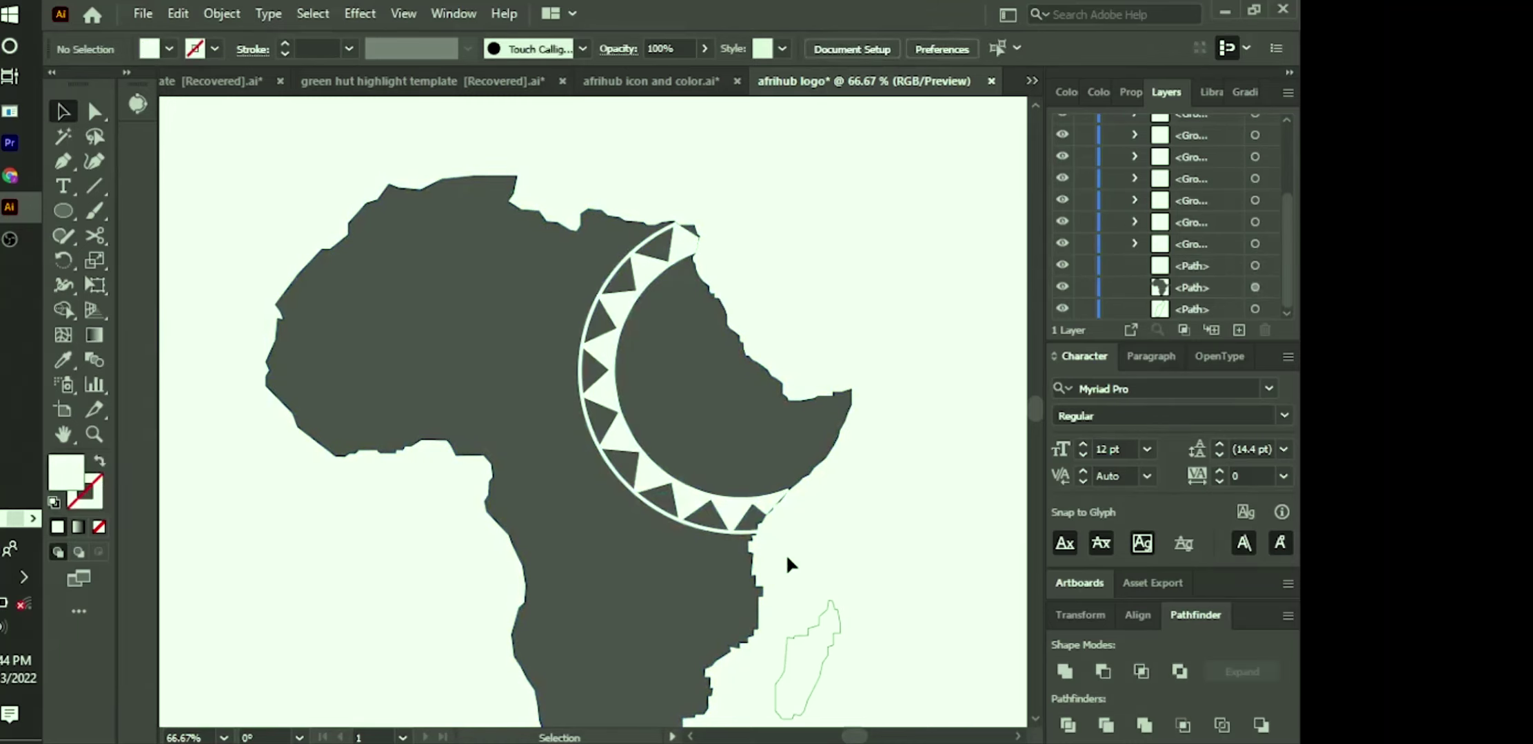
Step: Select the band together with the Africa map, cut it out with Minus Front, and shift the resulting group slightly up and left
{"action": "left_click_drag", "start_coordinate": [815, 584], "coordinate": [749, 319]}
{"action": "left_click_drag", "start_coordinate": [521, 183], "coordinate": [524, 184]}
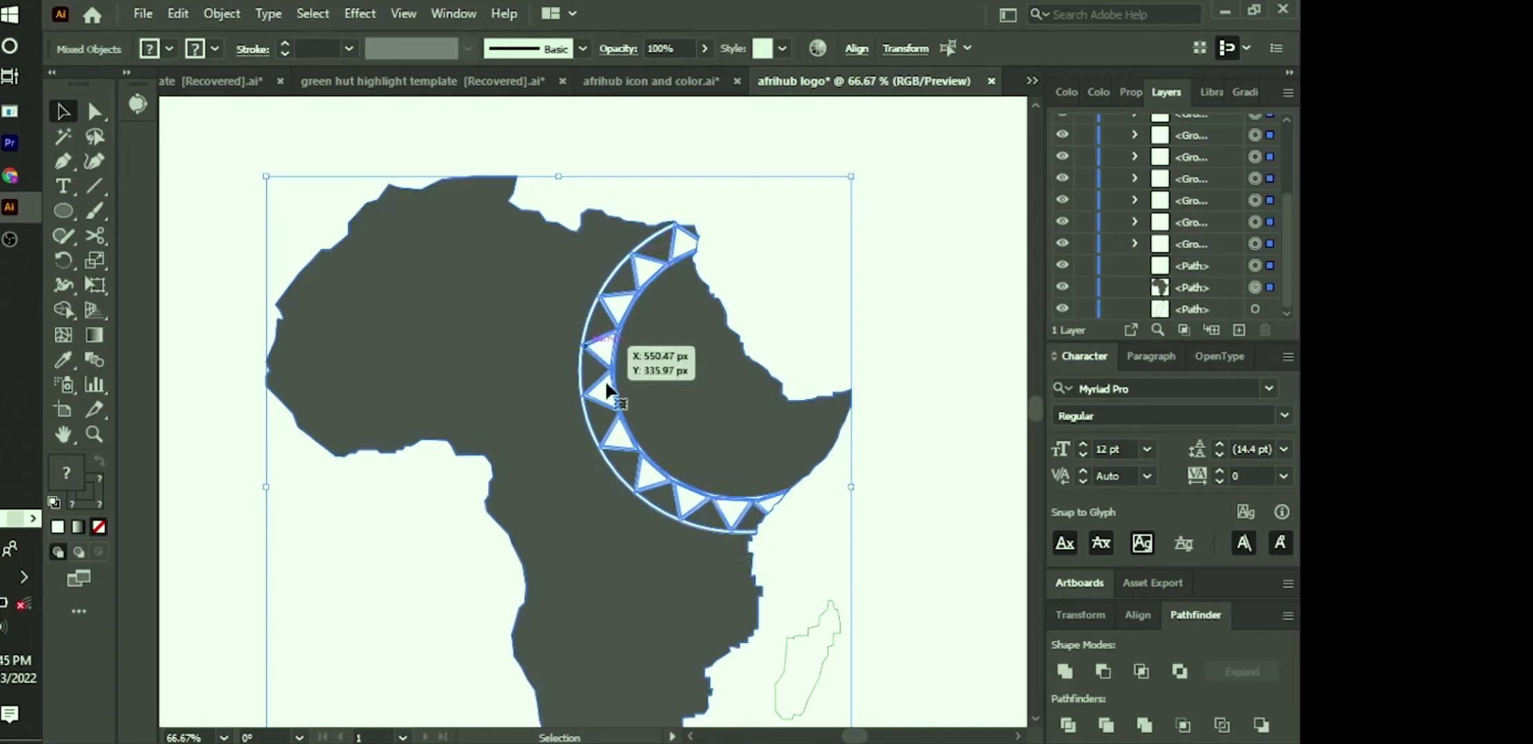
{"action": "left_click", "coordinate": [1103, 672]}
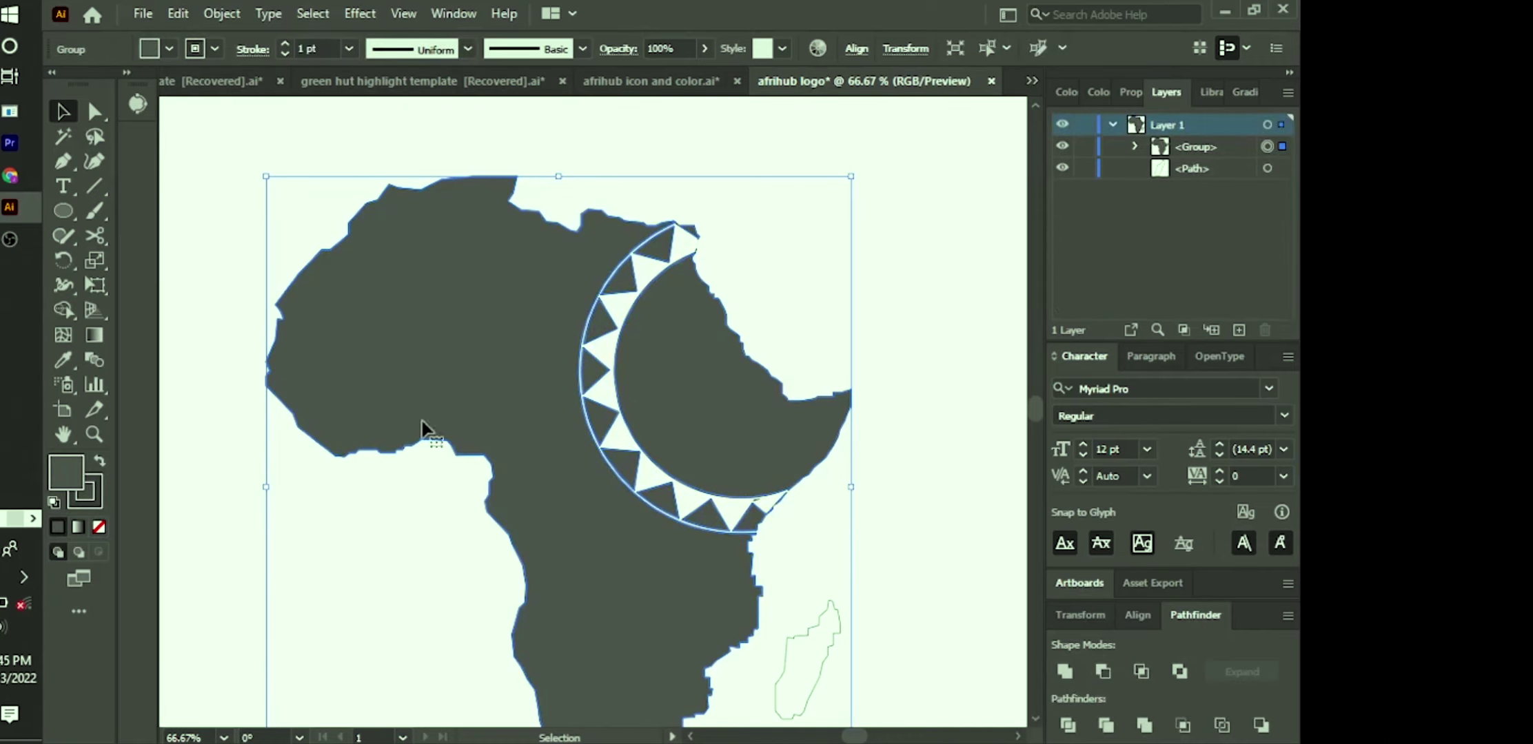
{"action": "left_click", "coordinate": [221, 251]}
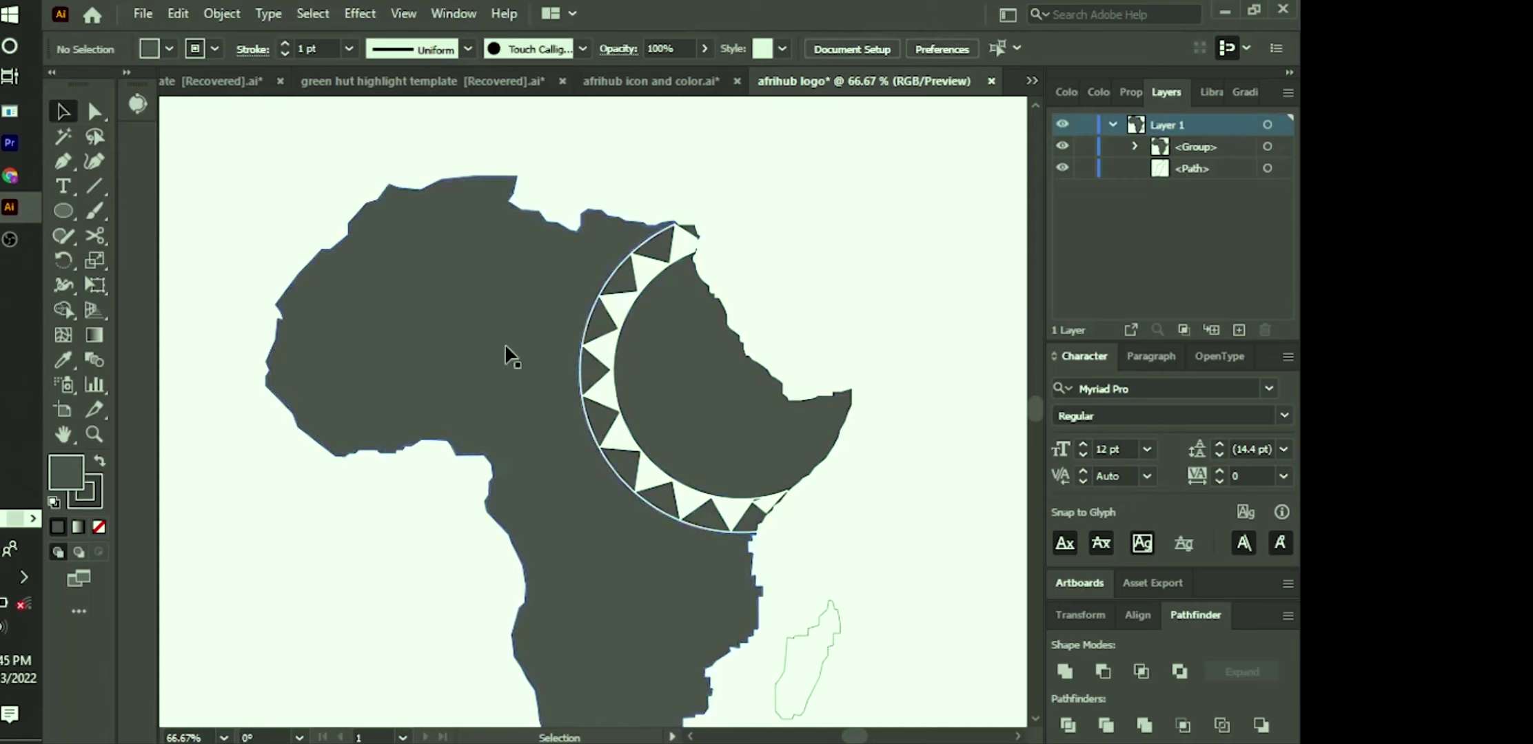
{"action": "left_click_drag", "start_coordinate": [510, 351], "coordinate": [495, 312]}
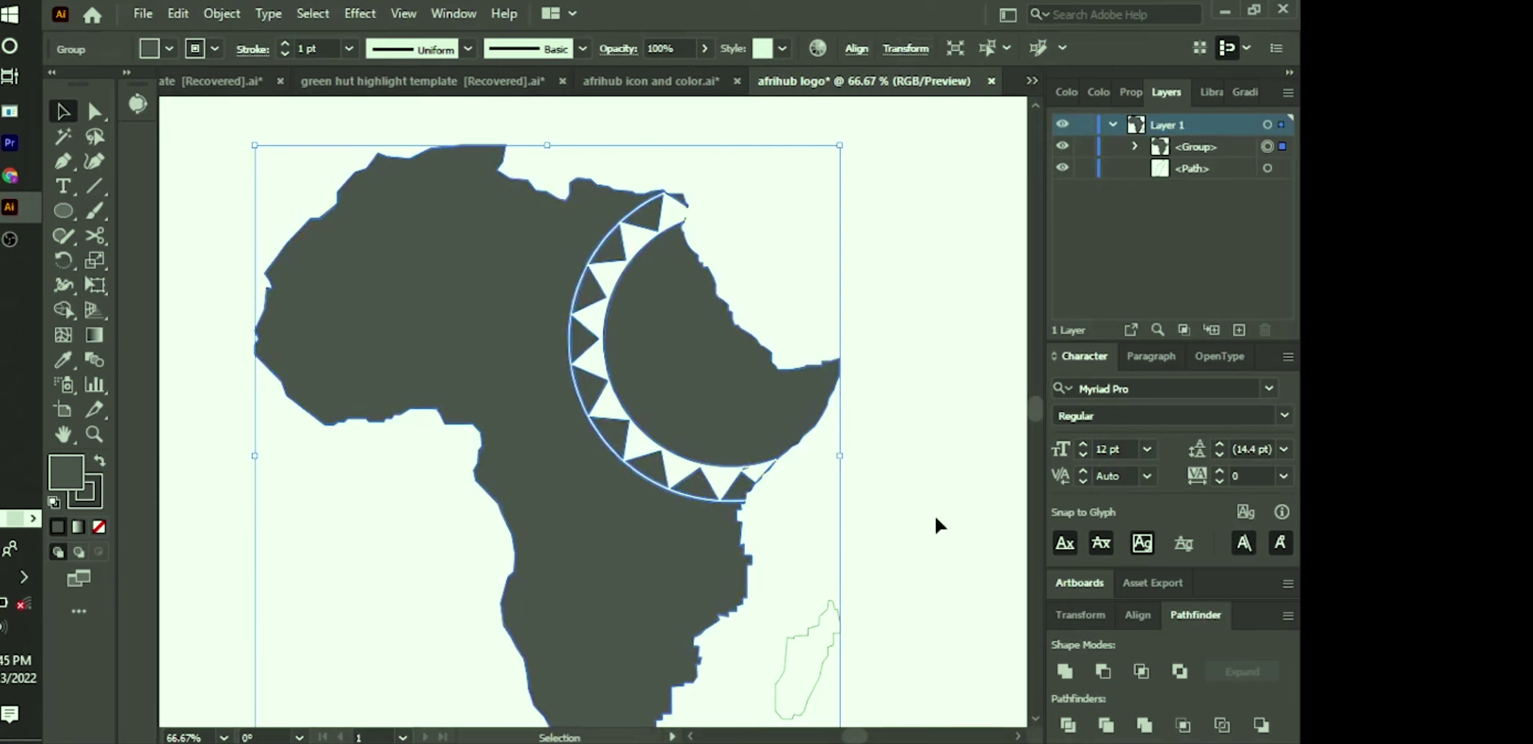
{"action": "key", "text": "ctrl"}
{"action": "key", "text": "ctrl"}
{"action": "left_click", "coordinate": [63, 211]}
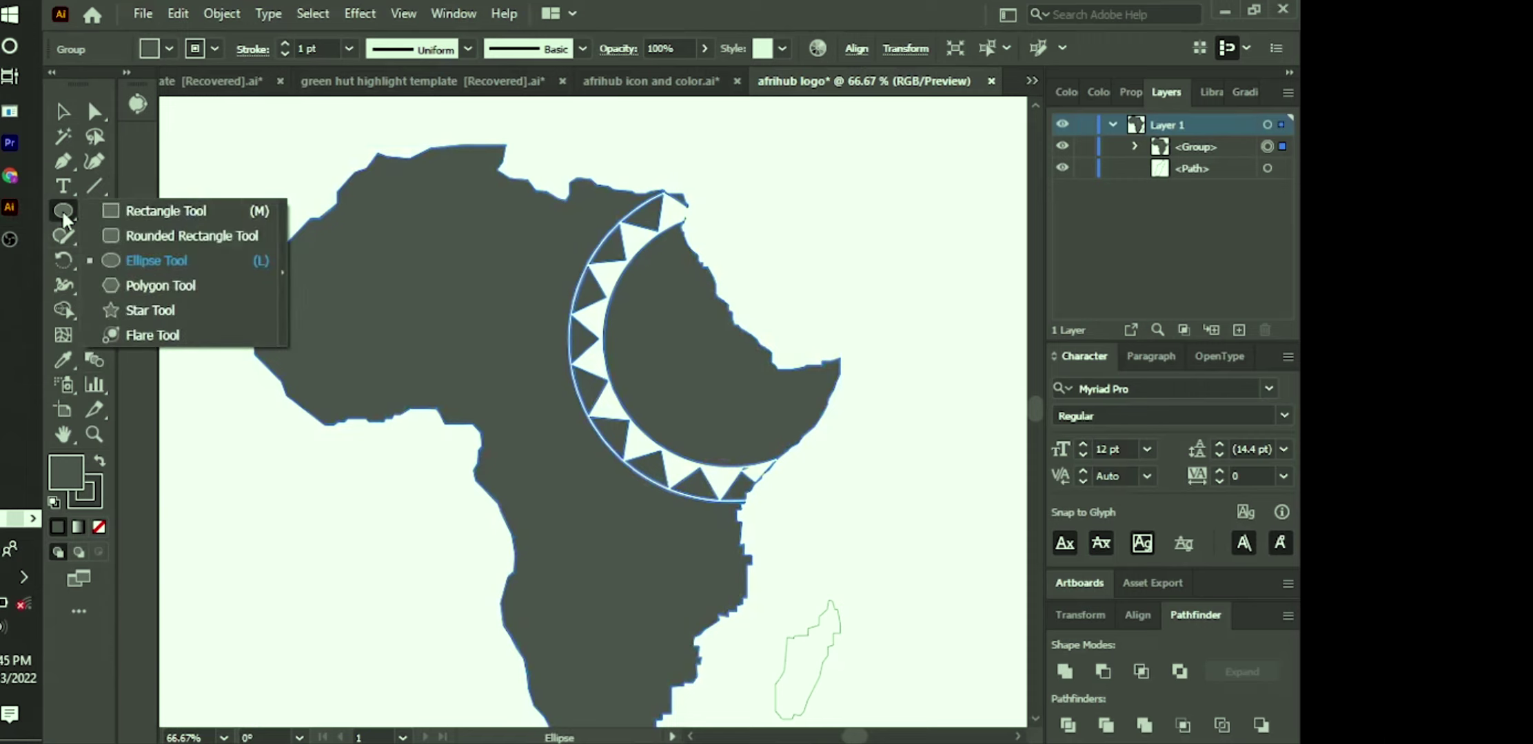
{"action": "key", "text": "m"}
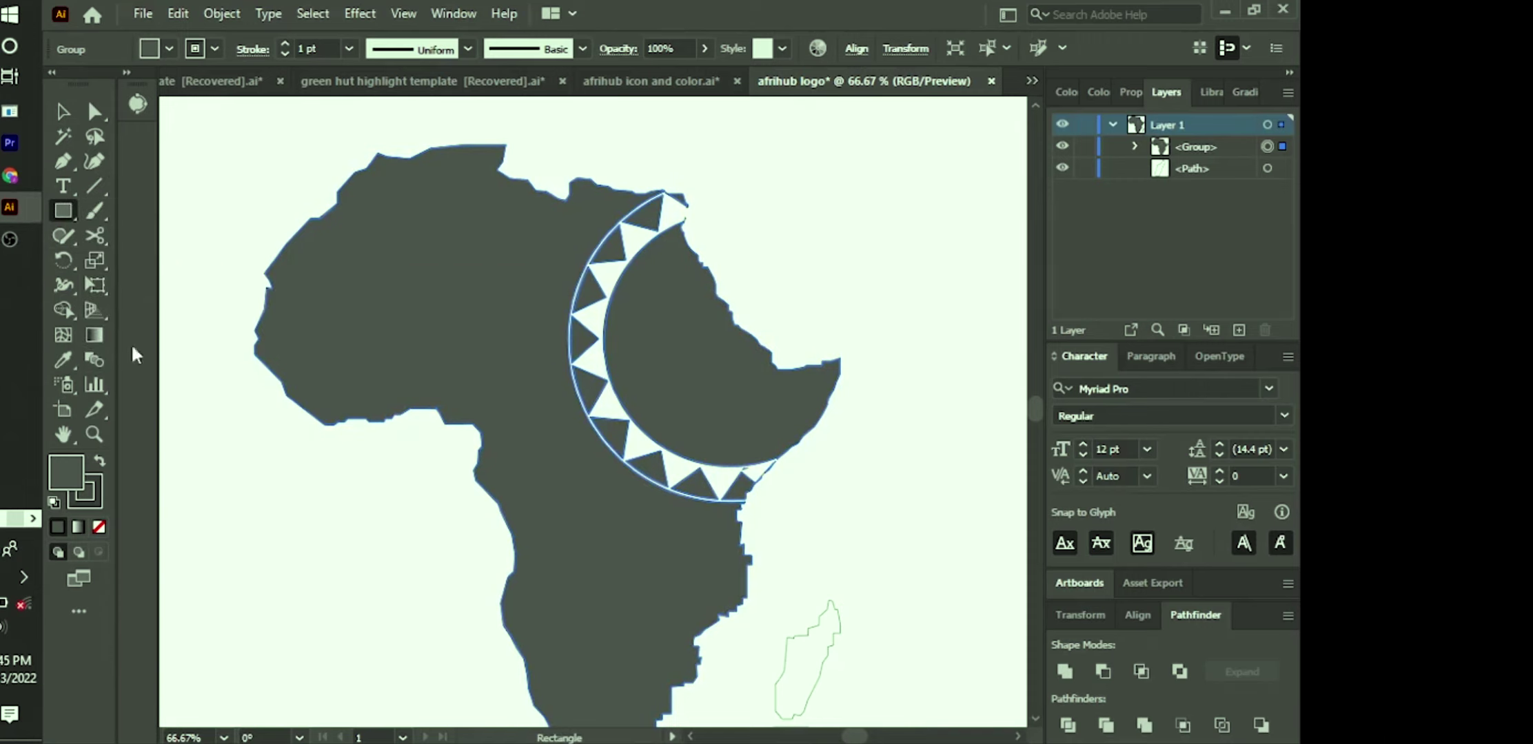
{"action": "double_click", "coordinate": [69, 472]}
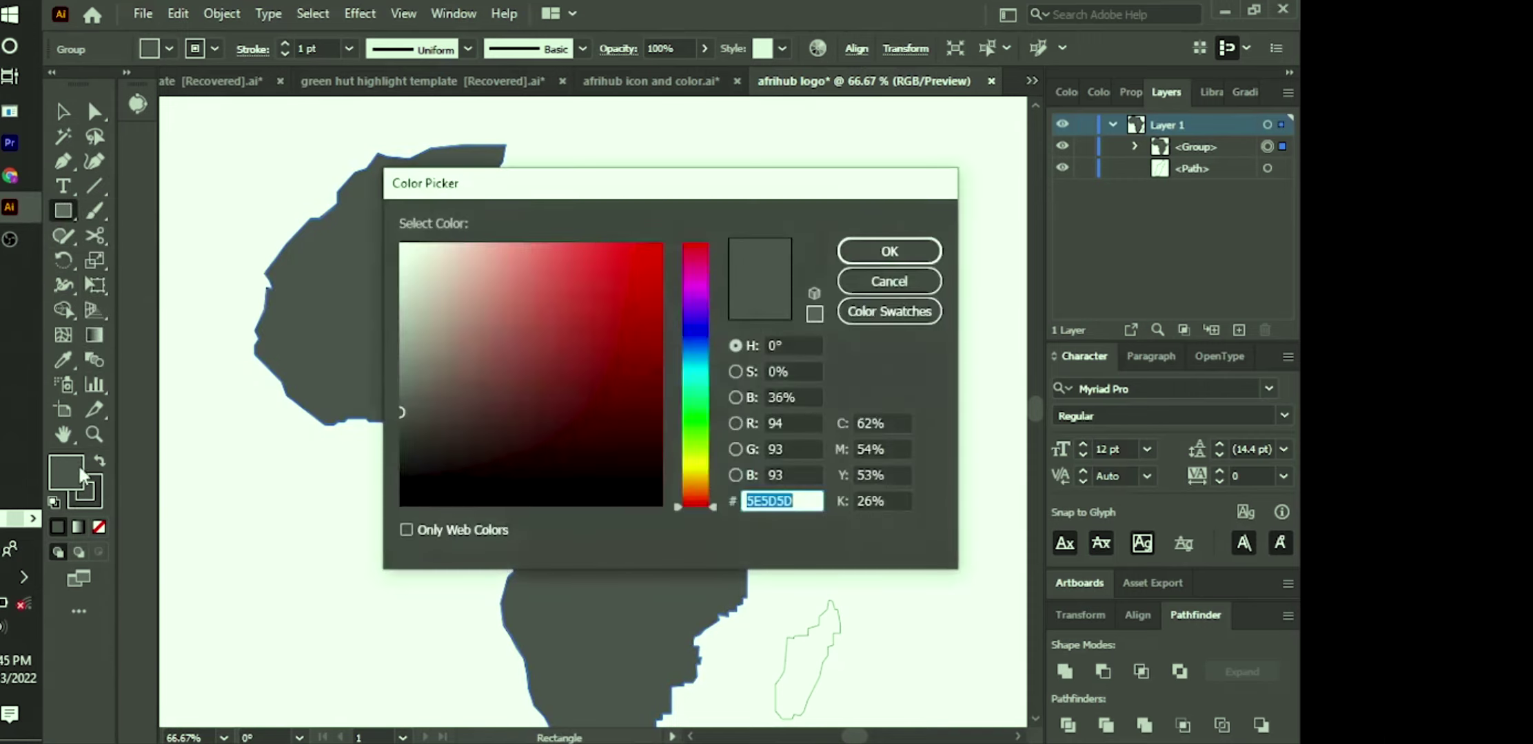
{"action": "mouse_move", "coordinate": [584, 345]}
{"action": "left_mouse_down"}
{"action": "mouse_move", "coordinate": [654, 283]}
{"action": "mouse_move", "coordinate": [694, 219]}
{"action": "left_mouse_up"}
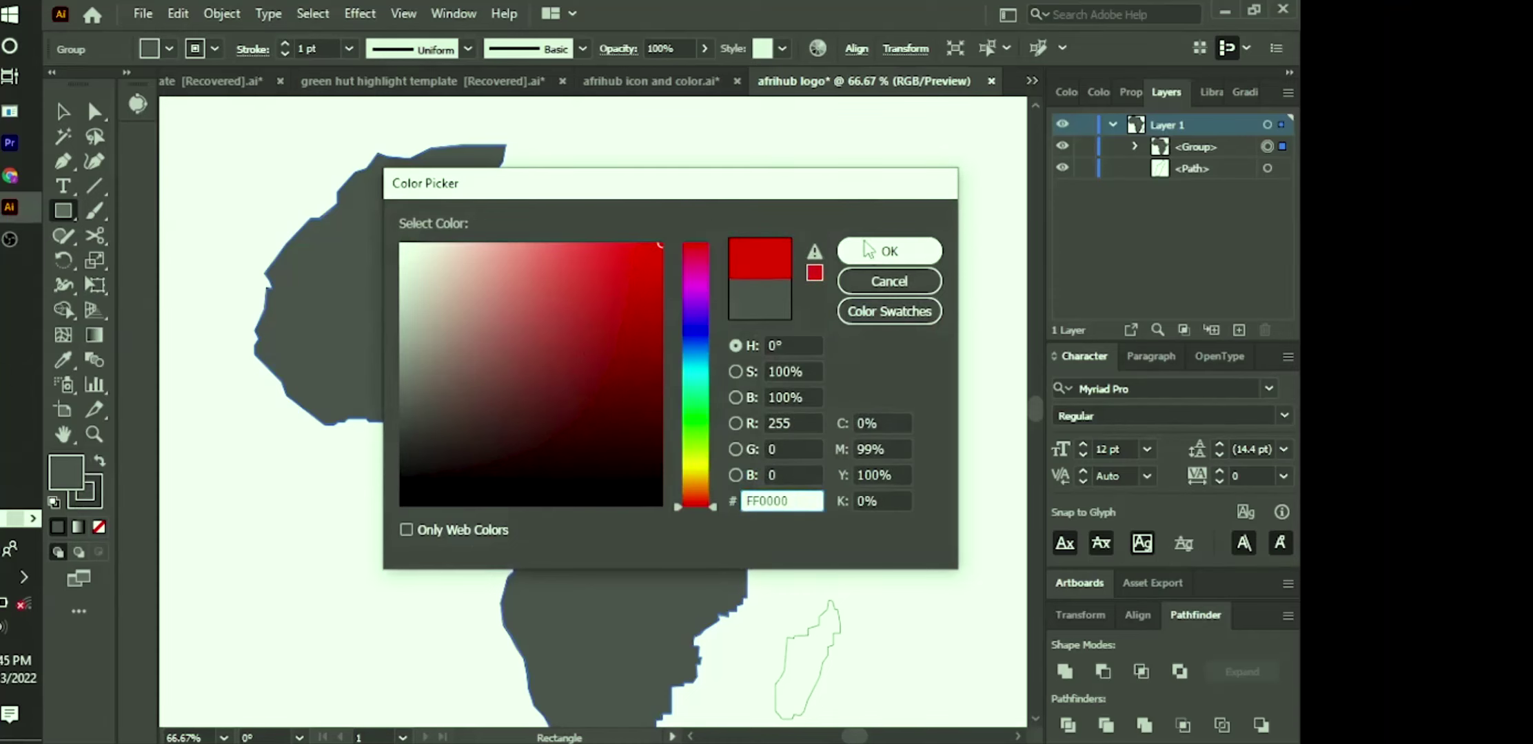
{"action": "left_click", "coordinate": [888, 251]}
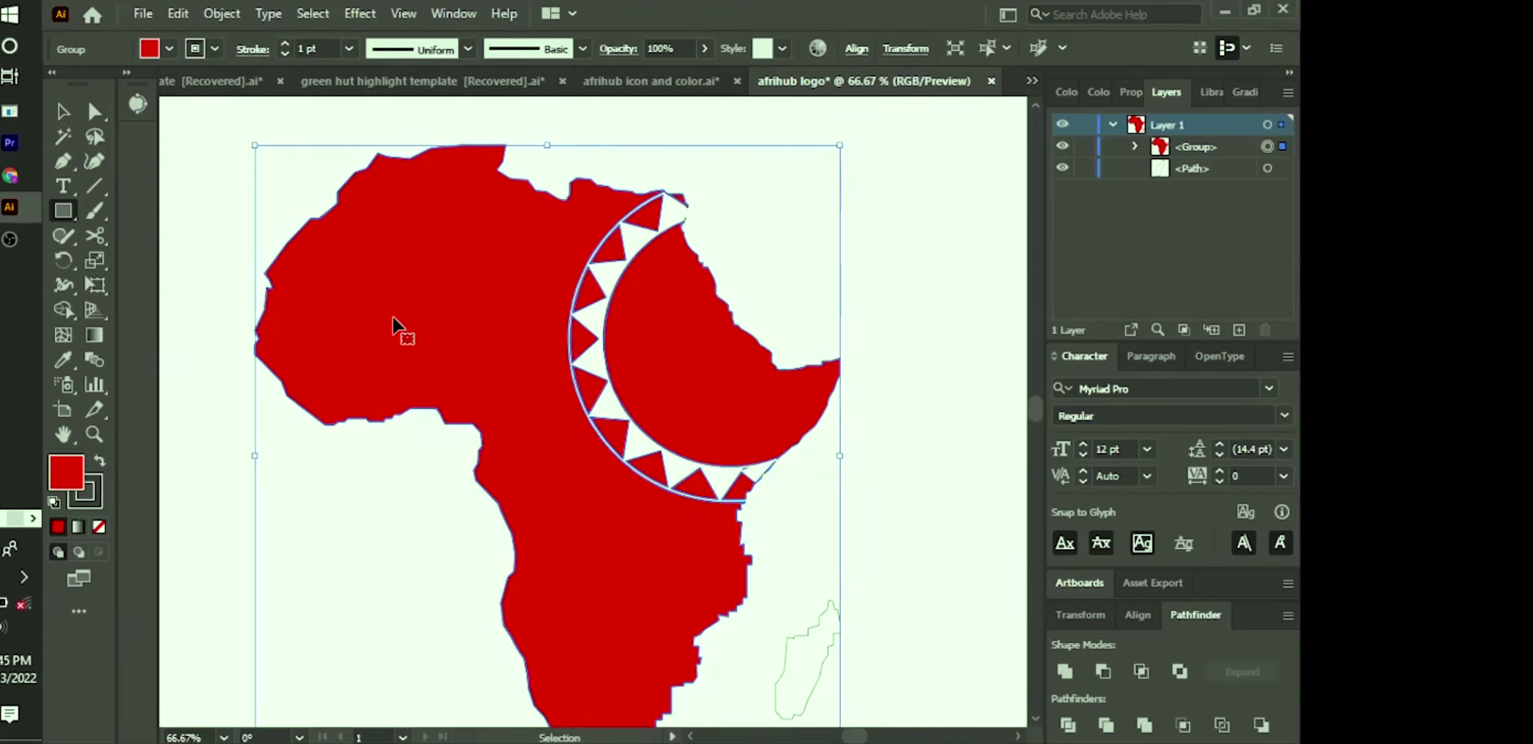
{"action": "key", "text": "ctrl+z"}
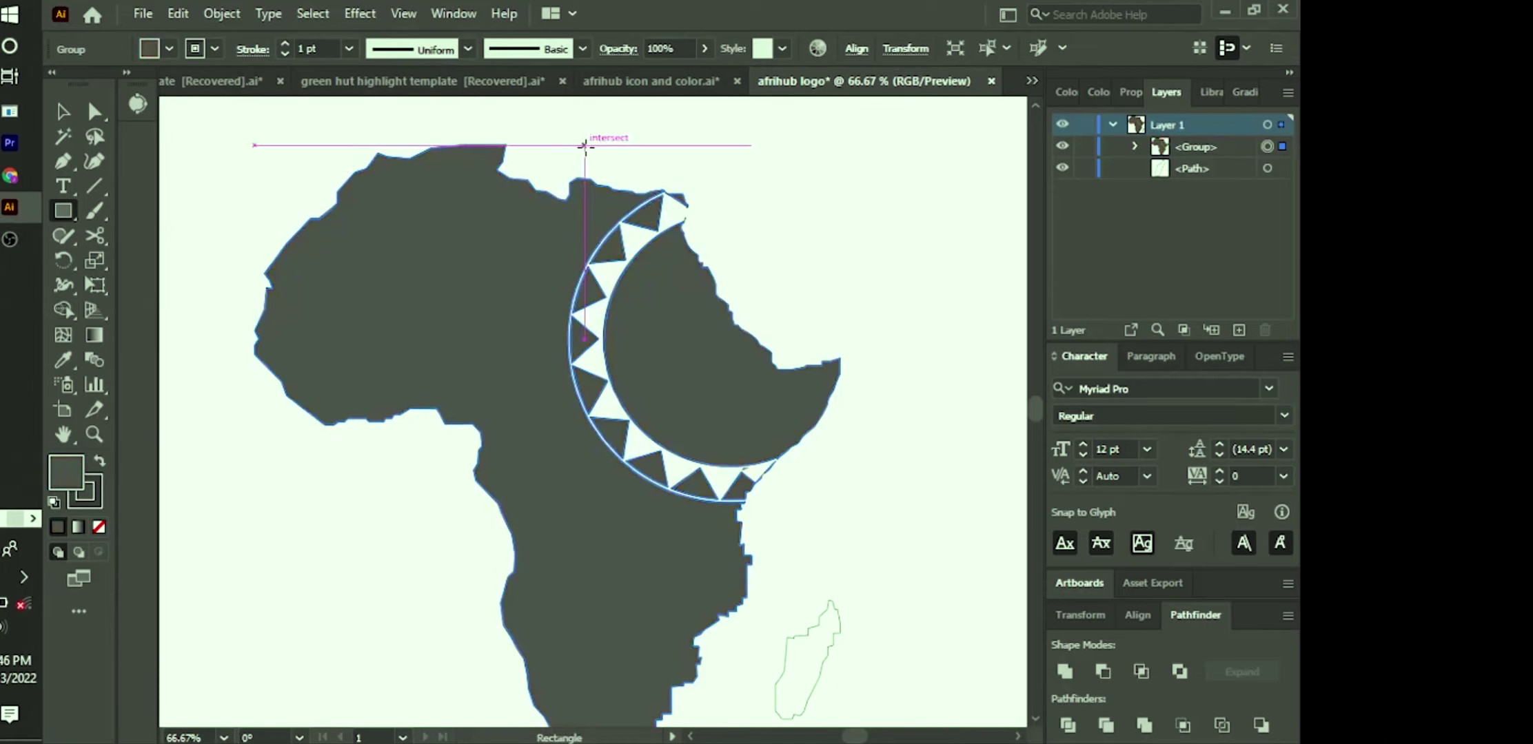
Step: Draw a large rectangle over the map's north-eastern part, shift it slightly towards the west, and send it to the back
{"action": "left_click_drag", "start_coordinate": [572, 132], "coordinate": [971, 583]}
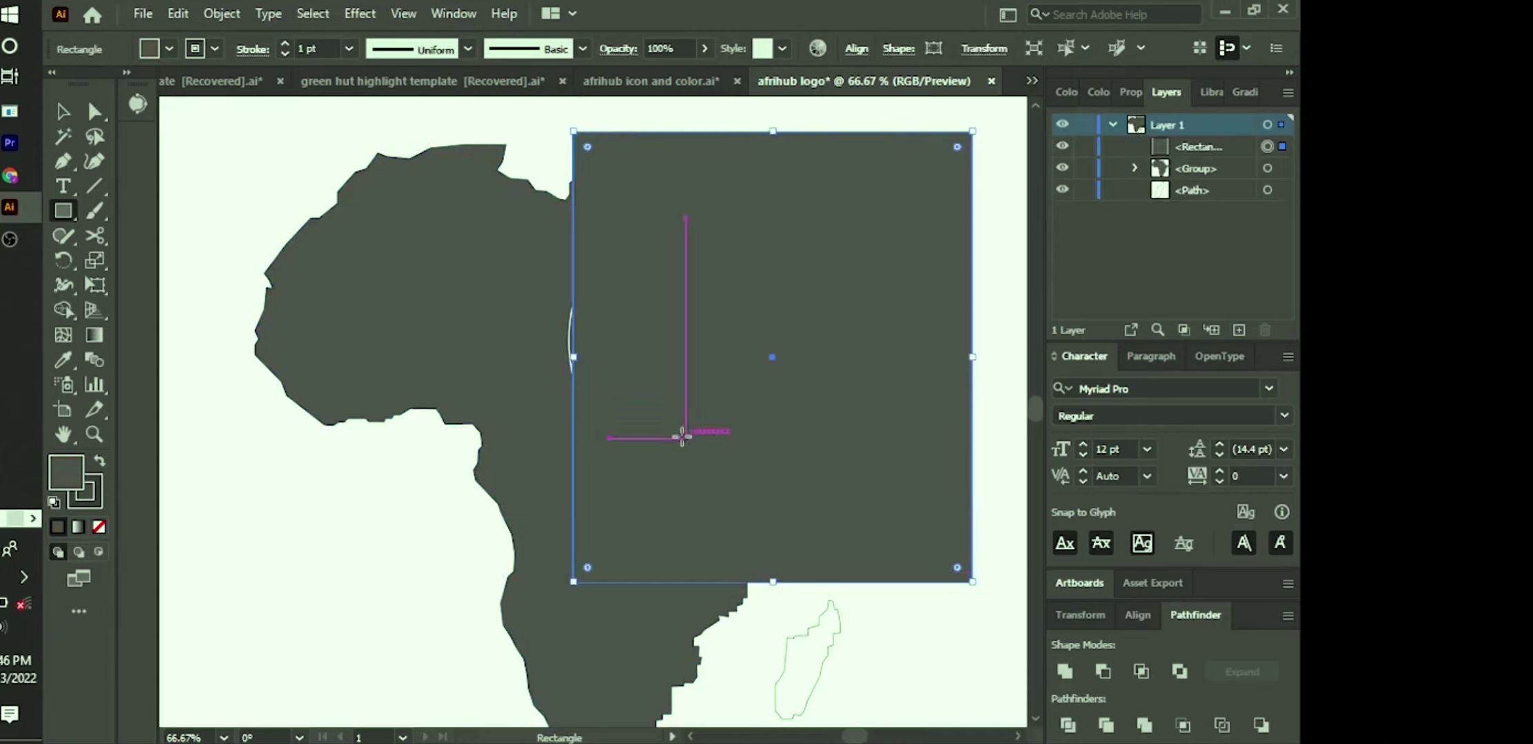
{"action": "left_click", "coordinate": [62, 113]}
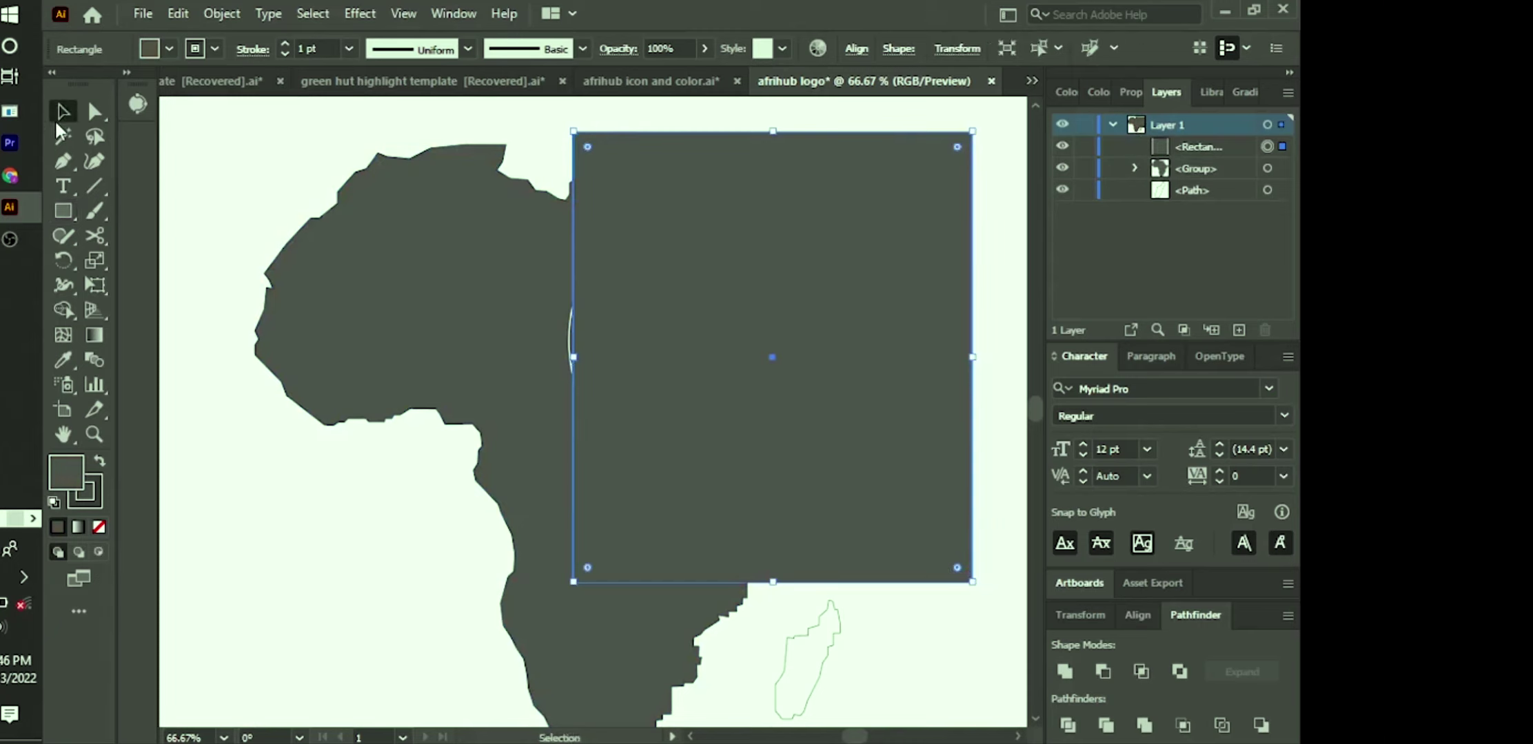
{"action": "left_click_drag", "start_coordinate": [698, 338], "coordinate": [652, 356]}
{"action": "right_click", "coordinate": [652, 356]}
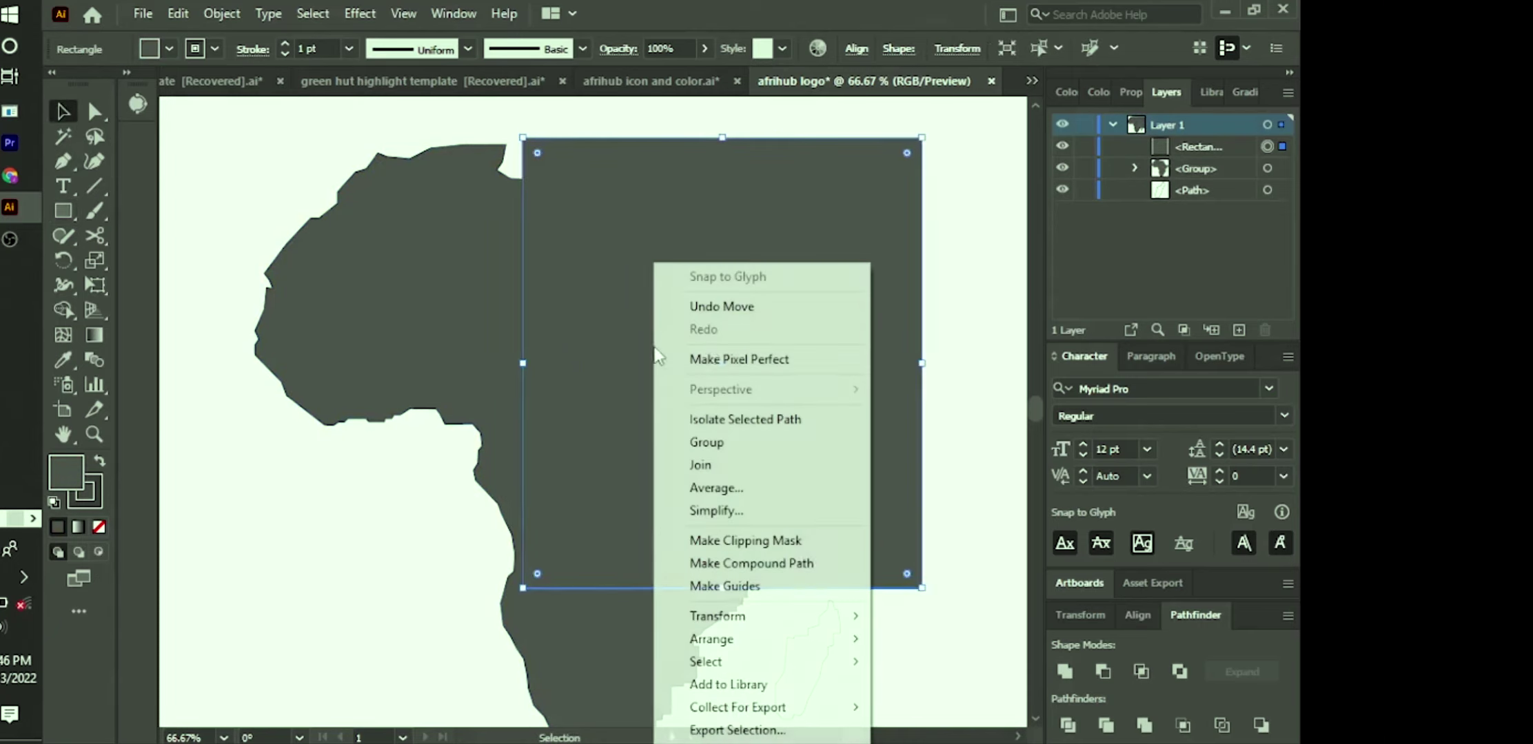
{"action": "mouse_move", "coordinate": [711, 641]}
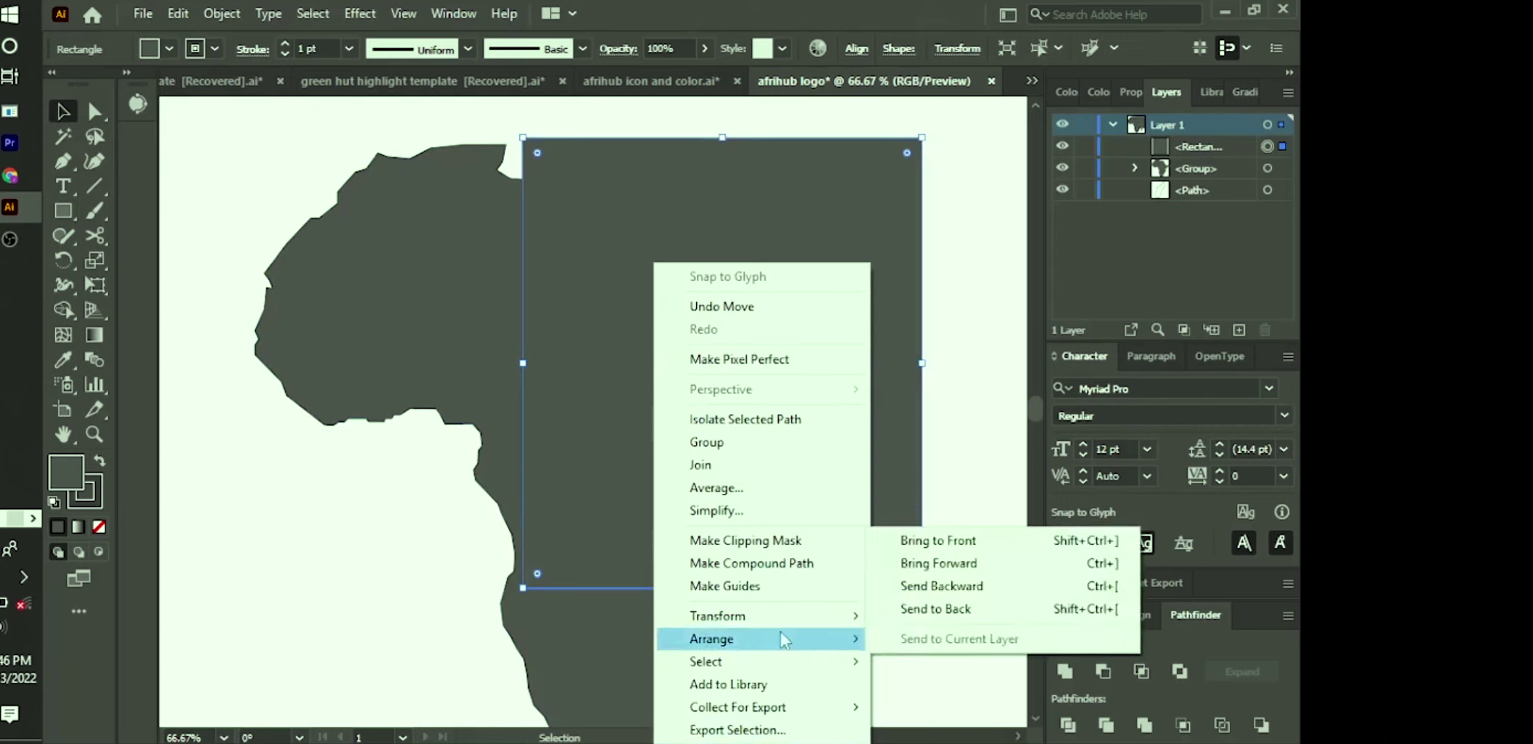
{"action": "left_click", "coordinate": [904, 606]}
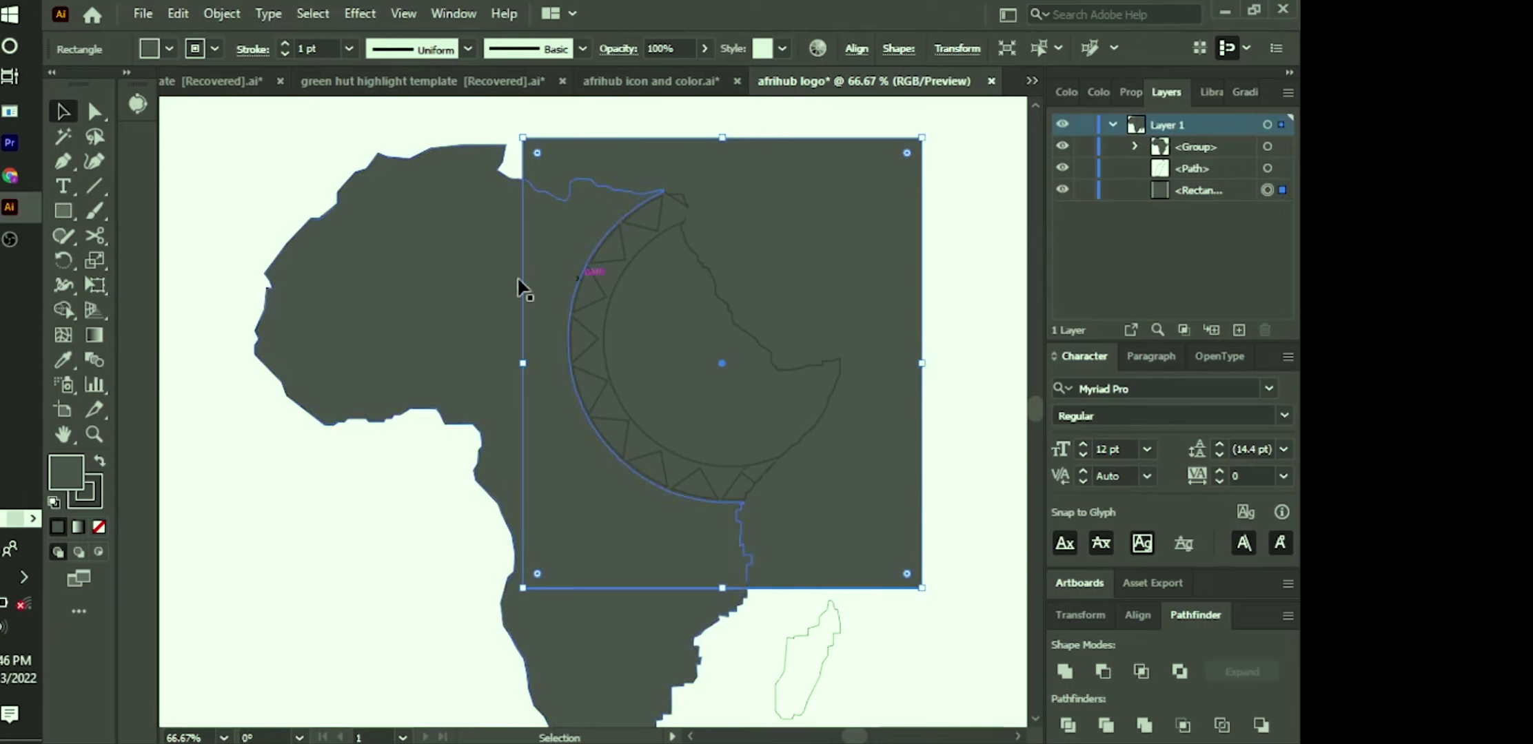
Step: Fill the rectangle behind the map with red to check the band's cut-out, and remove the rectangle after the check
{"action": "double_click", "coordinate": [56, 467]}
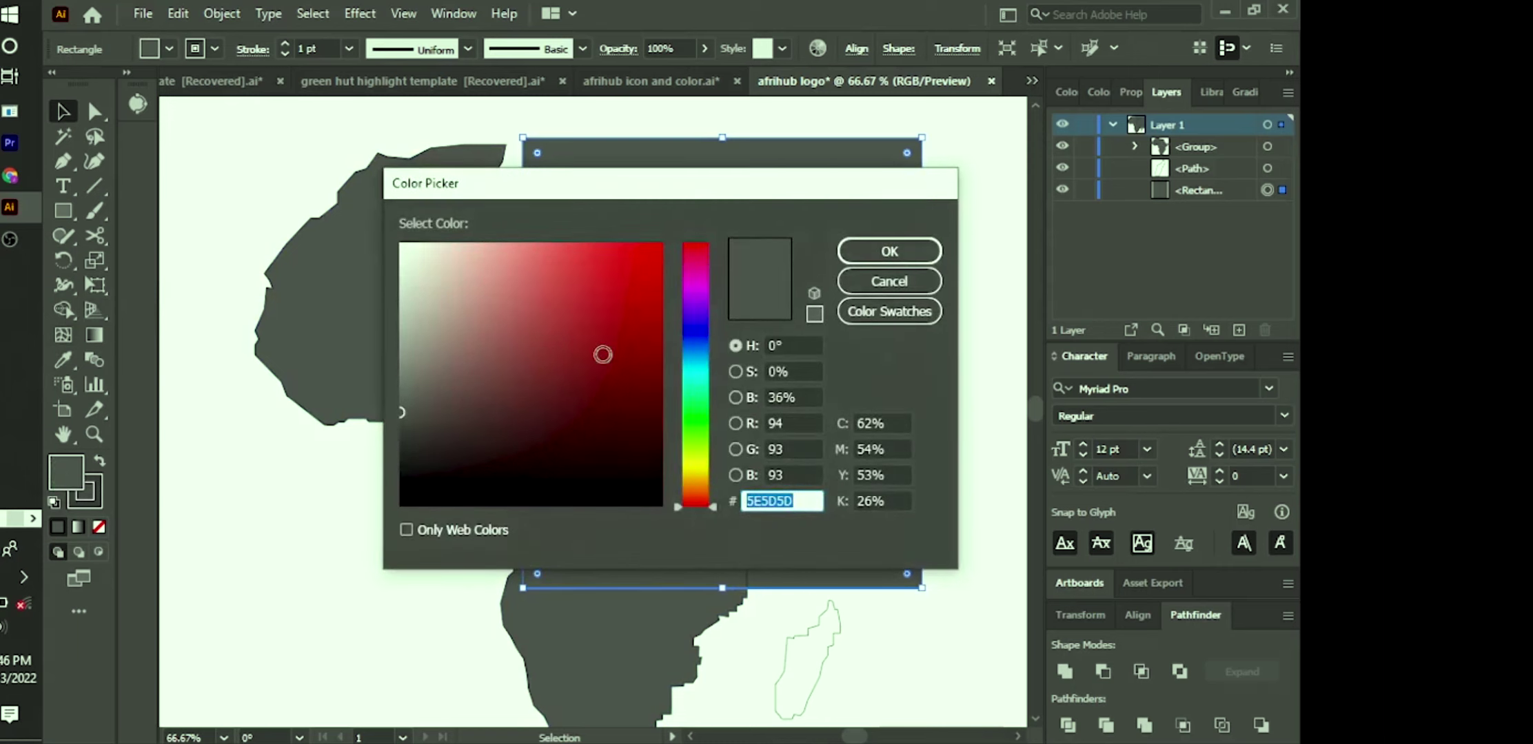
{"action": "left_click_drag", "start_coordinate": [609, 339], "coordinate": [663, 235]}
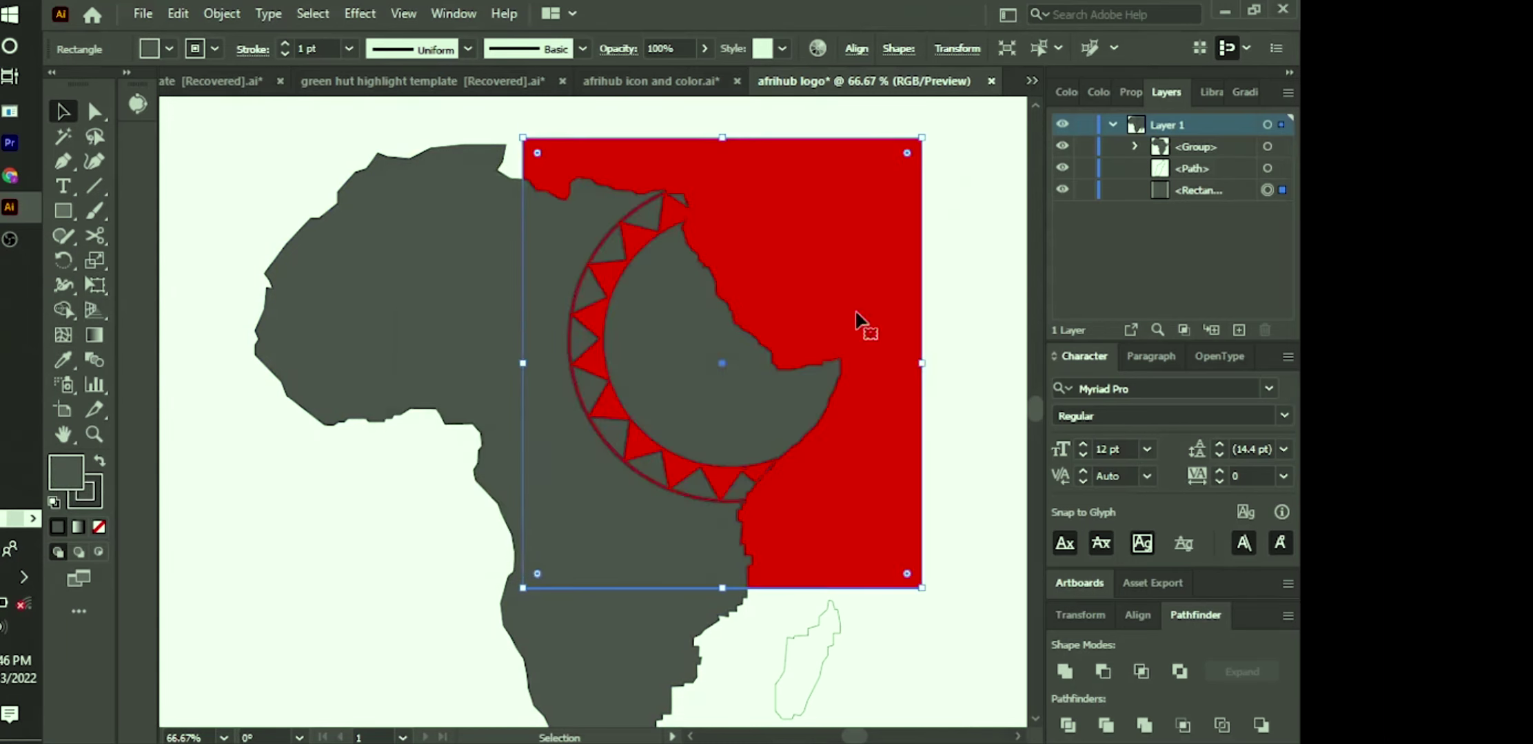
{"action": "left_click", "coordinate": [867, 257]}
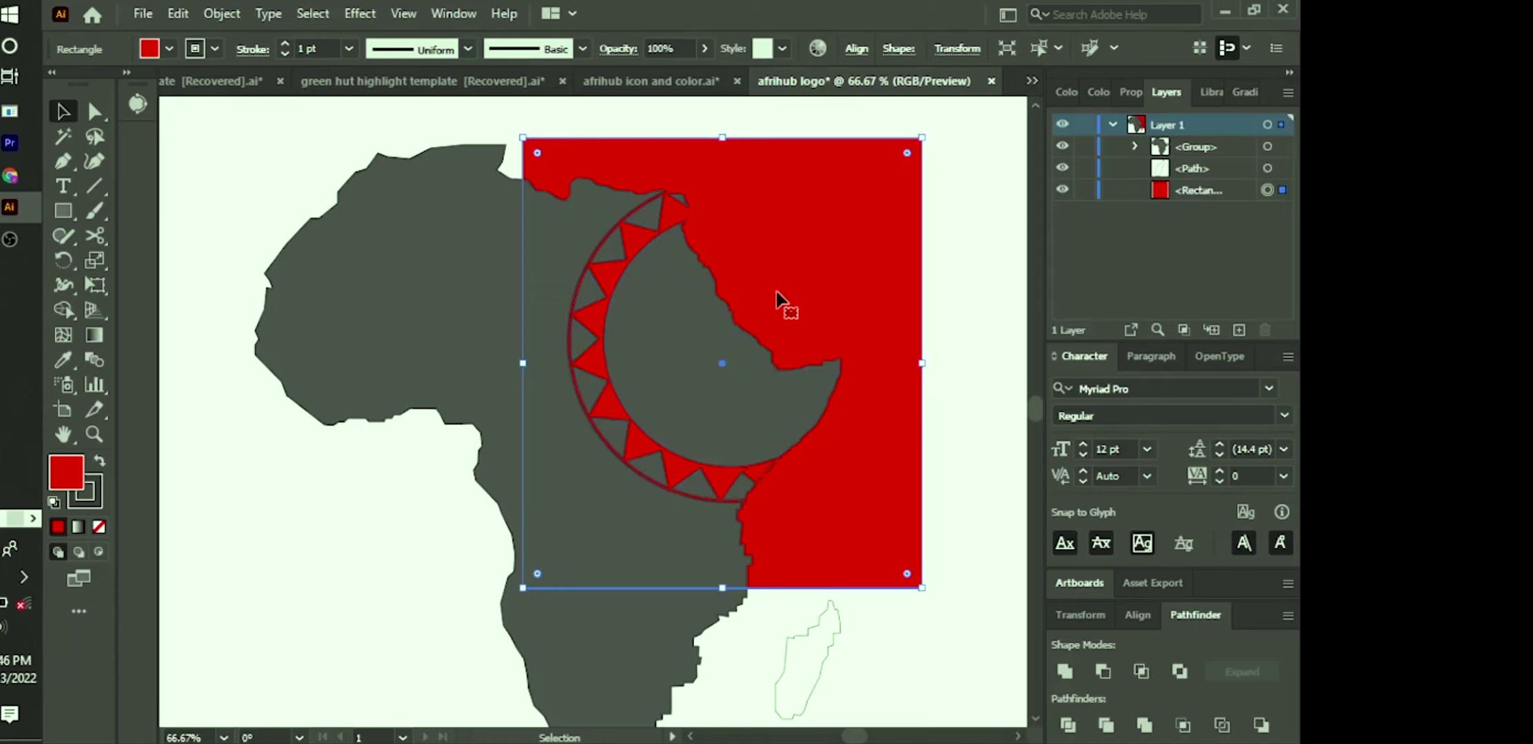
{"action": "left_click", "coordinate": [286, 133]}
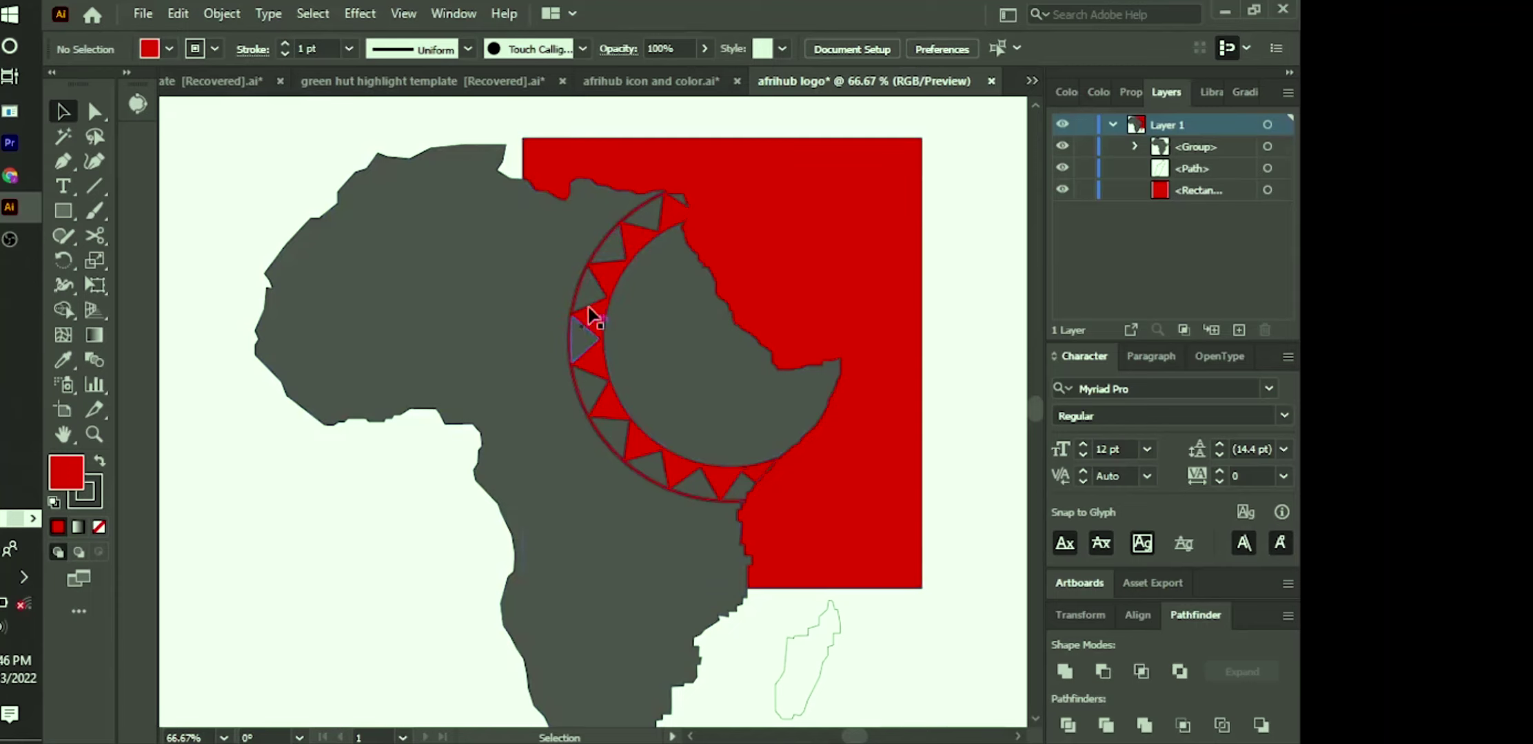
{"action": "left_click_drag", "start_coordinate": [486, 274], "coordinate": [415, 277]}
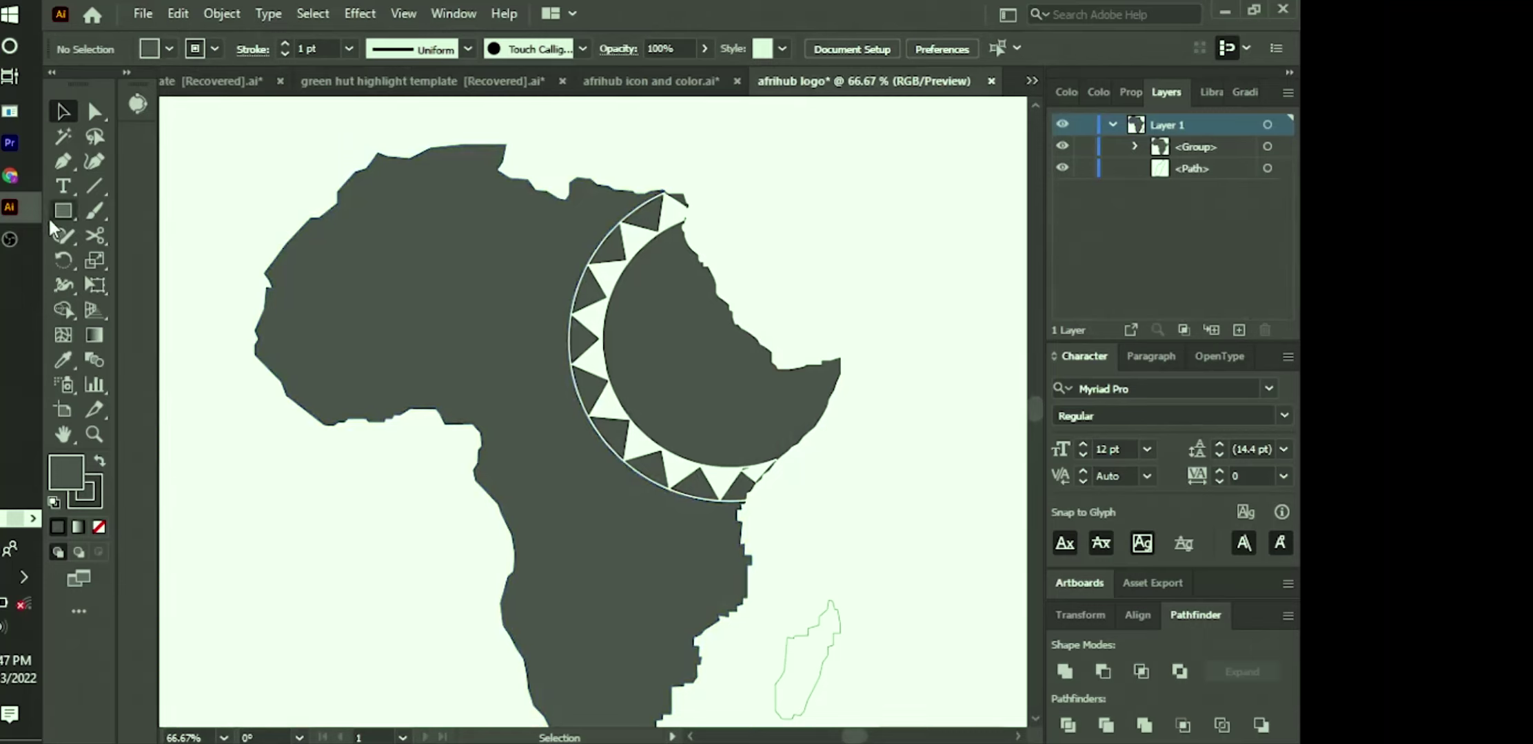
Step: Draw a tiny circle on the map just outside the upper end of the band's outer arc
{"action": "left_click_drag", "start_coordinate": [48, 215], "coordinate": [136, 258]}
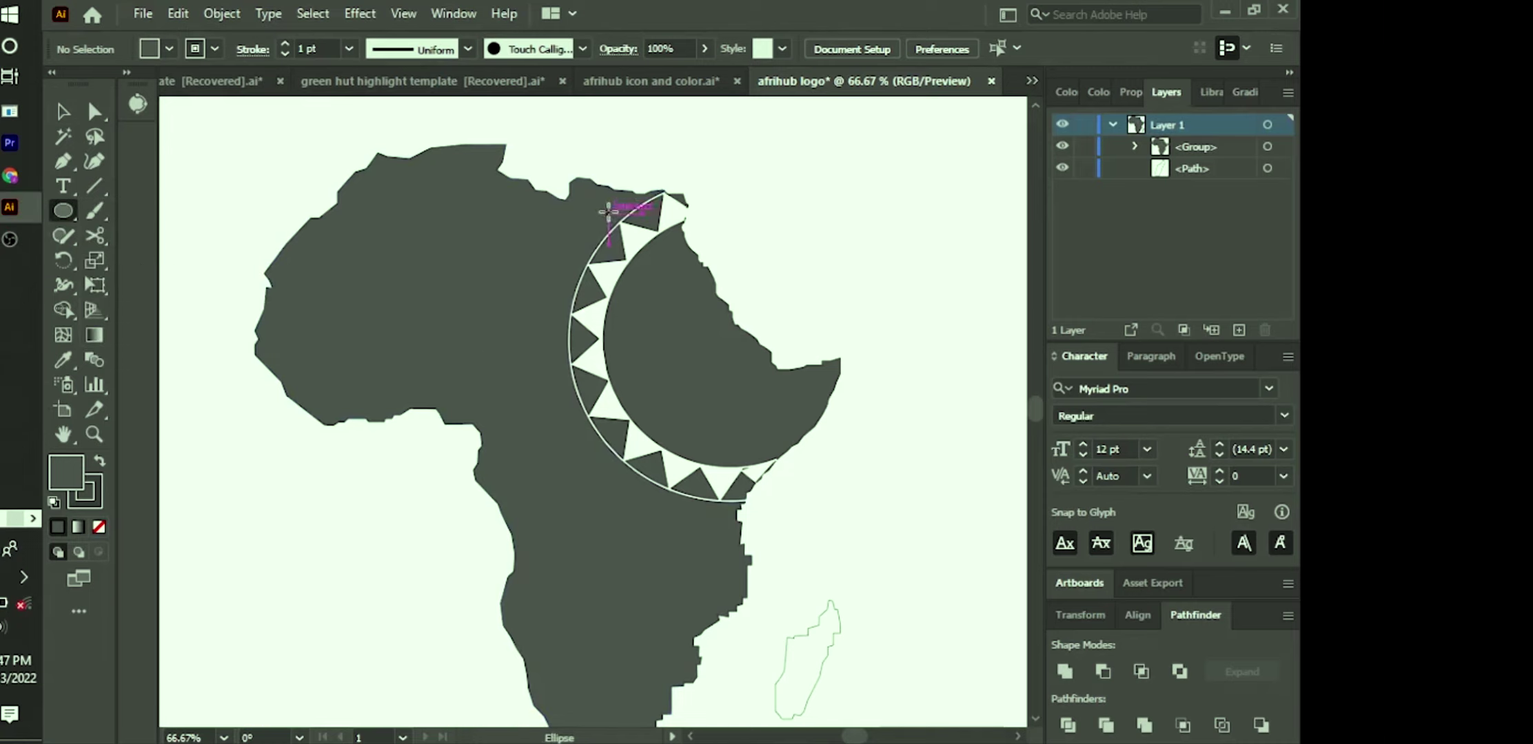
{"action": "left_click_drag", "start_coordinate": [608, 213], "coordinate": [610, 225]}
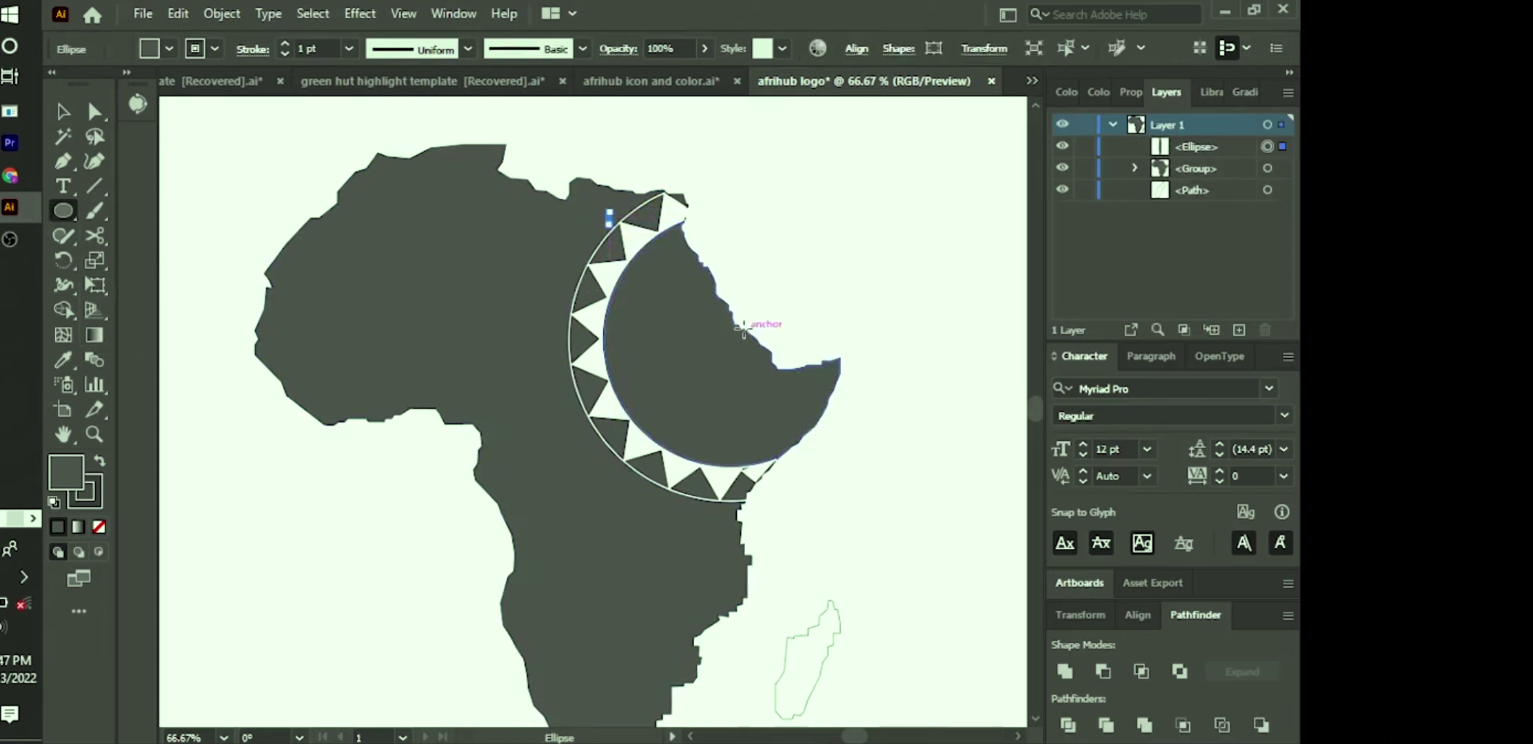
{"action": "key", "text": "Delete"}
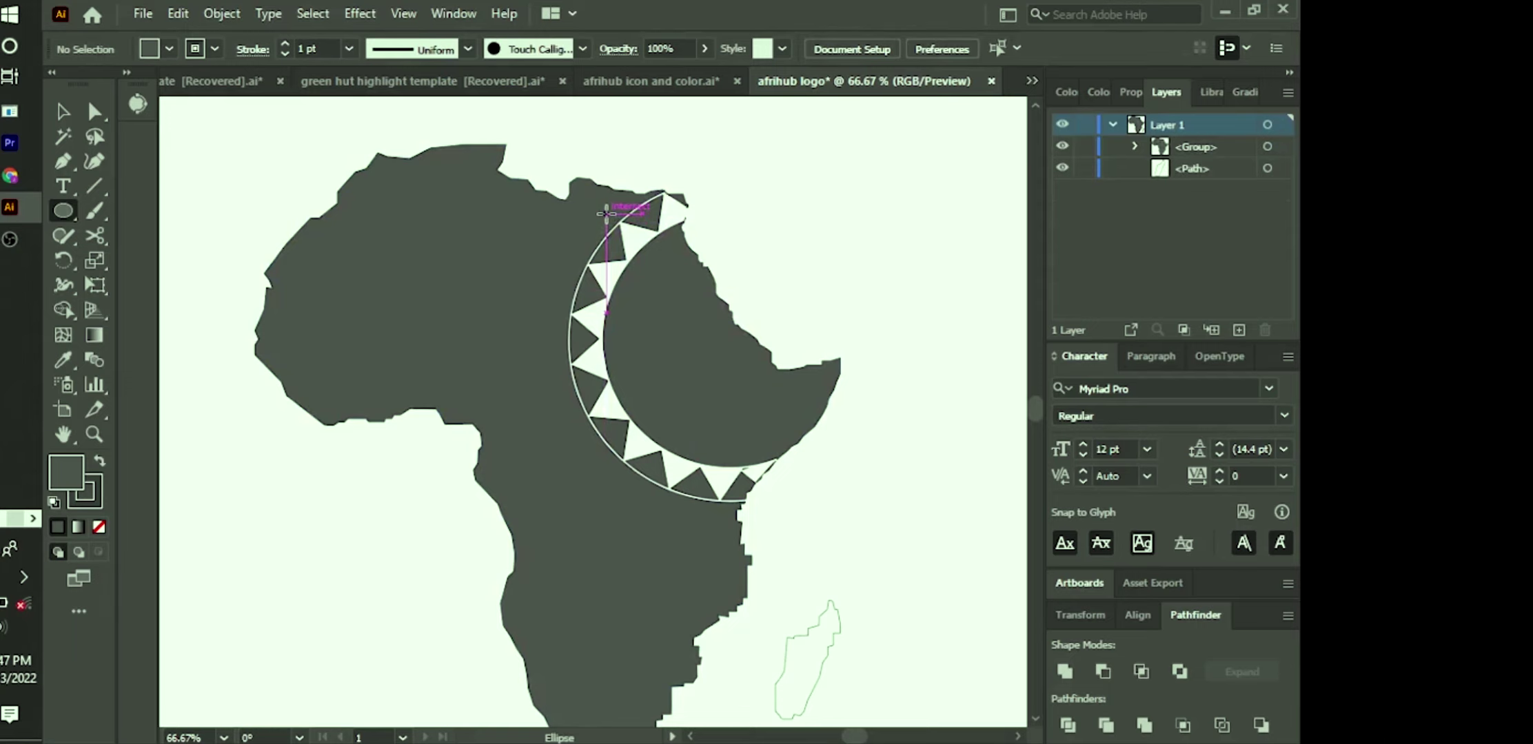
{"action": "mouse_move", "coordinate": [606, 214]}
{"action": "left_mouse_down"}
{"action": "mouse_move", "coordinate": [648, 215]}
{"action": "mouse_move", "coordinate": [652, 253]}
{"action": "left_mouse_up"}
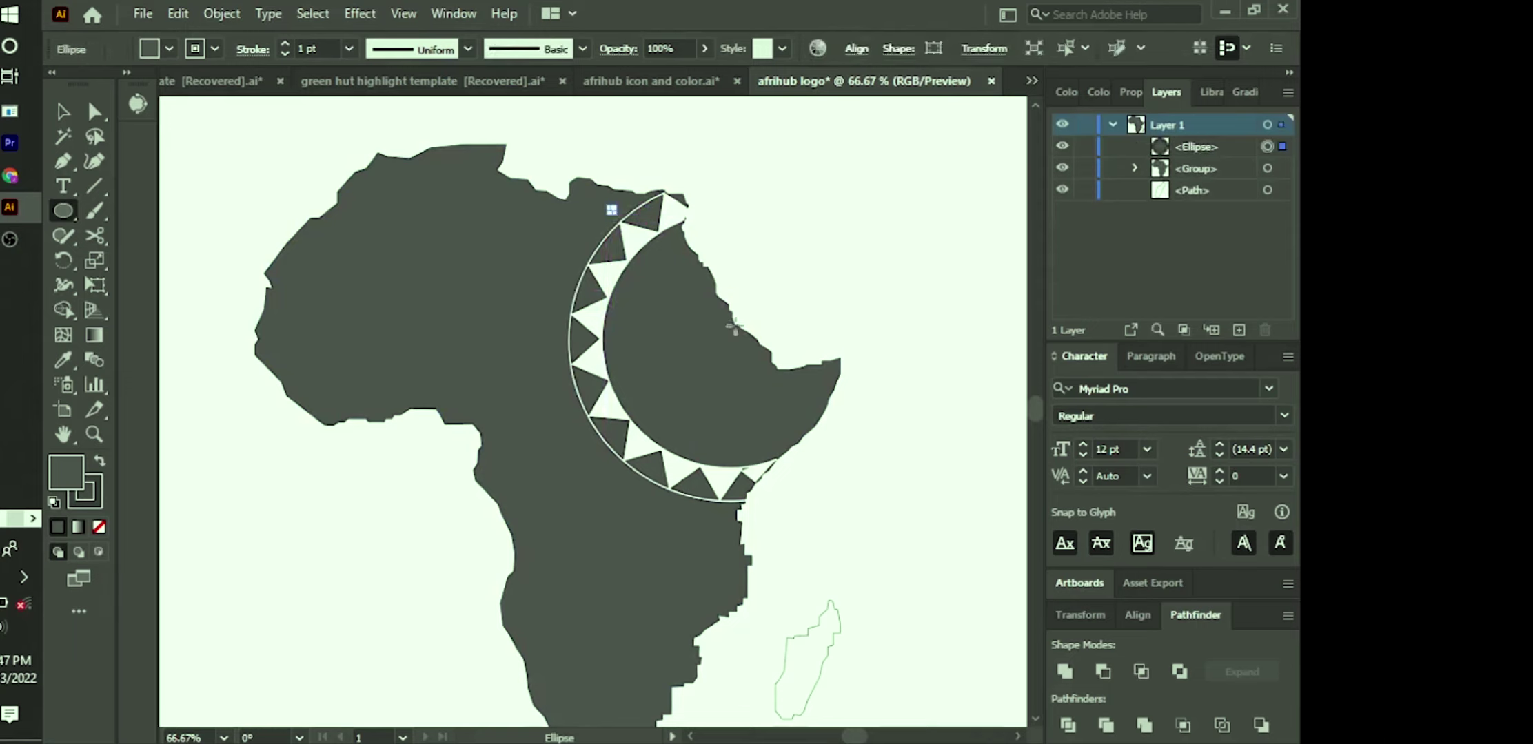
Step: Give the tiny circle no fill and a white stroke
{"action": "left_click", "coordinate": [63, 111]}
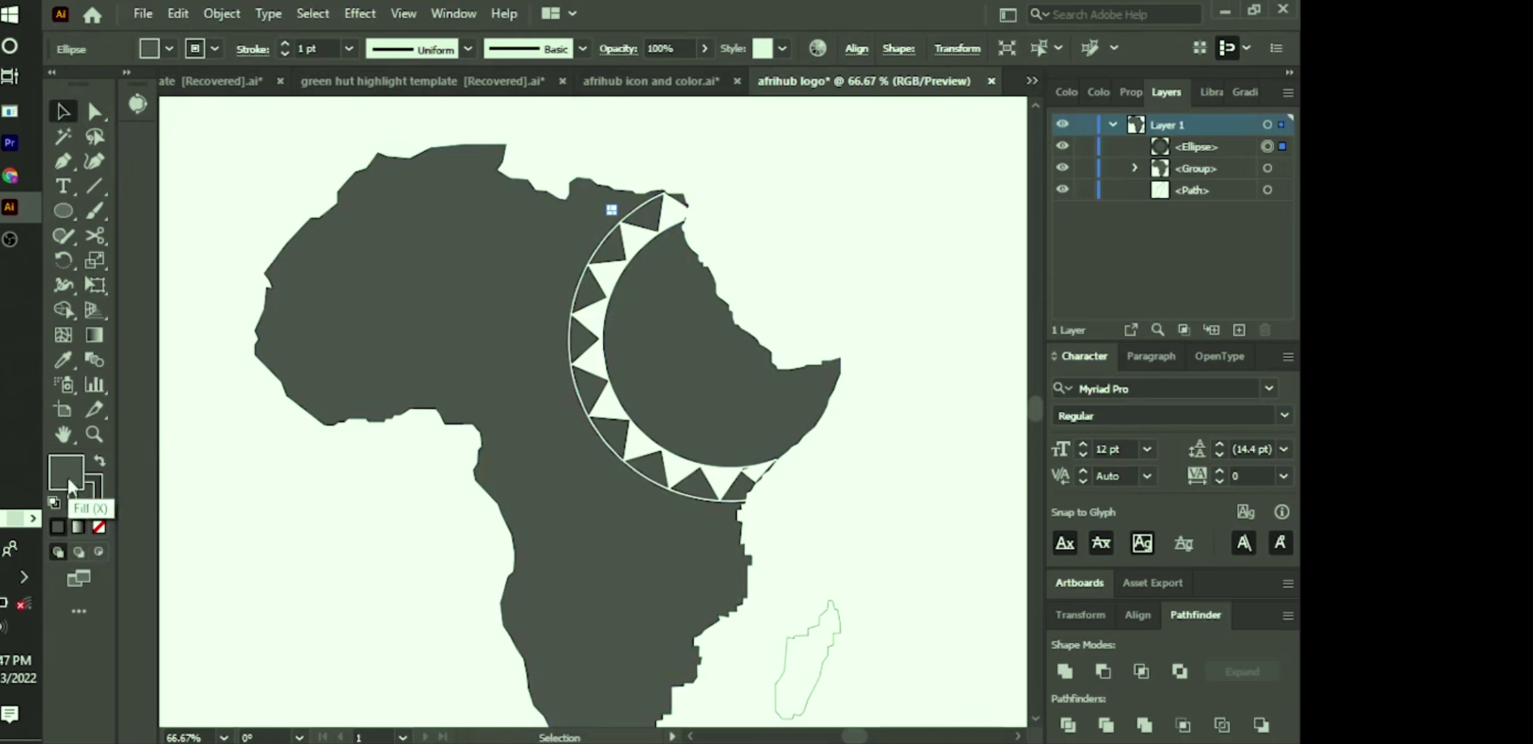
{"action": "left_click", "coordinate": [99, 528]}
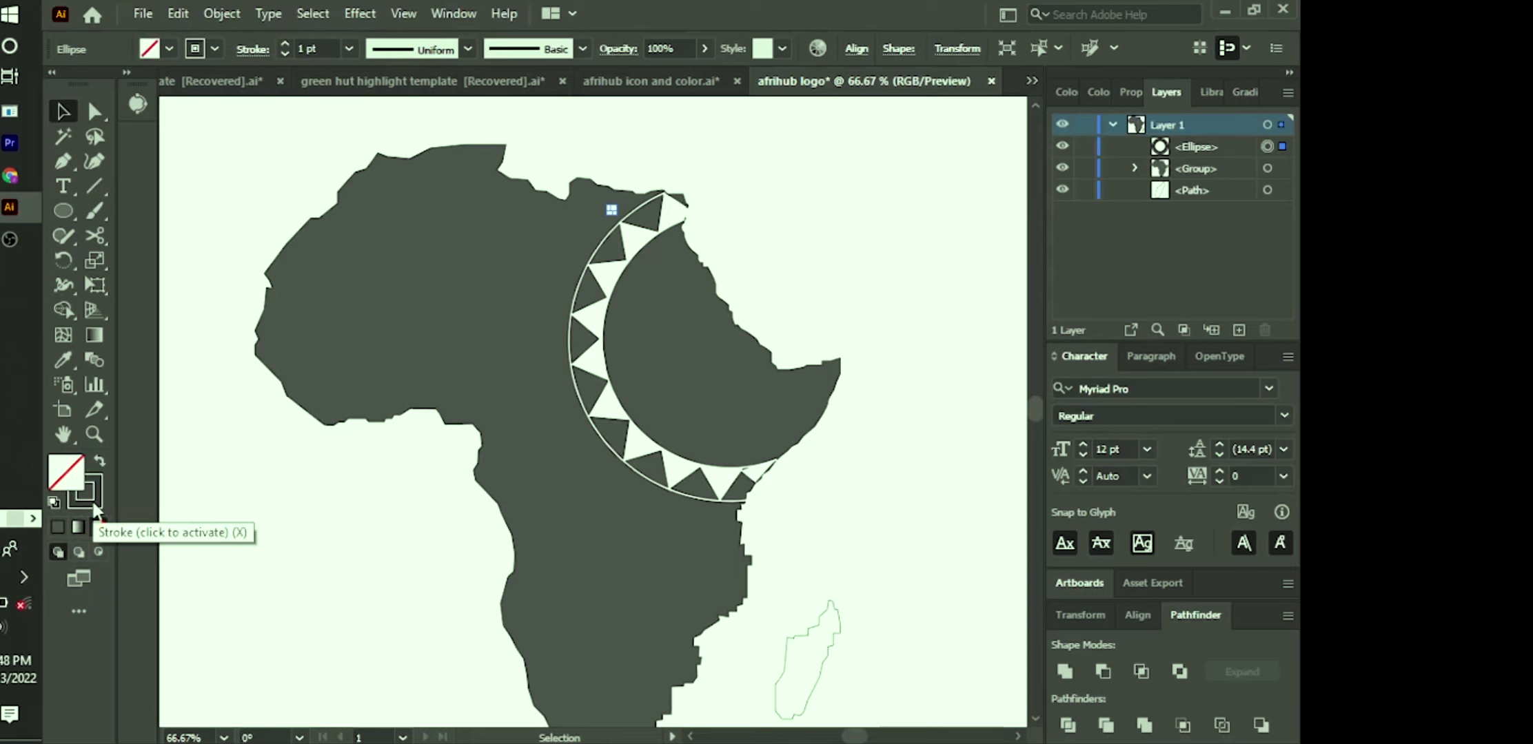
{"action": "left_click", "coordinate": [95, 510]}
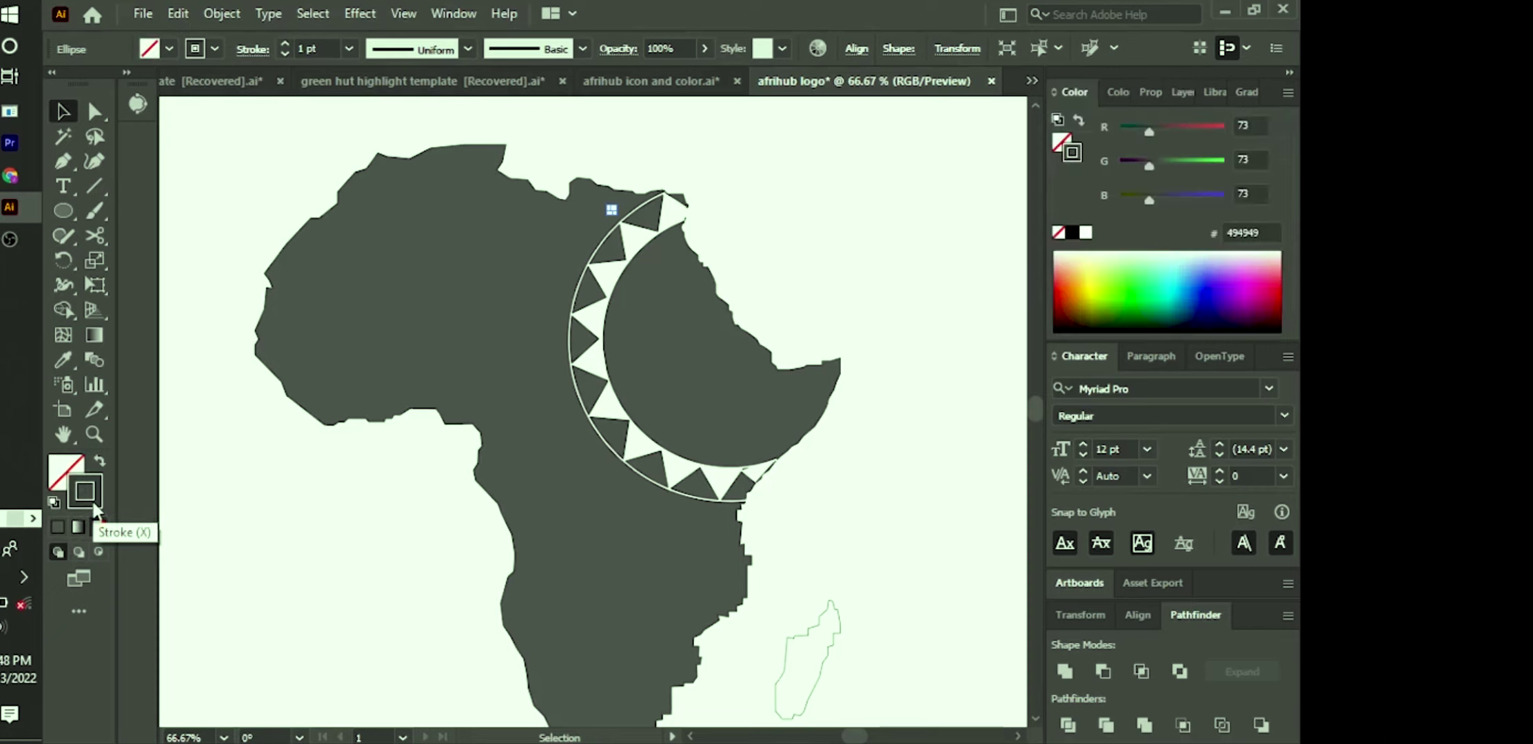
{"action": "left_click", "coordinate": [215, 48]}
{"action": "left_click", "coordinate": [84, 83]}
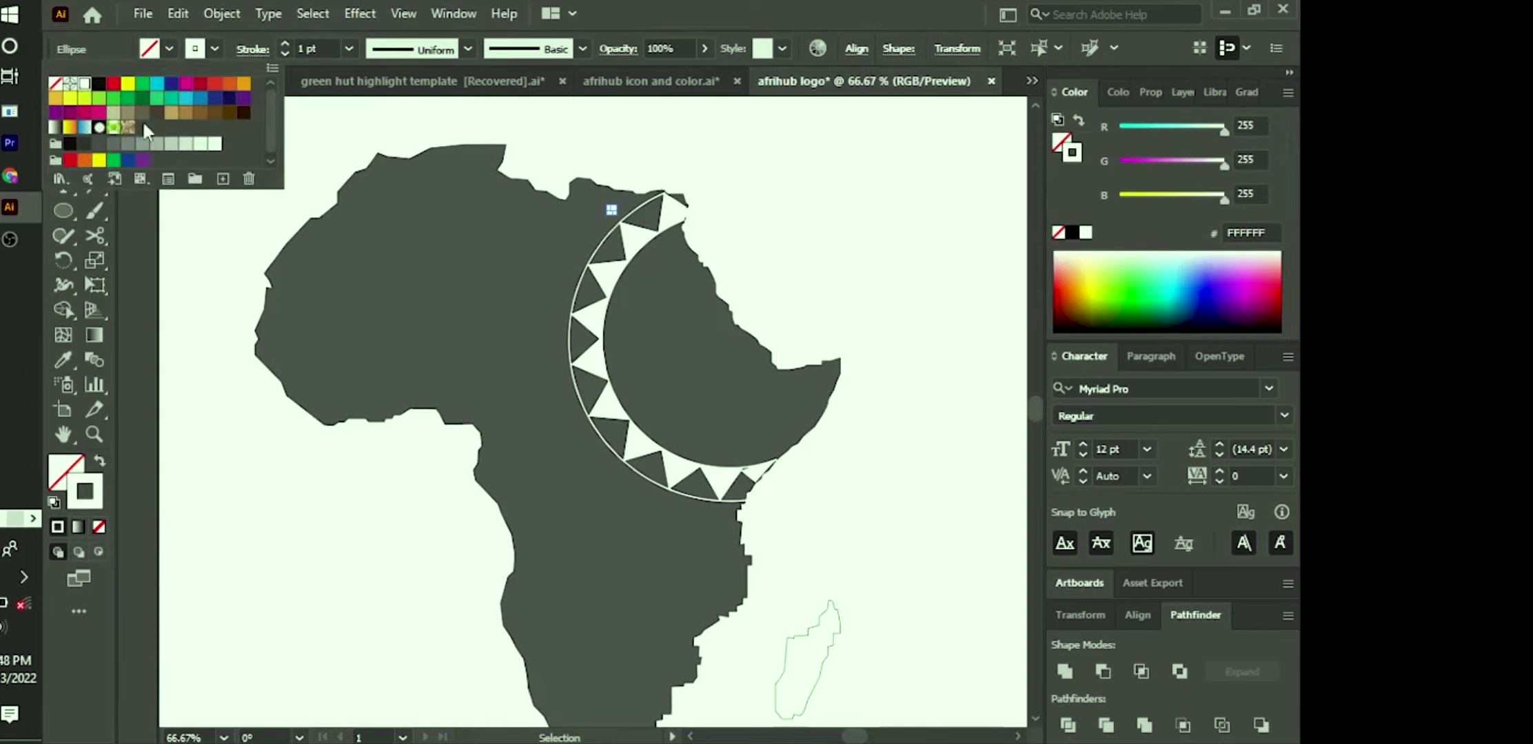
{"action": "left_click", "coordinate": [725, 199]}
{"action": "left_click", "coordinate": [779, 272]}
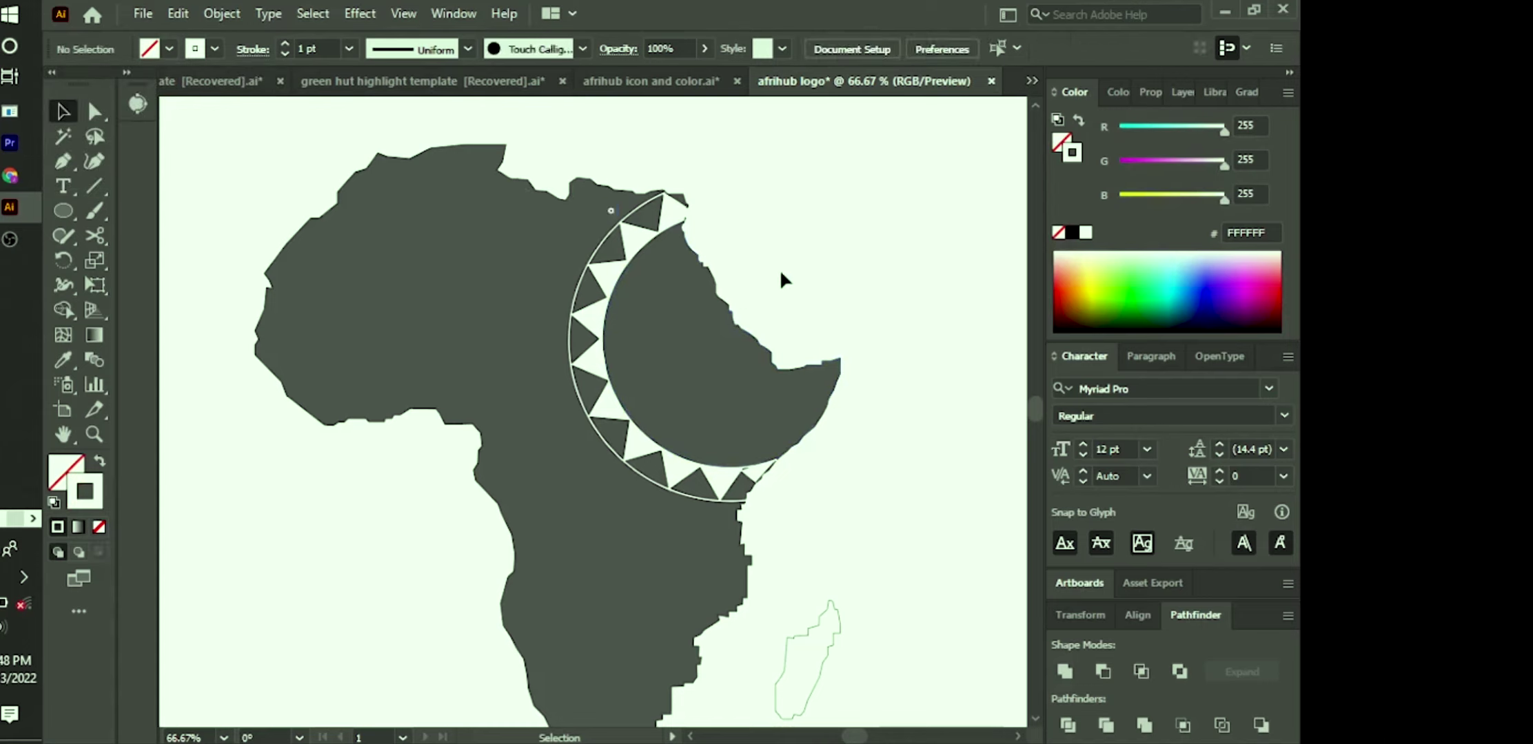
Step: Adjust the tiny circle's position slightly and place seven copies of it at regular intervals along the outside of the band's outer arc
{"action": "left_click_drag", "start_coordinate": [610, 238], "coordinate": [611, 215]}
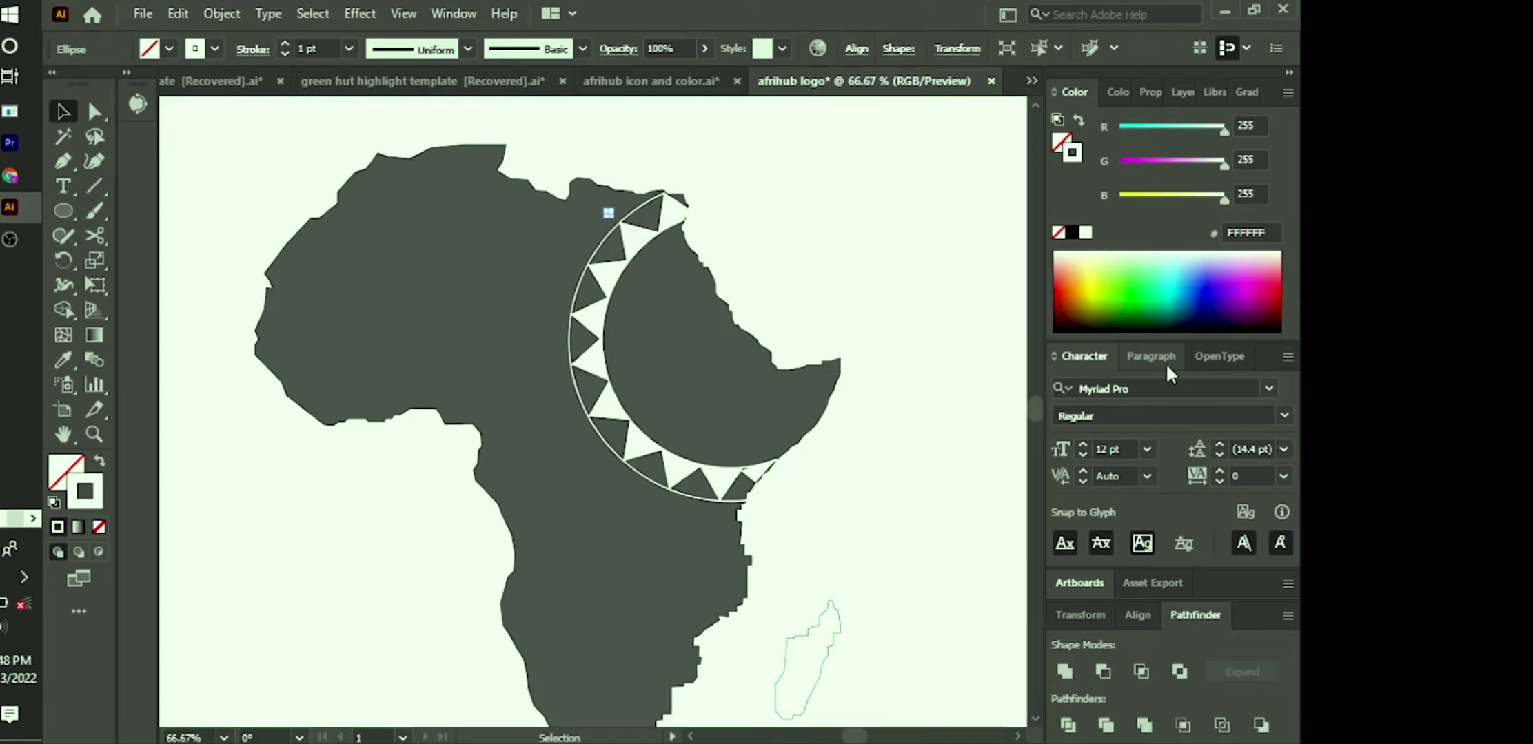
{"action": "left_click", "coordinate": [879, 287]}
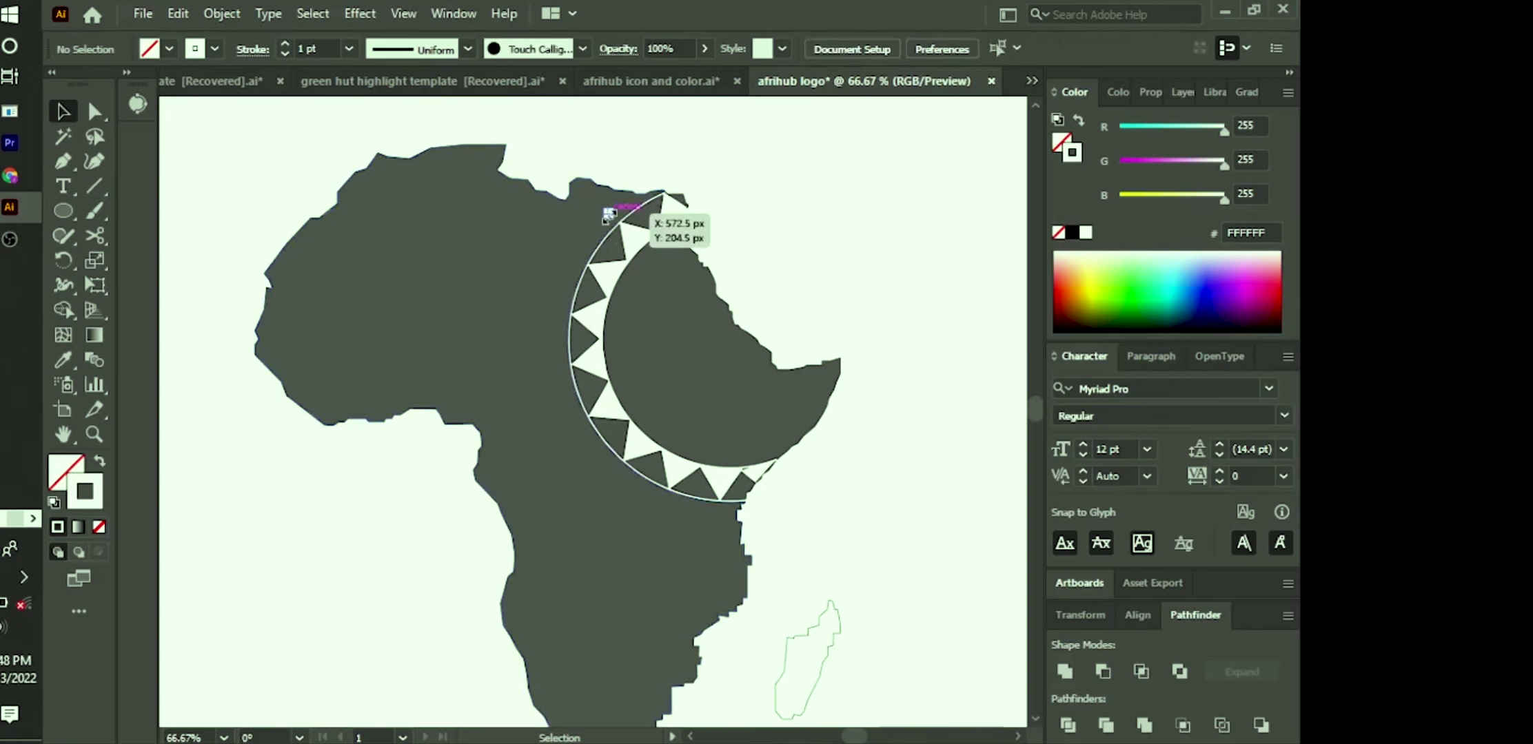
{"action": "left_click", "coordinate": [607, 214]}
{"action": "key", "text": "alt"}
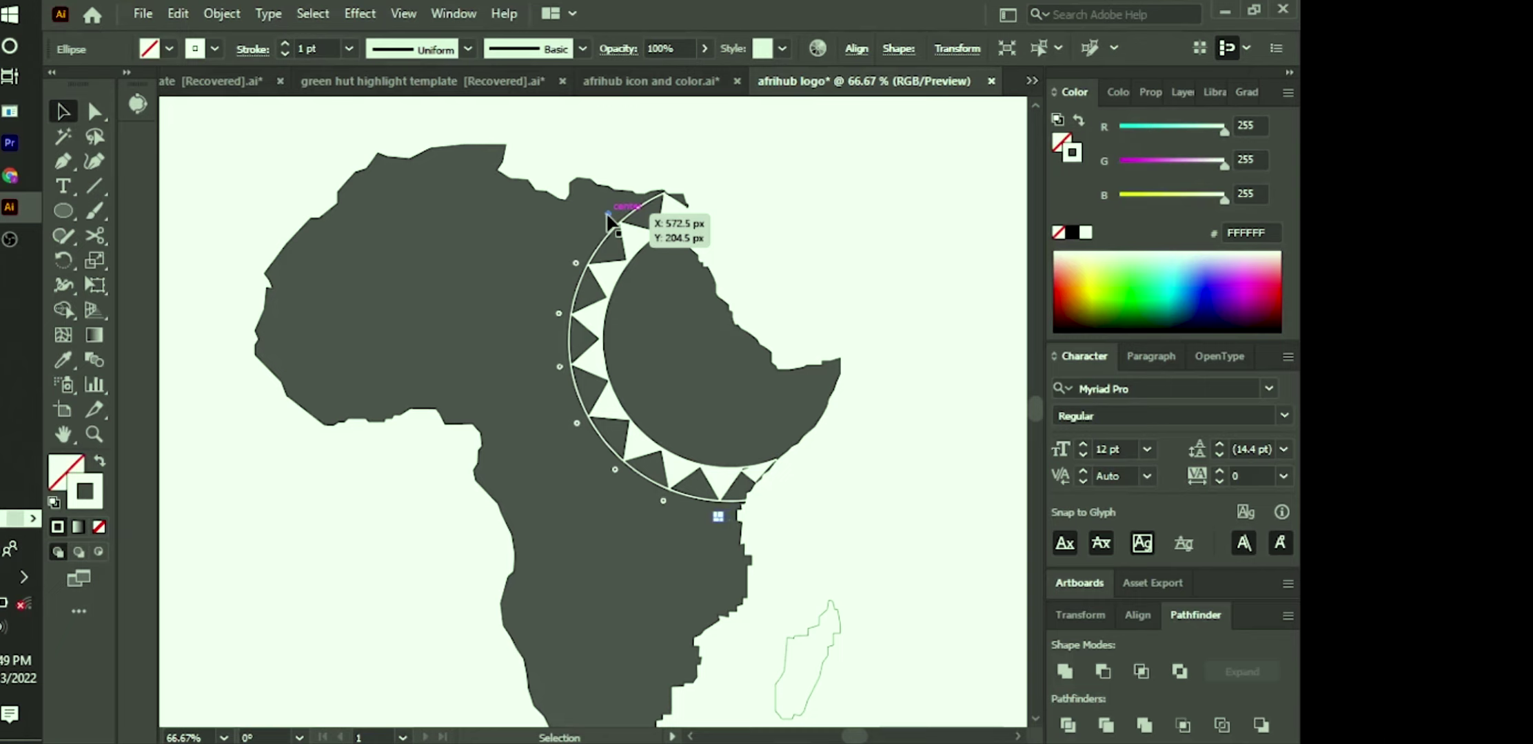
{"action": "left_click", "coordinate": [608, 214]}
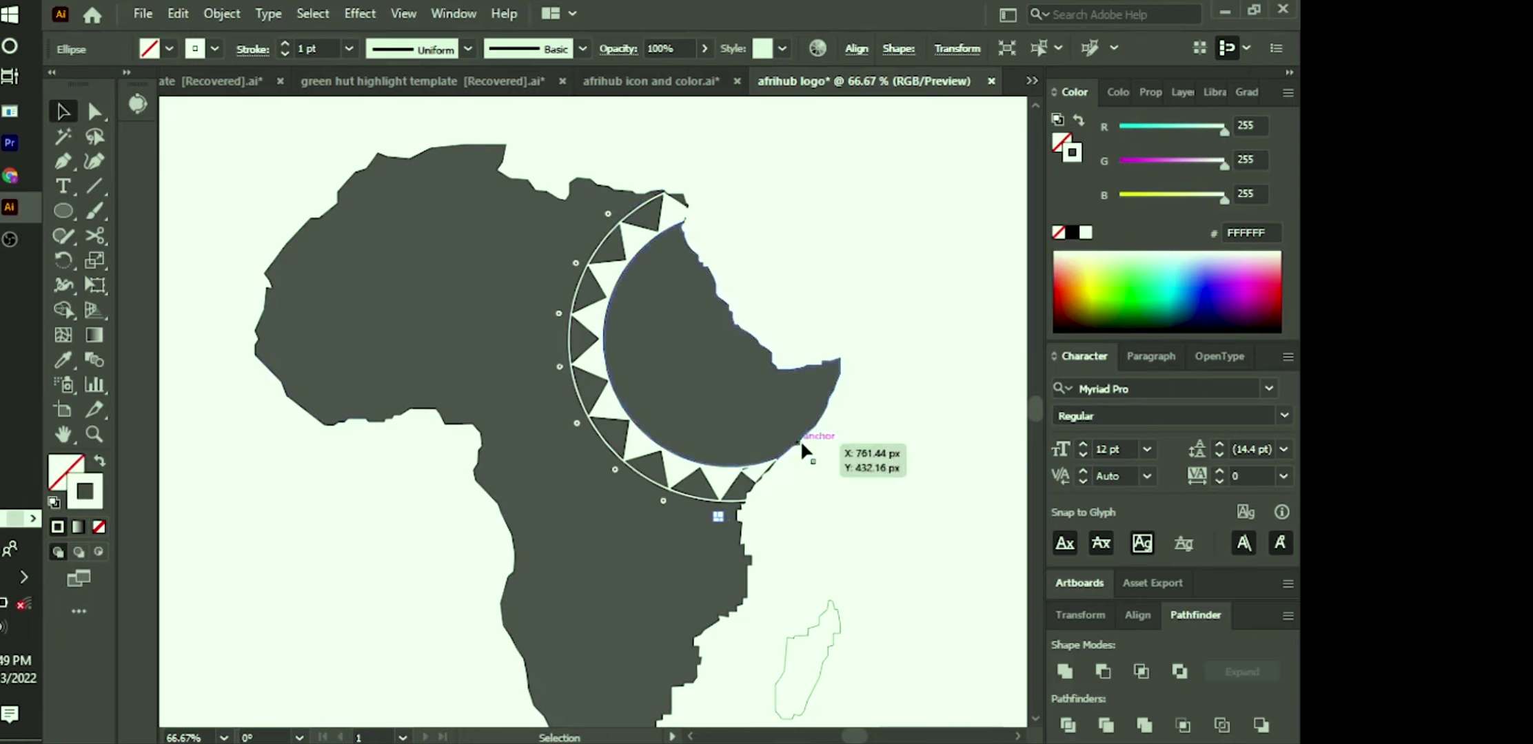
{"action": "left_click", "coordinate": [944, 570]}
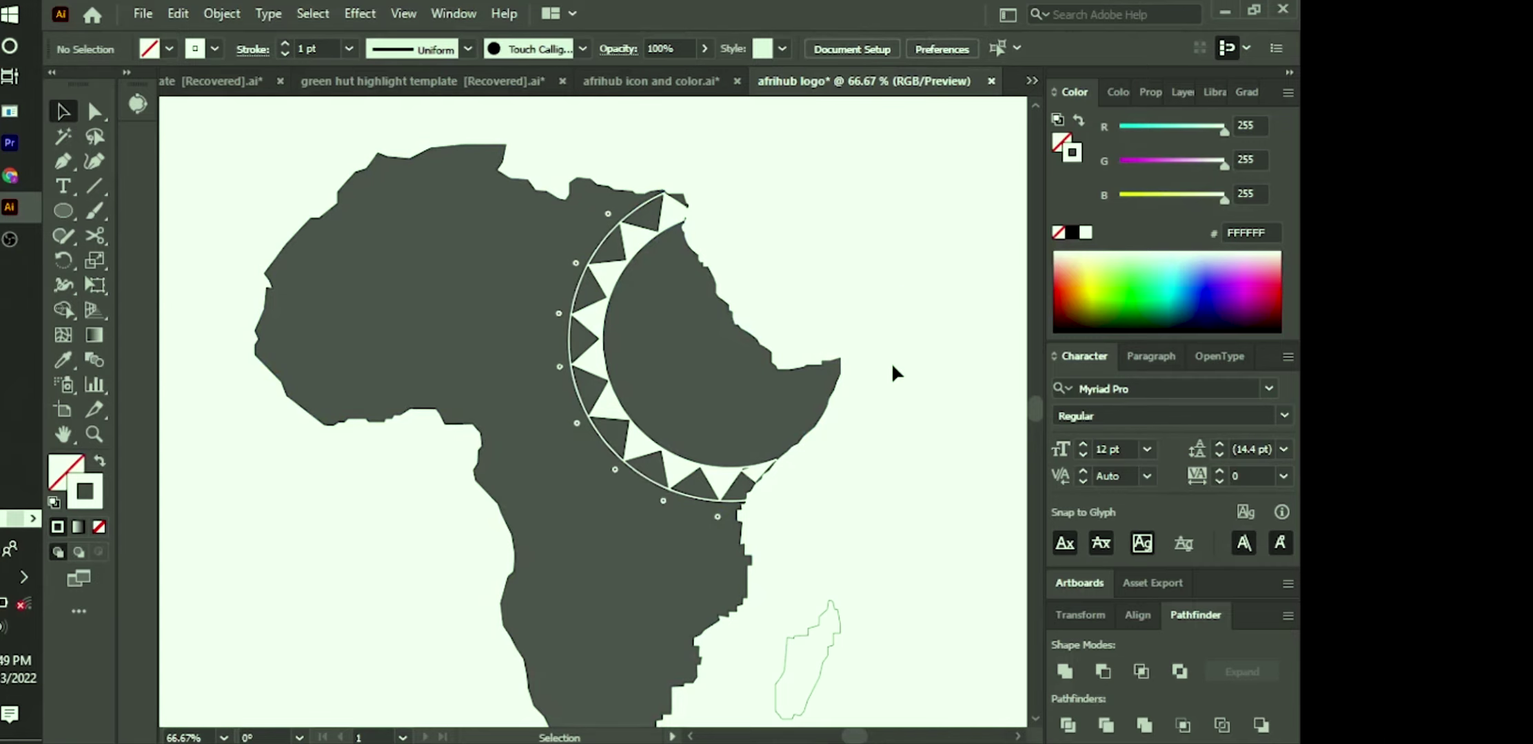
Step: Try out a horizontal guide along the map's top edge, and toggle the rulers off and on again
{"action": "scroll", "coordinate": [893, 373], "scroll_direction": "down", "scroll_amount": 2}
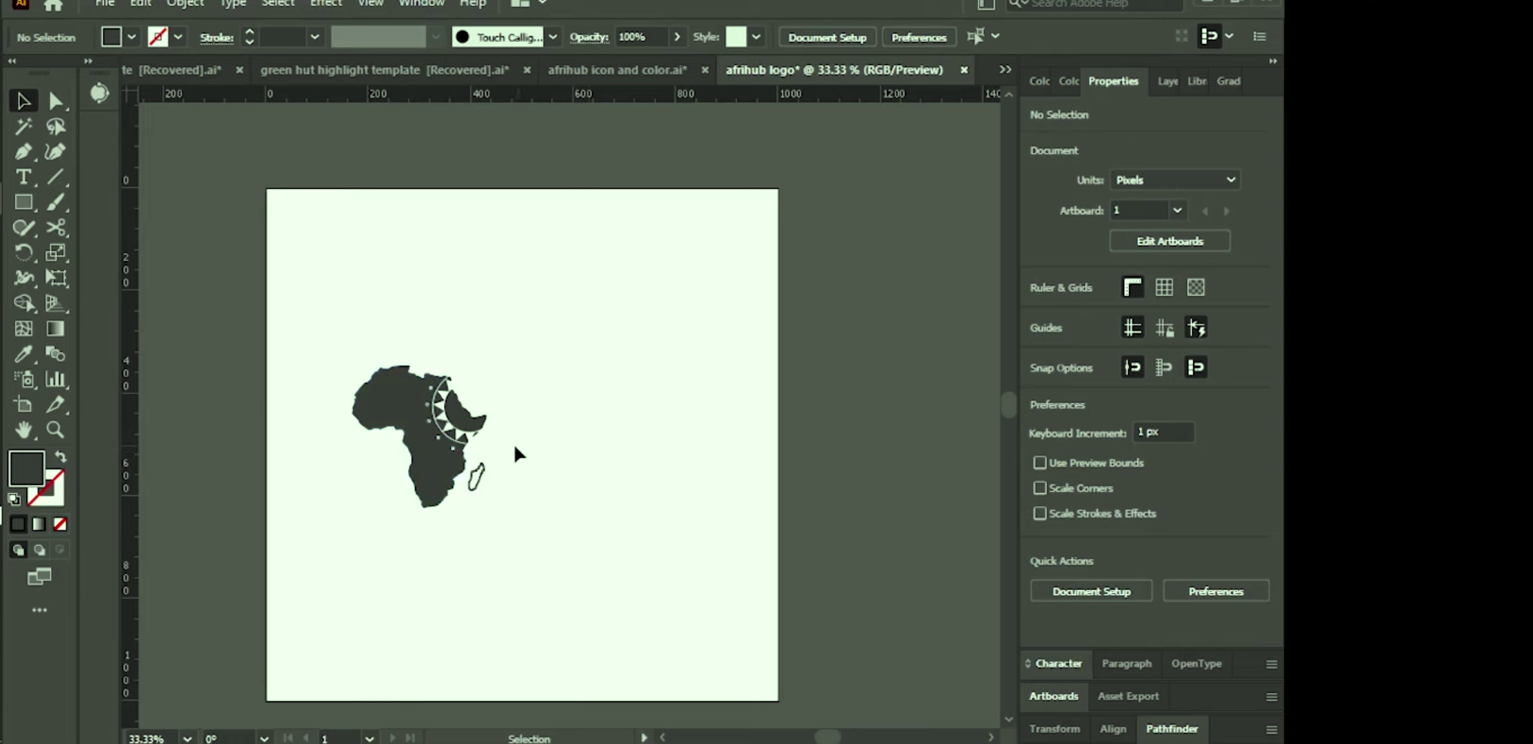
{"action": "left_click", "coordinate": [494, 368]}
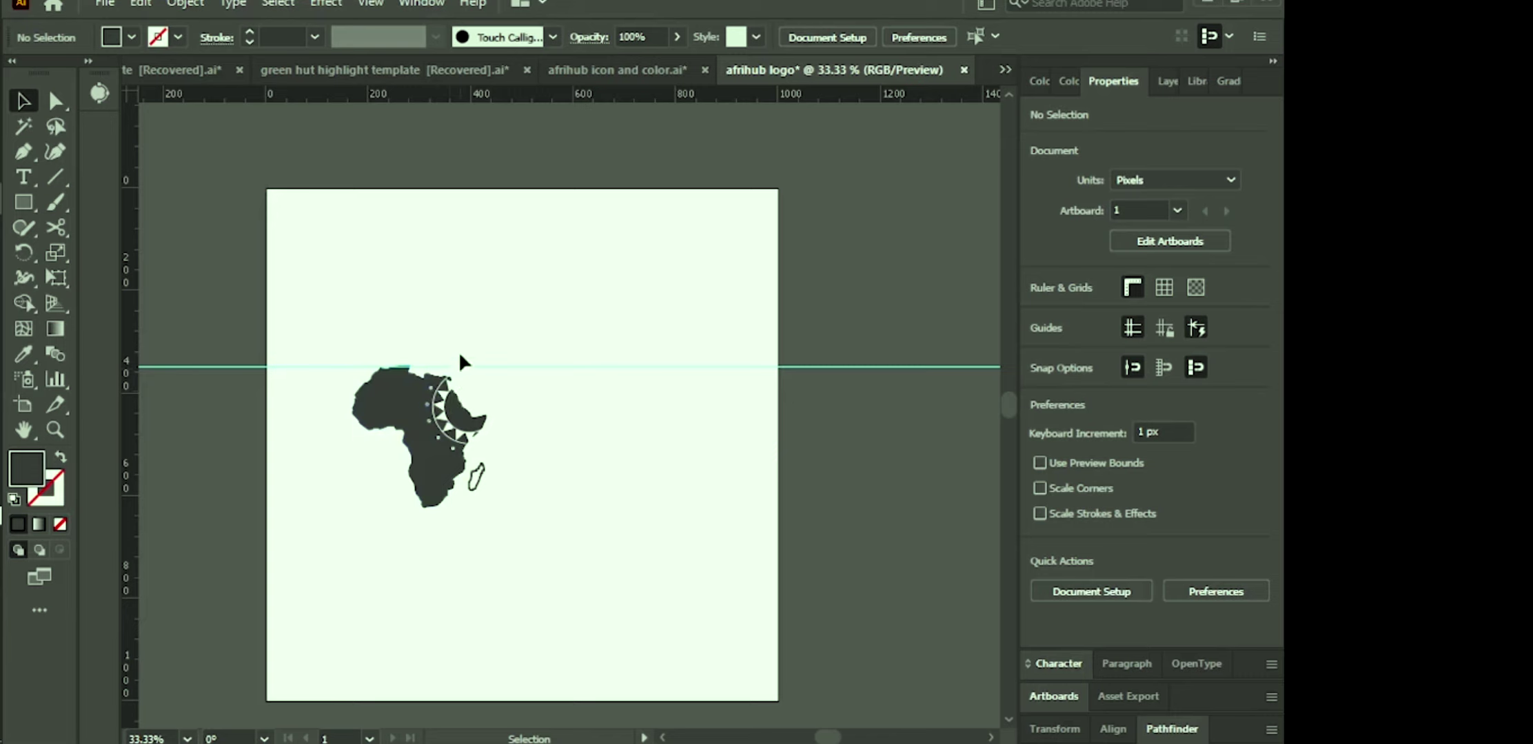
{"action": "key", "text": "Delete"}
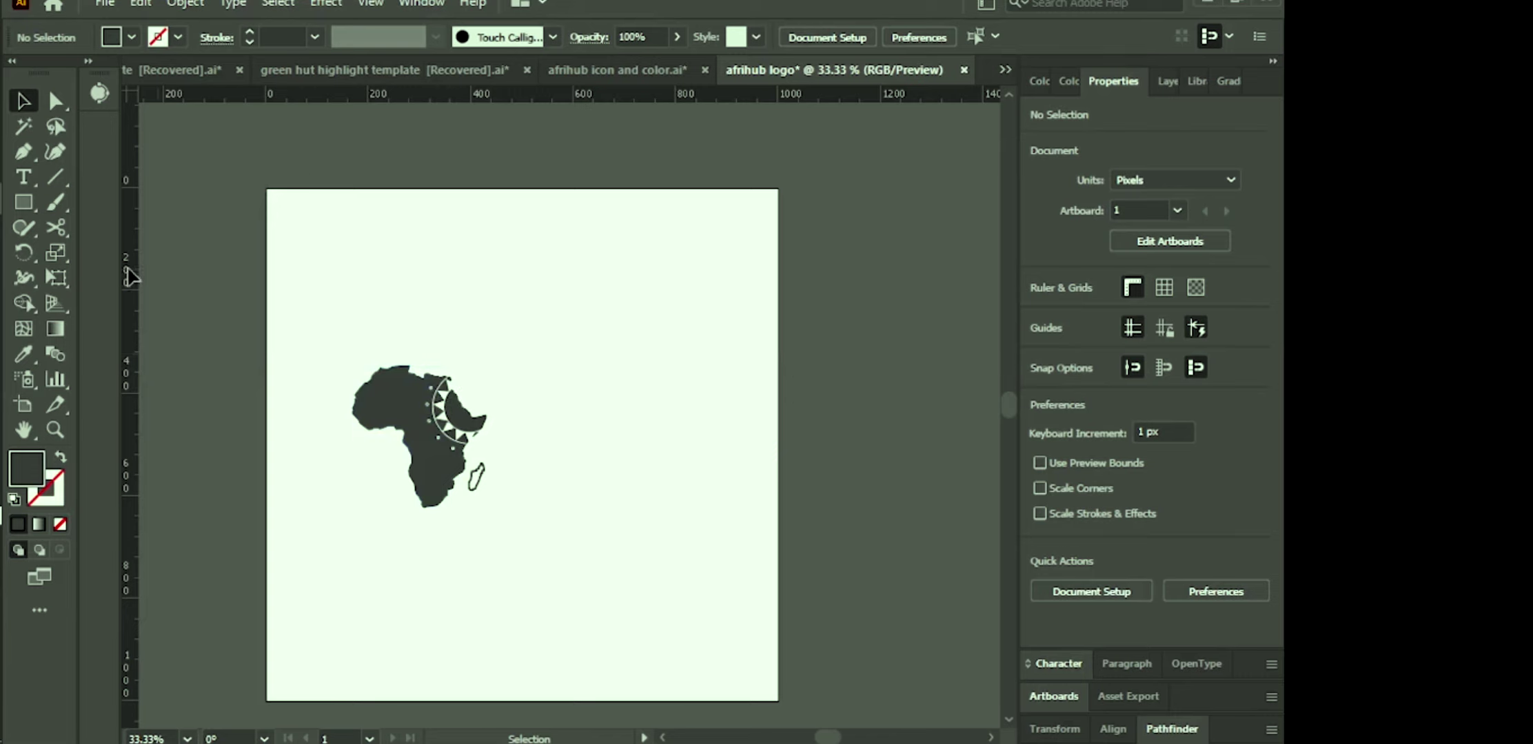
{"action": "key", "text": "ctrl+r"}
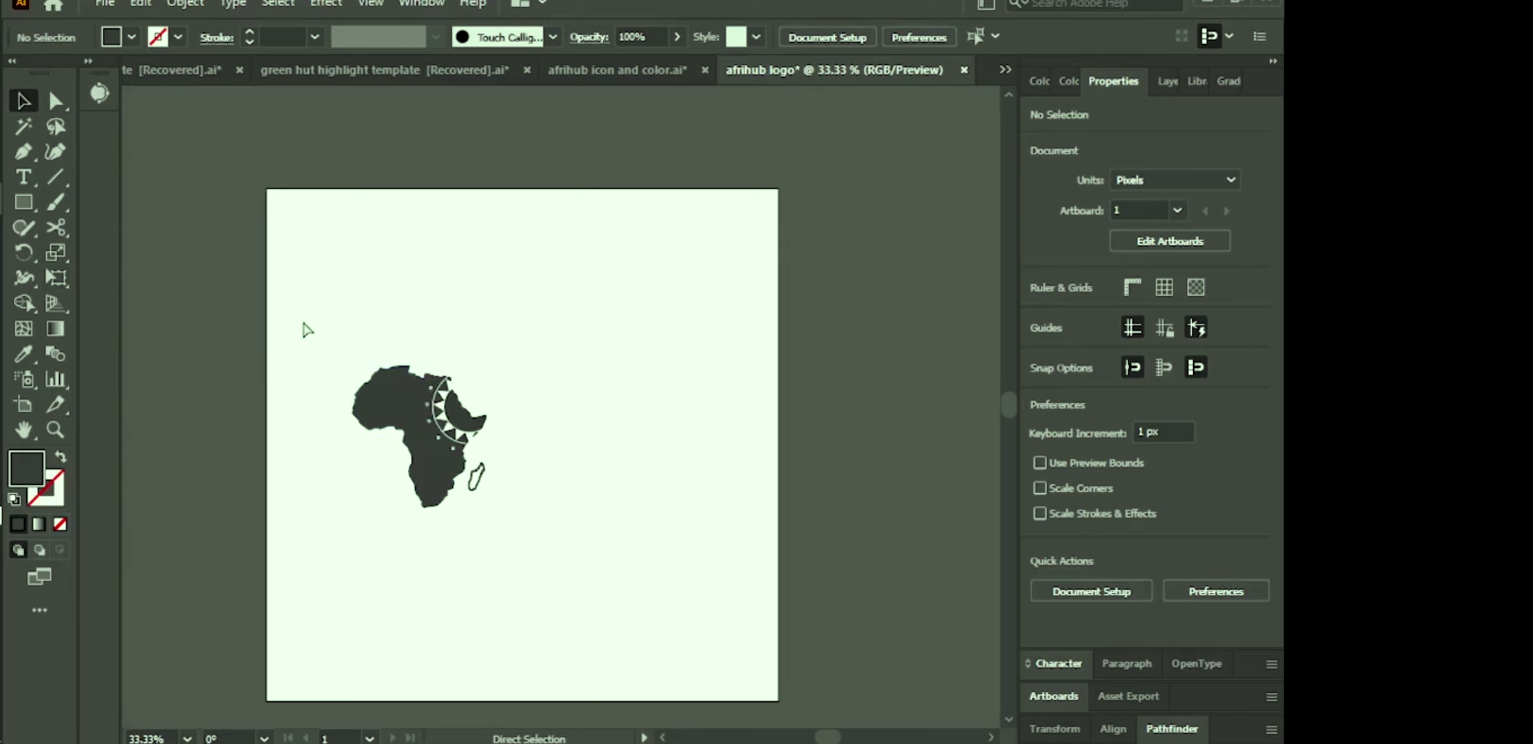
{"action": "key", "text": "ctrl+r"}
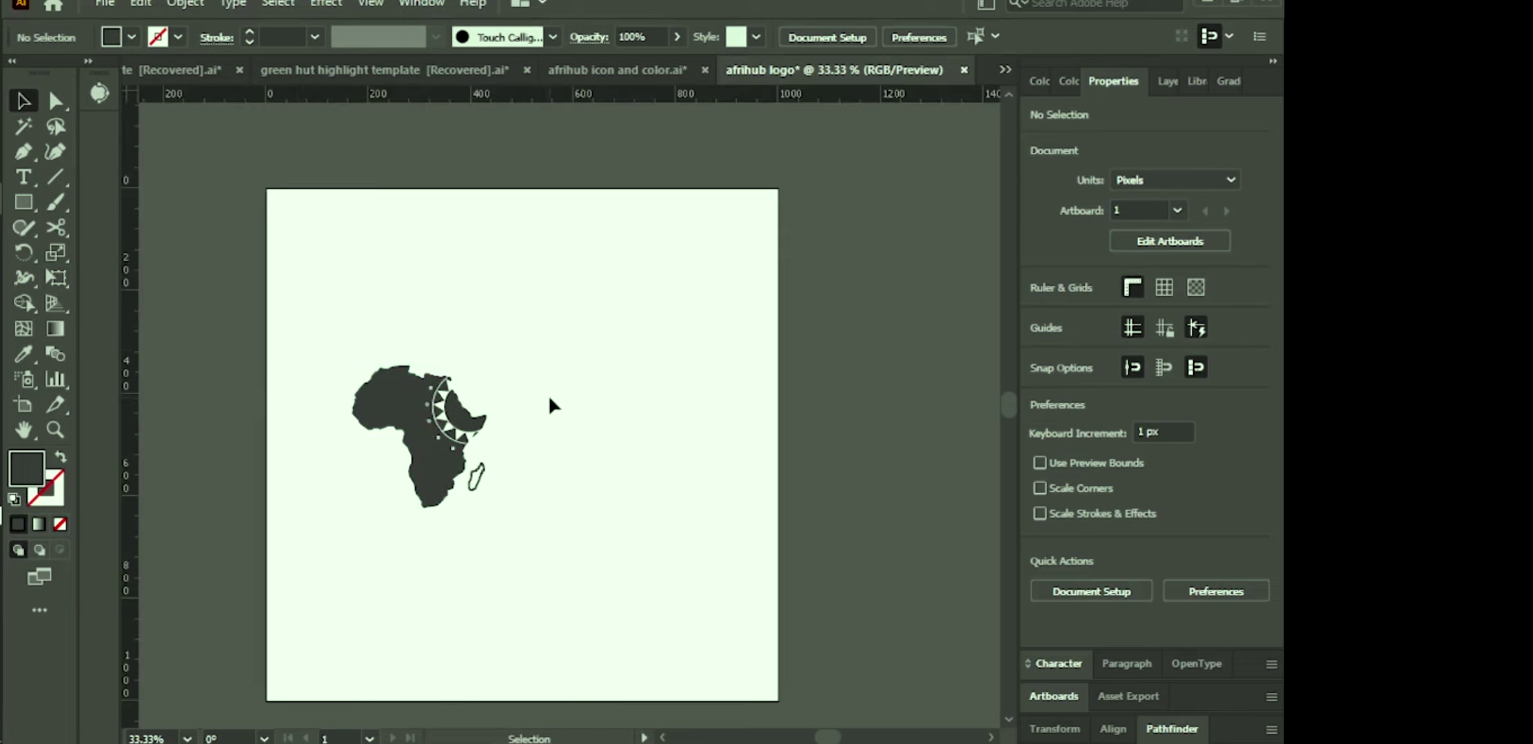
{"action": "scroll", "coordinate": [548, 407], "scroll_direction": "up", "scroll_amount": 6}
{"action": "scroll", "coordinate": [548, 407], "scroll_direction": "down", "scroll_amount": 3}
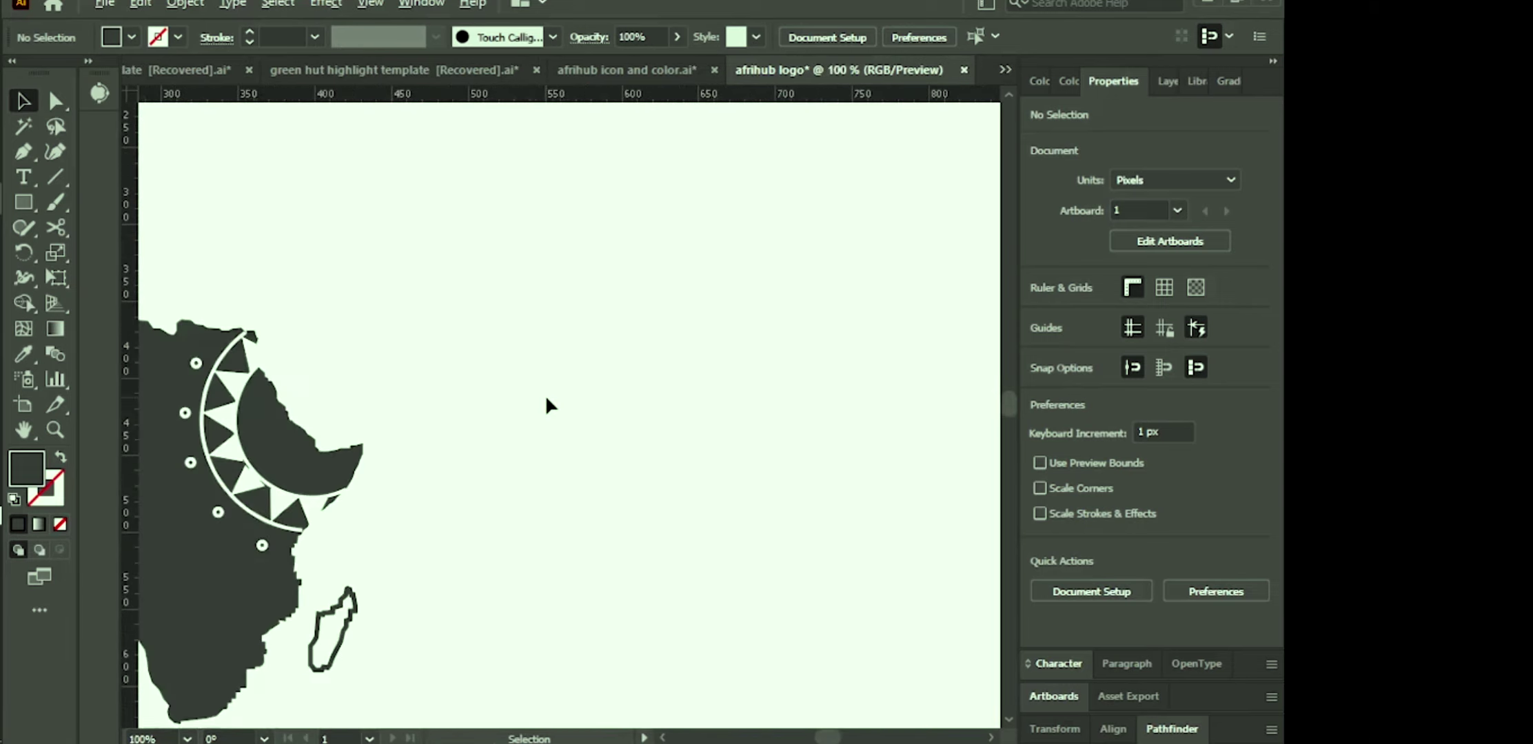
{"action": "key", "text": "space"}
{"action": "left_click_drag", "start_coordinate": [281, 417], "coordinate": [633, 426]}
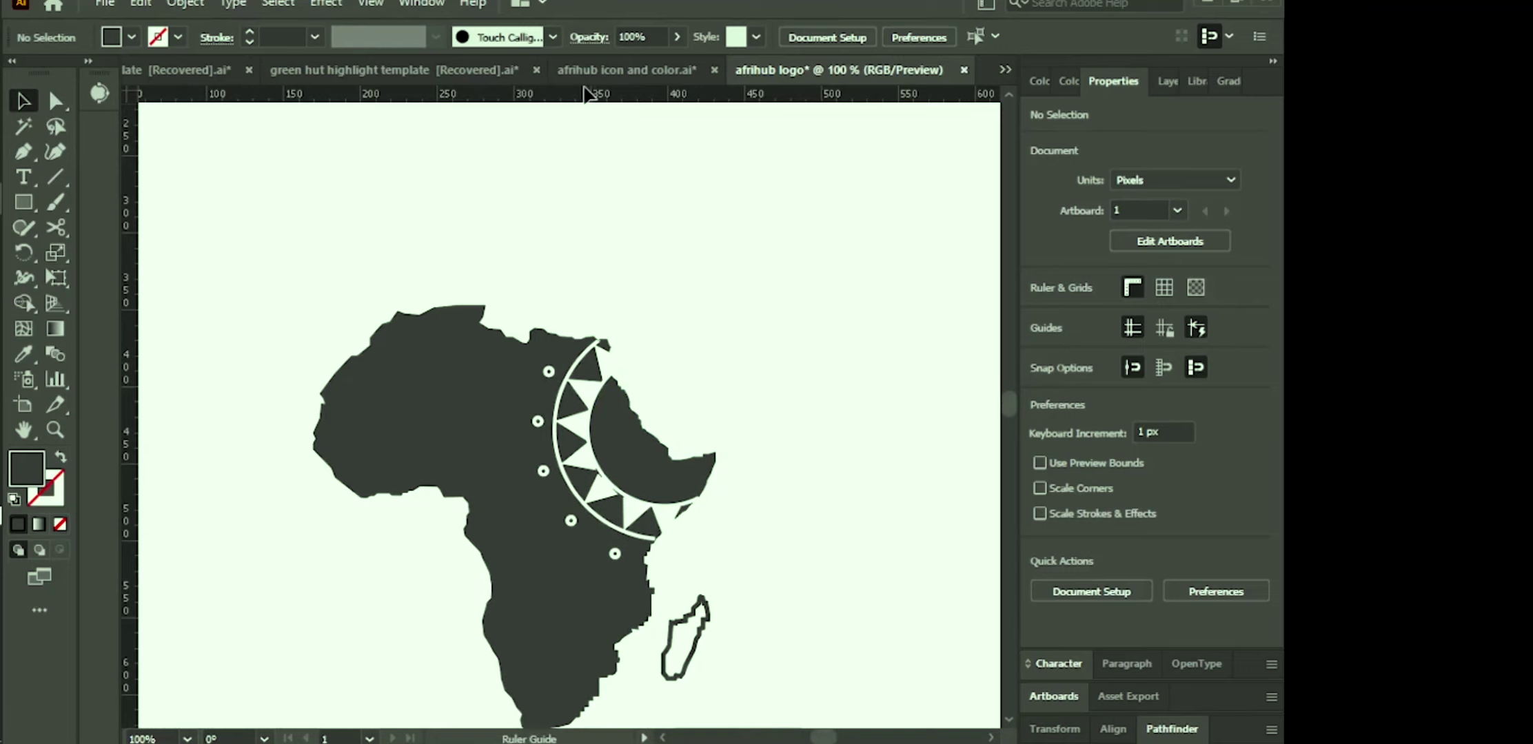
{"action": "left_click_drag", "start_coordinate": [589, 94], "coordinate": [594, 319]}
{"action": "left_click_drag", "start_coordinate": [588, 312], "coordinate": [588, 312]}
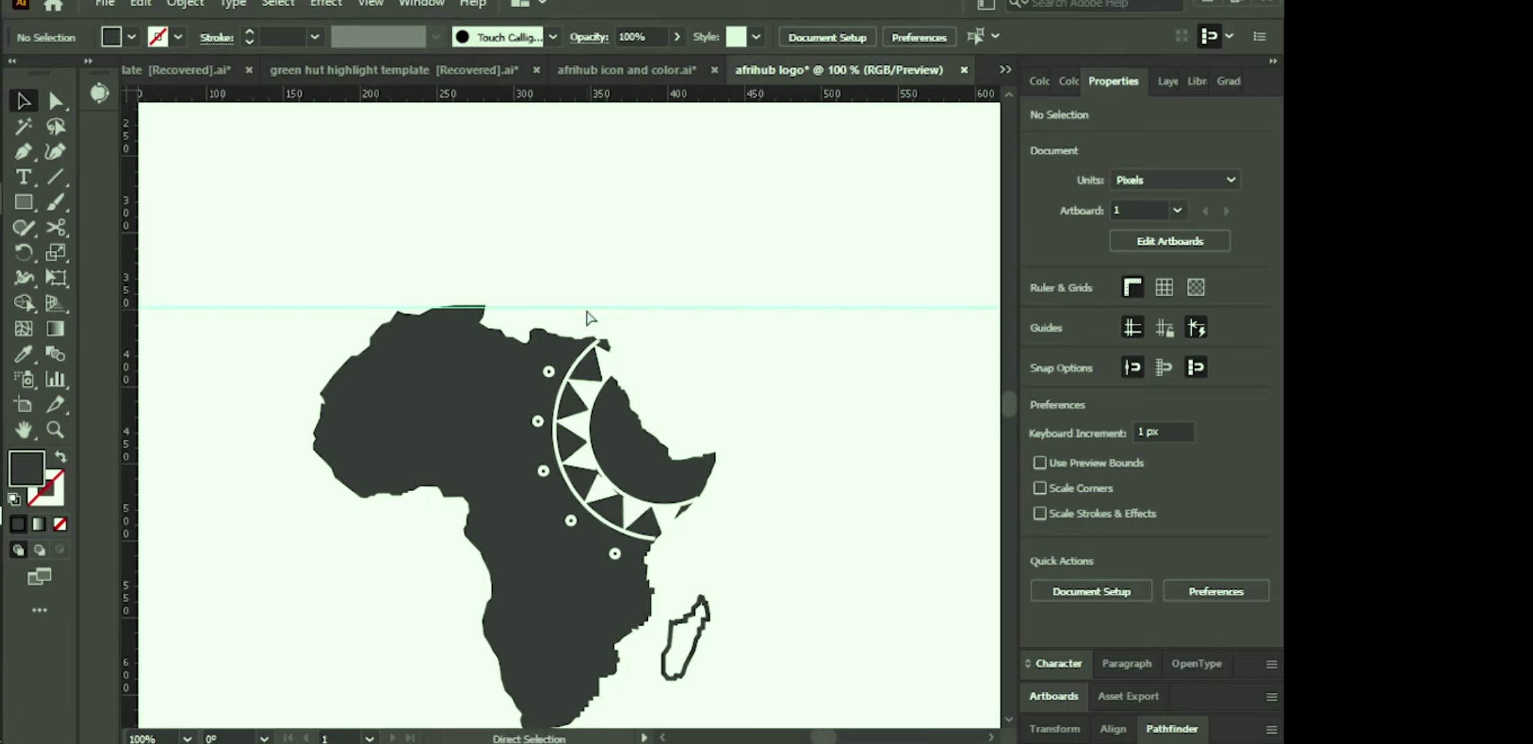
{"action": "key", "text": "ctrl+z"}
Step: Place one horizontal guide along the Africa map's top edge and another along its bottom edge
{"action": "left_click", "coordinate": [463, 426]}
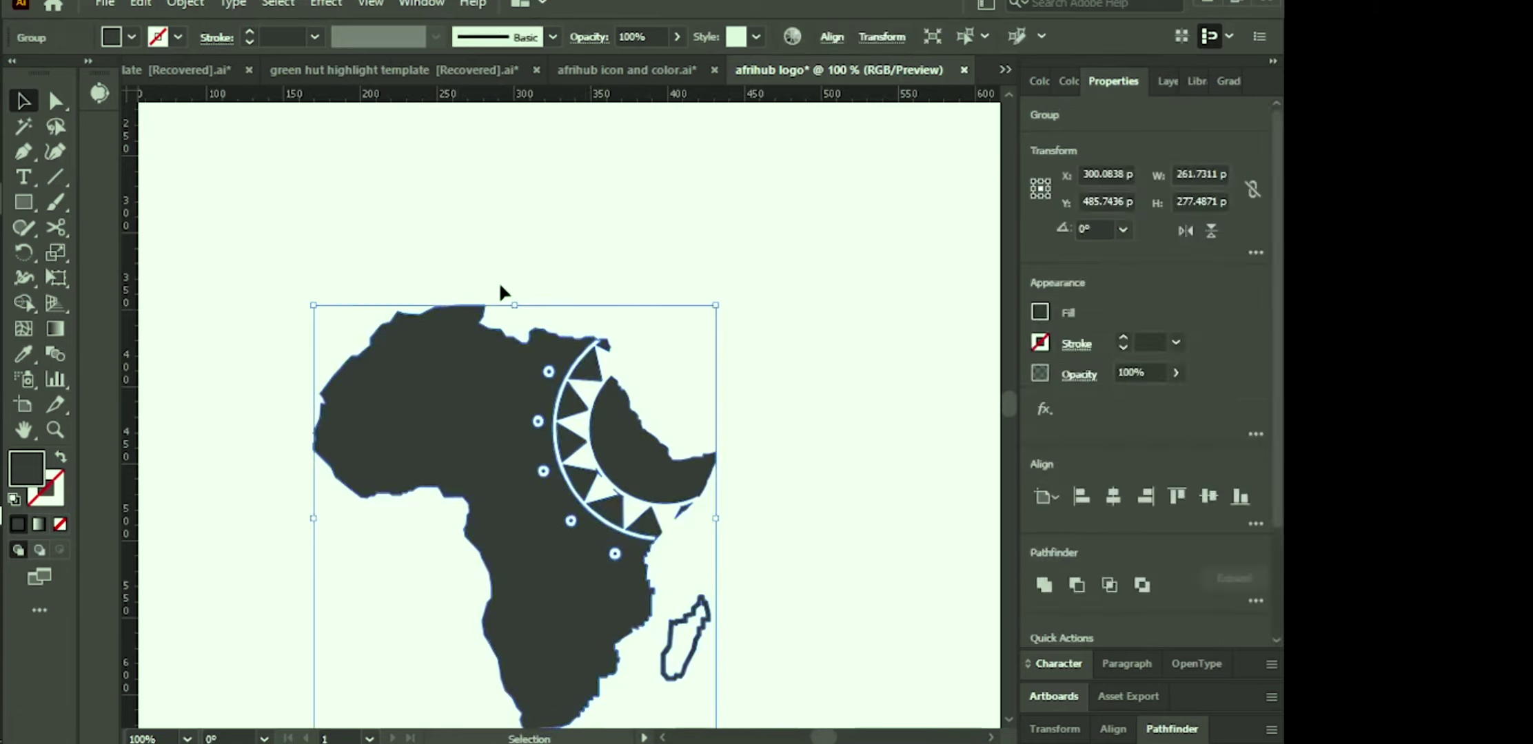
{"action": "left_click_drag", "start_coordinate": [519, 97], "coordinate": [530, 301]}
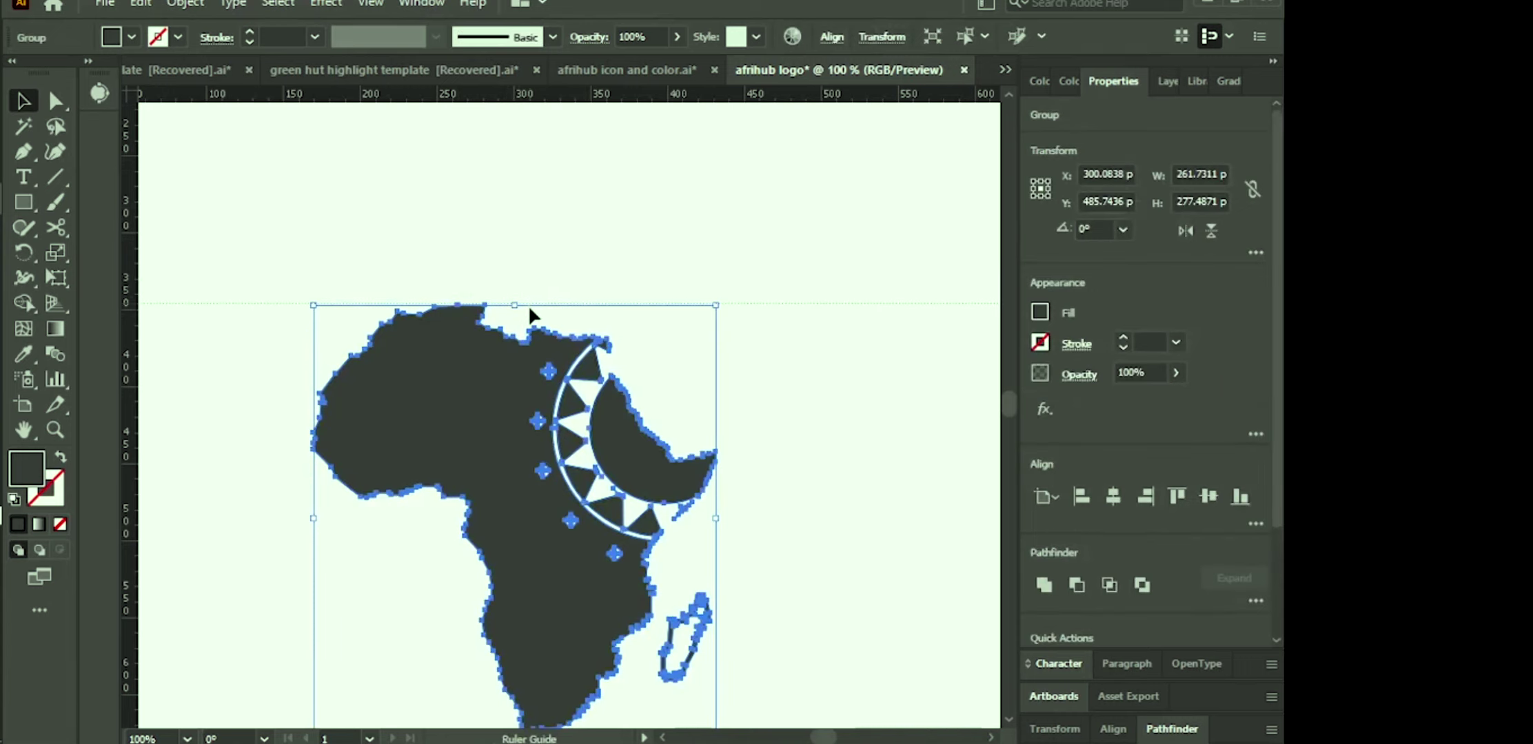
{"action": "left_click_drag", "start_coordinate": [530, 313], "coordinate": [532, 311]}
{"action": "left_click", "coordinate": [476, 202]}
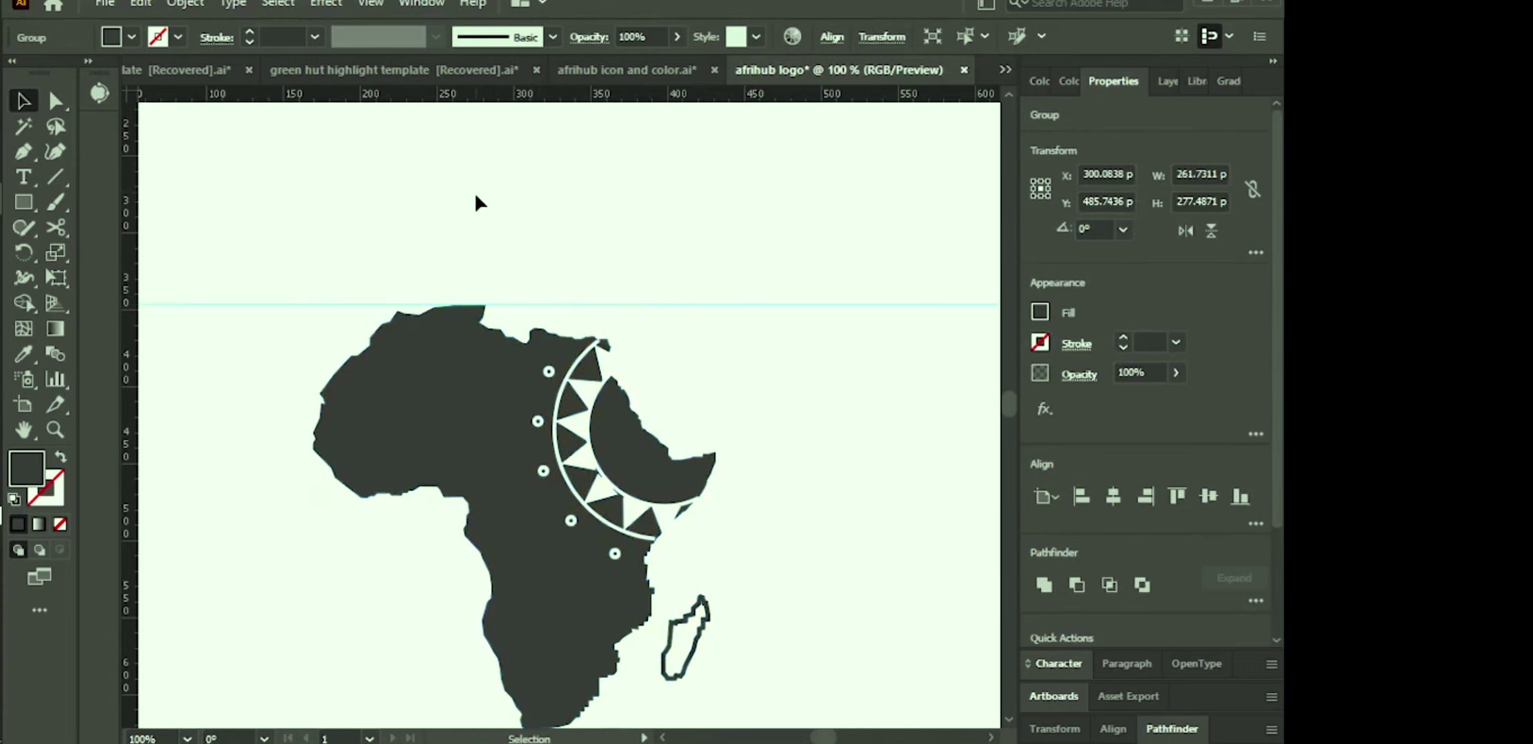
{"action": "scroll", "coordinate": [504, 202], "scroll_direction": "down", "scroll_amount": 2}
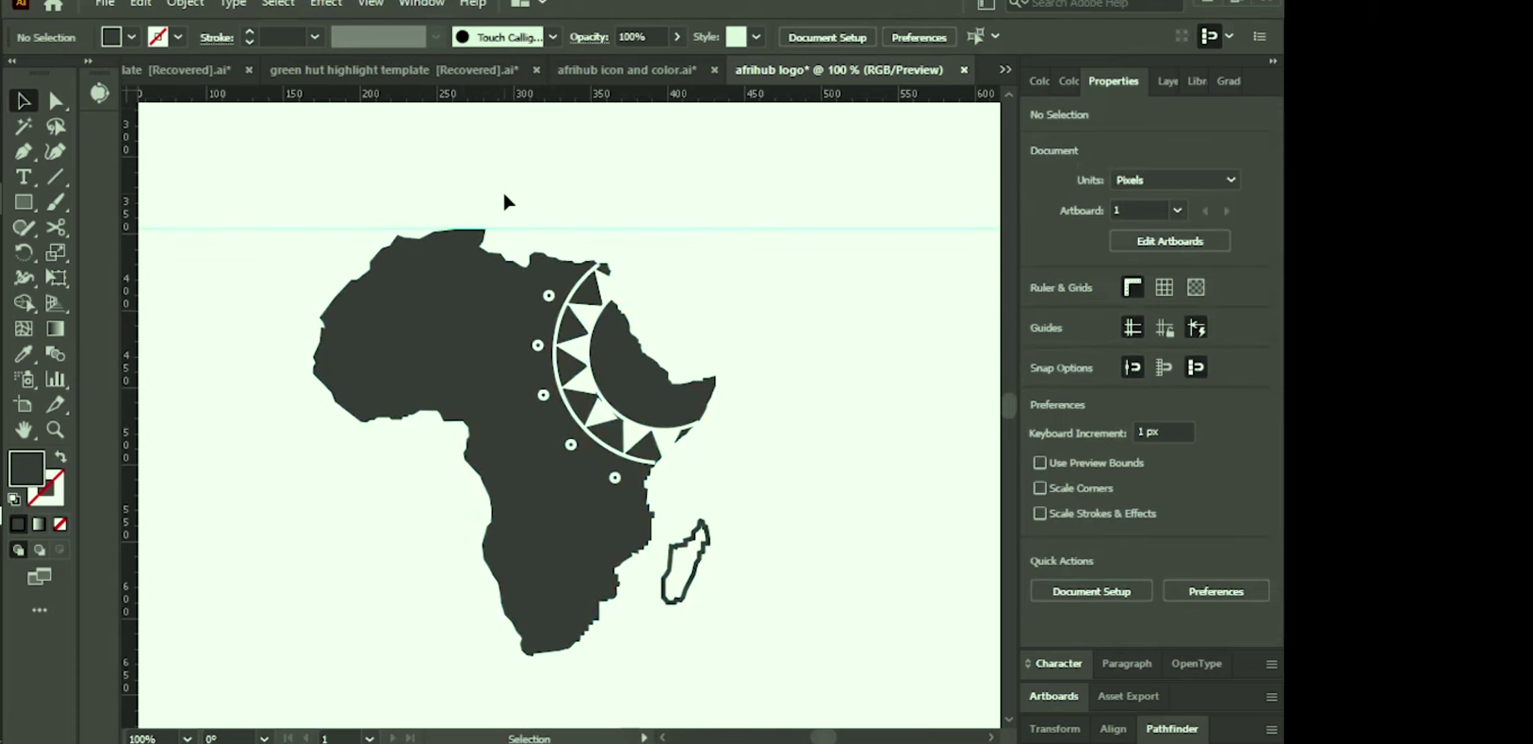
{"action": "left_click_drag", "start_coordinate": [560, 91], "coordinate": [546, 663]}
Step: Add the point text "Afrihub" on the empty area east of the Africa map
{"action": "scroll", "coordinate": [546, 620], "scroll_direction": "right", "scroll_amount": 5}
{"action": "scroll", "coordinate": [545, 620], "scroll_direction": "down", "scroll_amount": 1}
{"action": "key", "text": "t"}
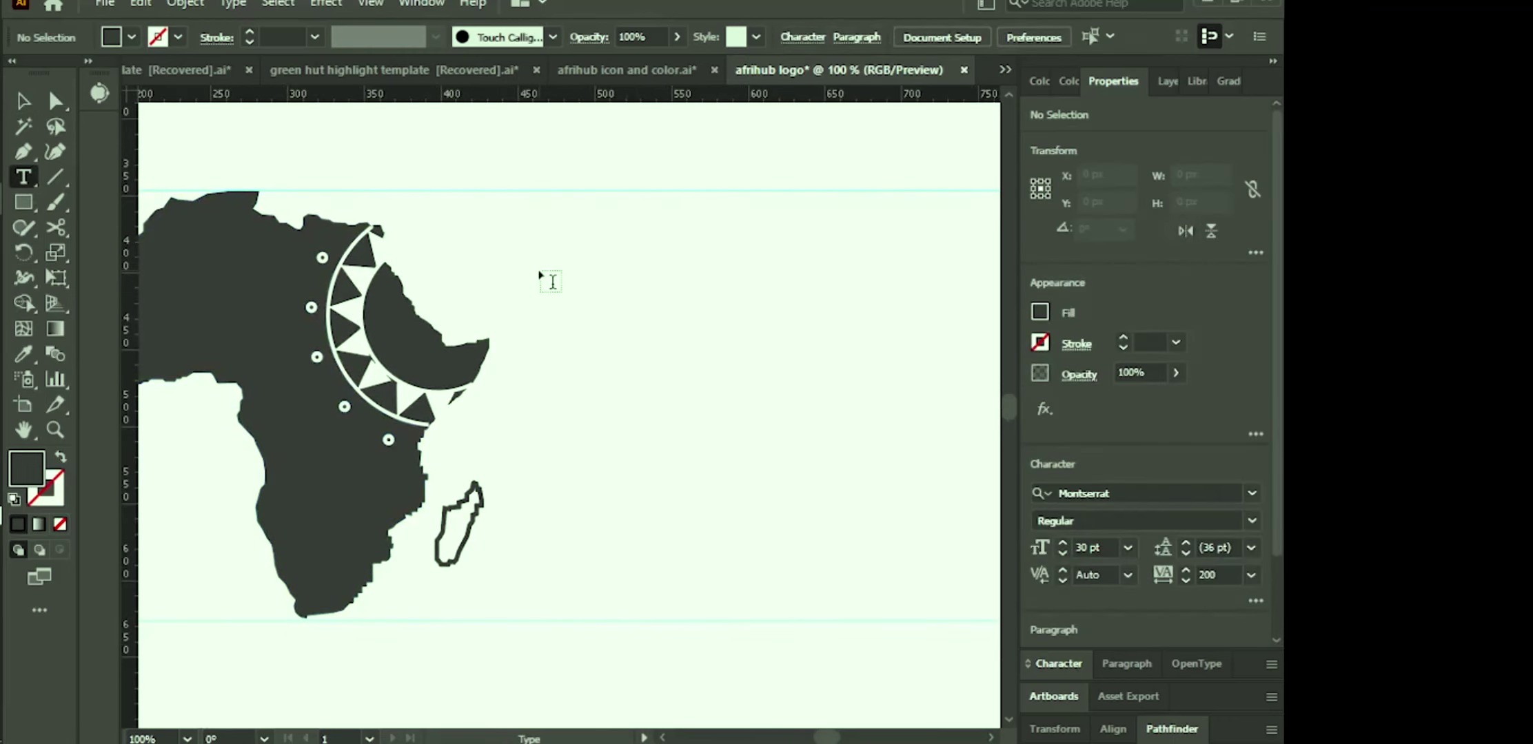
{"action": "left_click", "coordinate": [538, 274]}
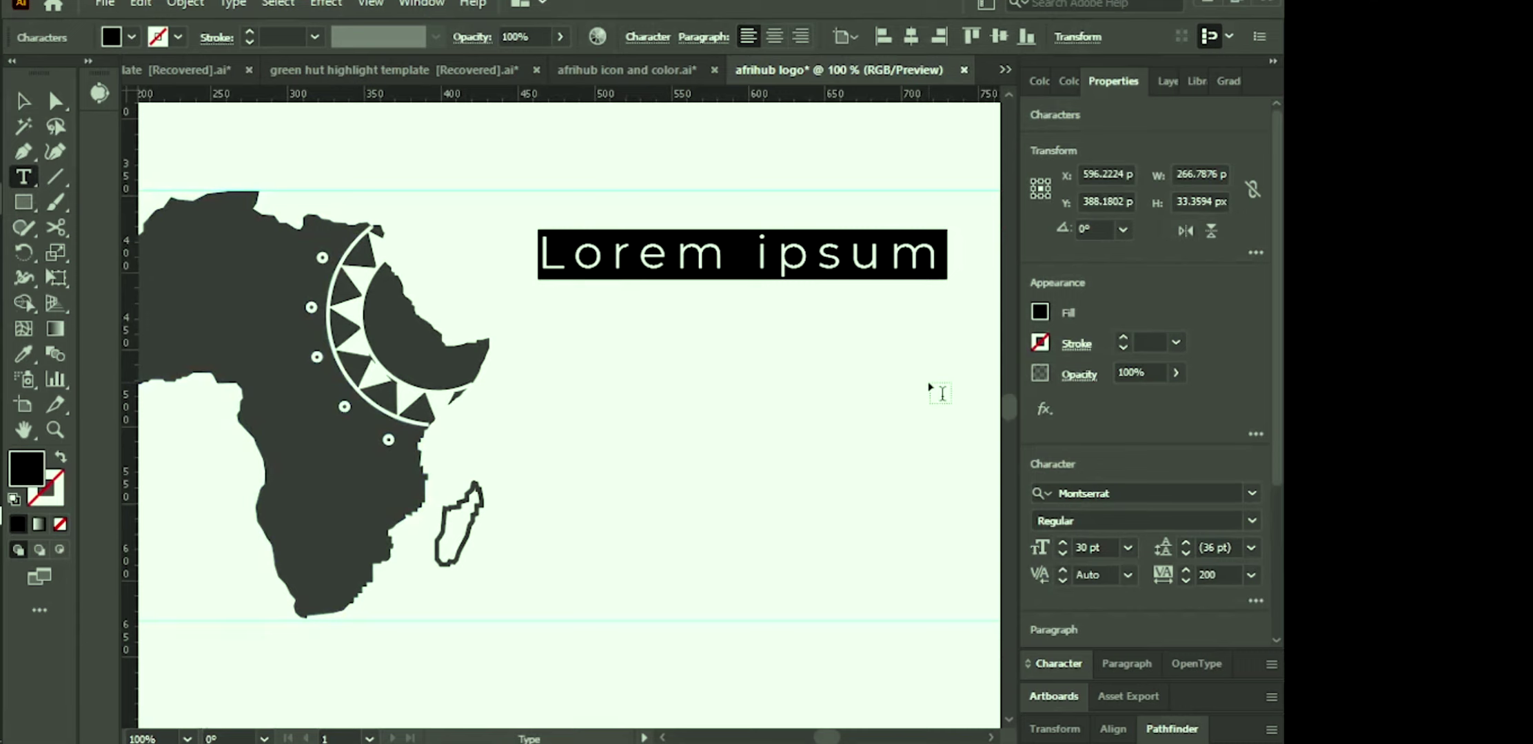
{"action": "type", "text": "Afr"}
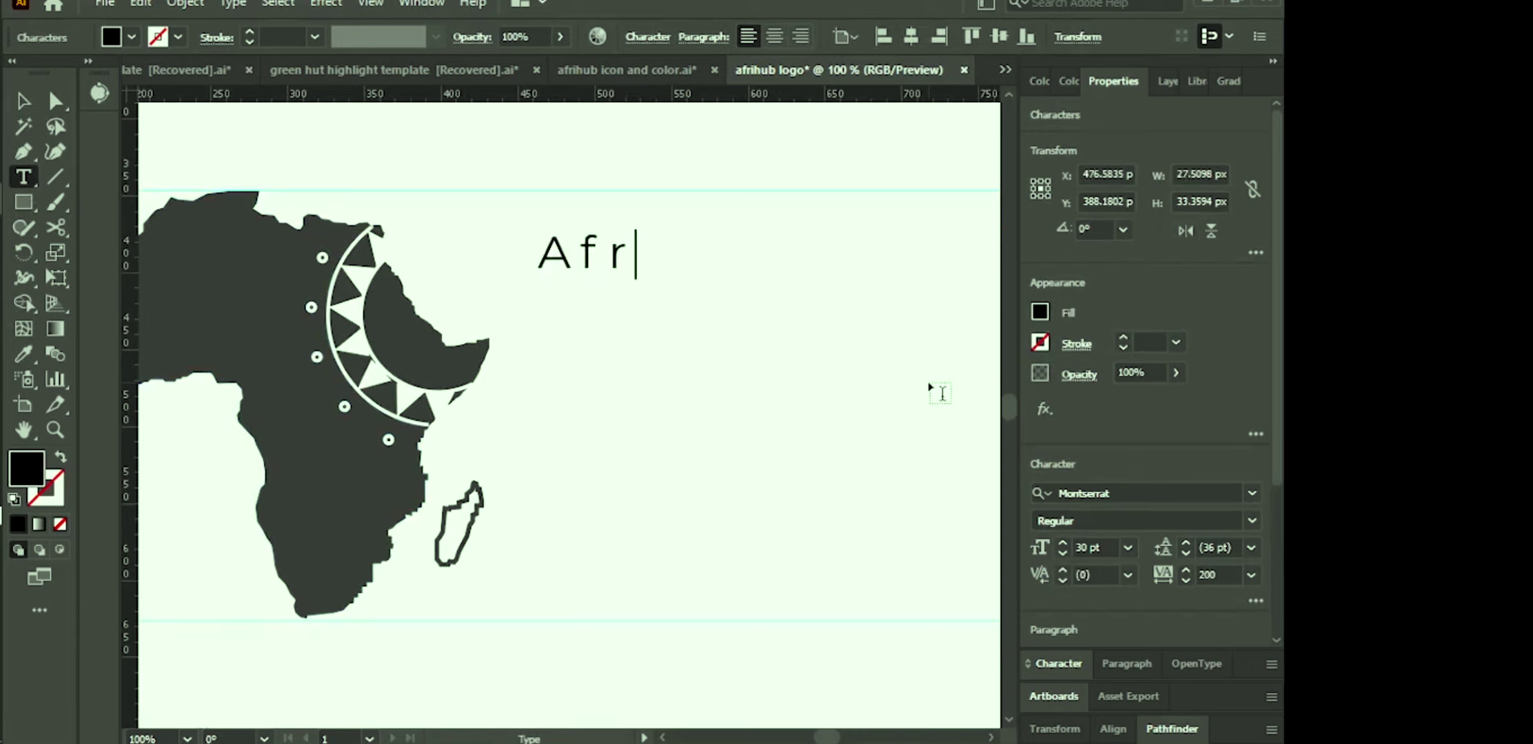
{"action": "type", "text": "ihub"}
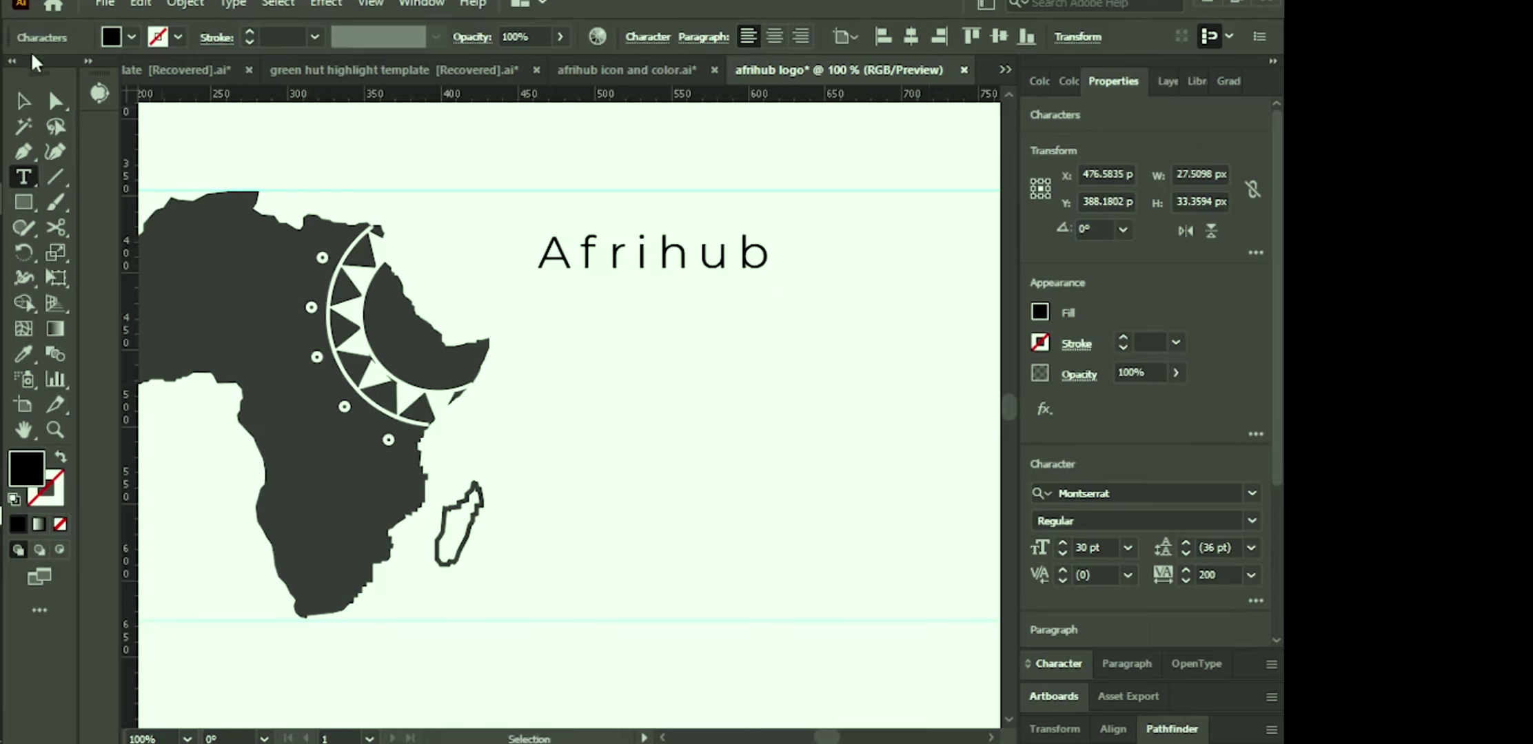
{"action": "left_click", "coordinate": [23, 101]}
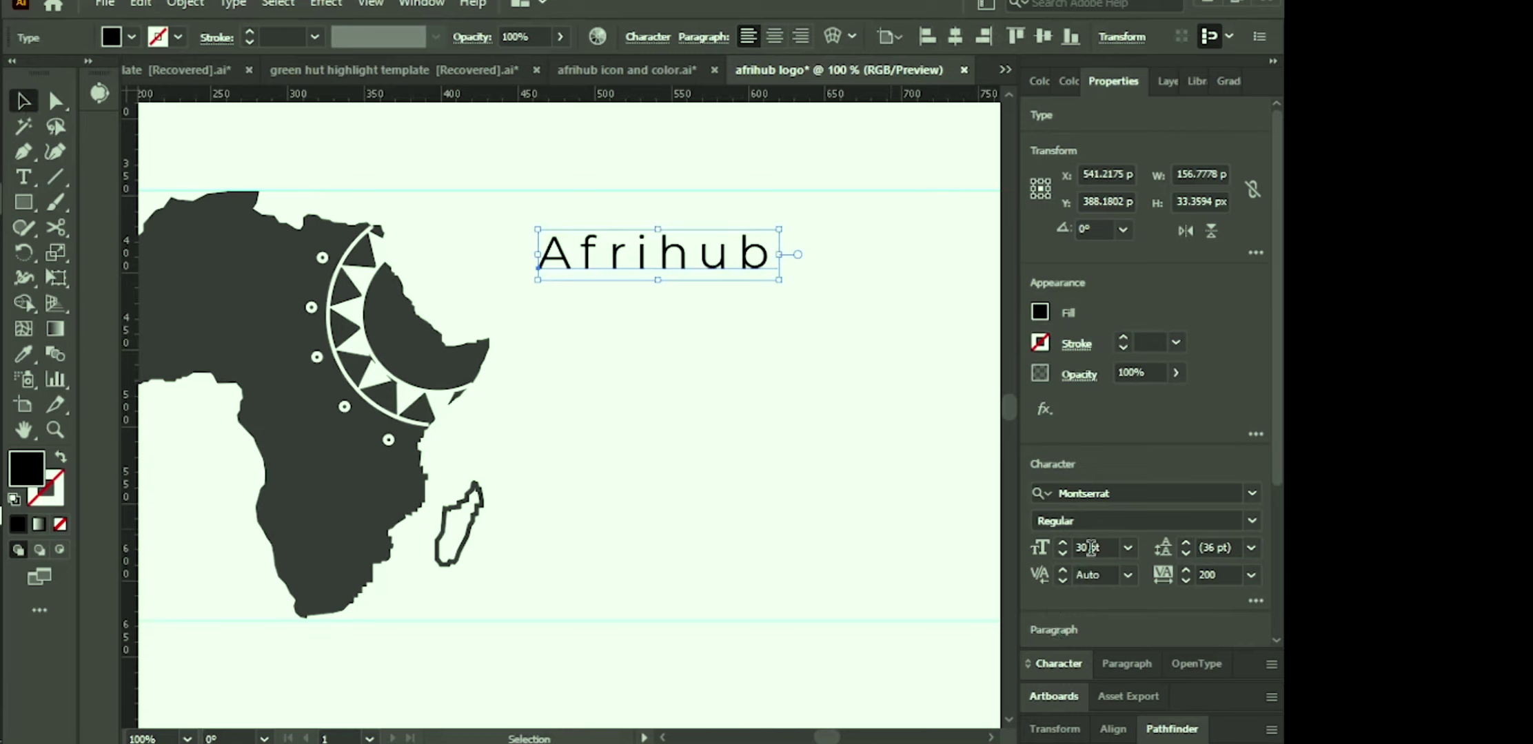
Step: Set the "Afrihub" text's font size to 72 pt and move it down beside the tip of the map's horn
{"action": "left_click", "coordinate": [1127, 548]}
{"action": "left_click", "coordinate": [1158, 525]}
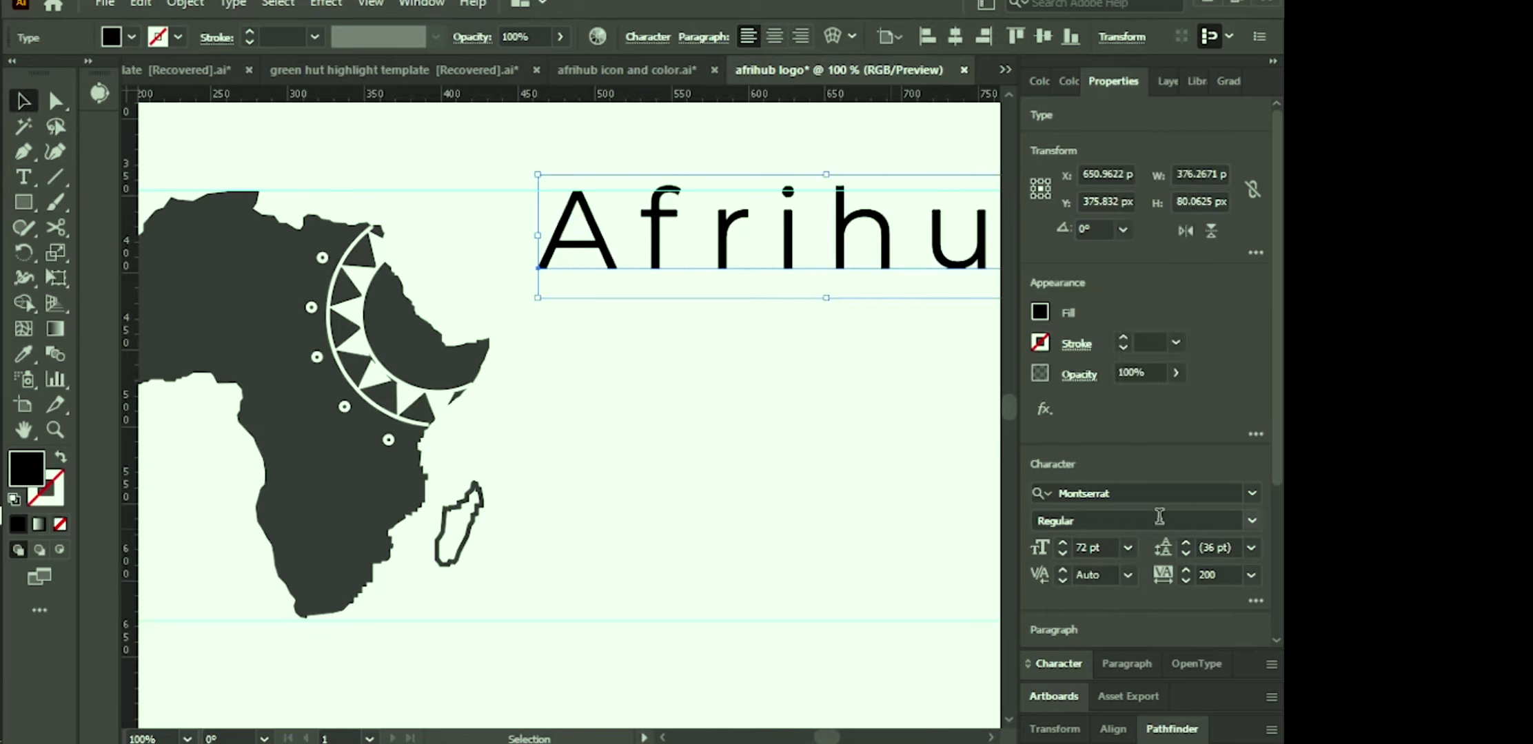
{"action": "left_click_drag", "start_coordinate": [838, 245], "coordinate": [841, 372]}
Step: Replace the lowercase "h" in the logo name with a capital so it reads "AfriHub"
{"action": "key", "text": "t"}
{"action": "left_click", "coordinate": [872, 381]}
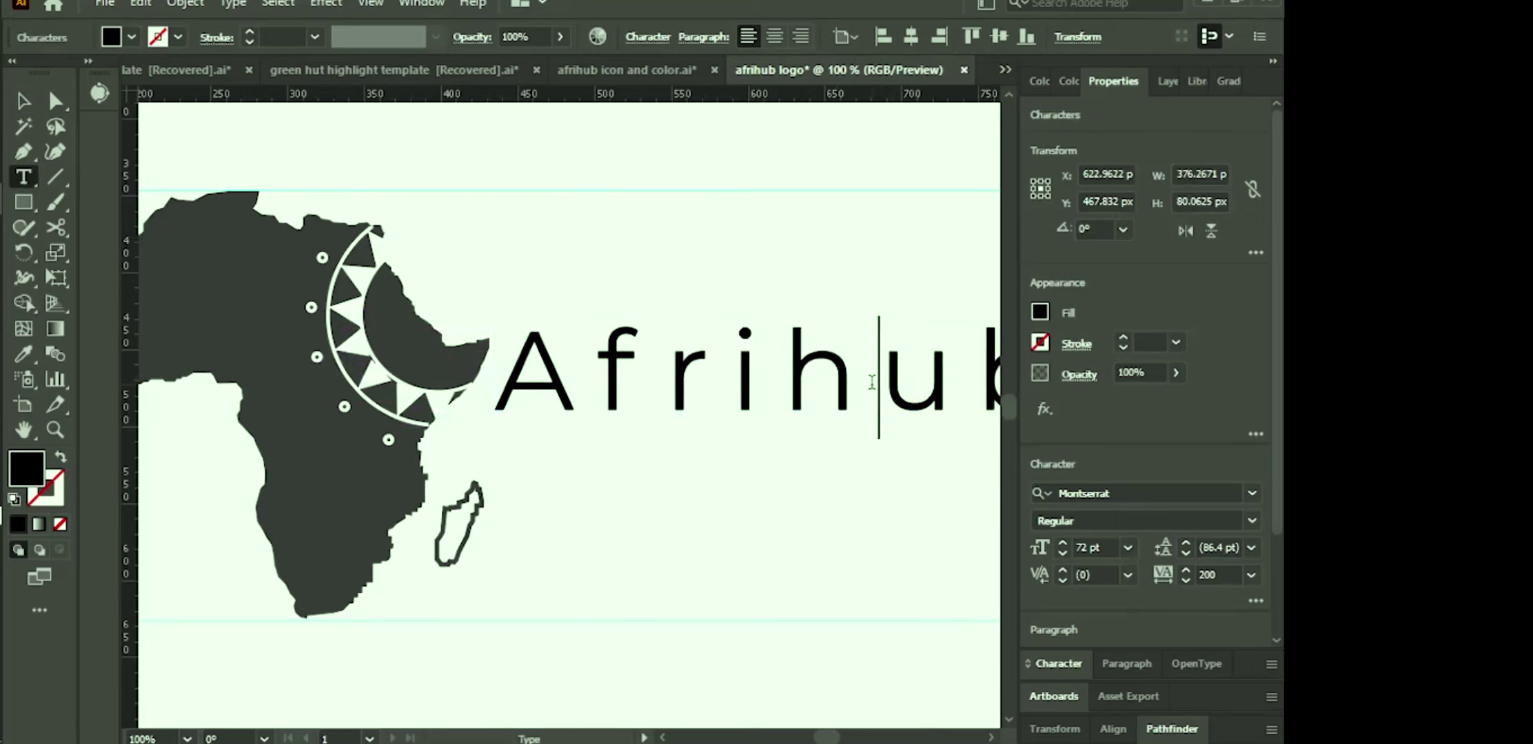
{"action": "key", "text": "BackSpace"}
{"action": "type", "text": "H"}
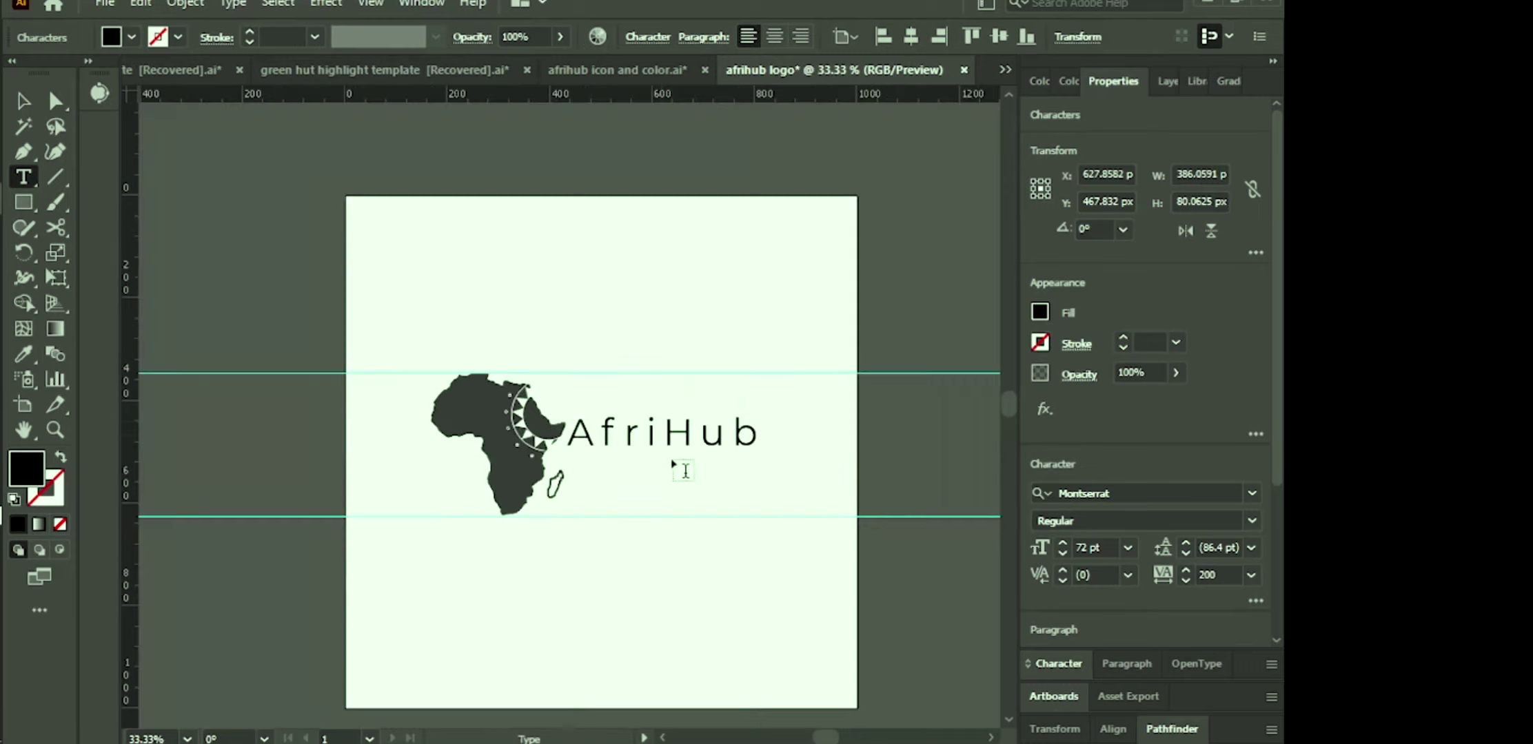
Step: Give the "Hub" part of the logo name a dark red fill
{"action": "key", "text": "ctrl+minus"}
{"action": "key", "text": "ctrl+minus"}
{"action": "key", "text": "ctrl+minus"}
{"action": "left_click_drag", "start_coordinate": [665, 431], "coordinate": [765, 435]}
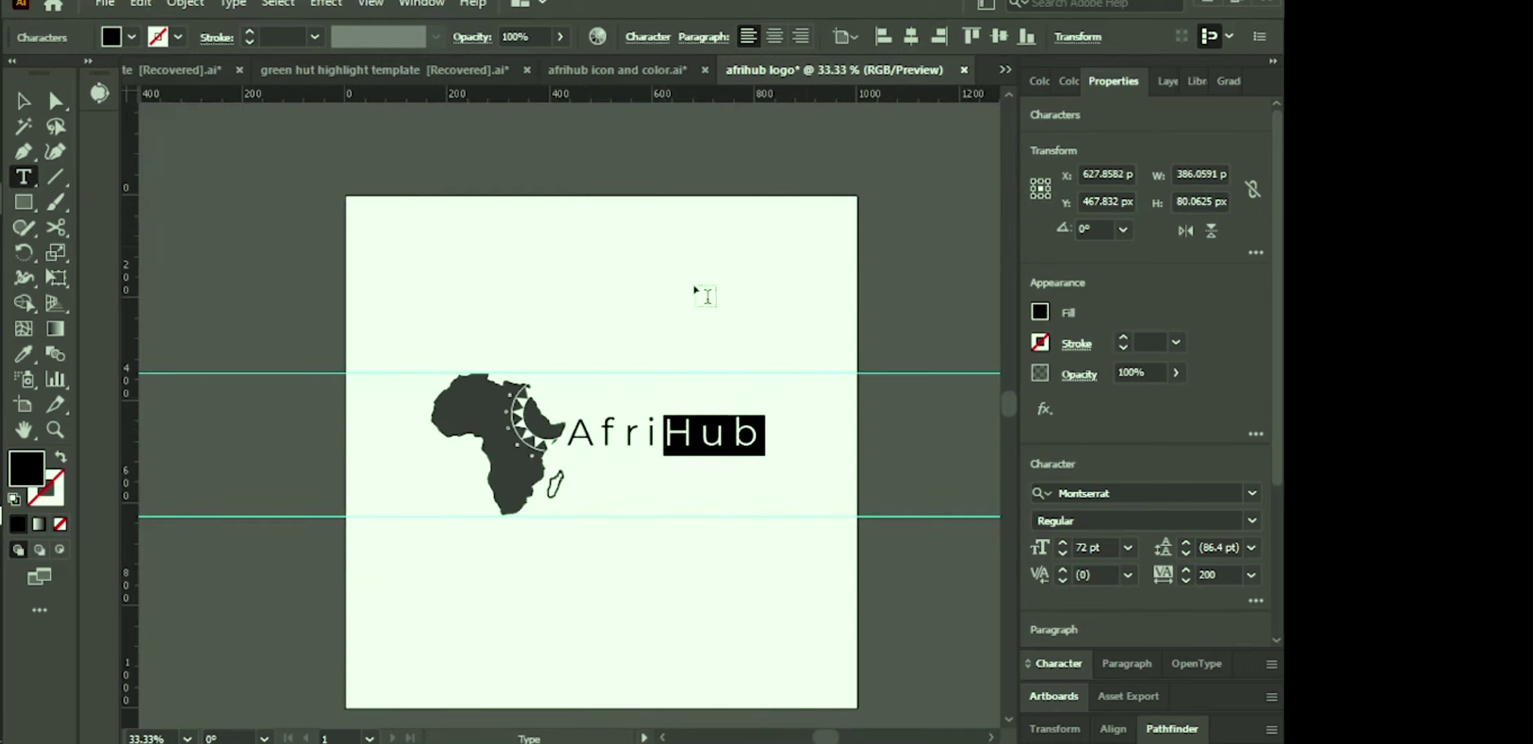
{"action": "left_click", "coordinate": [131, 37]}
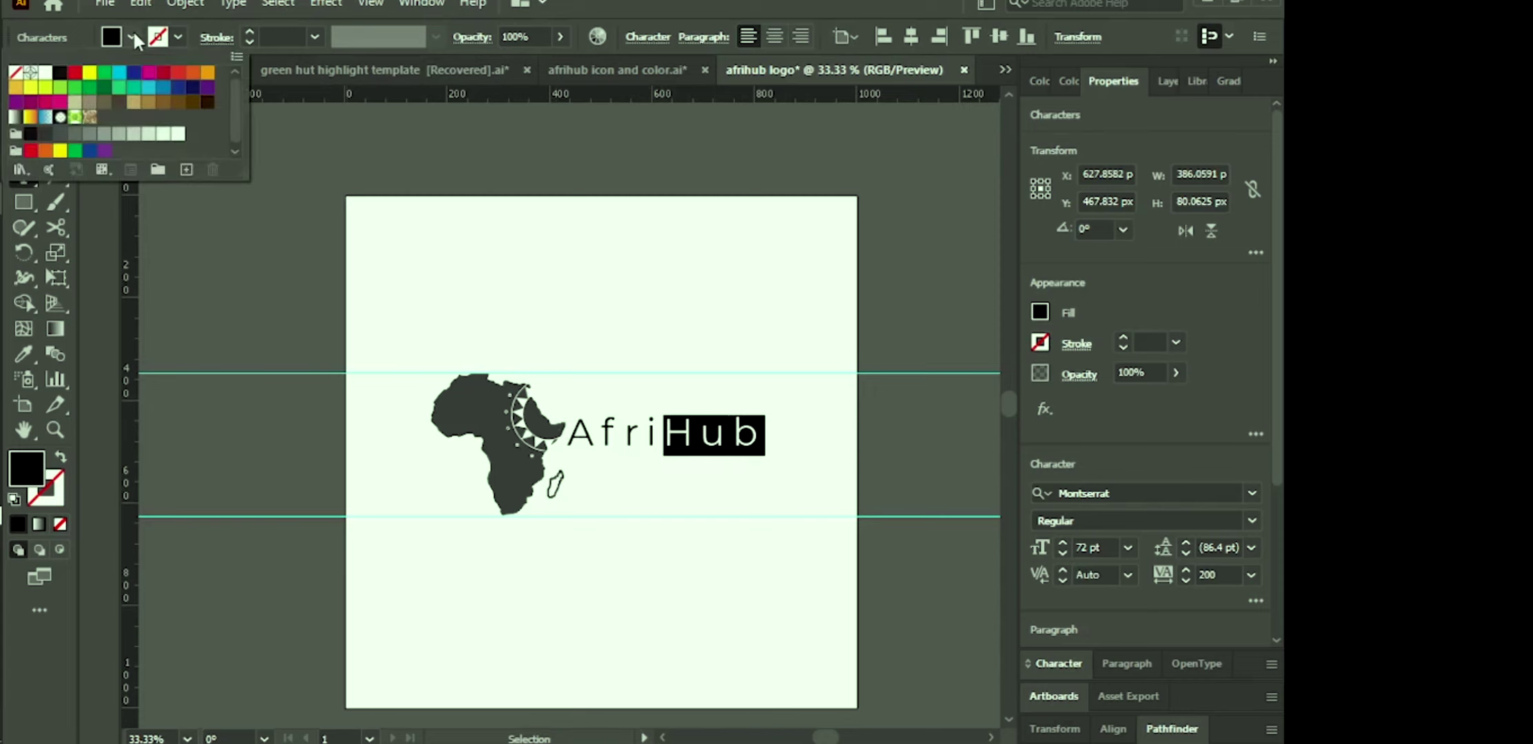
{"action": "left_click", "coordinate": [169, 85]}
{"action": "key", "text": "Escape"}
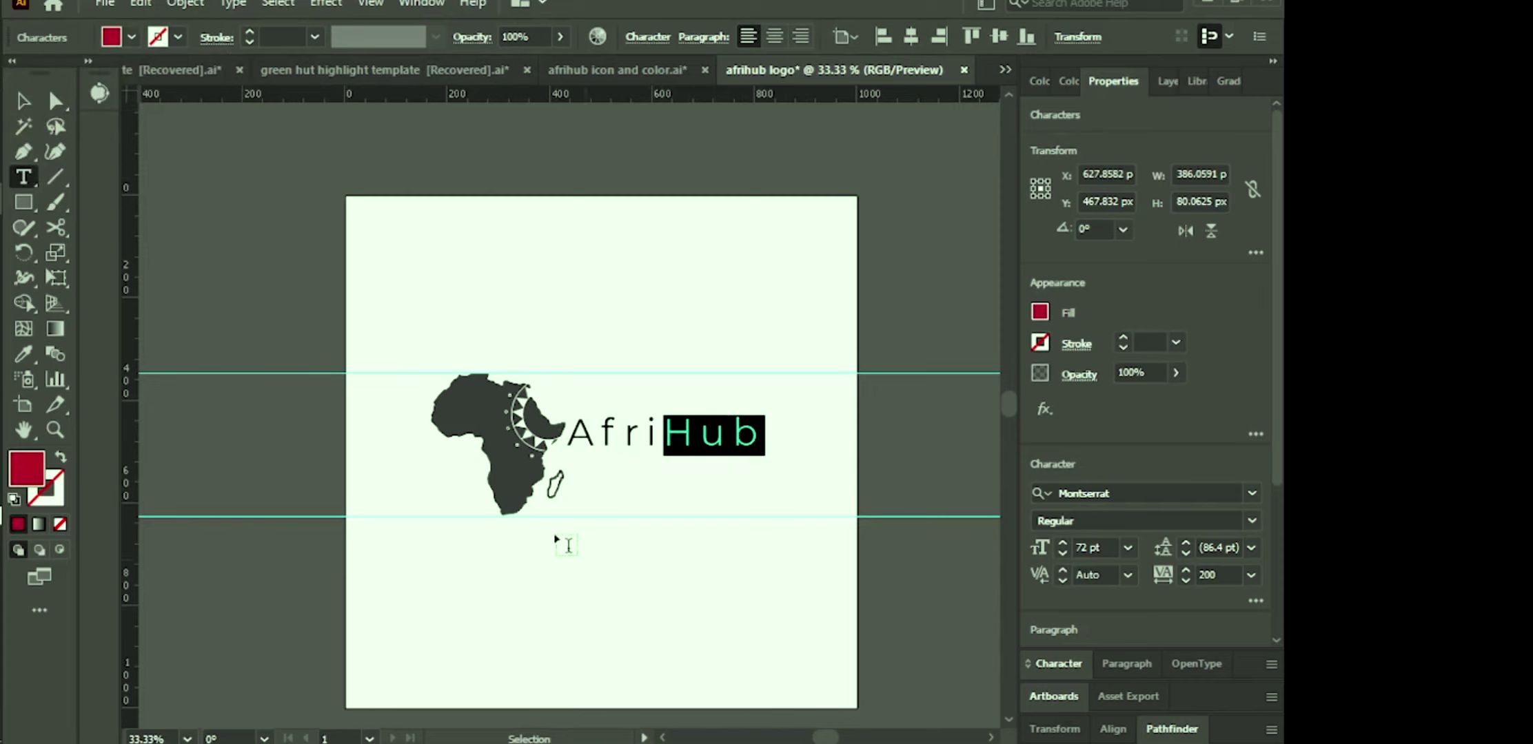
{"action": "left_click", "coordinate": [24, 101]}
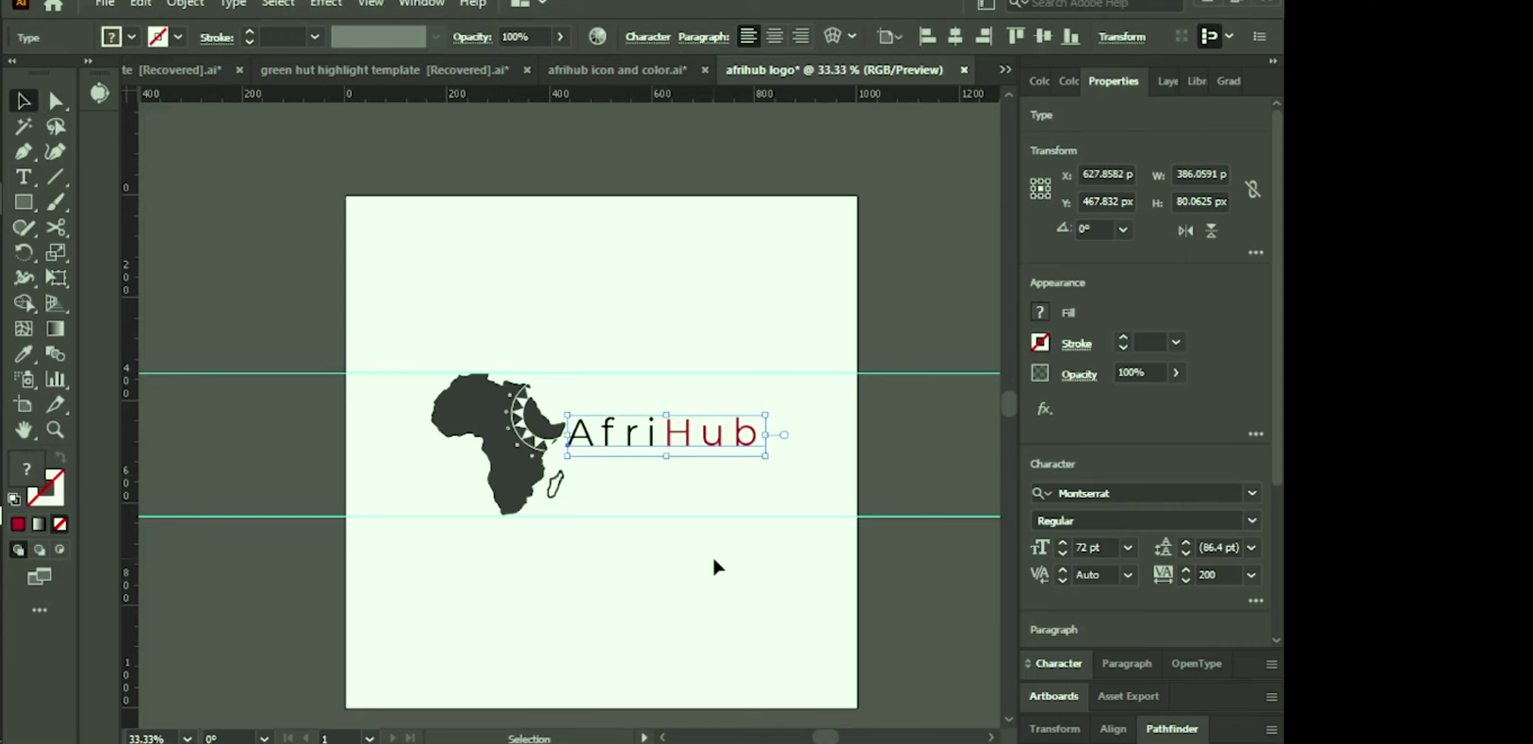
{"action": "left_click", "coordinate": [682, 460]}
Step: Recolor the "Afri" part of the logo name with the dark grey fill sampled from the Africa map
{"action": "double_click", "coordinate": [651, 430]}
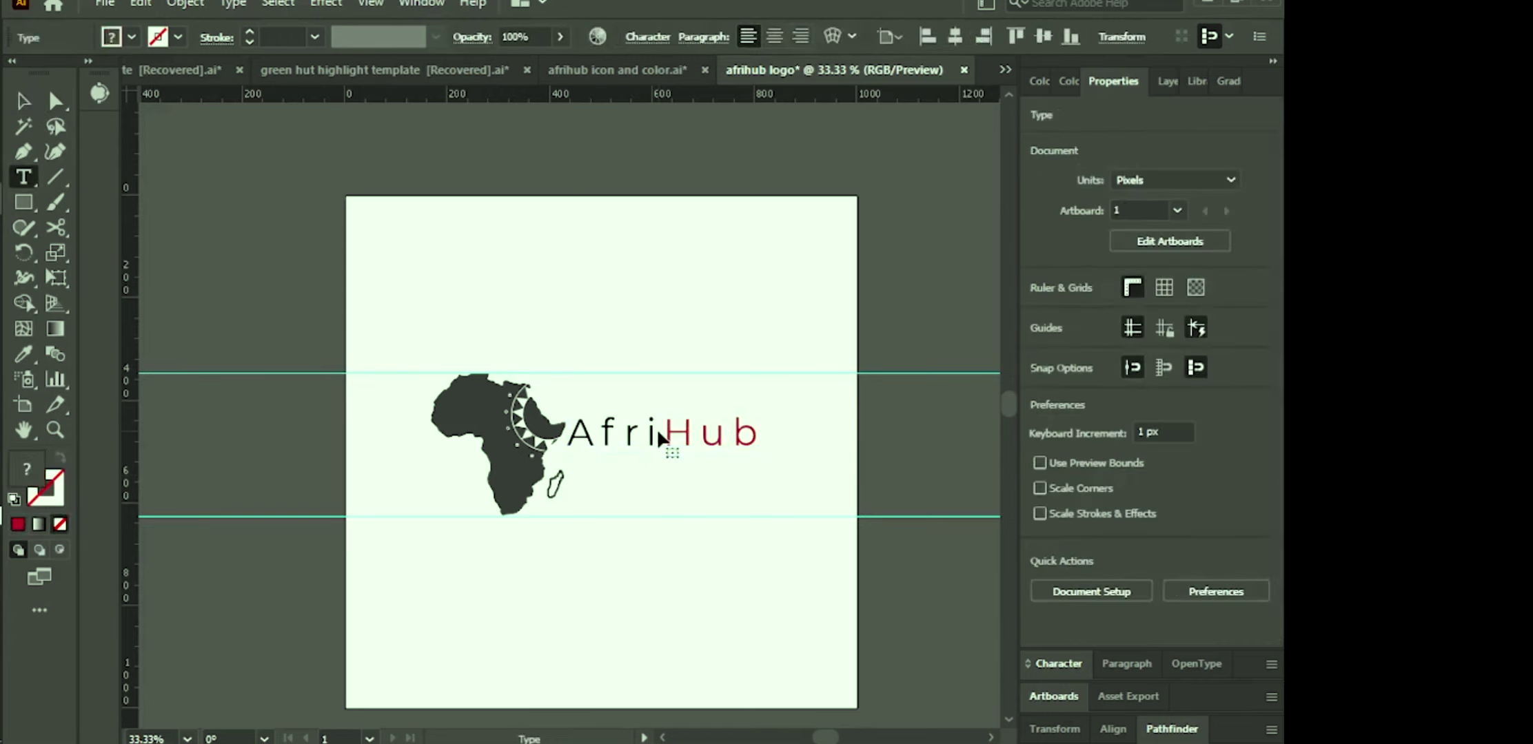
{"action": "left_click_drag", "start_coordinate": [646, 431], "coordinate": [499, 426]}
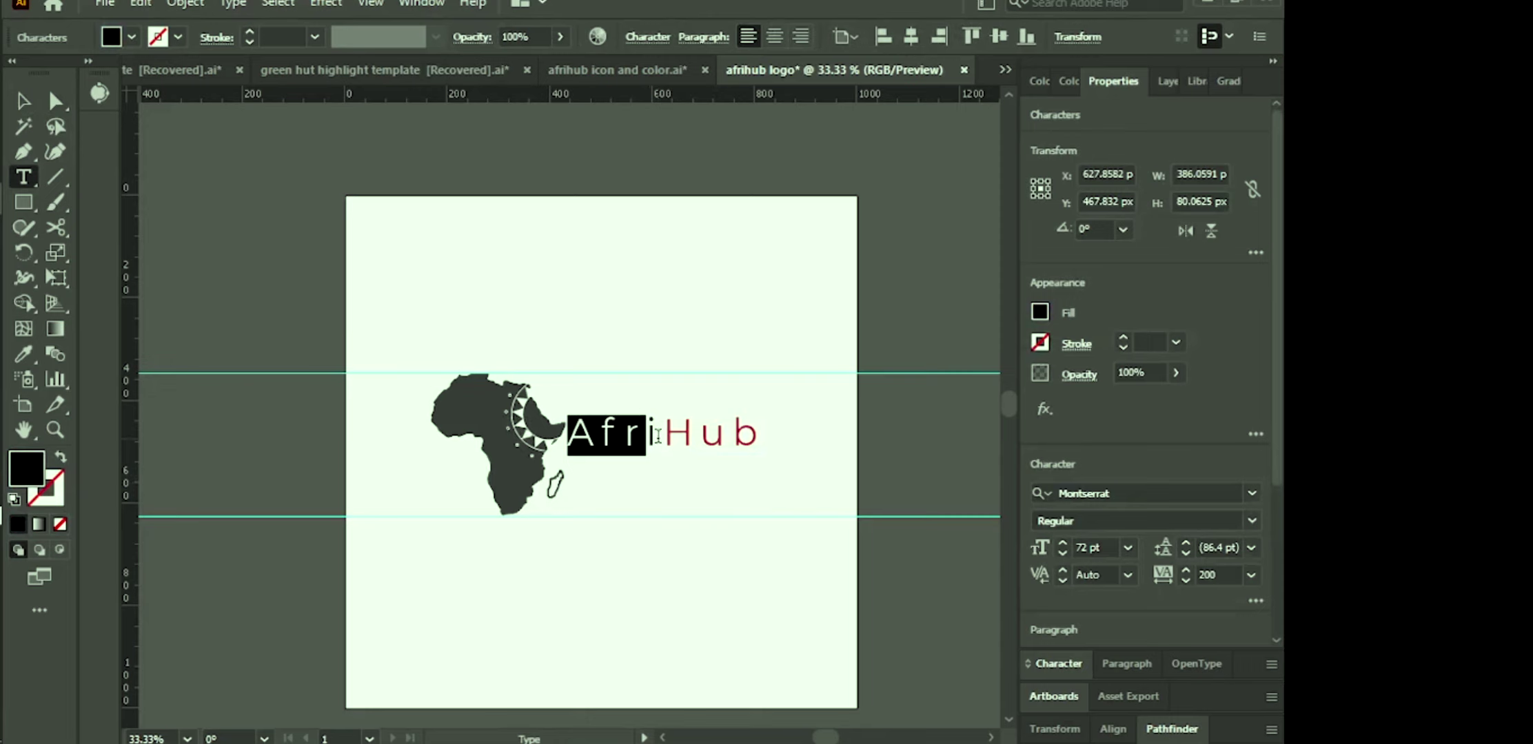
{"action": "left_click_drag", "start_coordinate": [661, 435], "coordinate": [573, 439]}
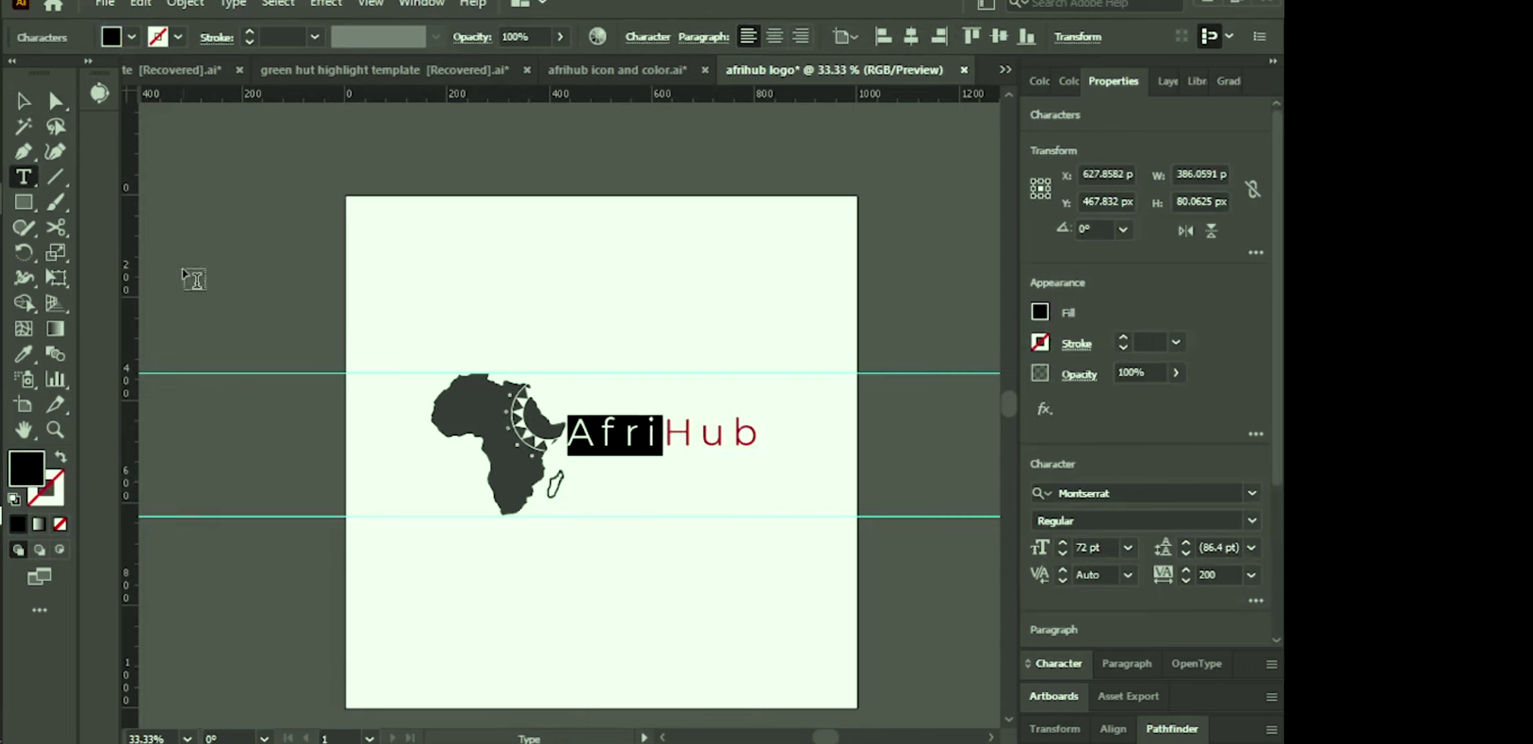
{"action": "left_click", "coordinate": [24, 354]}
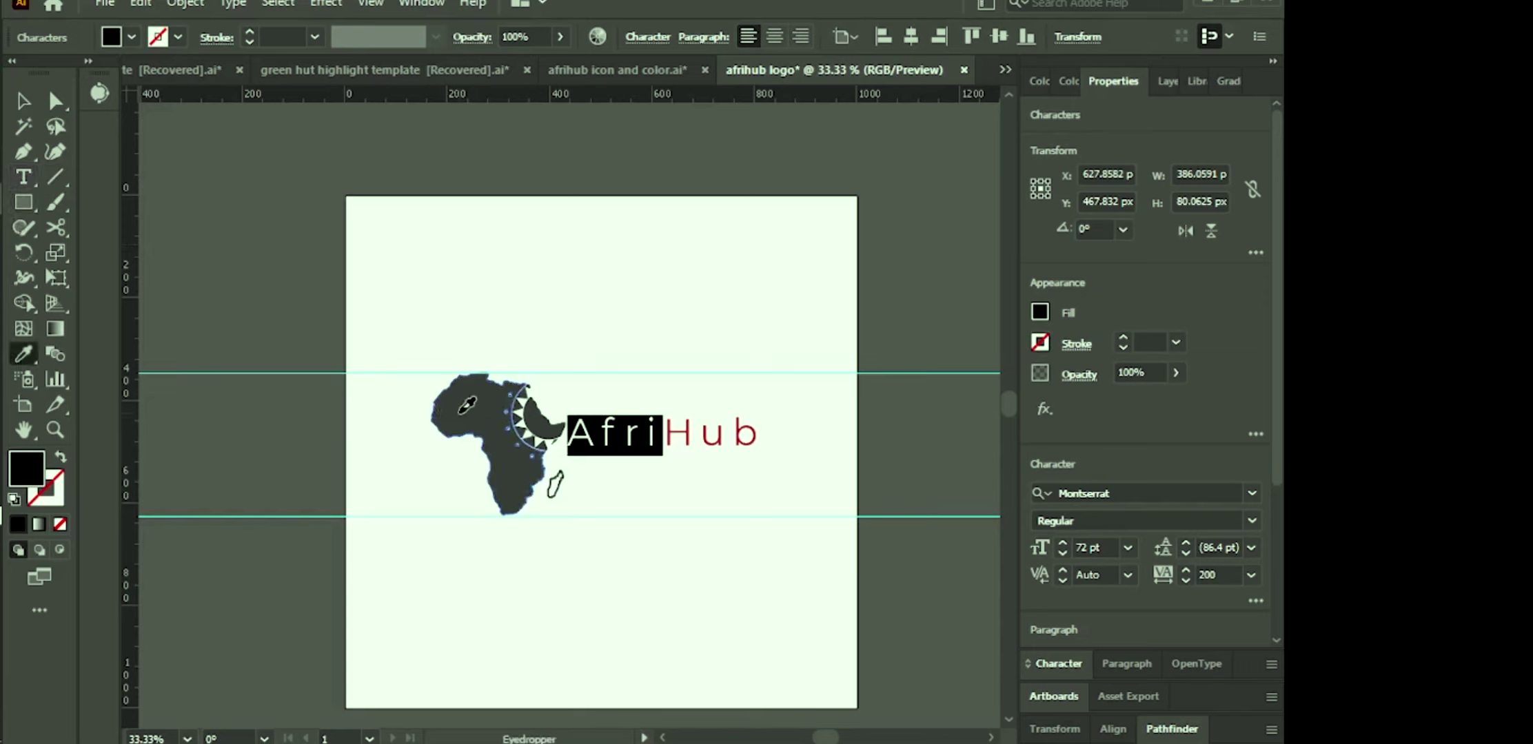
{"action": "left_click", "coordinate": [462, 411]}
{"action": "left_click", "coordinate": [26, 101]}
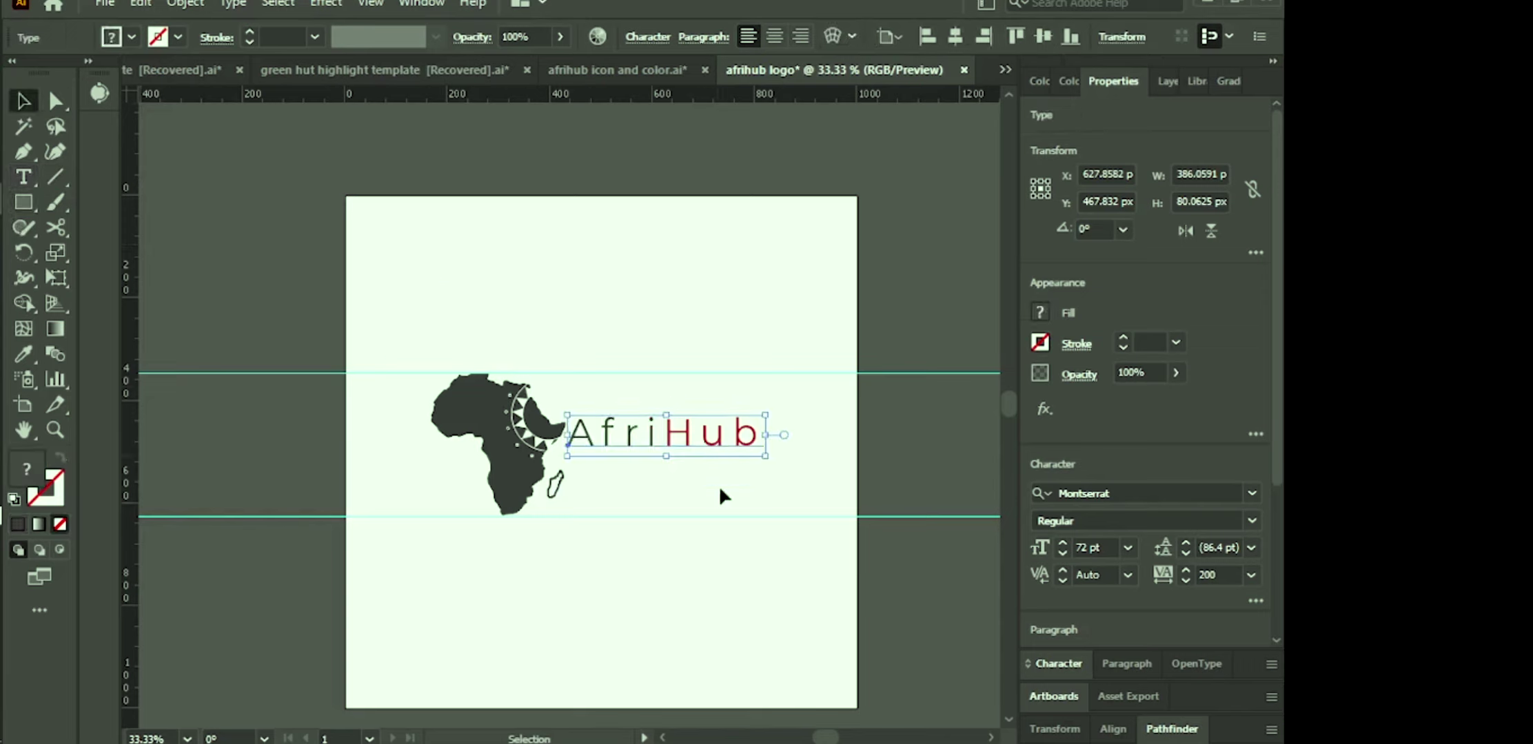
{"action": "left_click", "coordinate": [673, 555]}
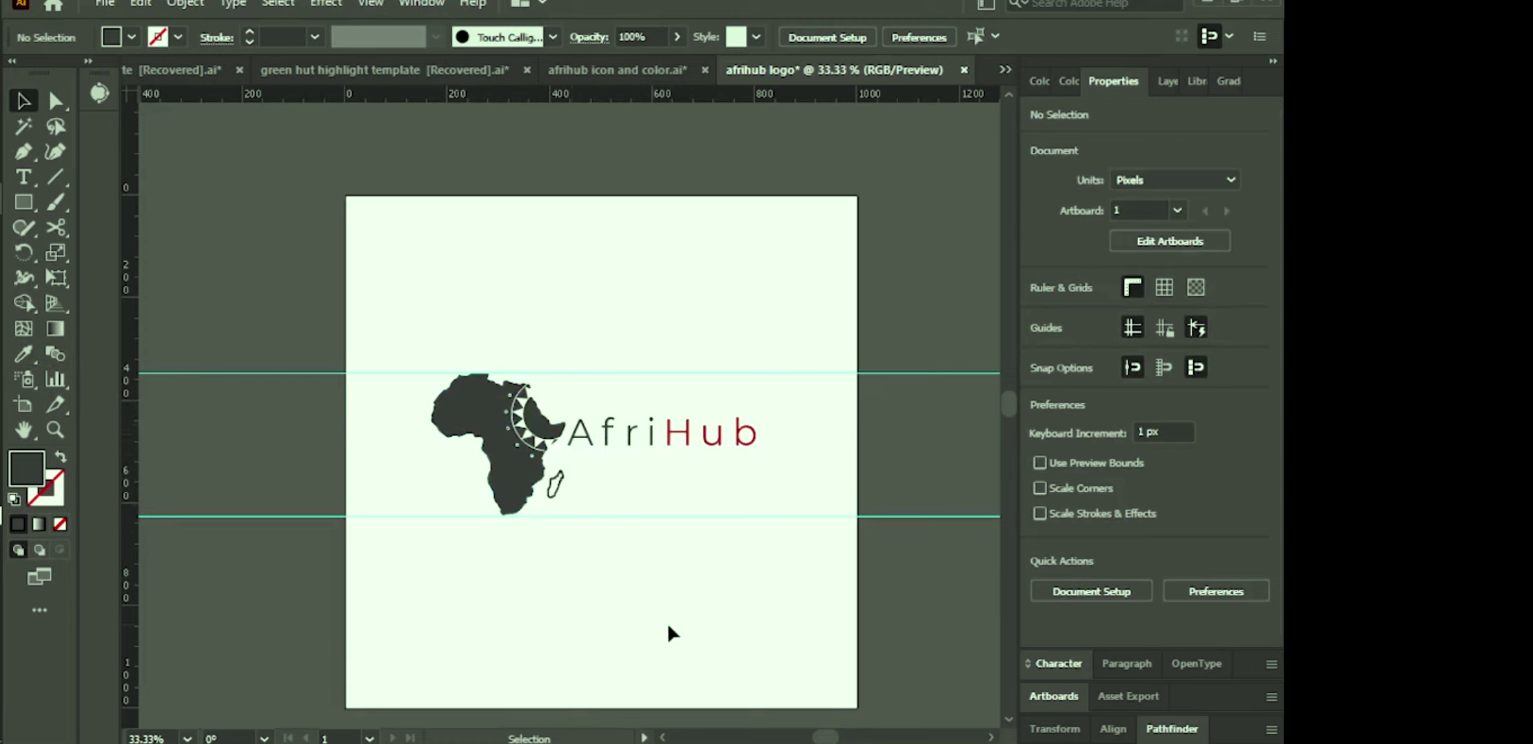
Step: Add a separate point text reading "Digital Agency" just below the start of the AfriHub name
{"action": "key", "text": "t"}
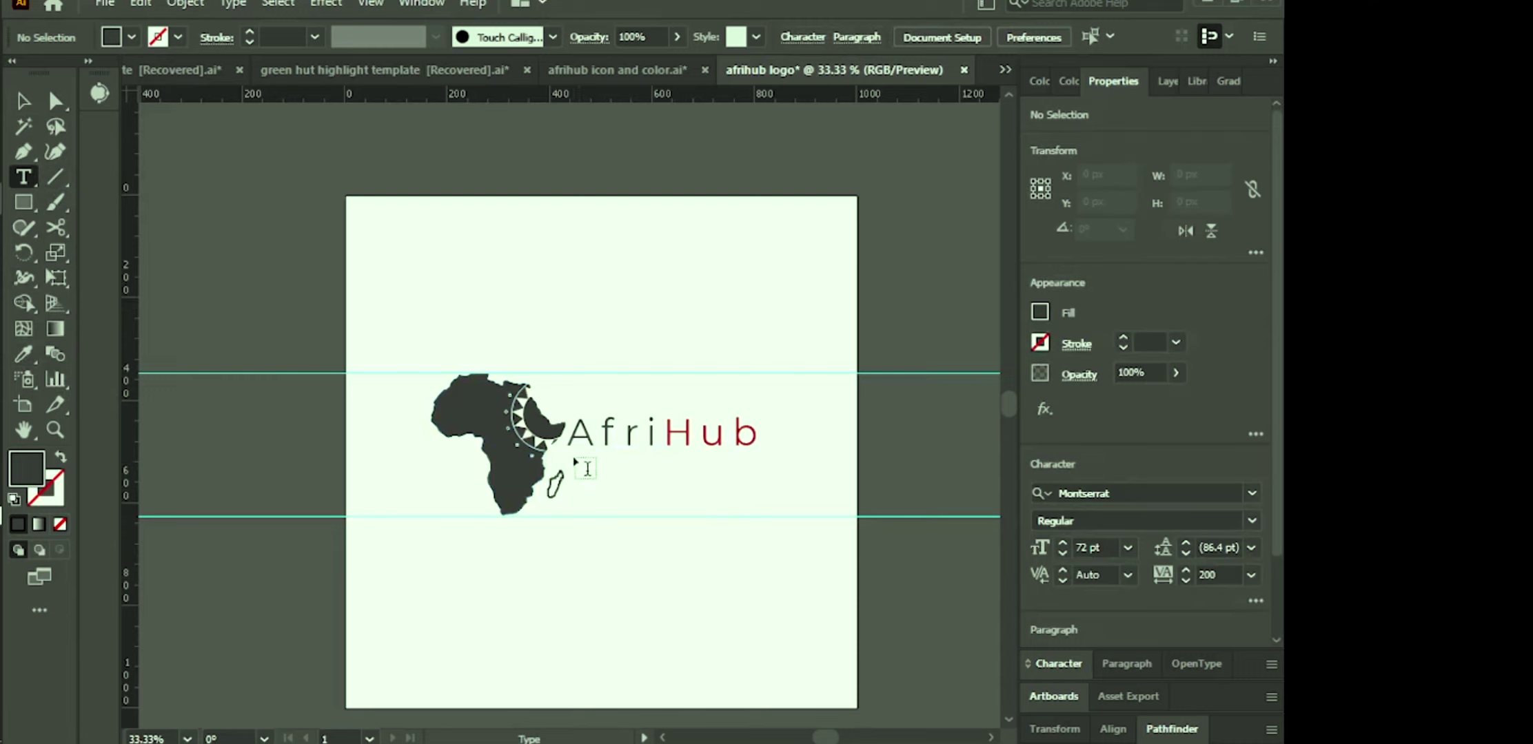
{"action": "left_click", "coordinate": [576, 460]}
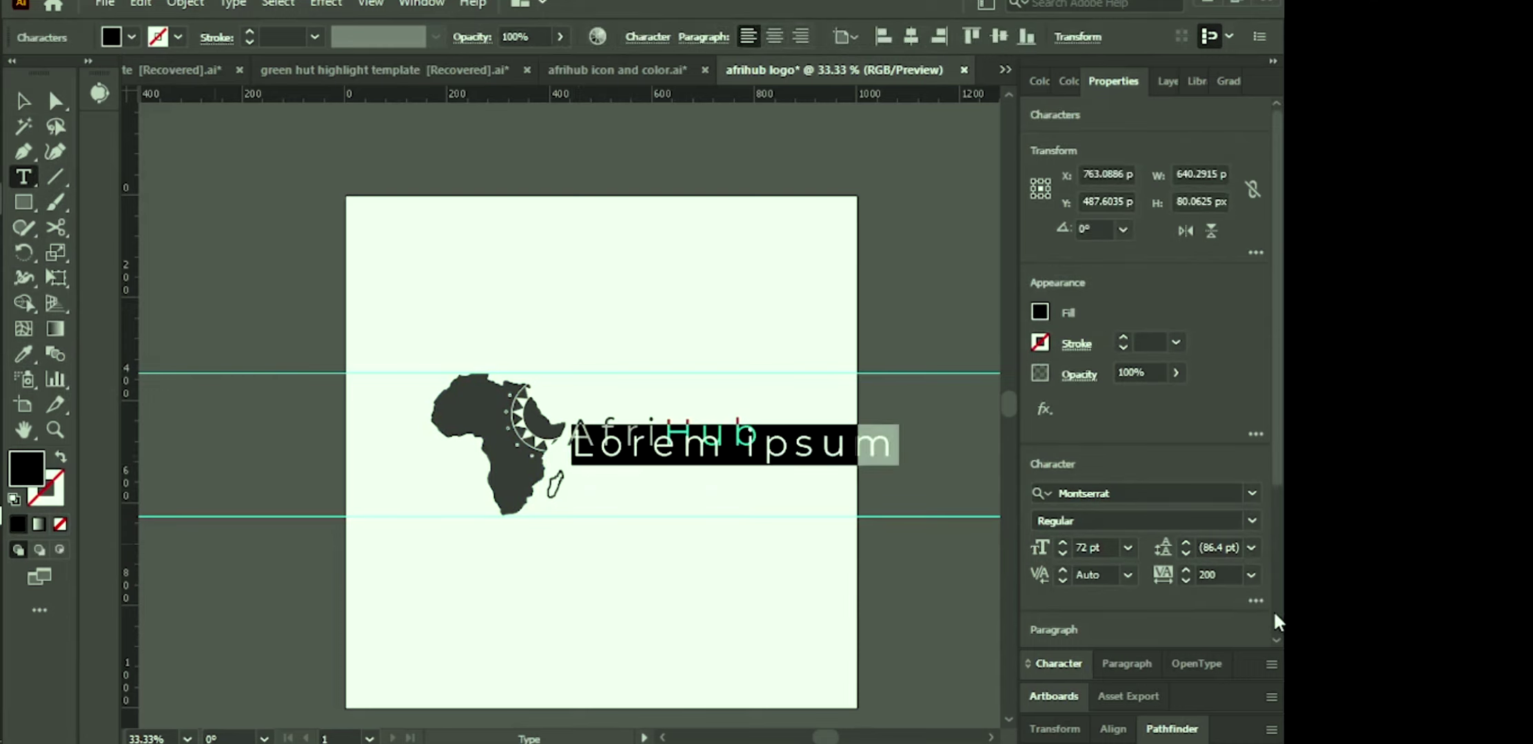
{"action": "type", "text": "Digi"}
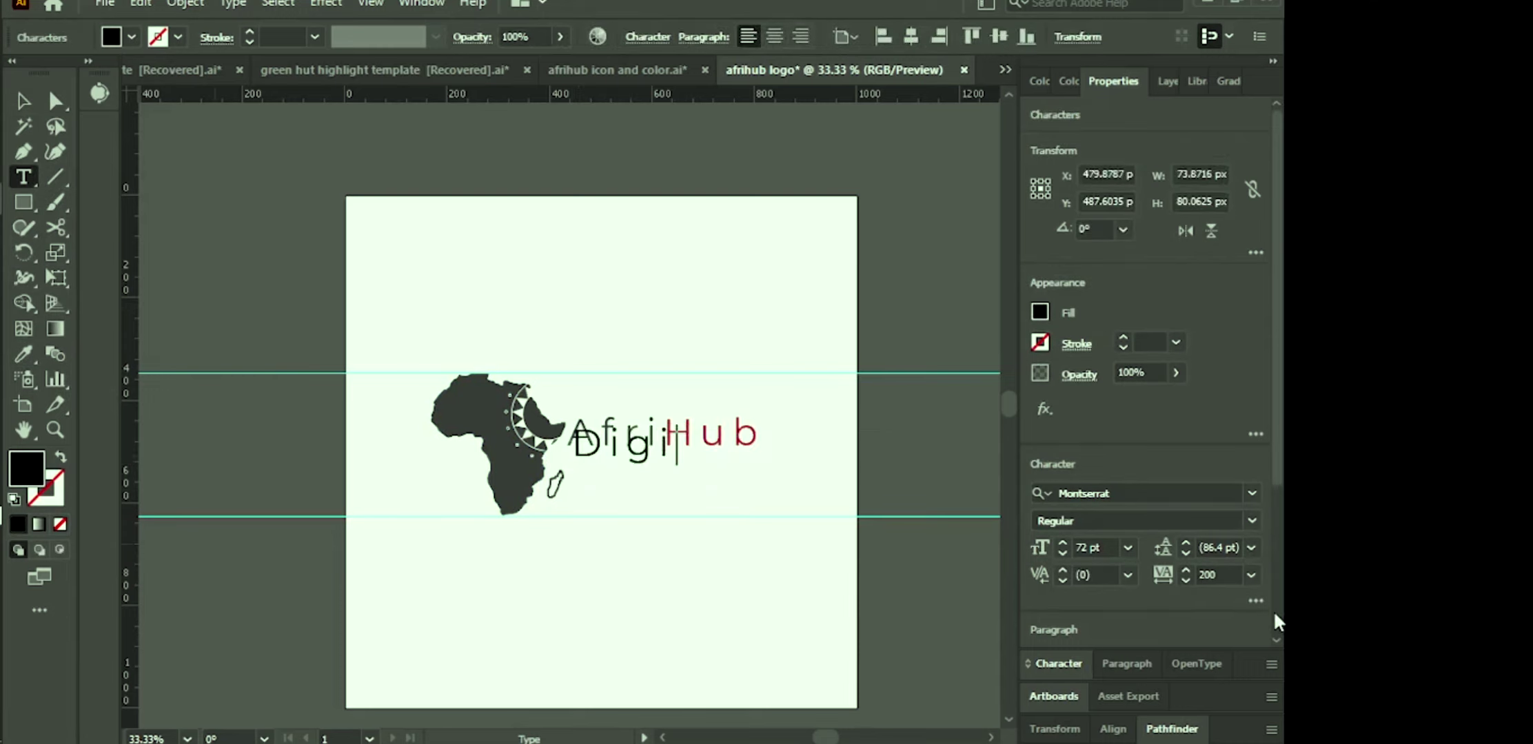
{"action": "type", "text": "tal Agancy"}
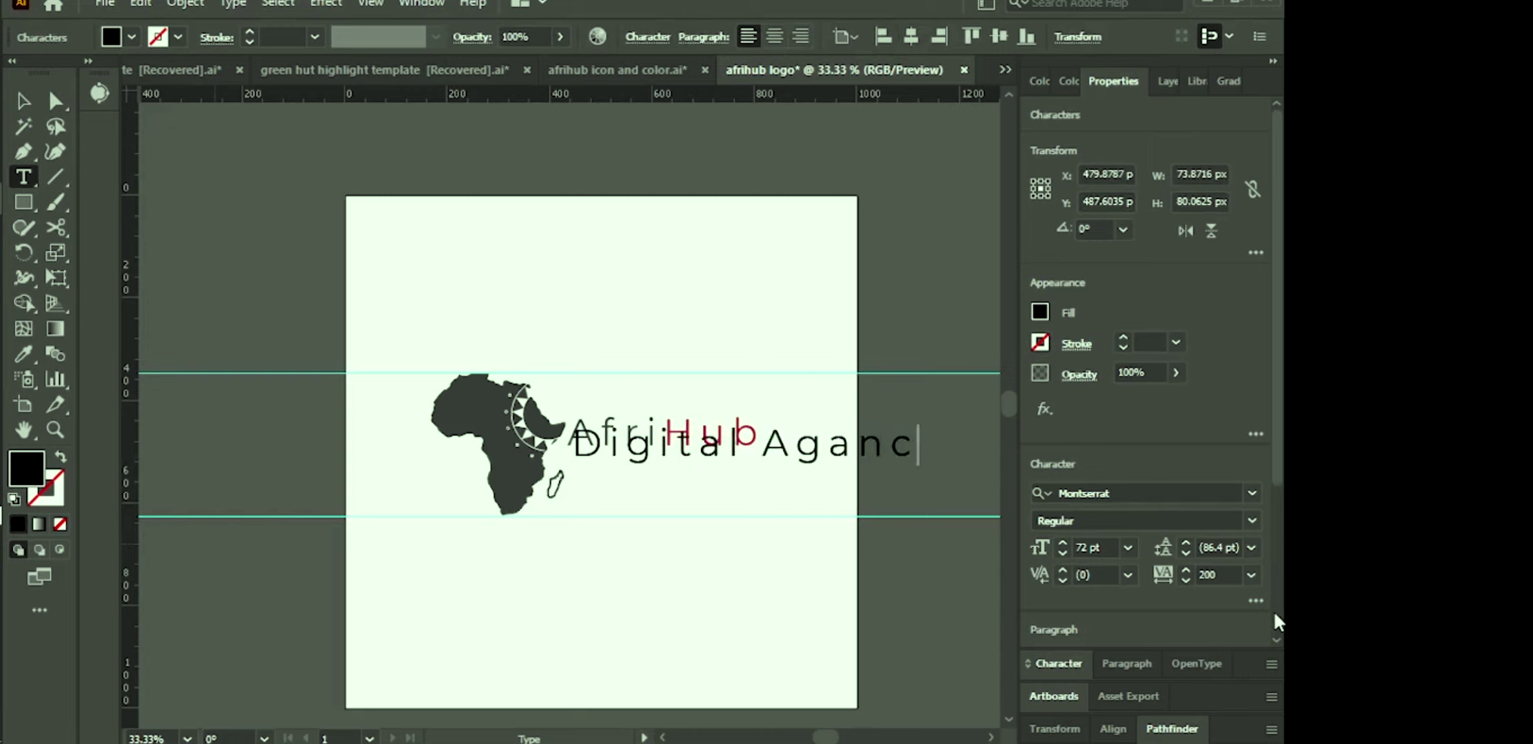
{"action": "key", "text": "Left"}
{"action": "key", "text": "Left"}
{"action": "key", "text": "Left"}
{"action": "key", "text": "Left"}
{"action": "key", "text": "Right"}
{"action": "key", "text": "BackSpace"}
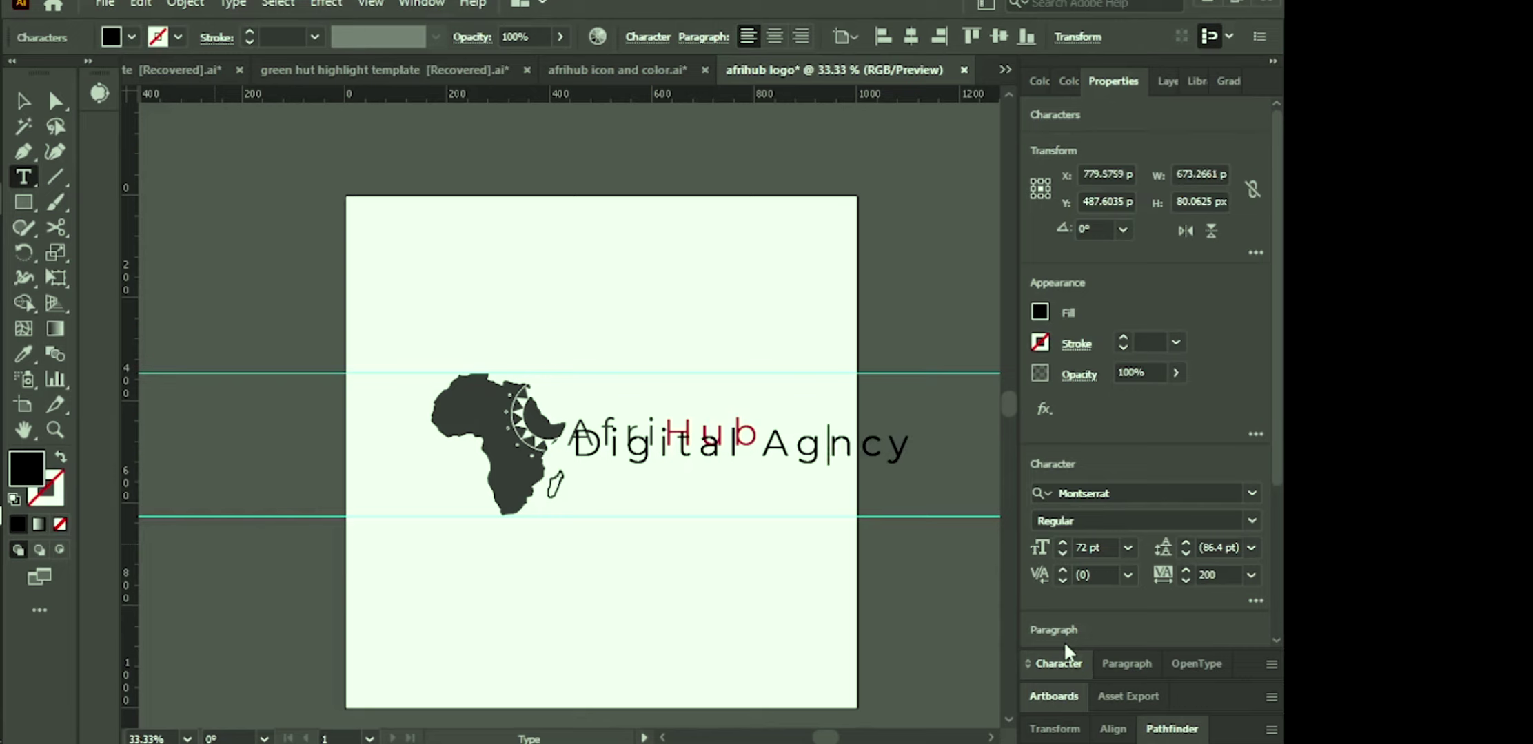
{"action": "type", "text": "e"}
{"action": "key", "text": "Escape"}
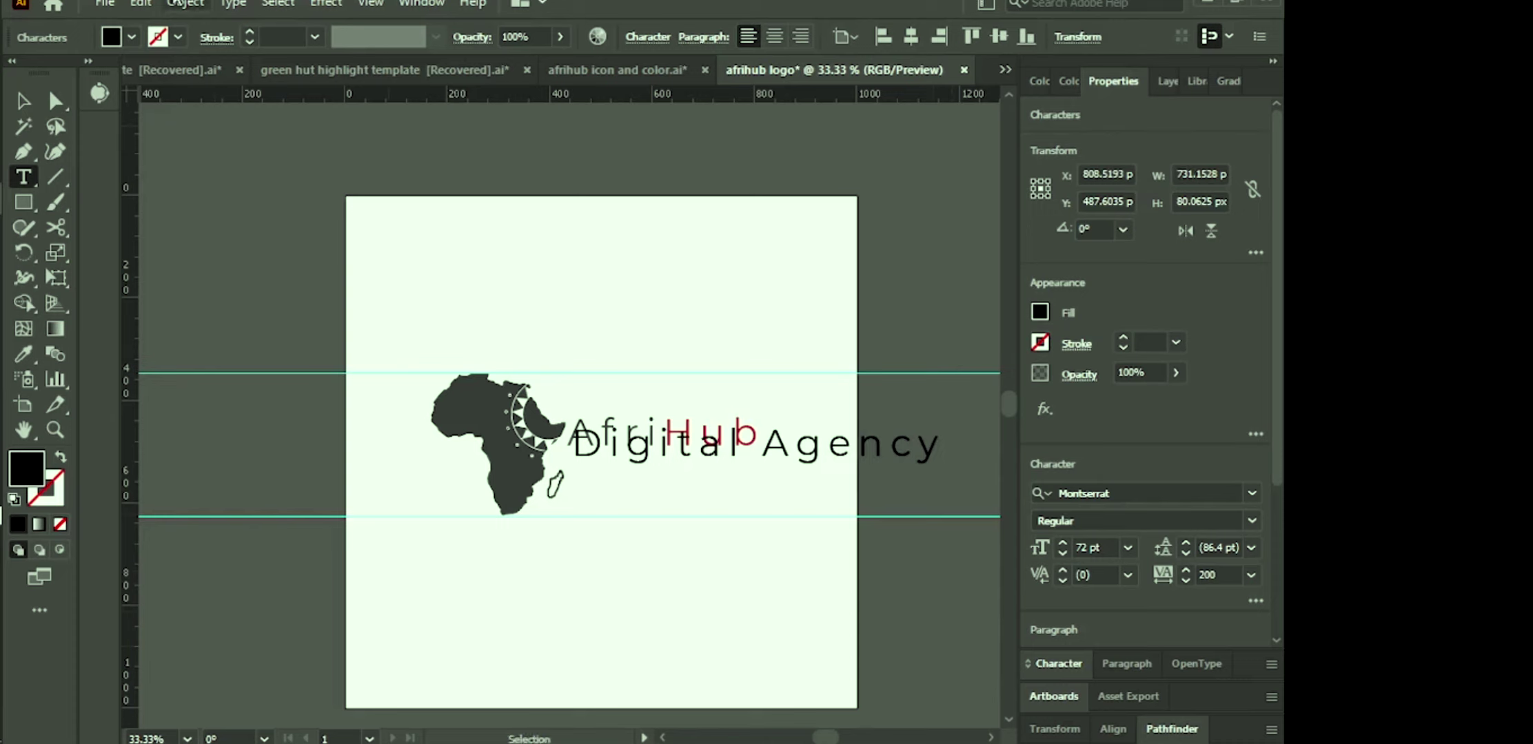
Step: Set the "Digital Agency" tagline's font size to 30 pt and move it just below the AfriHub name, aligned with its start
{"action": "left_click", "coordinate": [36, 102]}
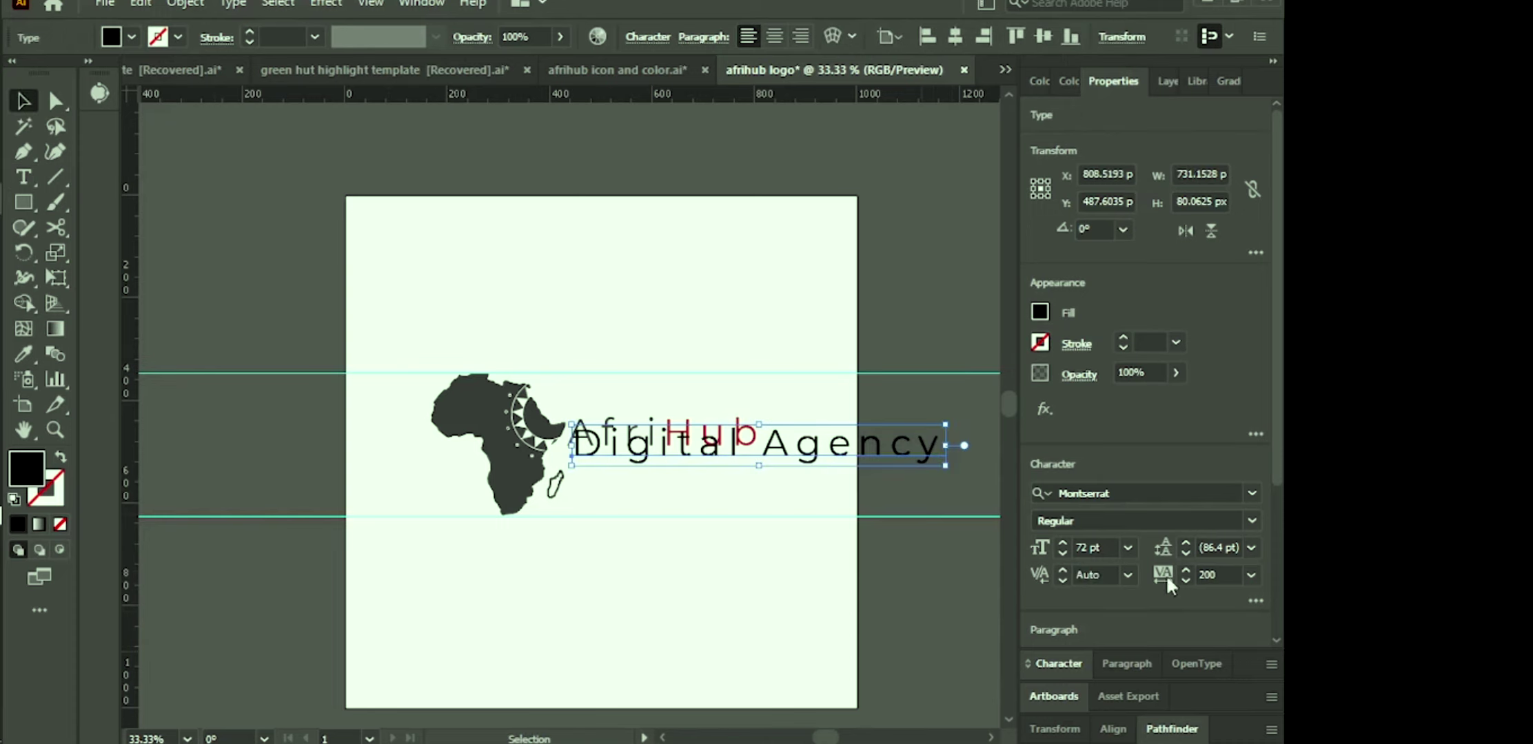
{"action": "left_click", "coordinate": [1122, 545]}
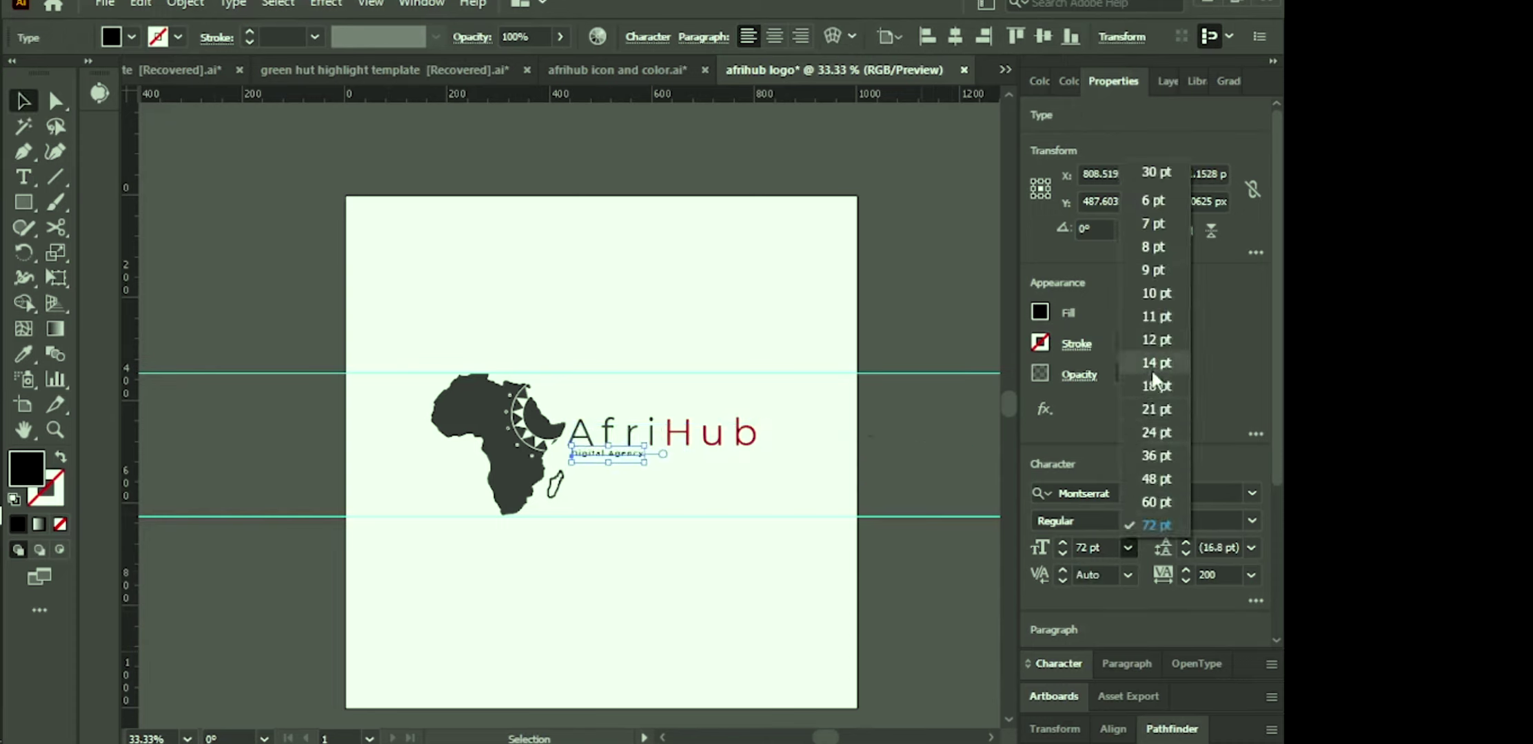
{"action": "left_click", "coordinate": [1156, 432]}
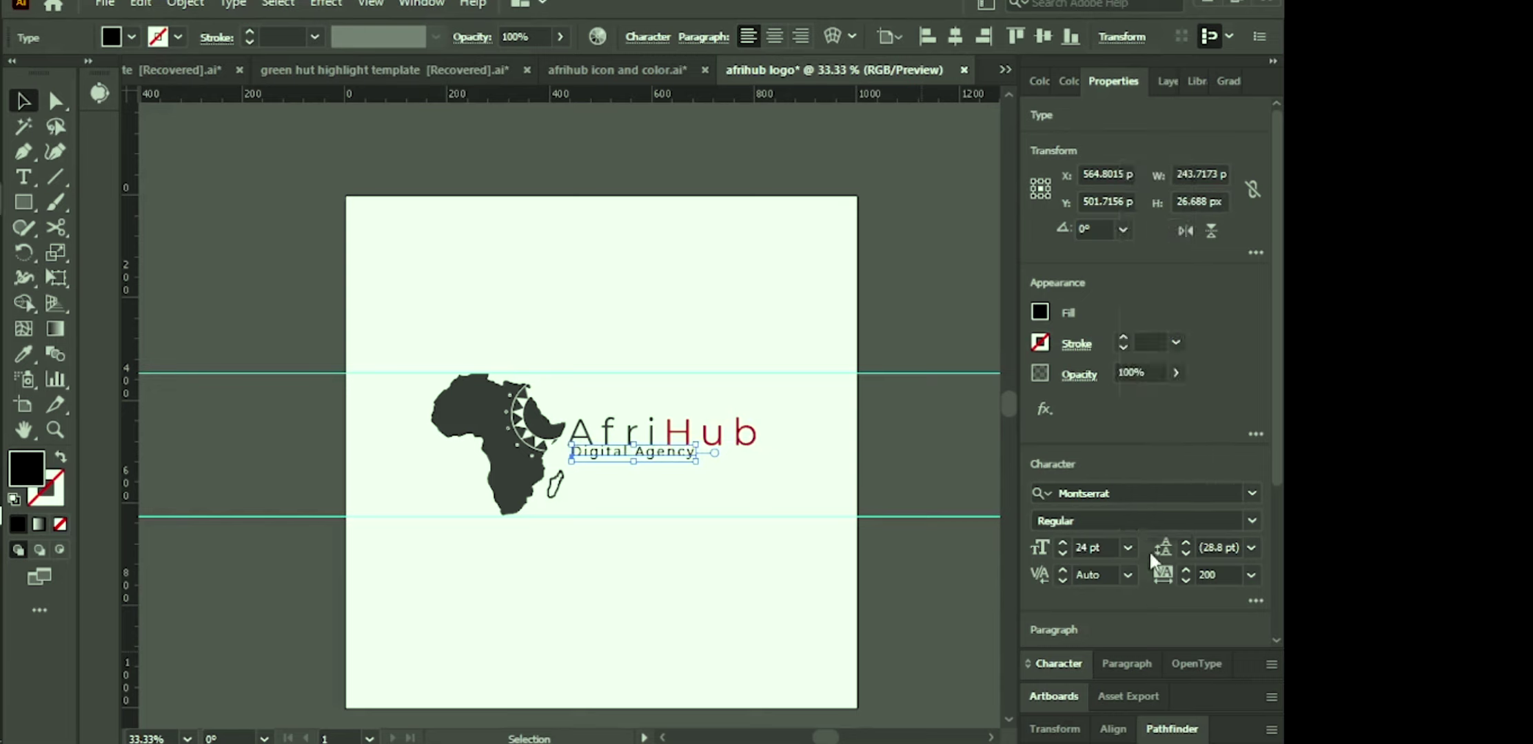
{"action": "left_click", "coordinate": [1086, 549]}
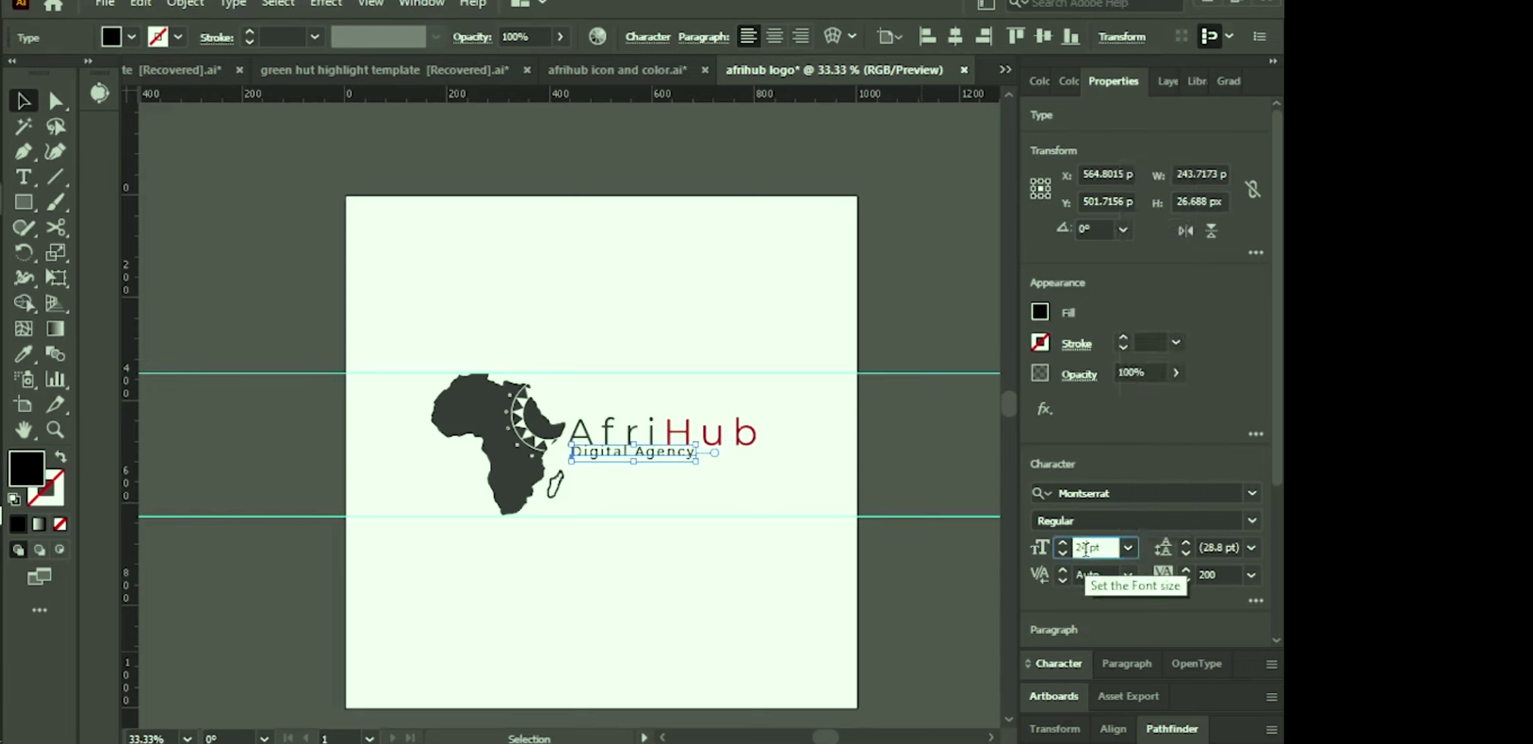
{"action": "key", "text": "BackSpace"}
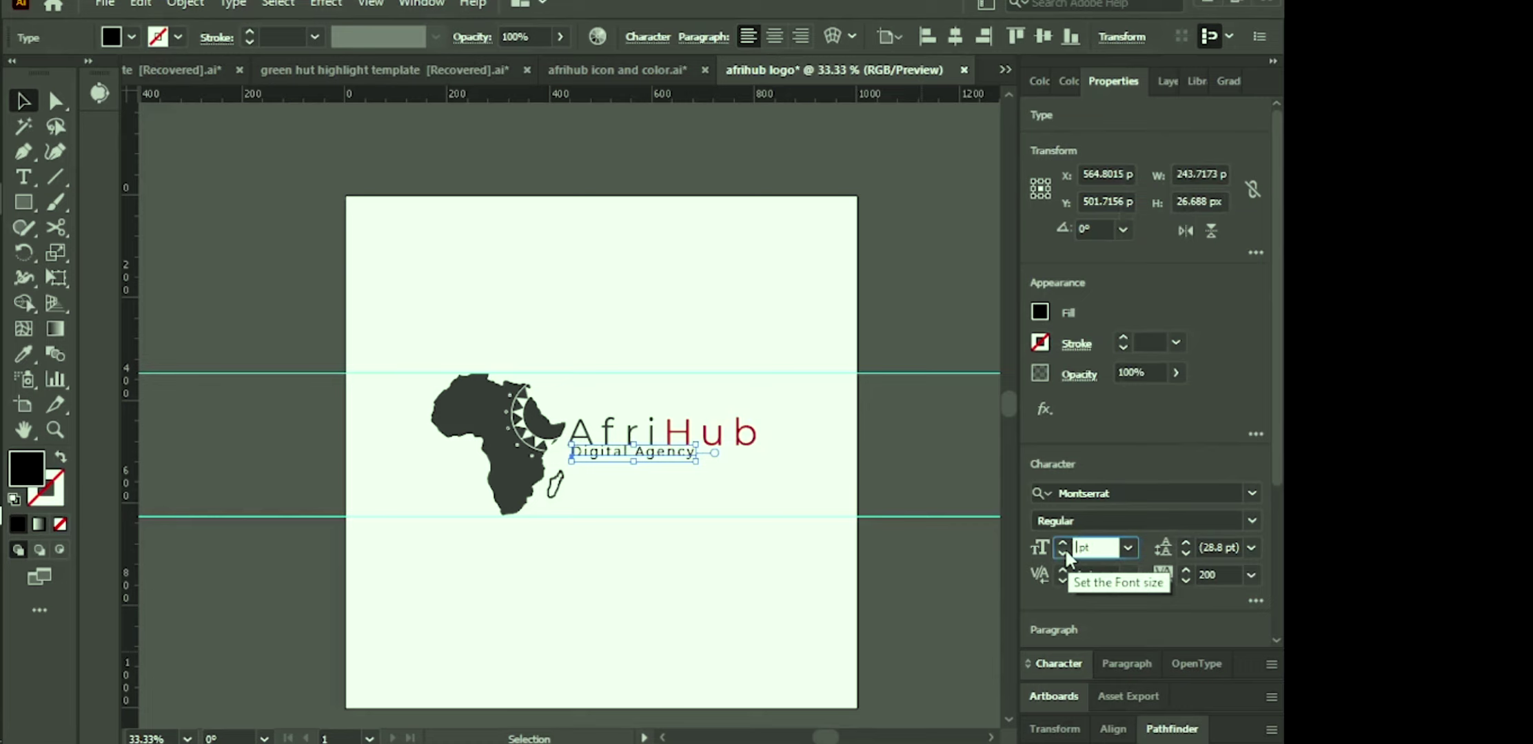
{"action": "type", "text": "30"}
{"action": "key", "text": "Return"}
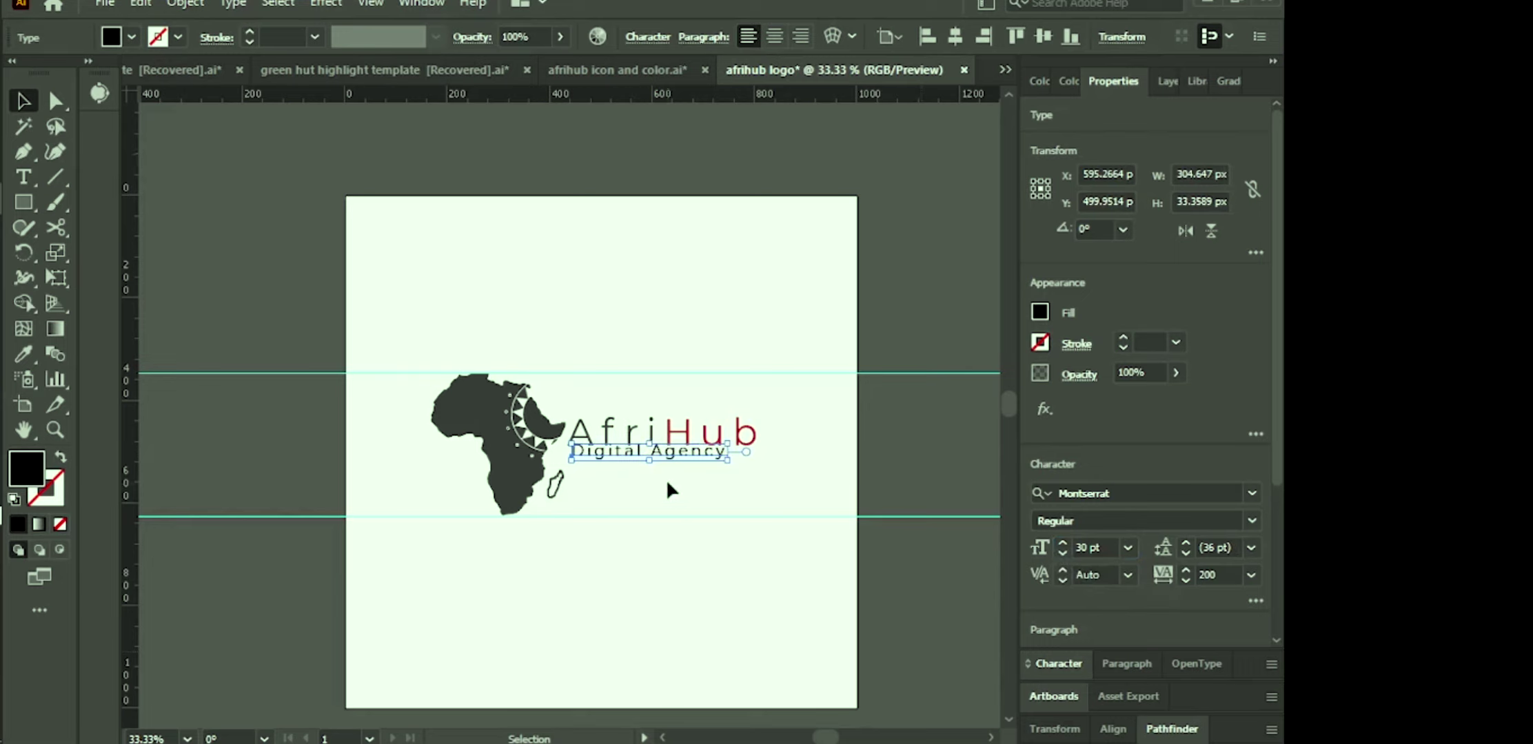
{"action": "left_click_drag", "start_coordinate": [670, 446], "coordinate": [666, 454]}
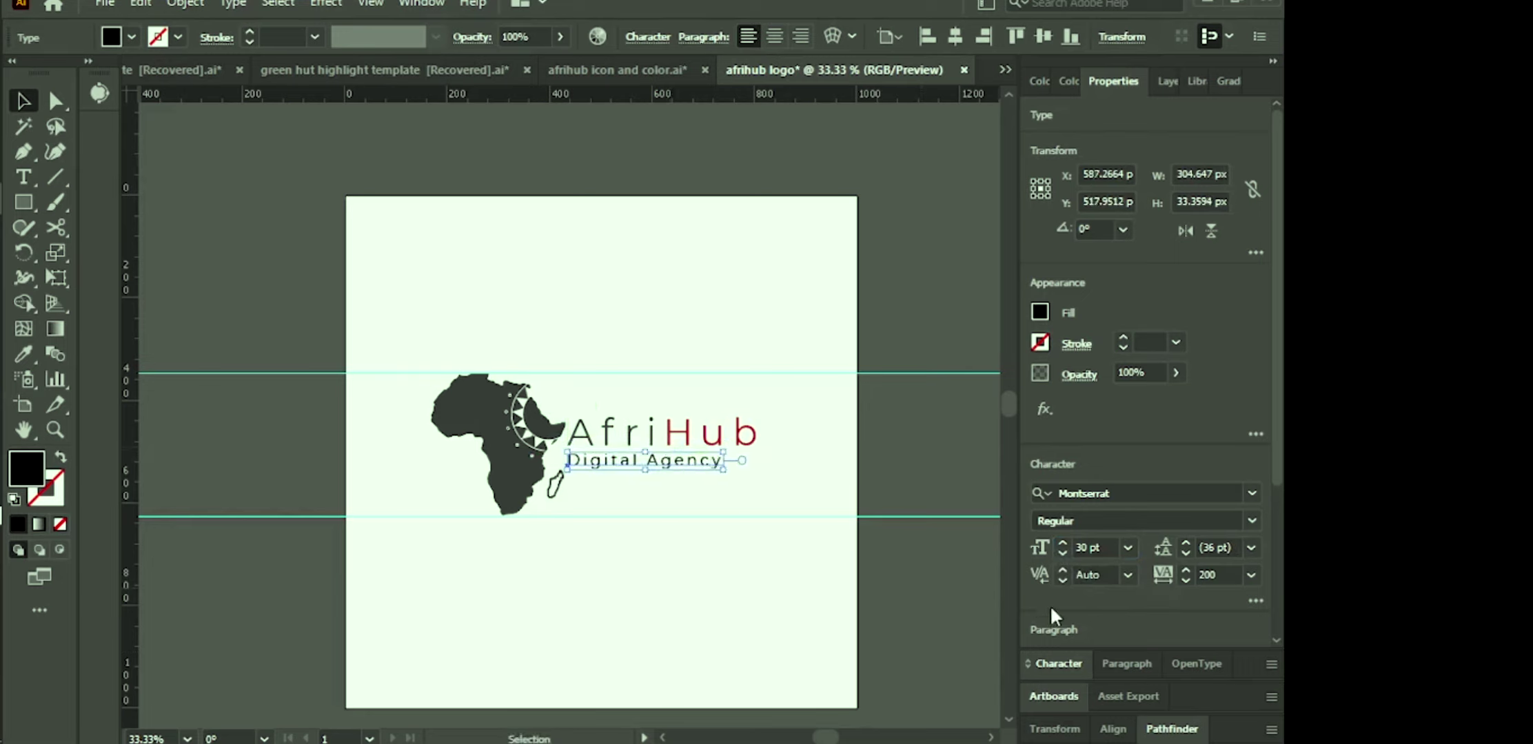
Step: Tighten the letter spacing of the AfriHub name to a tracking of 75
{"action": "left_click", "coordinate": [732, 430]}
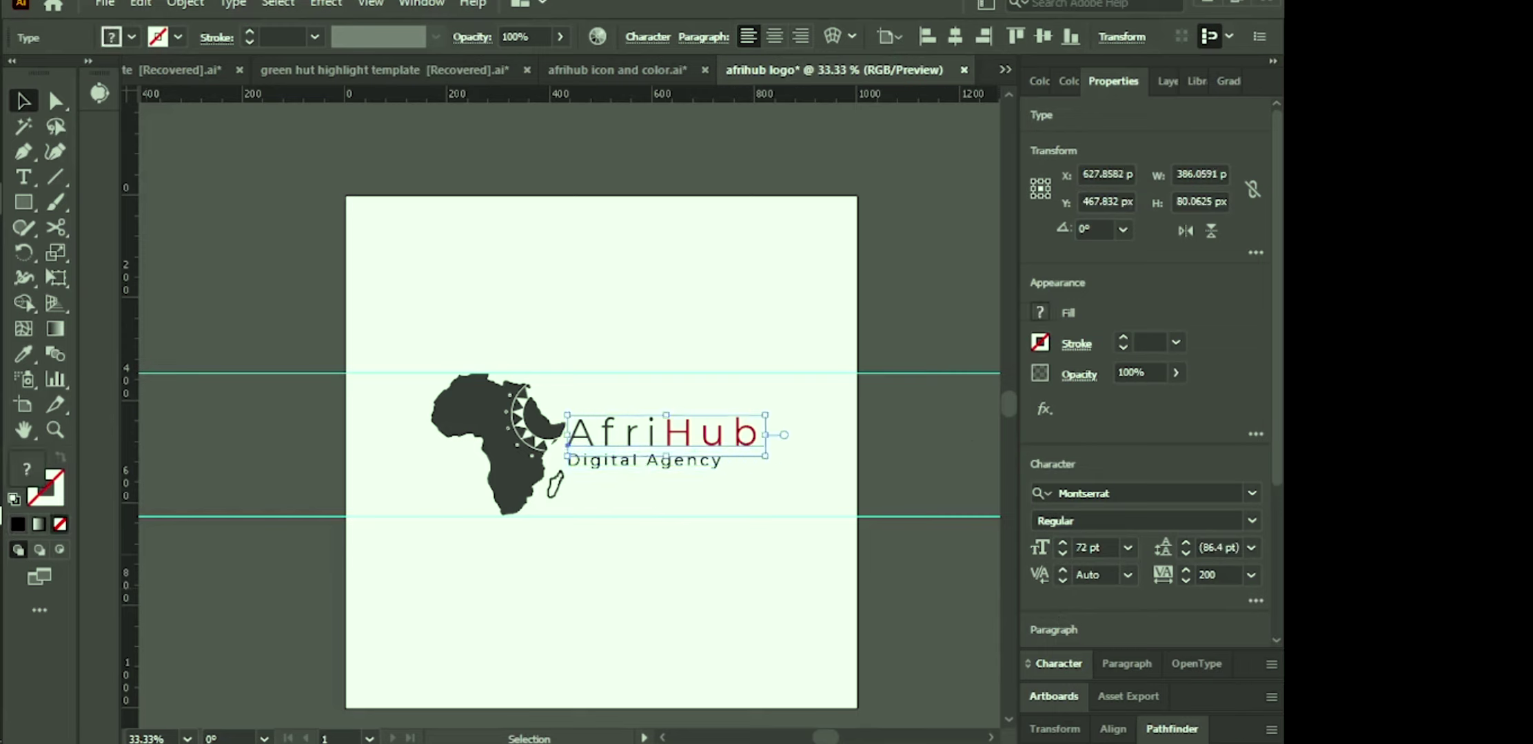
{"action": "left_click", "coordinate": [1251, 574]}
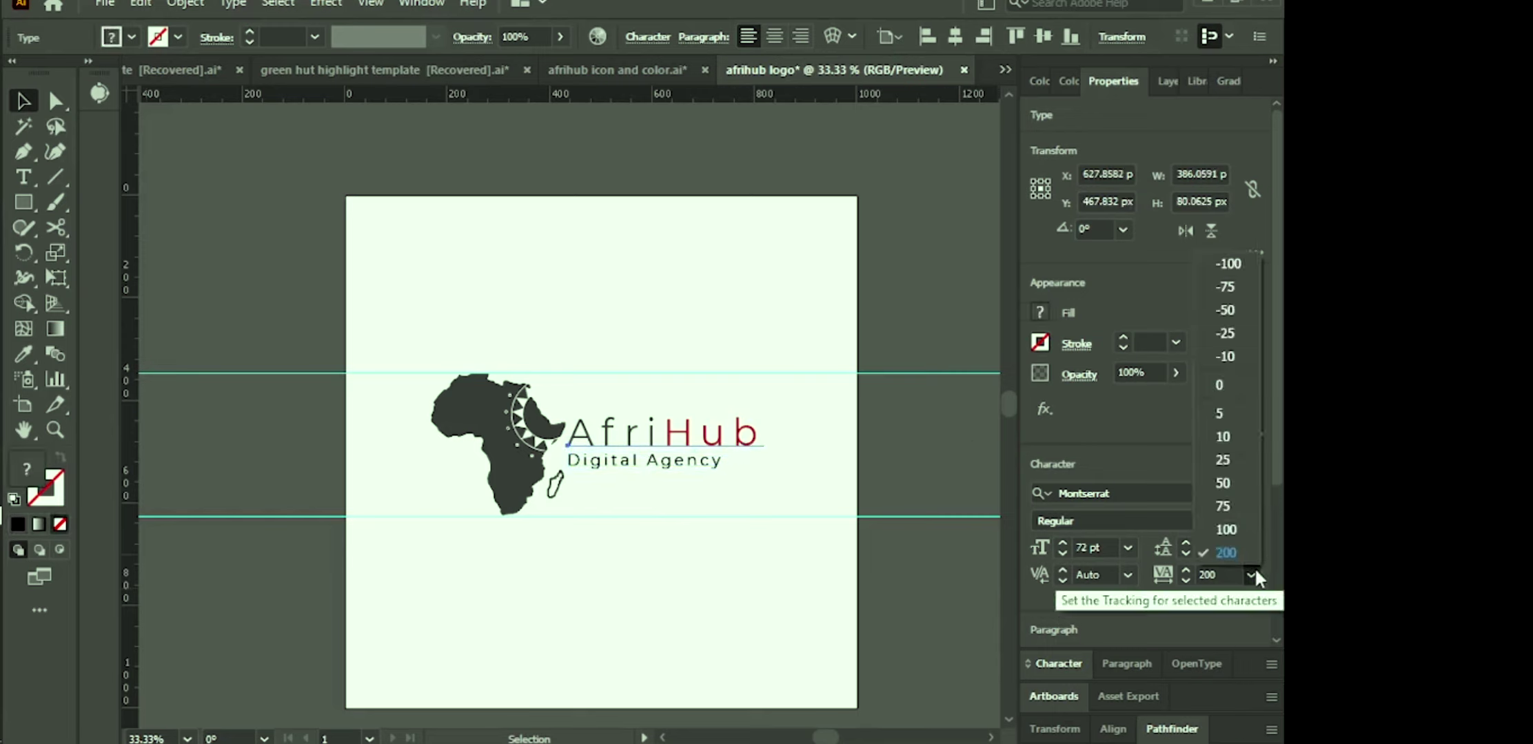
{"action": "left_click", "coordinate": [1227, 507]}
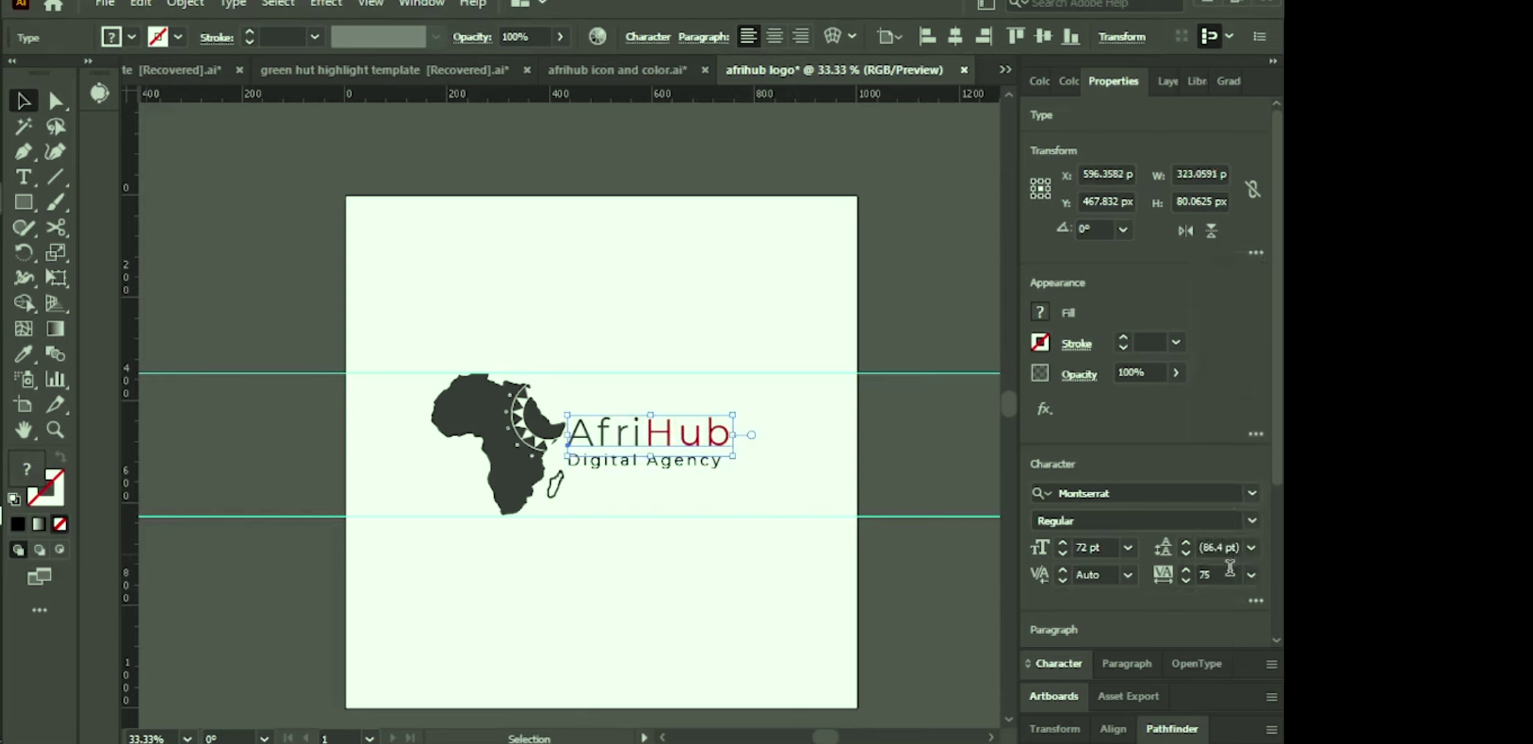
Step: Increase the "Digital Agency" tagline's tracking to 242 so its width matches the AfriHub name
{"action": "left_click", "coordinate": [701, 458]}
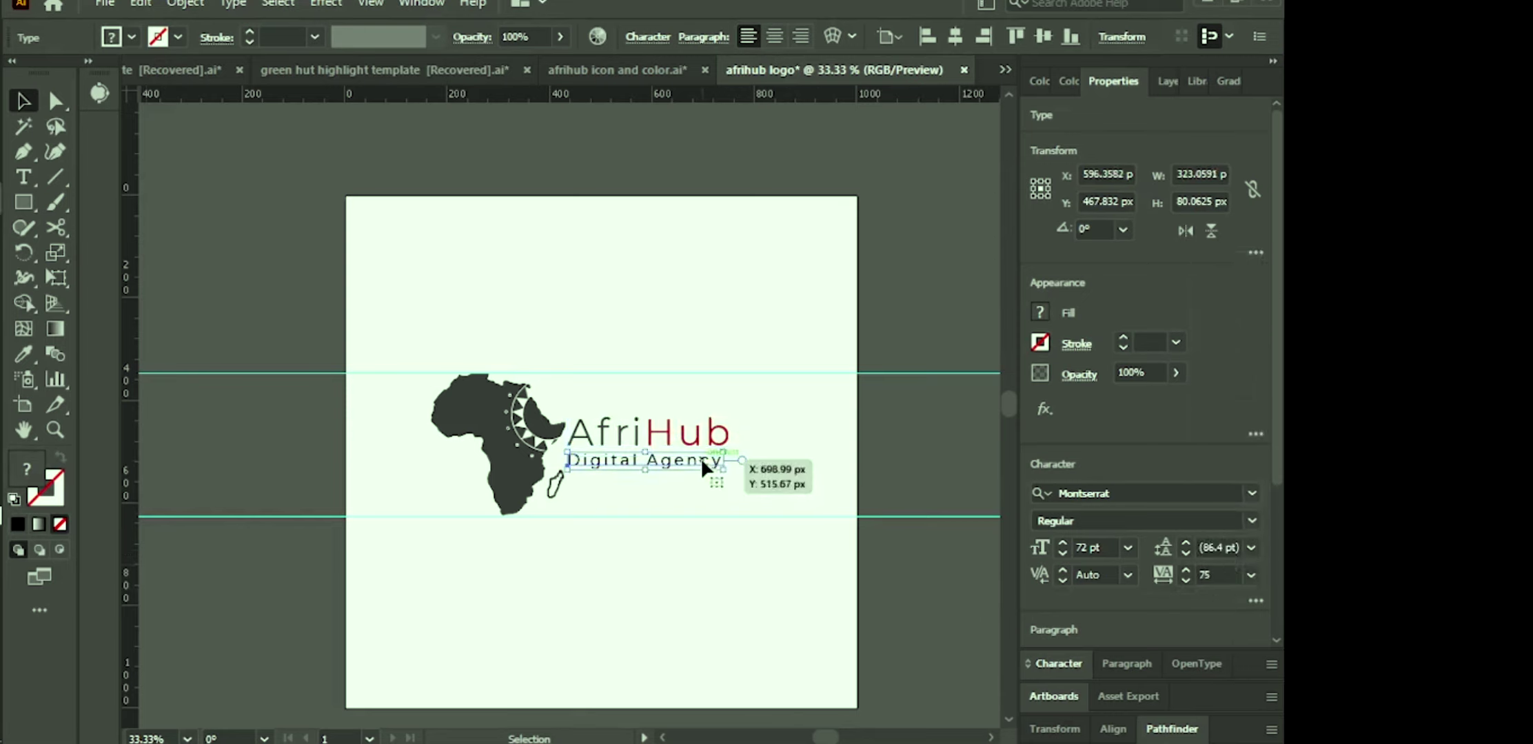
{"action": "left_click", "coordinate": [1246, 578]}
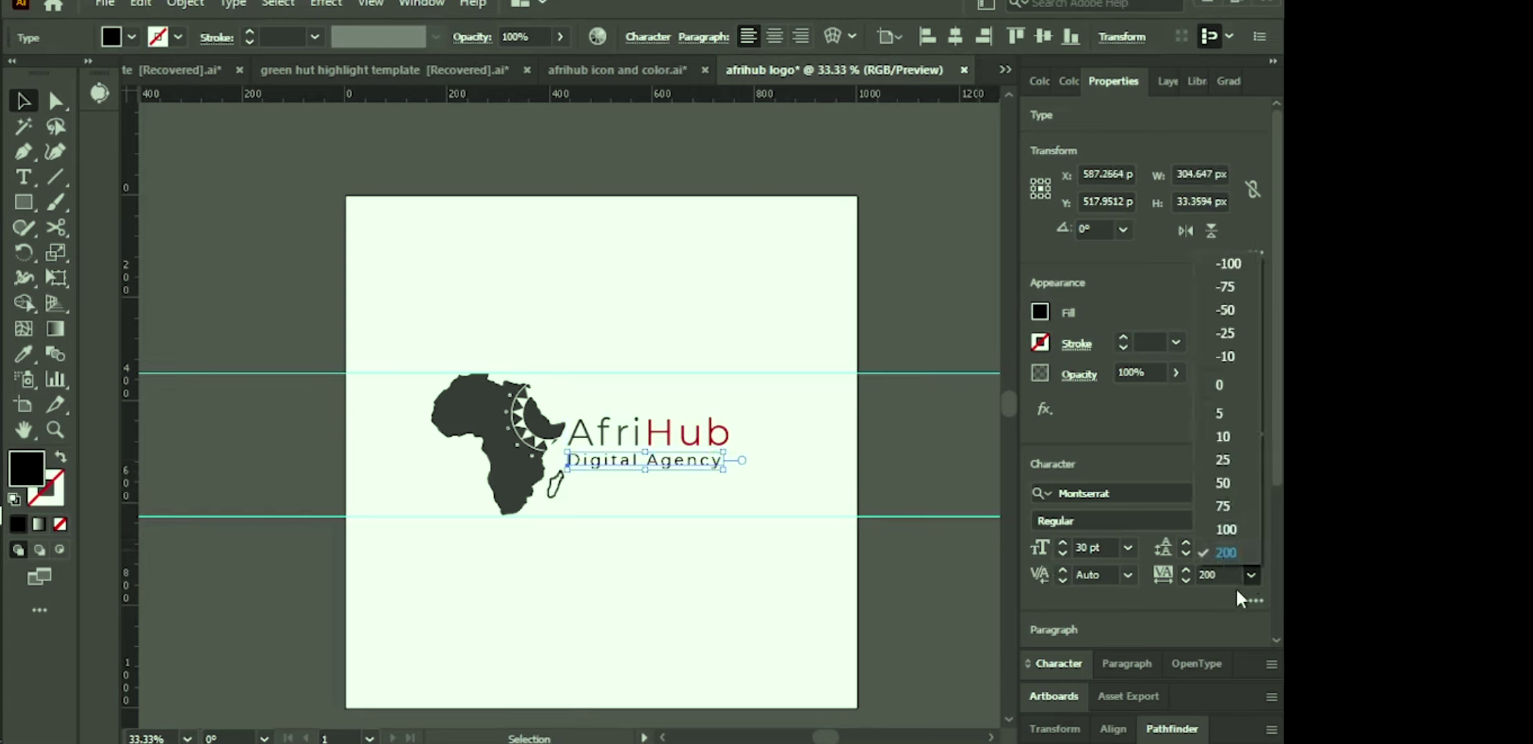
{"action": "left_click", "coordinate": [1252, 575]}
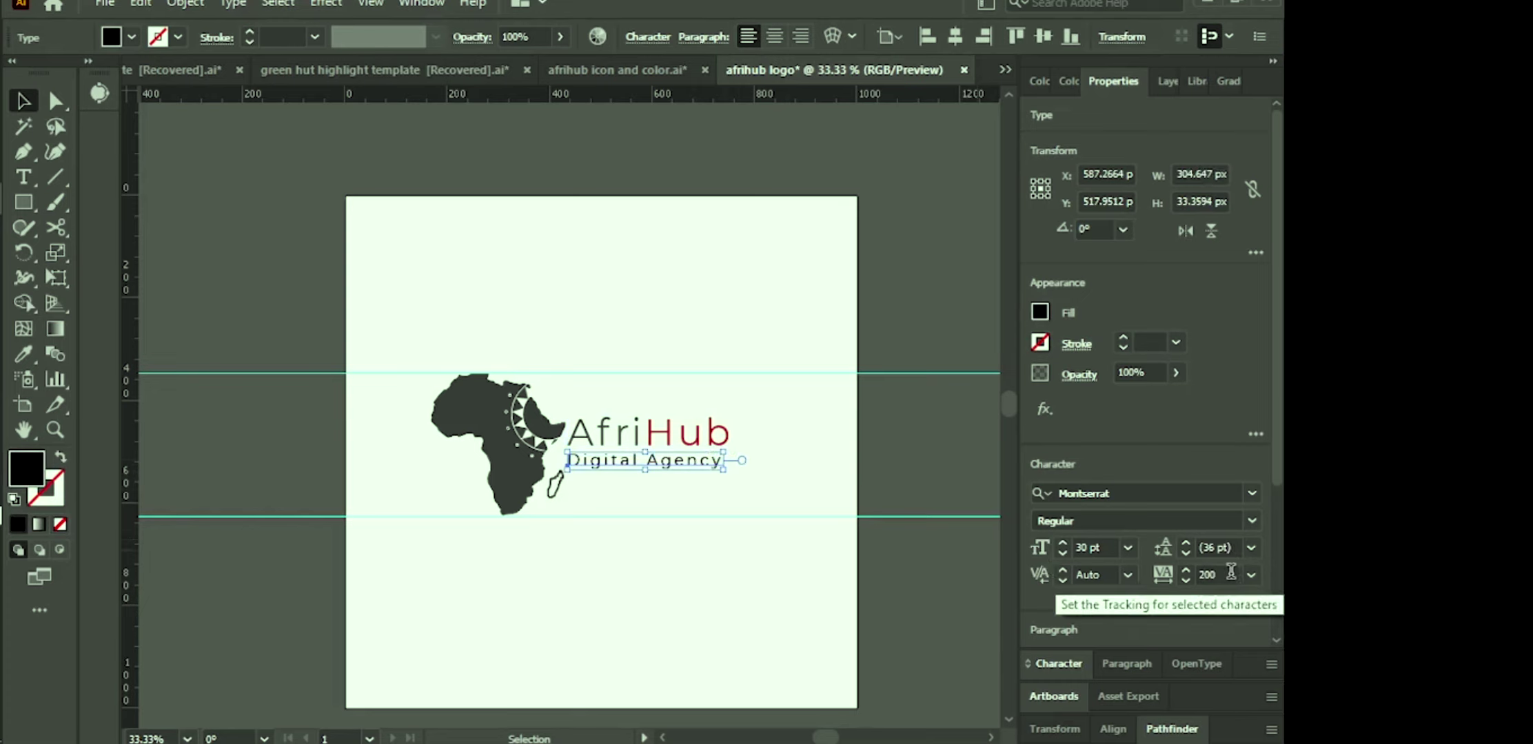
{"action": "left_click", "coordinate": [1186, 571]}
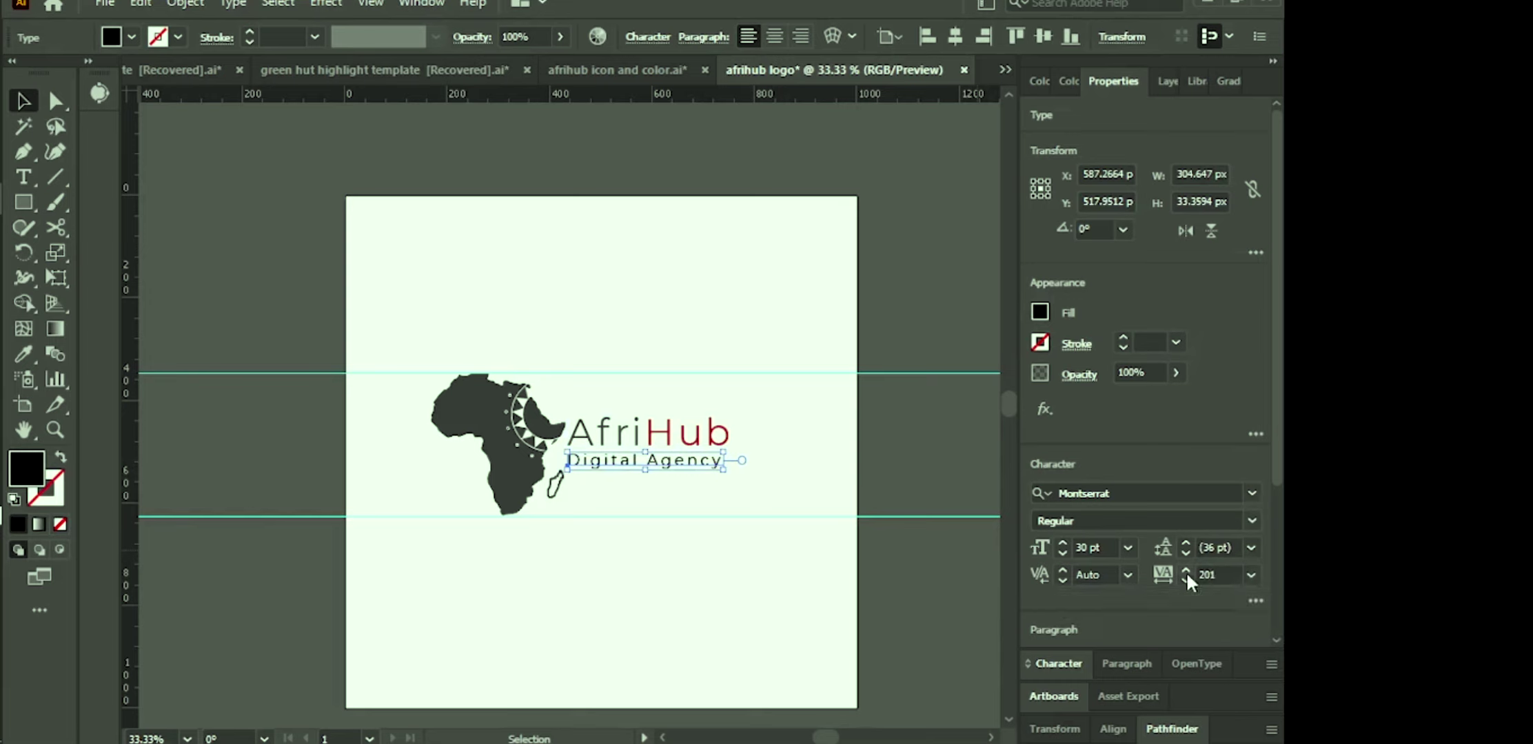
{"action": "left_click", "coordinate": [1186, 570]}
{"action": "left_click", "coordinate": [1186, 571]}
{"action": "left_click", "coordinate": [1186, 571]}
{"action": "left_click", "coordinate": [1186, 571]}
{"action": "left_click", "coordinate": [1186, 571]}
{"action": "left_click", "coordinate": [1186, 570]}
{"action": "left_click", "coordinate": [1186, 571]}
{"action": "left_click", "coordinate": [1186, 571]}
{"action": "left_click", "coordinate": [1187, 571]}
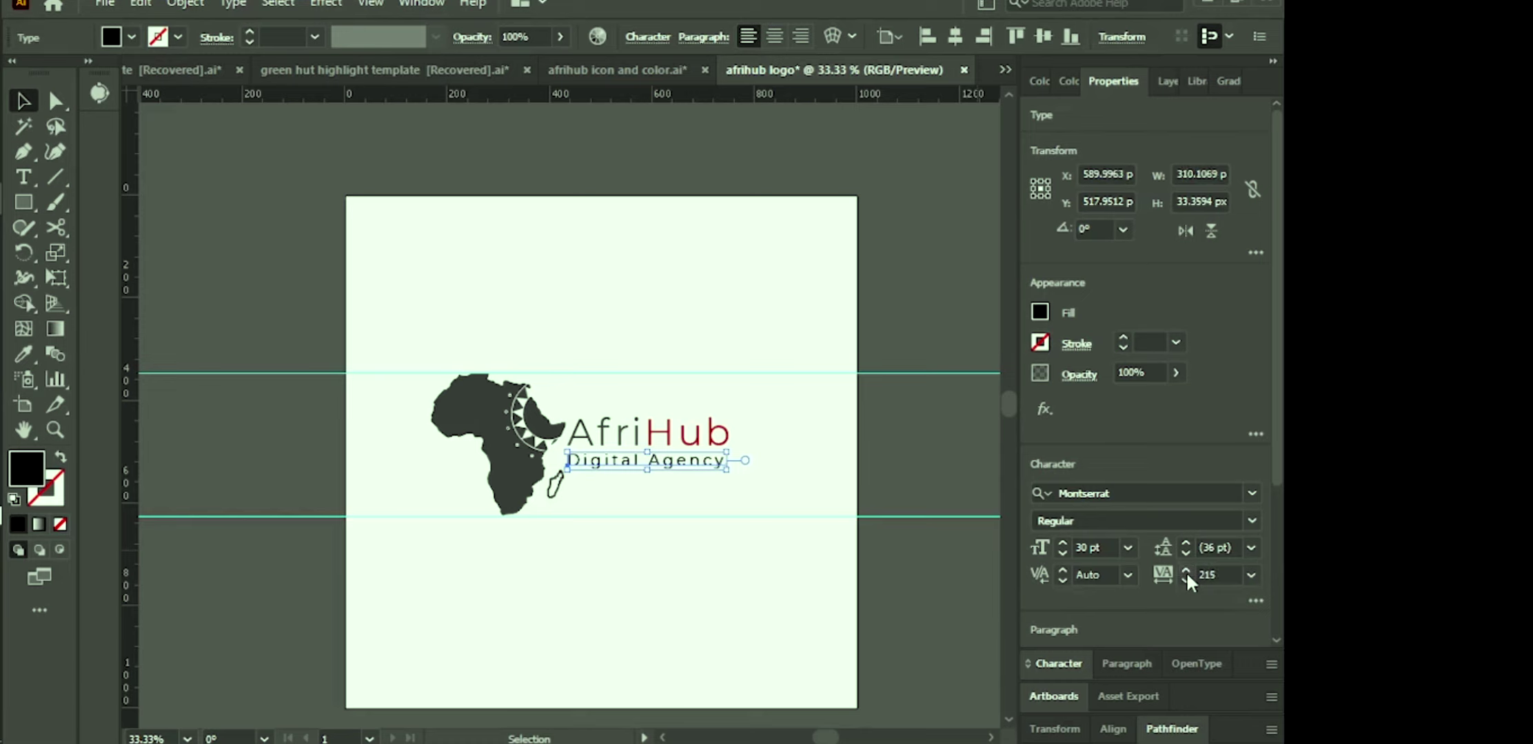
{"action": "left_click", "coordinate": [1186, 571]}
{"action": "left_click", "coordinate": [1186, 570]}
{"action": "left_click", "coordinate": [1186, 570]}
{"action": "left_click", "coordinate": [1186, 571]}
{"action": "left_click", "coordinate": [1186, 571]}
{"action": "left_click", "coordinate": [1186, 571]}
{"action": "left_click", "coordinate": [1186, 570]}
{"action": "left_click", "coordinate": [1186, 570]}
{"action": "left_click", "coordinate": [1186, 571]}
{"action": "left_click", "coordinate": [1186, 571]}
{"action": "left_click", "coordinate": [1186, 571]}
{"action": "left_click", "coordinate": [1186, 571]}
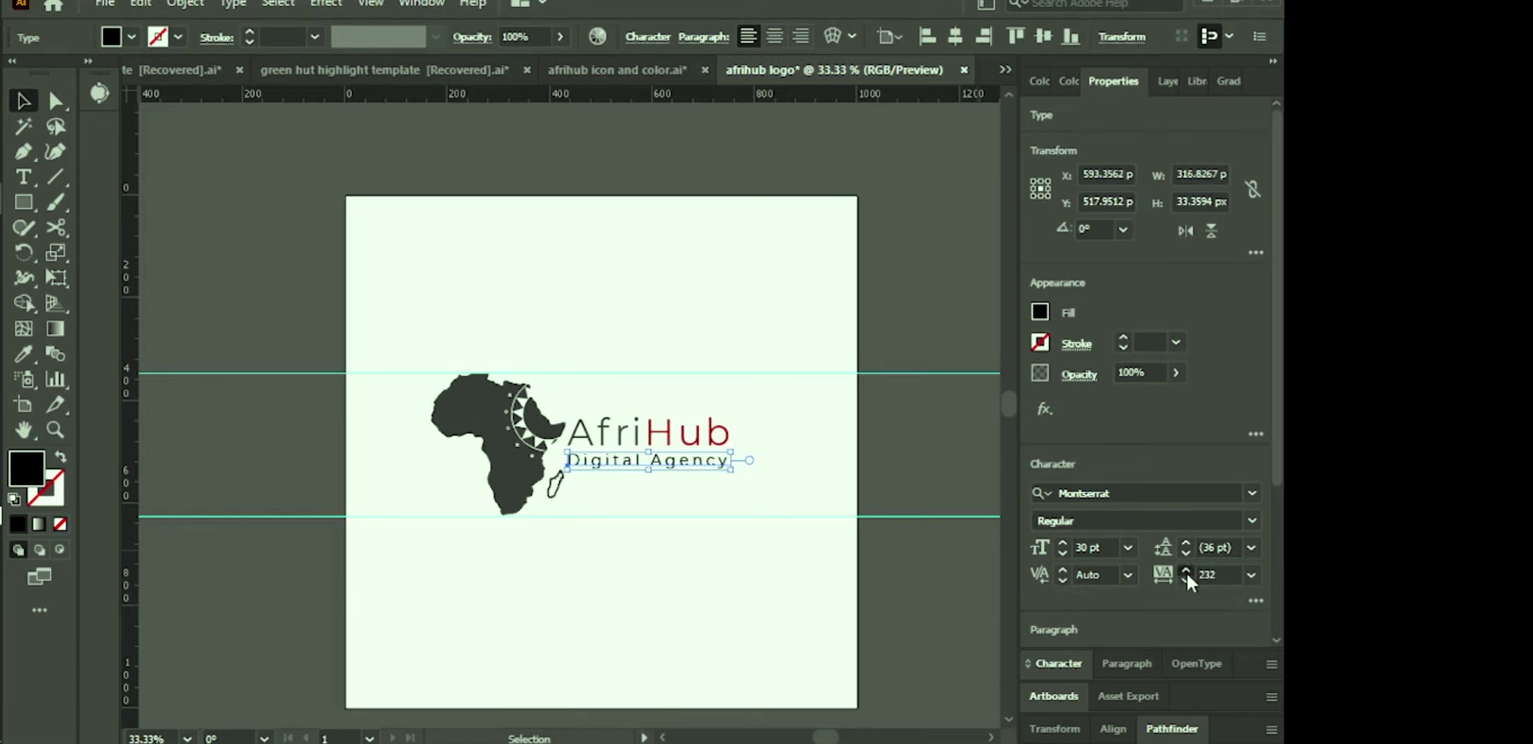
{"action": "left_click", "coordinate": [1186, 570]}
{"action": "left_click", "coordinate": [1186, 571]}
{"action": "left_click", "coordinate": [1186, 571]}
{"action": "left_click", "coordinate": [1186, 570]}
{"action": "left_click", "coordinate": [1186, 571]}
{"action": "left_click", "coordinate": [1186, 571]}
{"action": "left_click", "coordinate": [1186, 570]}
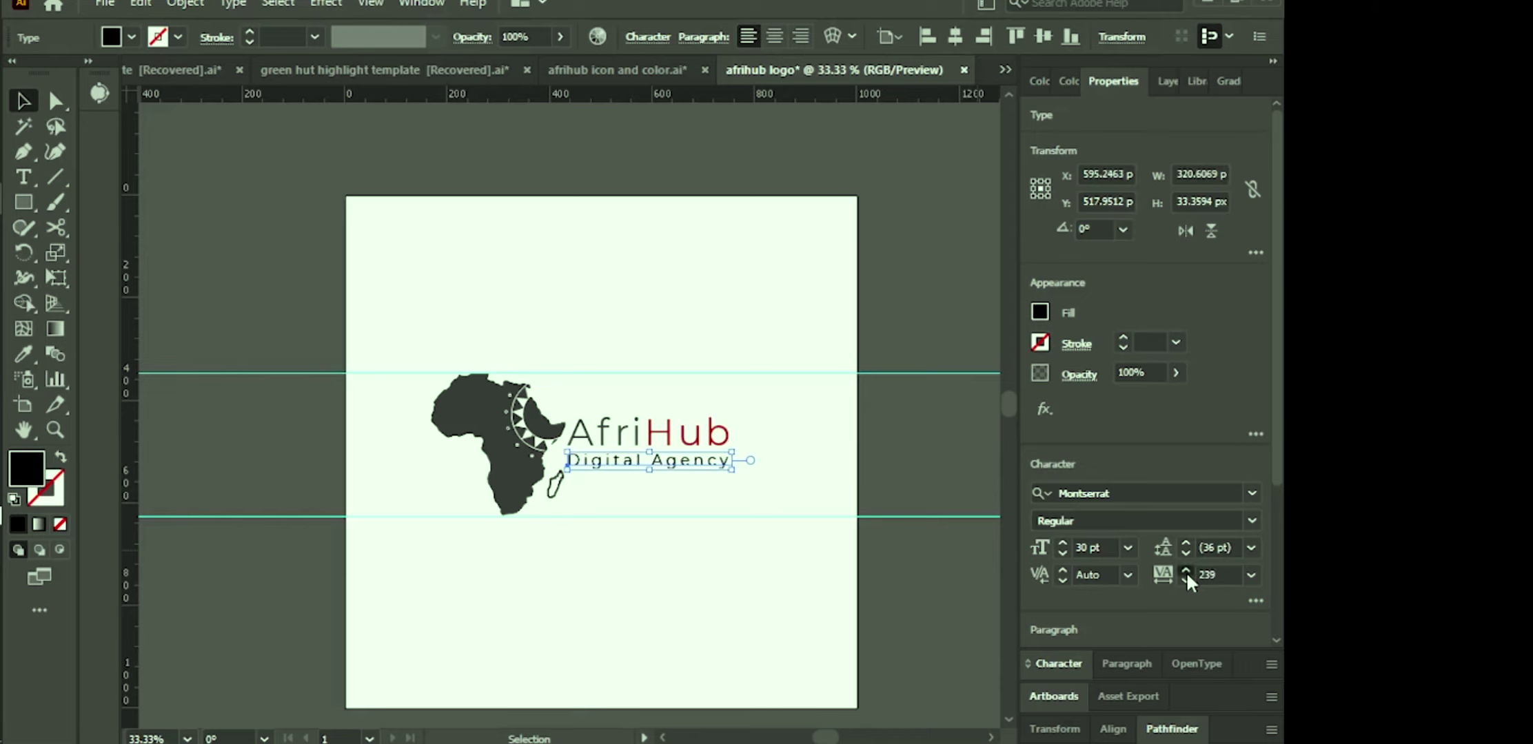
{"action": "left_click", "coordinate": [1186, 571]}
{"action": "left_click", "coordinate": [1186, 571]}
{"action": "left_click", "coordinate": [1186, 571]}
{"action": "left_click", "coordinate": [500, 331]}
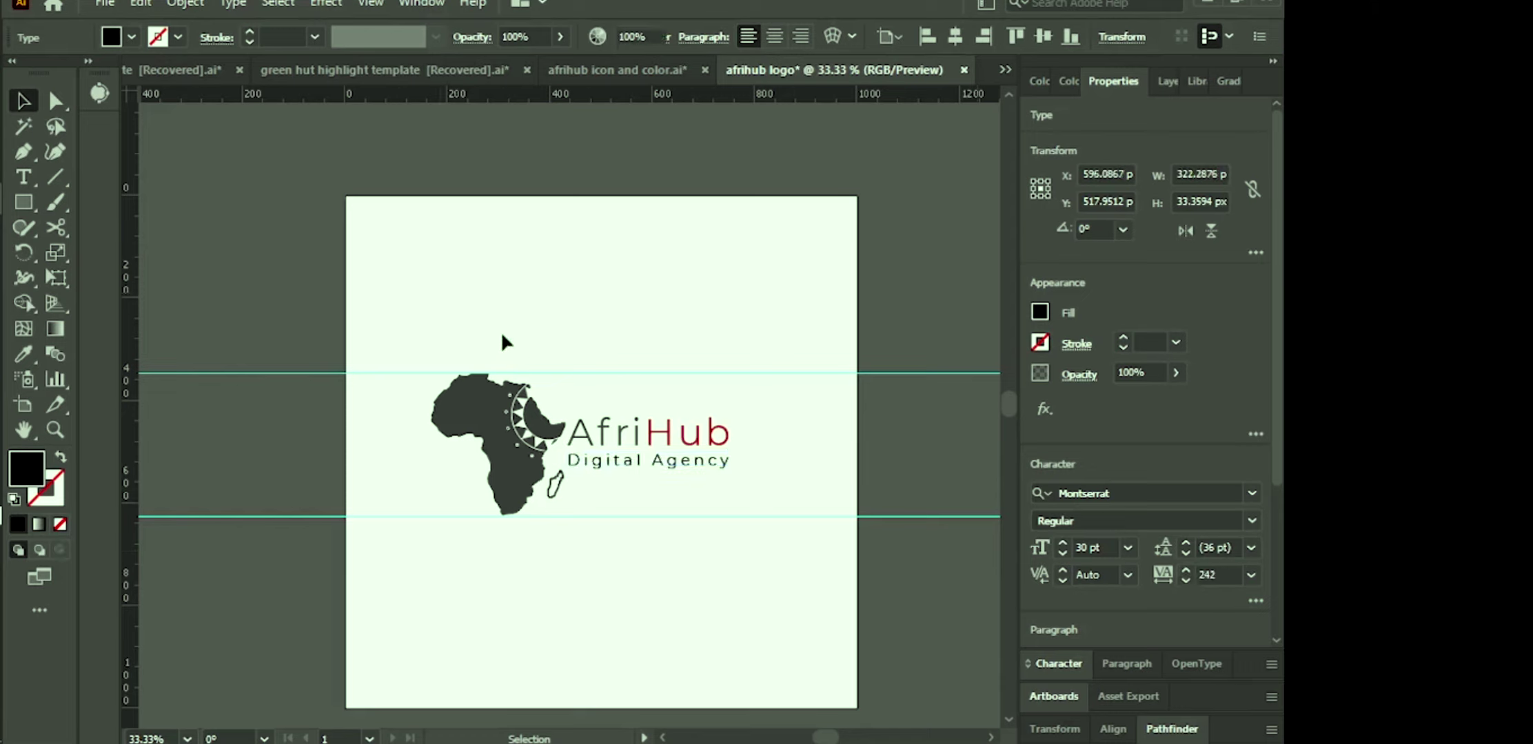
Step: Enlarge the AfriHub name and tagline together to about 446 px wide and shift them right, leaving a gap beside the Africa map
{"action": "left_click", "coordinate": [786, 425]}
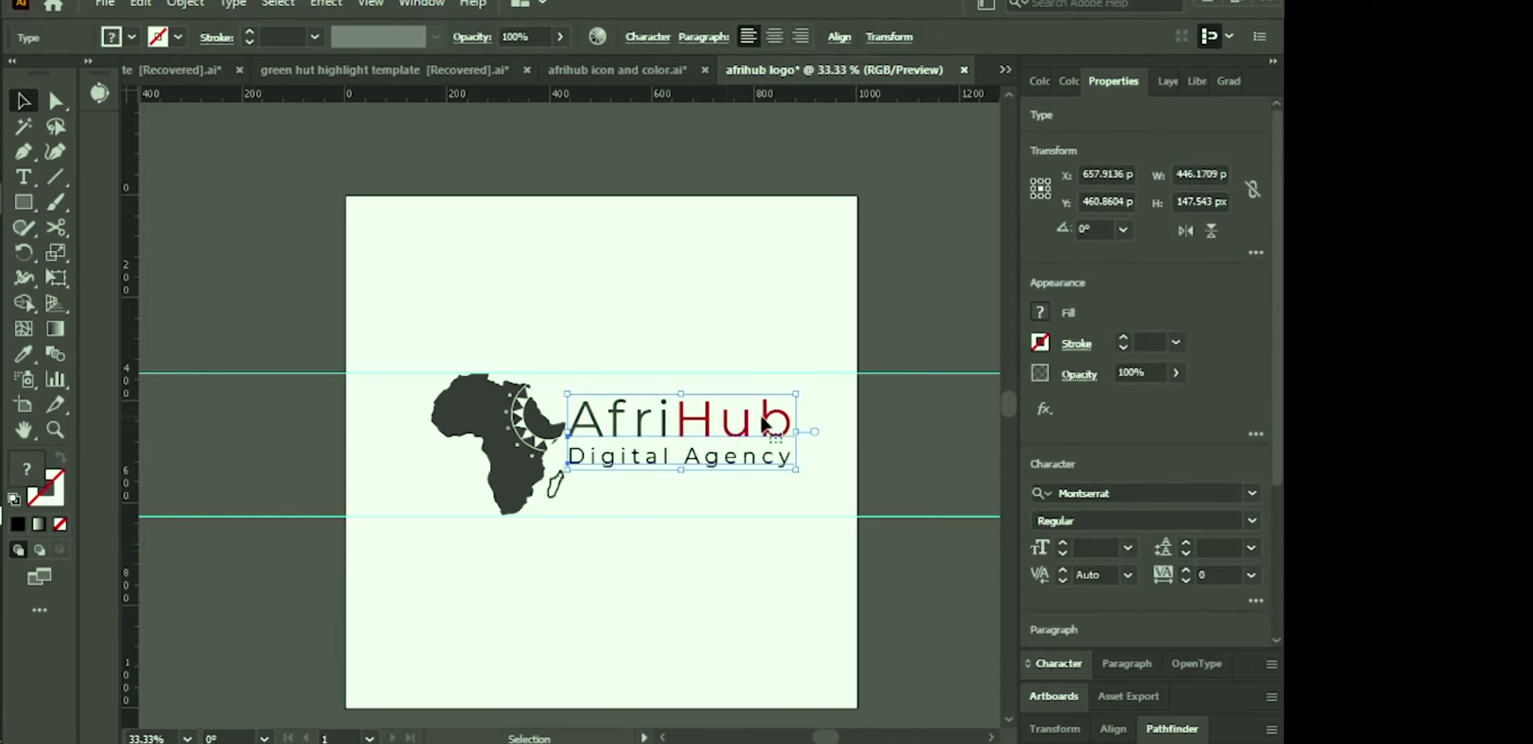
{"action": "left_click_drag", "start_coordinate": [751, 438], "coordinate": [748, 440]}
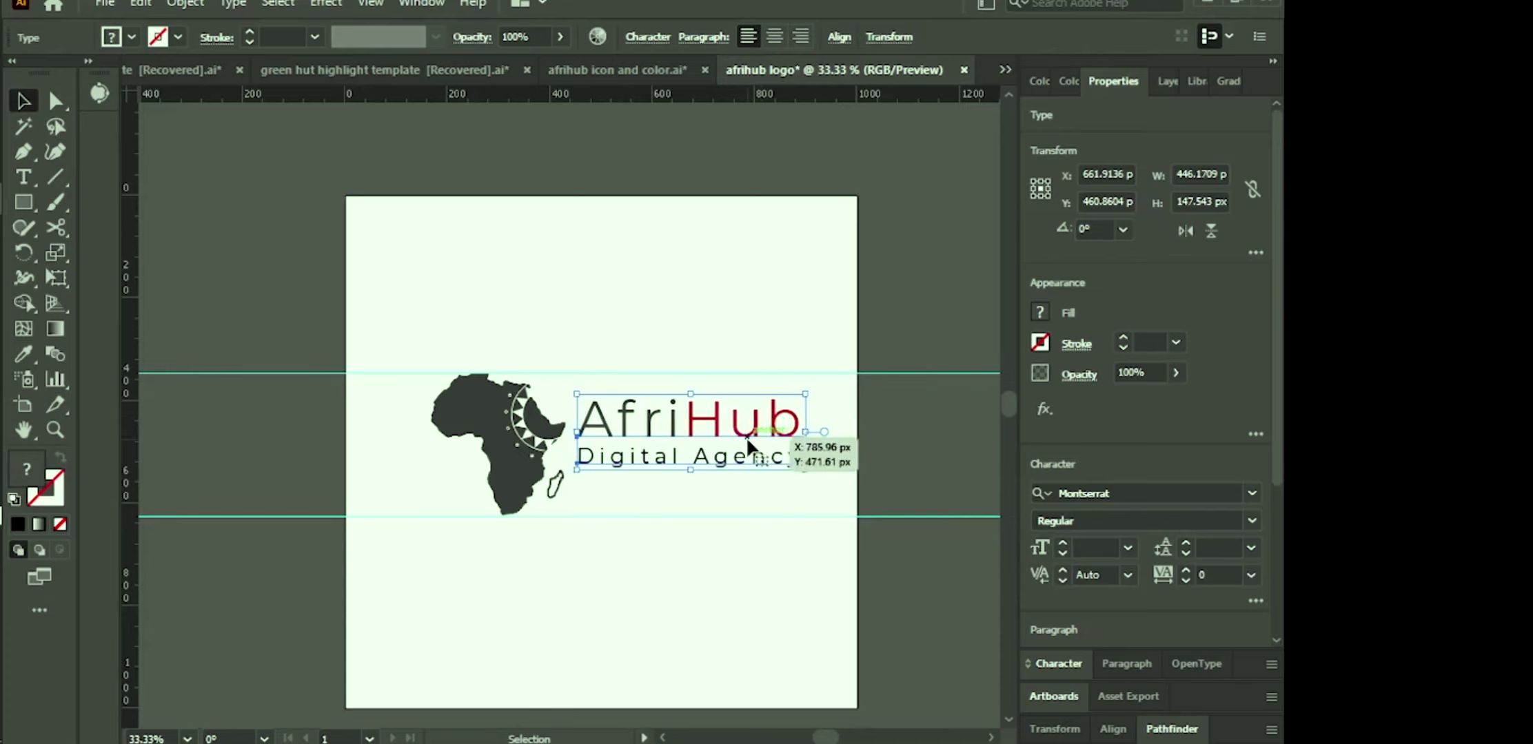
{"action": "key", "text": "Right"}
{"action": "key", "text": "Right"}
{"action": "key", "text": "Right"}
{"action": "key", "text": "Right"}
{"action": "key", "text": "Right"}
{"action": "key", "text": "Right"}
{"action": "key", "text": "Right"}
{"action": "key", "text": "Right"}
{"action": "key", "text": "Right"}
{"action": "key", "text": "Right"}
{"action": "key", "text": "Right"}
{"action": "key", "text": "Right"}
{"action": "key", "text": "Right"}
{"action": "key", "text": "Right"}
{"action": "key", "text": "Right"}
{"action": "key", "text": "Right"}
{"action": "key", "text": "Right"}
{"action": "key", "text": "Right"}
{"action": "key", "text": "Right"}
{"action": "key", "text": "Right"}
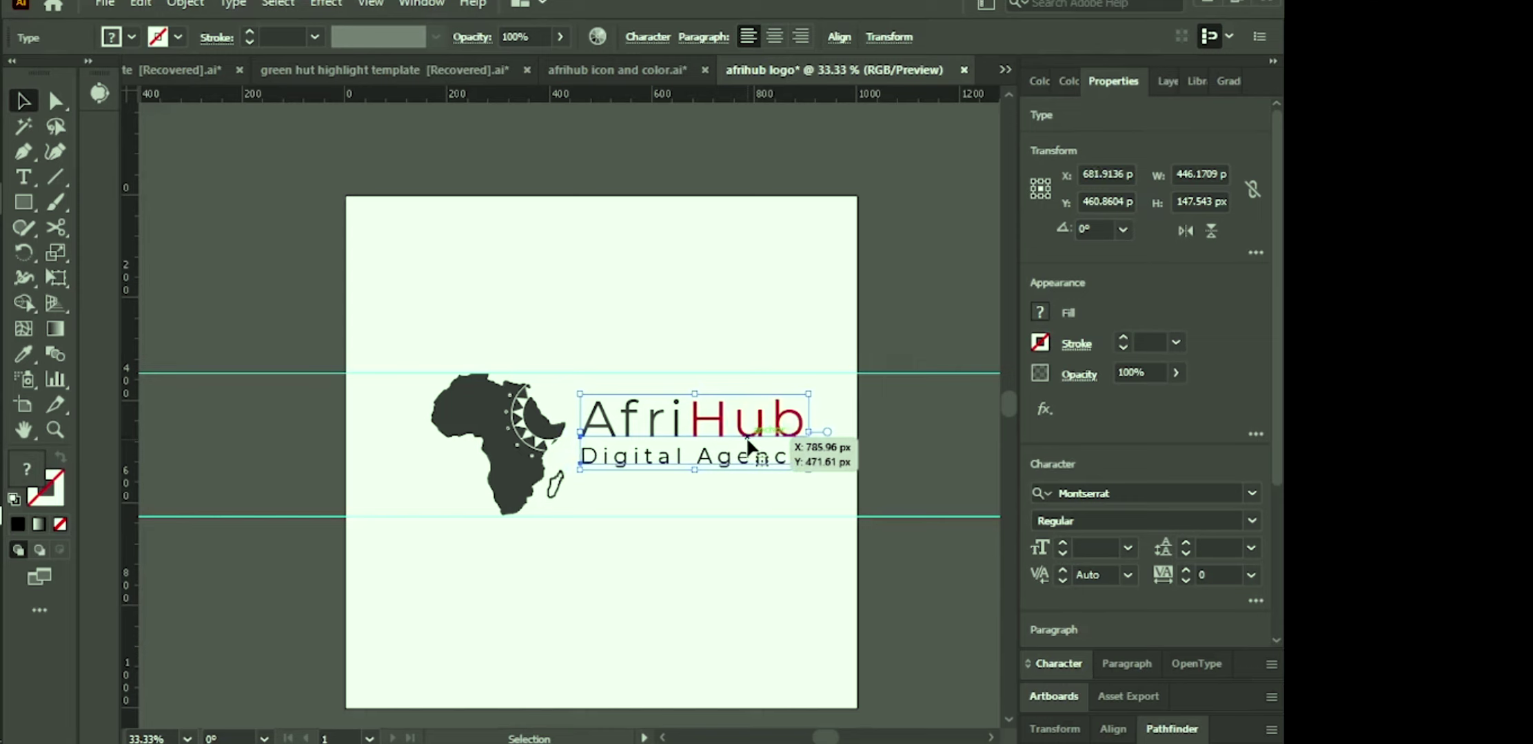
{"action": "left_click", "coordinate": [643, 664]}
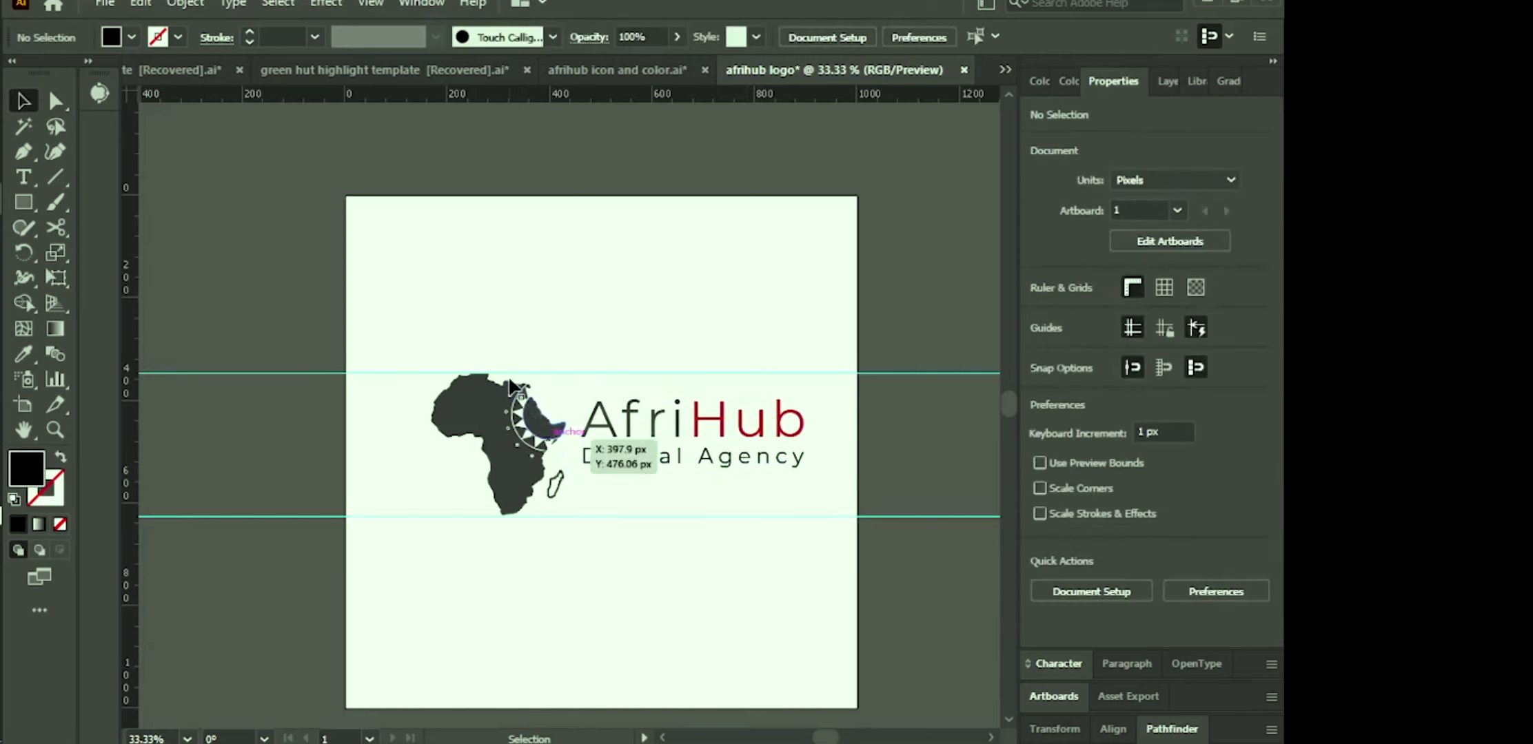
Step: Move the name and tagline together down to about Y 488 px, vertically centred beside the Africa map
{"action": "left_click_drag", "start_coordinate": [511, 387], "coordinate": [509, 382]}
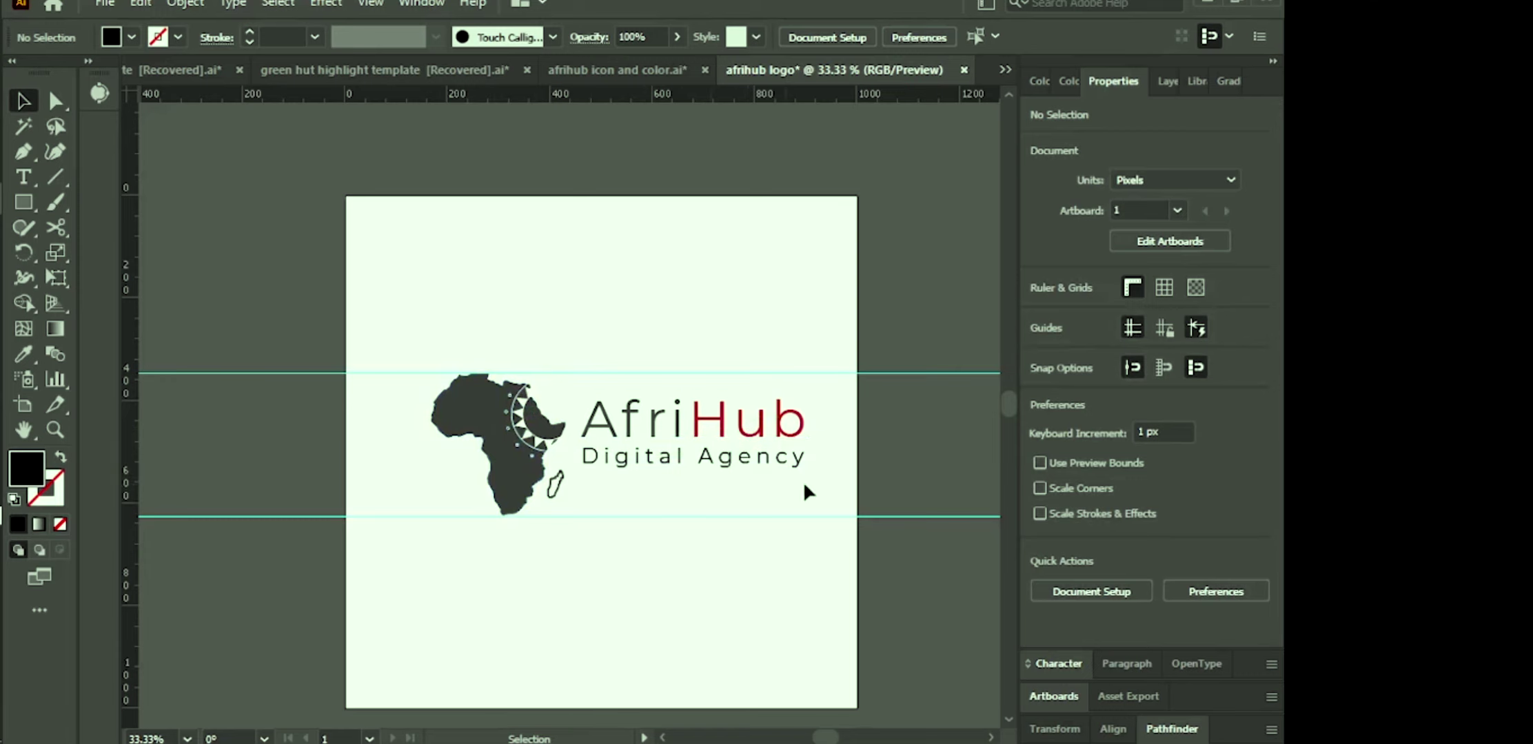
{"action": "left_click_drag", "start_coordinate": [704, 456], "coordinate": [733, 471]}
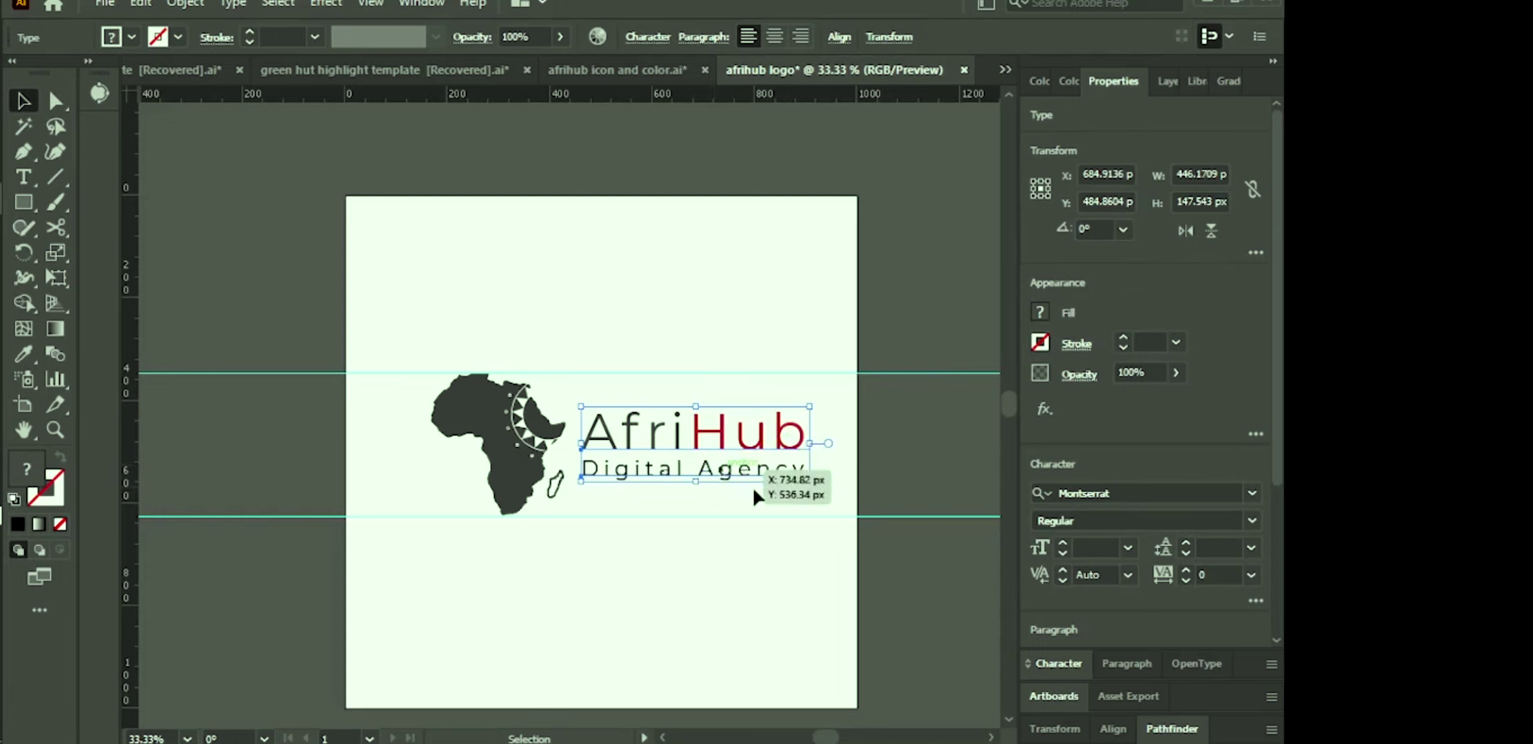
{"action": "key", "text": "Down"}
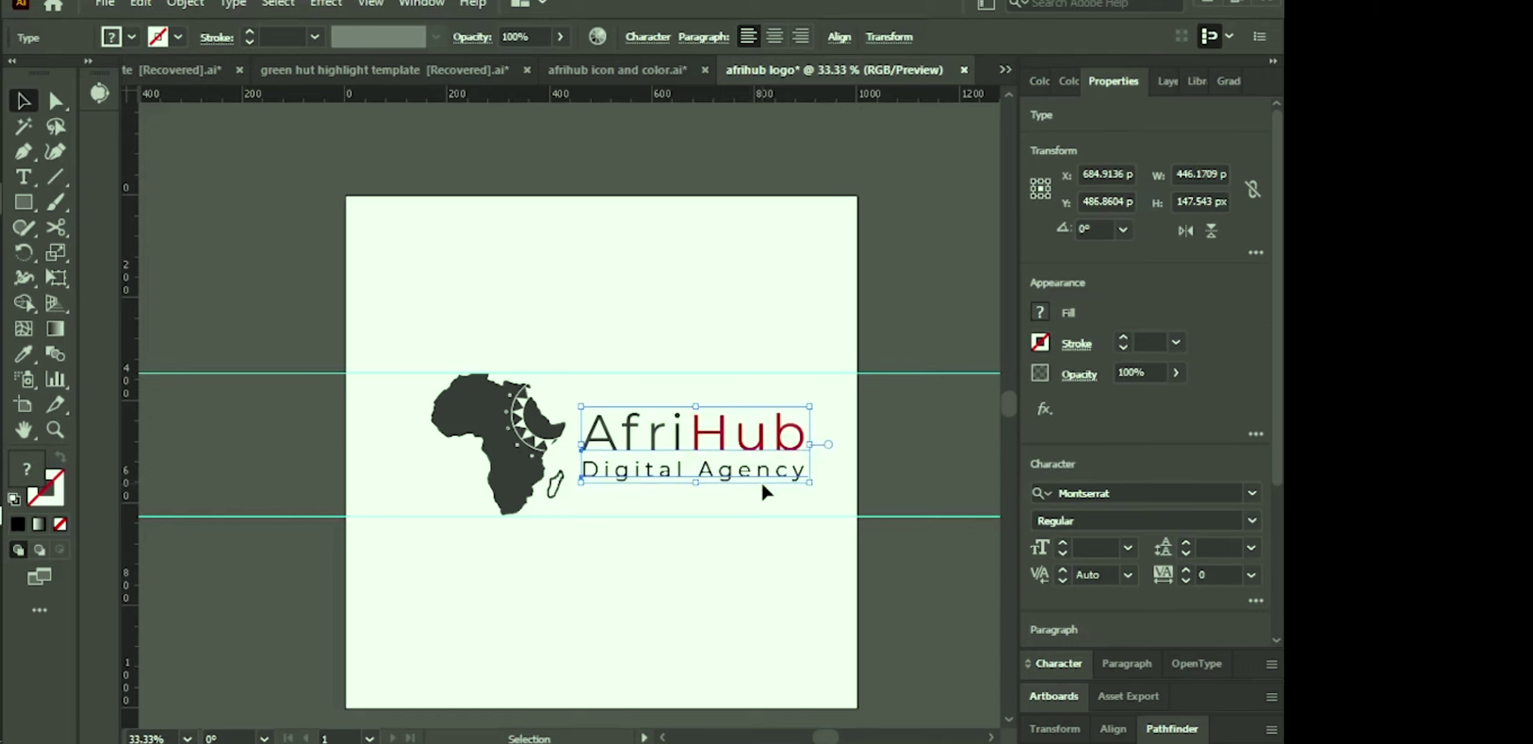
{"action": "key", "text": "Down"}
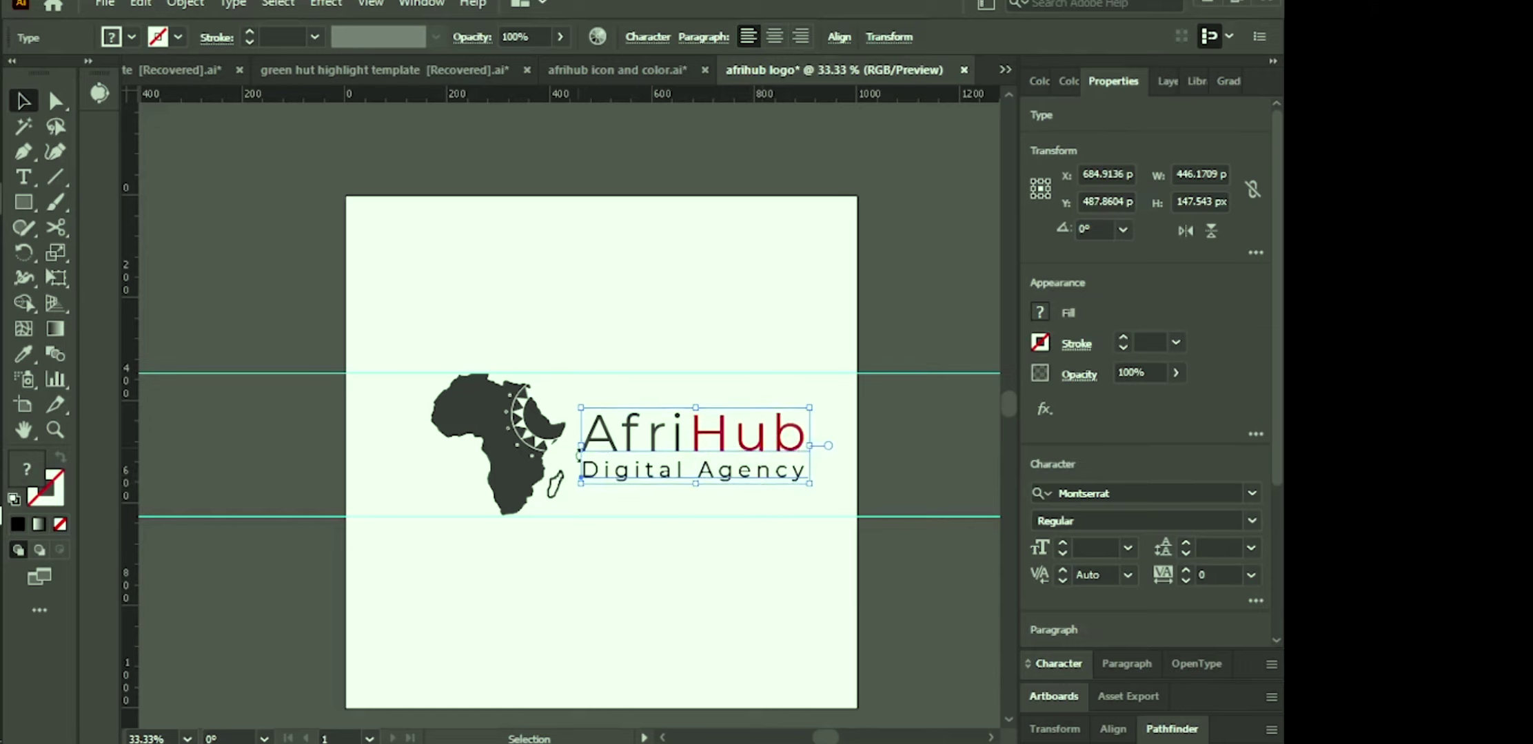
{"action": "left_click", "coordinate": [221, 403]}
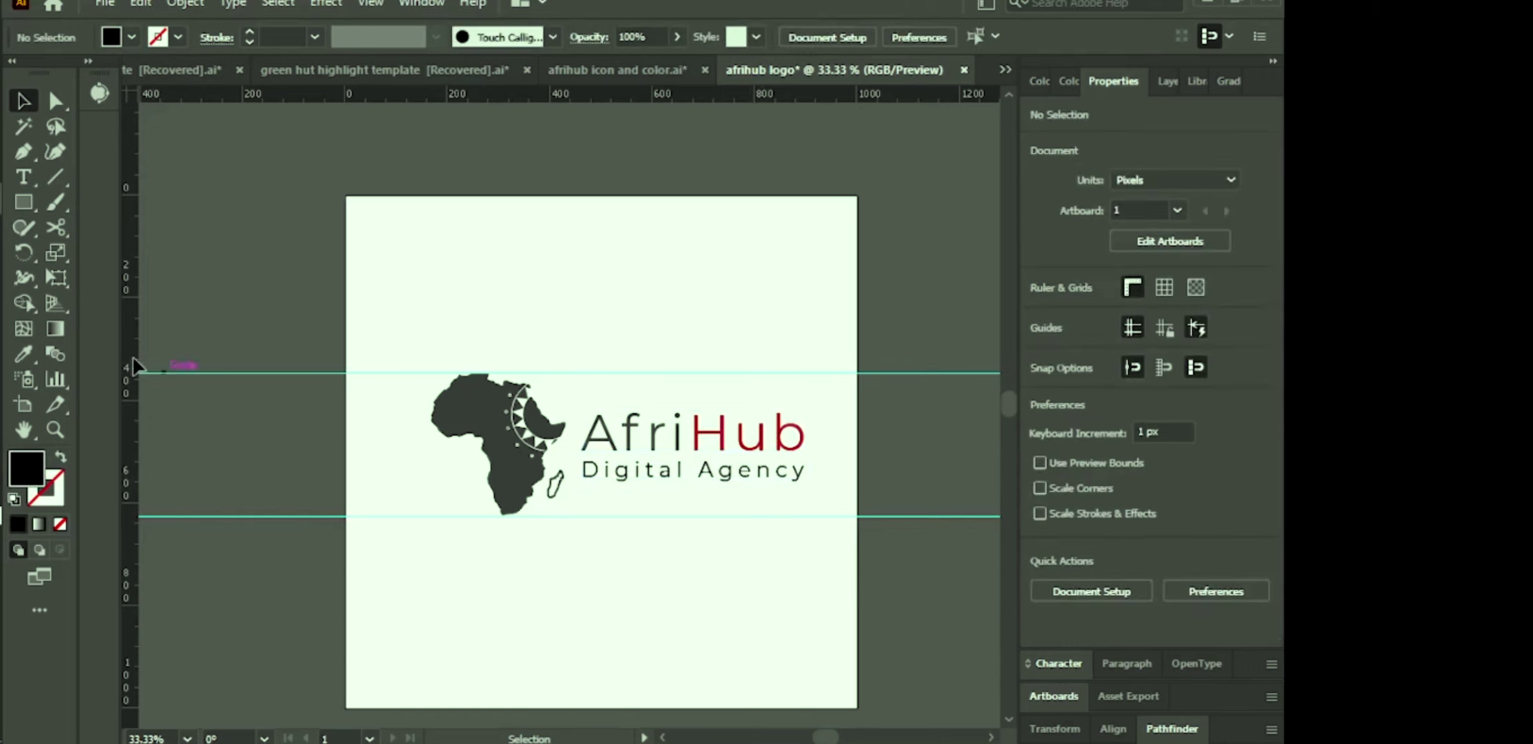
Step: Draw a thin vertical divider rectangle, about 2 by 279 px, between the map and the text, spanning the two guides
{"action": "left_click", "coordinate": [24, 203]}
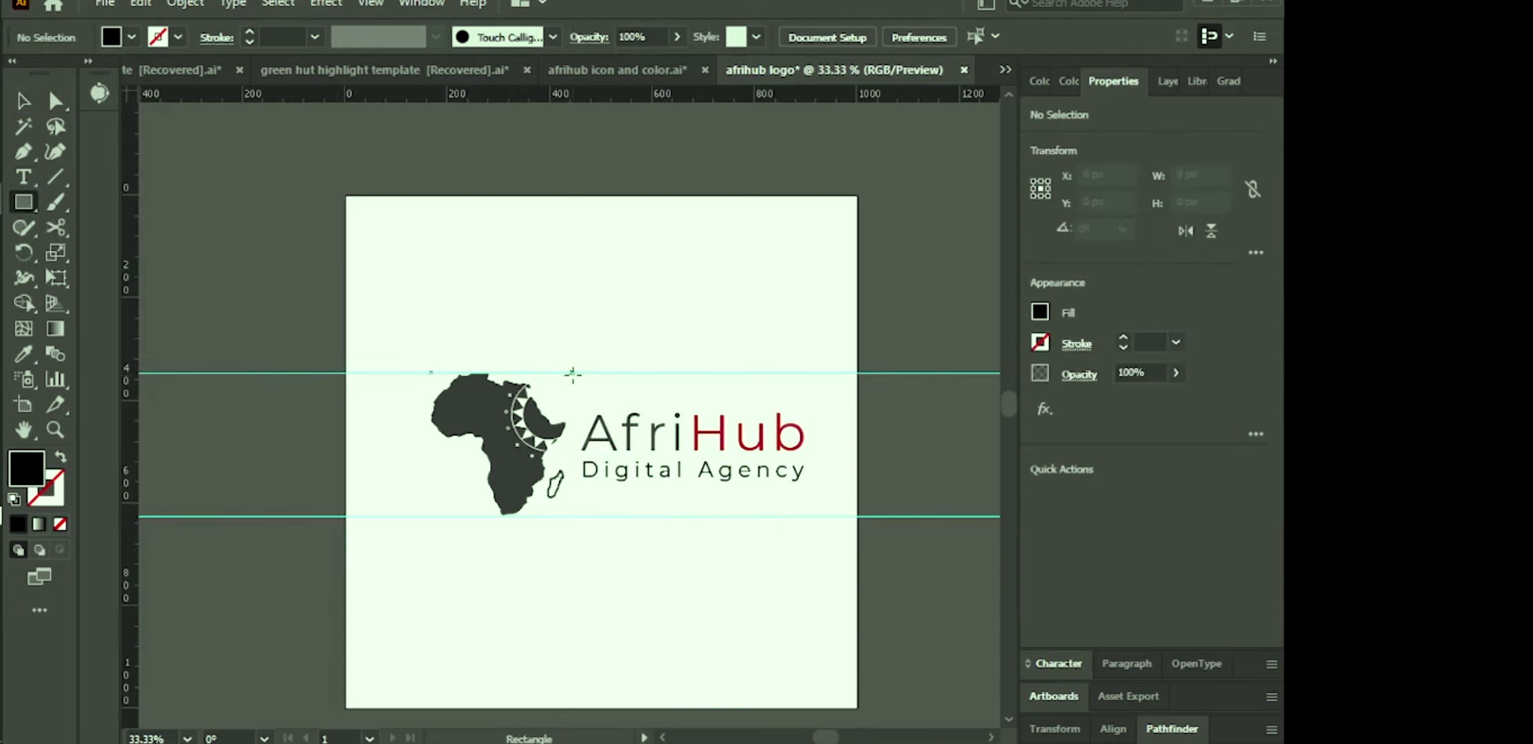
{"action": "left_click_drag", "start_coordinate": [573, 375], "coordinate": [575, 516]}
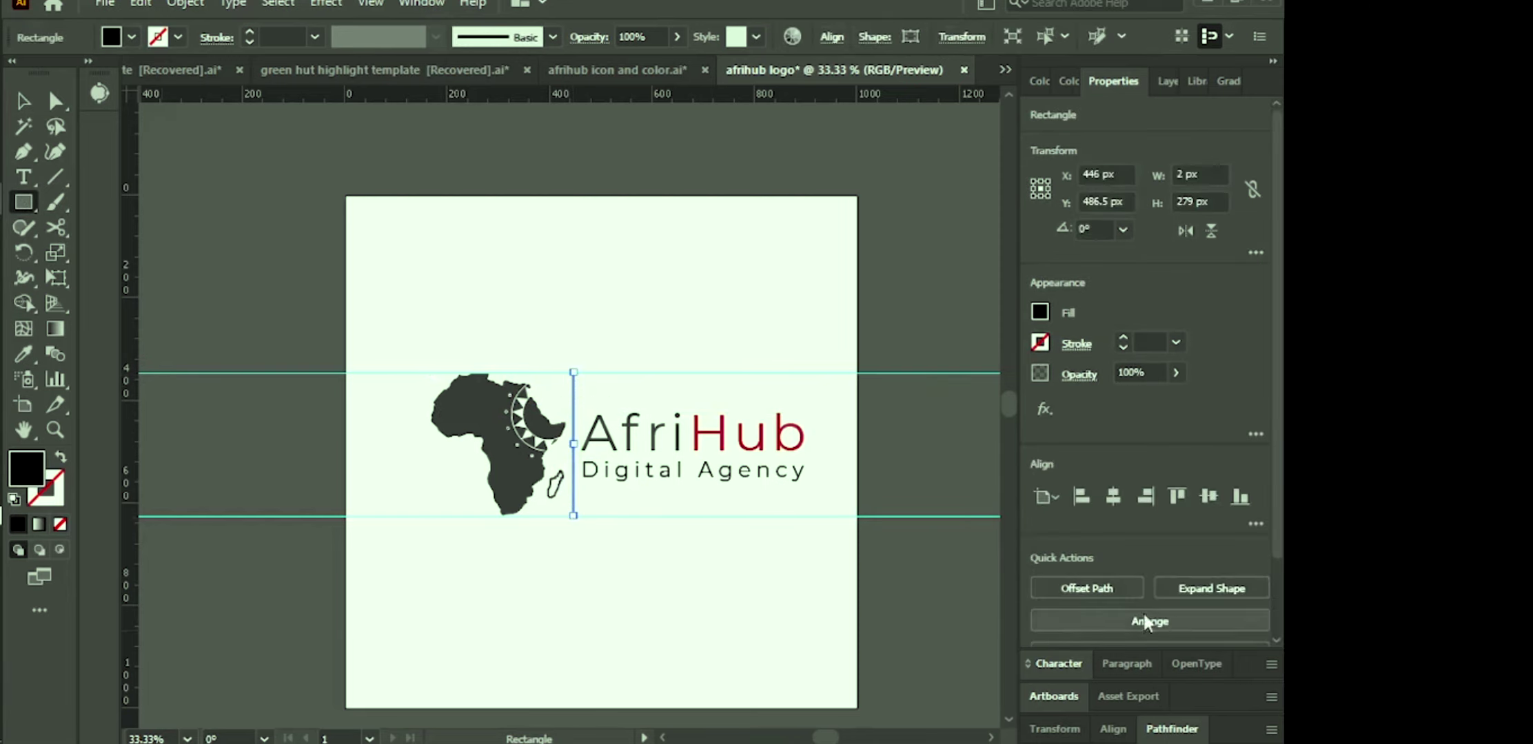
{"action": "key", "text": "v"}
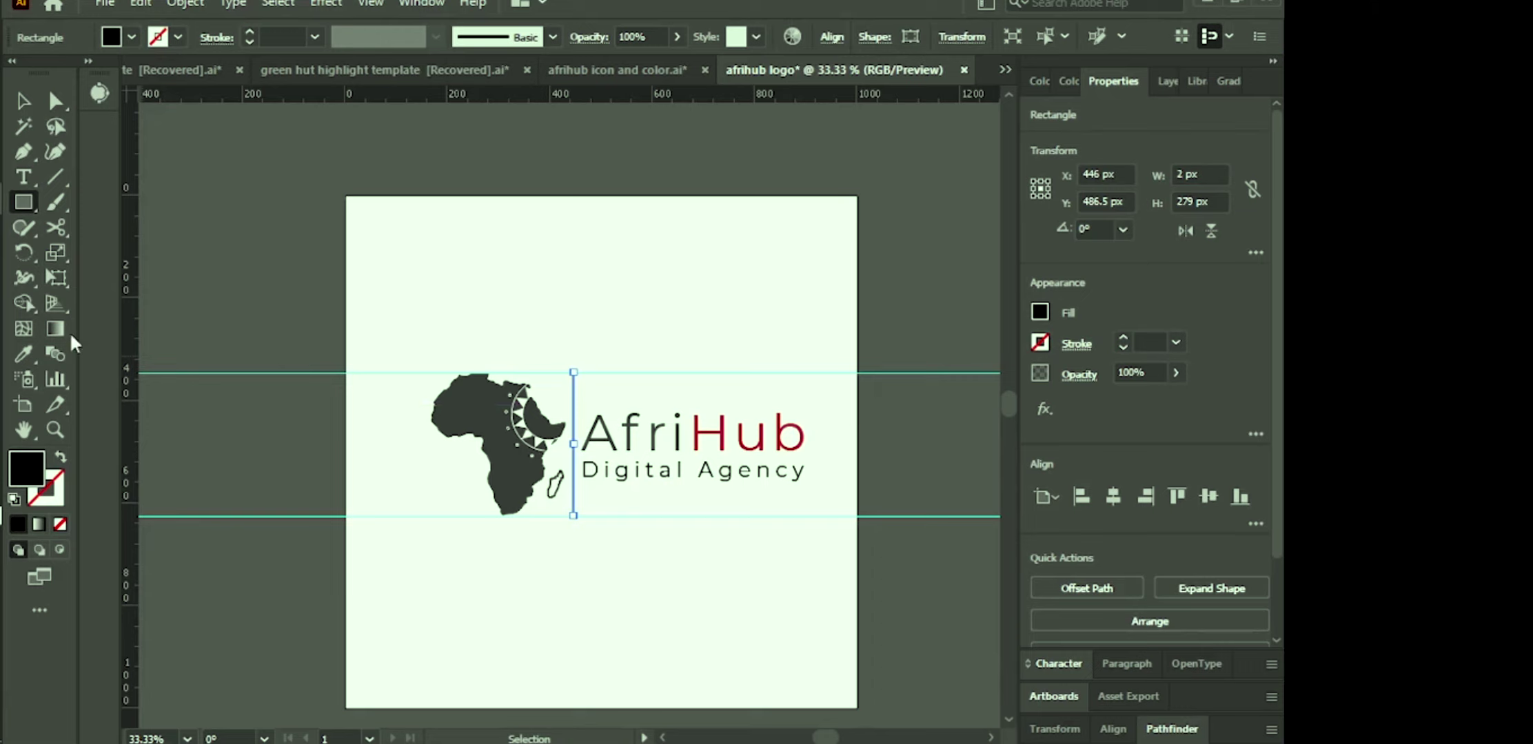
Step: Recolor the divider line with the dark grey fill sampled from the Africa map
{"action": "left_click", "coordinate": [25, 353]}
{"action": "left_click", "coordinate": [488, 408]}
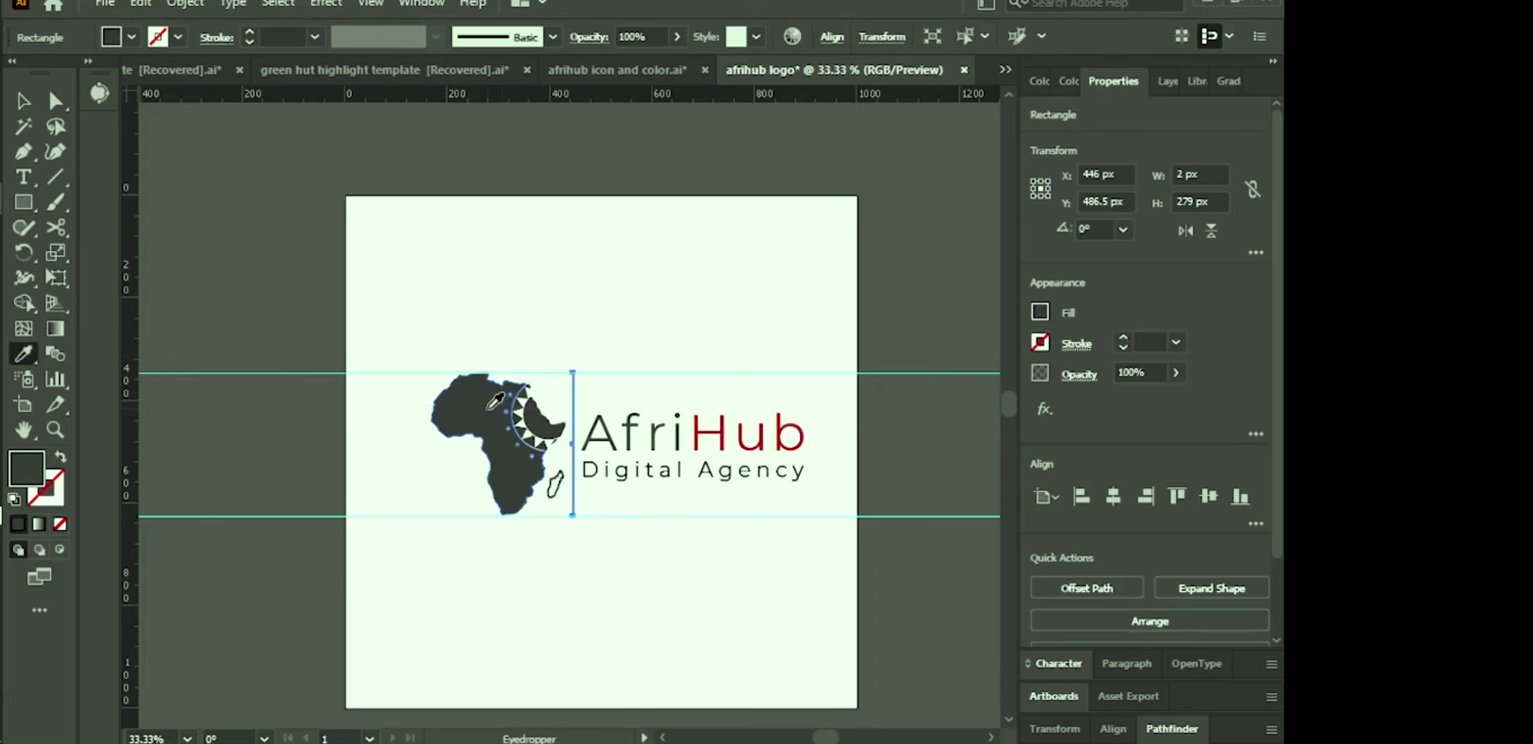
{"action": "left_click", "coordinate": [23, 100]}
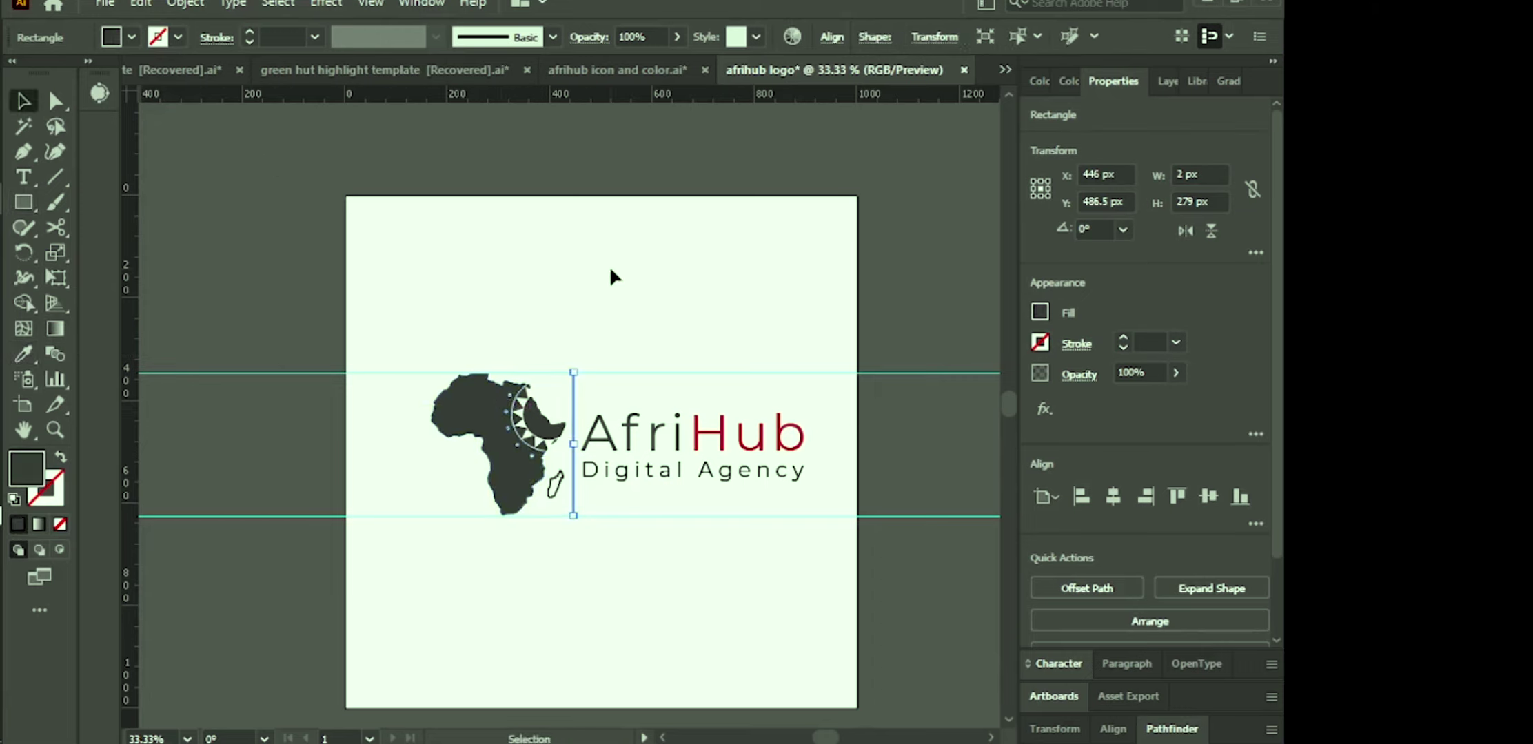
{"action": "left_click", "coordinate": [611, 270]}
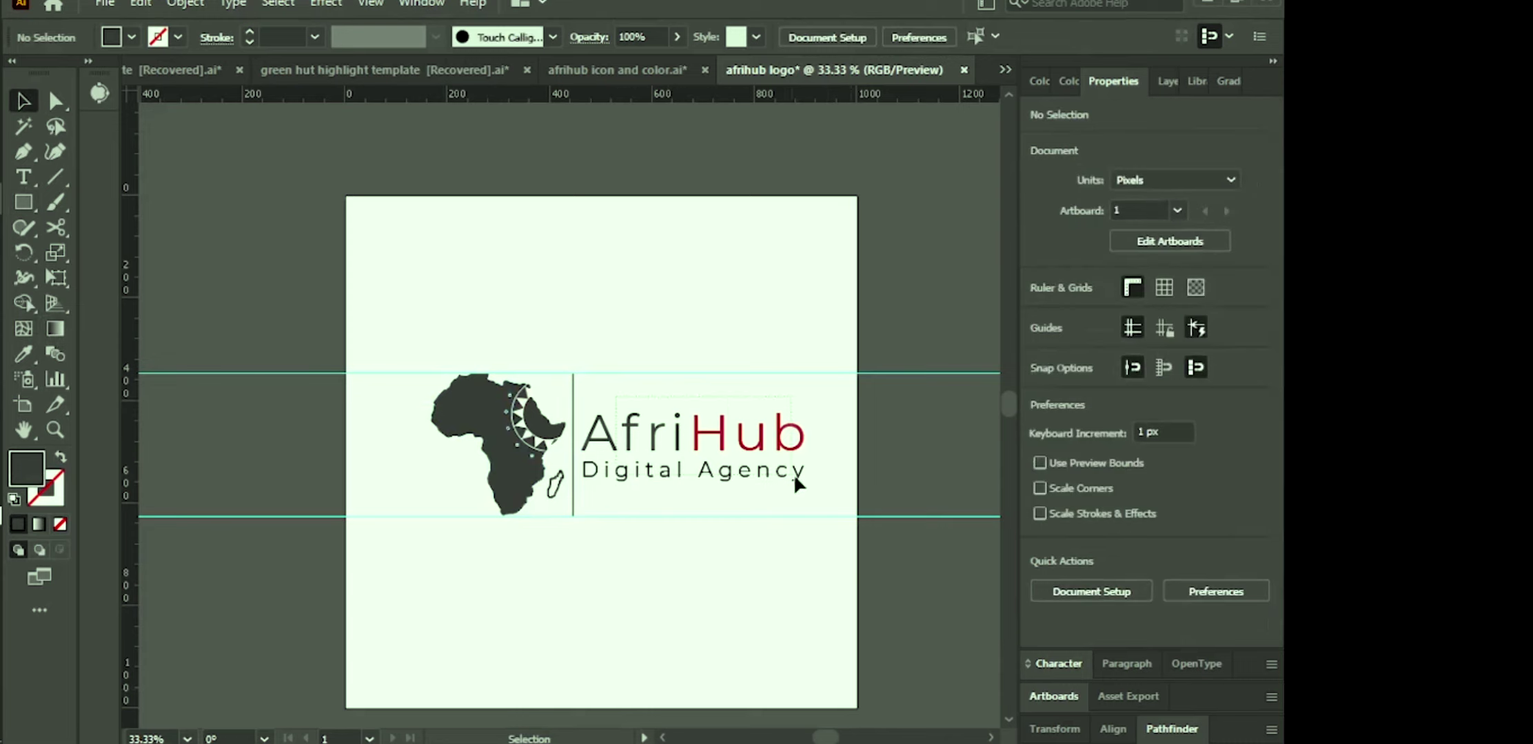
Step: Nudge the name and tagline right to about X 691 px for more space beside the divider line
{"action": "left_click", "coordinate": [812, 485]}
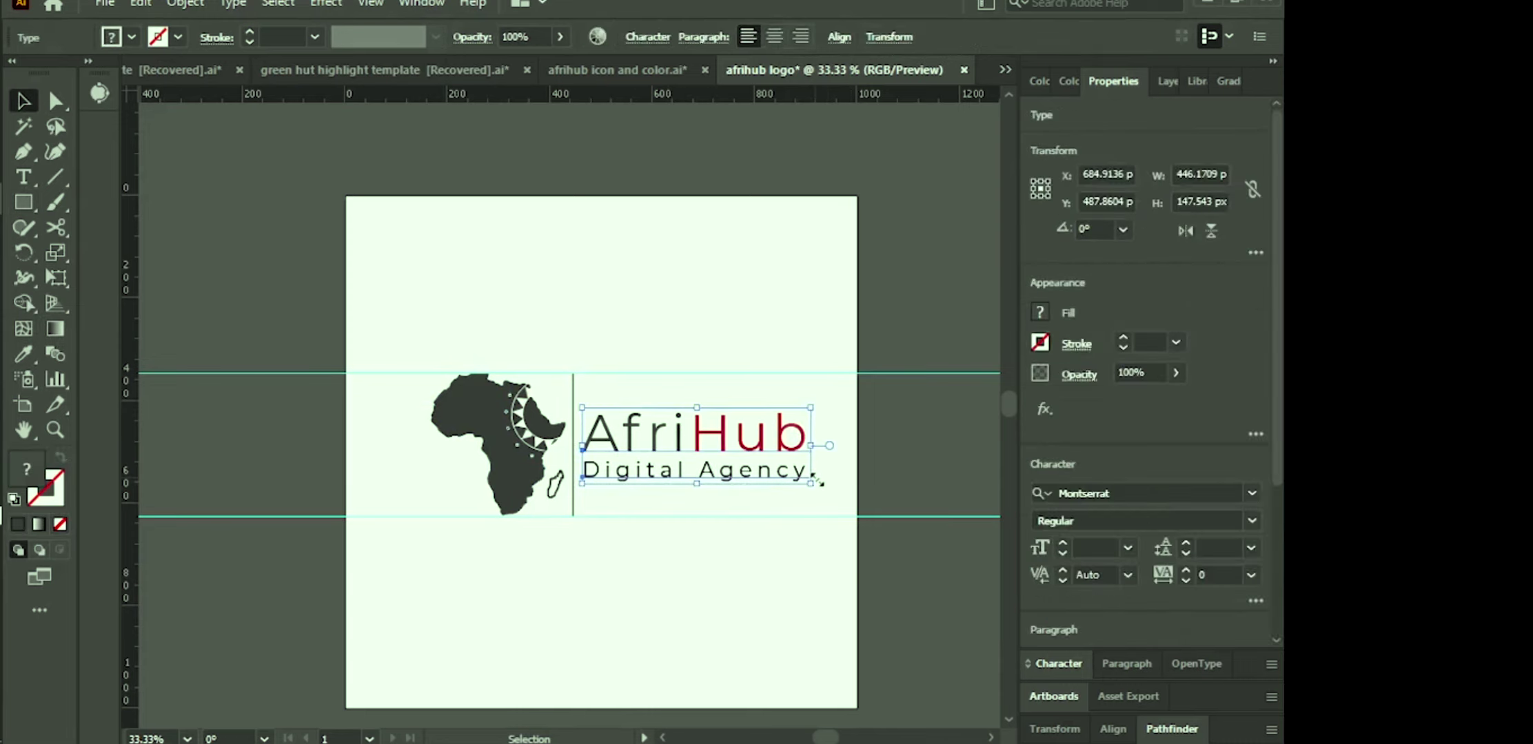
{"action": "left_click_drag", "start_coordinate": [818, 483], "coordinate": [820, 484]}
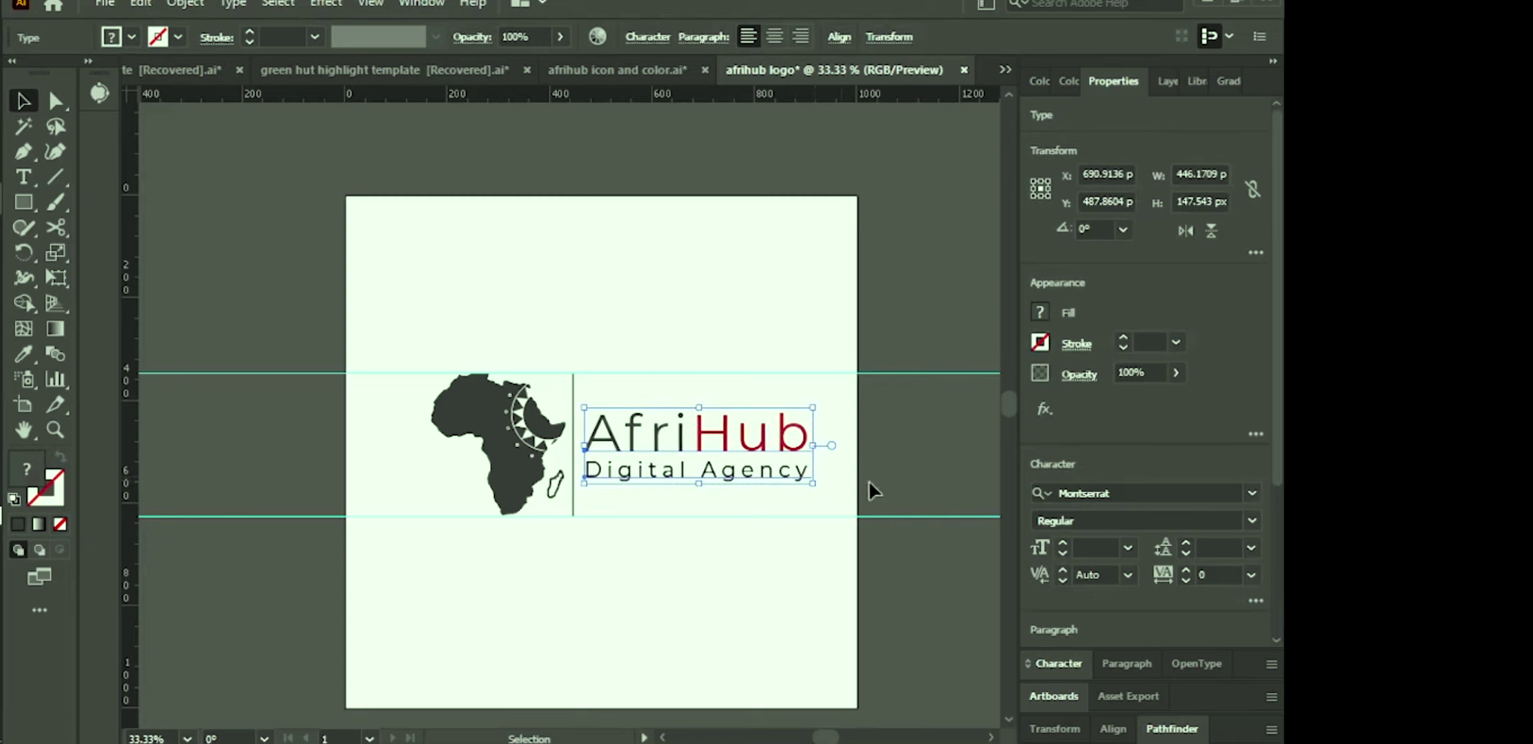
Step: Apply Outline Stroke to all of the logo artwork, including the map, divider, name and tagline
{"action": "left_click", "coordinate": [848, 608]}
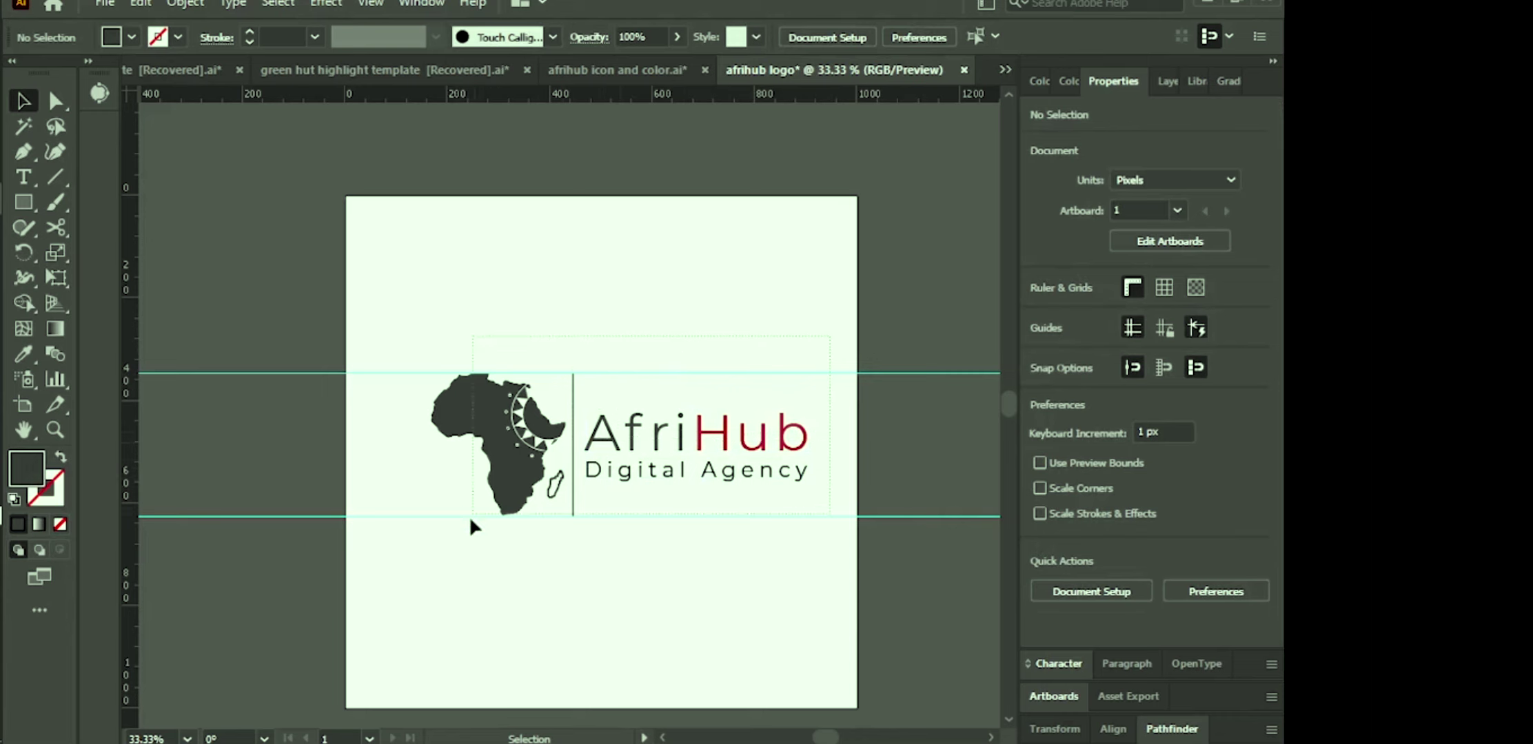
{"action": "key", "text": "ctrl+a"}
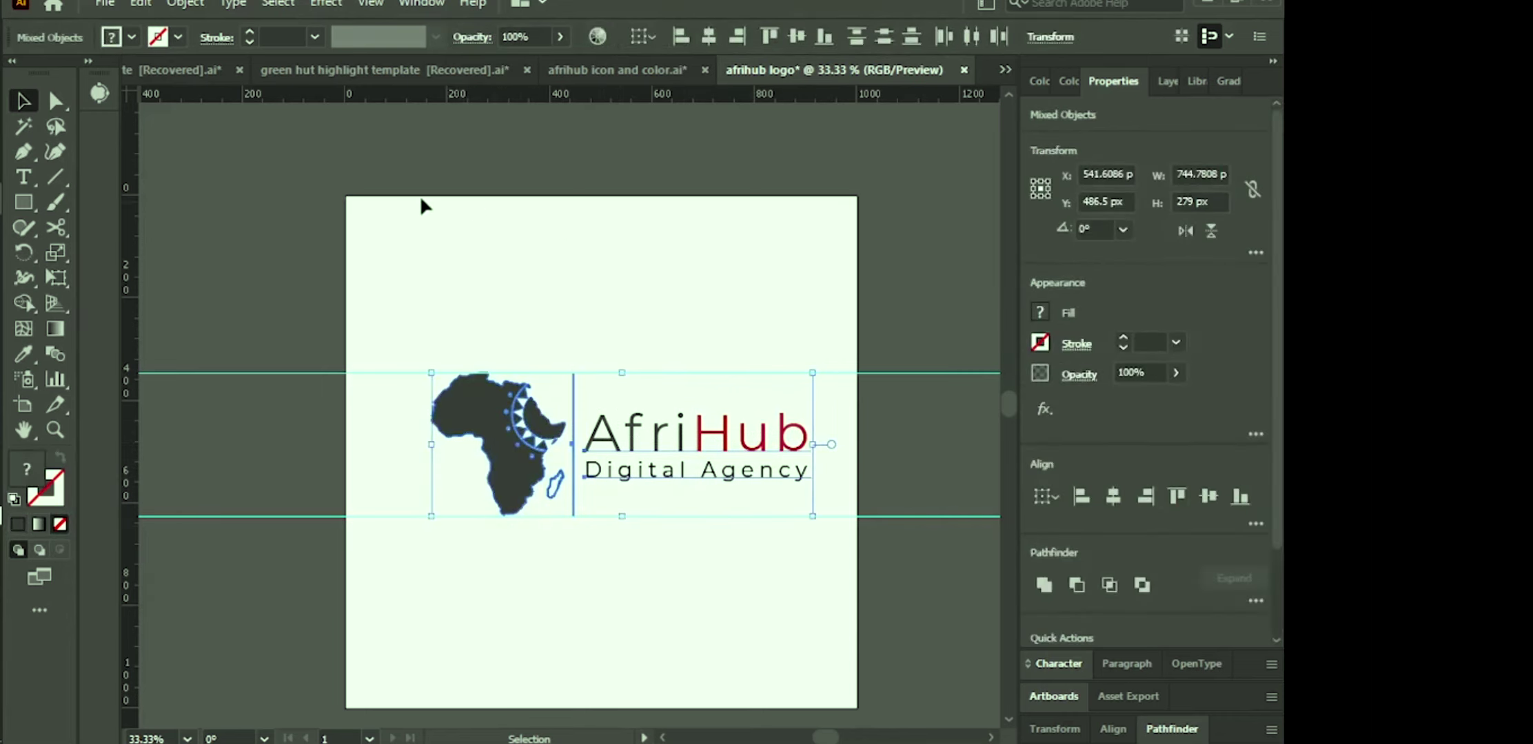
{"action": "left_click", "coordinate": [175, 4]}
{"action": "mouse_move", "coordinate": [427, 505]}
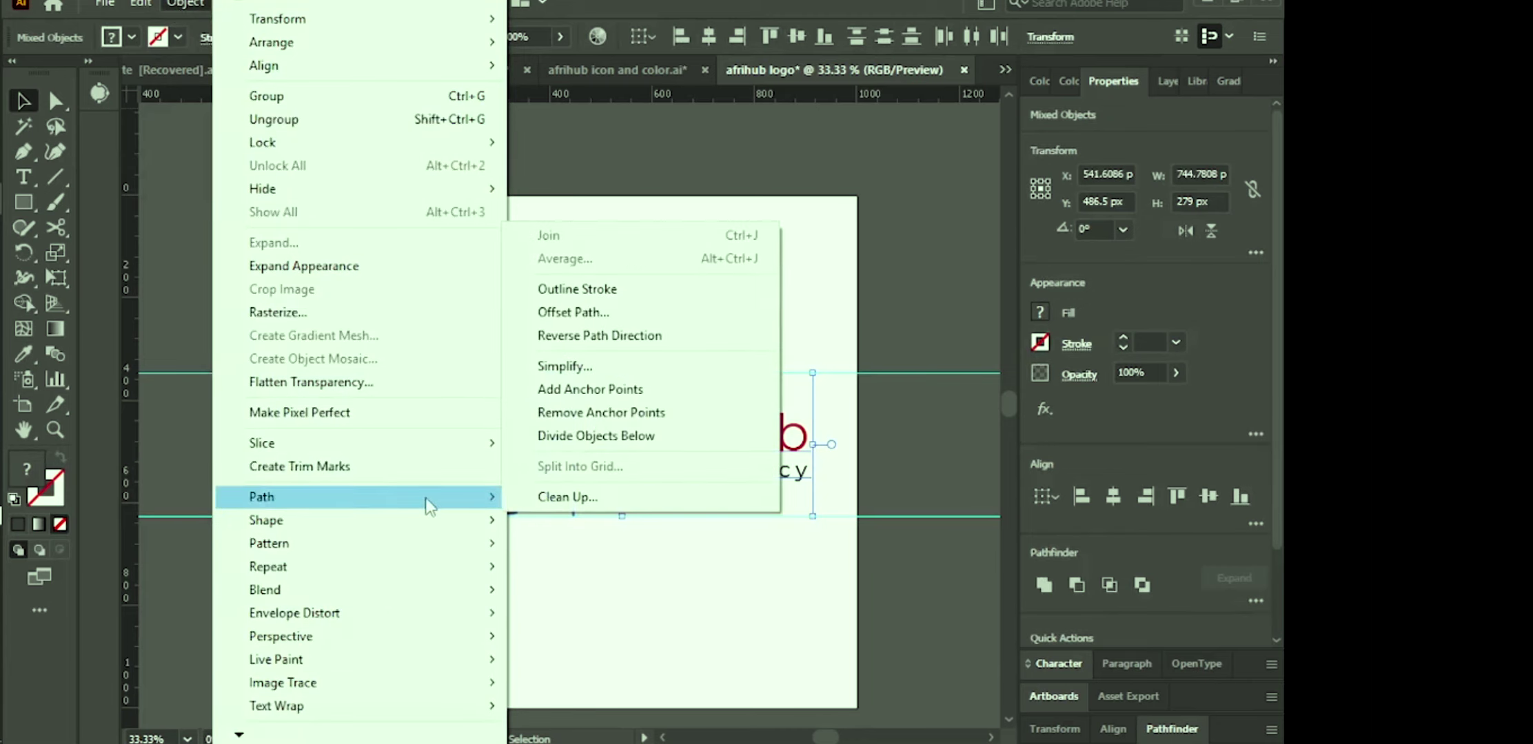
{"action": "left_click", "coordinate": [577, 289]}
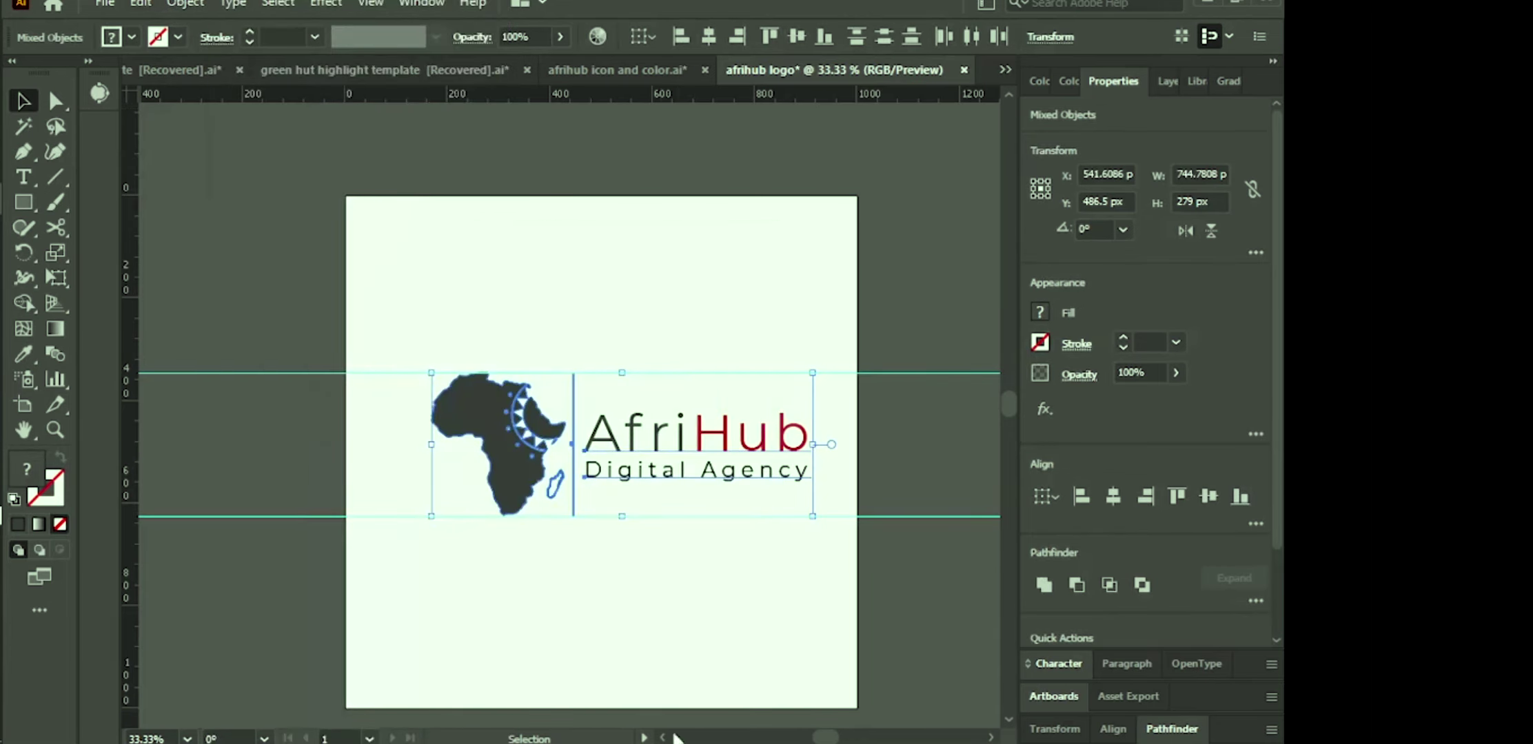
Step: Group the Africa map, divider line, name and tagline into a single object
{"action": "left_click", "coordinate": [687, 614]}
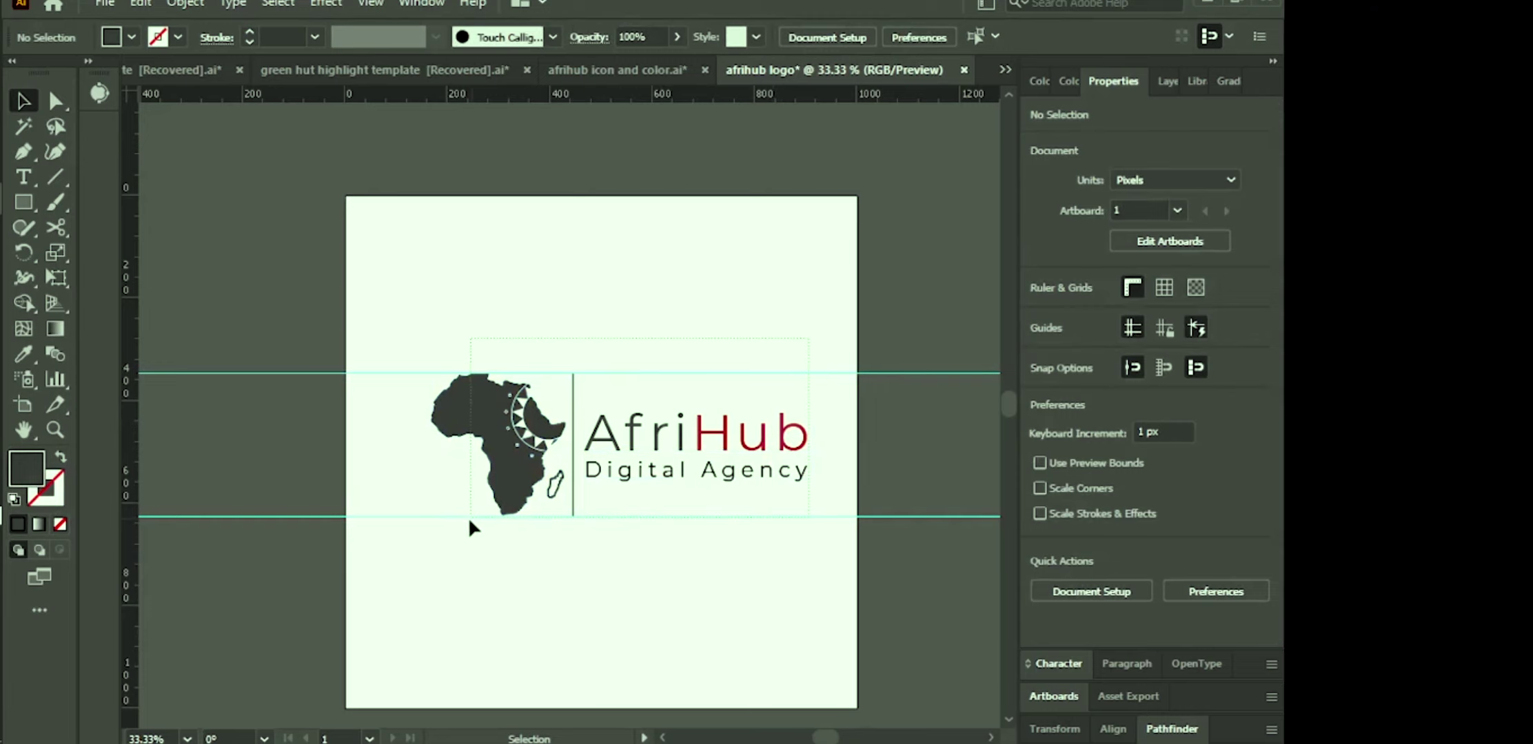
{"action": "left_click_drag", "start_coordinate": [468, 518], "coordinate": [675, 428]}
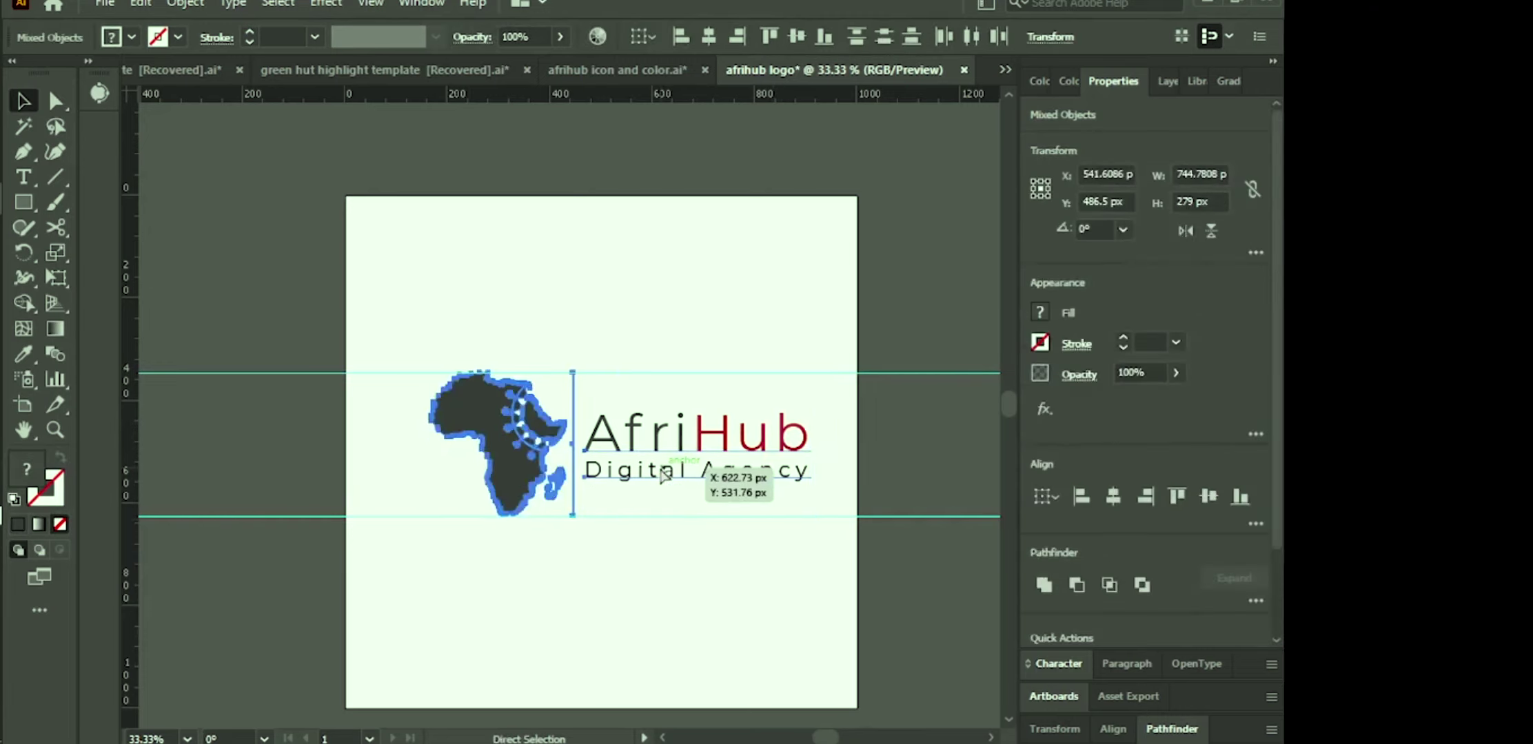
{"action": "key", "text": "ctrl+g"}
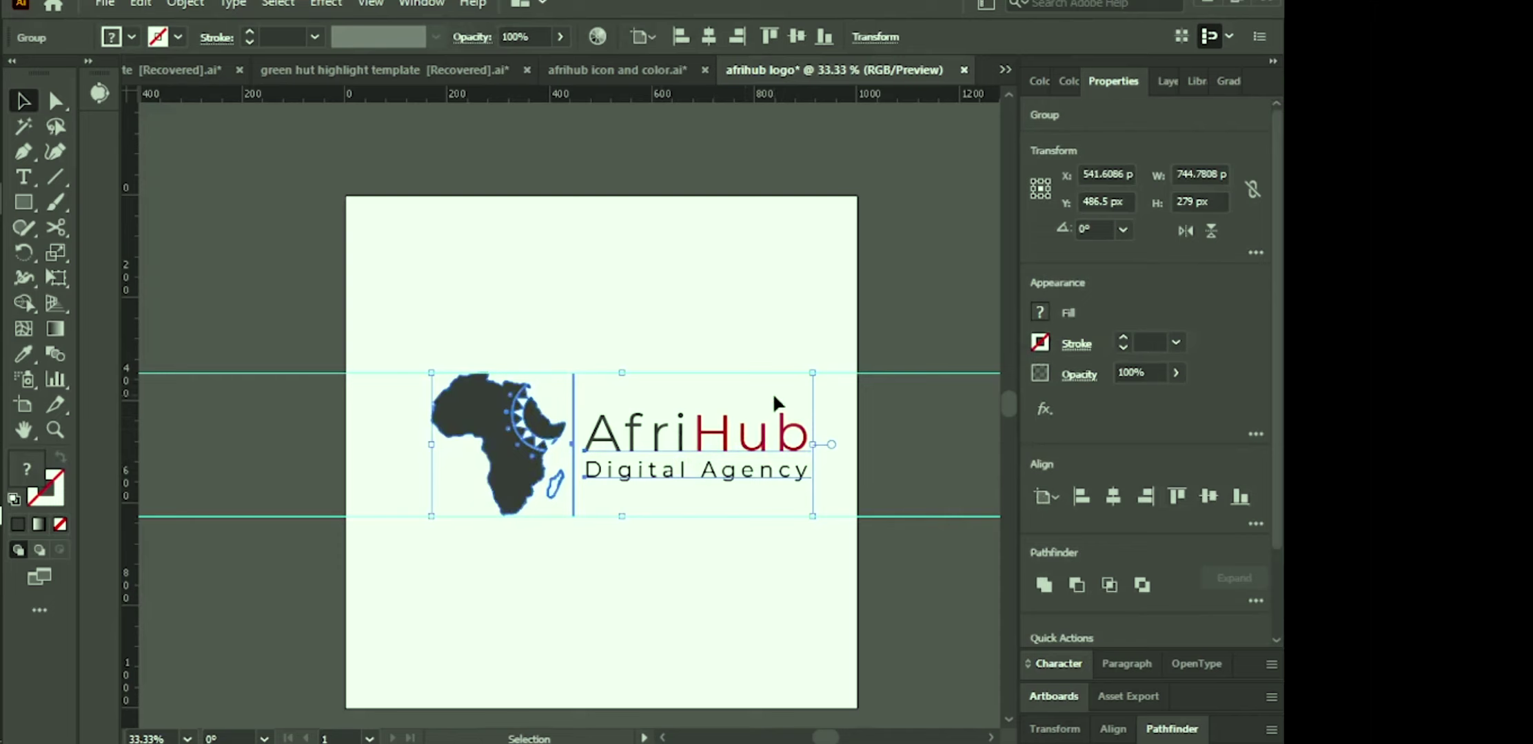
Step: Try scaling the grouped logo down to about 168 by 63 px, and undo the resize
{"action": "left_click", "coordinate": [729, 442]}
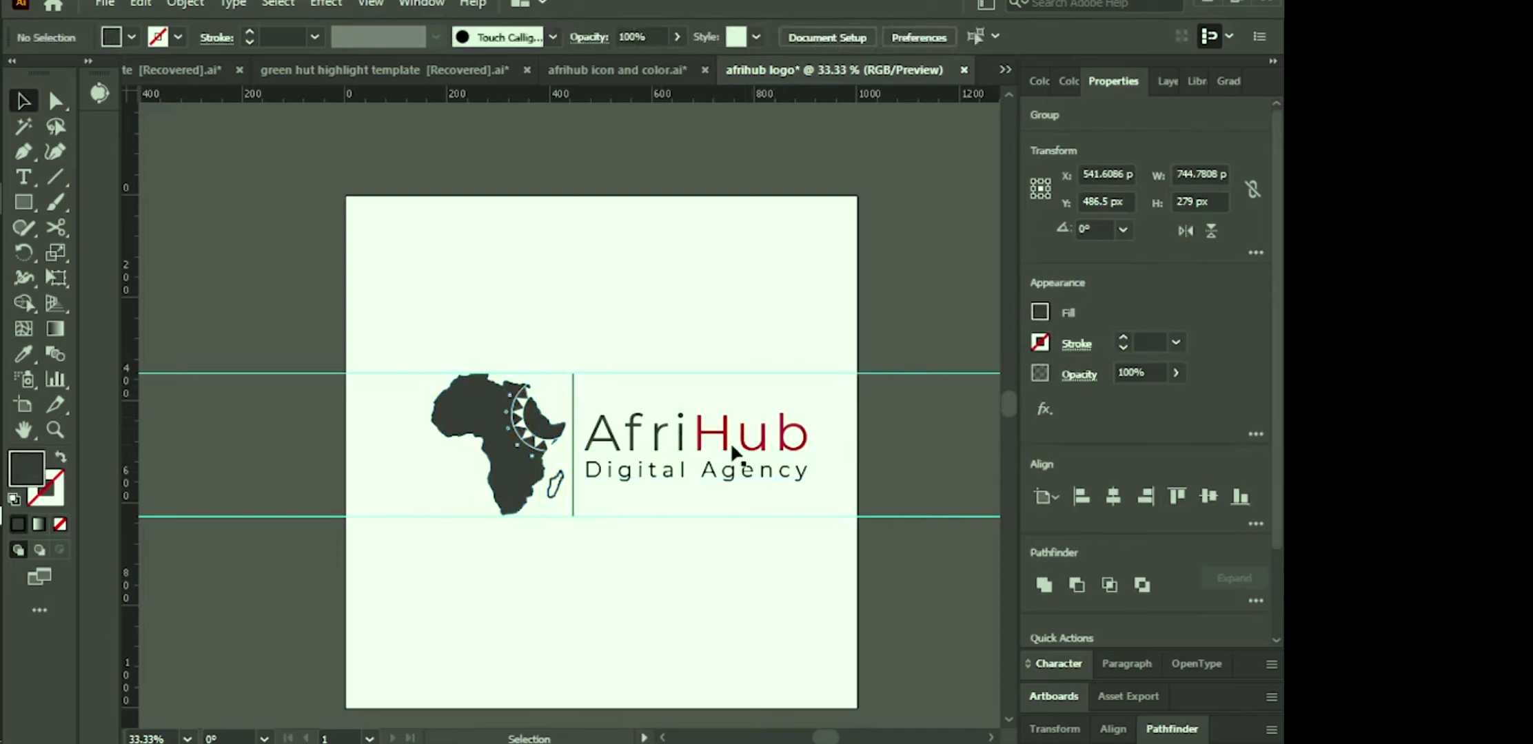
{"action": "left_click", "coordinate": [610, 434]}
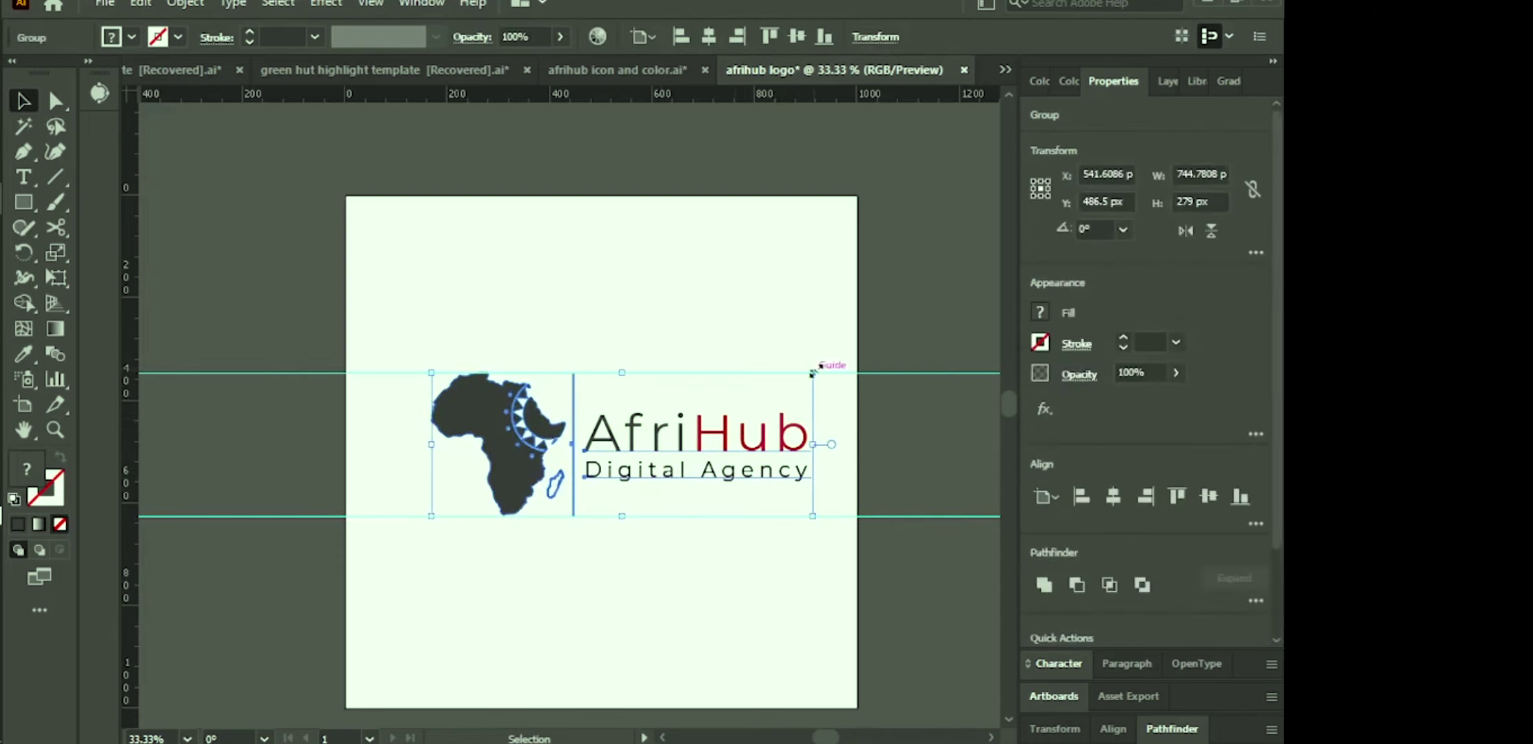
{"action": "left_click_drag", "start_coordinate": [813, 373], "coordinate": [643, 486]}
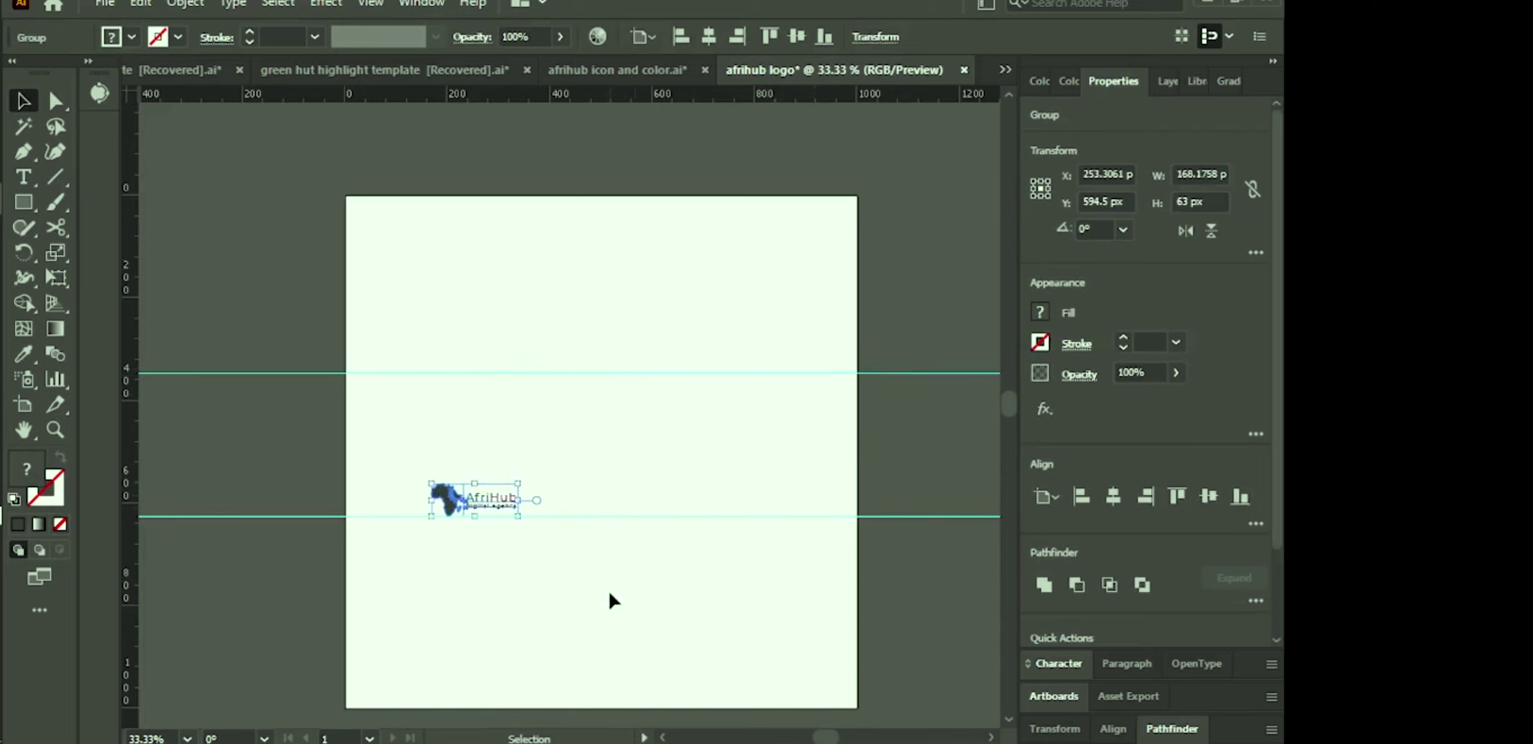
{"action": "left_click", "coordinate": [529, 587]}
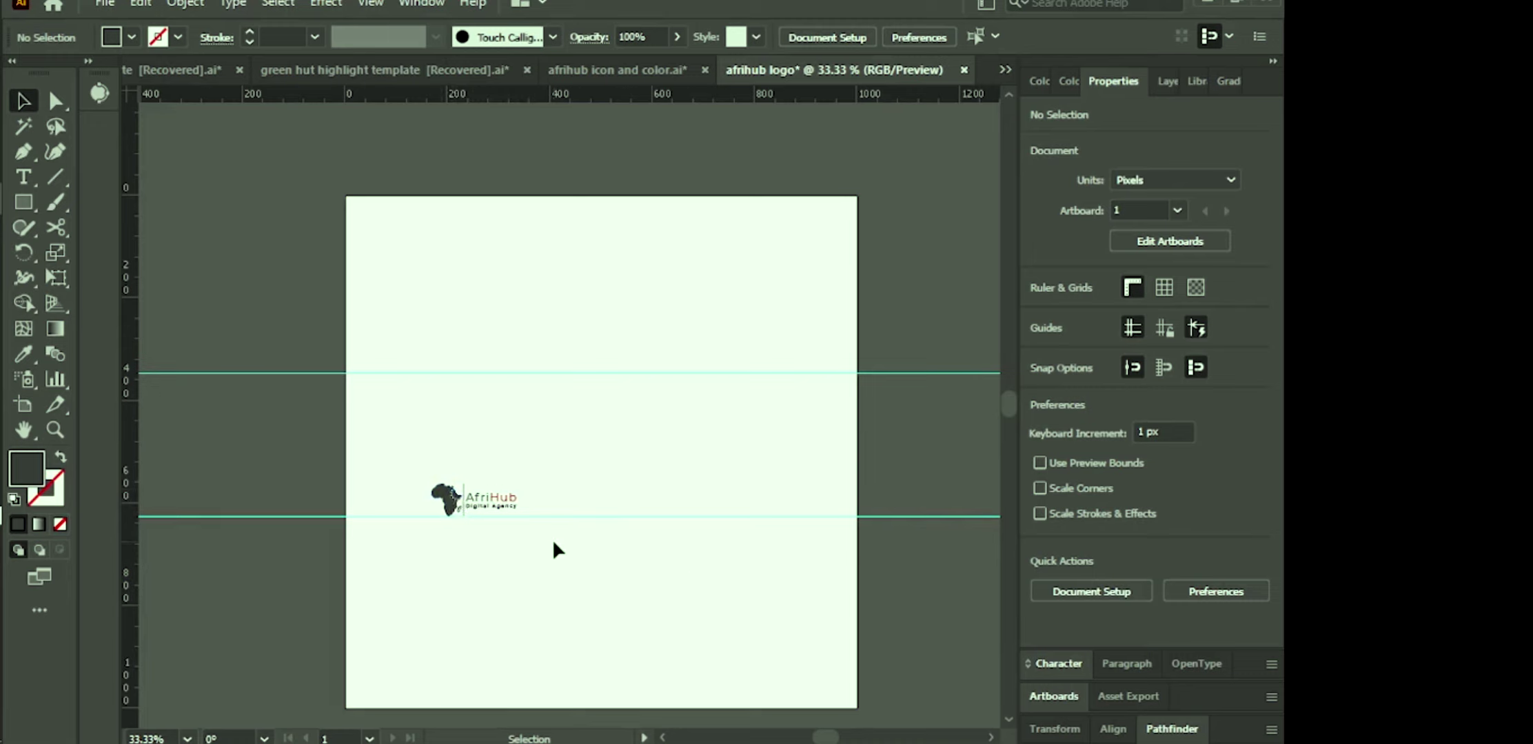
{"action": "key", "text": "a"}
{"action": "key", "text": "ctrl+z"}
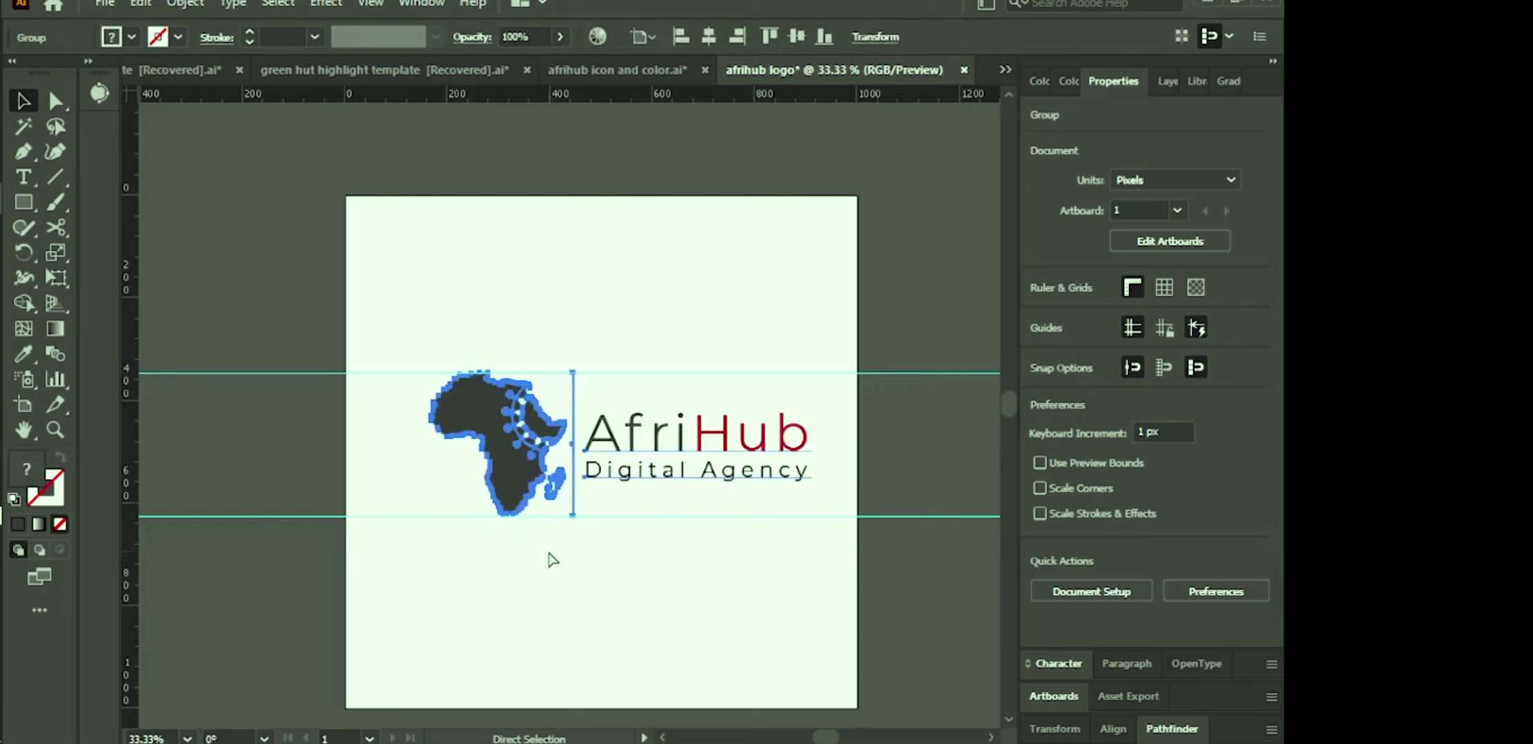
{"action": "left_click", "coordinate": [725, 560]}
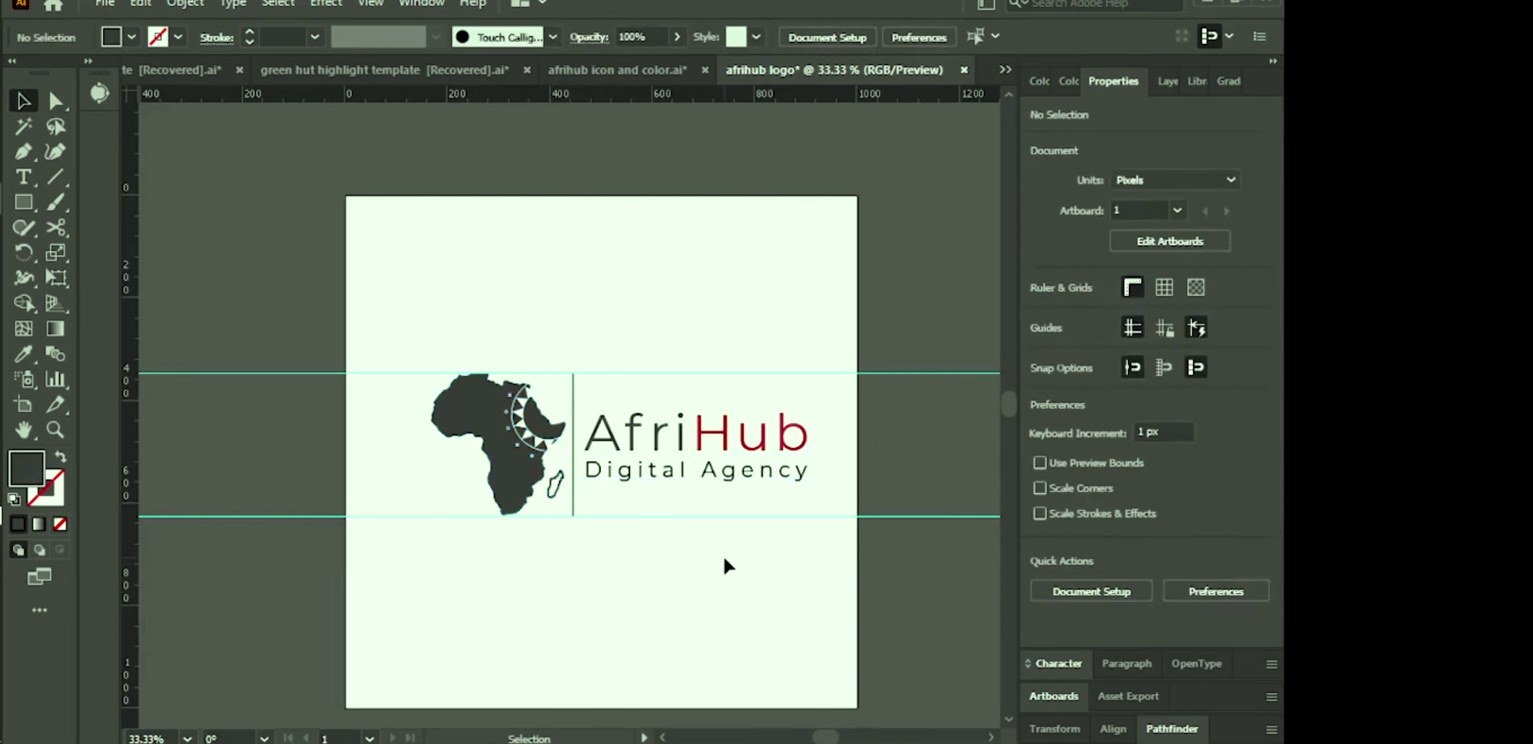
{"action": "double_click", "coordinate": [673, 479]}
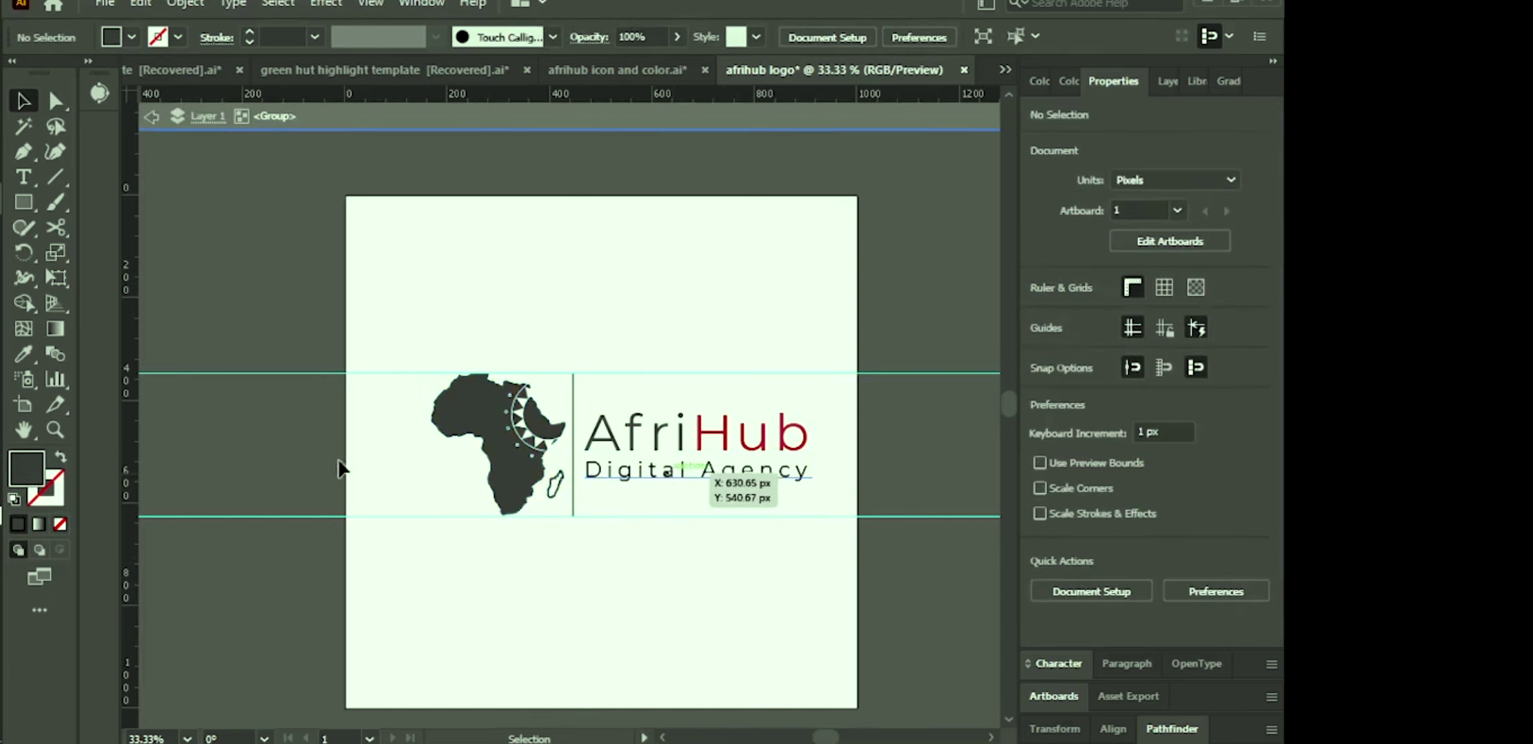
{"action": "left_click", "coordinate": [22, 355]}
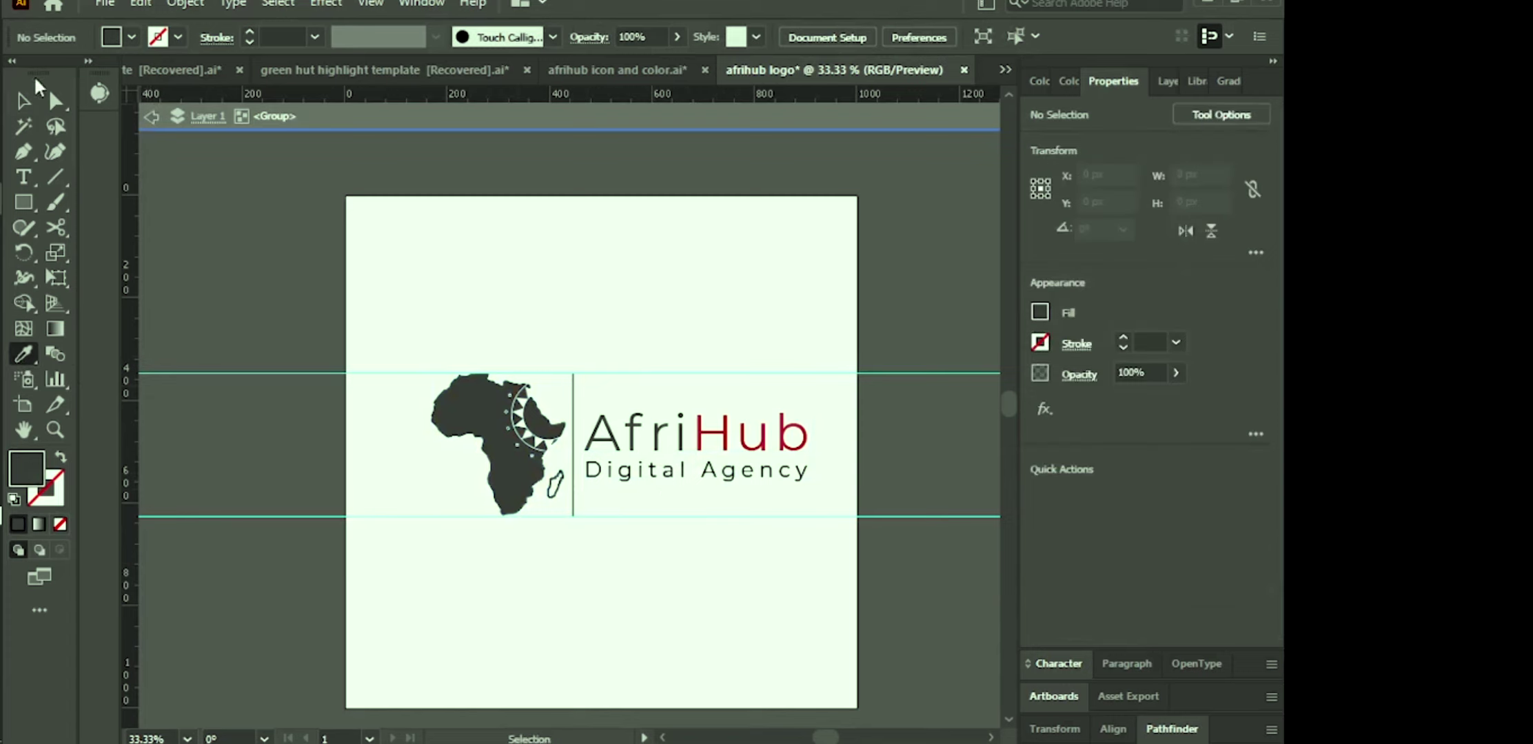
{"action": "left_click", "coordinate": [22, 101]}
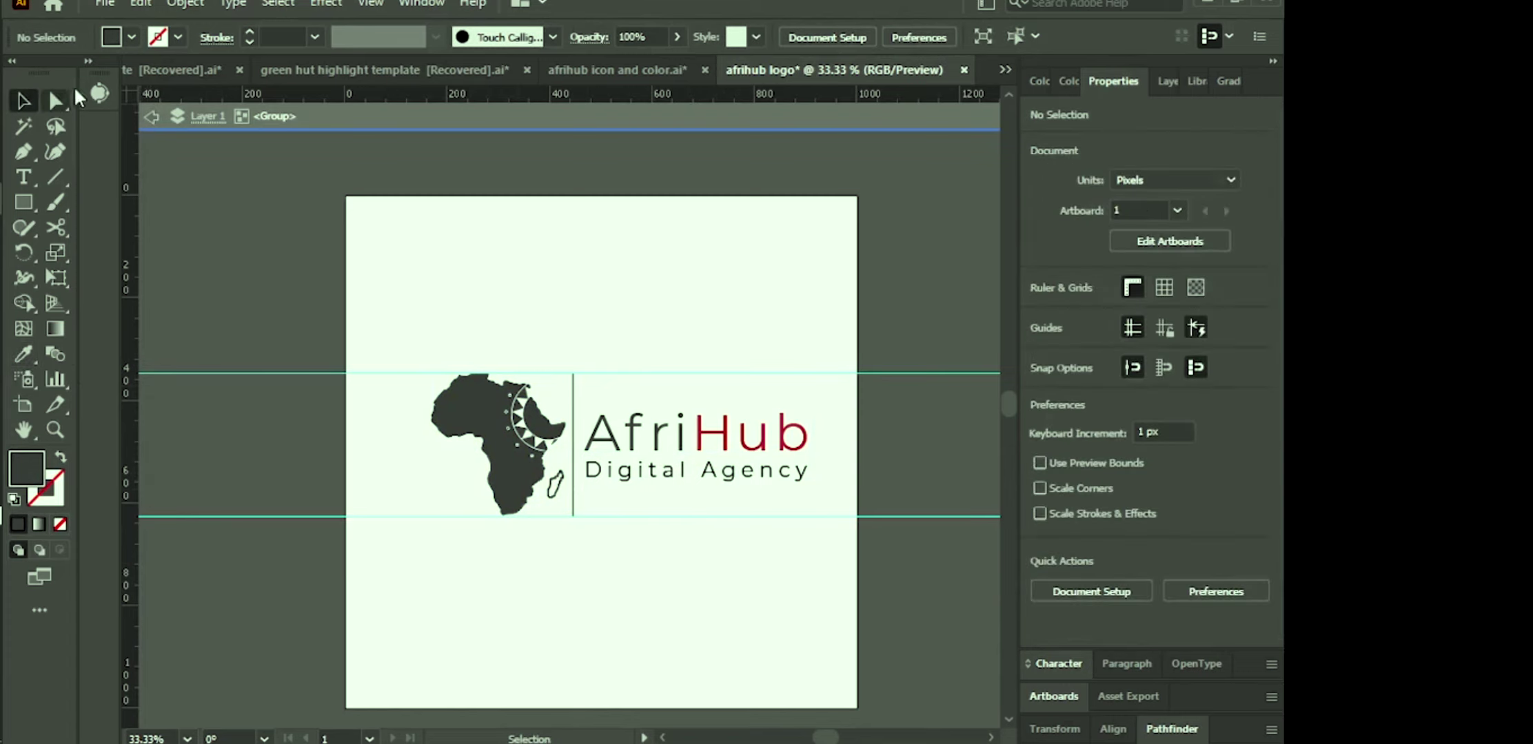
{"action": "left_click", "coordinate": [152, 118]}
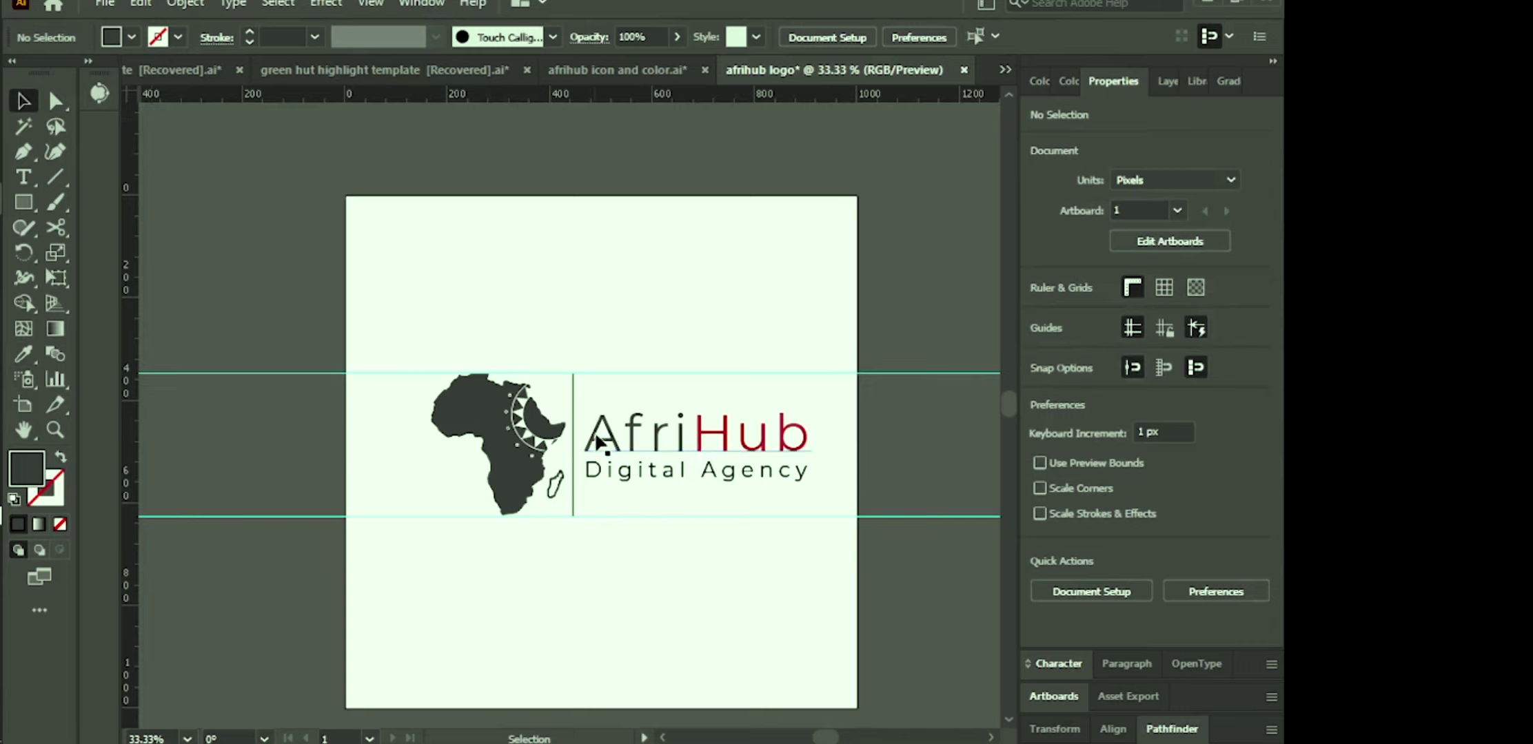
Step: Move the grouped logo about 21 px left and slightly down to centre it better on the artboard
{"action": "left_click_drag", "start_coordinate": [513, 445], "coordinate": [496, 443]}
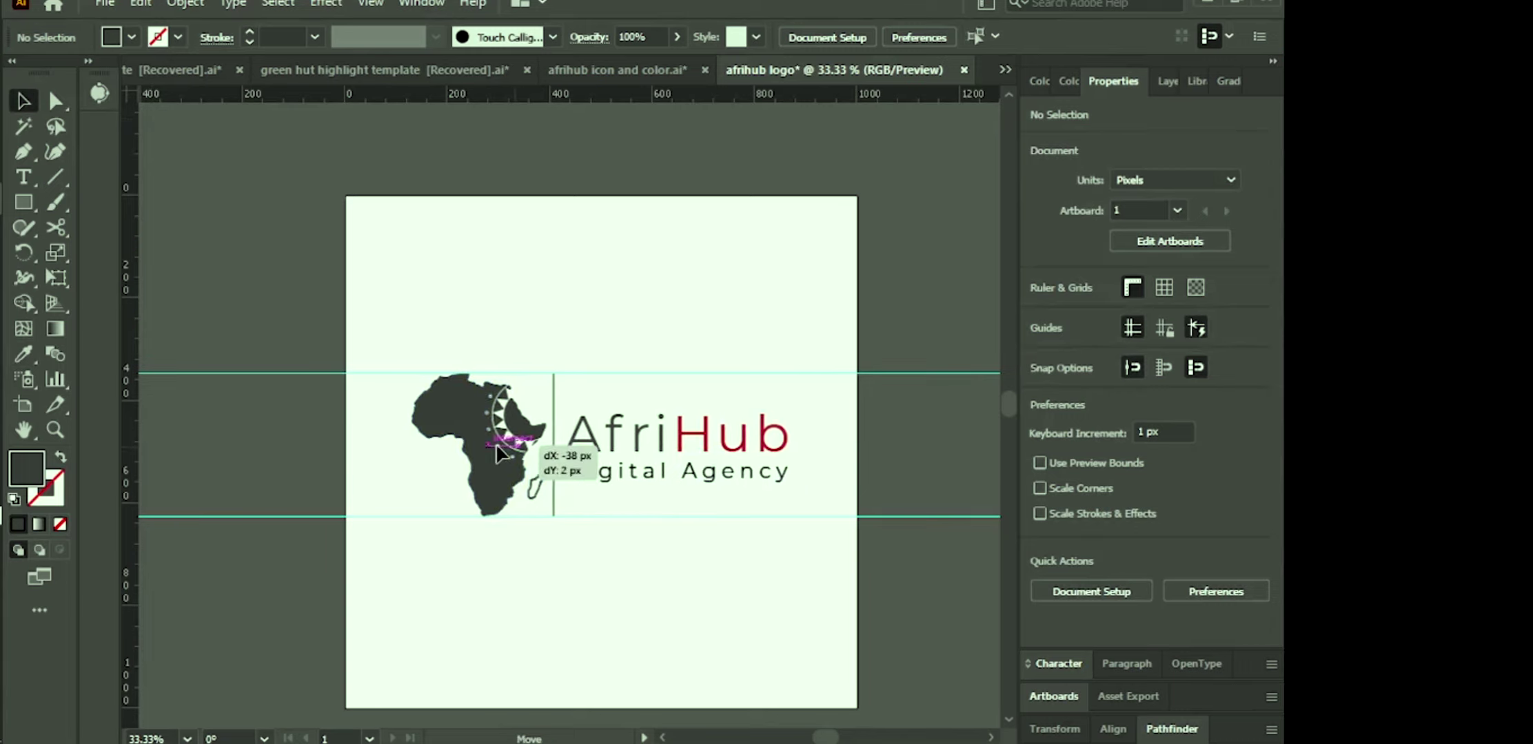
{"action": "left_click", "coordinate": [824, 438]}
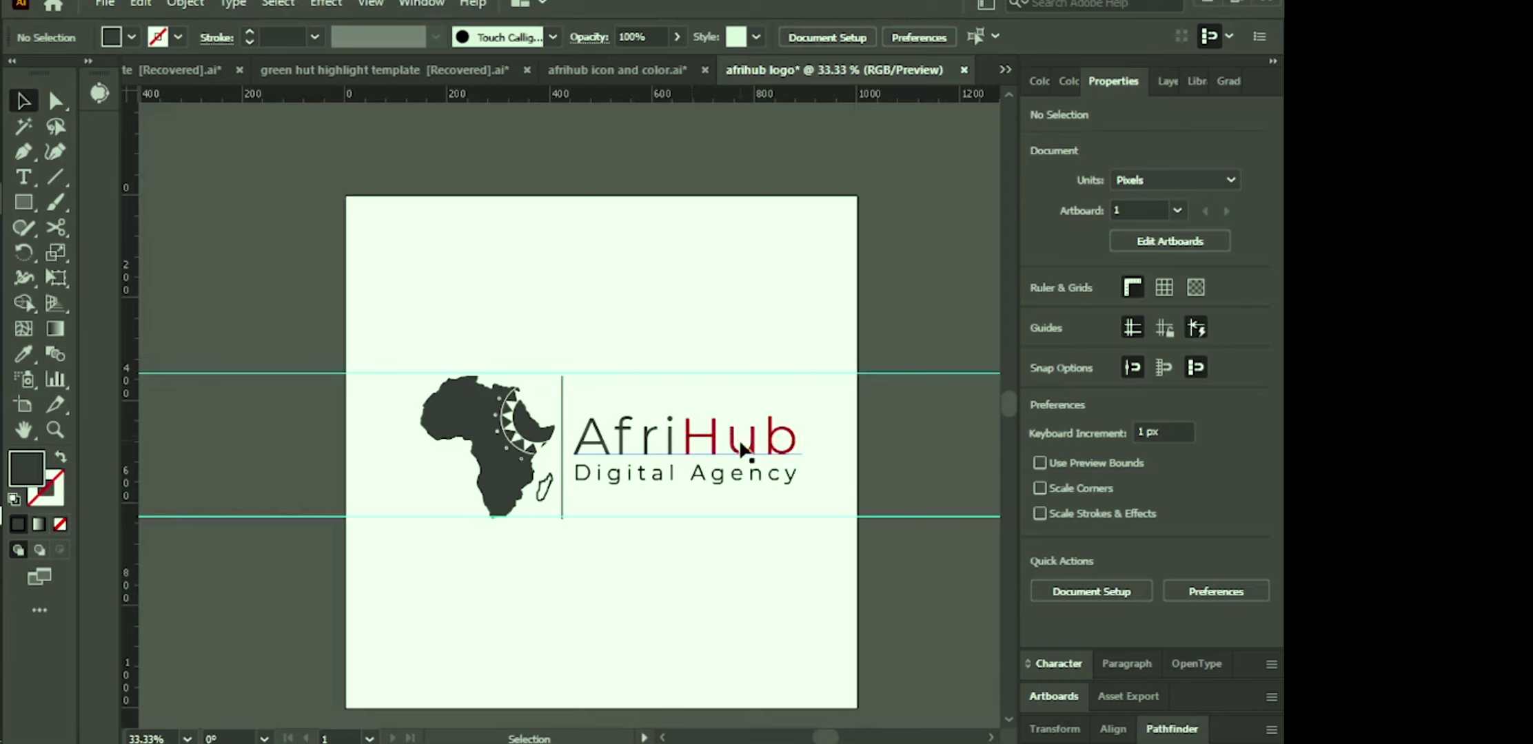
Step: Examine the character settings of the "AfriHub" name inside the logo group, and return to the full artwork
{"action": "left_click", "coordinate": [623, 447]}
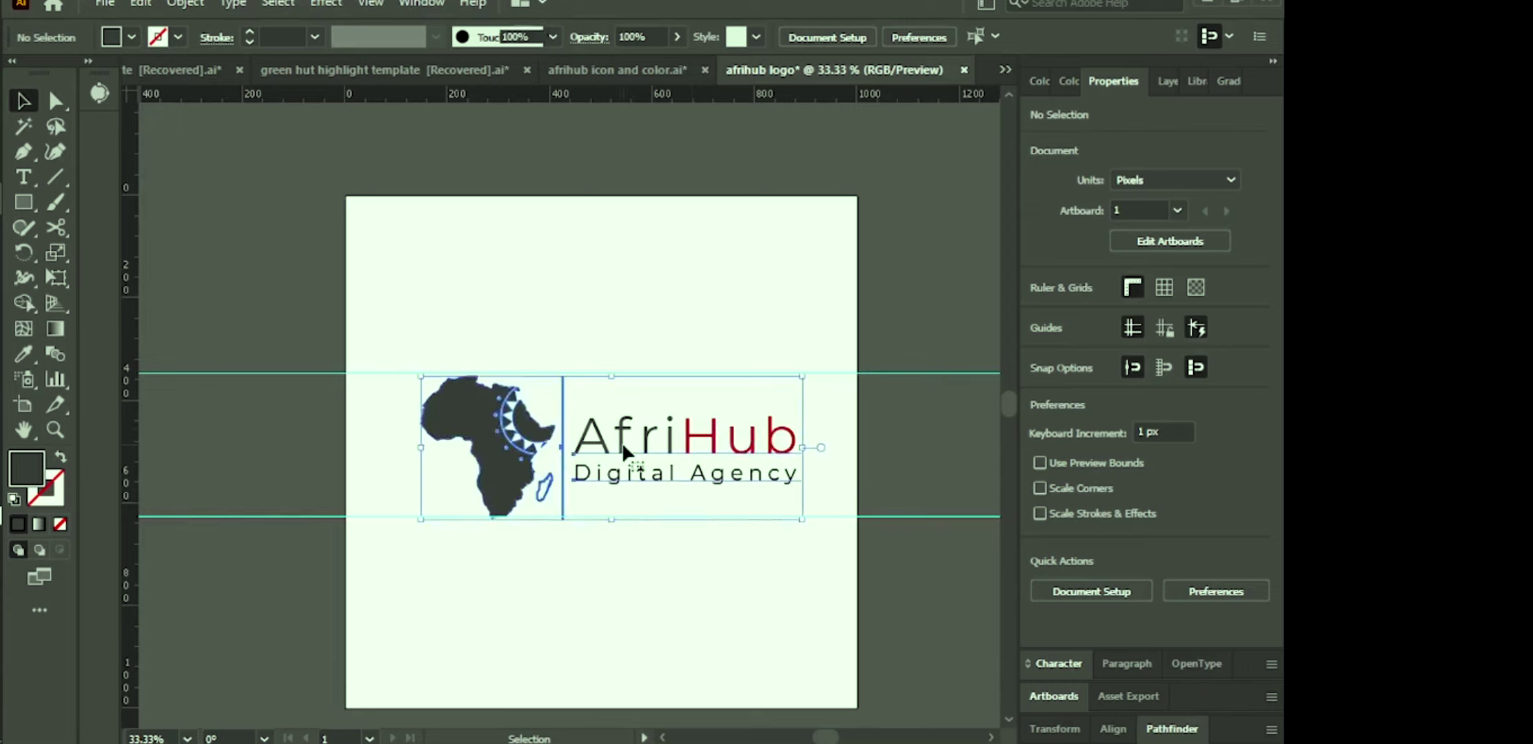
{"action": "double_click", "coordinate": [623, 448]}
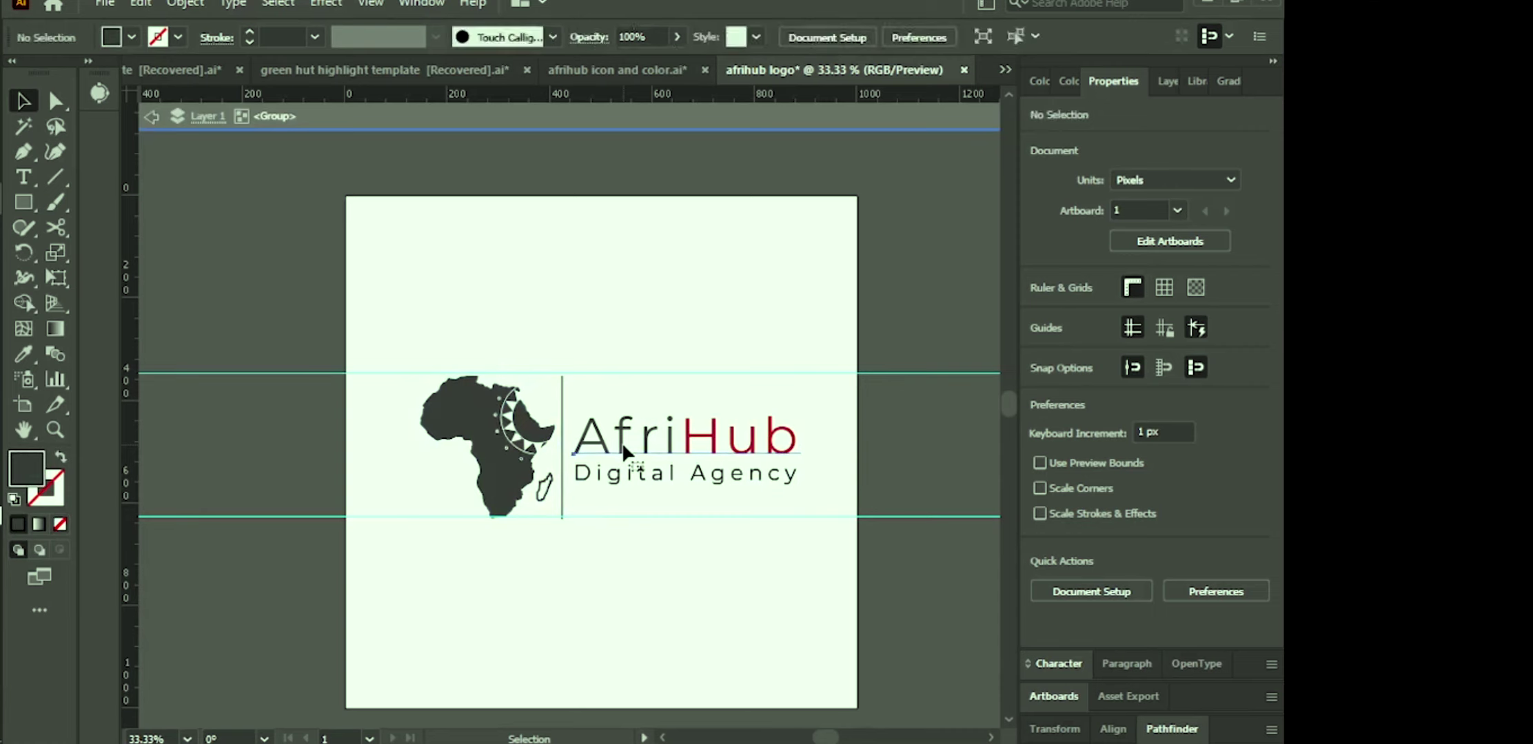
{"action": "double_click", "coordinate": [623, 448]}
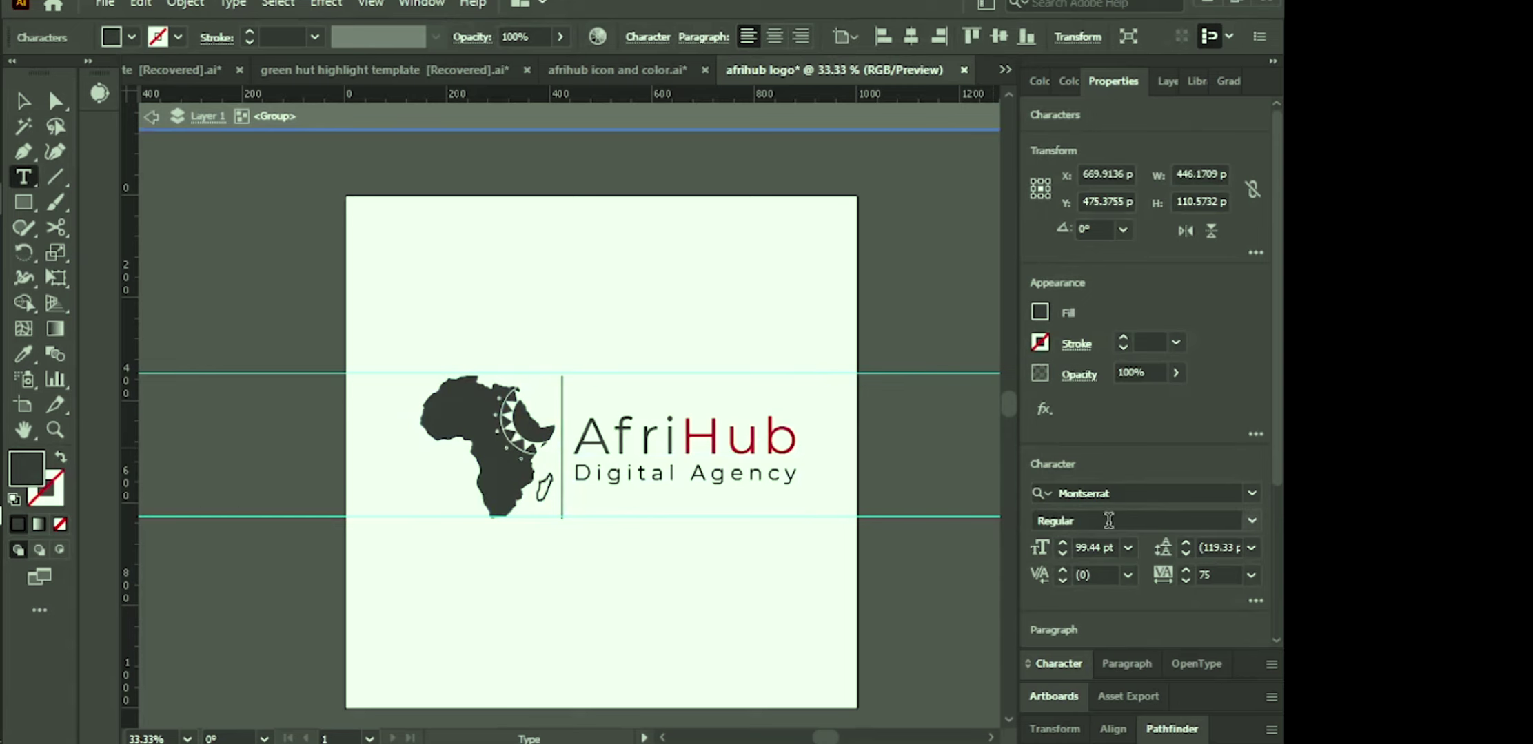
{"action": "key", "text": "Escape"}
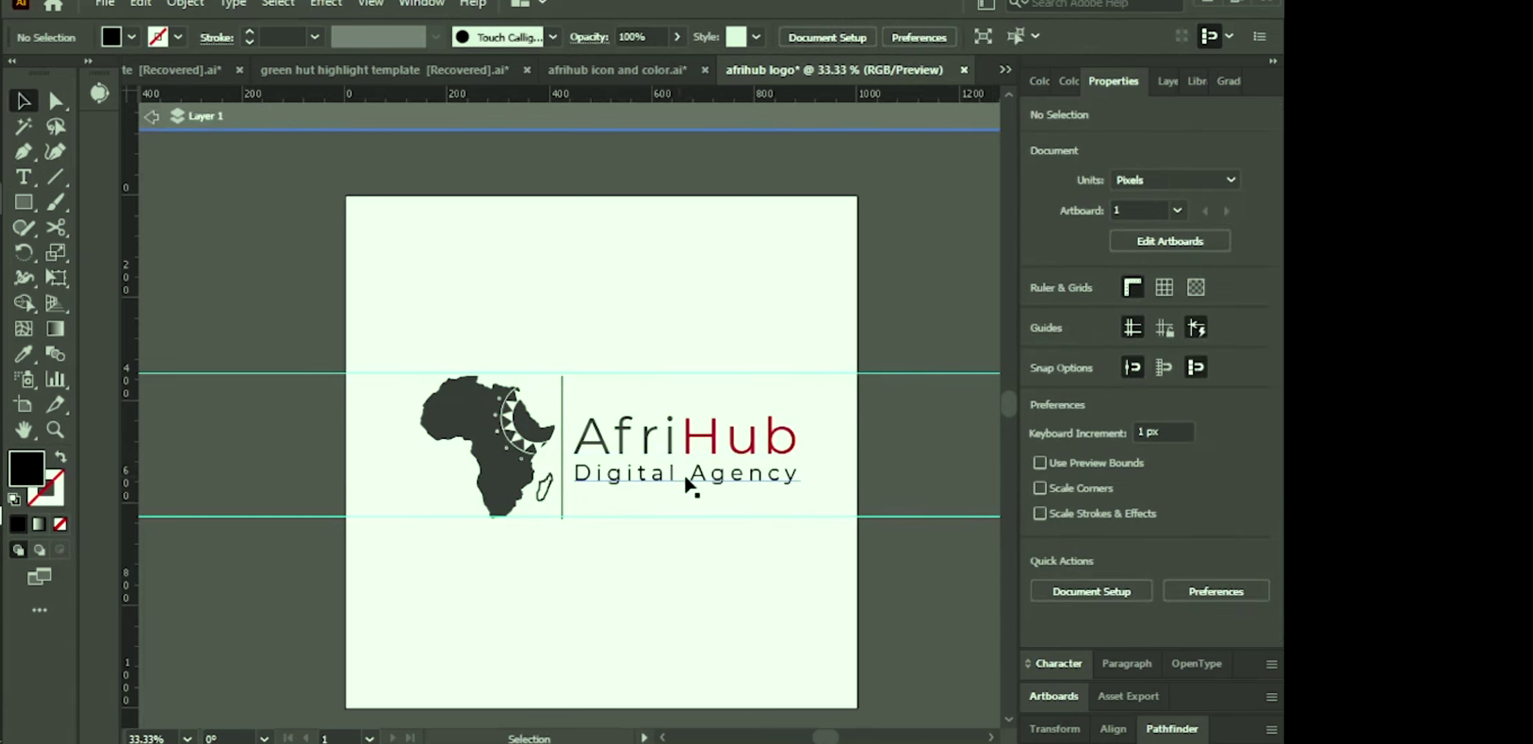
{"action": "left_click", "coordinate": [150, 117]}
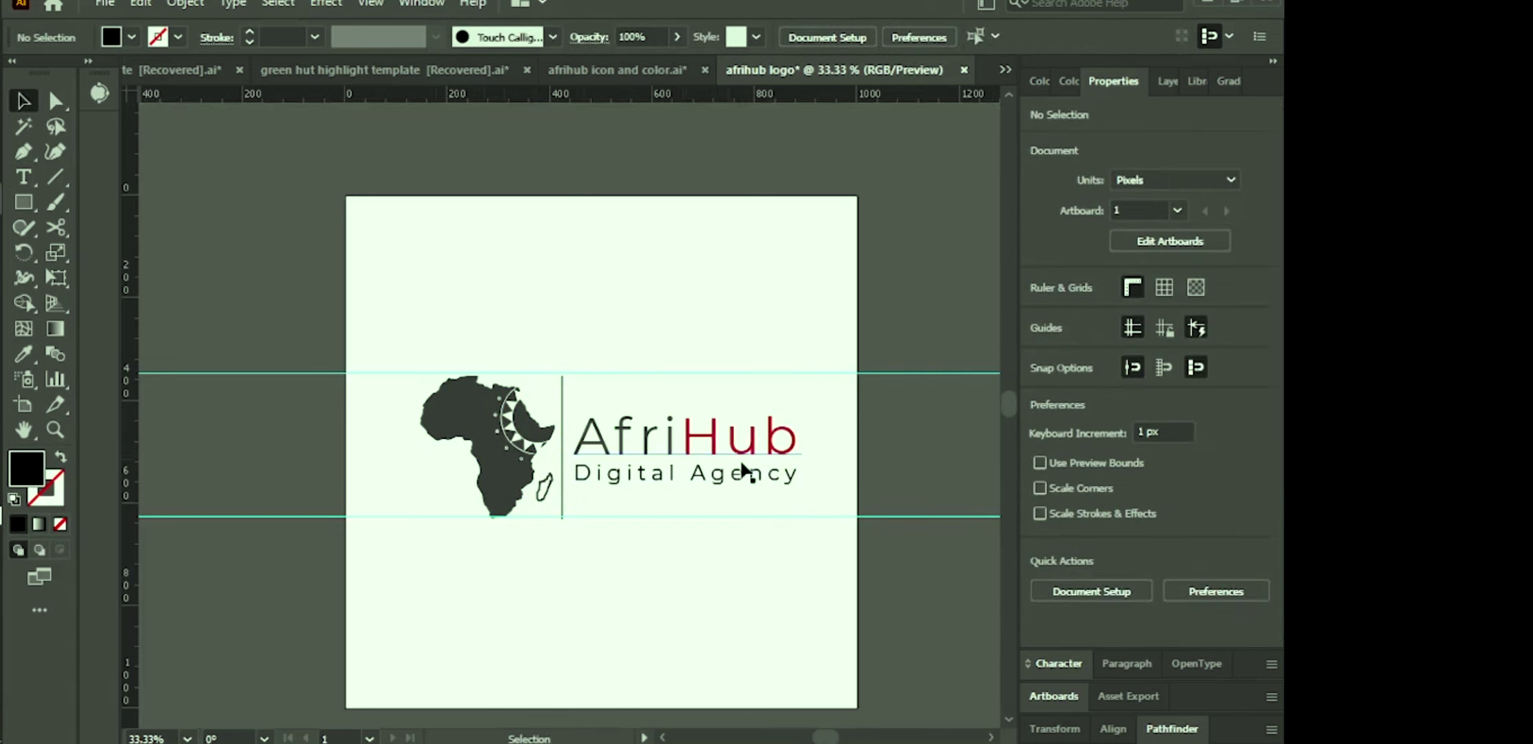